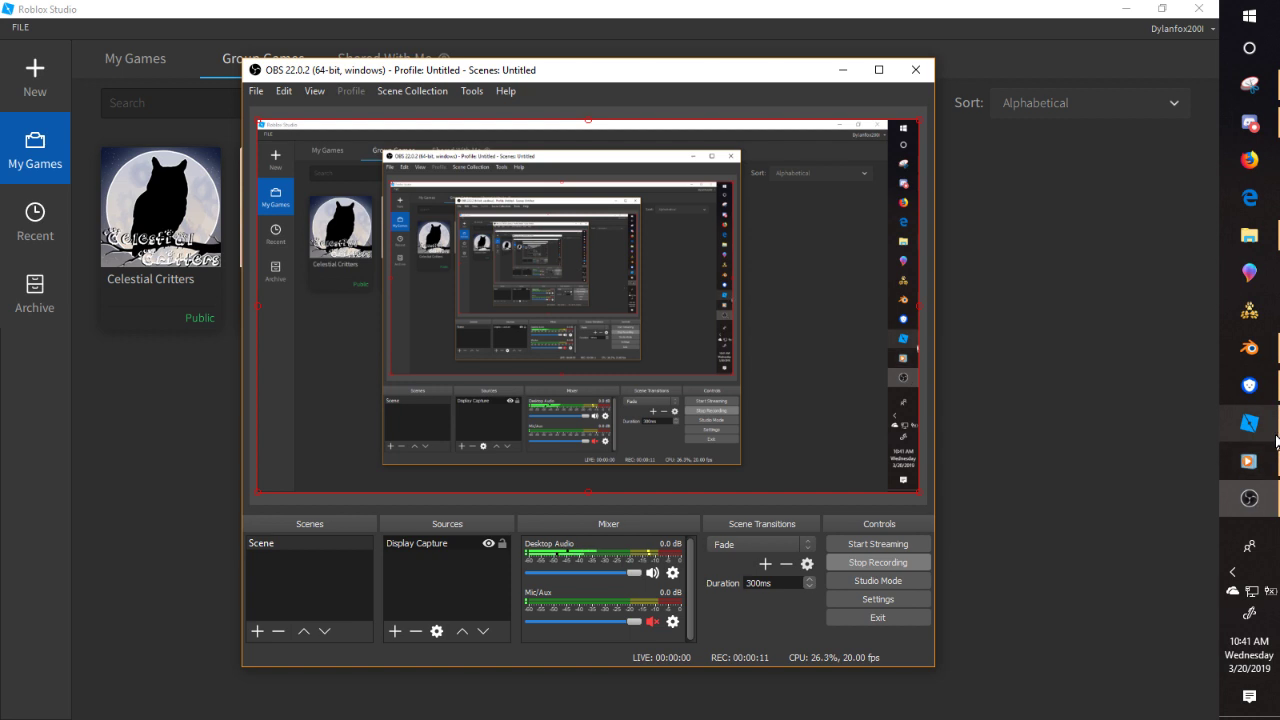
click(1259, 247)
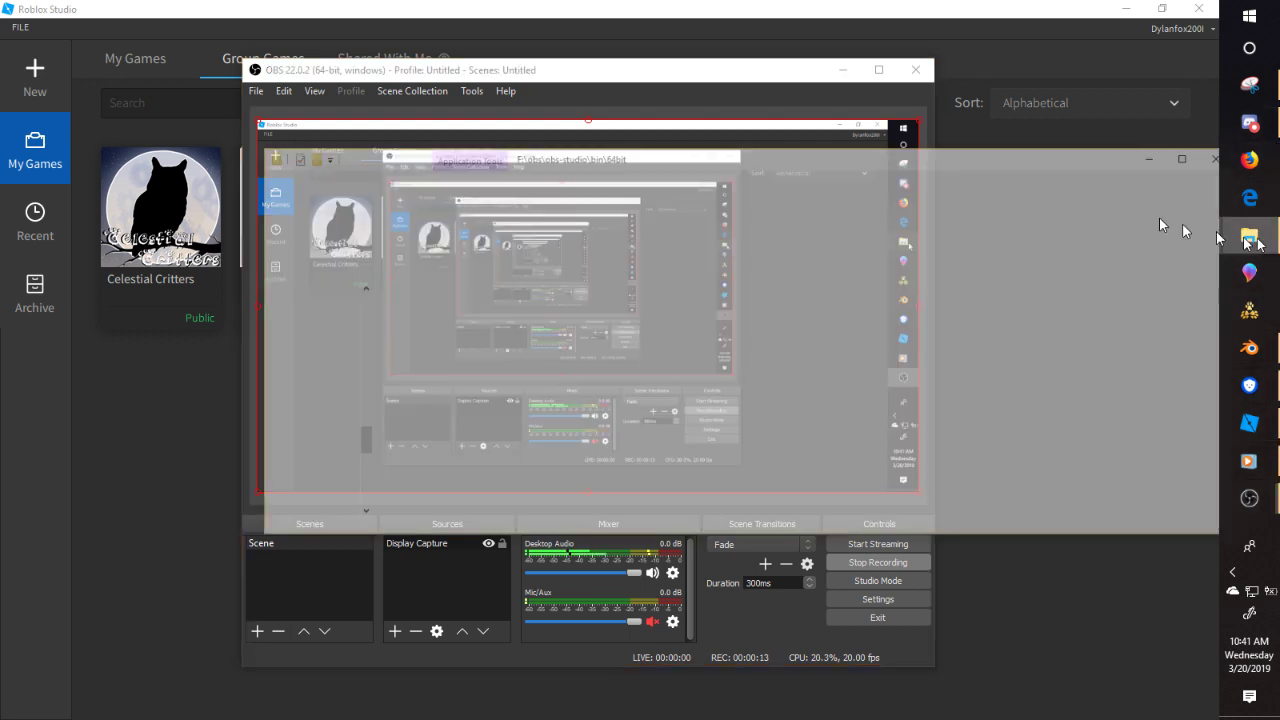
click(1166, 151)
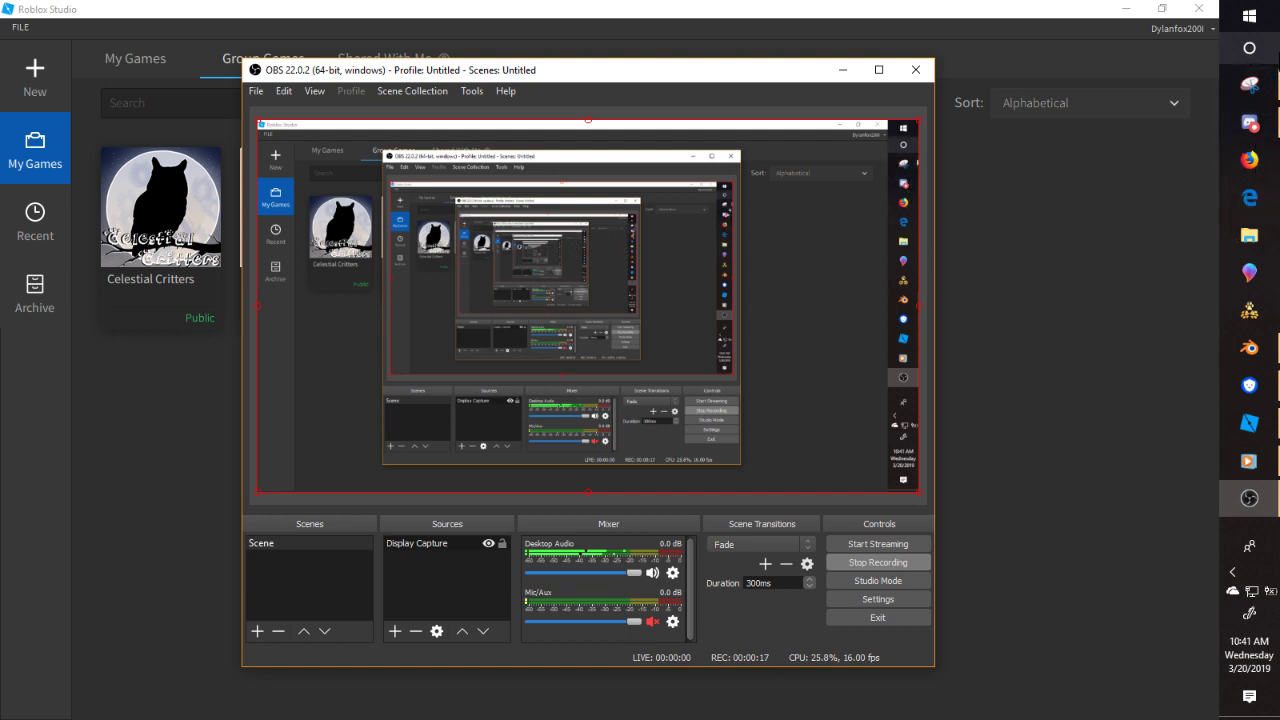
click(1249, 85)
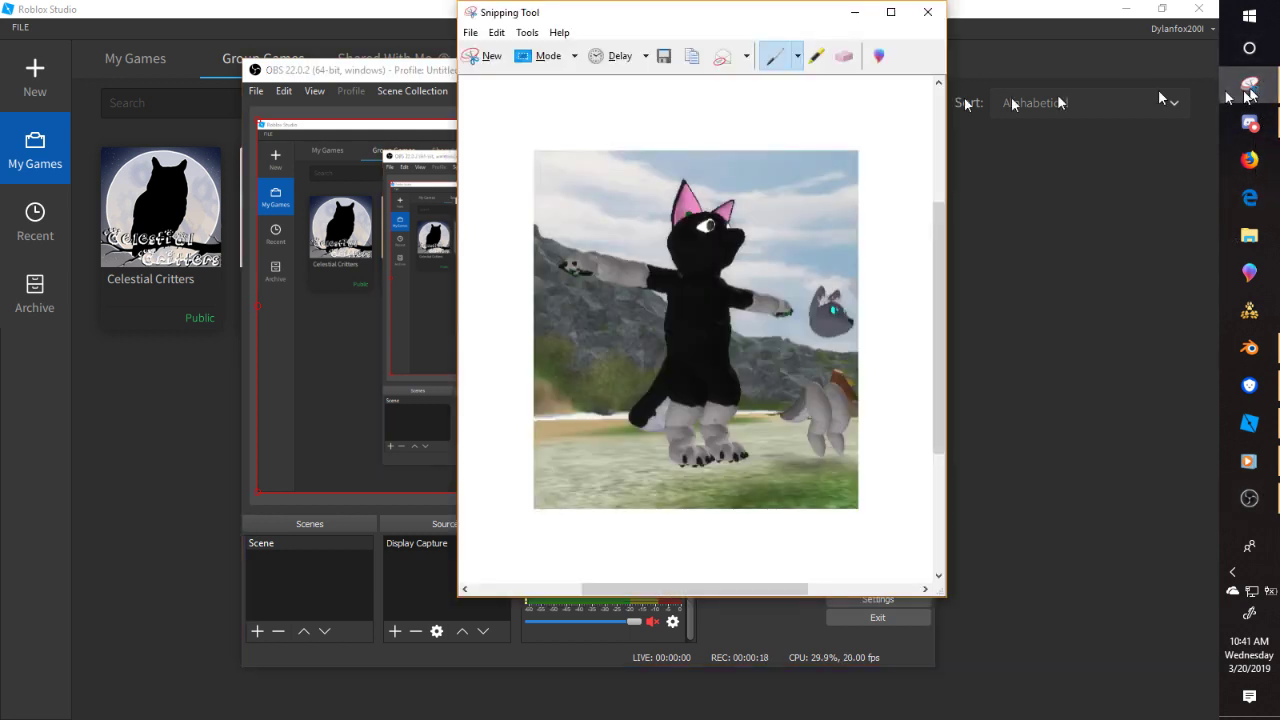
click(927, 13)
click(766, 317)
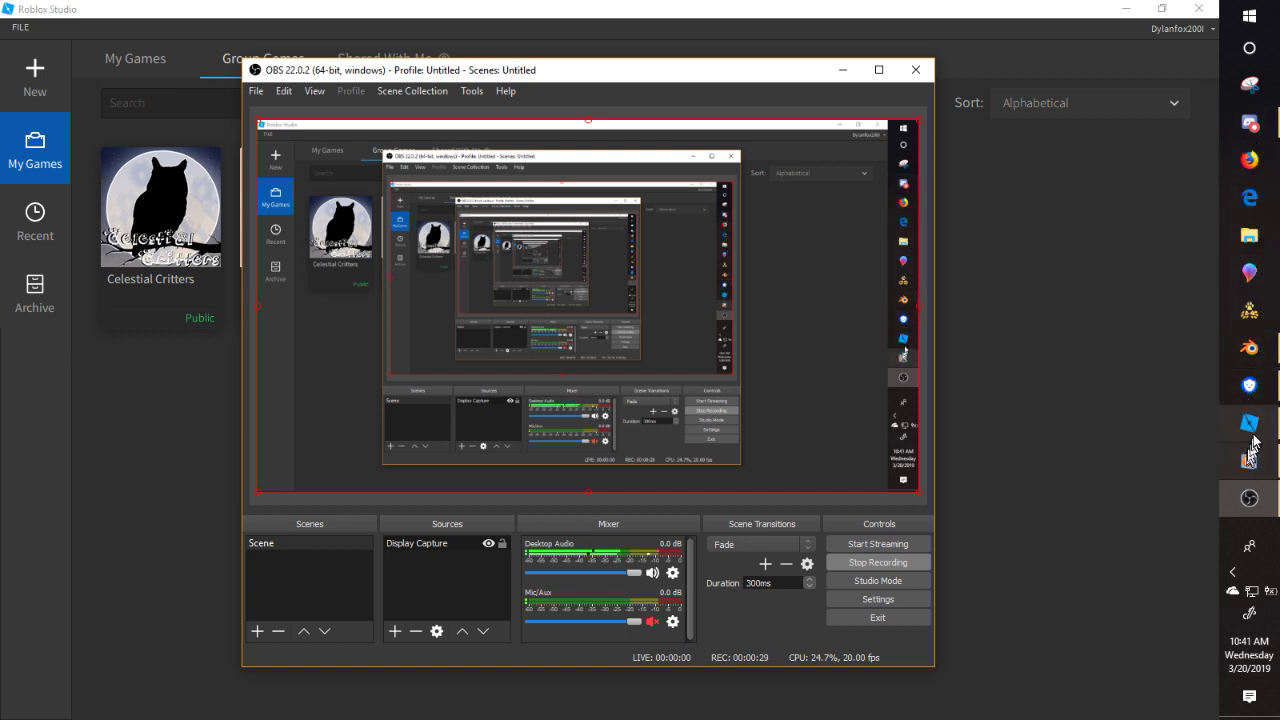
- Switch to Blender, compare it with the group games open in Roblox Studio, and bring up Blender's tools for creating objects
click(1260, 360)
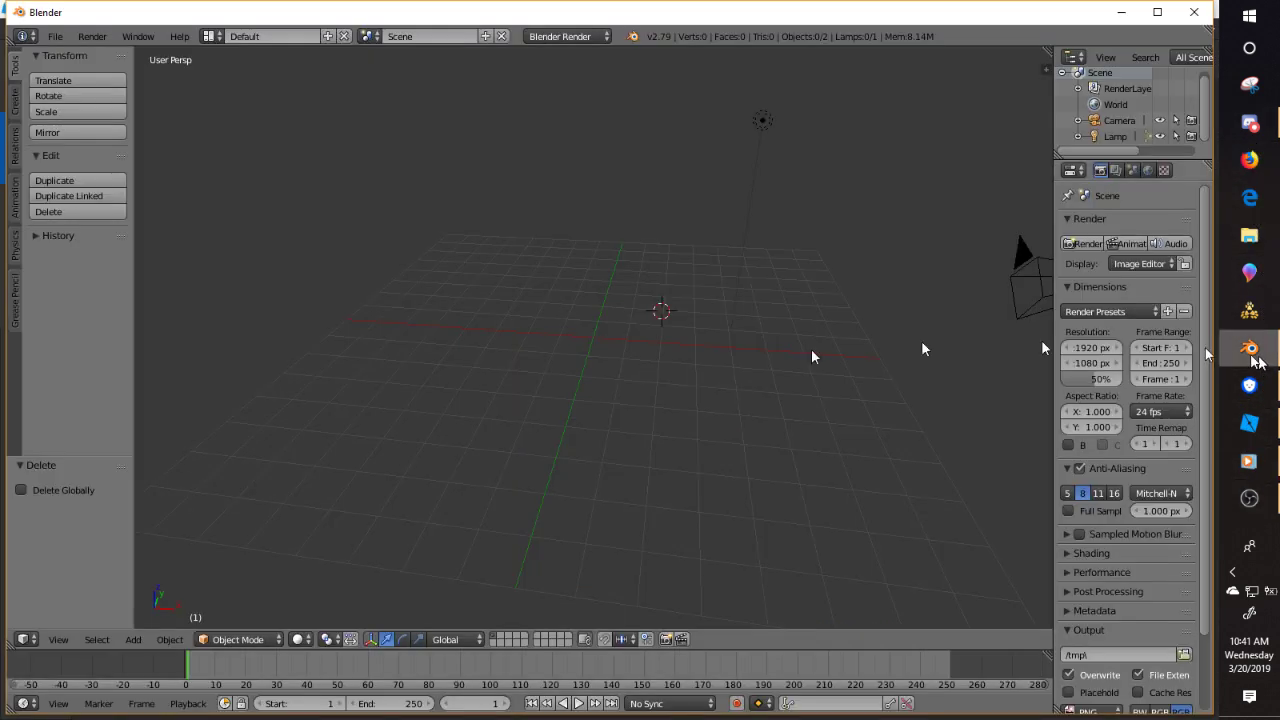
middle_drag(805, 390, 990, 383)
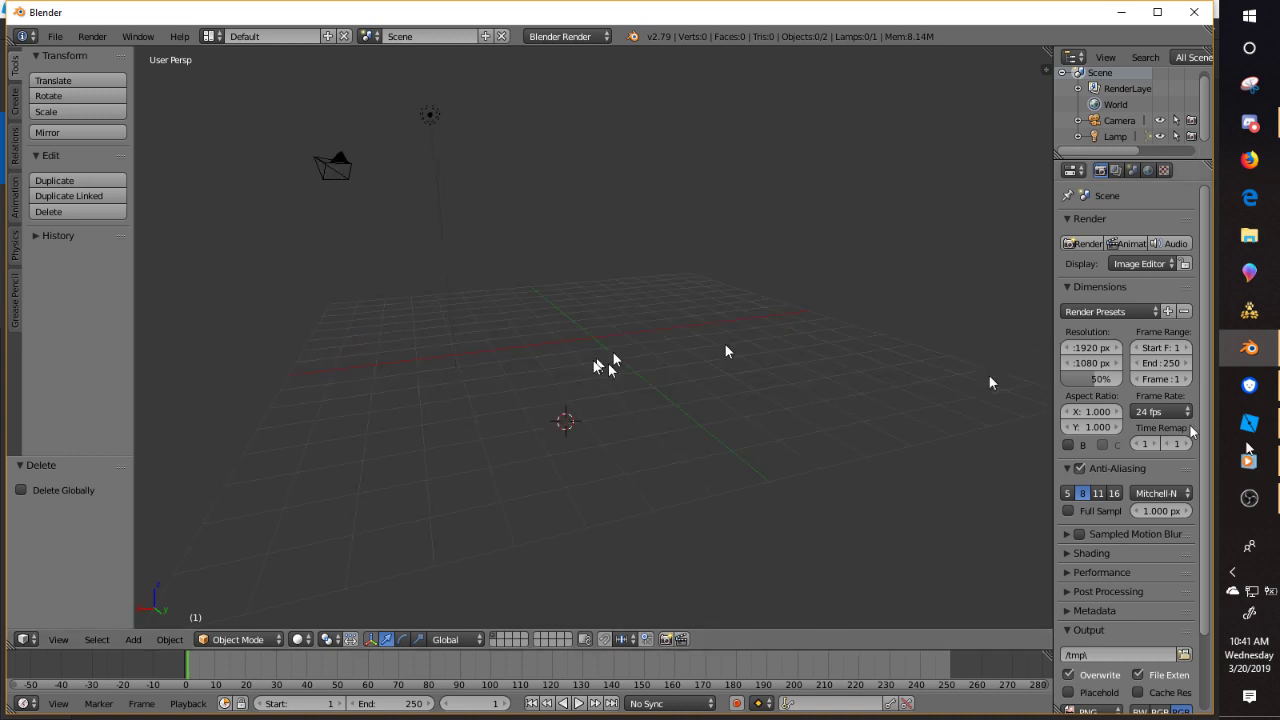
click(1273, 430)
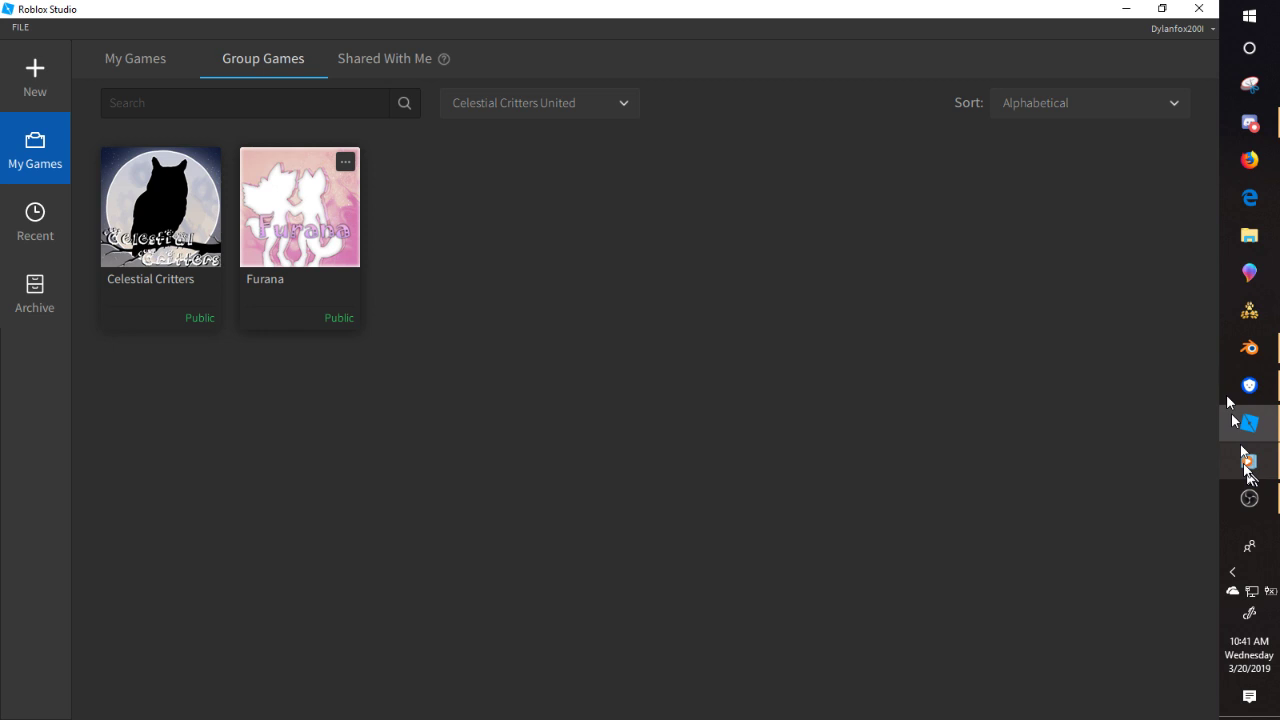
click(1249, 347)
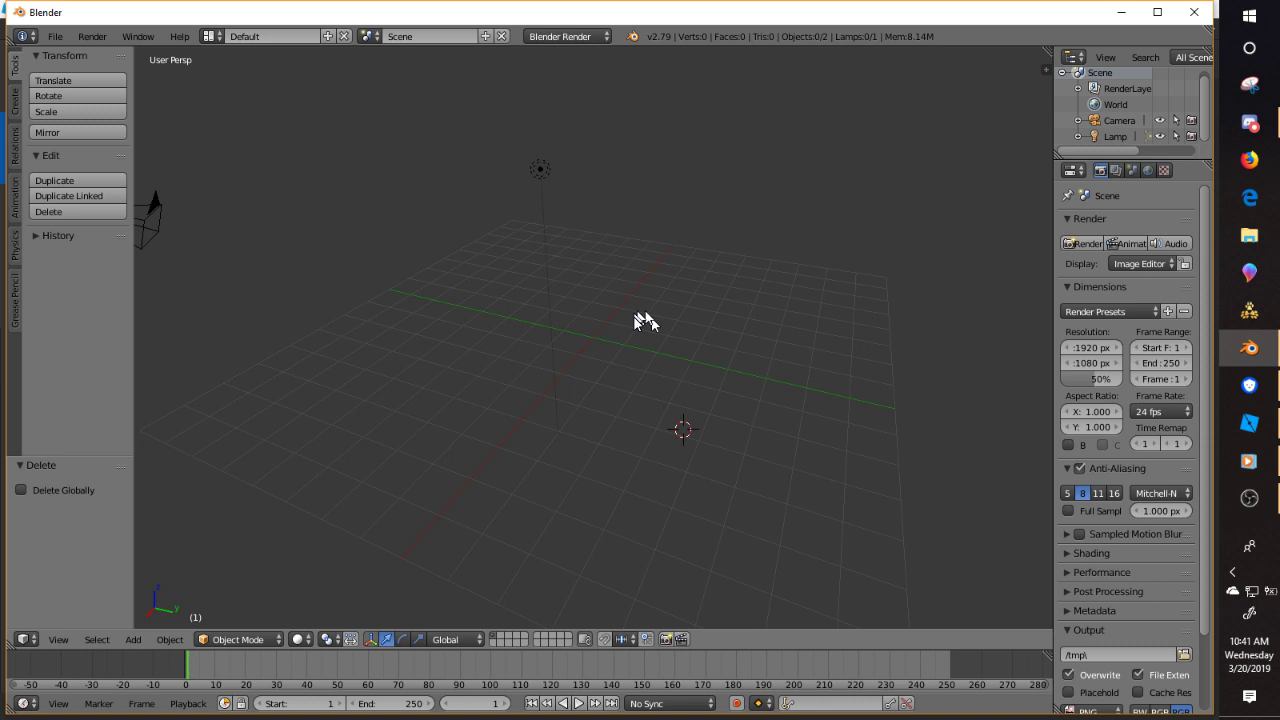
middle_drag(645, 321, 620, 281)
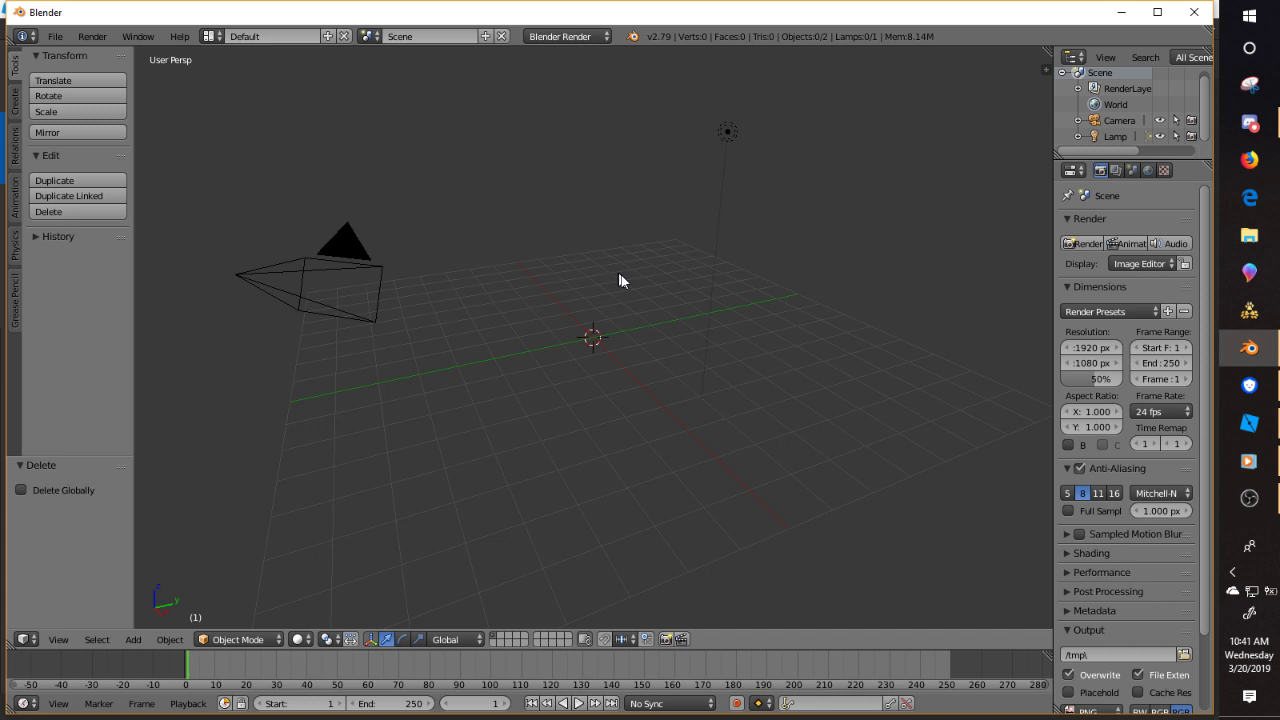
click(14, 100)
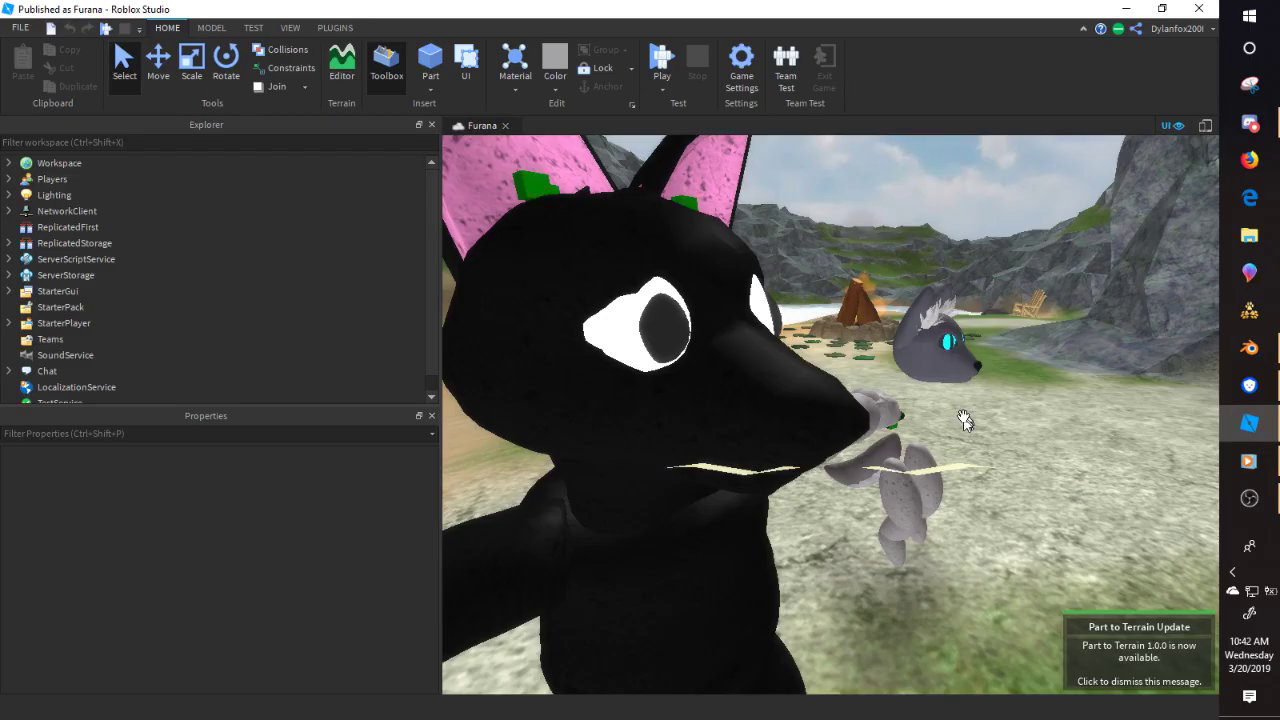
- Look at the black character's head in the Furana place in Roblox Studio
key(d)
right_drag(1146, 523, 1144, 521)
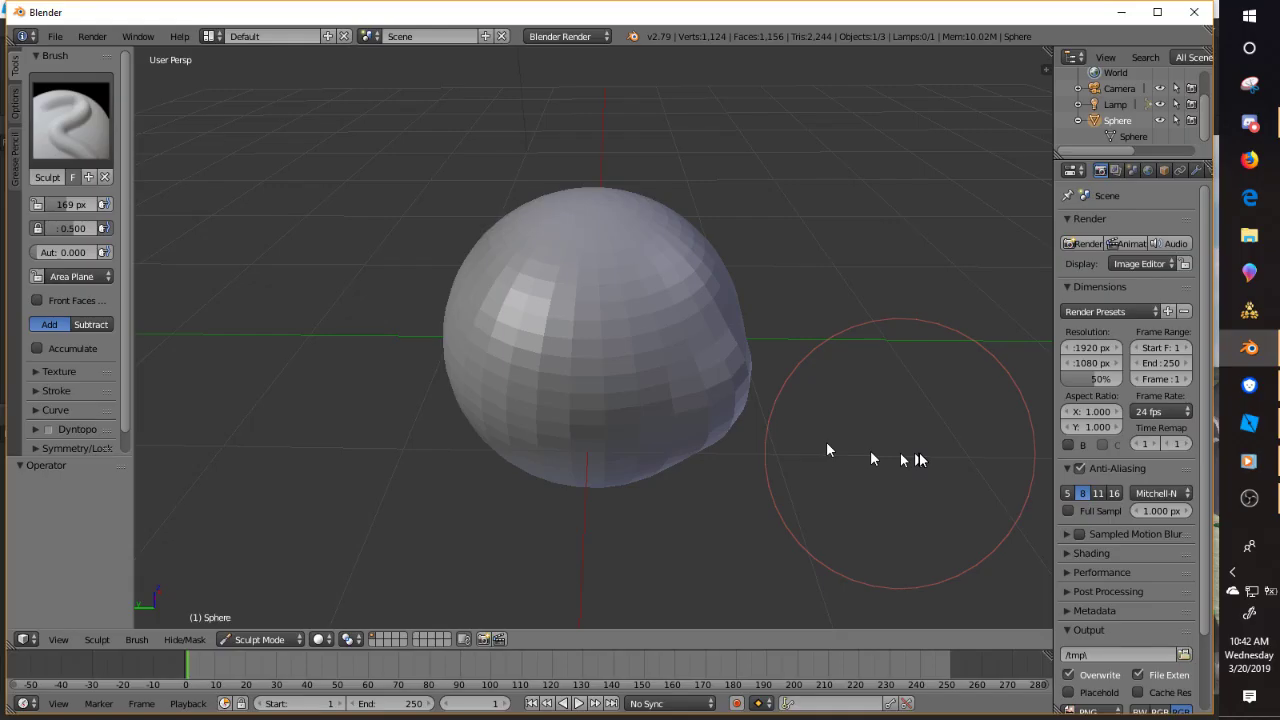
- Inspect the sculpted sphere in Blender from several sides and open the file commands
middle_drag(903, 458, 716, 436)
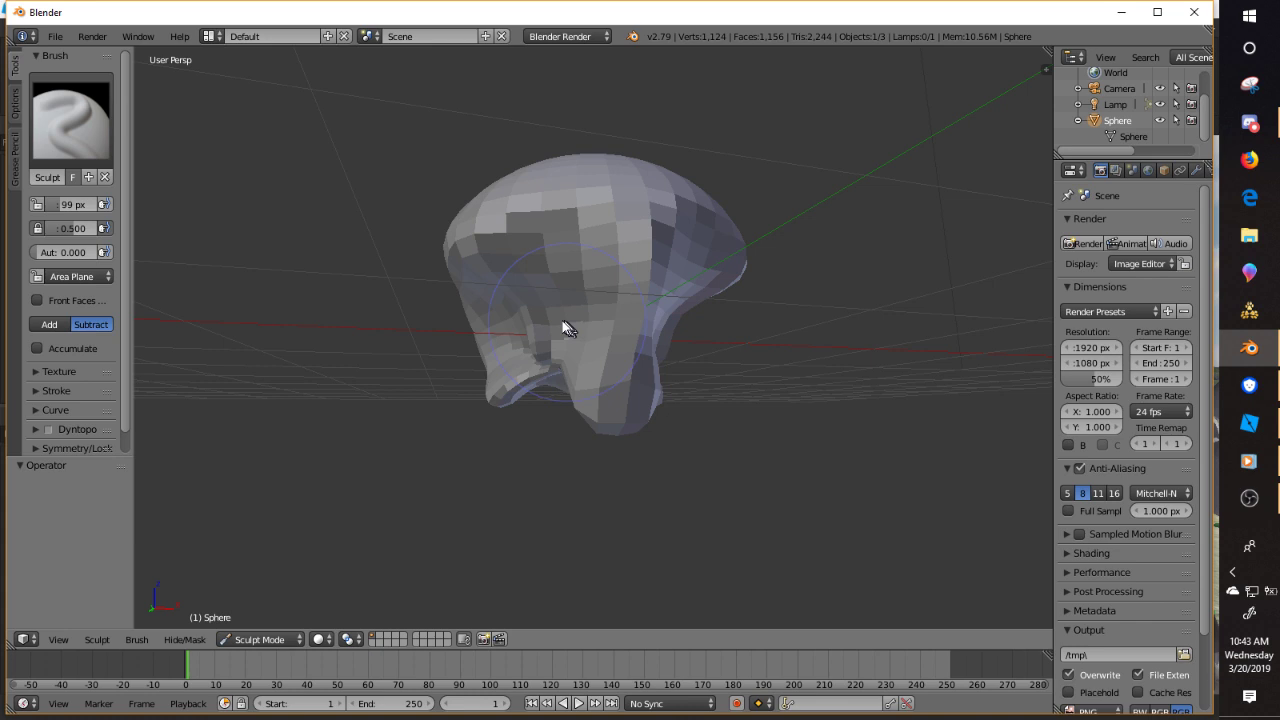
middle_drag(566, 329, 320, 180)
click(55, 36)
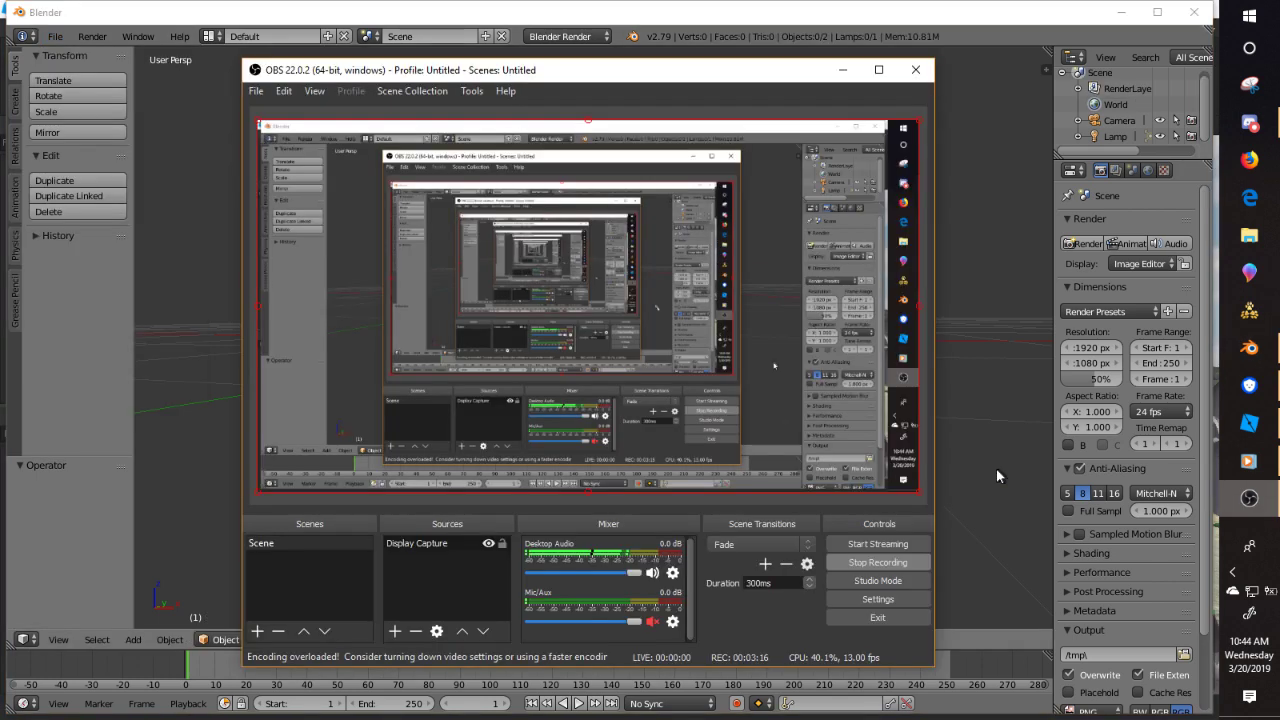
- Minimize Roblox Studio after a brief look at the character and open the Windows Task Manager
click(1249, 423)
click(1131, 12)
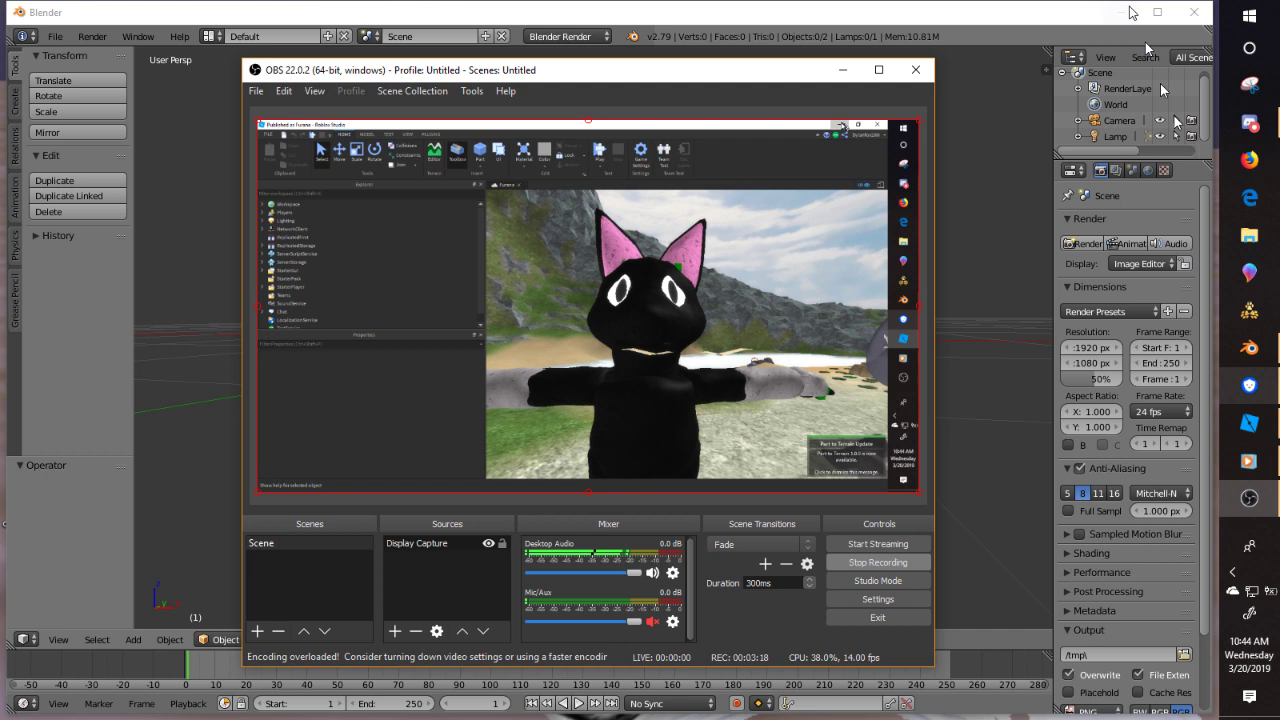
click(1249, 498)
right_click(1249, 524)
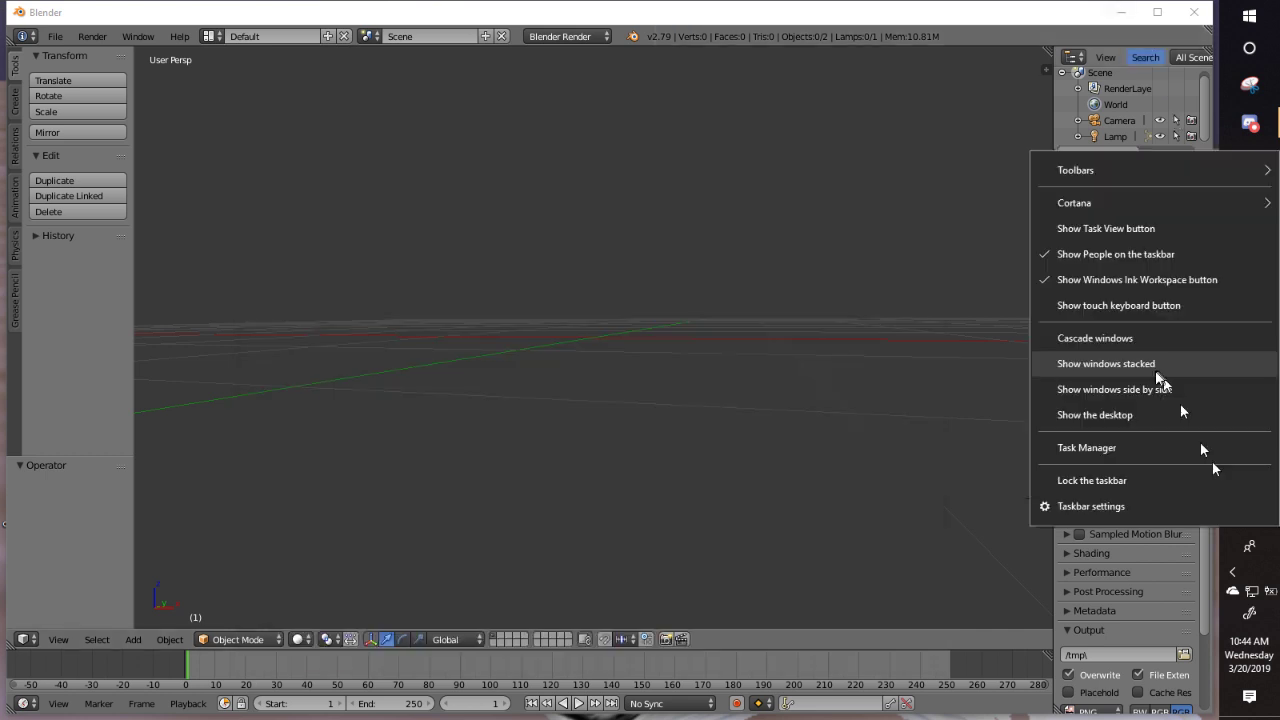
click(1200, 448)
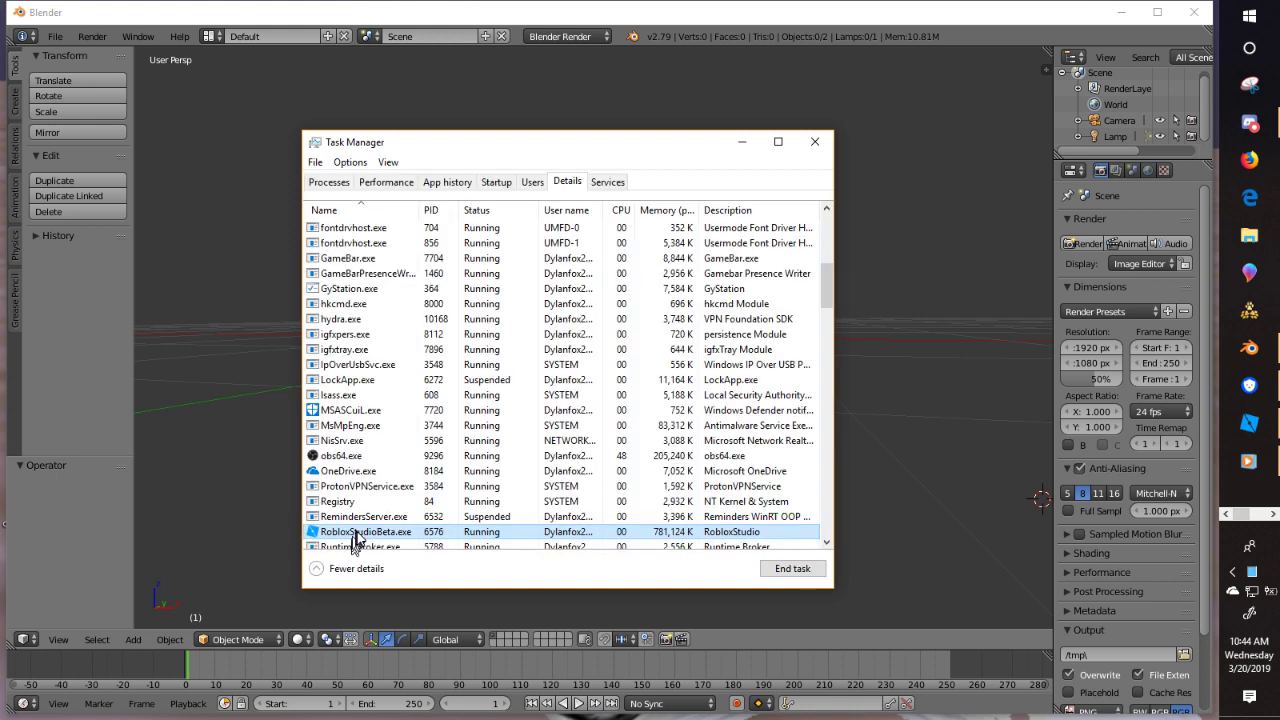
- Change the process priority of RobloxStudioBeta.exe in the Task Manager and confirm the change
right_click(356, 533)
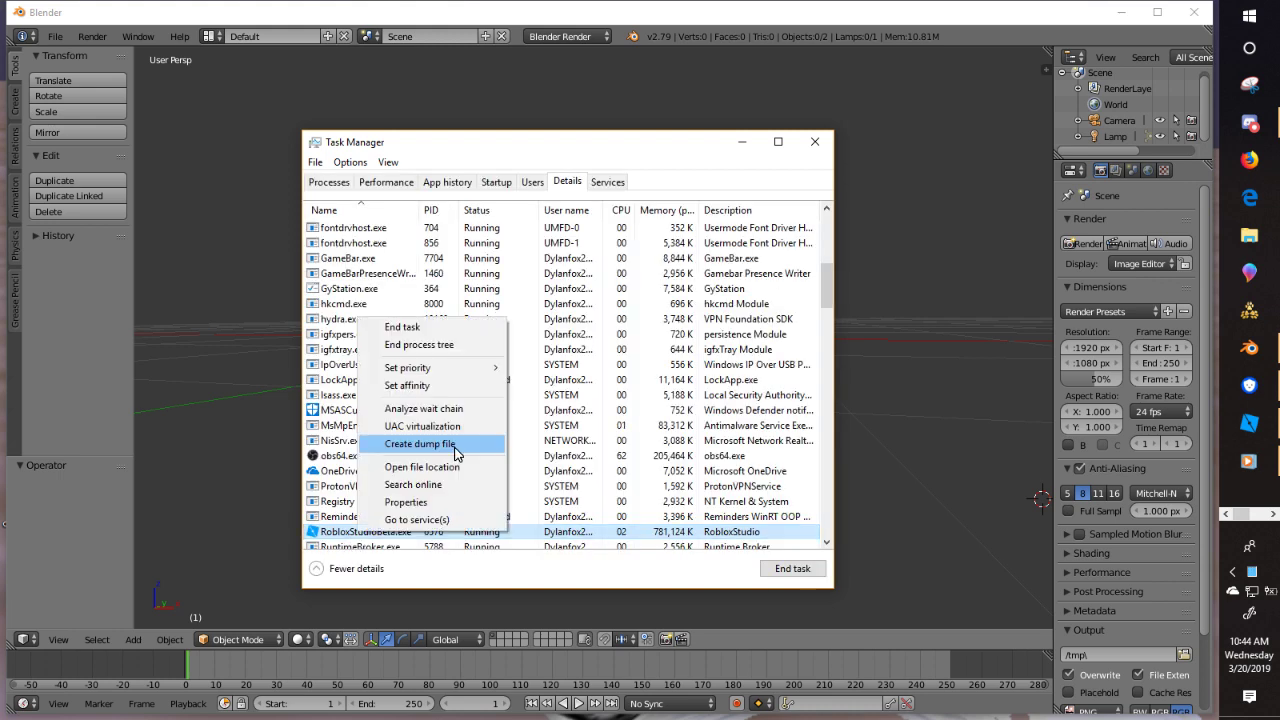
click(450, 369)
click(560, 455)
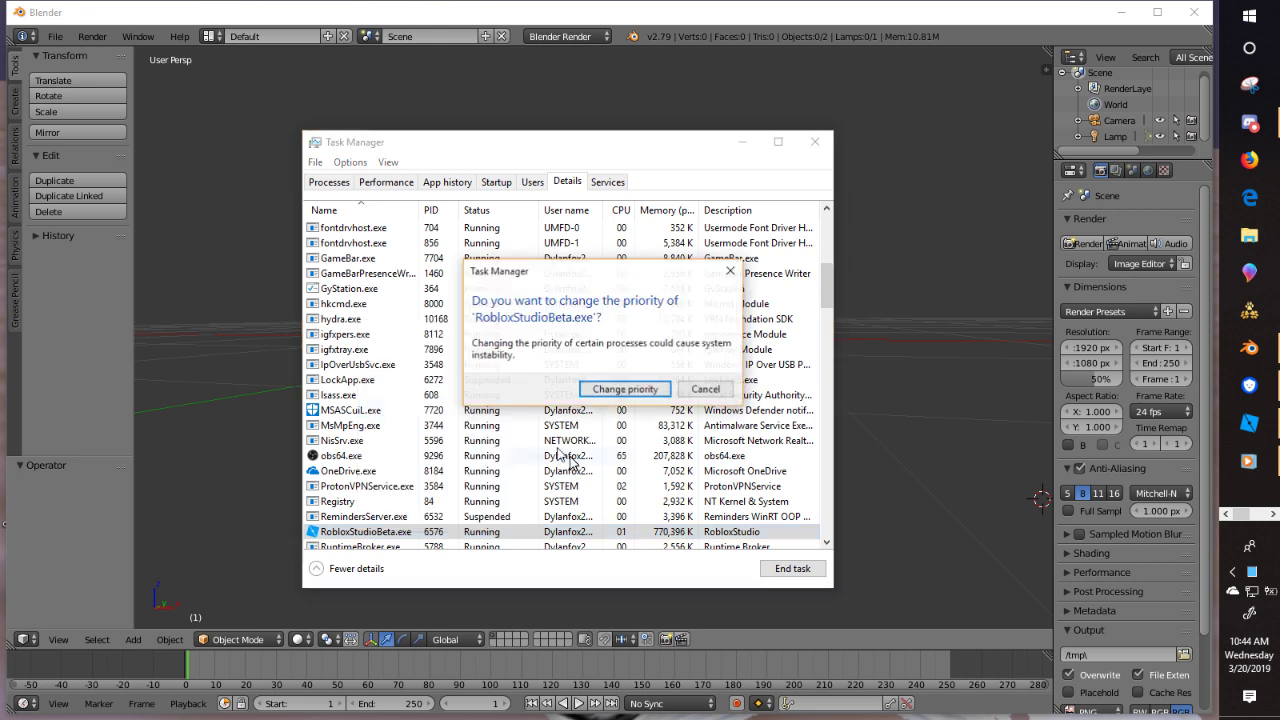
click(655, 388)
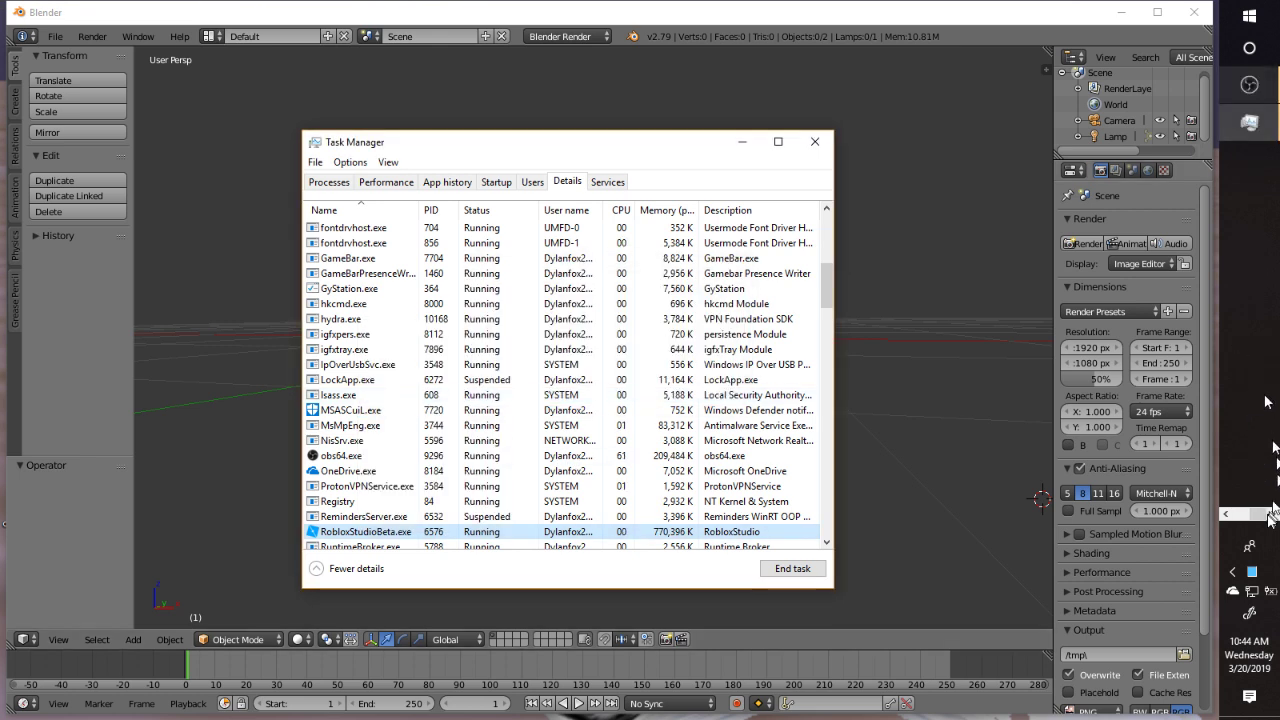
- Check the recording status in OBS and return to Blender to test how smoothly the 3D view orbits
click(1233, 515)
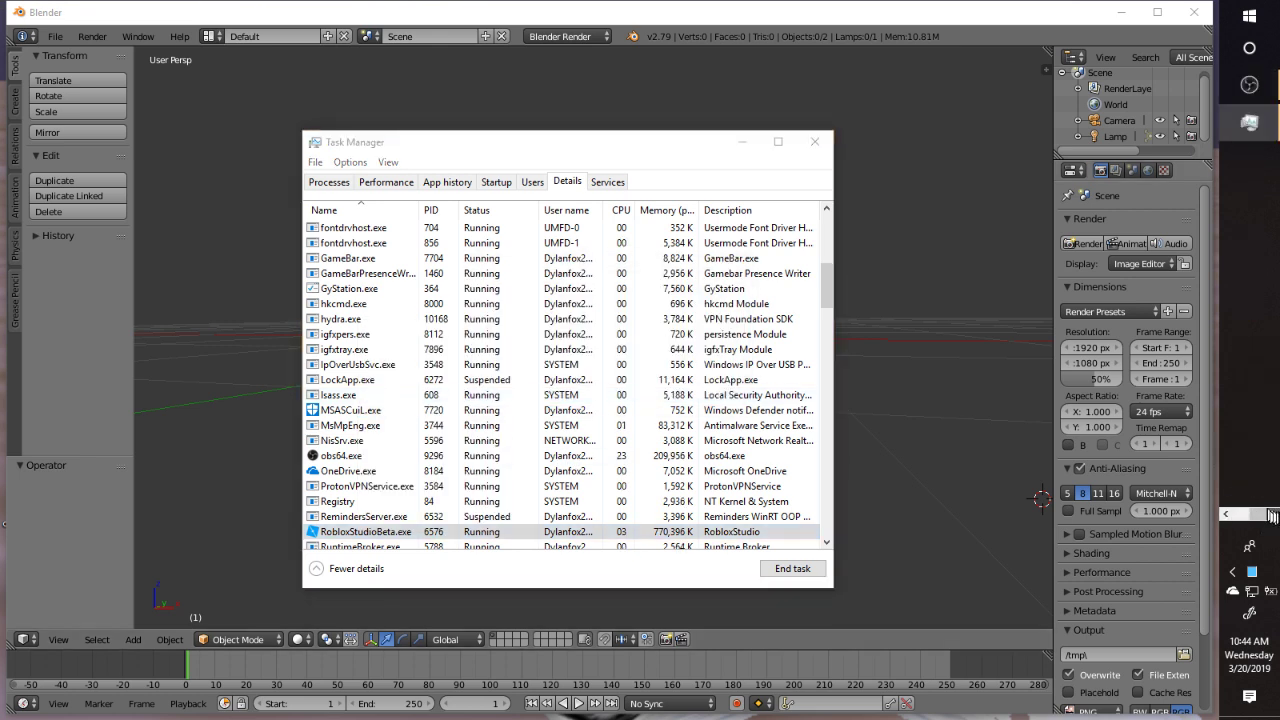
click(1250, 122)
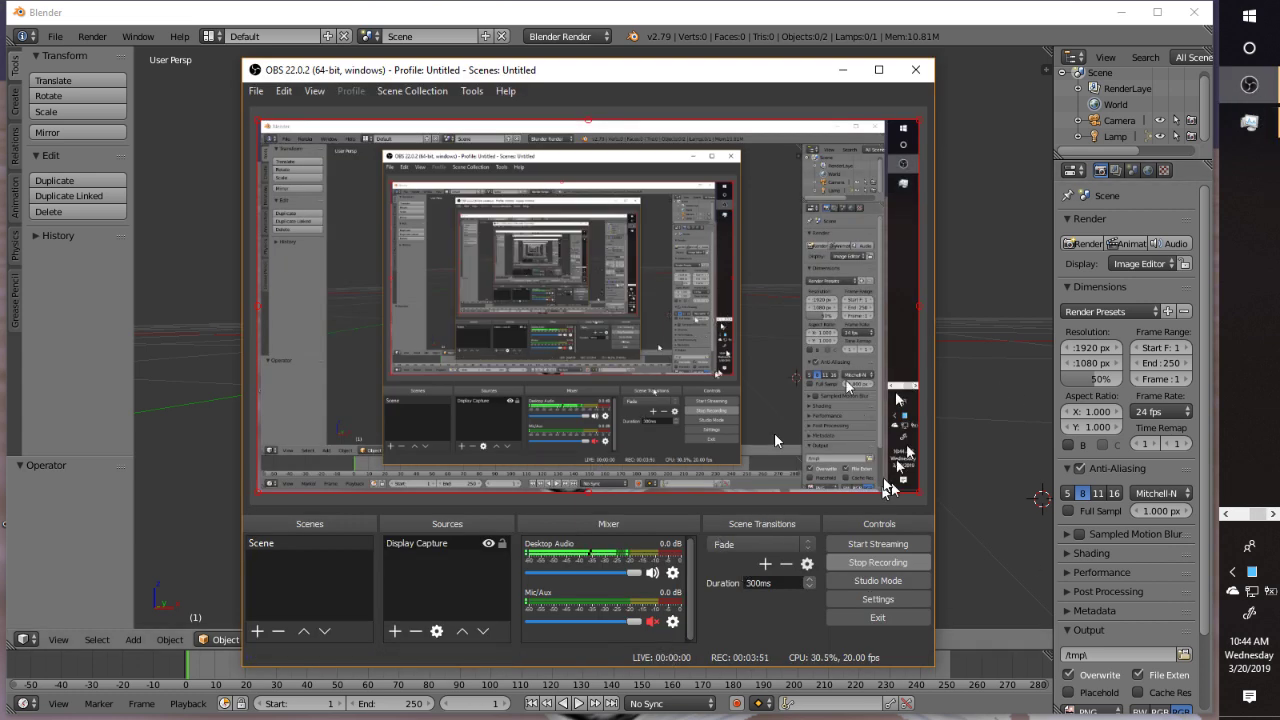
click(1001, 467)
middle_drag(569, 320, 720, 413)
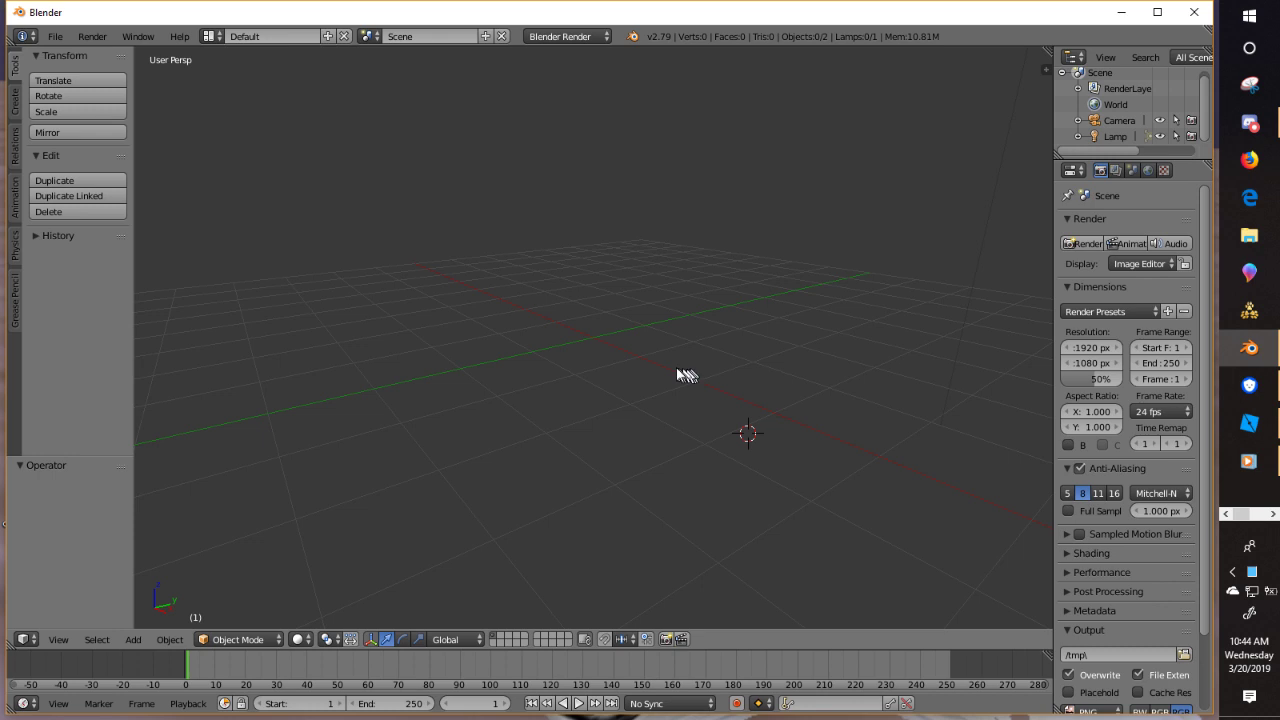
- Change the process priority of obs64.exe in the Task Manager and confirm the change
click(1273, 514)
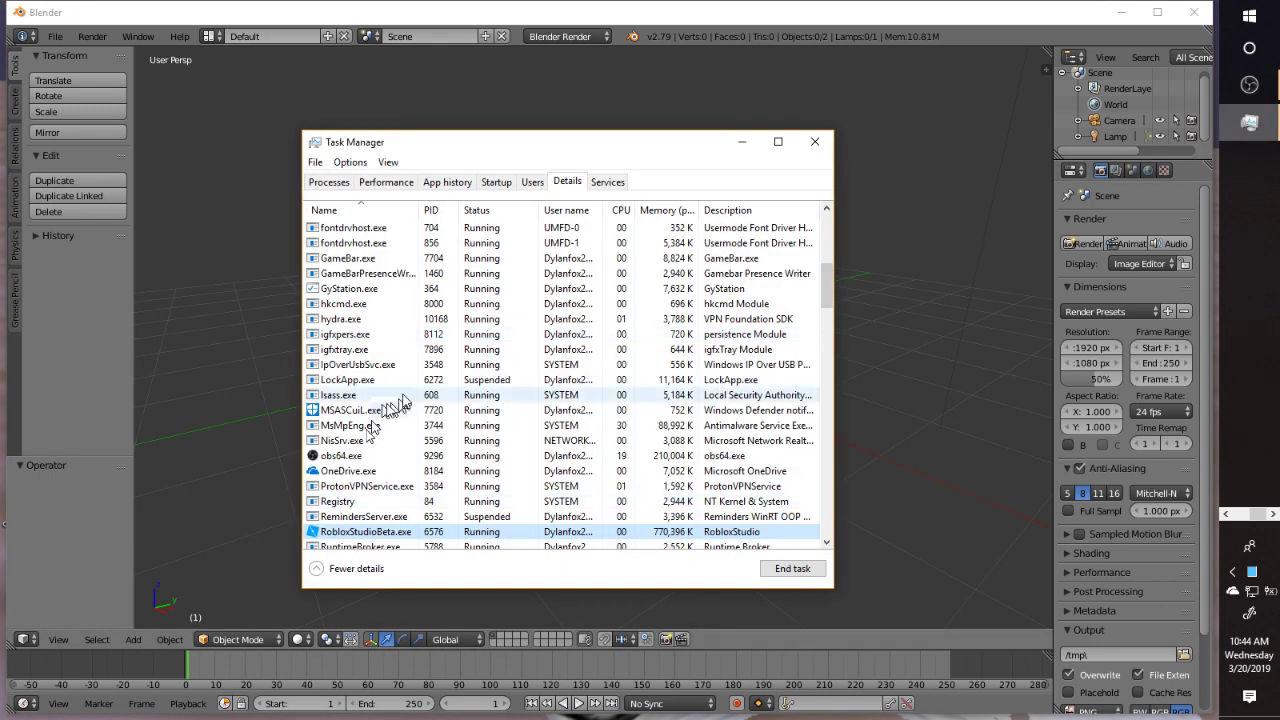
right_click(345, 457)
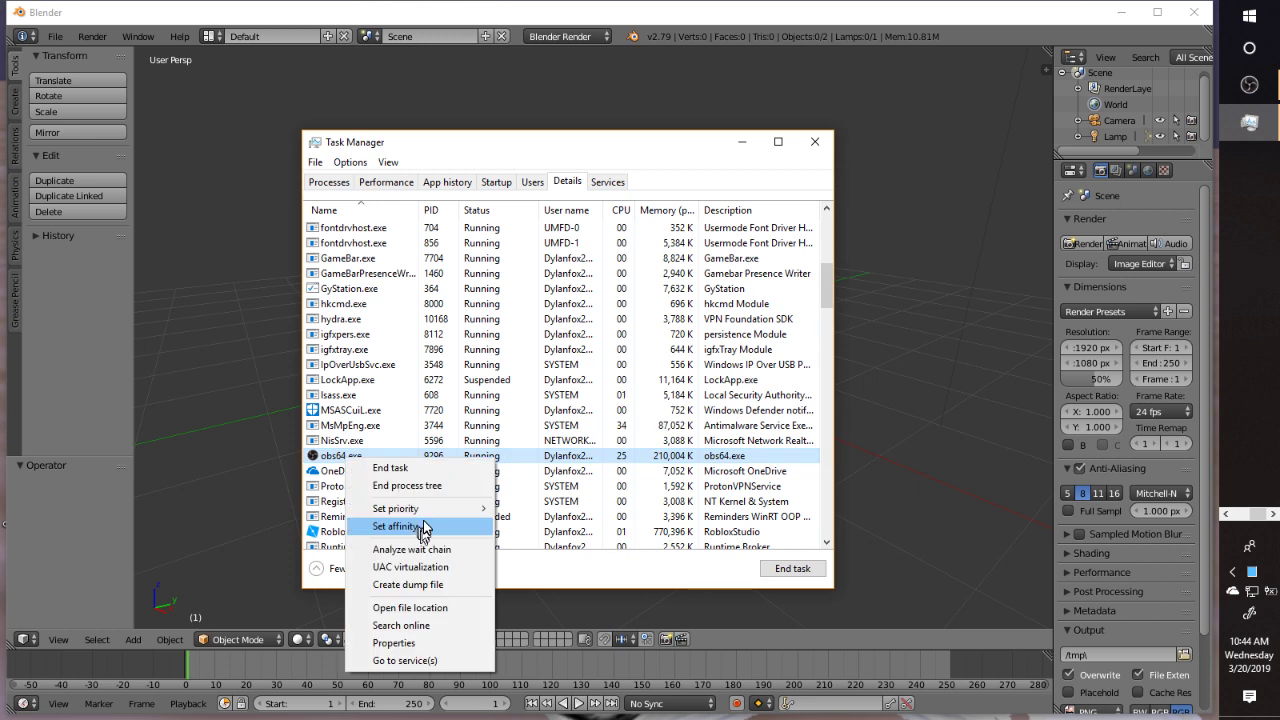
mouse_move(423, 508)
click(549, 546)
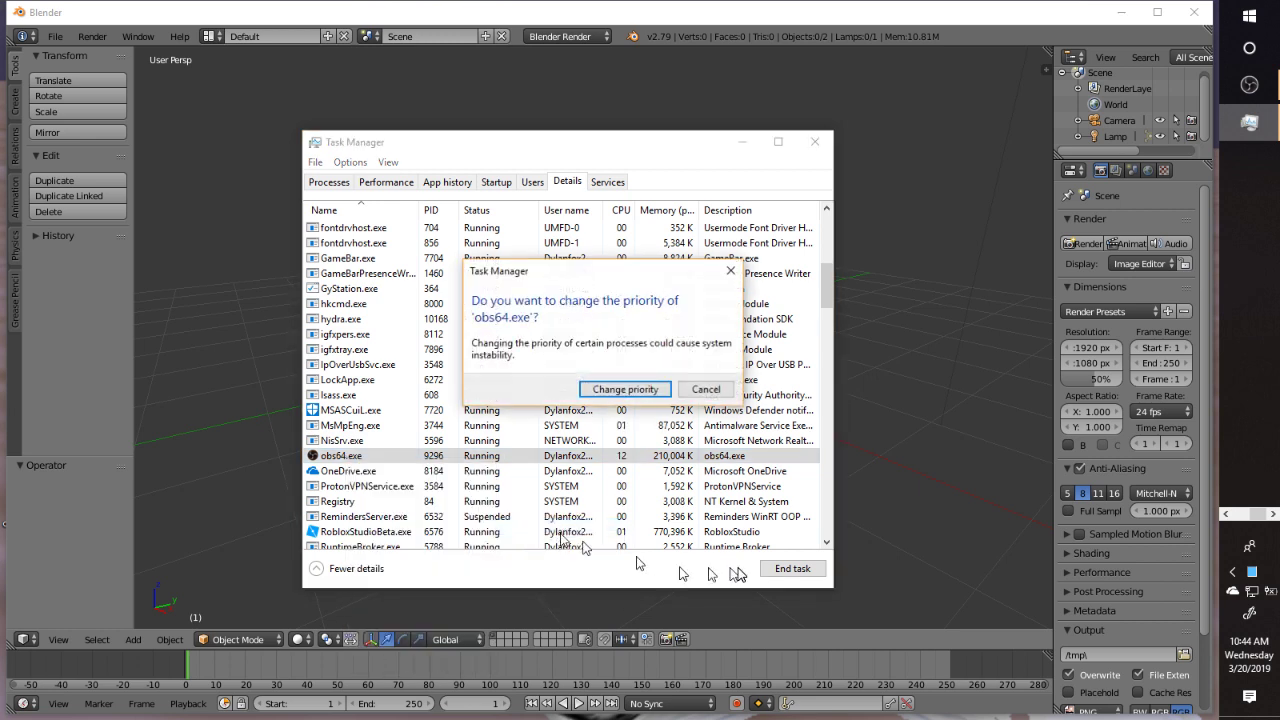
click(648, 390)
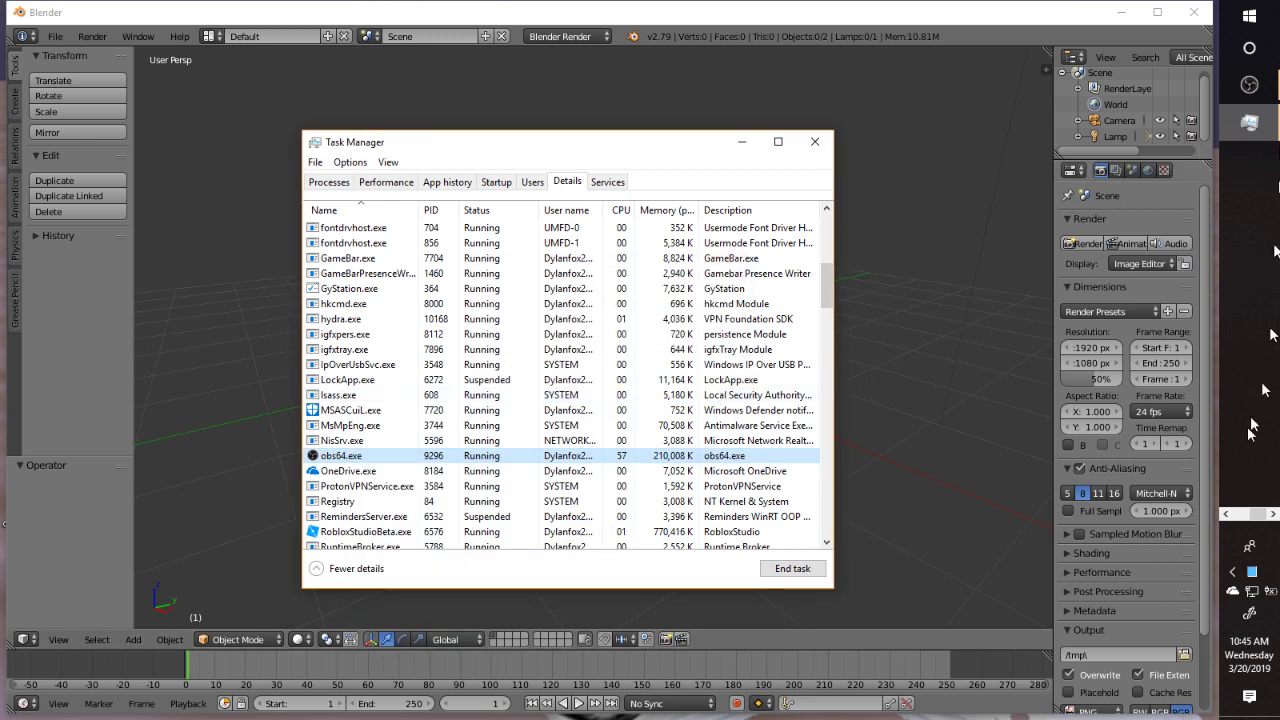
- Check the recording performance in OBS and look around the black character in the Furana place in Roblox Studio
click(1249, 86)
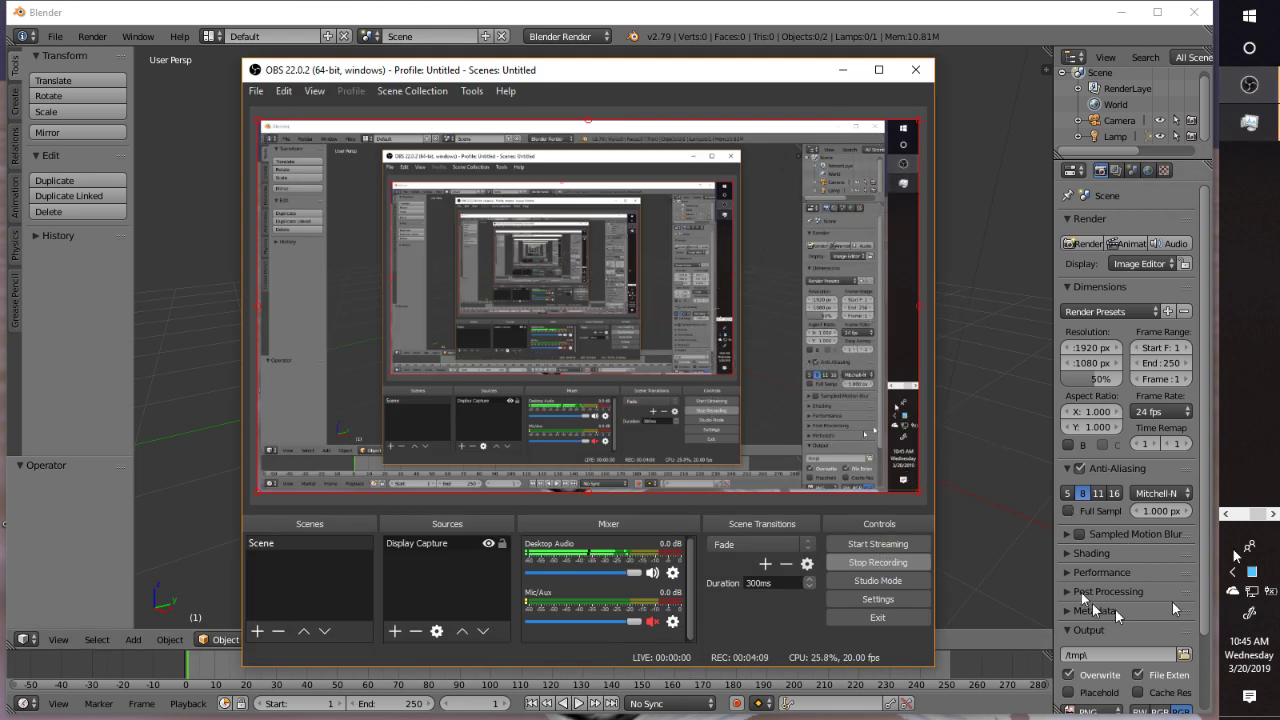
click(1013, 520)
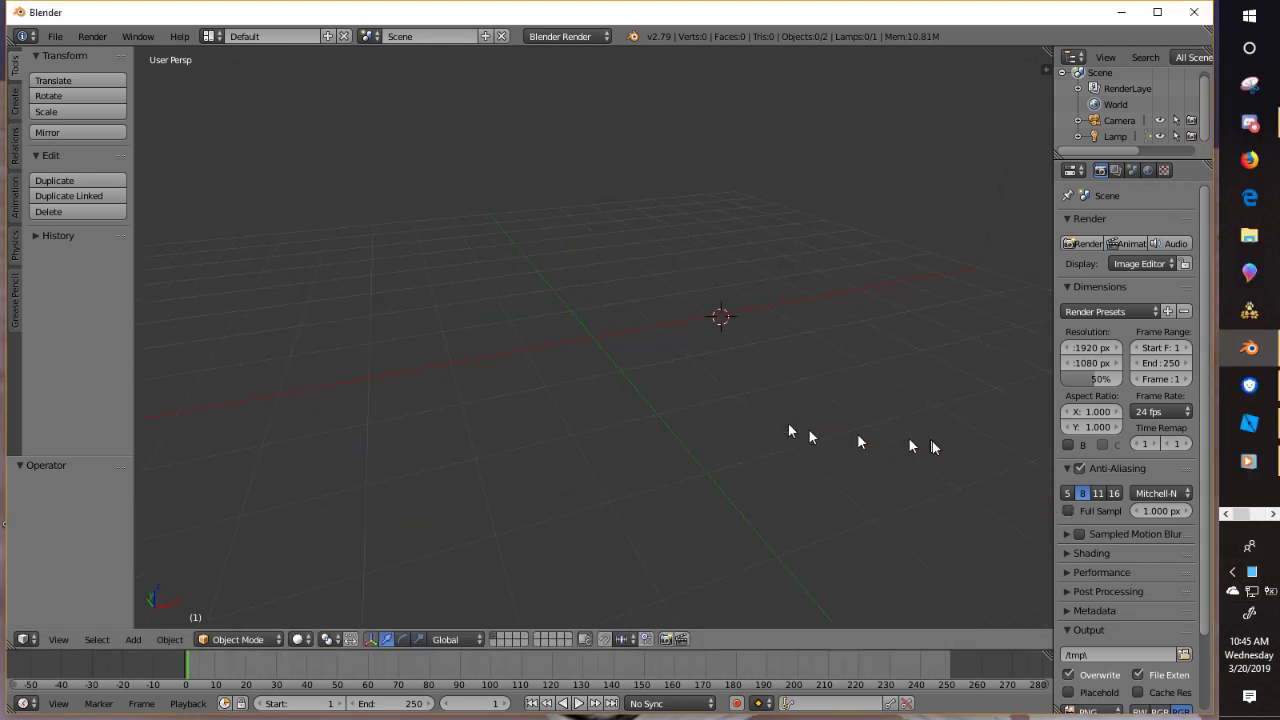
click(1249, 423)
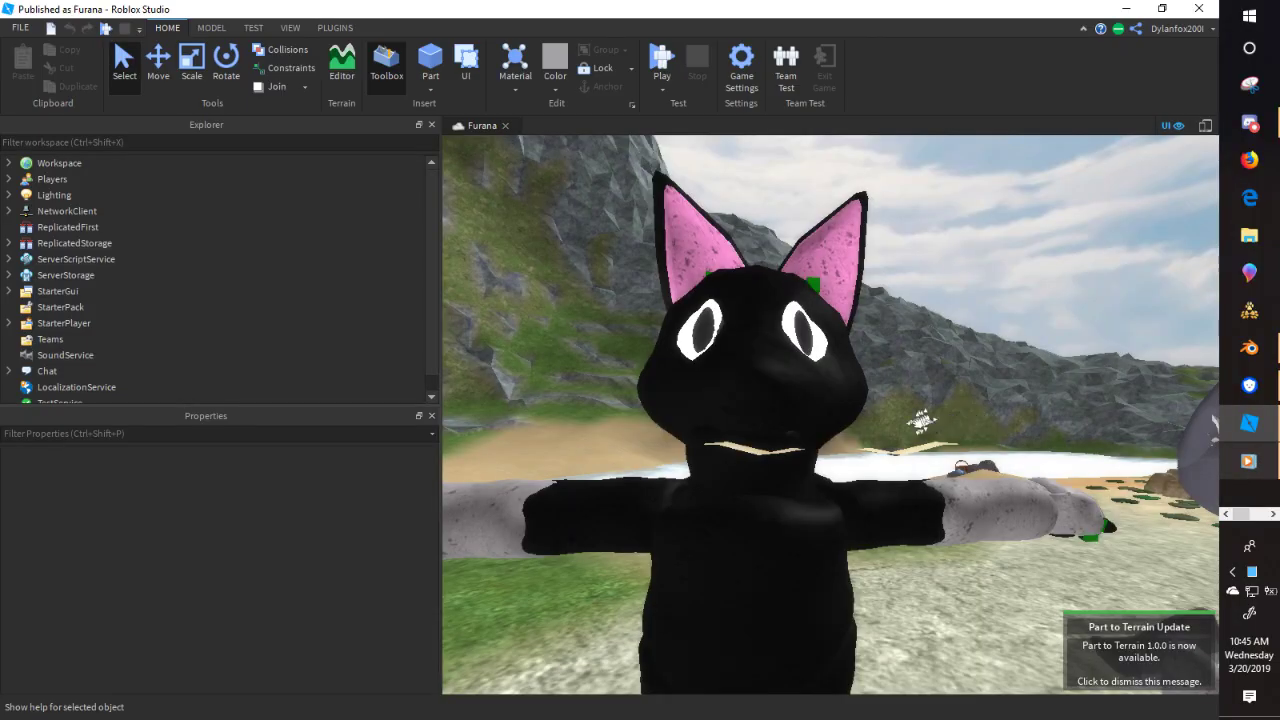
mouse_move(921, 422)
middle_down()
mouse_move(897, 437)
mouse_move(990, 401)
mouse_move(937, 406)
middle_up()
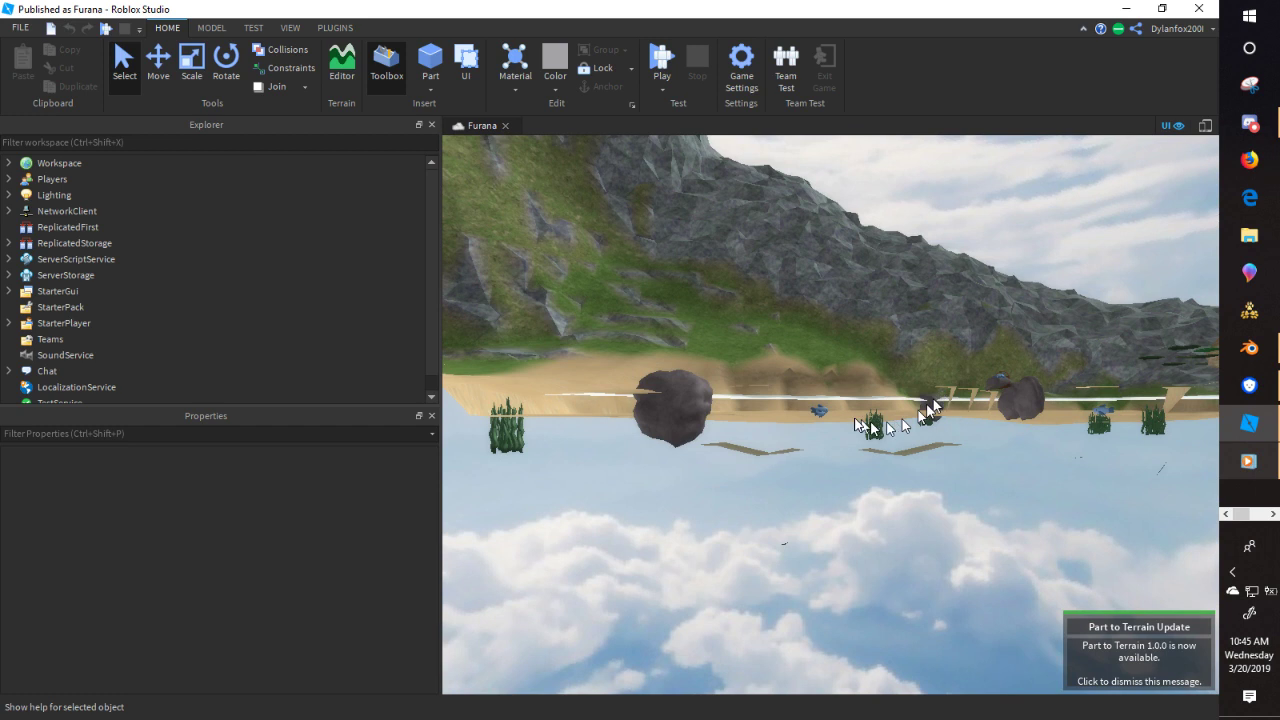
right_drag(846, 403, 906, 477)
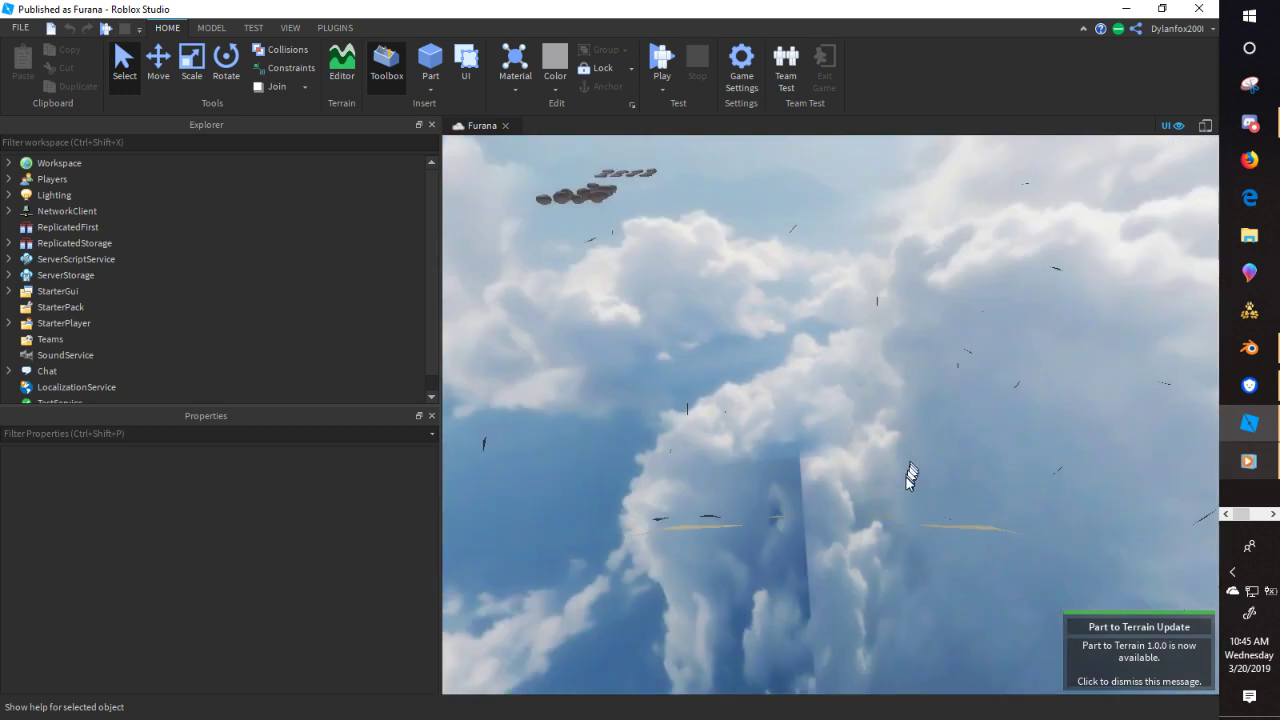
scroll(904, 480, down, 5)
right_drag(899, 416, 918, 440)
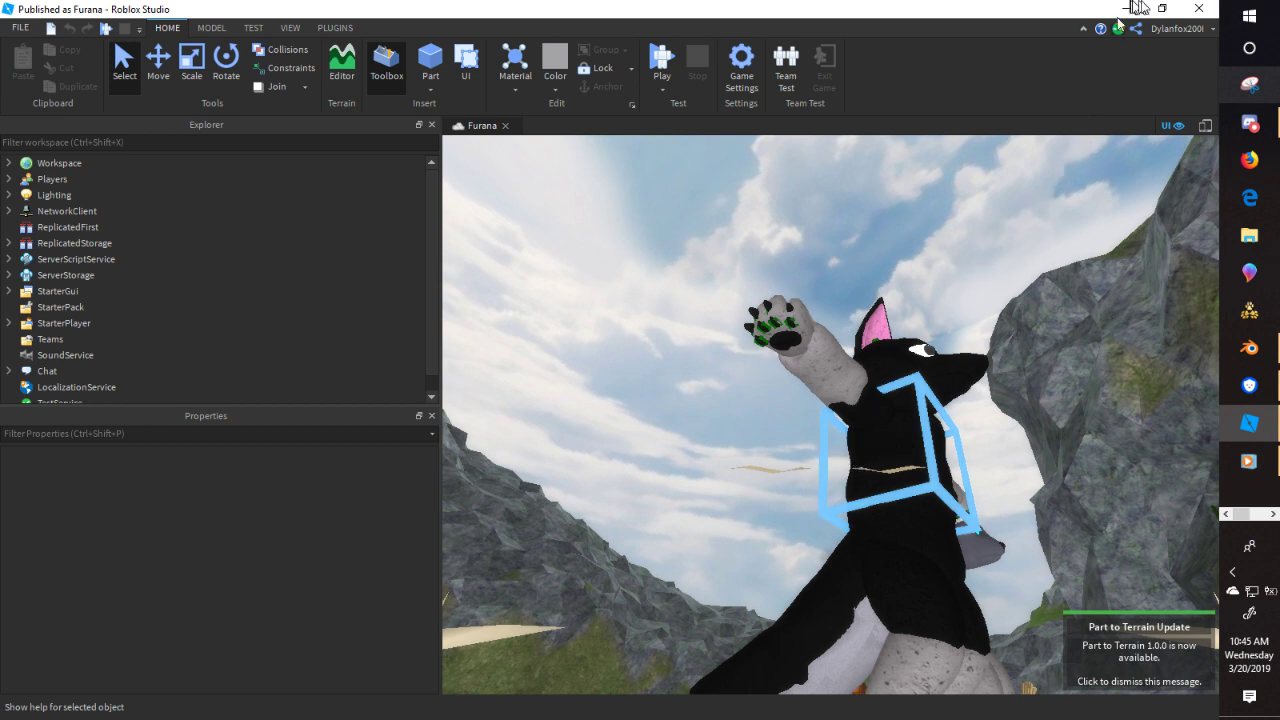
click(1128, 8)
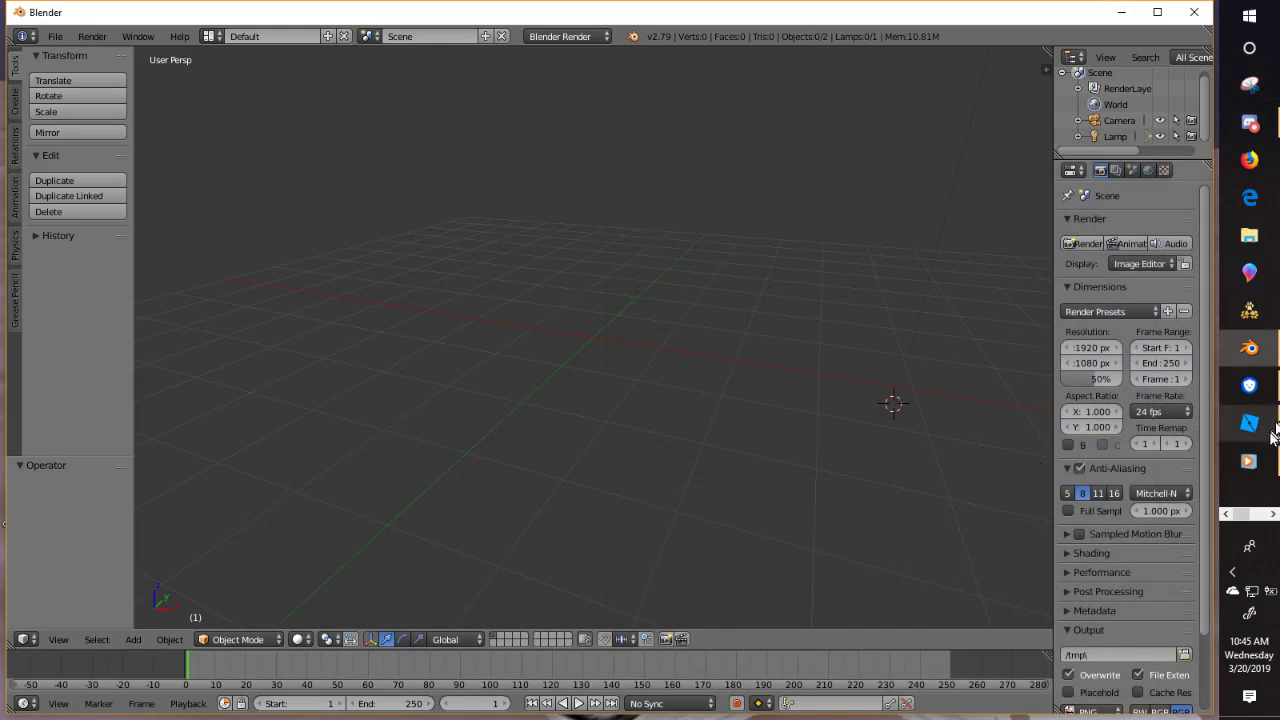
- Bring the OBS recording window back to the front
click(1273, 514)
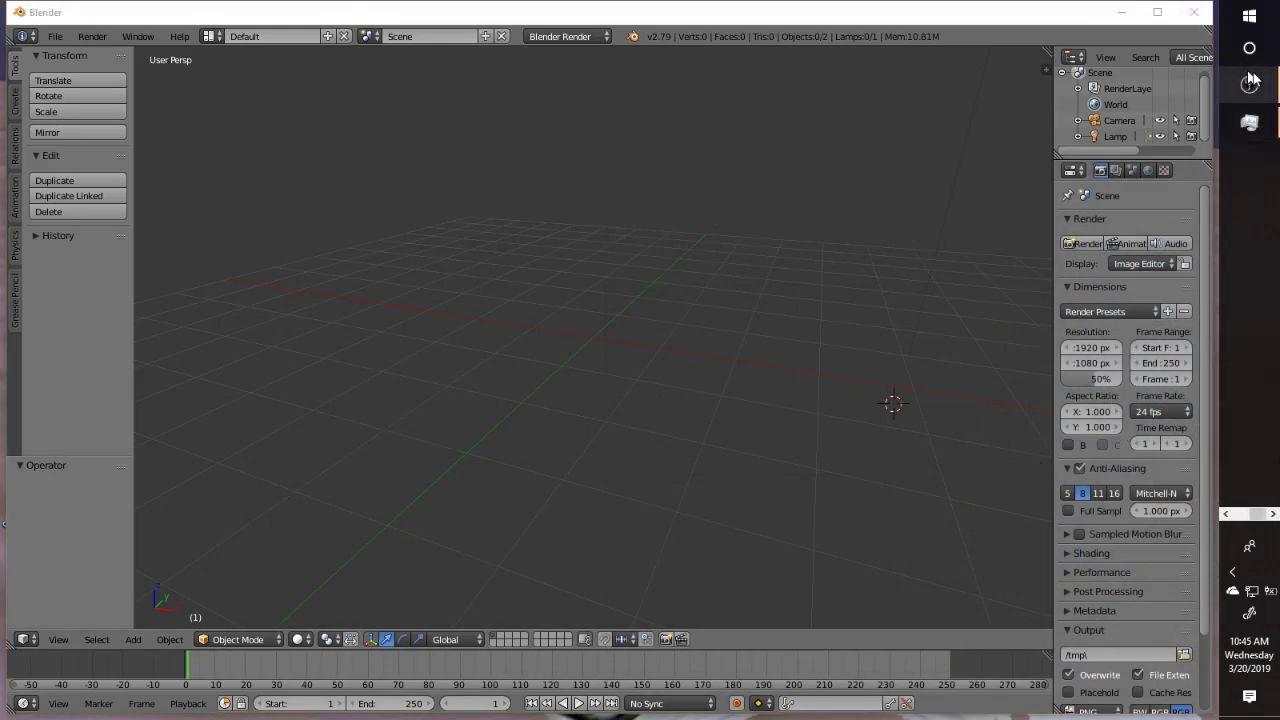
click(1250, 81)
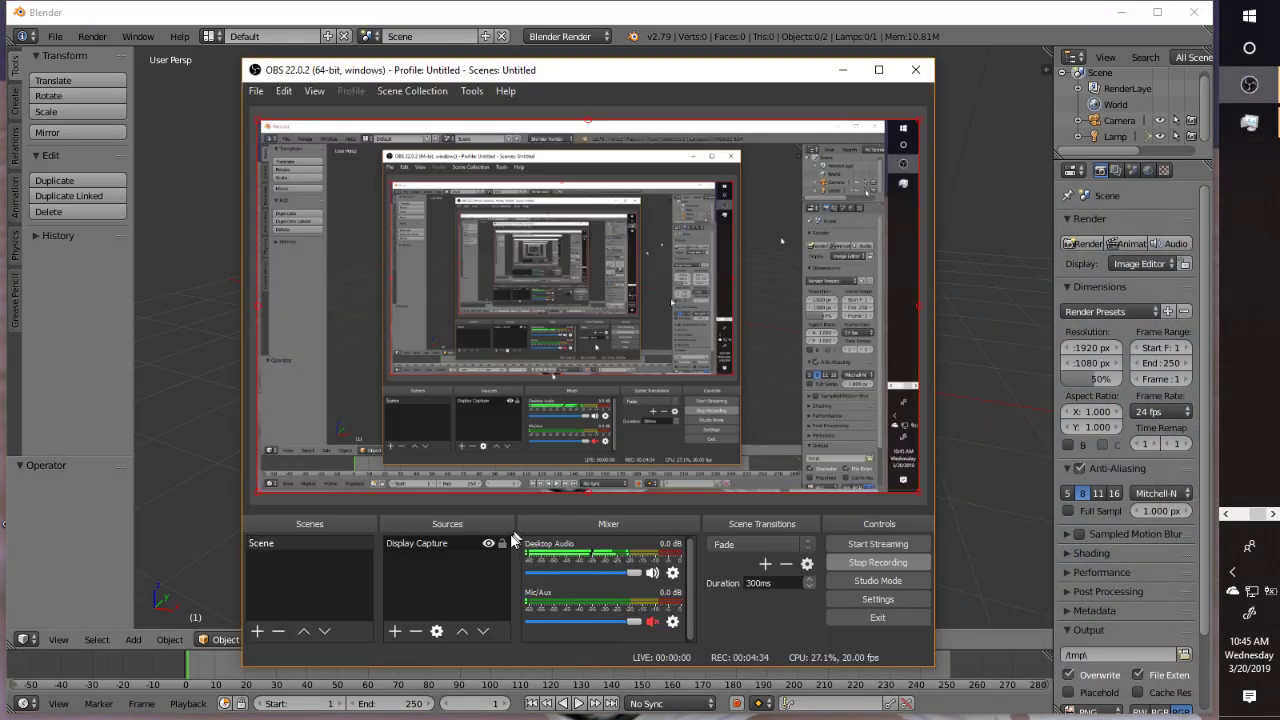
- Return to Blender from the OBS window and reload the start-up file to begin a fresh scene
click(1022, 480)
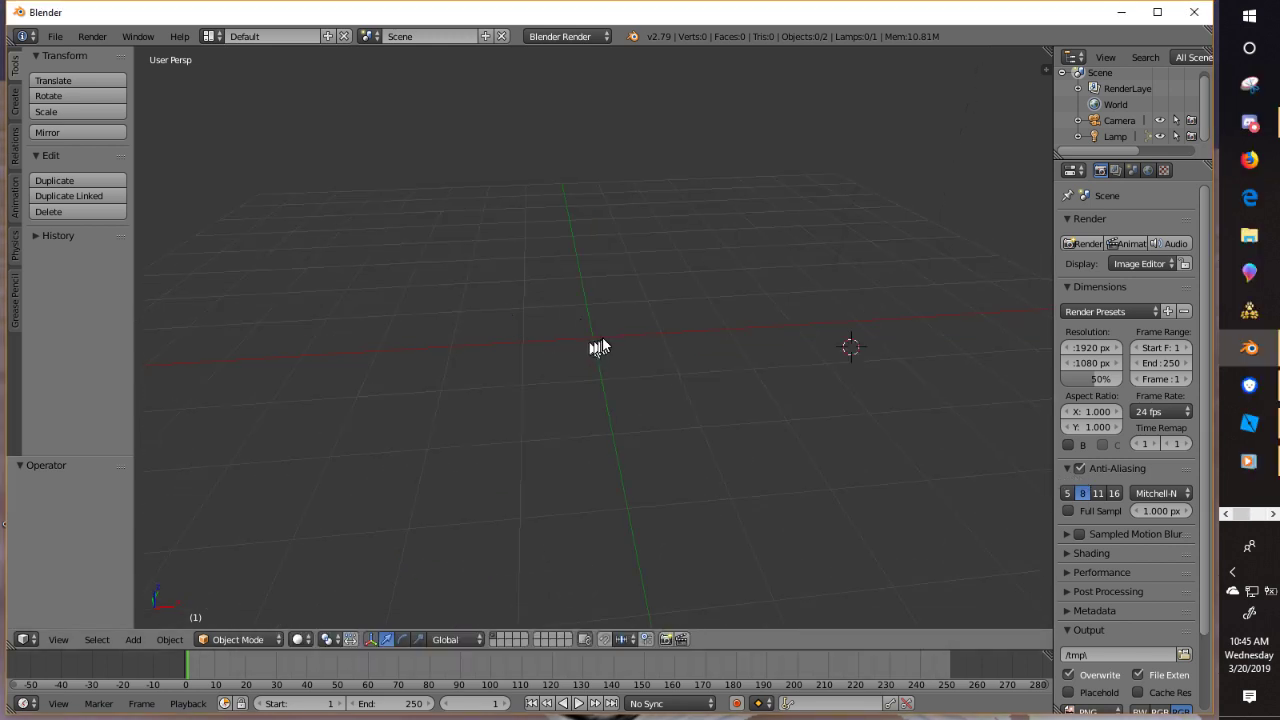
middle_drag(605, 349, 537, 349)
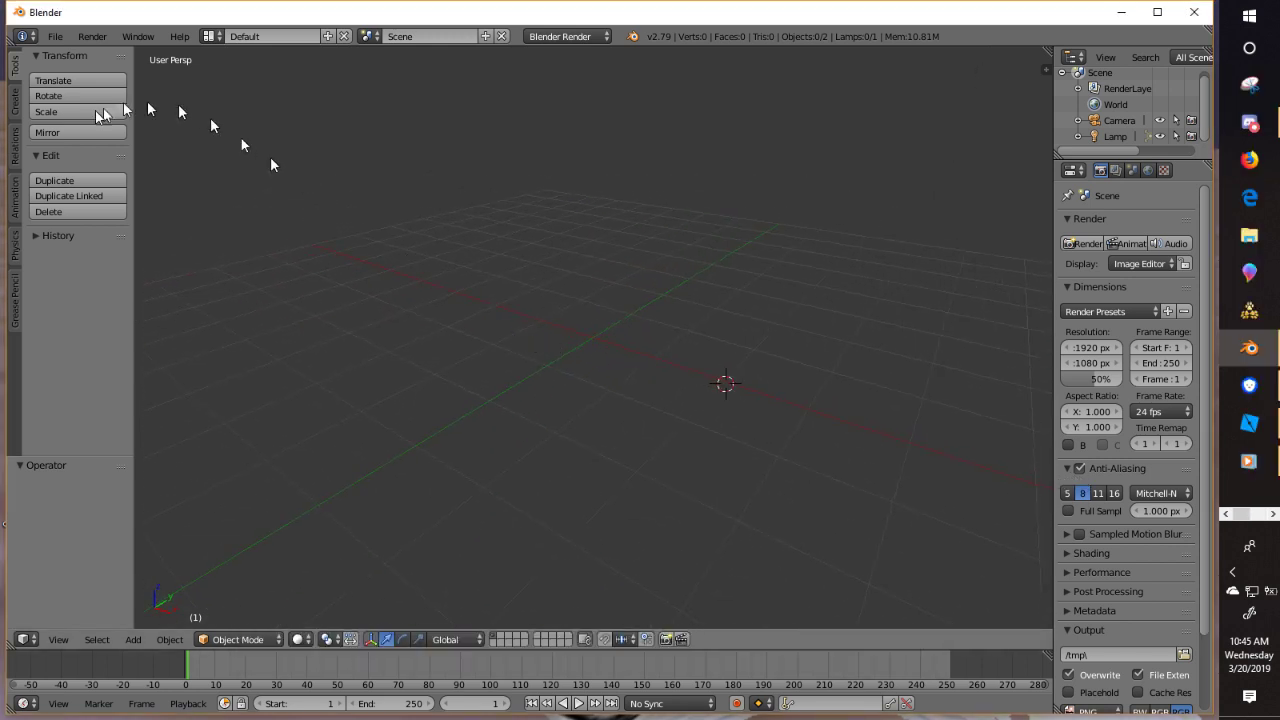
click(52, 36)
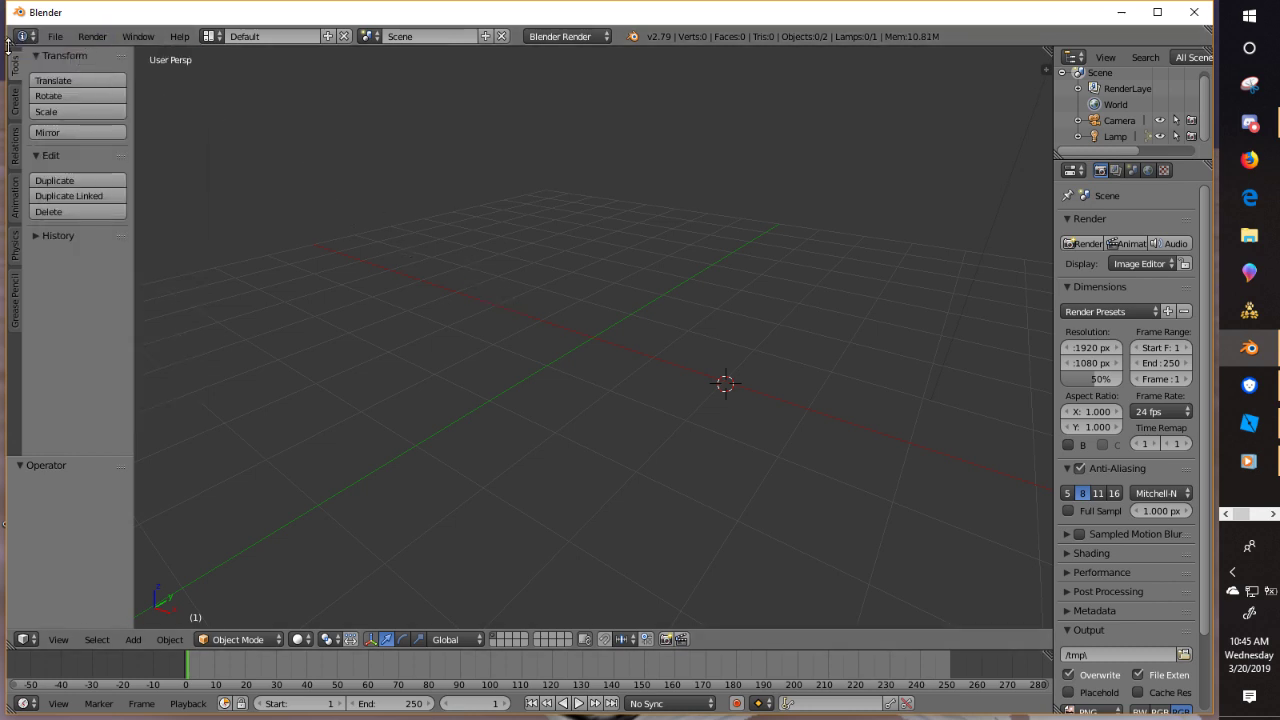
click(55, 36)
click(94, 54)
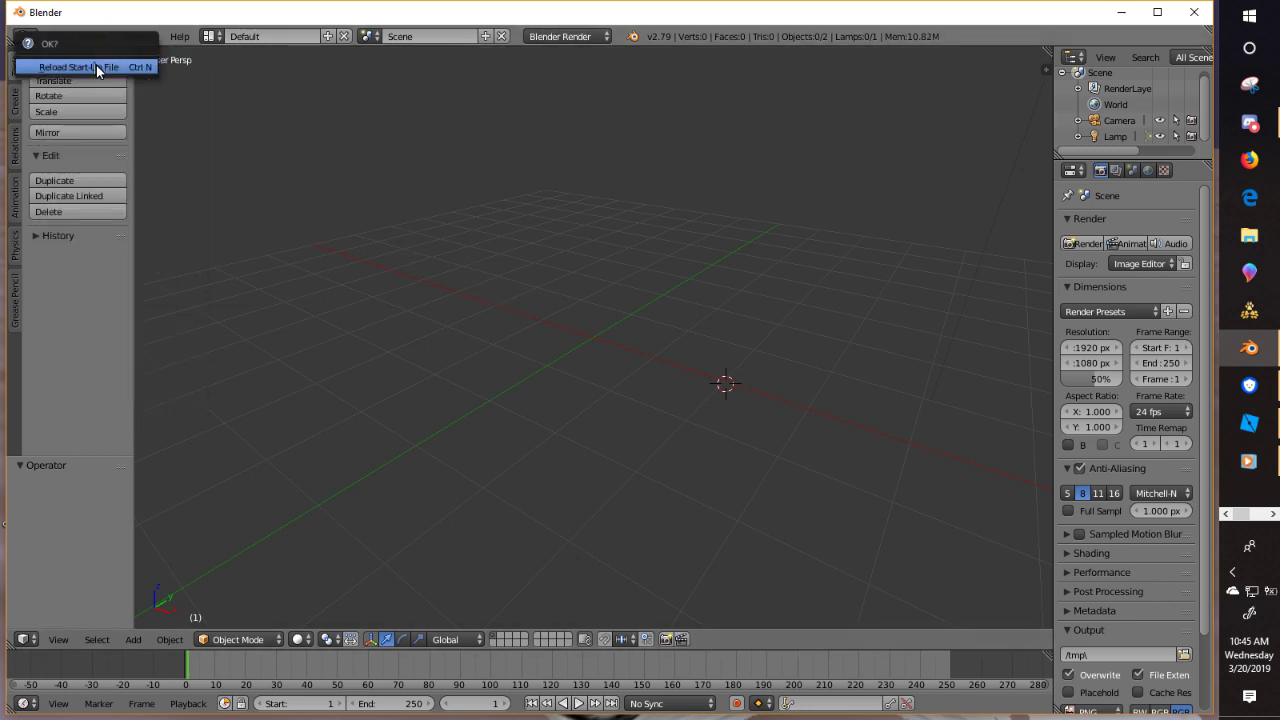
click(96, 66)
- Delete the default cube and add a UV sphere with 32 segments and 16 rings
key(x)
click(616, 277)
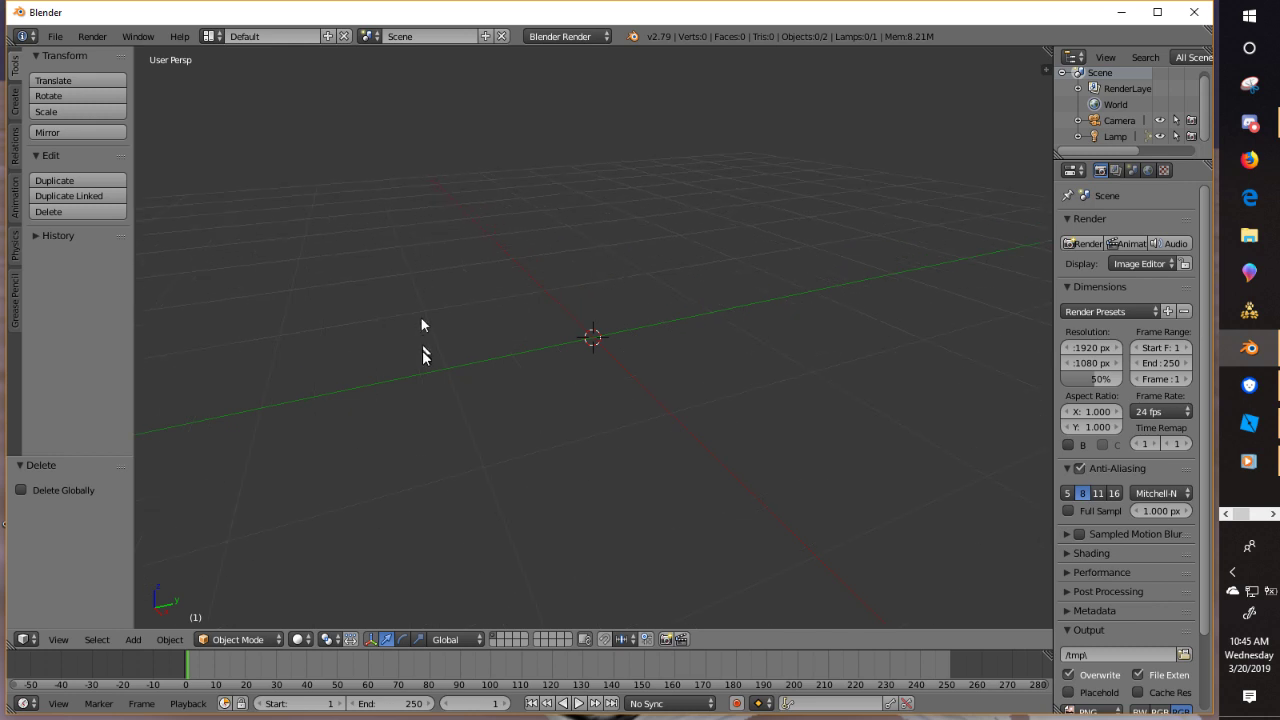
click(14, 101)
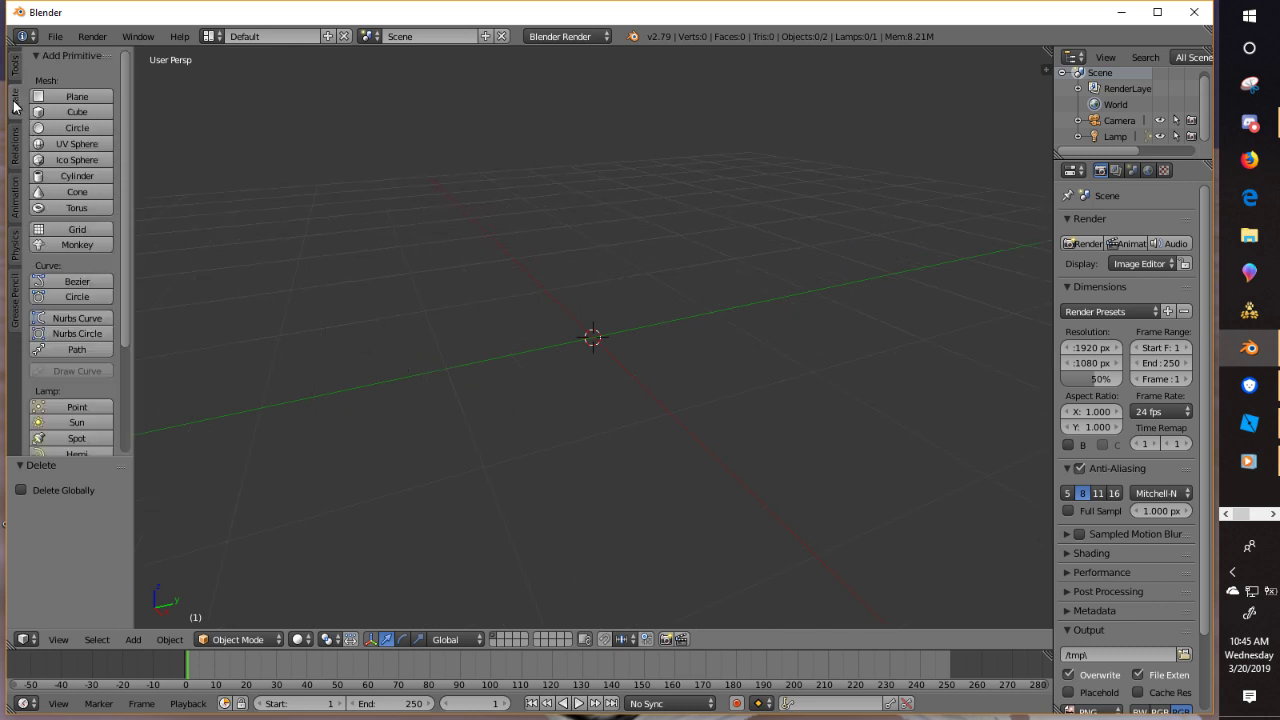
click(72, 145)
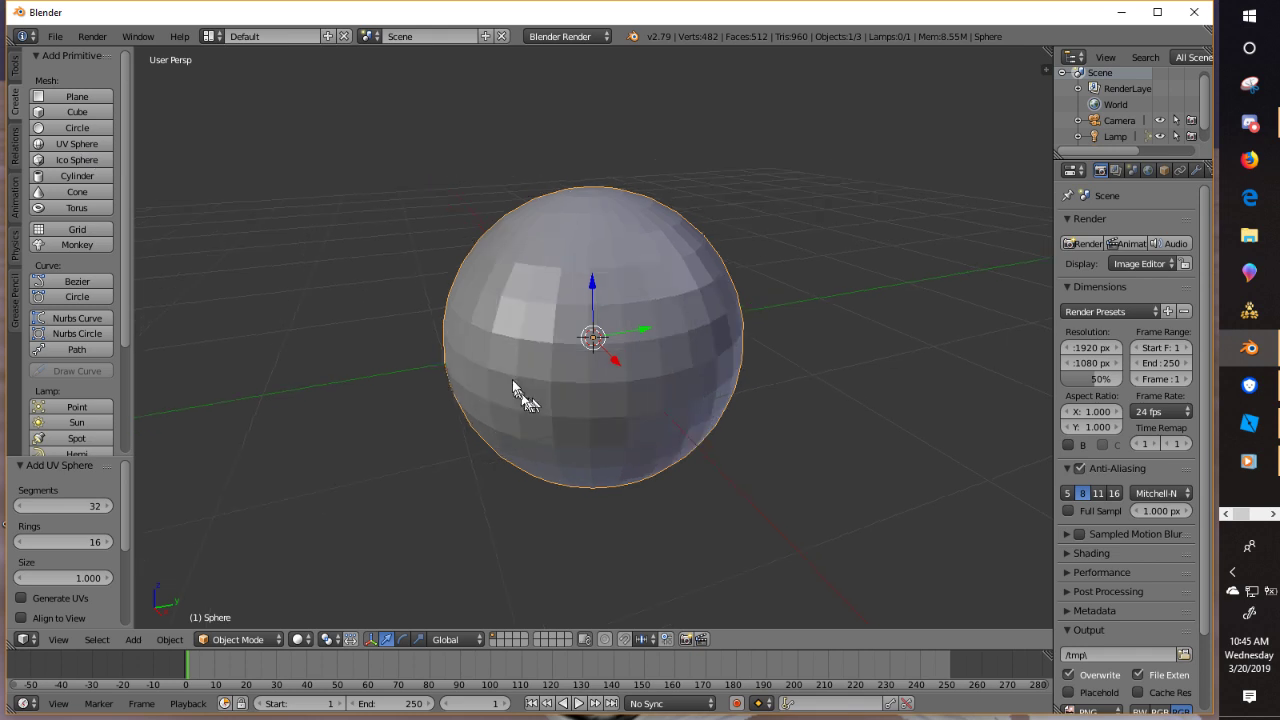
middle_drag(236, 576, 246, 600)
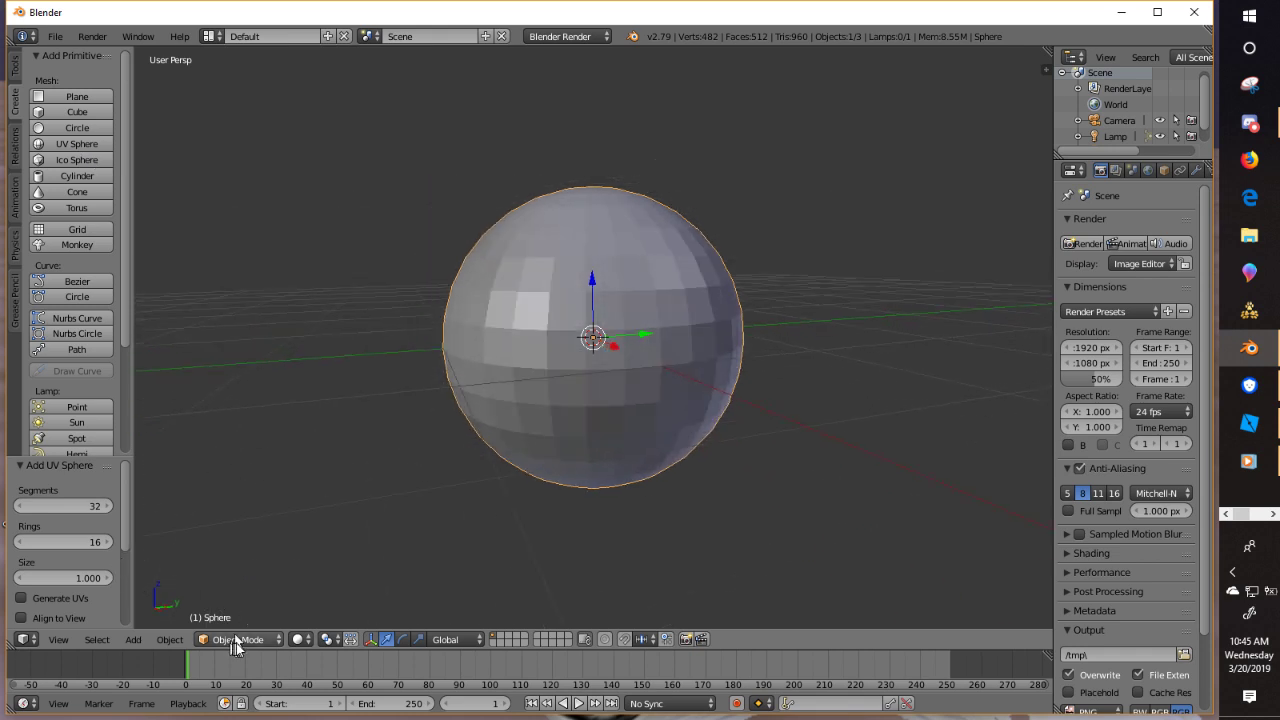
click(93, 543)
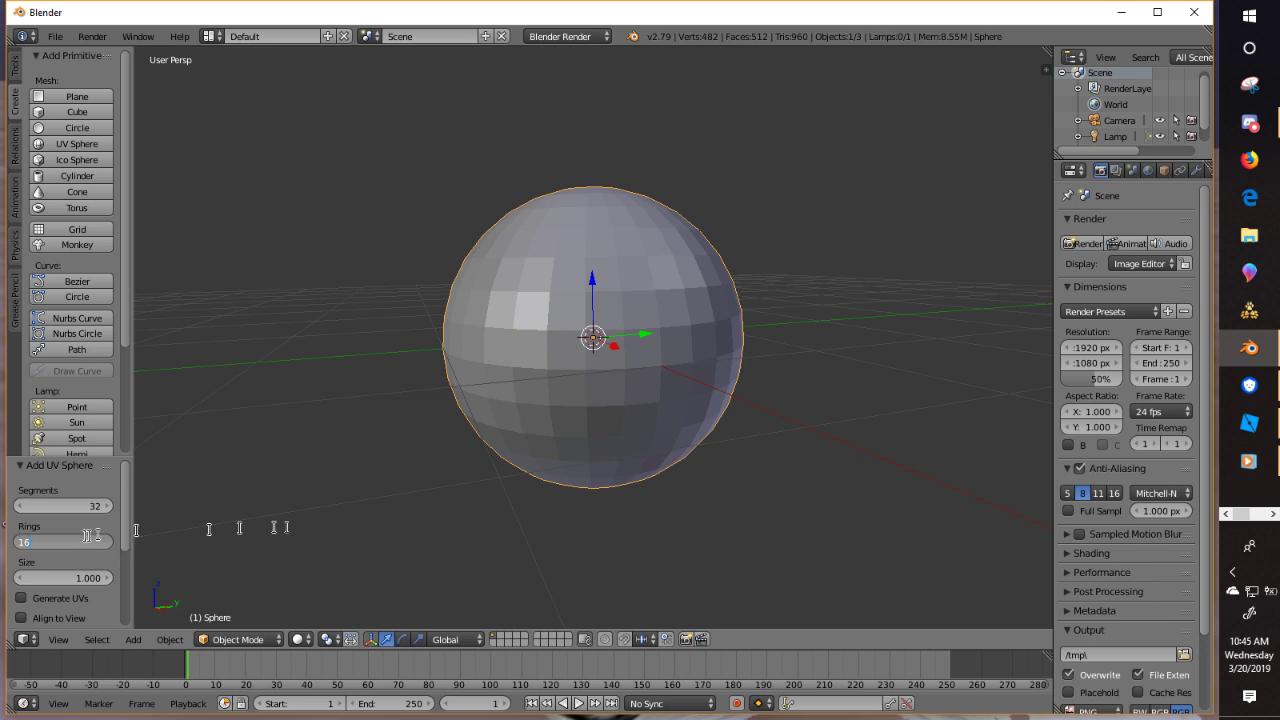
click(470, 521)
- Put the sphere into Edit Mode, select a single vertex below its equator, and switch to the right orthographic view
scroll(1108, 125, down, 1)
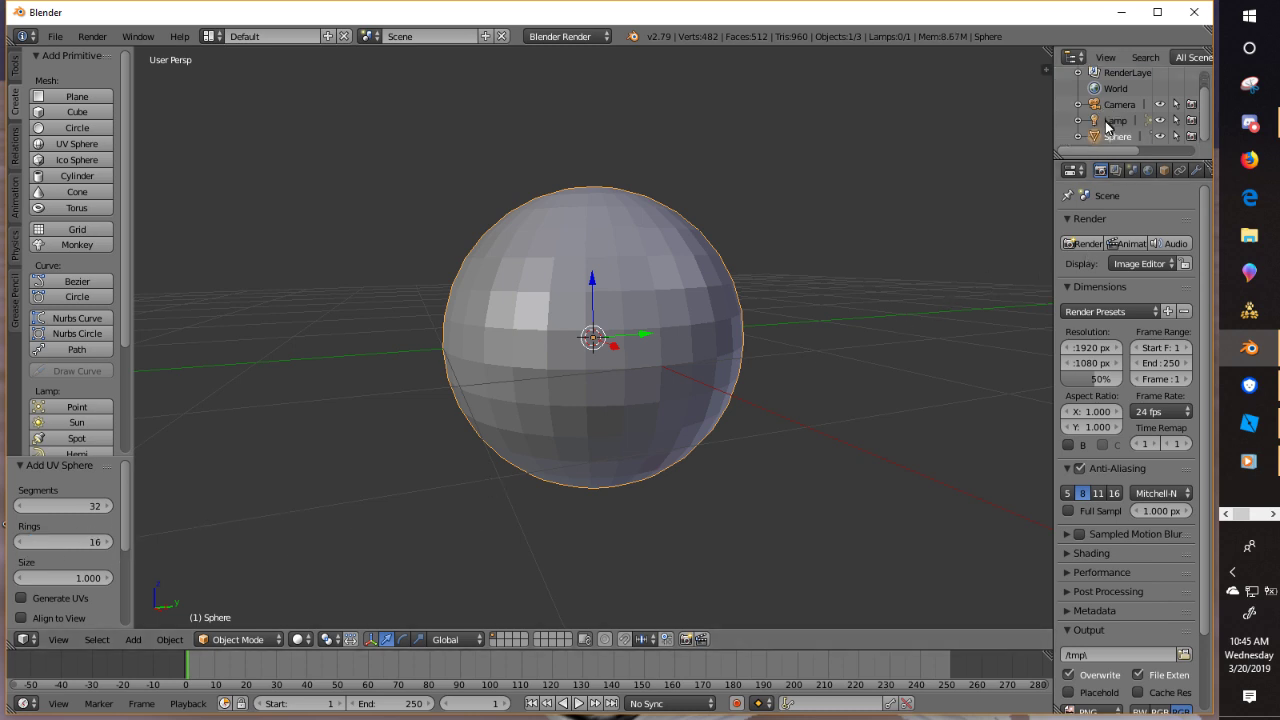
scroll(1085, 145, down, 1)
click(1118, 137)
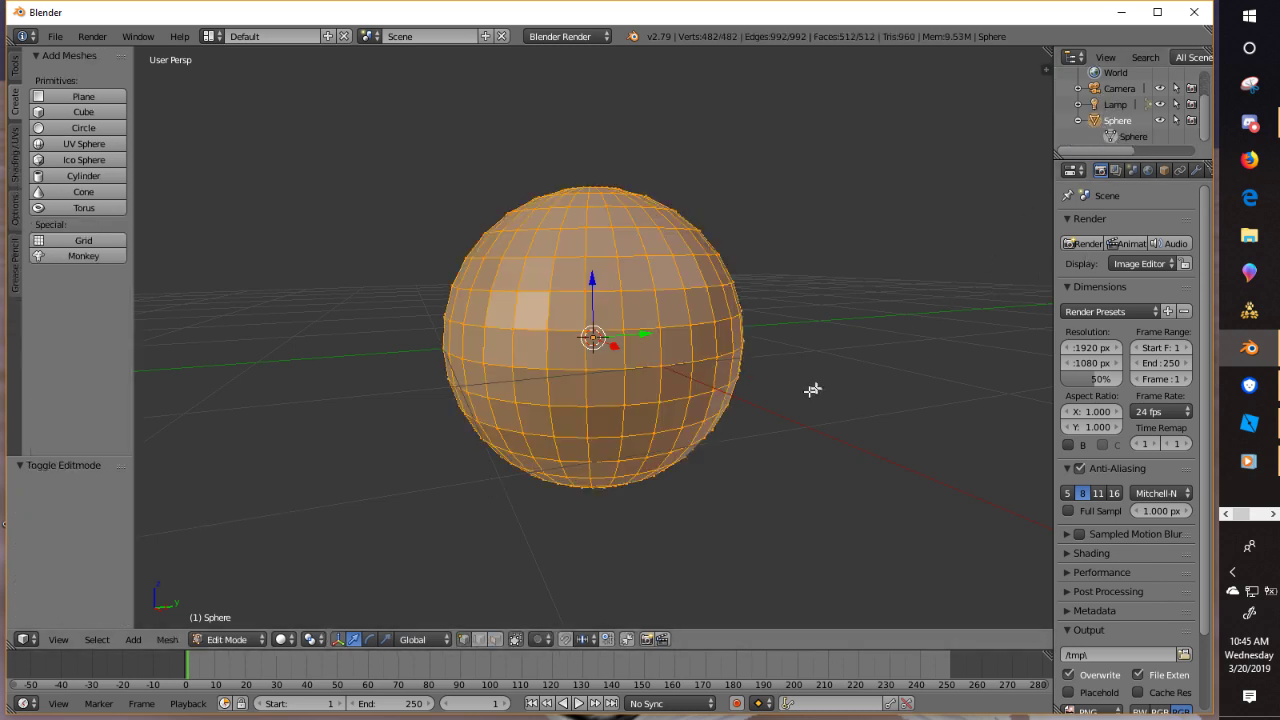
right_click(491, 397)
key(KP_1)
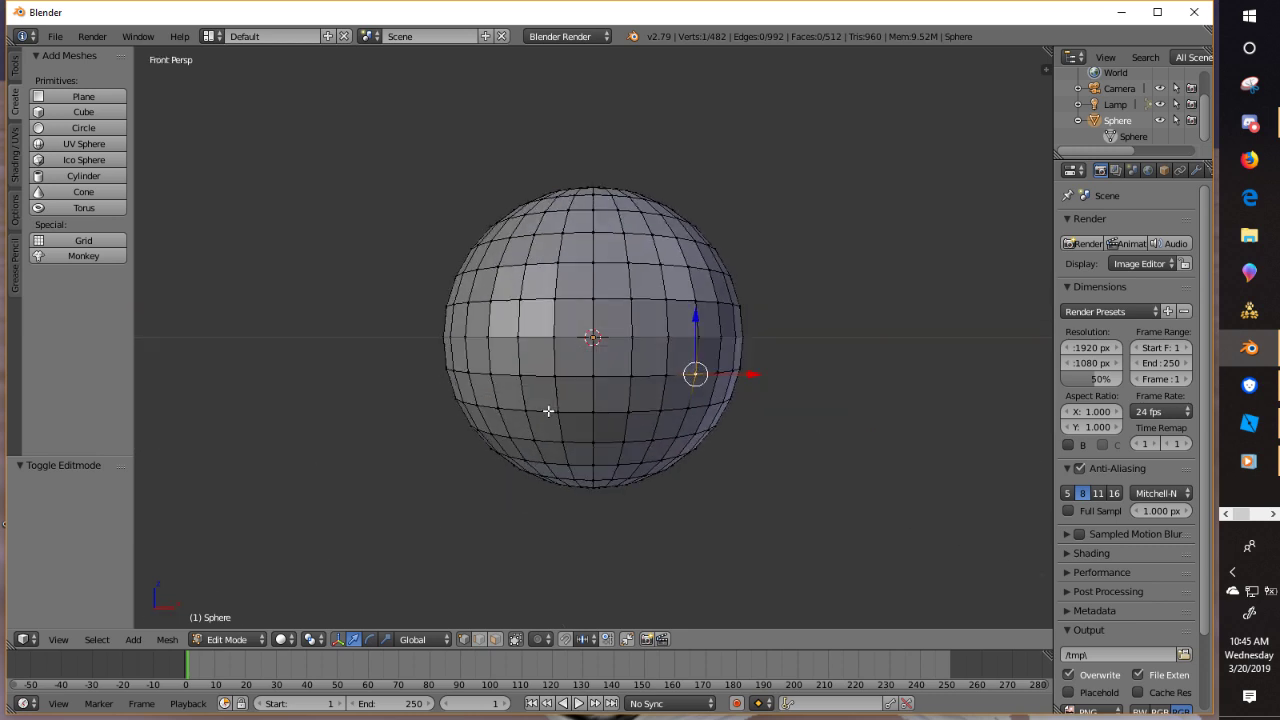
key(KP_3)
key(KP_5)
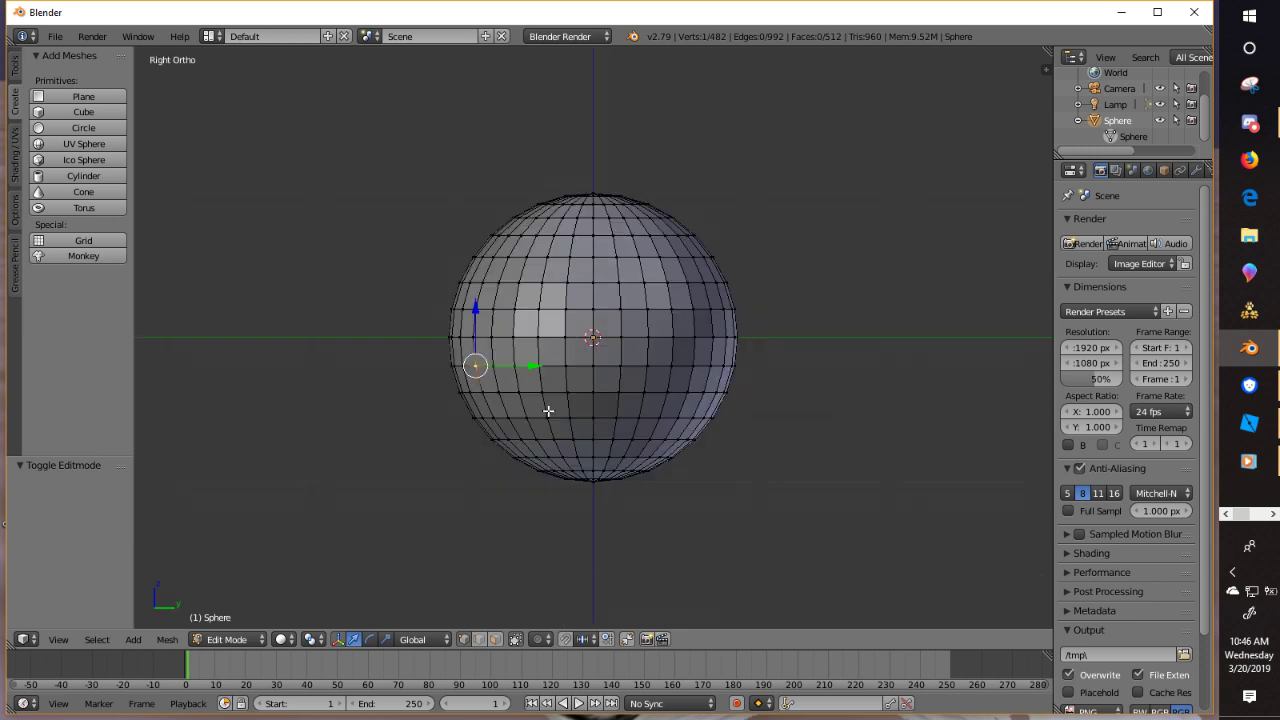
- Add the matching vertex on the sphere's opposite side to the selection and scale both vertices toward each other
scroll(500, 383, up, 3)
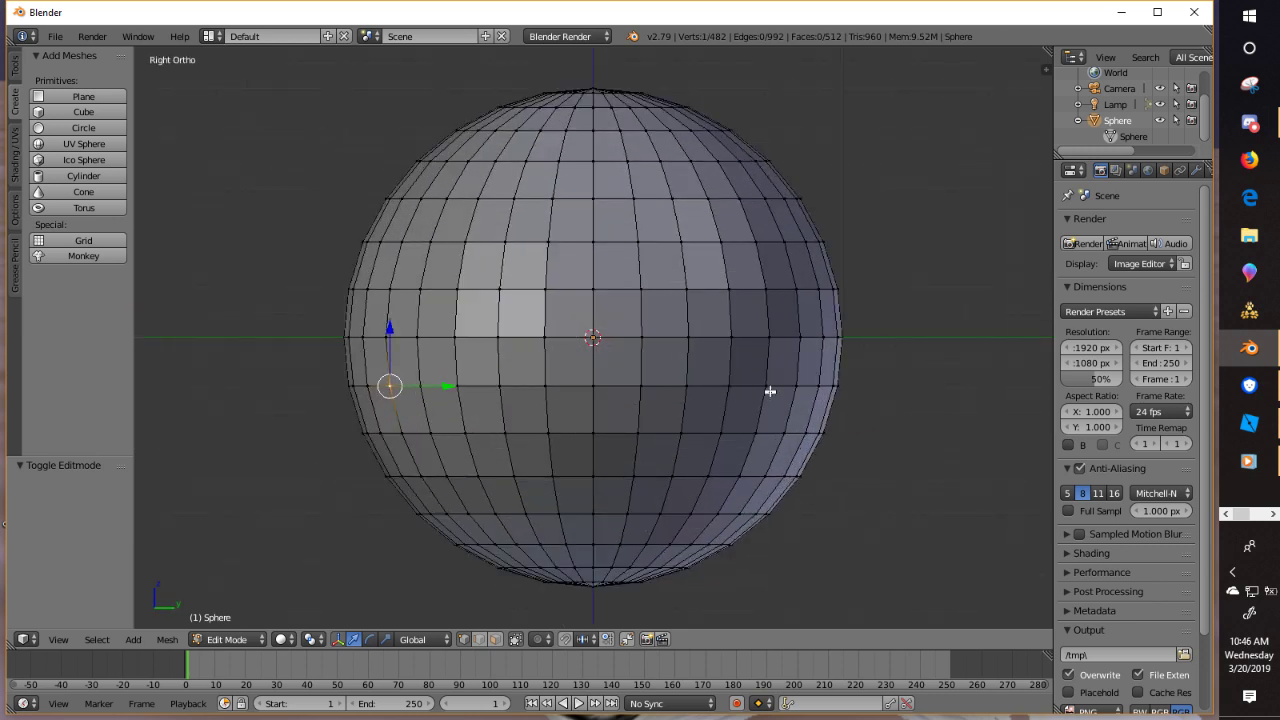
shift+right_click(770, 391)
shift+right_click(789, 389)
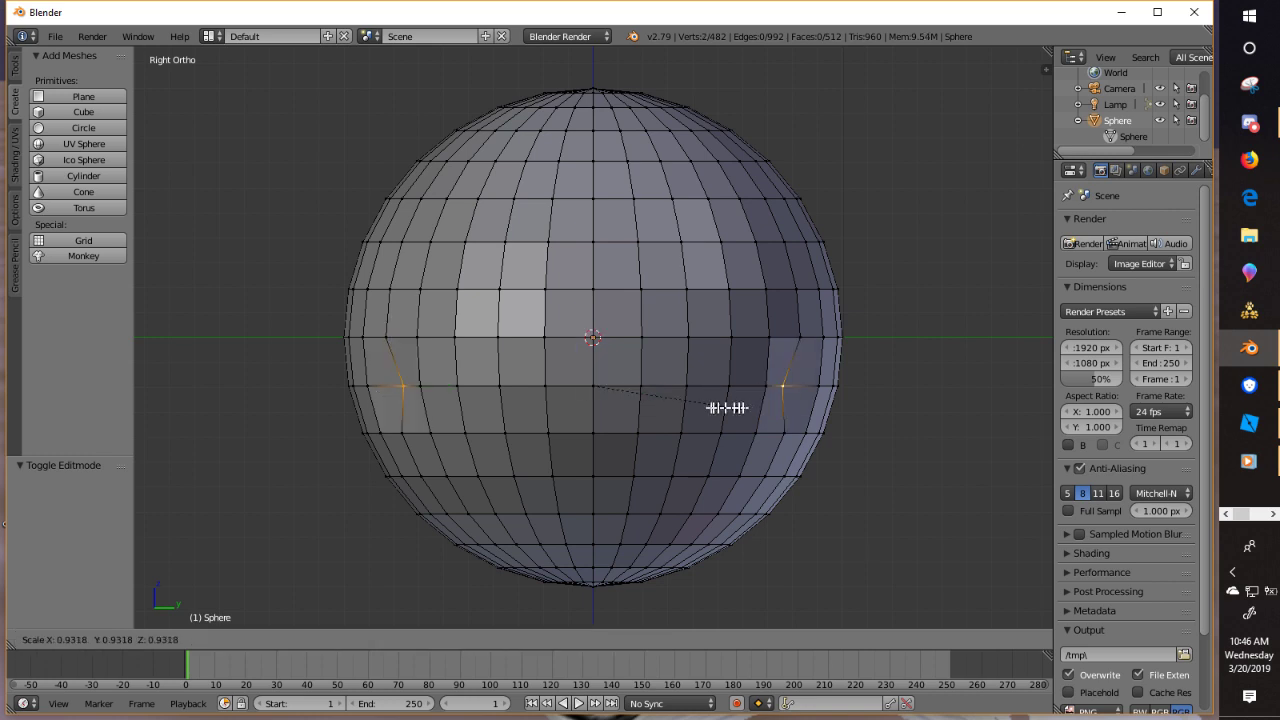
click(680, 408)
- Enable proportional editing for the vertex scaling with a Sharp falloff and a proportional size of 1.060
scroll(61, 545, down, 1)
scroll(61, 545, down, 2)
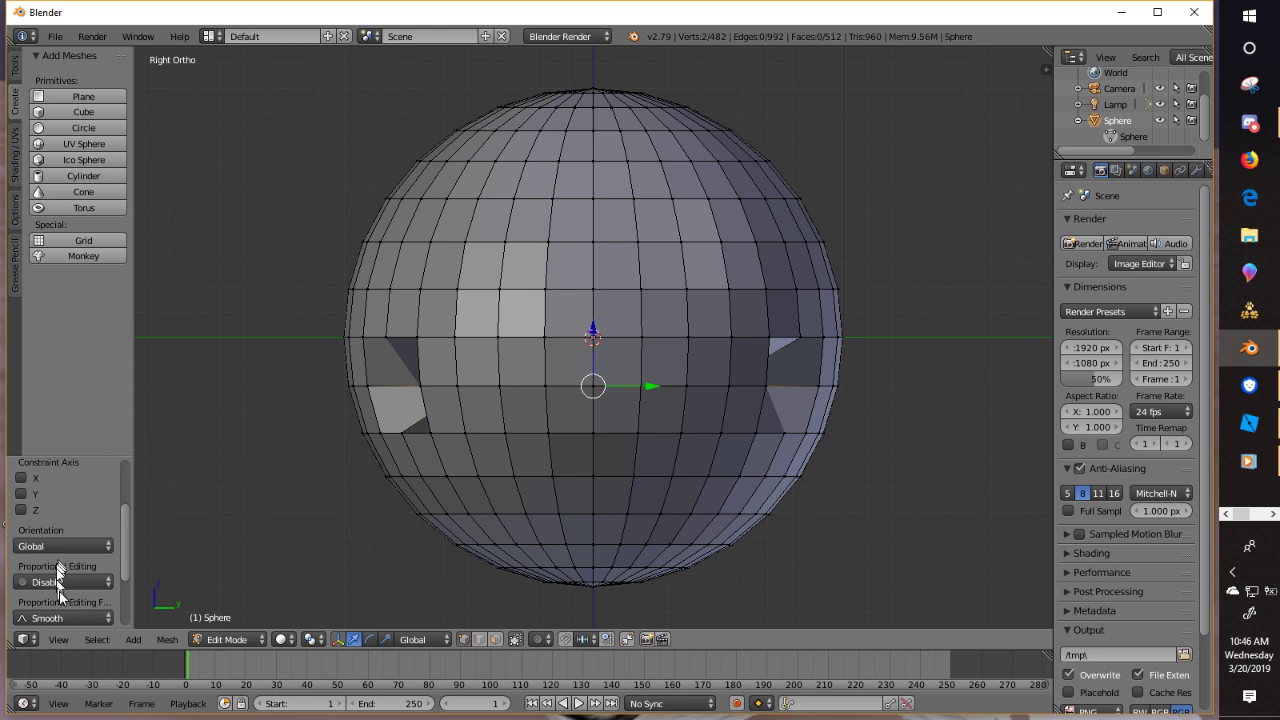
click(56, 570)
click(61, 545)
middle_drag(273, 548, 372, 552)
click(62, 618)
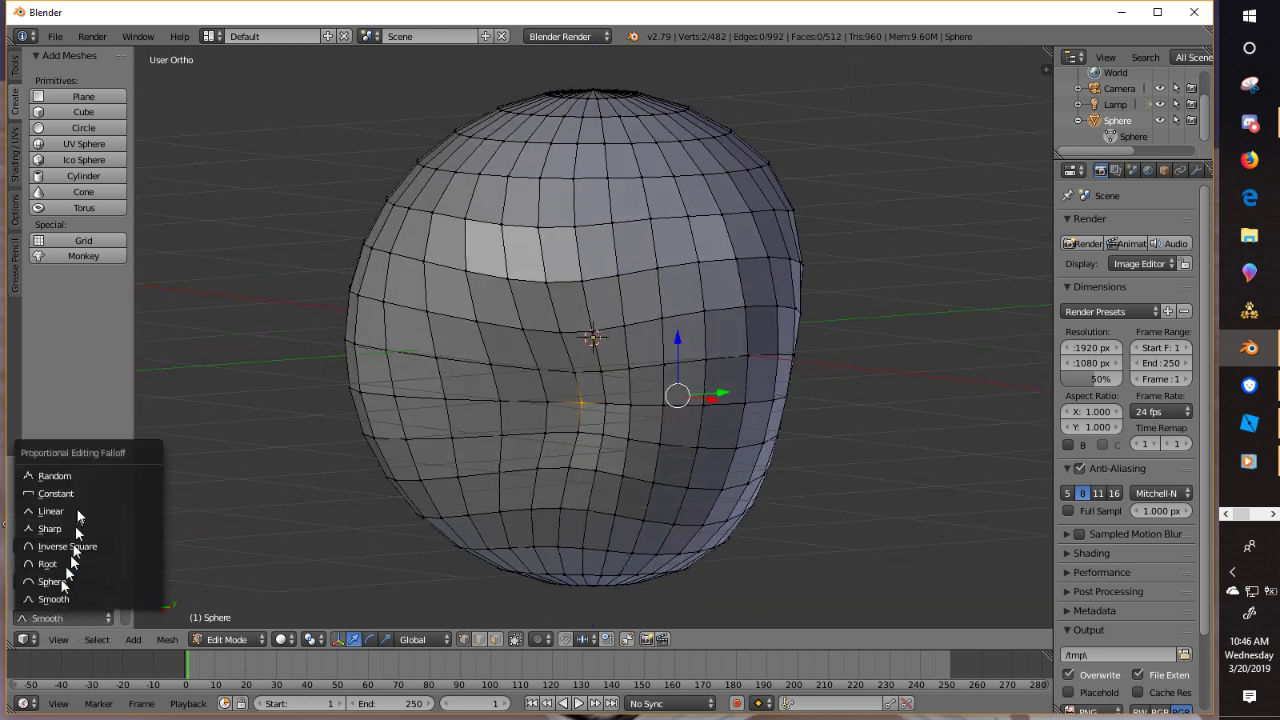
click(77, 510)
click(80, 615)
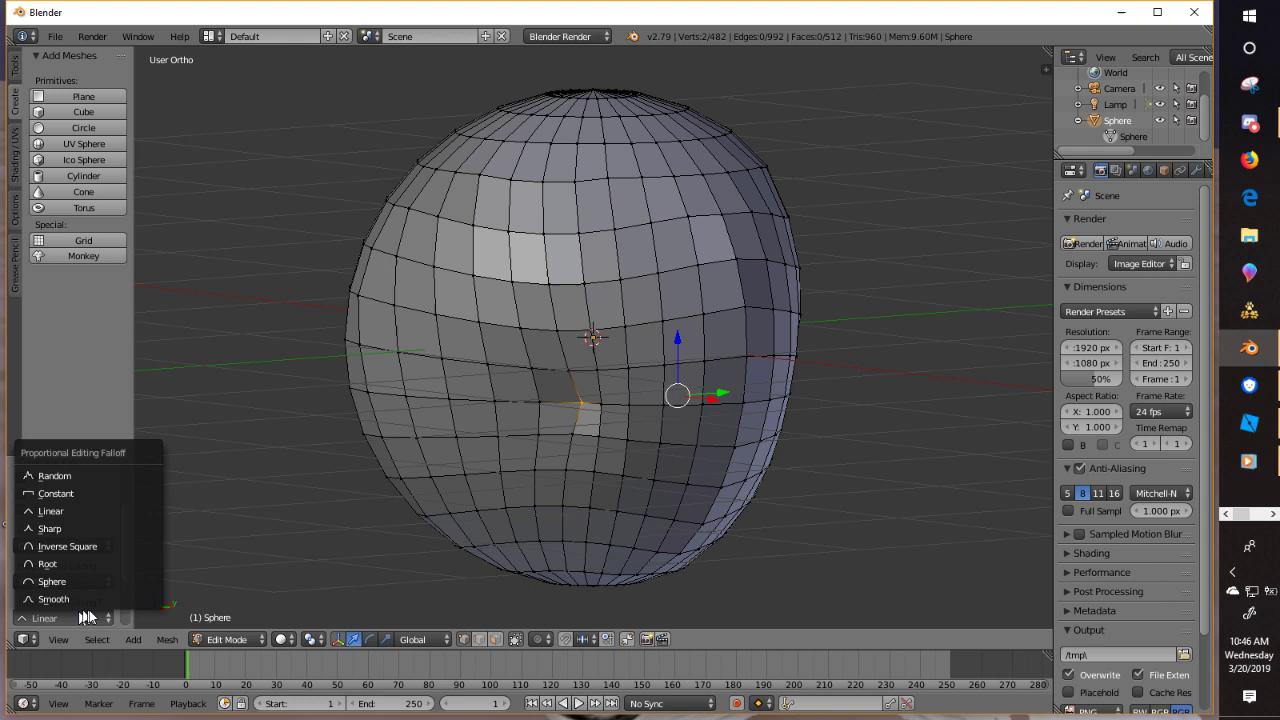
click(62, 529)
mouse_move(69, 555)
mouse_down()
mouse_move(90, 555)
mouse_move(72, 560)
mouse_up()
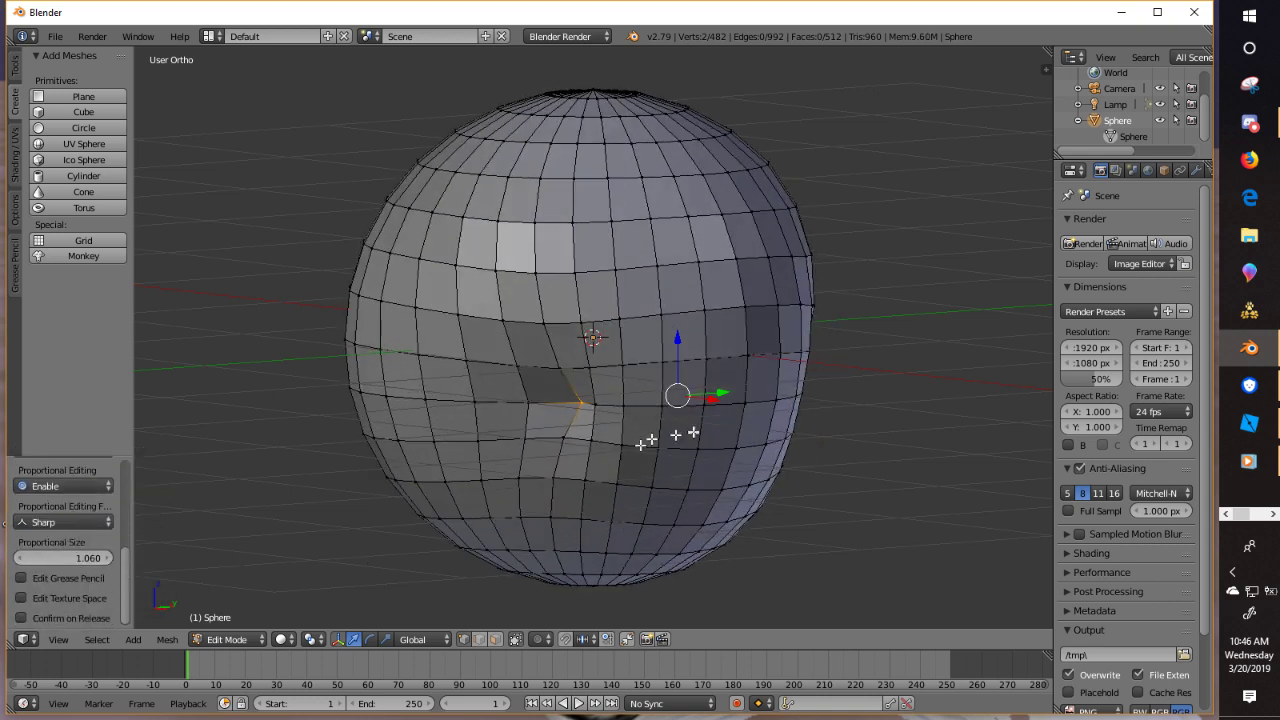
- Scale the two vertices again by about 0.18, enabling proportional editing with Smooth falloff and a proportional size of 1.130
middle_drag(650, 440, 606, 423)
key(s)
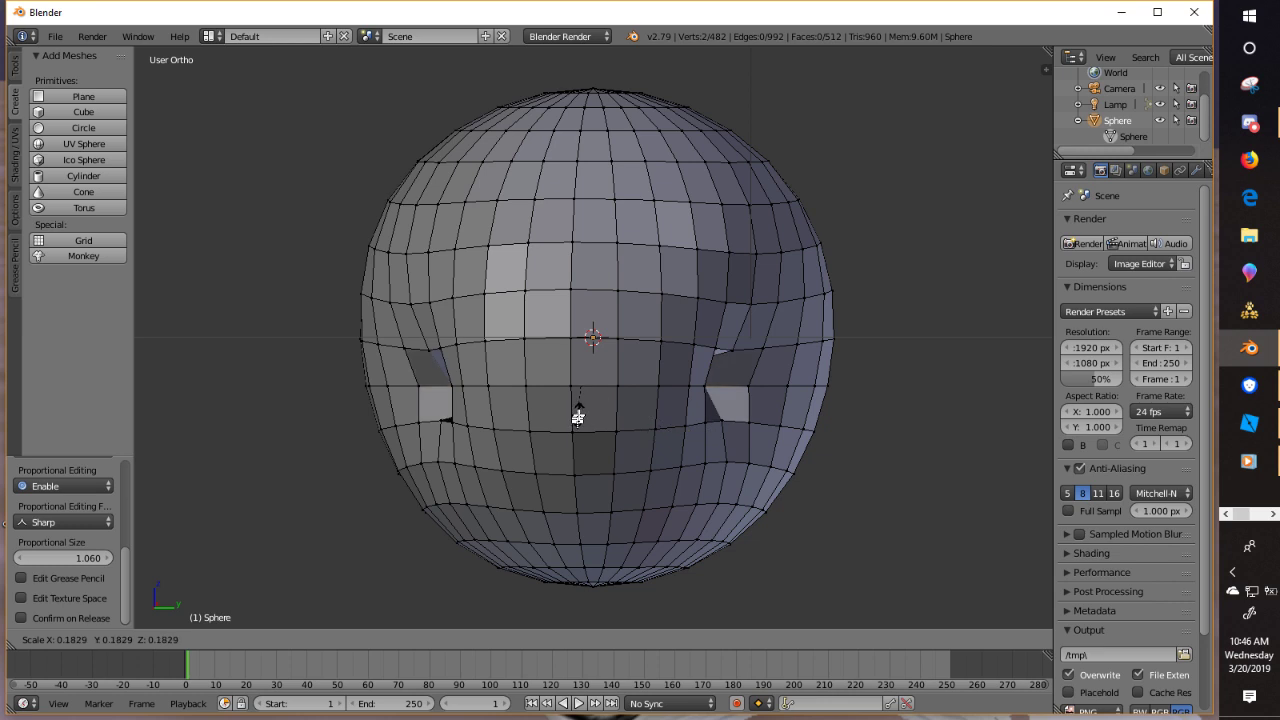
click(578, 418)
click(60, 486)
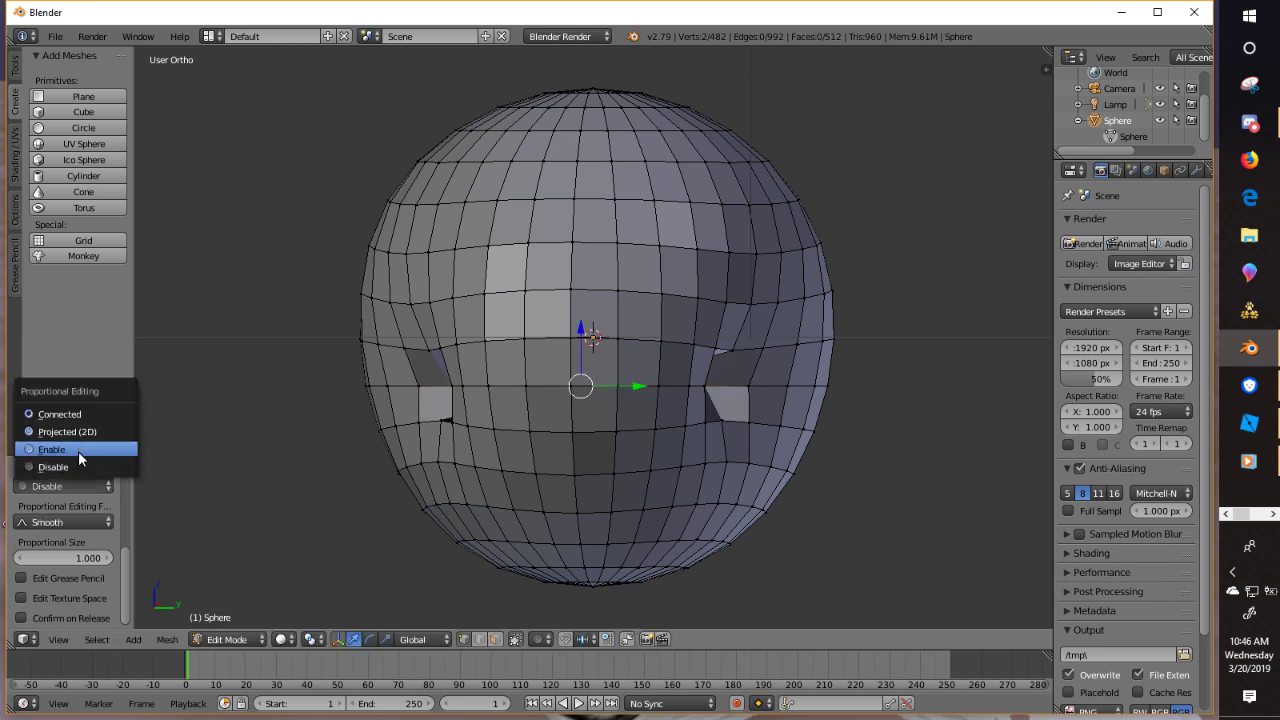
click(80, 453)
middle_drag(357, 537, 460, 543)
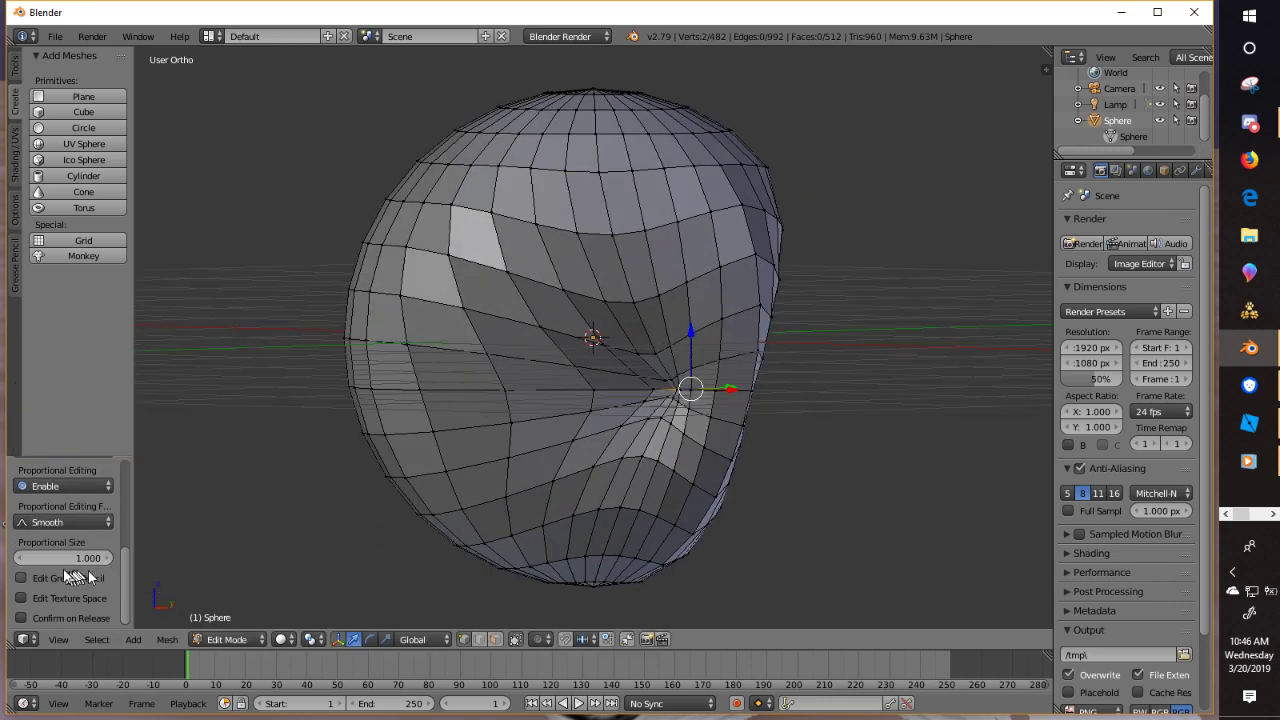
mouse_move(78, 560)
mouse_down()
mouse_move(55, 560)
mouse_move(80, 563)
mouse_up()
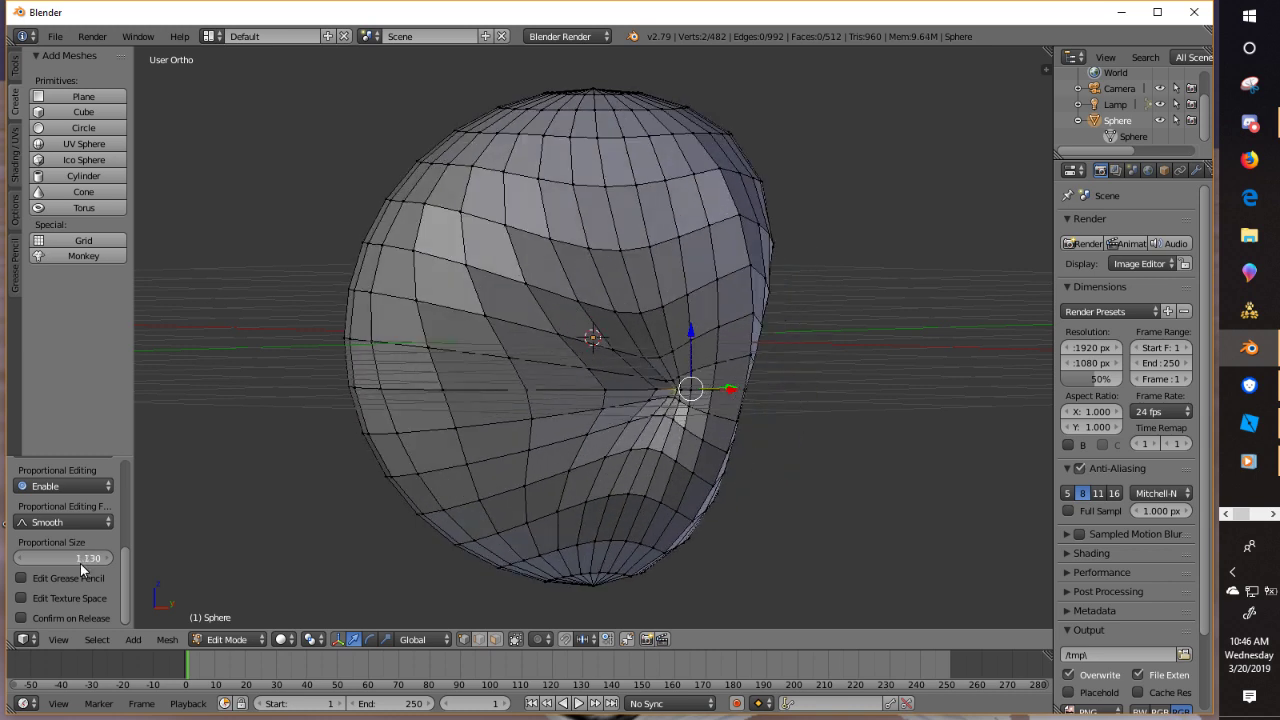
- Undo both vertex scalings and the selection of the second vertex
key(ctrl+z)
key(ctrl+z)
key(ctrl+z)
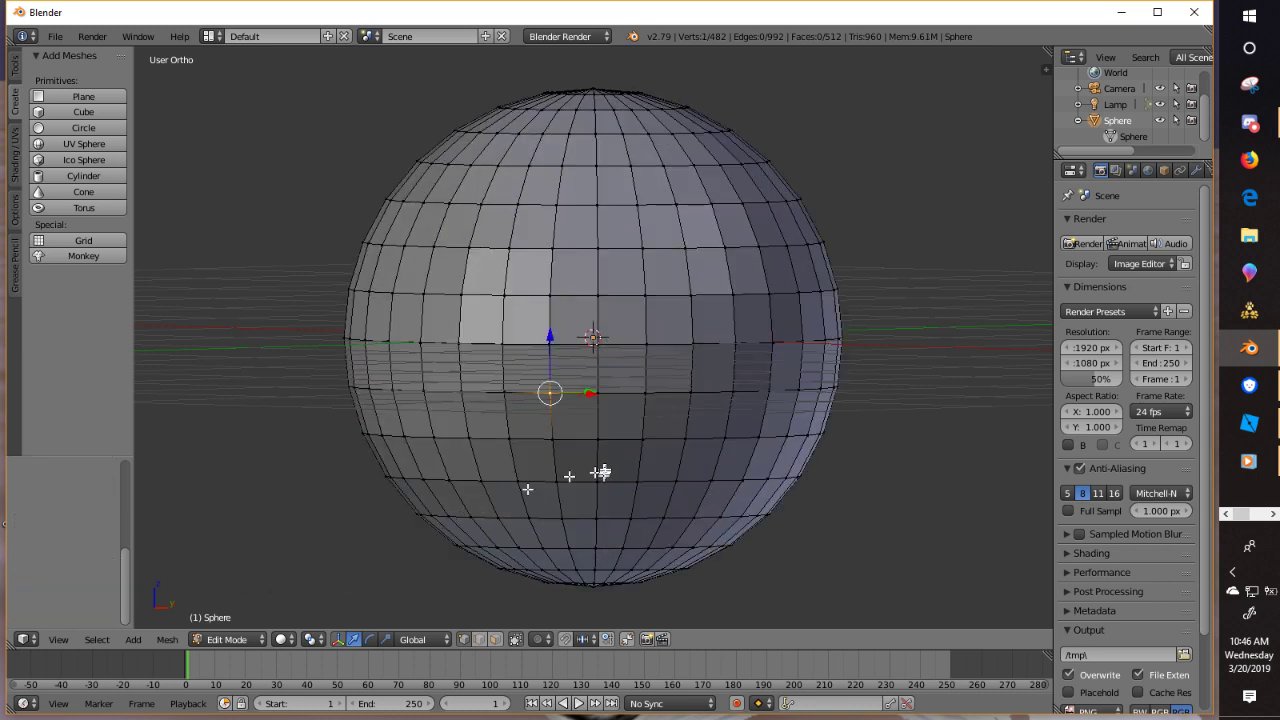
- Switch the sphere to Sculpt Mode and carve into its lower half with the 115 px brush set to Subtract
middle_drag(603, 472, 523, 468)
click(226, 639)
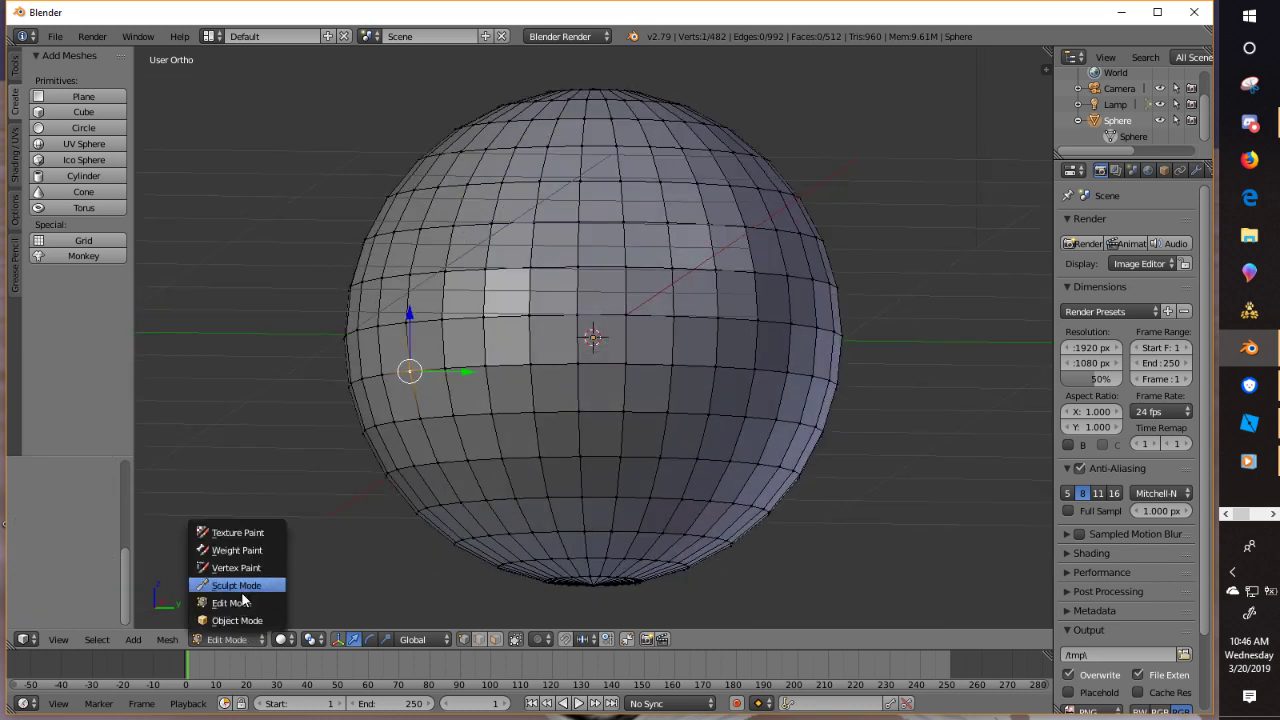
click(240, 588)
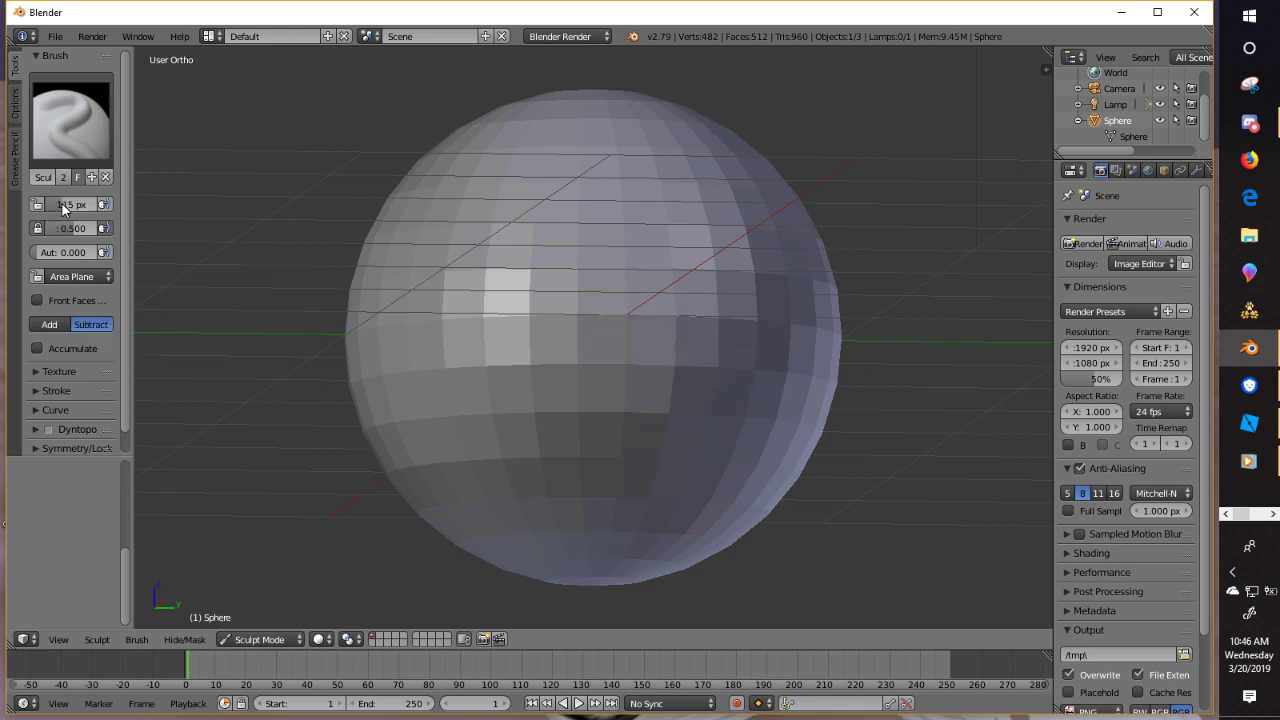
mouse_move(492, 352)
middle_down()
mouse_move(373, 405)
mouse_move(467, 357)
mouse_move(485, 381)
middle_up()
mouse_move(660, 332)
mouse_down()
mouse_move(560, 353)
mouse_move(606, 380)
mouse_move(660, 350)
mouse_up()
mouse_move(651, 340)
middle_down()
mouse_move(474, 368)
mouse_move(535, 332)
mouse_move(549, 378)
middle_up()
mouse_move(549, 378)
mouse_down()
mouse_move(575, 352)
mouse_move(547, 463)
mouse_move(569, 364)
mouse_move(440, 464)
mouse_move(591, 465)
mouse_up()
mouse_move(591, 465)
middle_down()
mouse_move(460, 423)
mouse_move(568, 430)
middle_up()
mouse_move(568, 430)
mouse_down()
mouse_move(494, 415)
mouse_move(470, 435)
mouse_move(330, 460)
mouse_move(395, 455)
mouse_up()
mouse_move(395, 455)
middle_down()
mouse_move(471, 457)
mouse_move(545, 482)
mouse_move(748, 494)
middle_up()
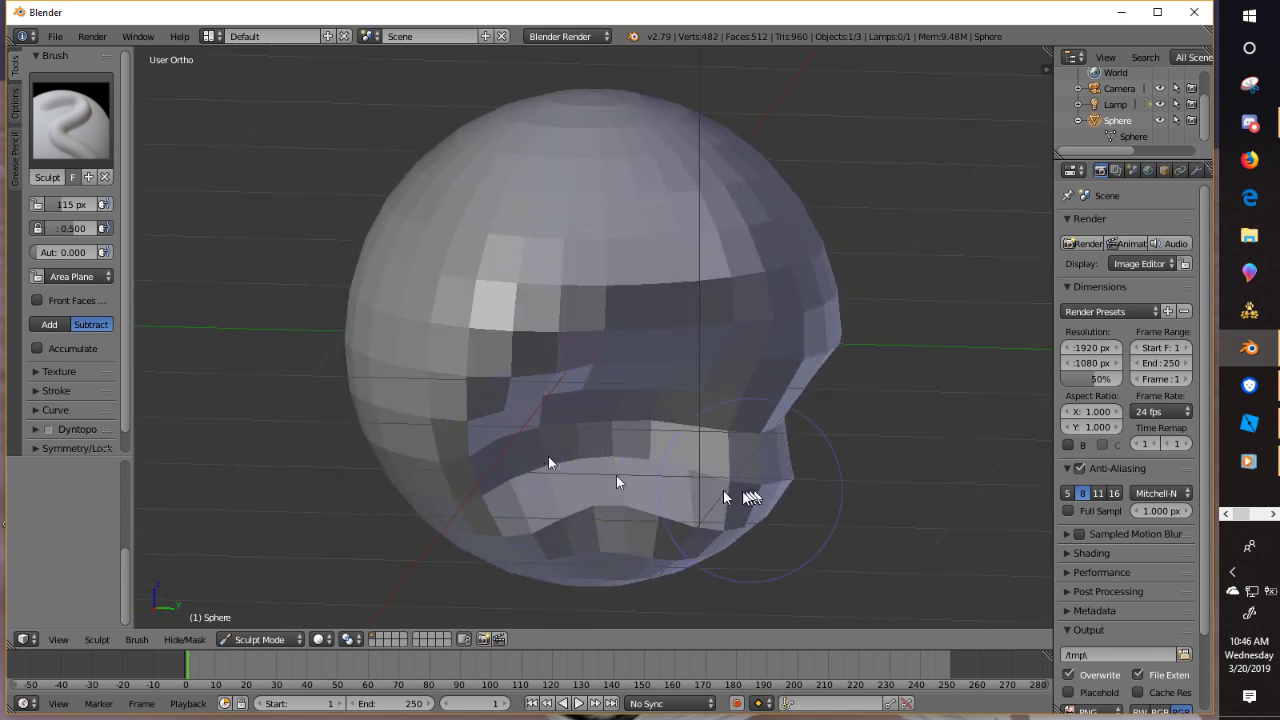
drag(647, 573, 681, 556)
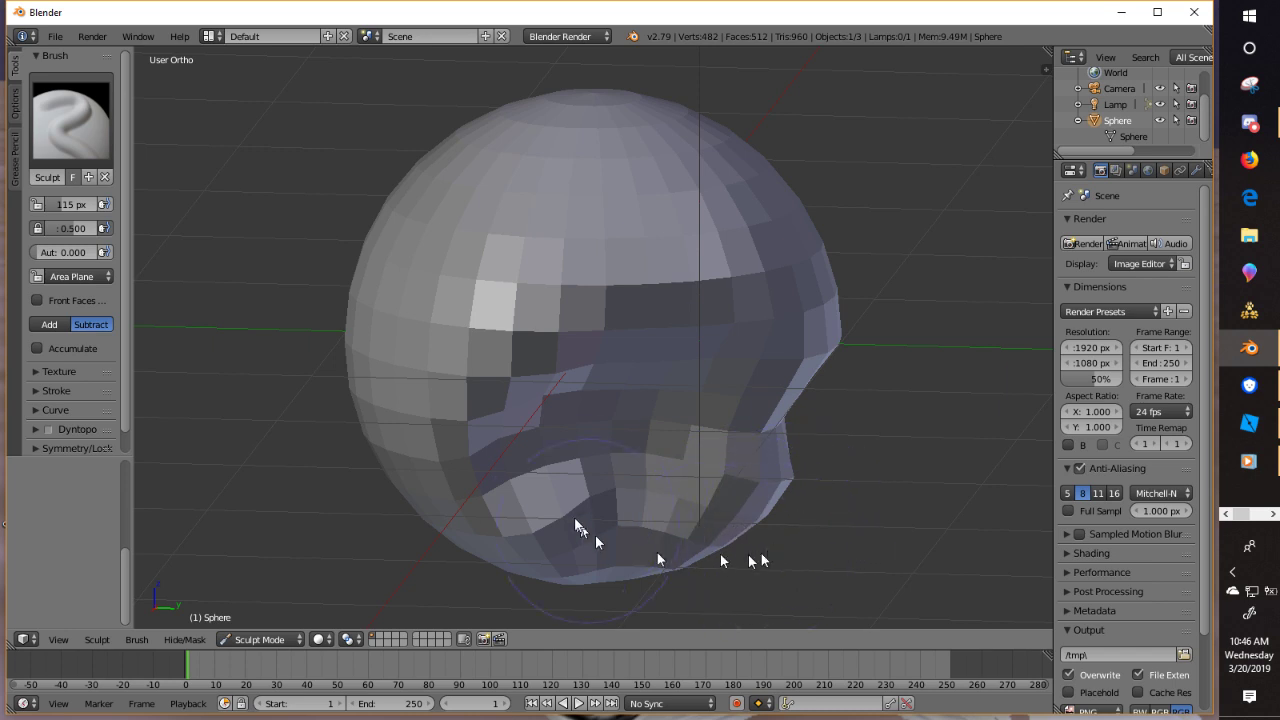
mouse_move(577, 520)
middle_down()
mouse_move(471, 479)
mouse_move(357, 509)
middle_up()
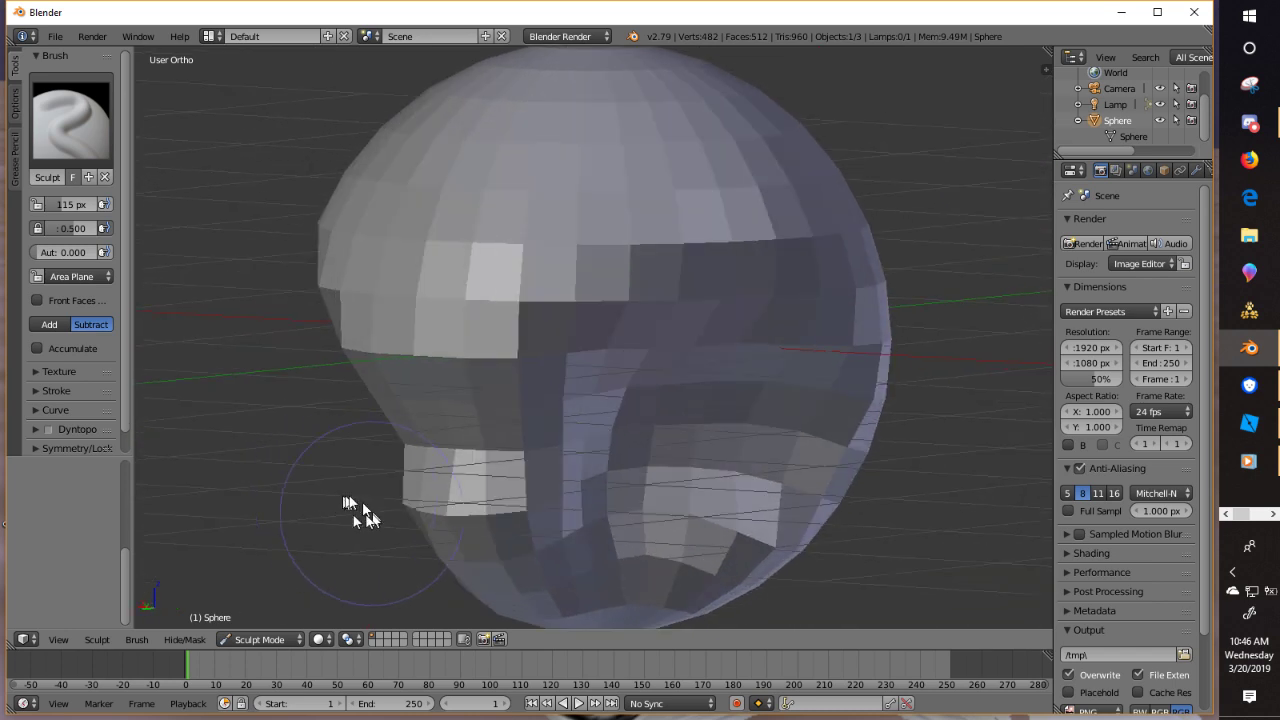
- Continue shaping the remaining sides of the sphere with further sculpt strokes, trying the brush's Add direction
click(55, 324)
mouse_move(371, 443)
mouse_down()
mouse_move(481, 448)
mouse_move(460, 493)
mouse_move(405, 392)
mouse_move(409, 417)
mouse_move(434, 429)
mouse_up()
mouse_move(434, 429)
middle_down()
mouse_move(594, 523)
mouse_move(582, 420)
mouse_move(186, 350)
middle_up()
mouse_move(640, 390)
mouse_down()
mouse_move(557, 364)
mouse_move(713, 293)
mouse_move(680, 275)
mouse_up()
mouse_move(496, 50)
mouse_down()
mouse_move(648, 90)
mouse_move(727, 63)
mouse_move(712, 153)
mouse_up()
mouse_move(712, 153)
middle_down()
mouse_move(481, 163)
mouse_move(624, 258)
middle_up()
scroll(481, 163, down, 4)
drag(580, 228, 685, 231)
mouse_move(740, 293)
middle_down()
mouse_move(781, 255)
mouse_move(887, 219)
mouse_move(846, 214)
mouse_move(714, 305)
mouse_move(430, 428)
middle_up()
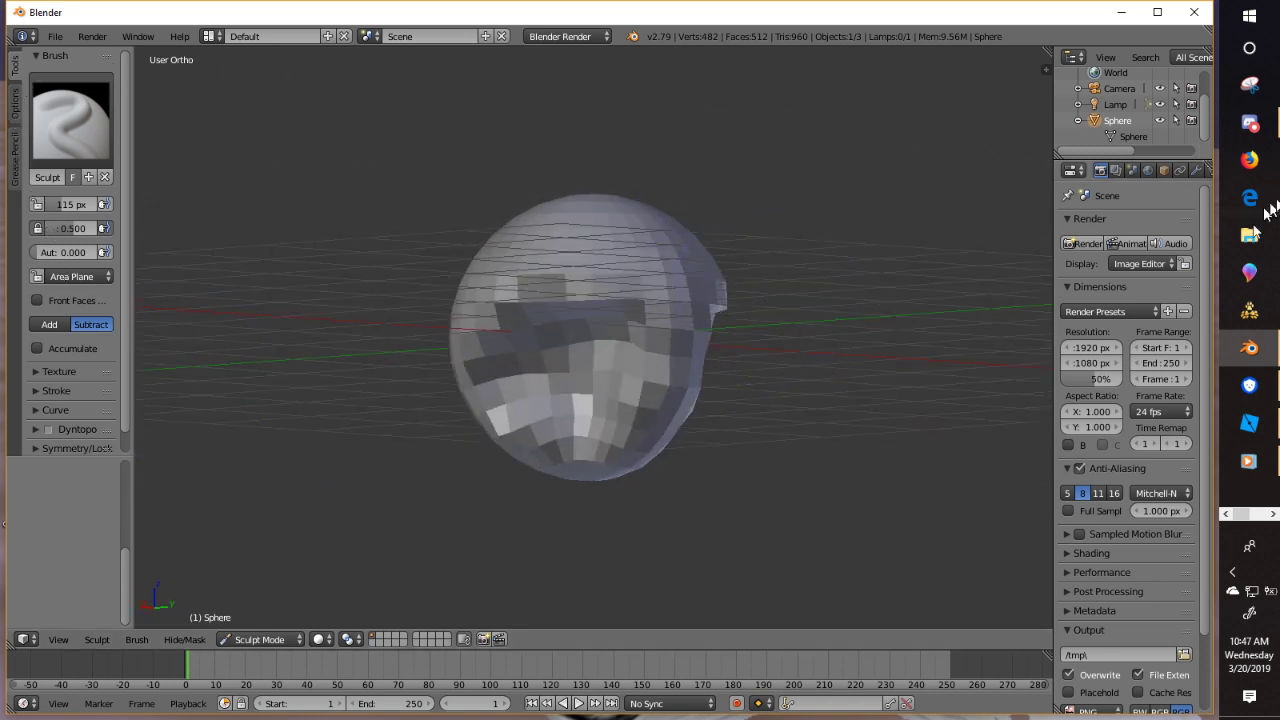
- Return the sculpted sphere to Object Mode and apply smooth shading to it
click(1112, 136)
click(1111, 136)
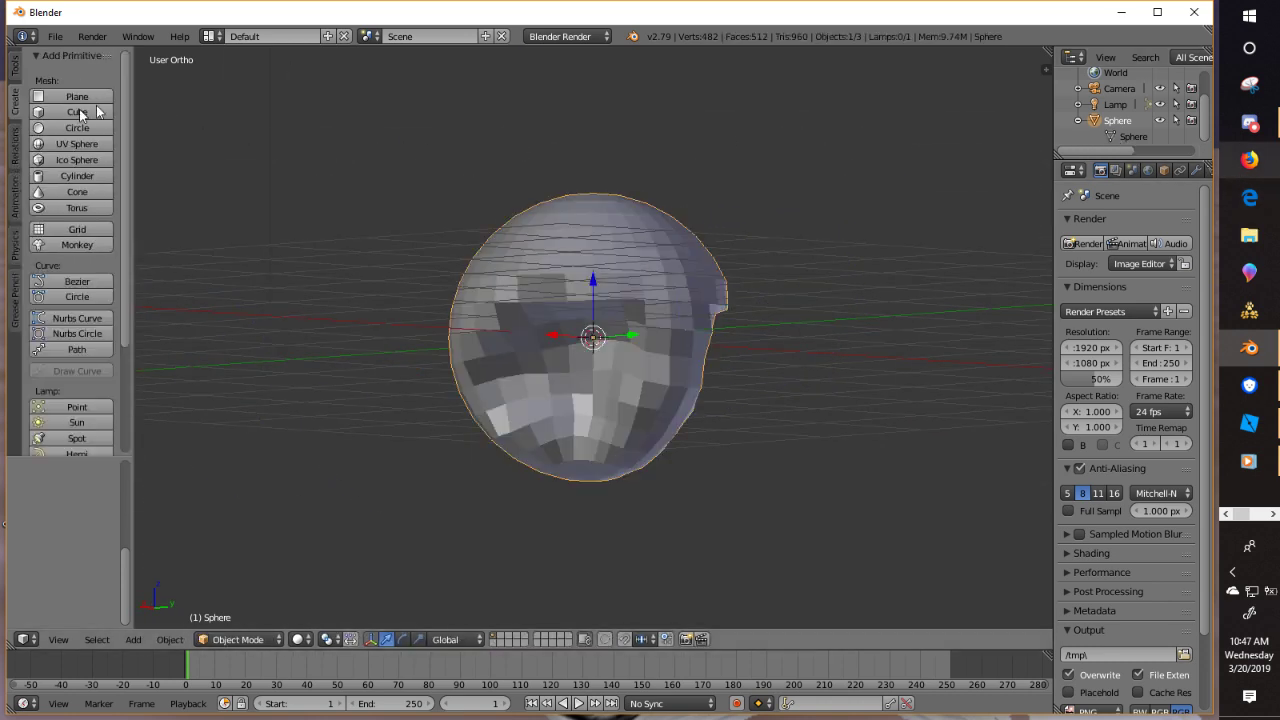
click(14, 67)
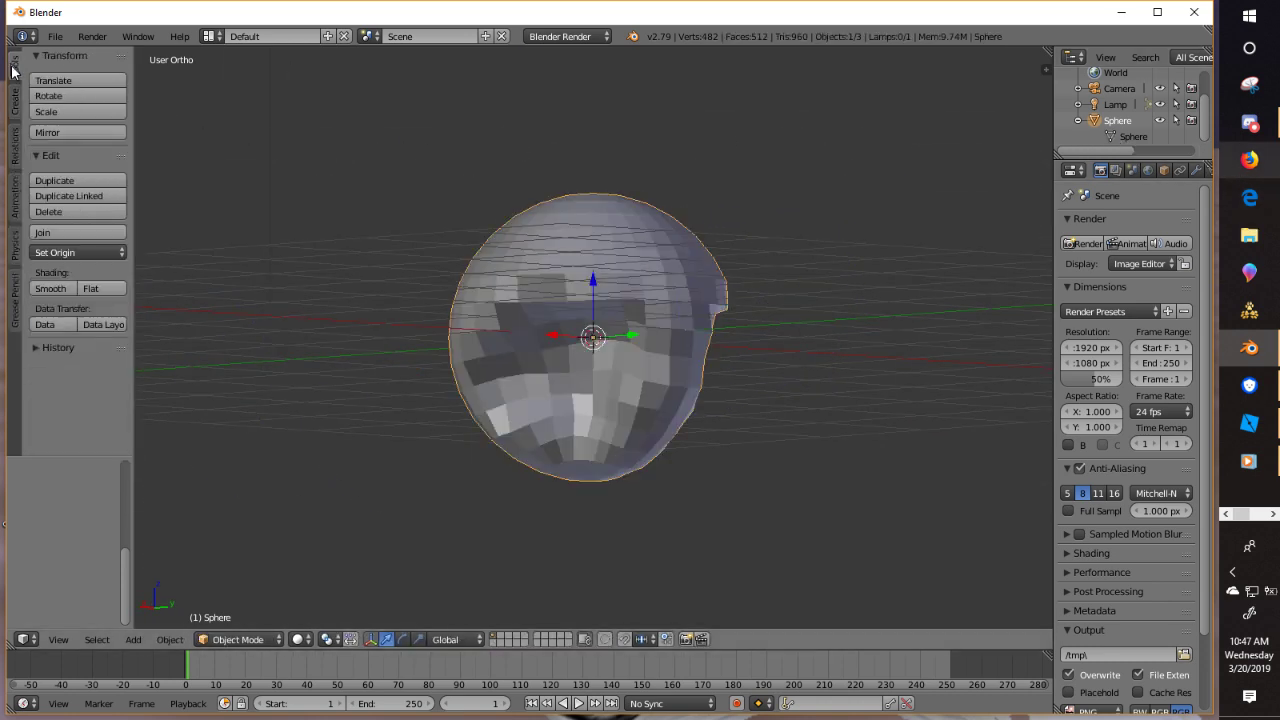
click(50, 288)
mouse_move(314, 304)
middle_down()
mouse_move(445, 360)
mouse_move(486, 363)
mouse_move(372, 347)
mouse_move(431, 317)
middle_up()
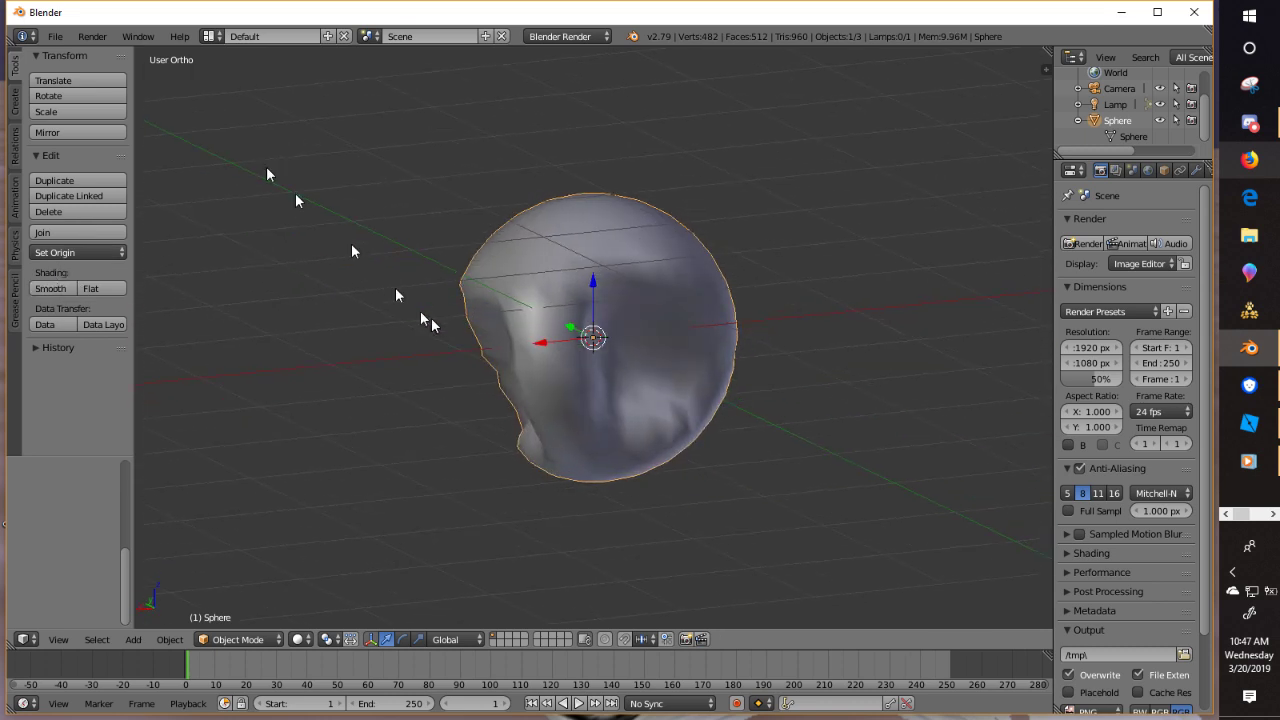
- Start a Wavefront OBJ export and choose the furry body folder under Desktop\recovery items\player models\Heads as the destination
click(55, 36)
mouse_move(110, 354)
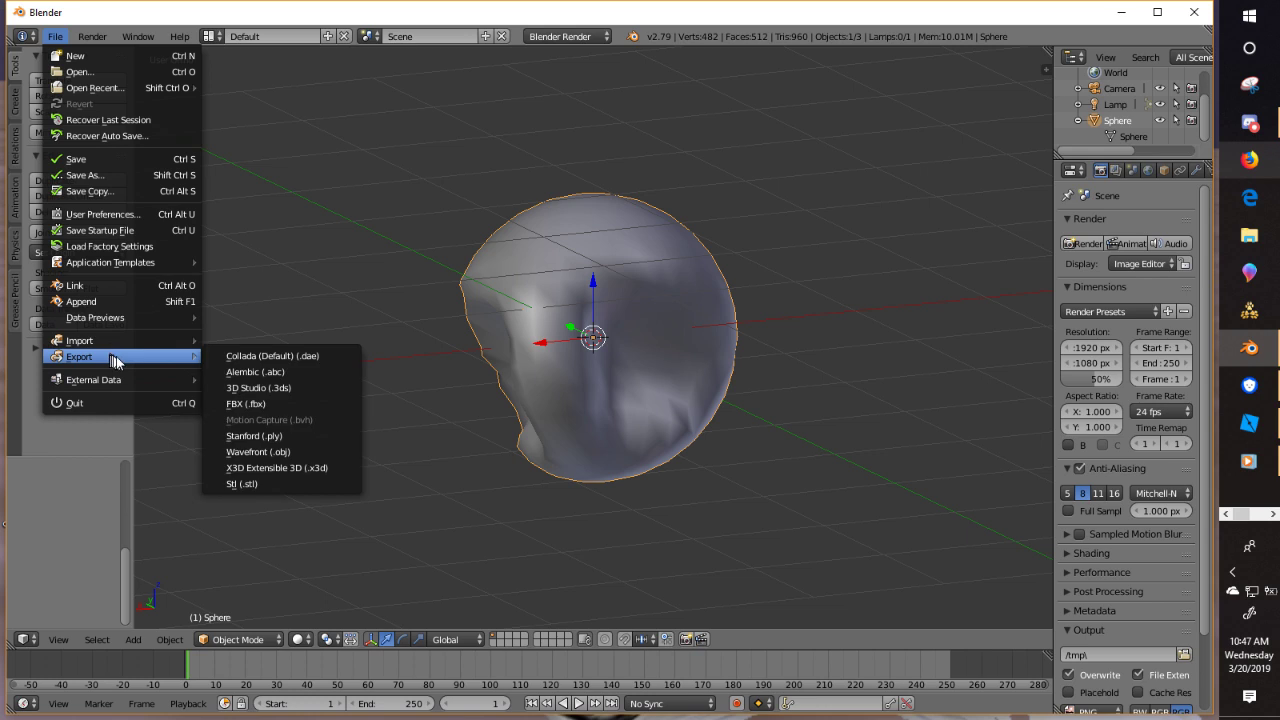
click(252, 452)
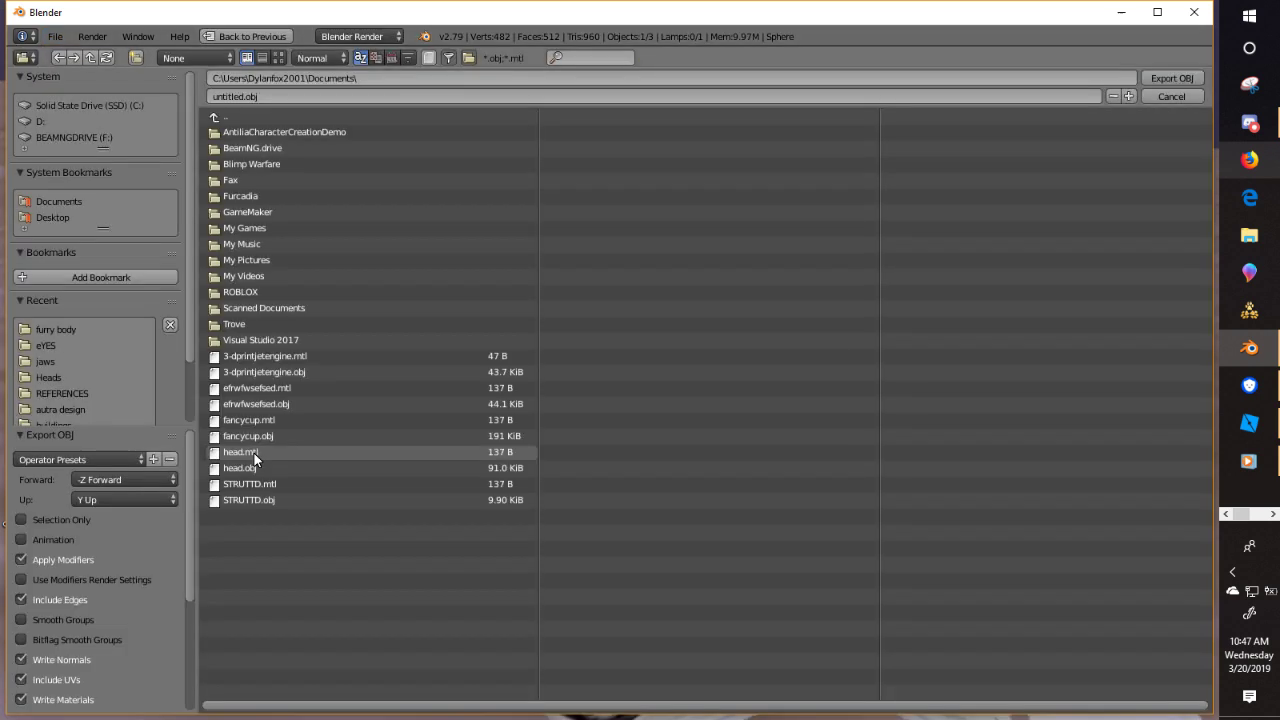
click(78, 217)
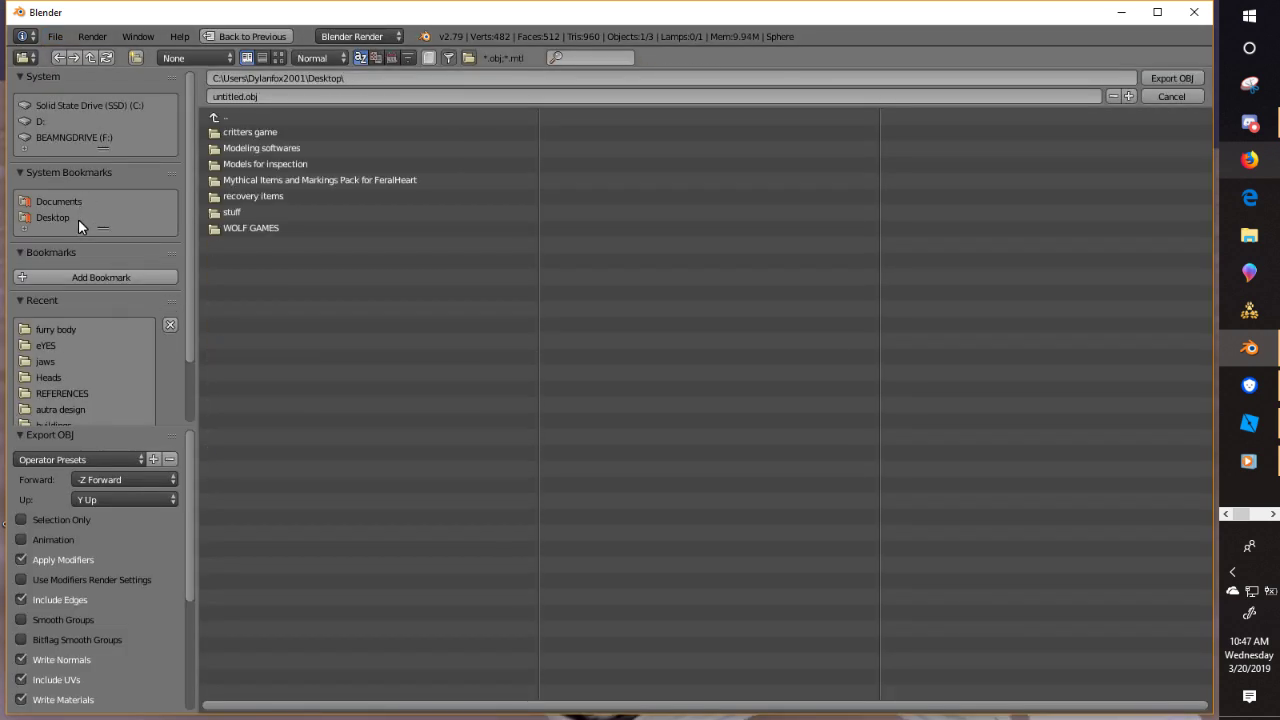
click(262, 196)
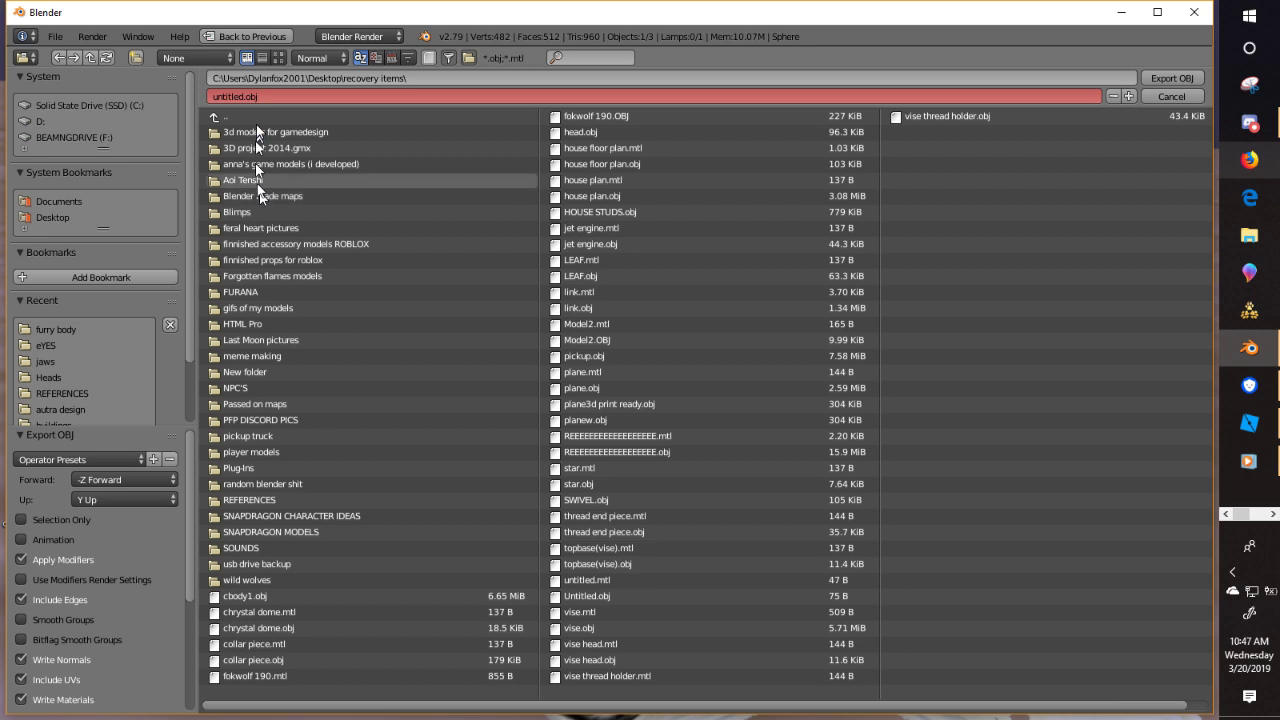
click(262, 452)
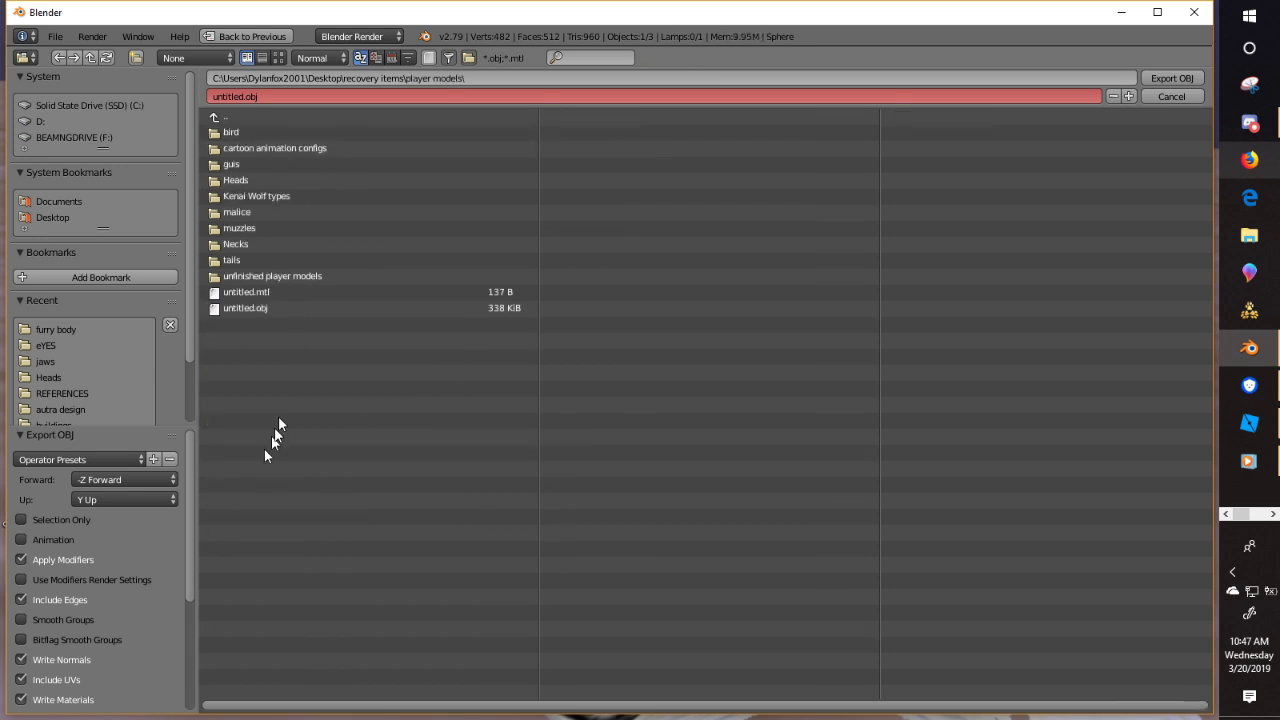
click(272, 182)
click(257, 139)
- Name the export file Nose.obj and export the sculpted sphere
click(264, 93)
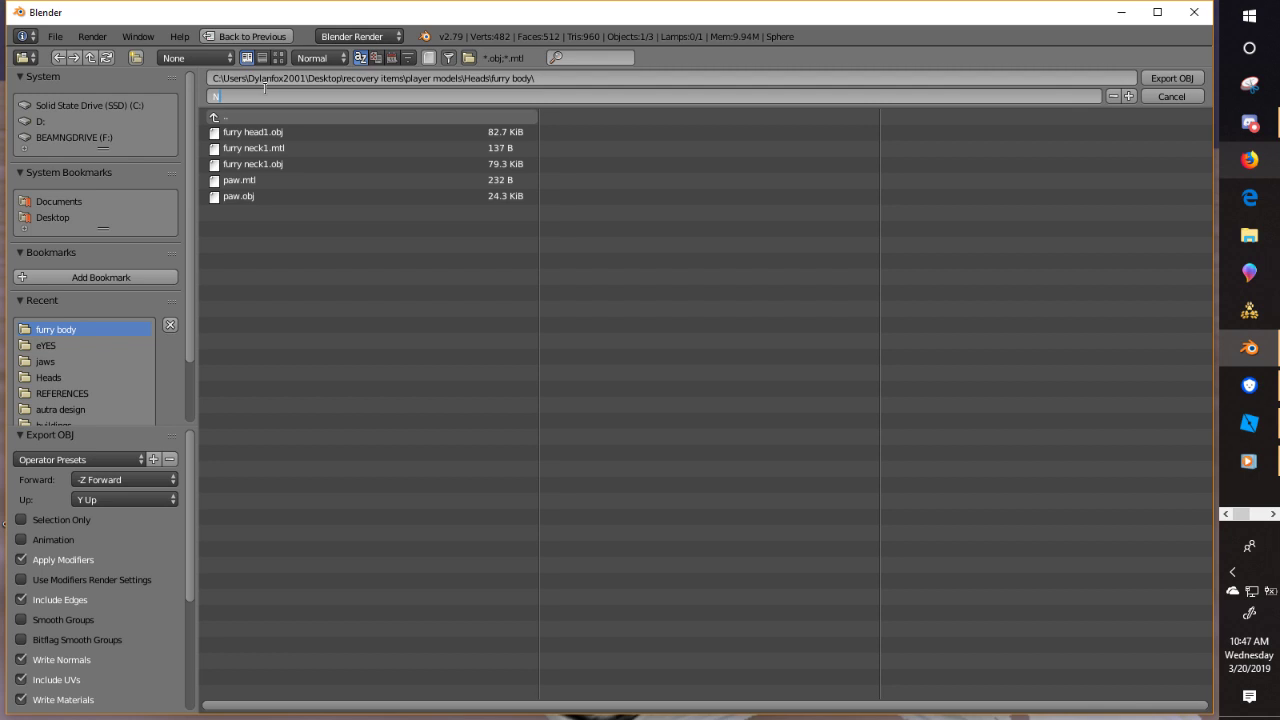
text(Nose.obj)
key(Return)
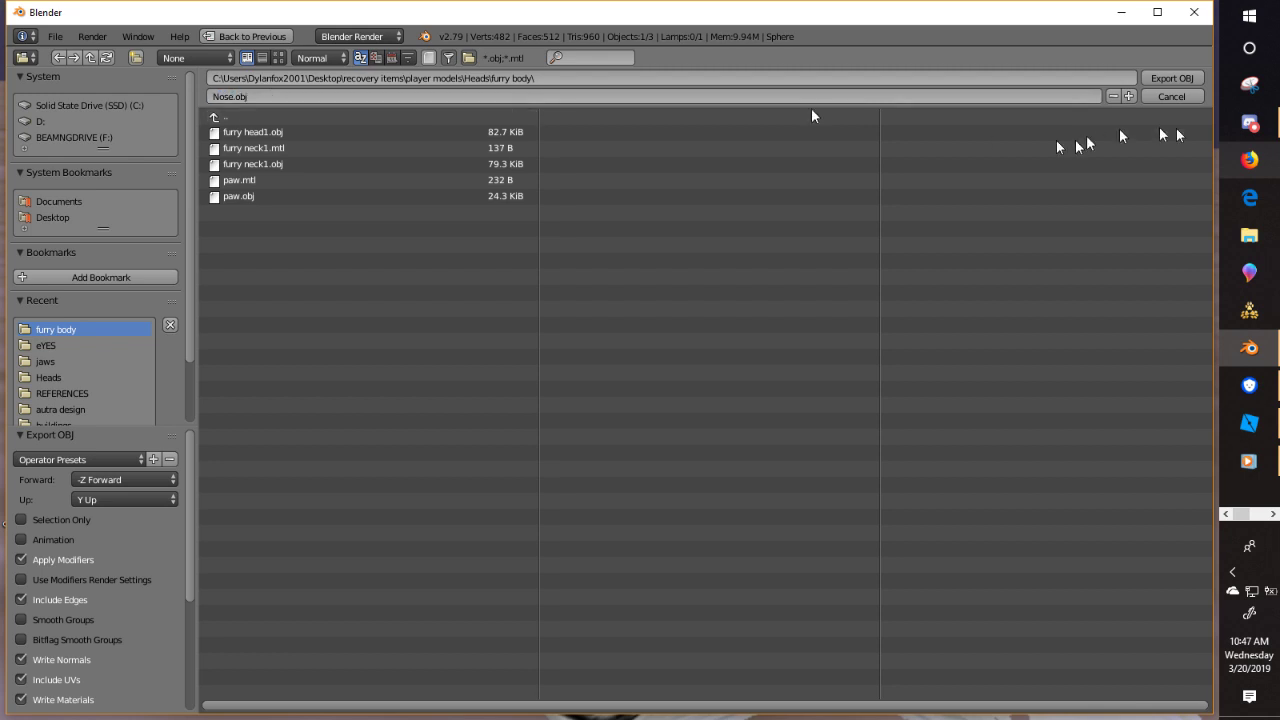
click(1170, 78)
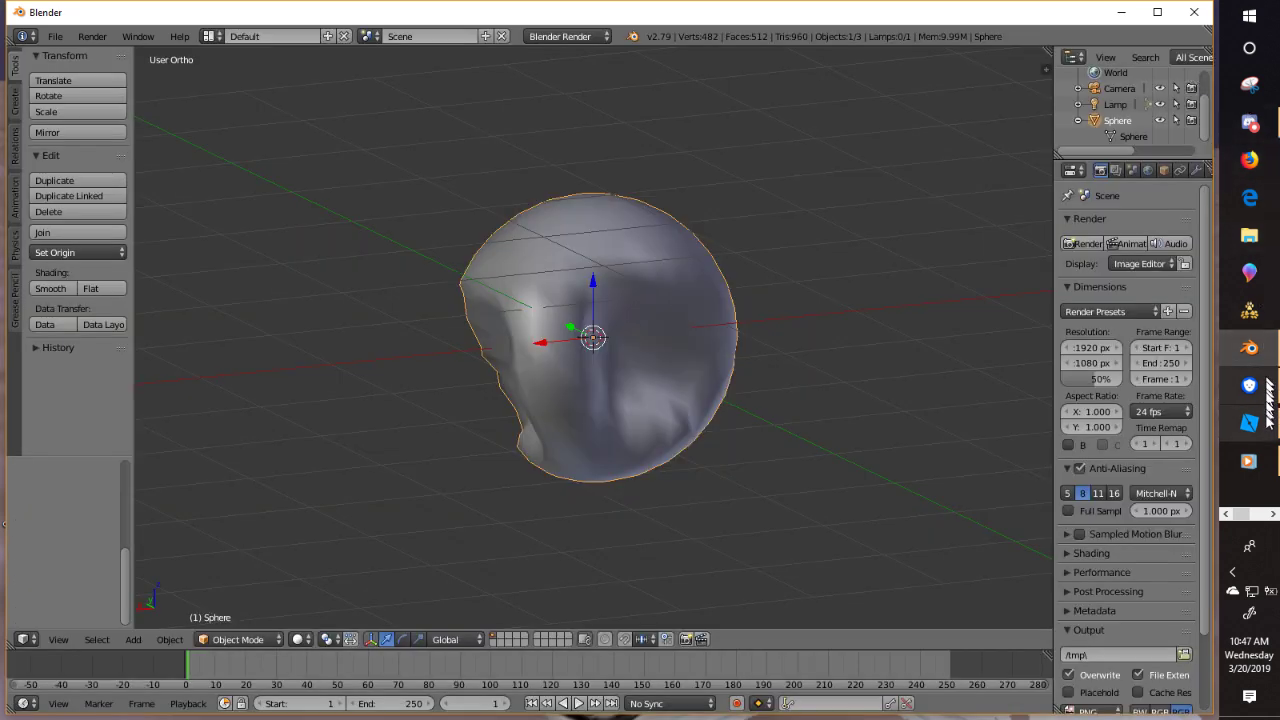
- Switch to Roblox Studio, set the RobloxStudioBeta.exe process priority to Normal in Task Manager, and return to Roblox Studio
click(1249, 423)
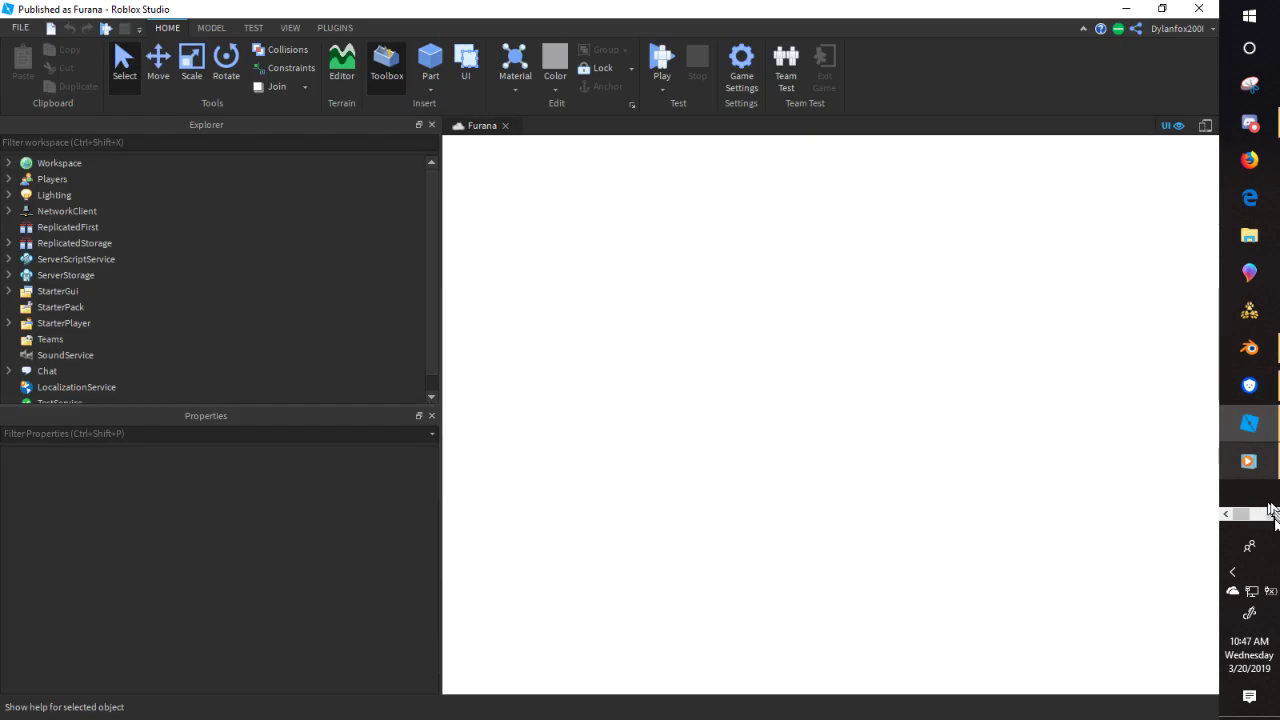
click(1236, 128)
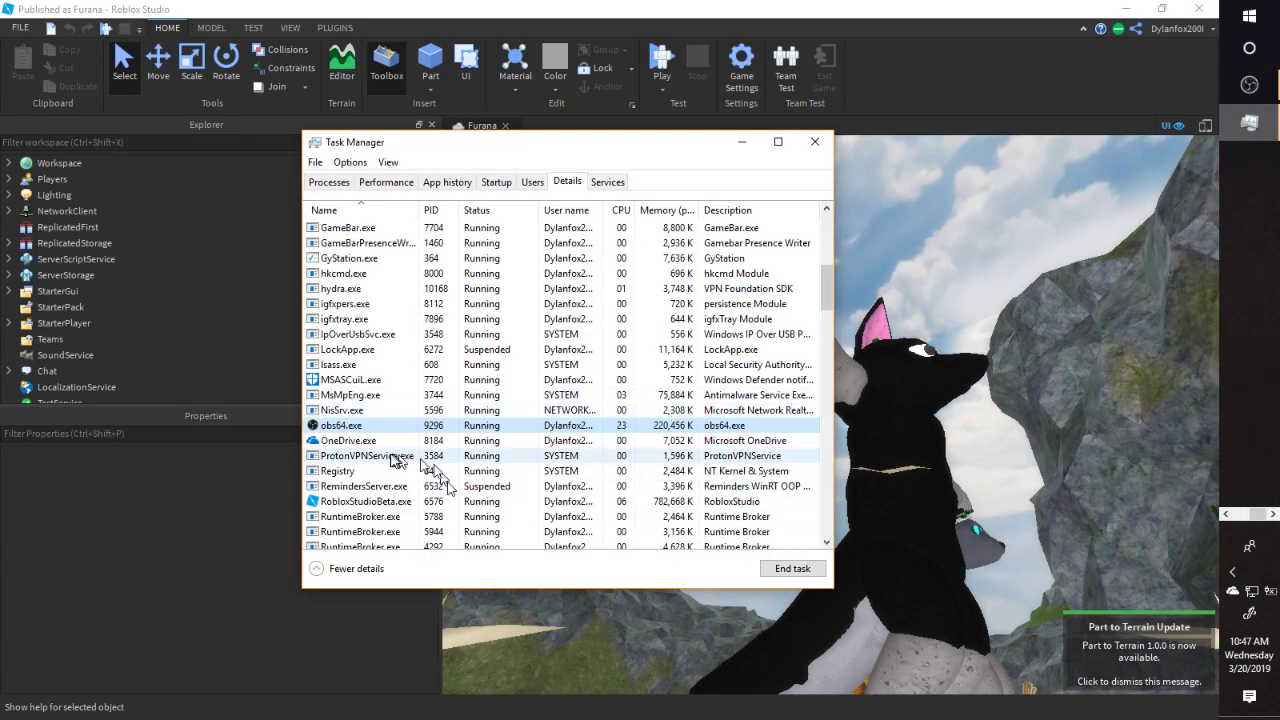
click(332, 500)
right_click(333, 503)
mouse_move(405, 549)
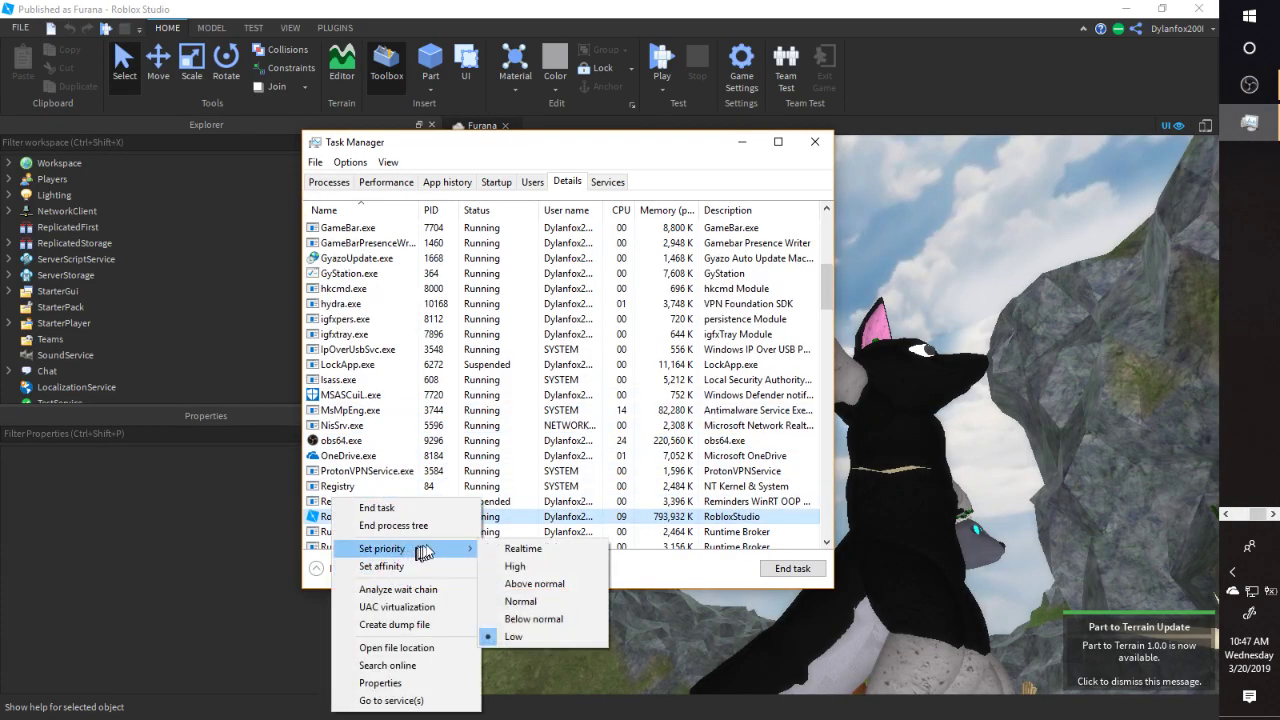
click(555, 601)
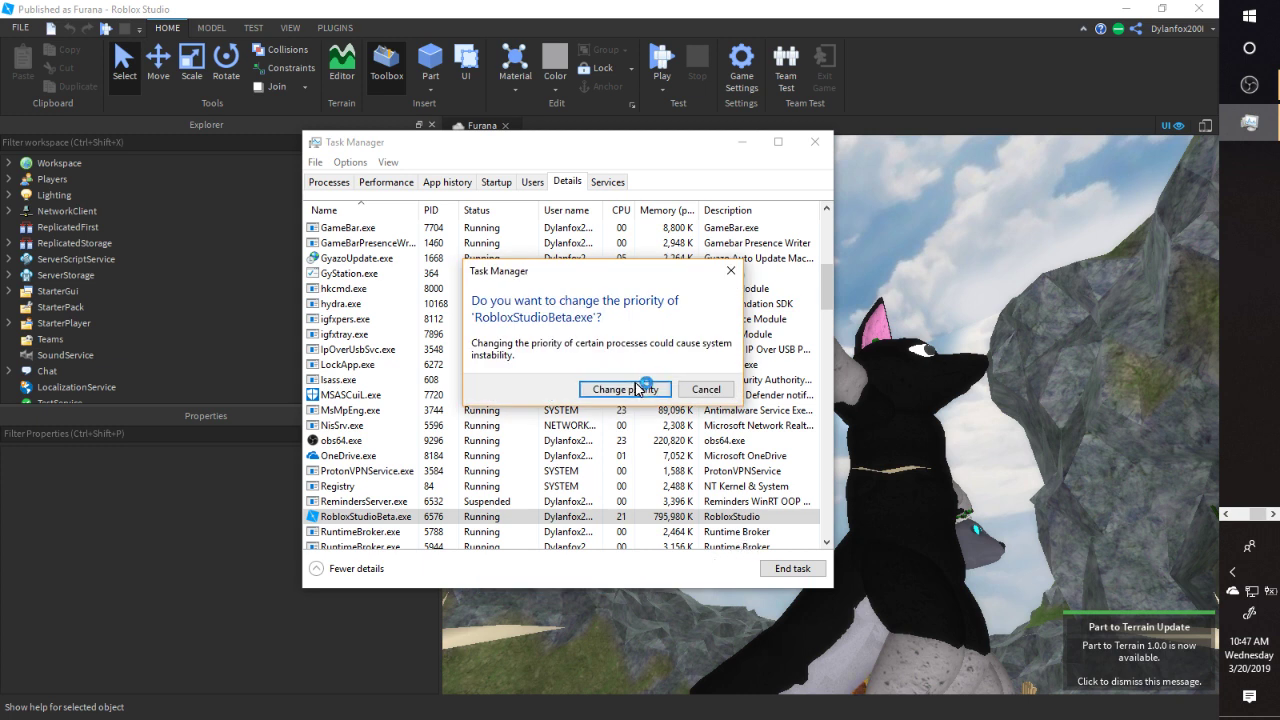
click(635, 389)
click(1255, 86)
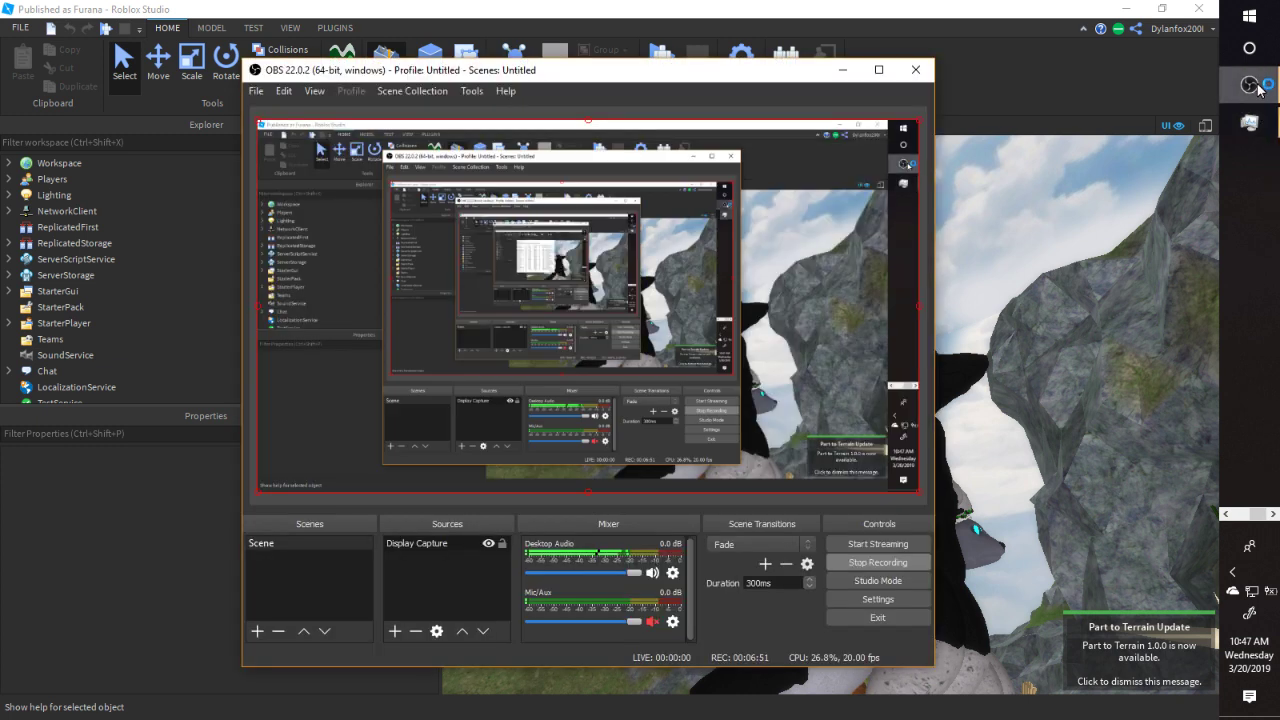
click(1014, 405)
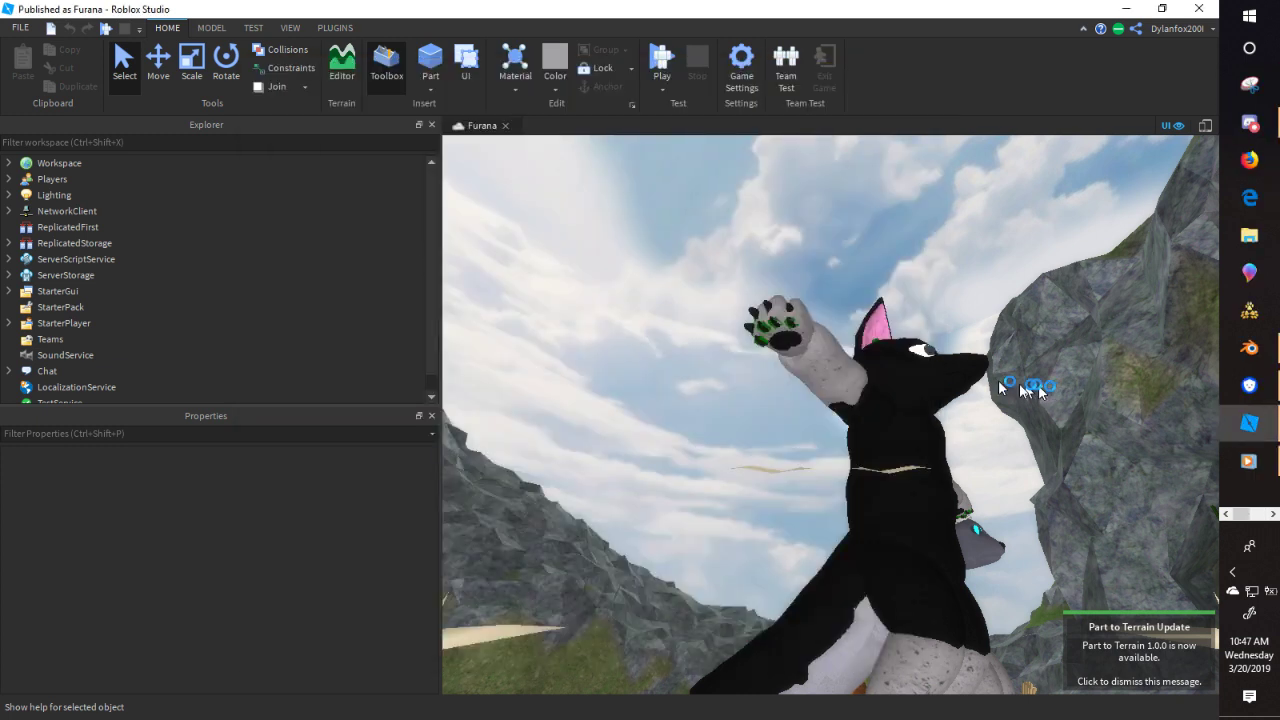
- Insert a MeshPart on the grass in front of the black character
right_drag(742, 354, 742, 354)
key(s)
key(w)
key(d)
right_drag(815, 458, 841, 510)
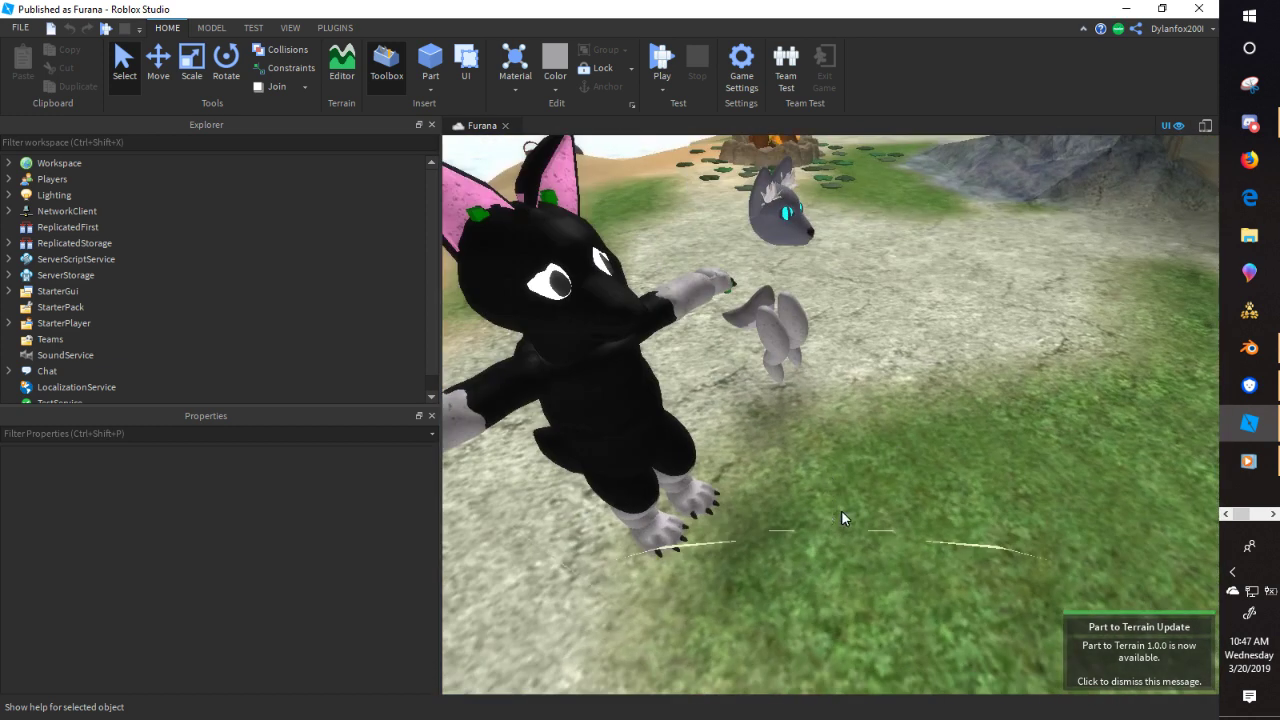
right_click(841, 510)
mouse_move(895, 477)
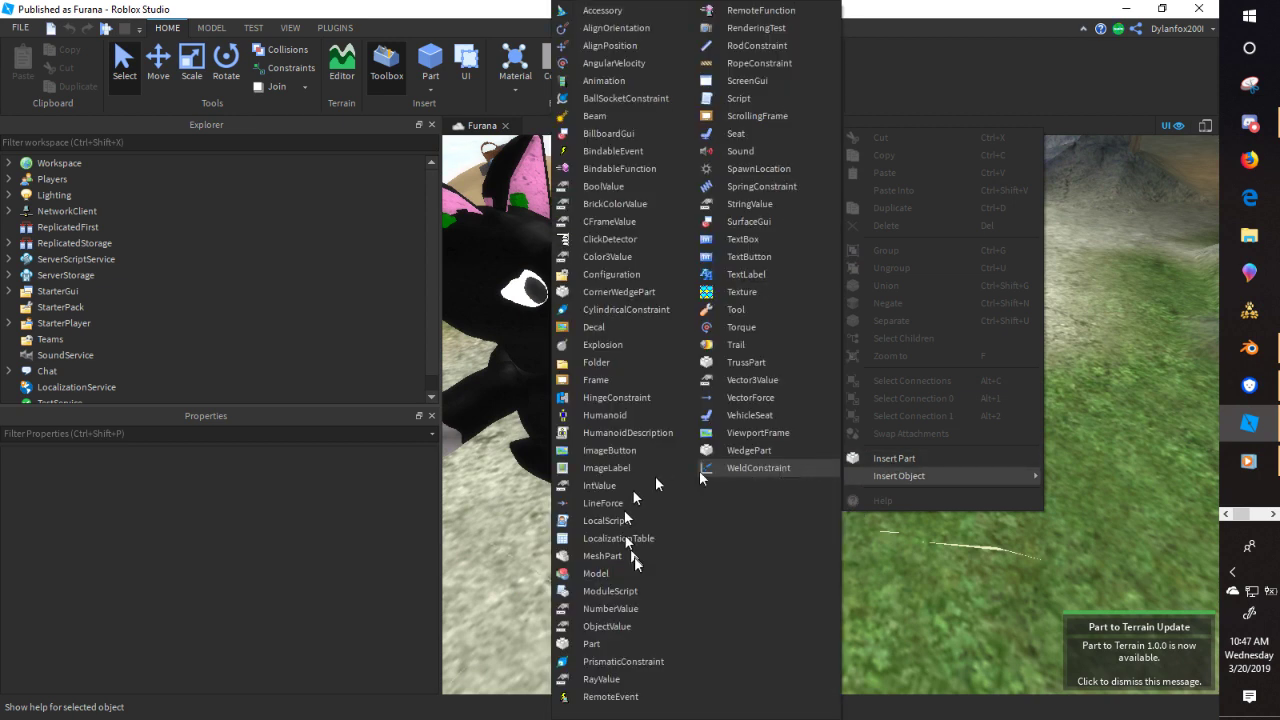
click(594, 560)
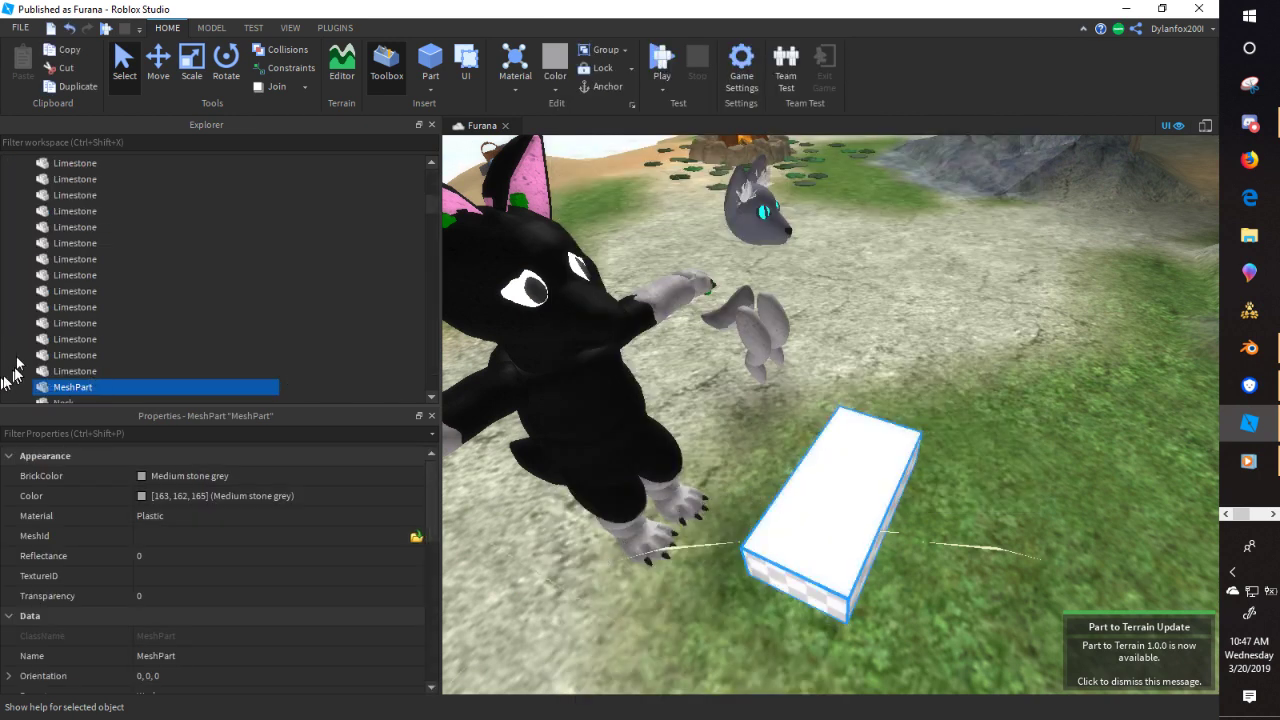
- Load Nose.obj as the MeshPart's mesh, decline moving it to its location data, and shift the part across the grass
click(416, 537)
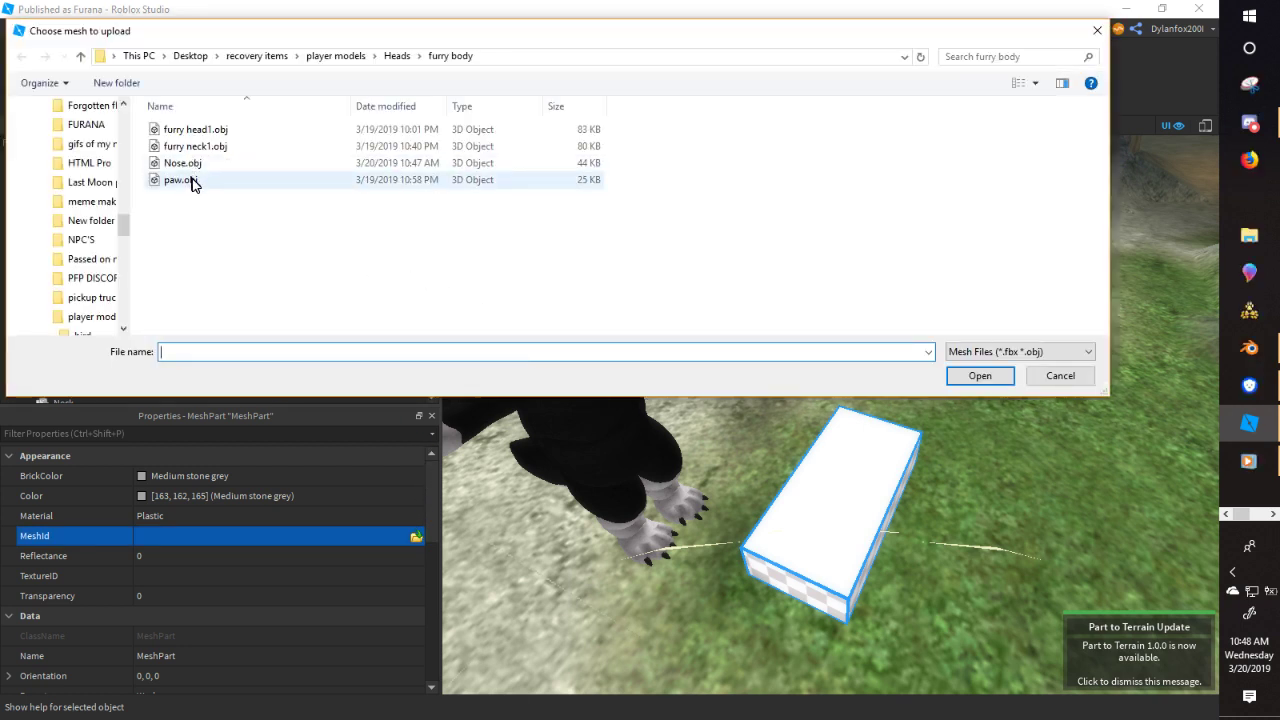
click(200, 164)
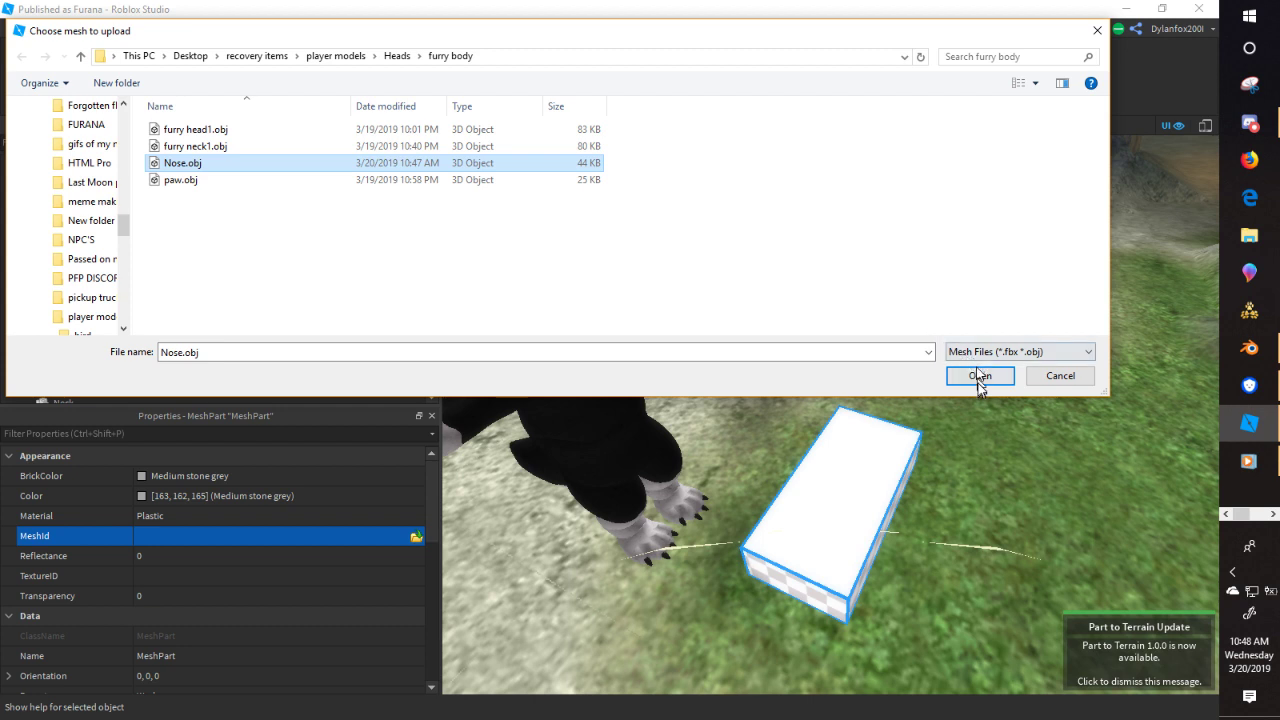
click(979, 376)
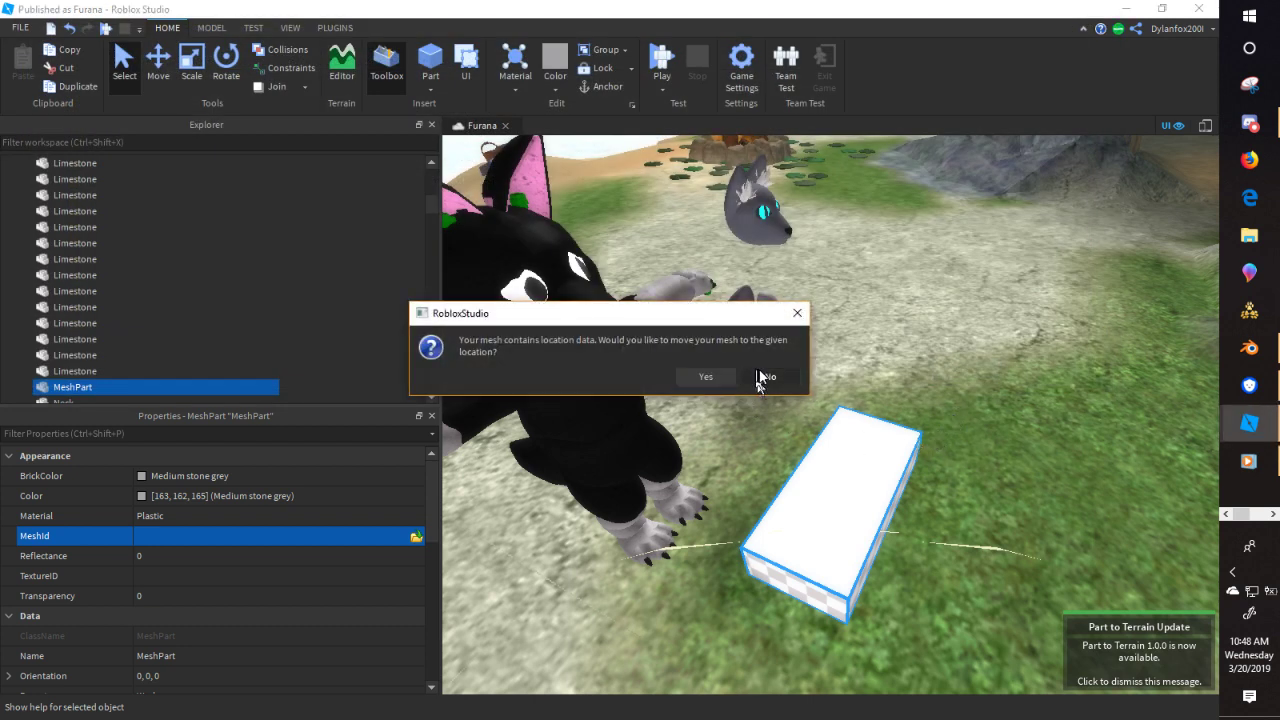
click(765, 377)
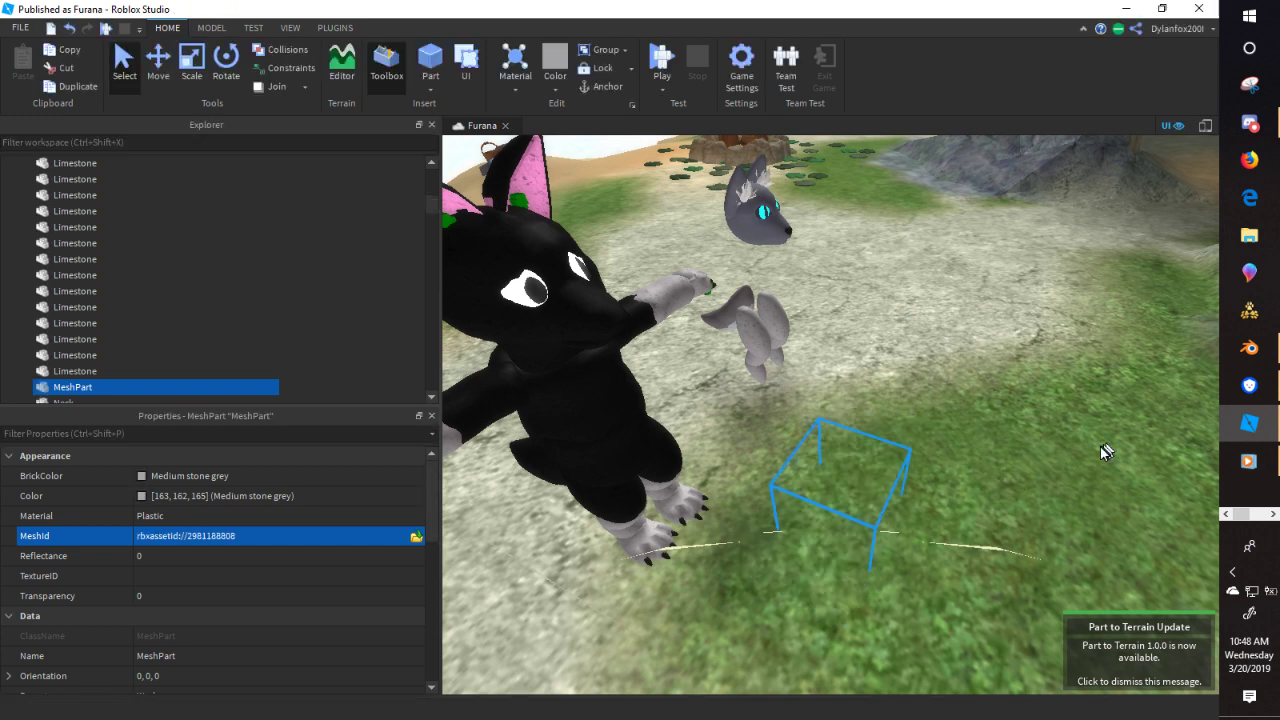
right_drag(1072, 461, 1072, 462)
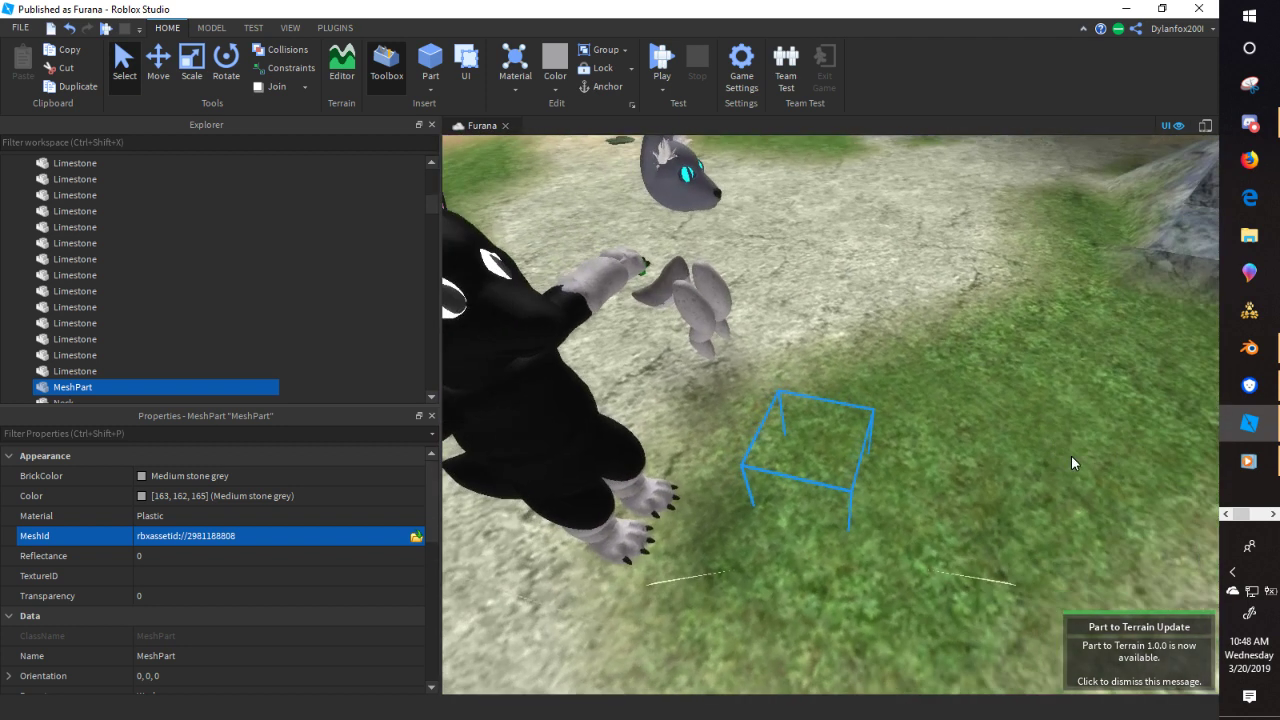
drag(825, 466, 879, 417)
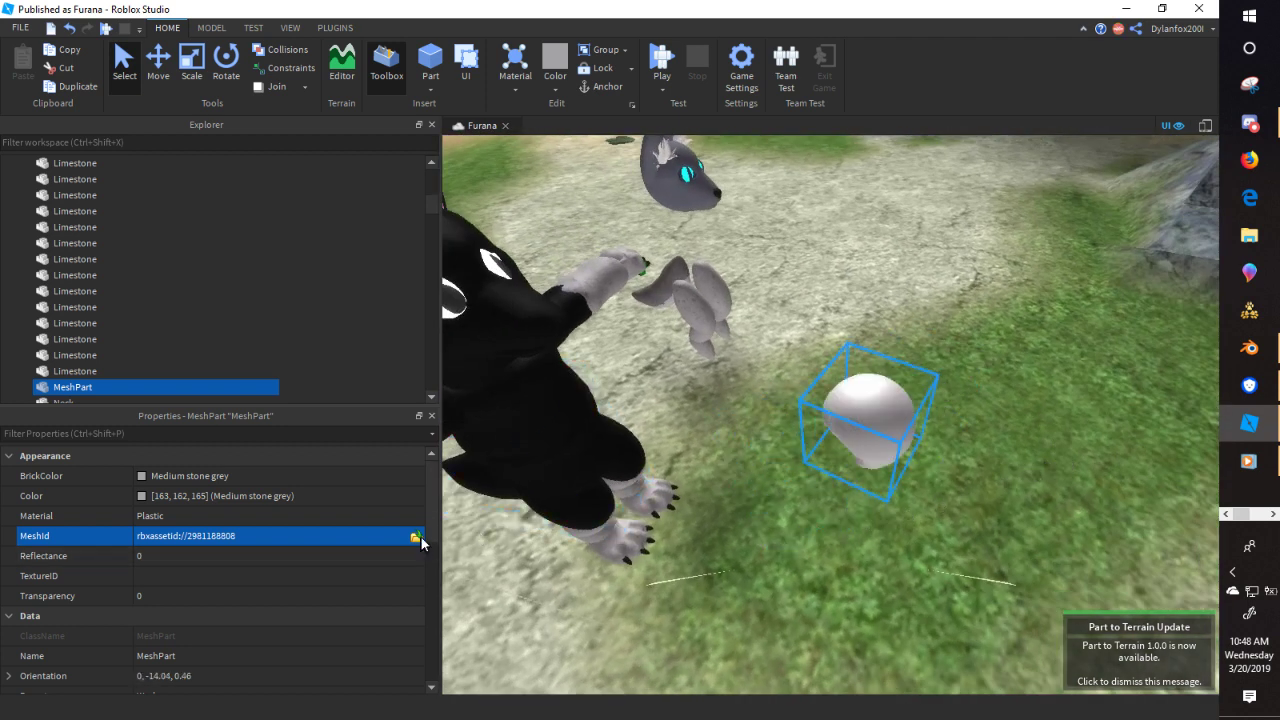
- Color the nose mesh Carnation pink and set its material to Concrete
key(f)
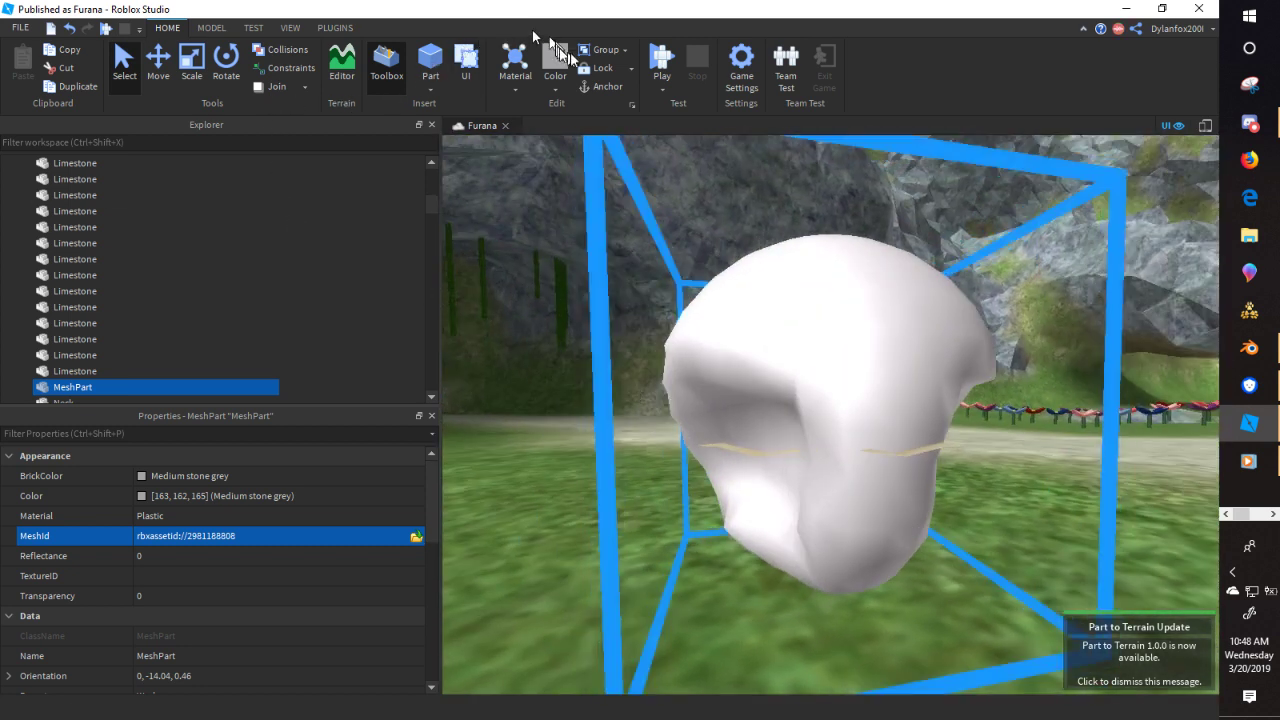
click(558, 85)
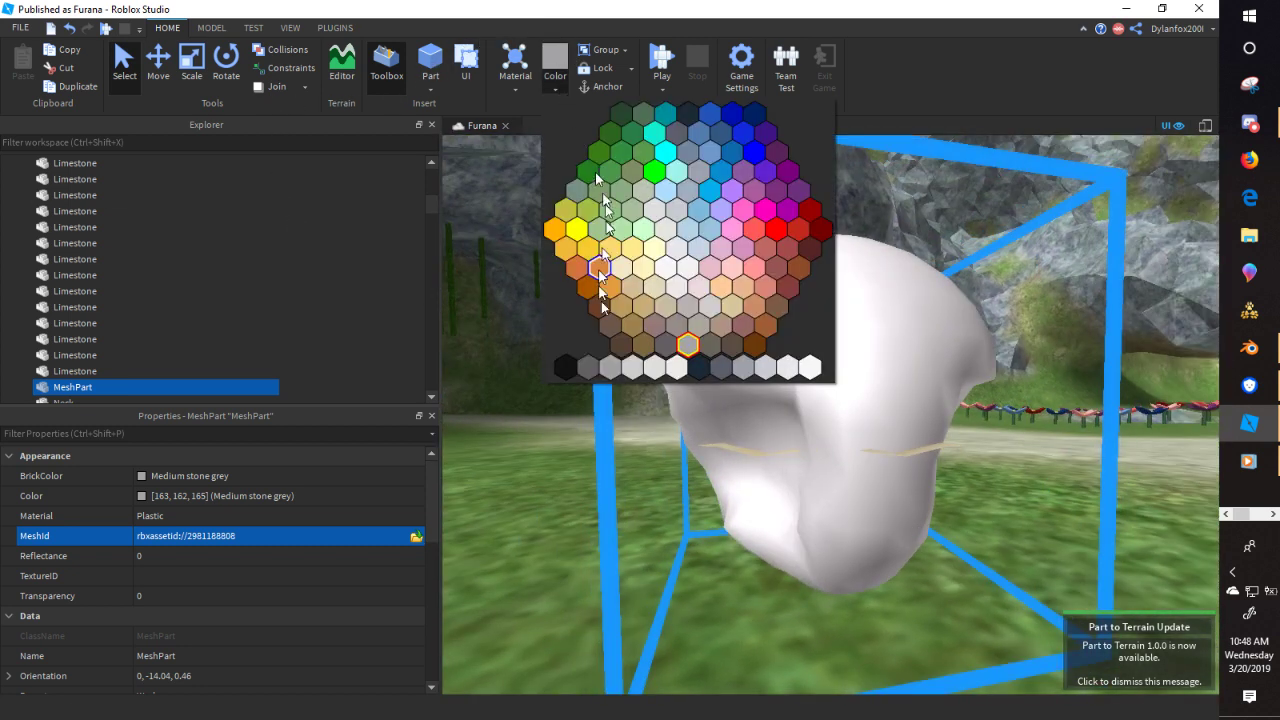
click(733, 243)
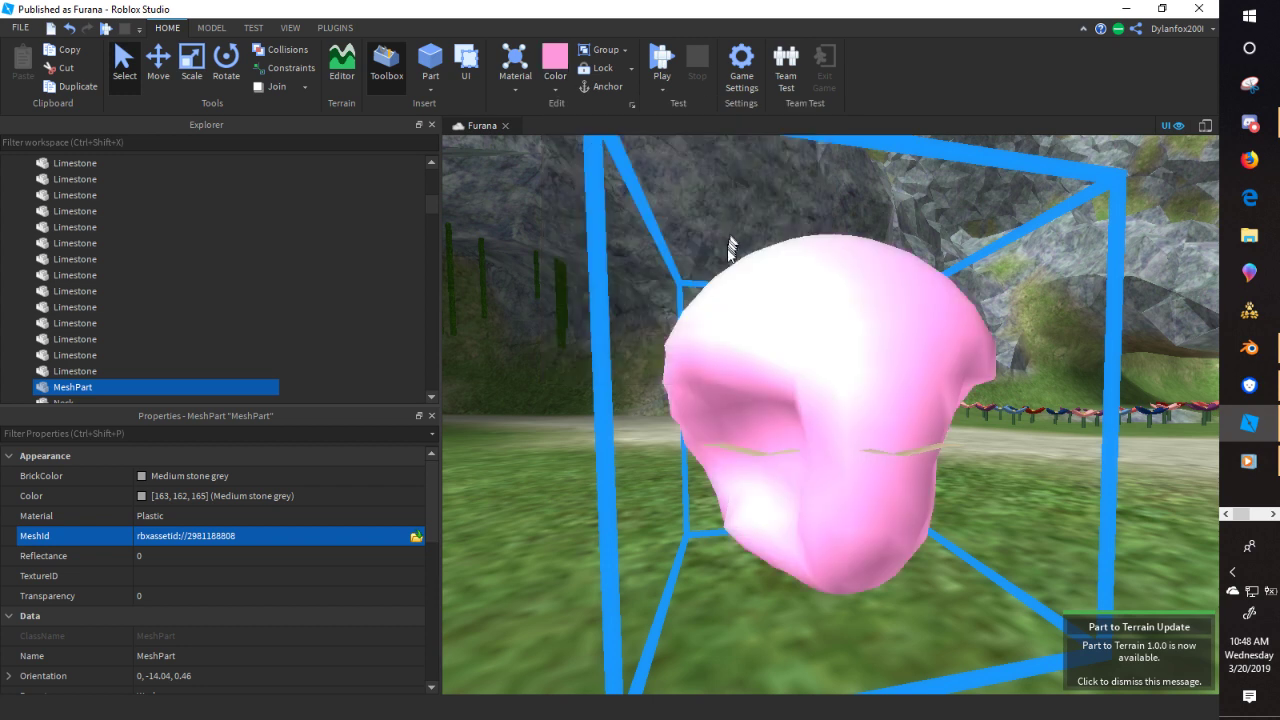
click(517, 90)
click(540, 176)
- Rotate the pink nose mesh 180° around its vertical axis
scroll(605, 297, down, 10)
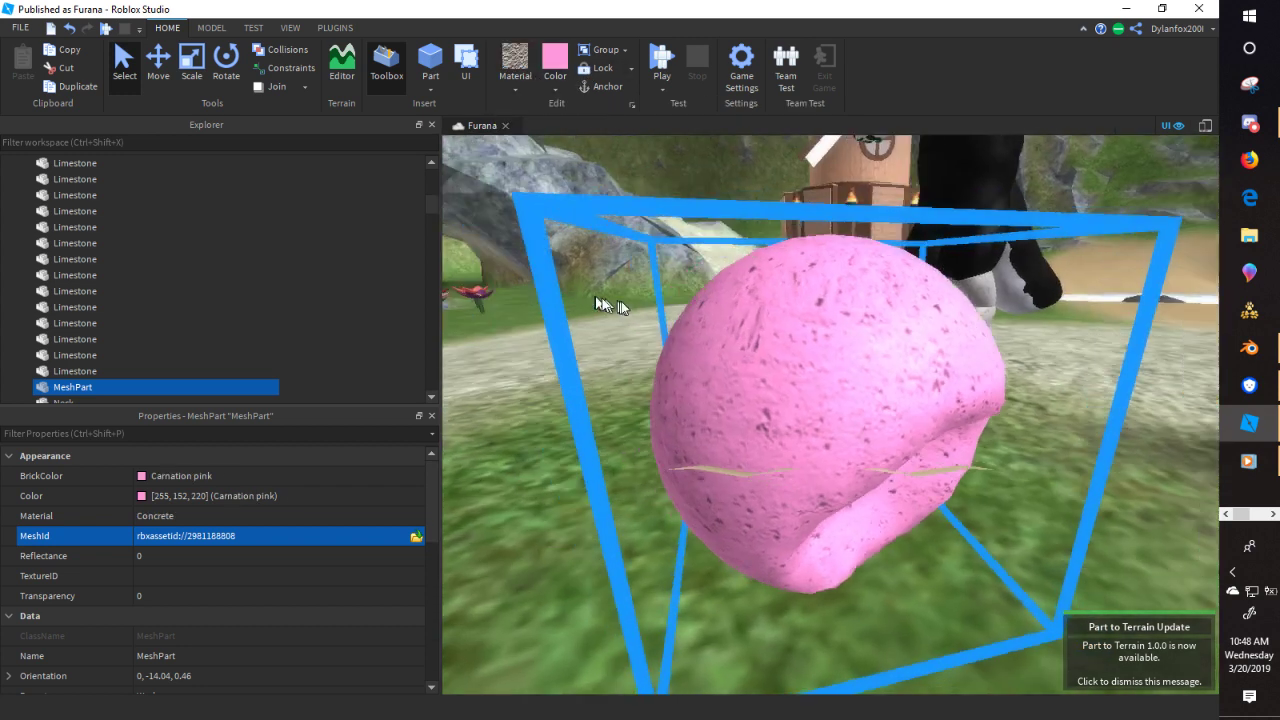
key(f)
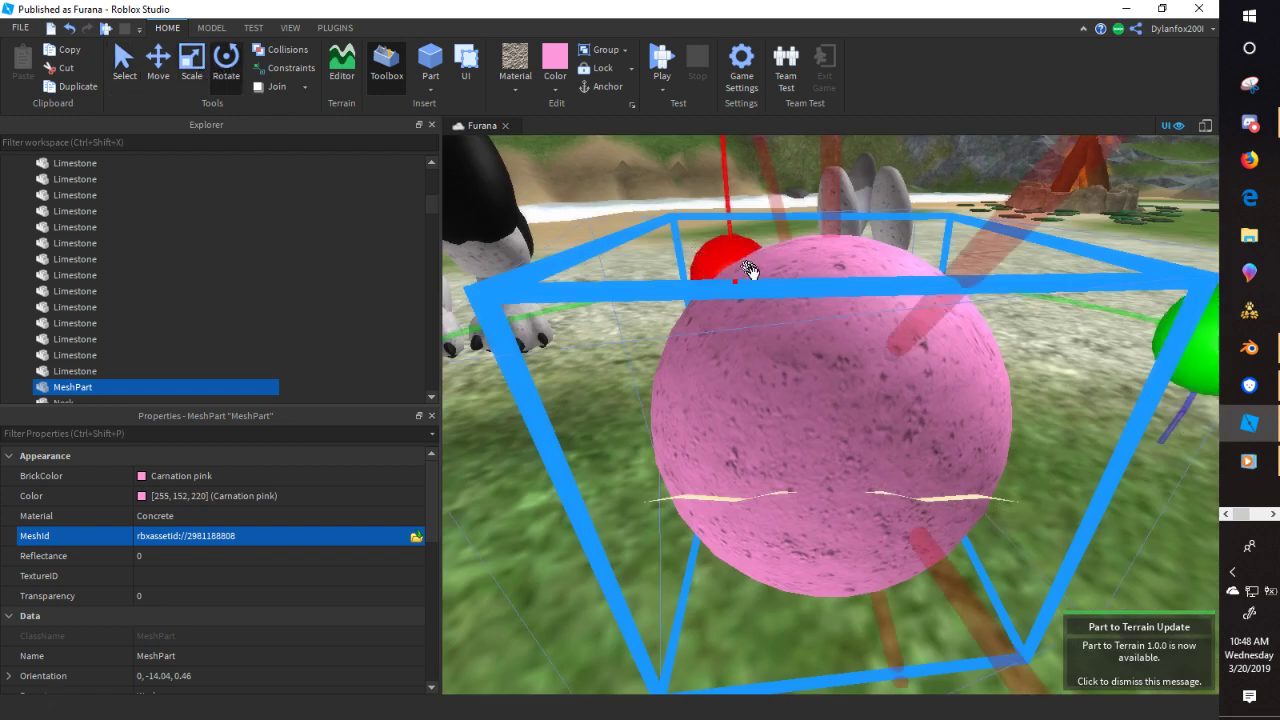
scroll(750, 270, down, 10)
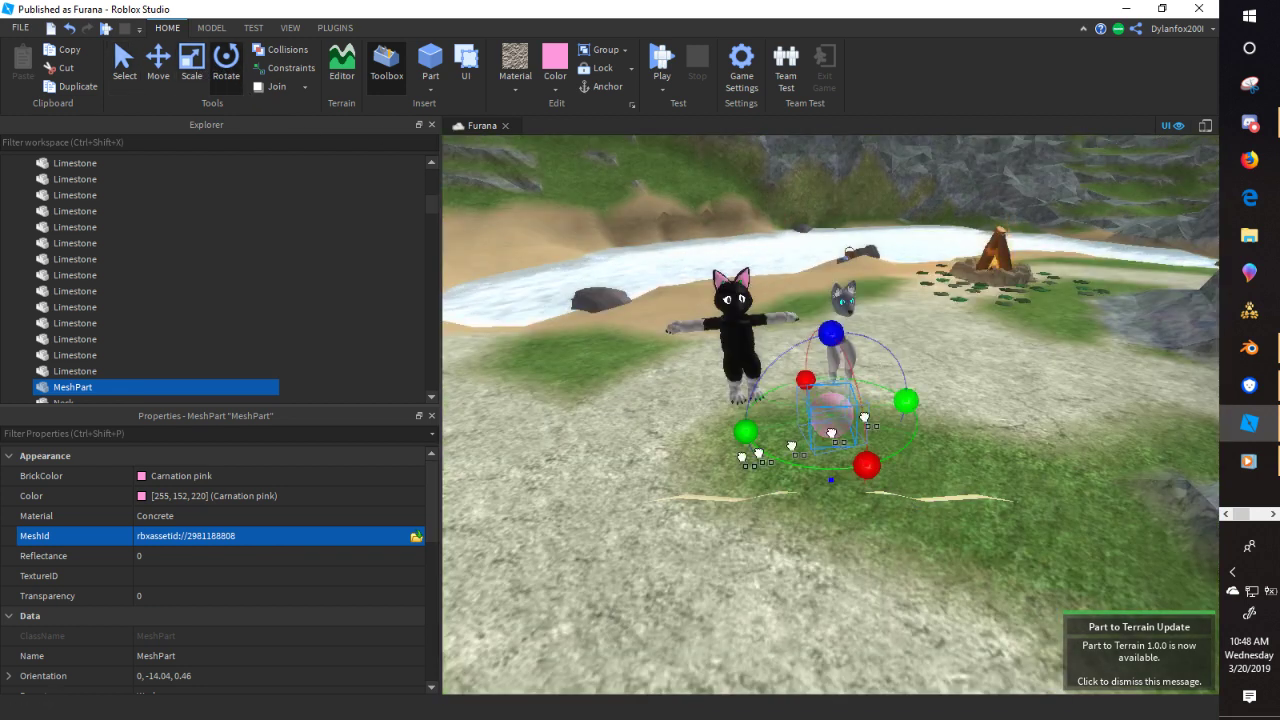
drag(745, 440, 710, 413)
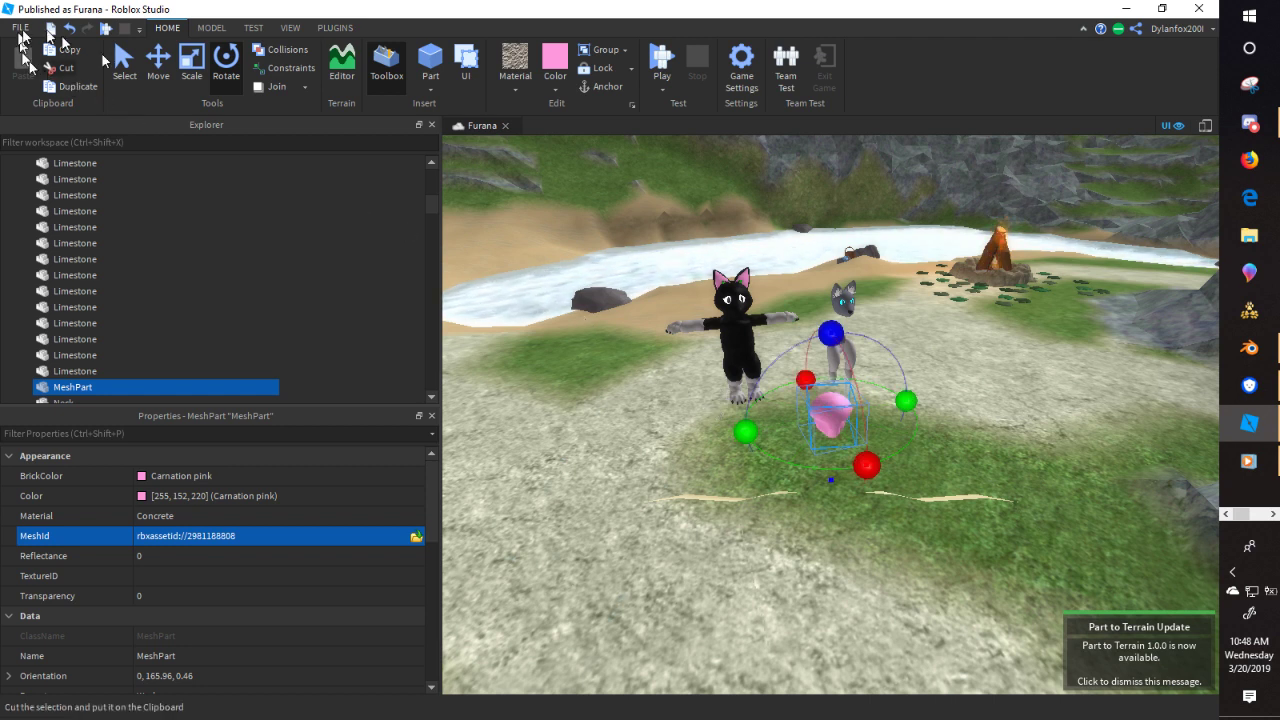
- Move the nose mesh to the black character's feet and scale it down
click(158, 62)
drag(843, 428, 740, 346)
click(200, 74)
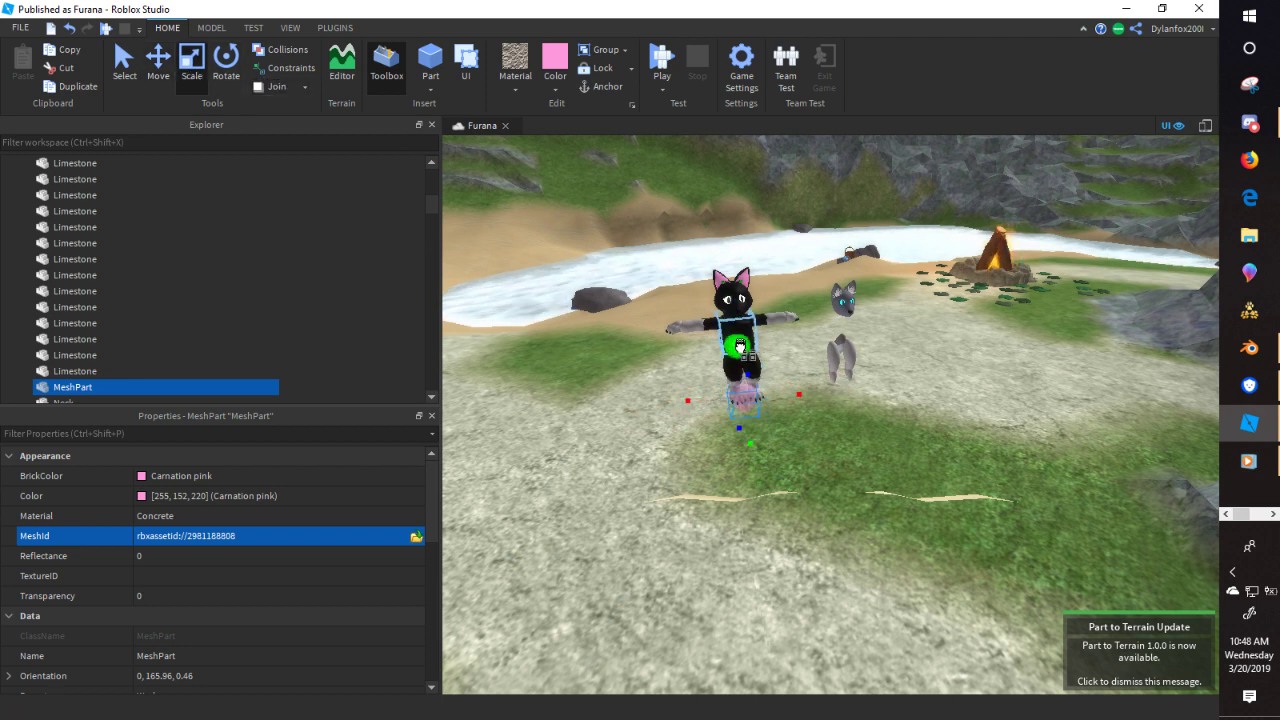
- Raise the nose mesh to the black character's head and bring it forward to the front of the face
click(157, 64)
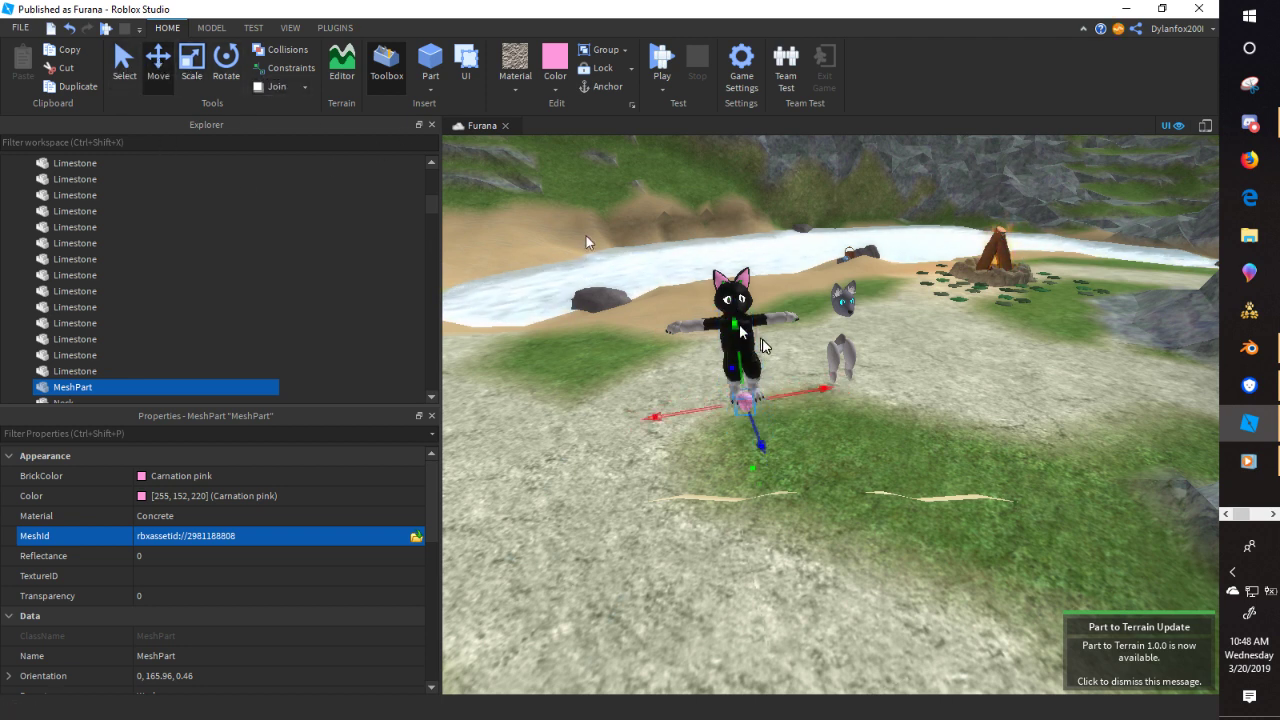
drag(740, 345, 752, 248)
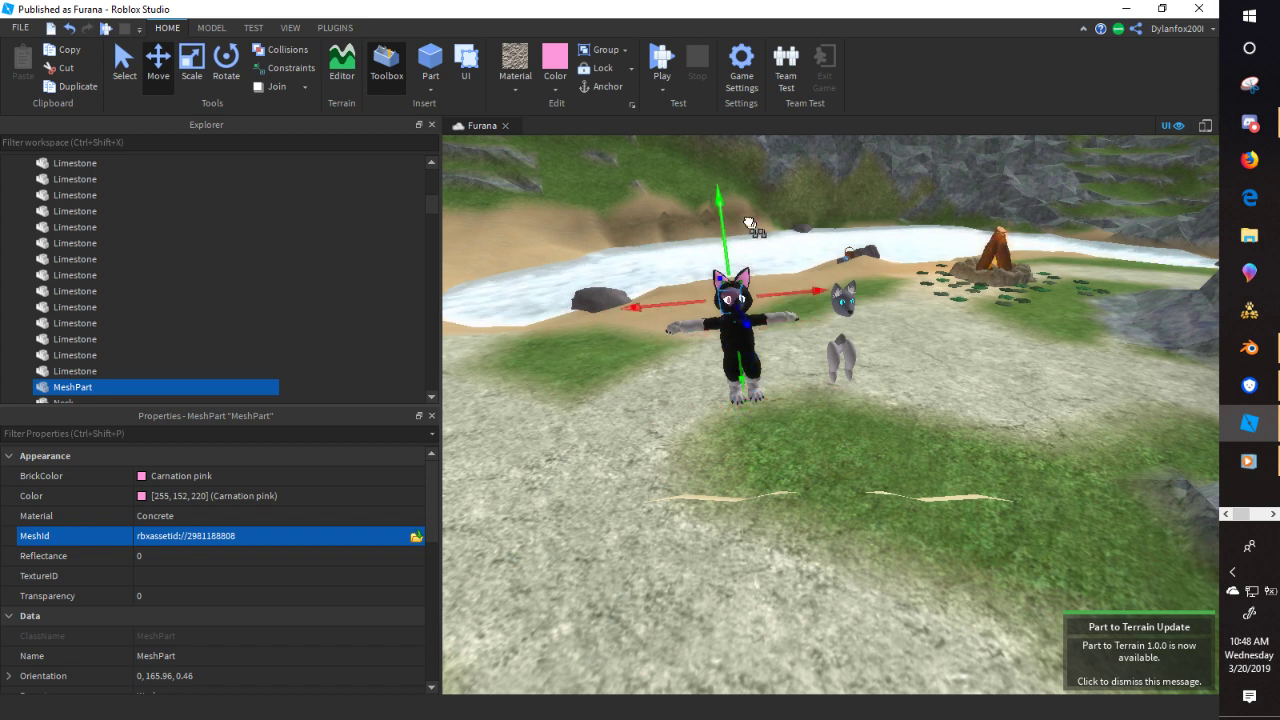
right_drag(753, 230, 752, 228)
key(w)
scroll(752, 228, down, 3)
drag(890, 387, 910, 399)
- Scale the nose mesh down further to suit the black character's muzzle
click(191, 62)
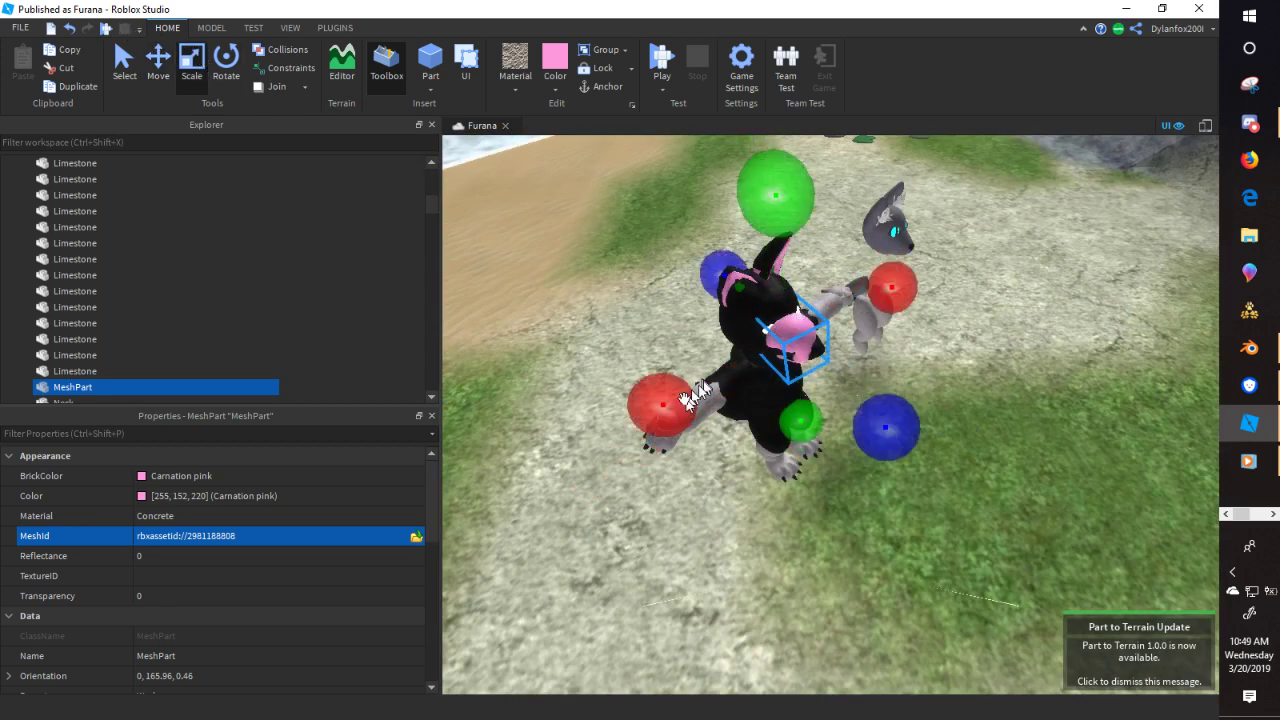
mouse_move(694, 381)
mouse_down()
mouse_move(692, 396)
mouse_move(704, 388)
mouse_up()
right_drag(705, 376, 705, 384)
key(w)
key(s)
right_click(706, 386)
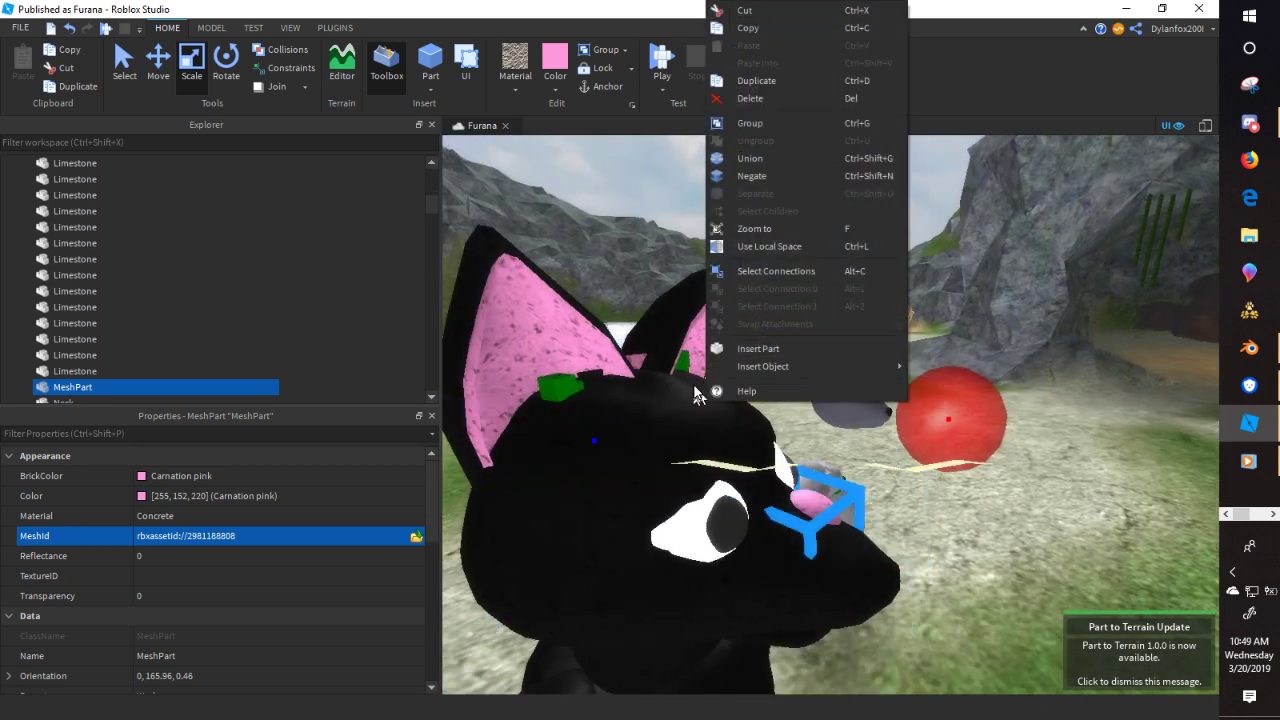
- Select the pink nose mesh and move it forward onto the tip of the black character's muzzle
click(658, 303)
click(811, 504)
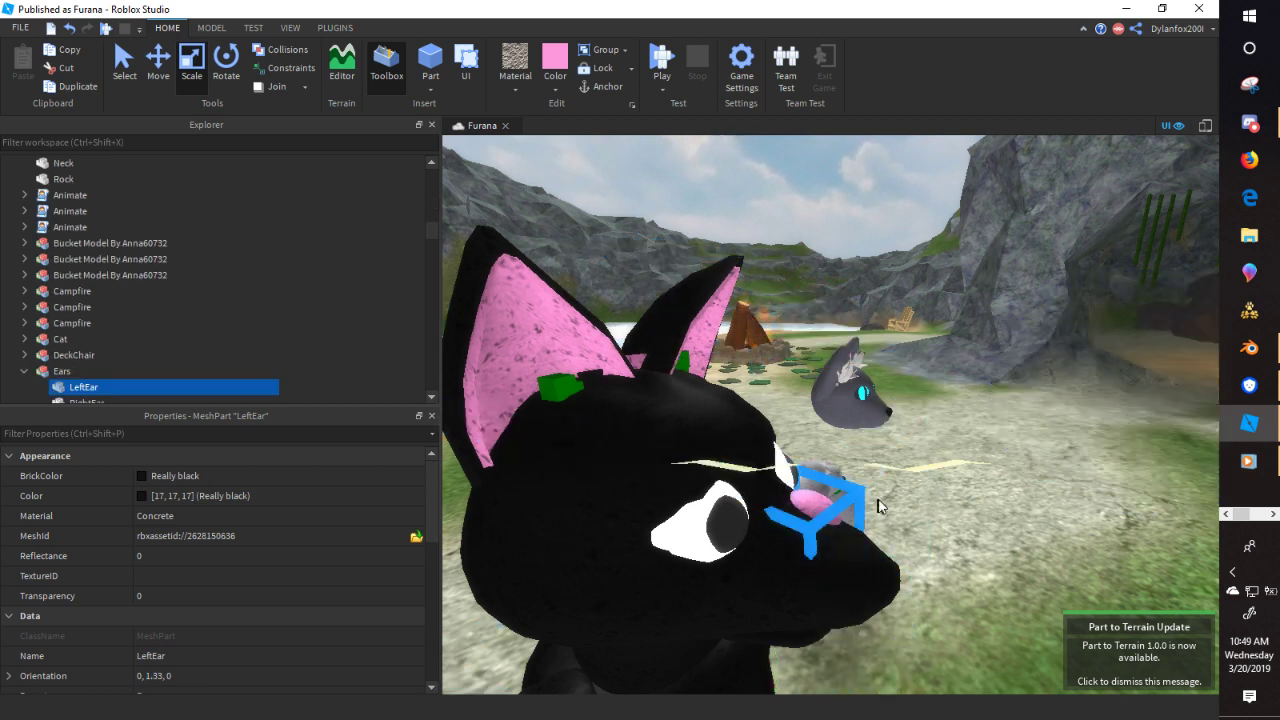
scroll(928, 506, down, 3)
right_drag(928, 511, 917, 504)
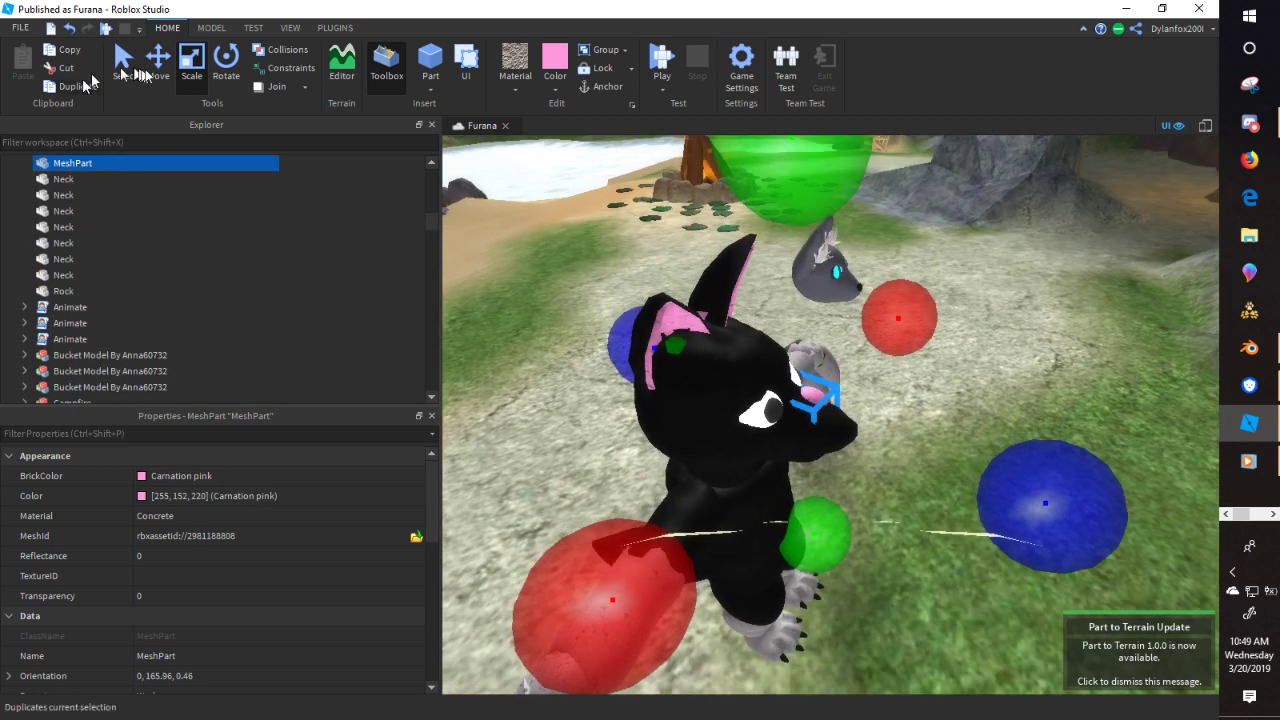
click(162, 76)
drag(897, 427, 952, 449)
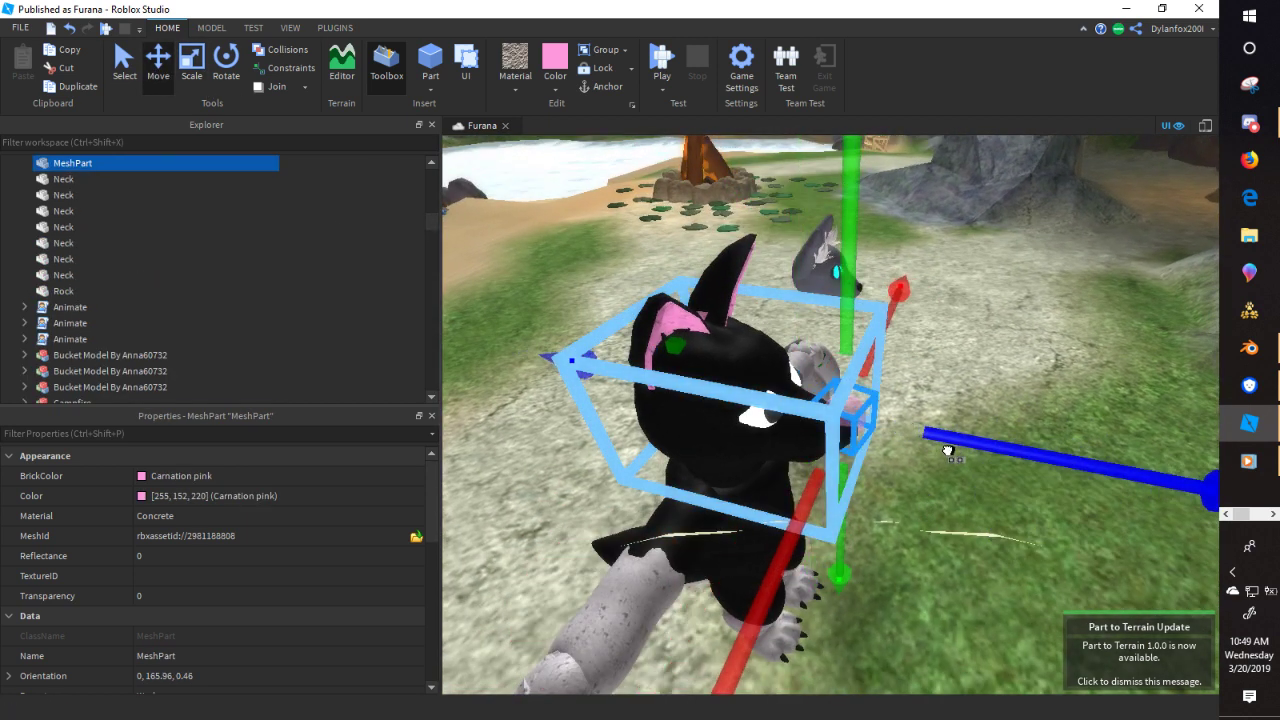
drag(768, 543, 783, 558)
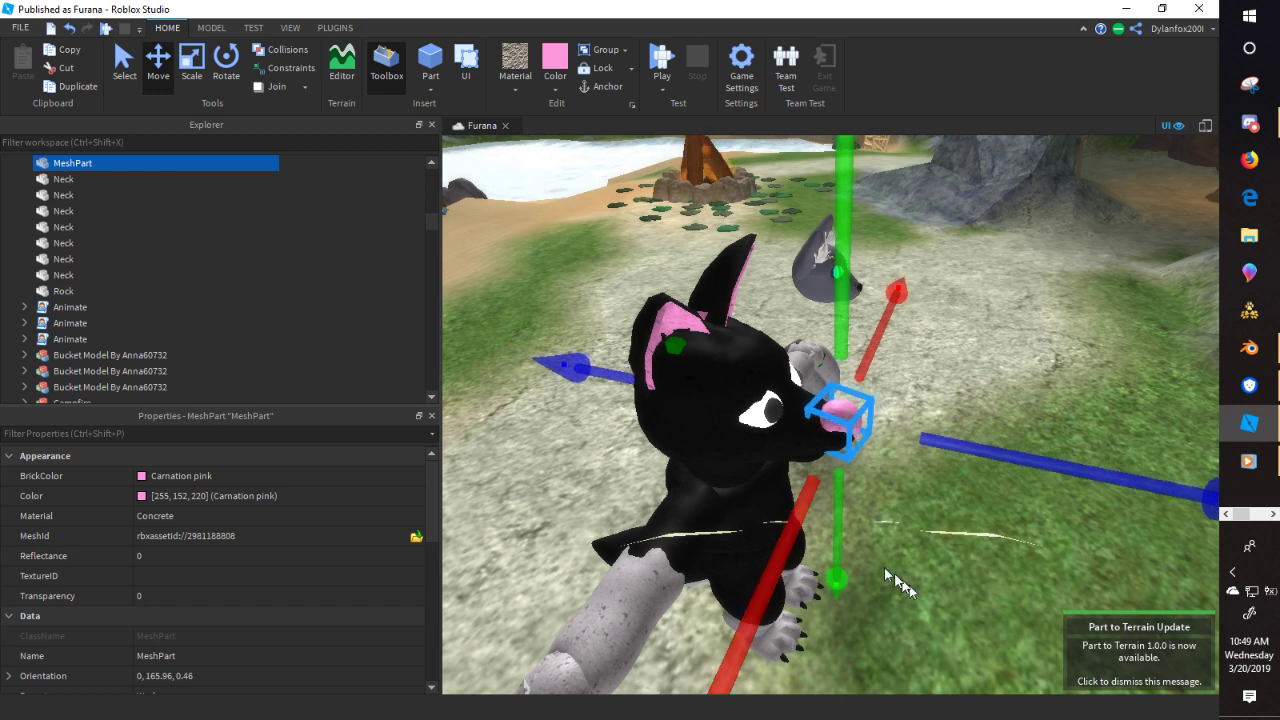
- Turn off rotate and move snapping and rotate the nose mesh around its vertical axis to about 174.85° so it faces straight ahead
right_drag(884, 567, 912, 591)
scroll(911, 585, down, 5)
scroll(911, 586, up, 4)
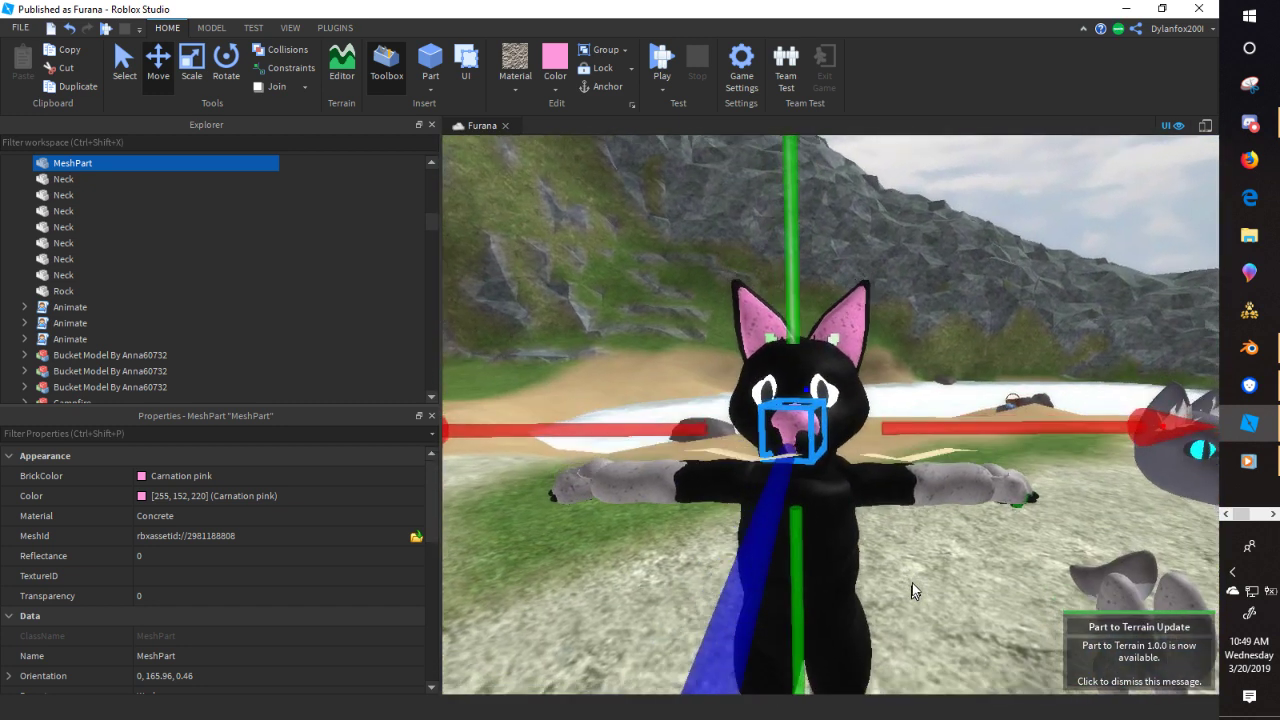
click(200, 72)
click(226, 64)
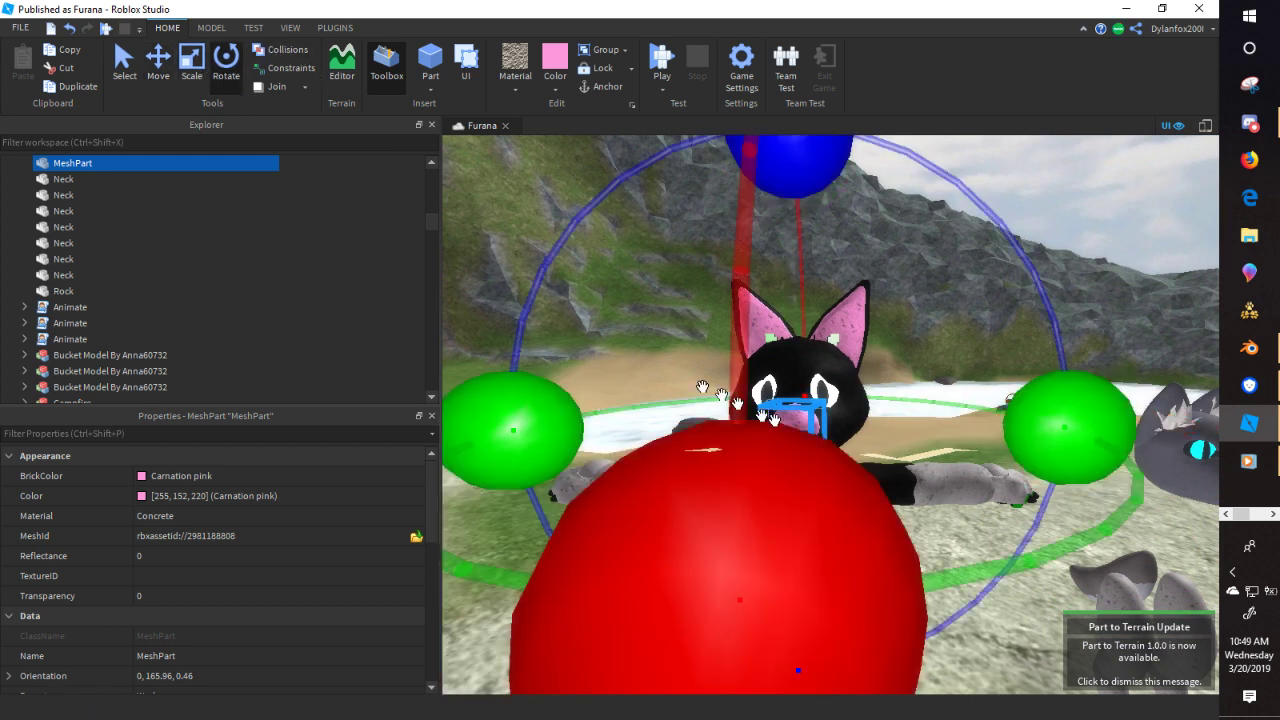
click(212, 33)
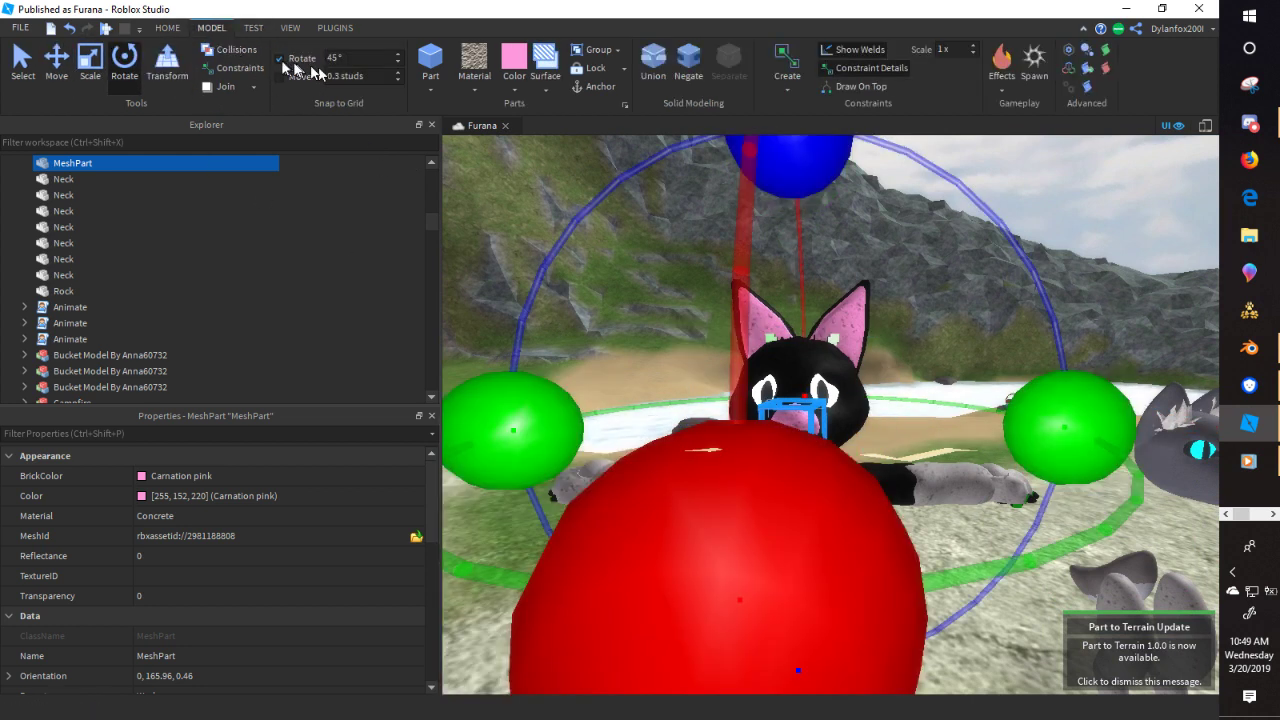
right_drag(616, 346, 611, 341)
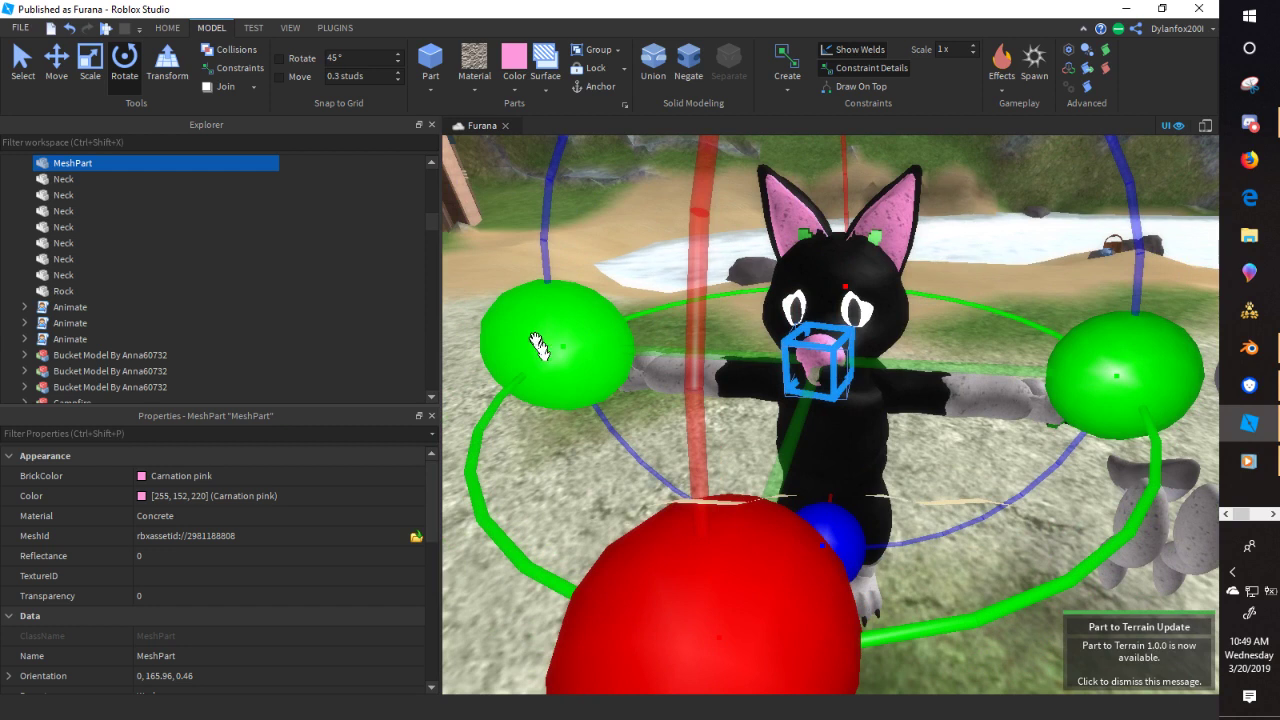
mouse_move(534, 358)
mouse_down()
mouse_move(614, 357)
mouse_move(534, 357)
mouse_up()
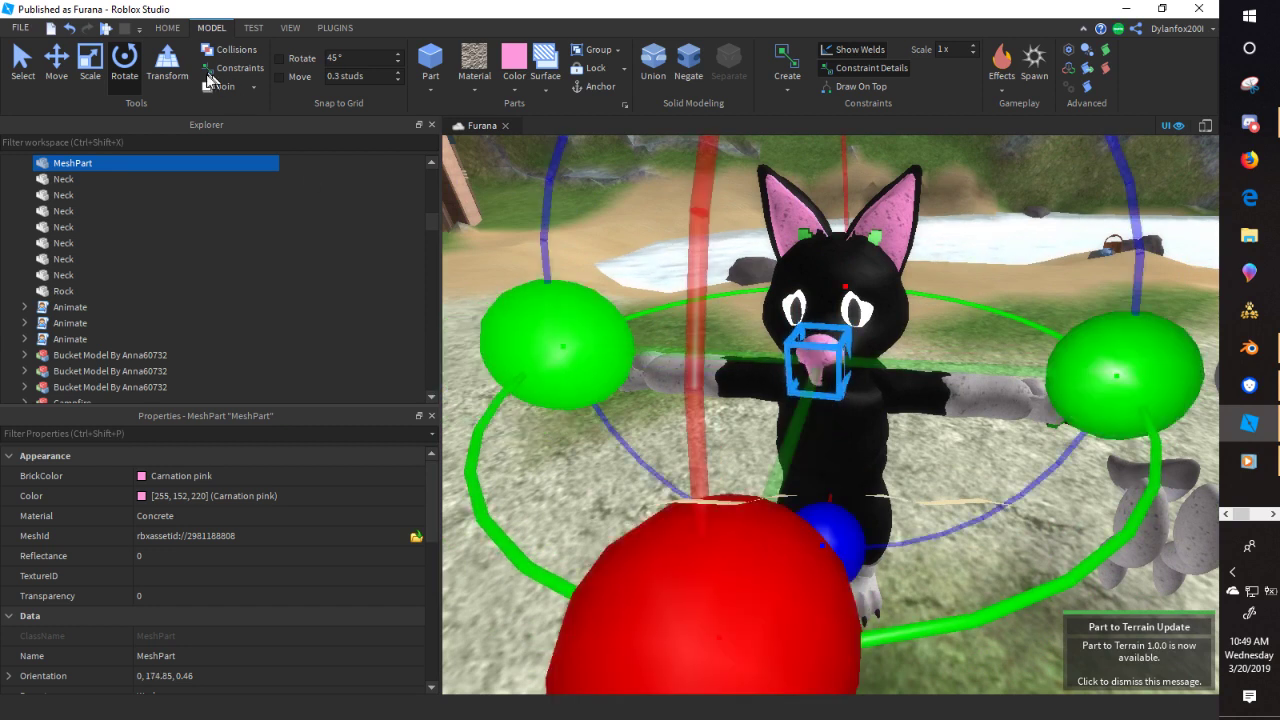
- Scale the nose mesh down vertically to flatten it on the muzzle
click(98, 67)
drag(717, 530, 789, 506)
right_drag(928, 490, 923, 483)
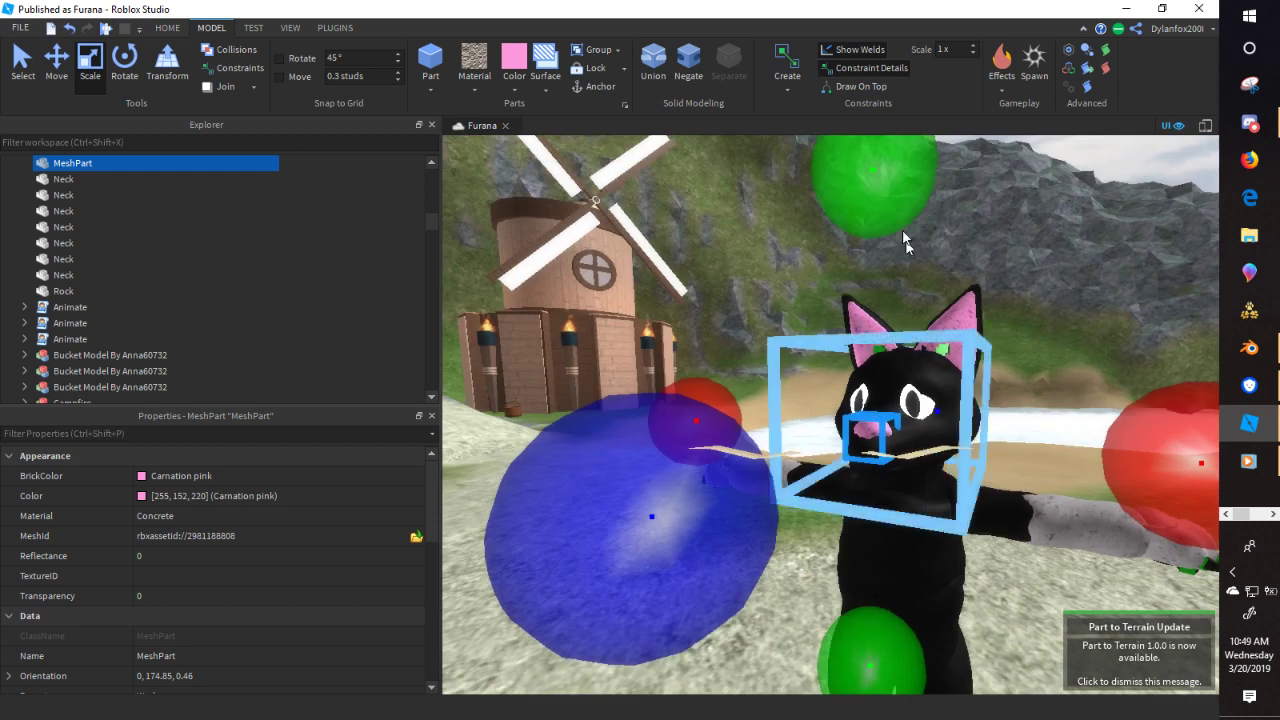
drag(888, 222, 889, 230)
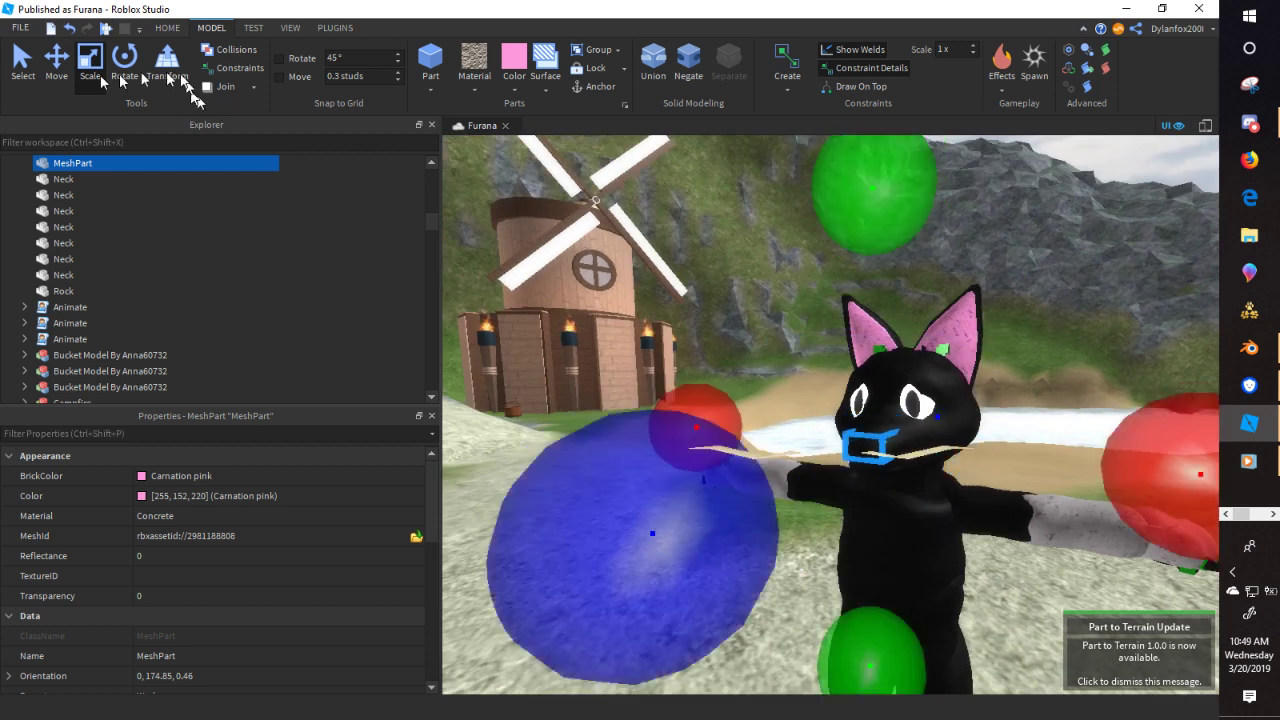
- Move the flattened nose mesh into place against the tip of the muzzle
click(66, 74)
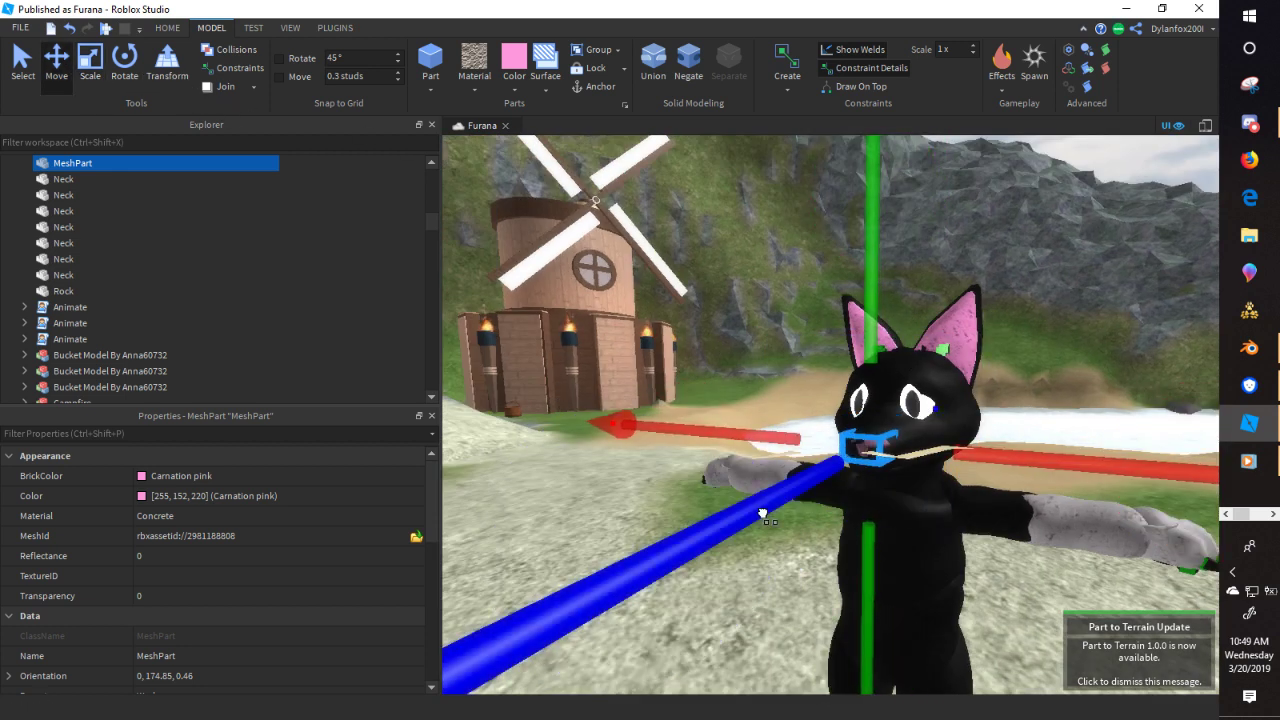
right_drag(692, 421, 682, 416)
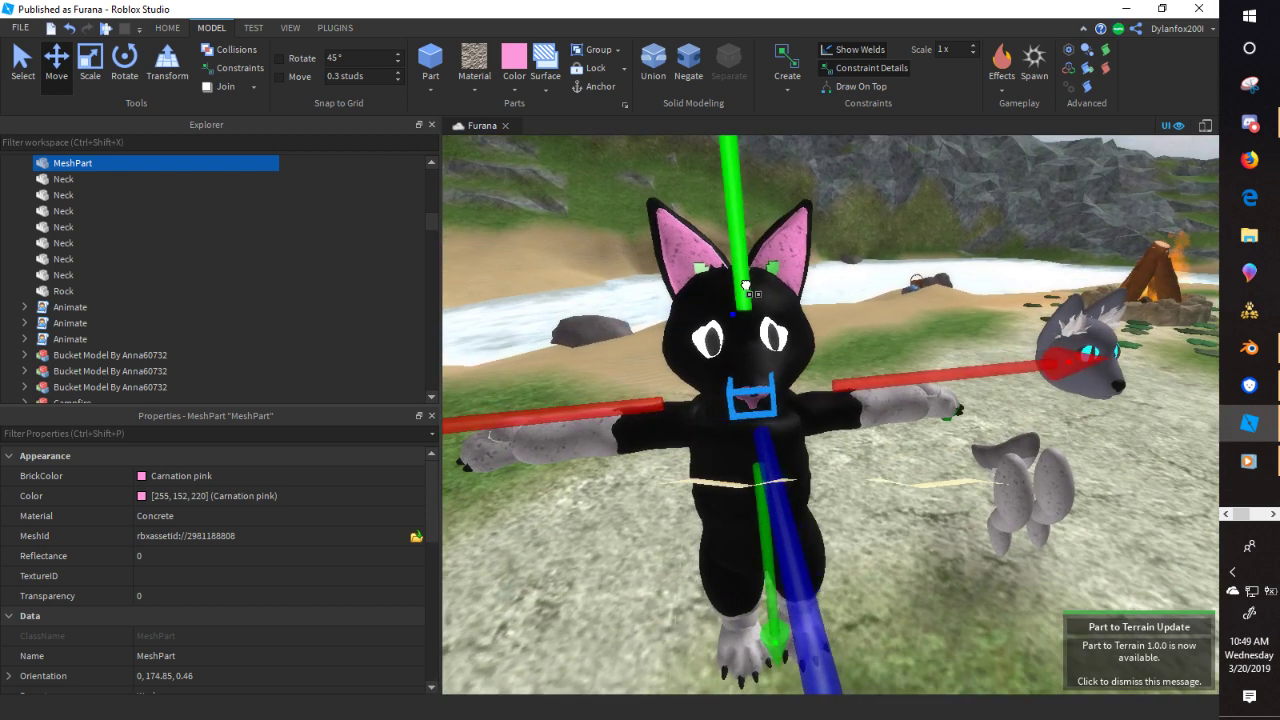
right_drag(893, 507, 798, 589)
click(803, 600)
scroll(802, 592, up, 3)
click(652, 352)
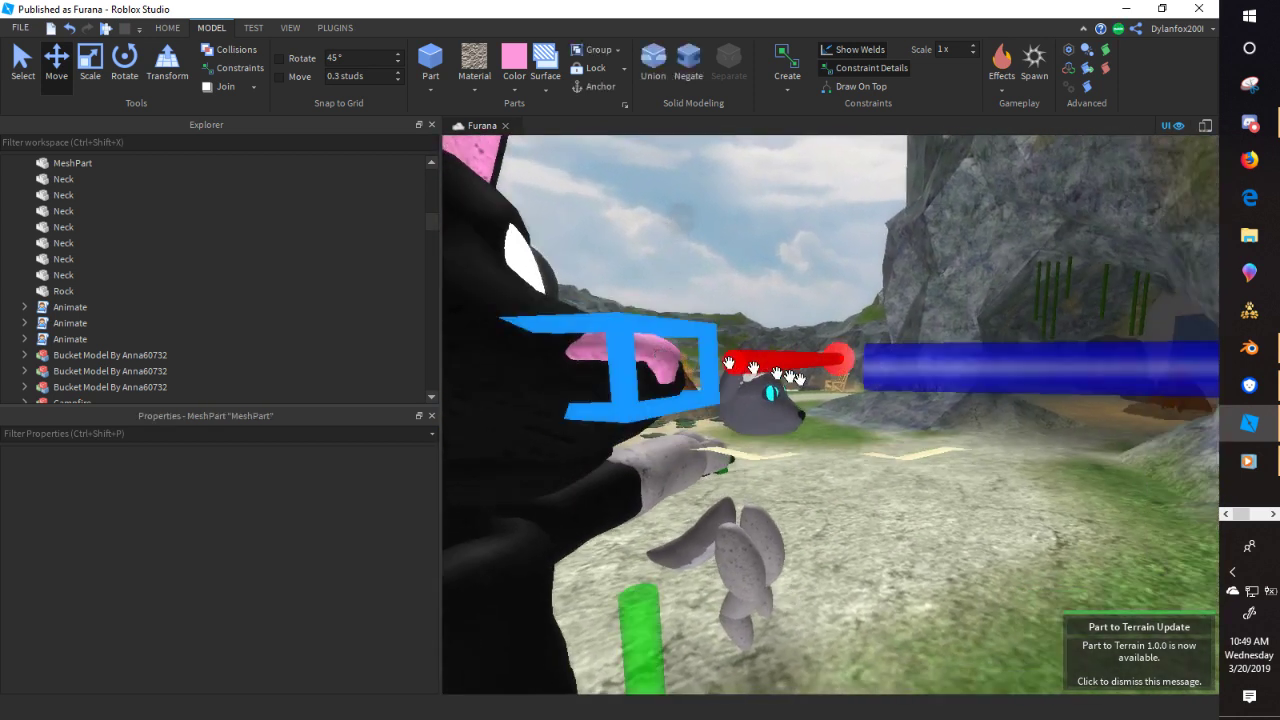
- Fine-tune the height of the nose mesh with Scale, deselect it and check its fit from the front
click(98, 76)
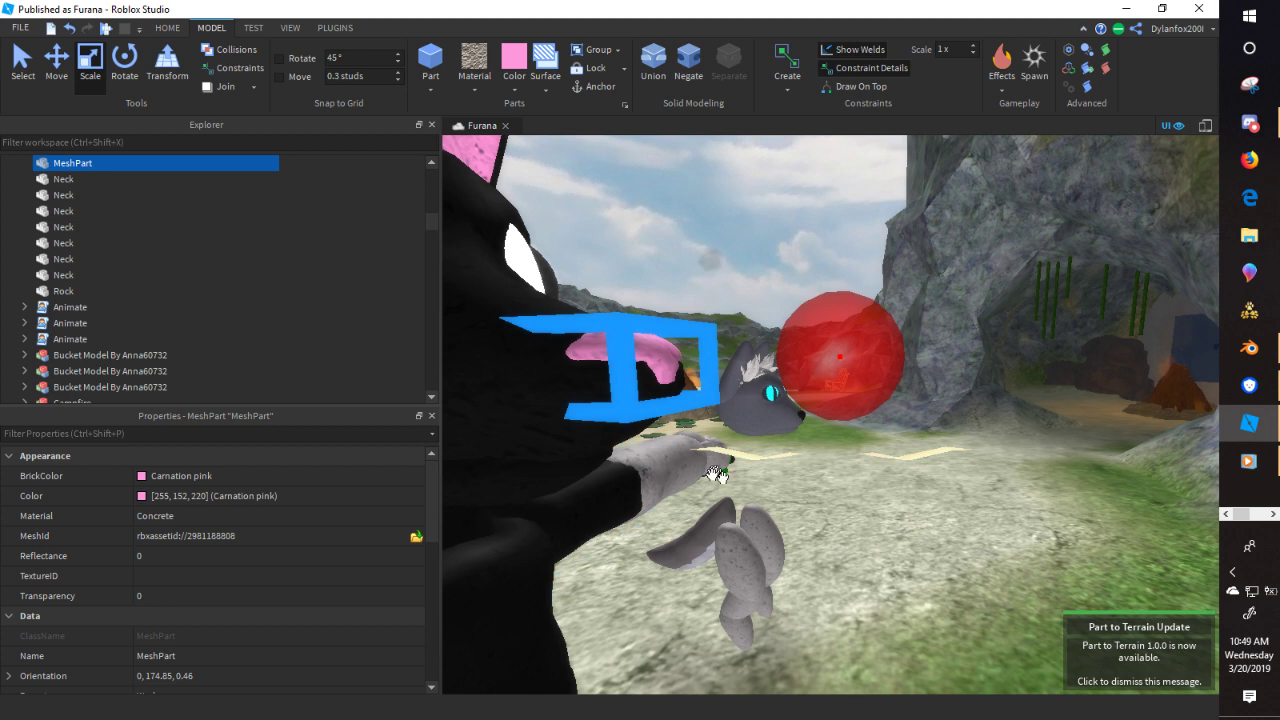
right_drag(717, 474, 708, 474)
drag(684, 651, 685, 645)
click(850, 590)
mouse_move(851, 589)
right_down()
mouse_move(823, 596)
mouse_move(846, 590)
right_up()
scroll(849, 593, down, 5)
scroll(845, 567, up, 2)
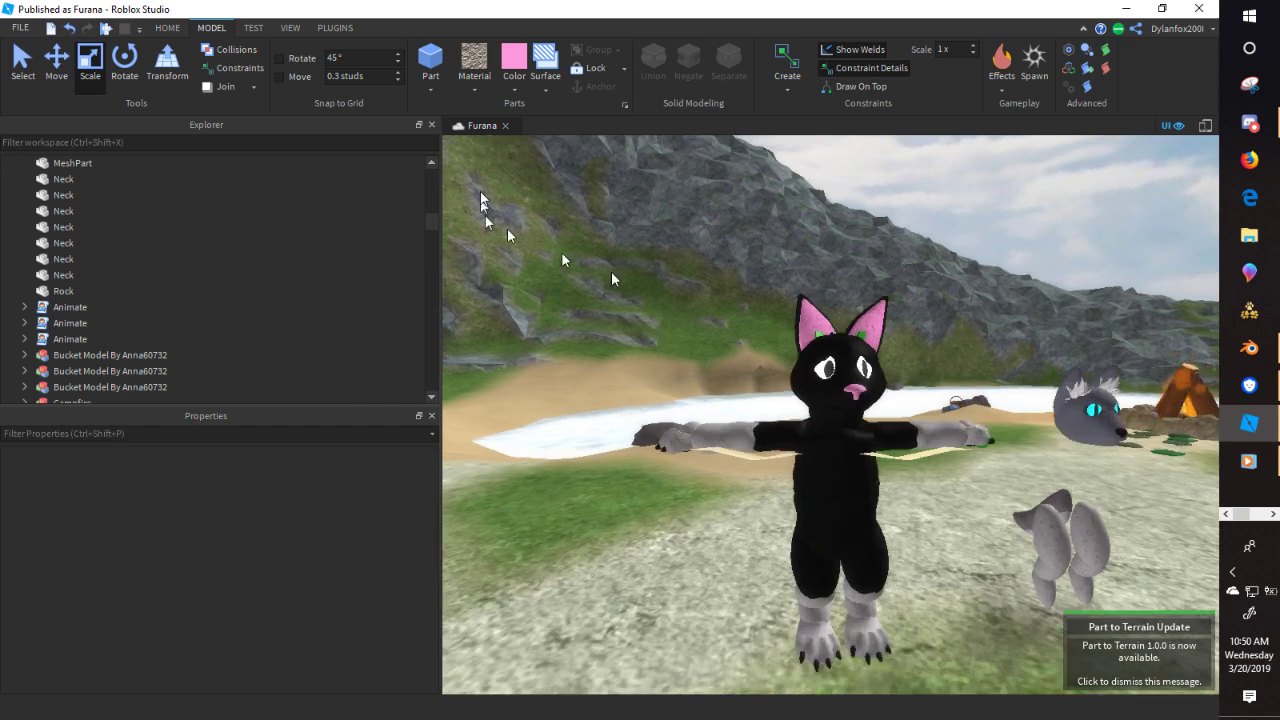
- Create a Weld constraint between the pink nose mesh and the black character's head
click(336, 27)
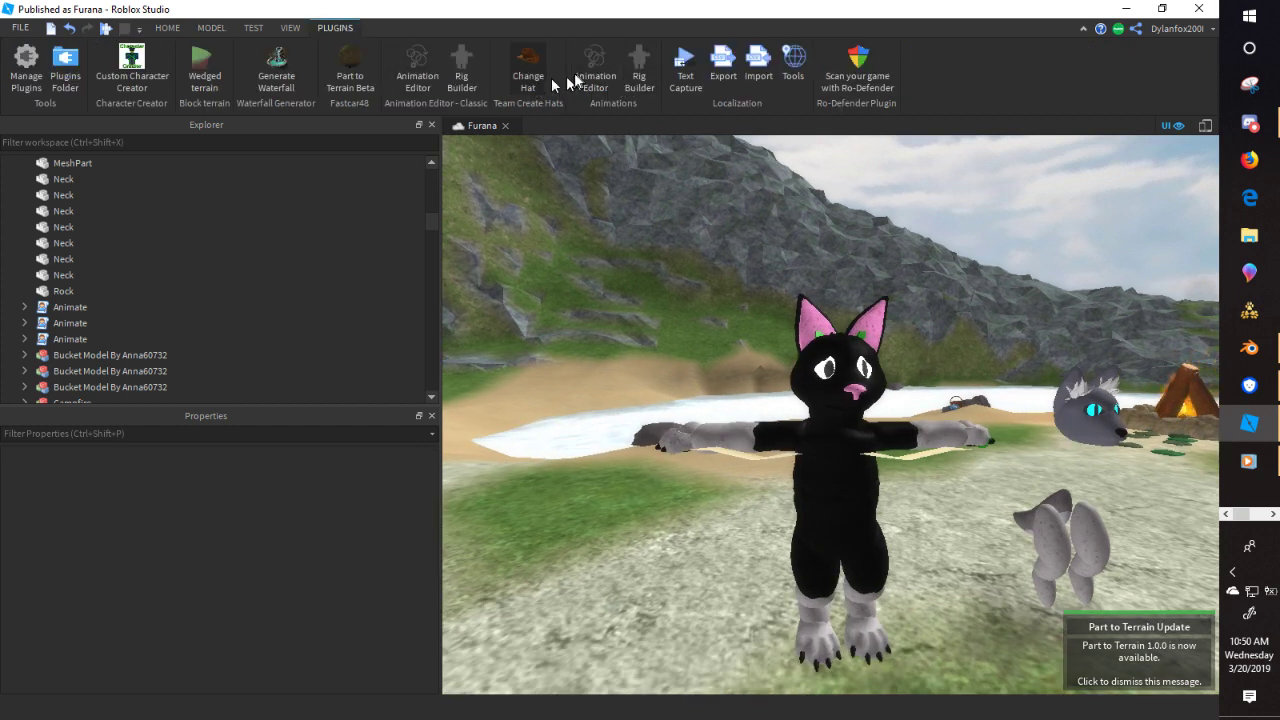
scroll(273, 34, up, 3)
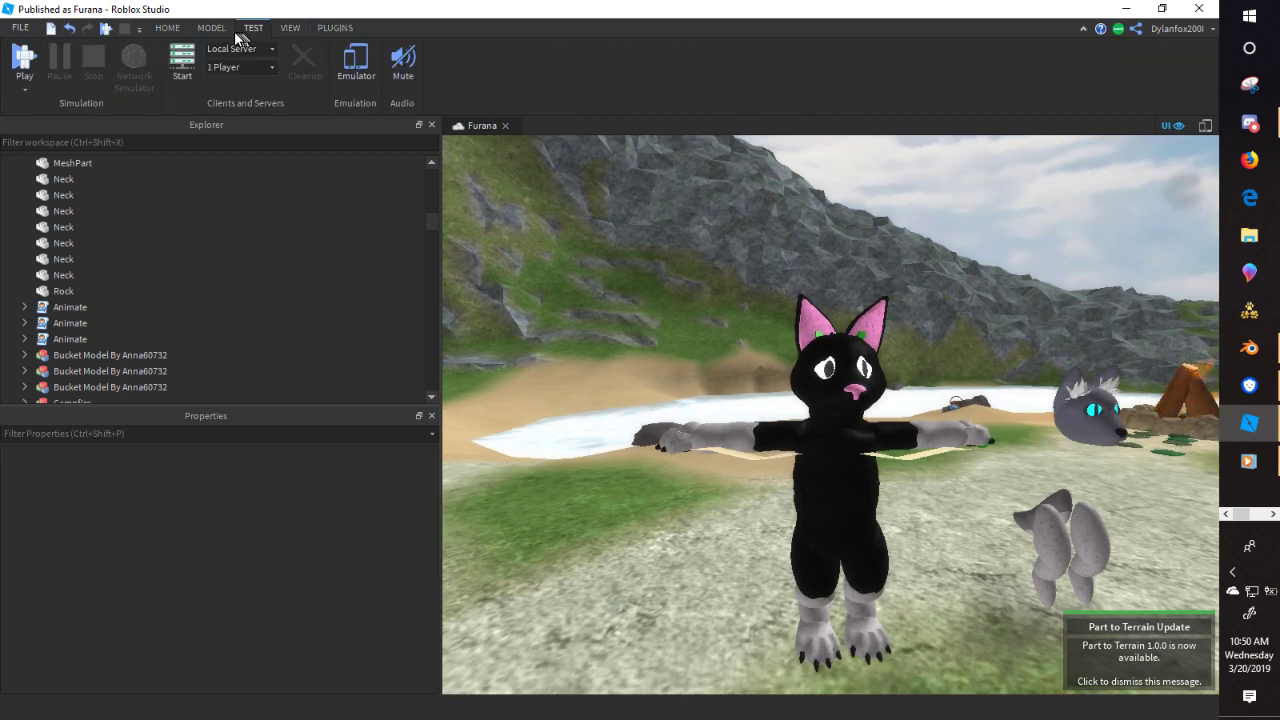
click(788, 90)
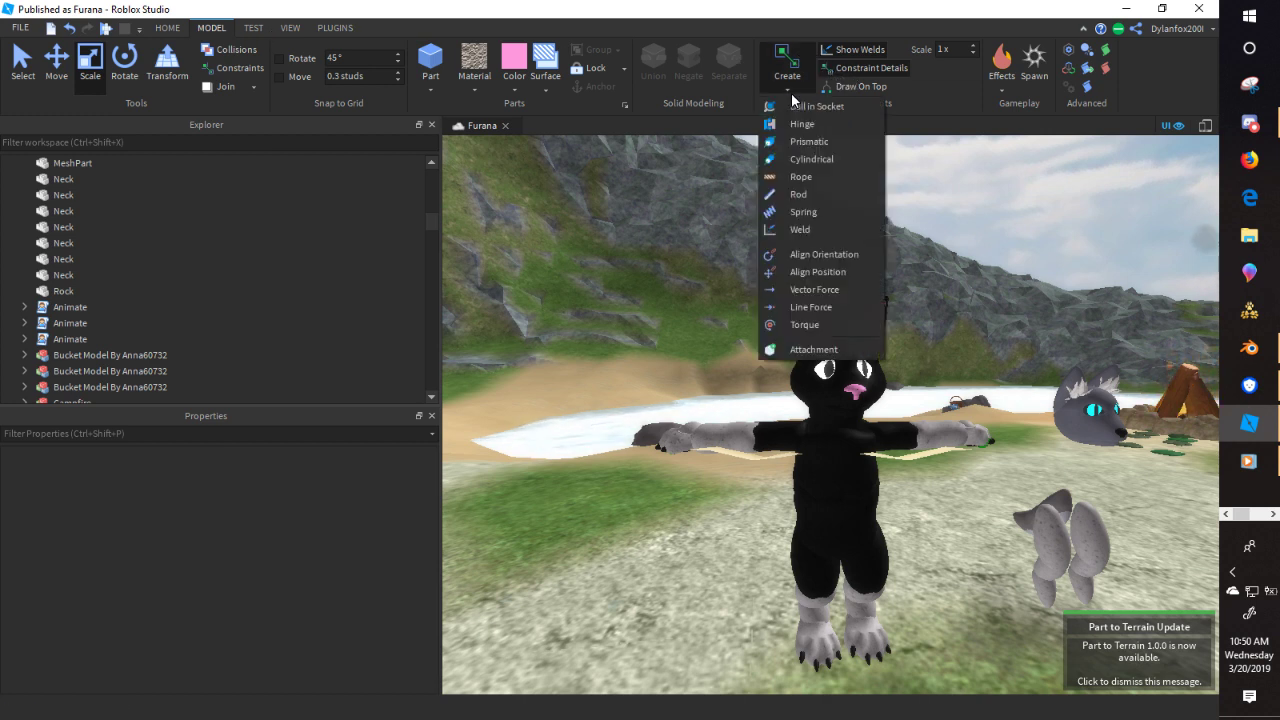
click(798, 229)
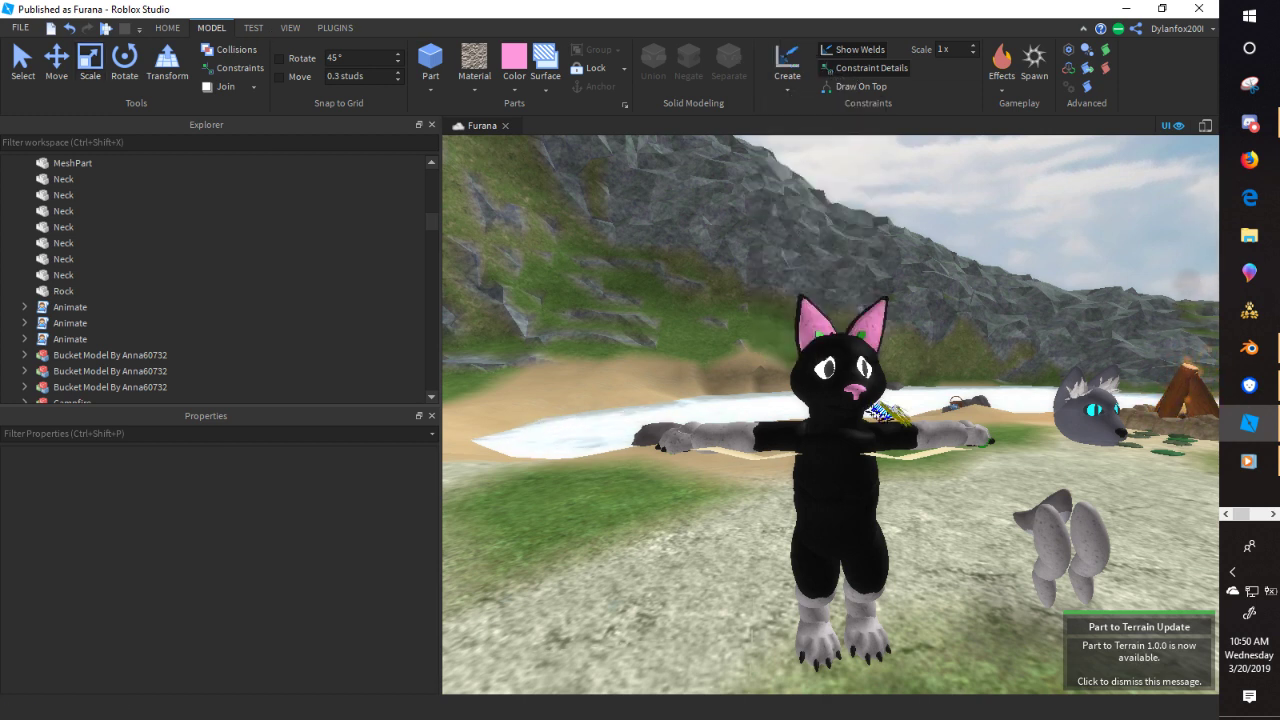
click(856, 393)
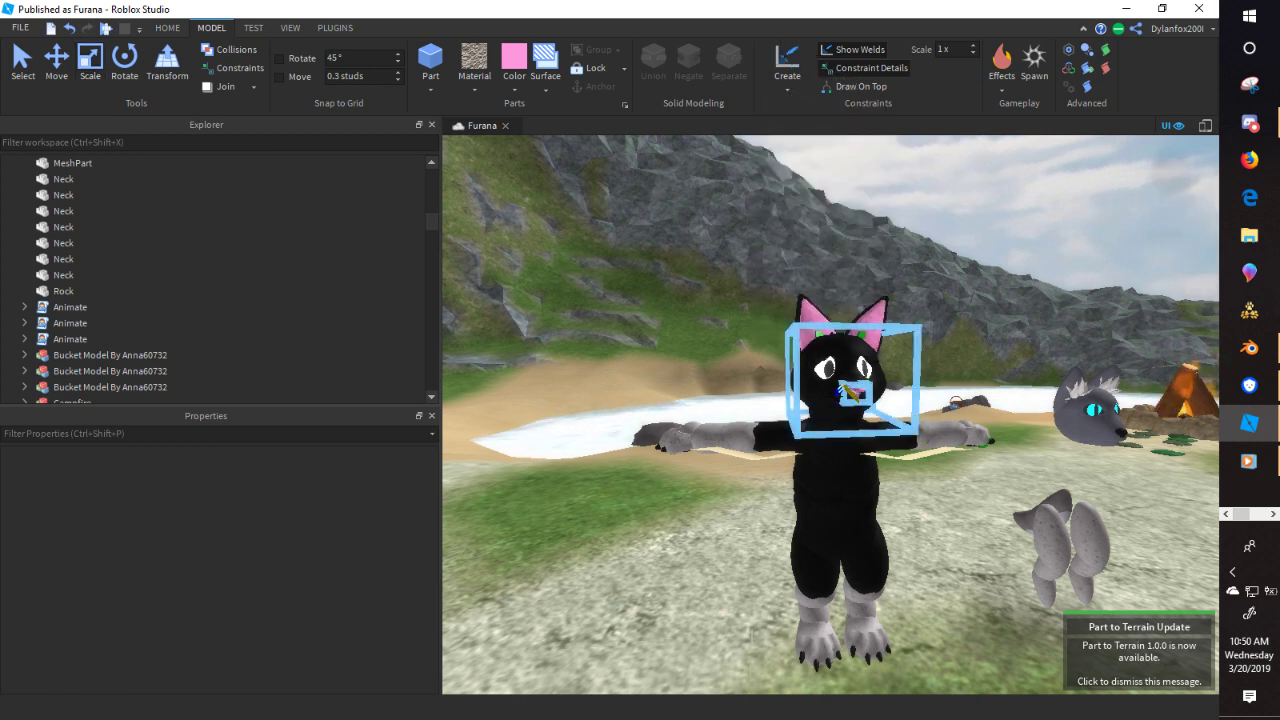
click(858, 352)
click(958, 318)
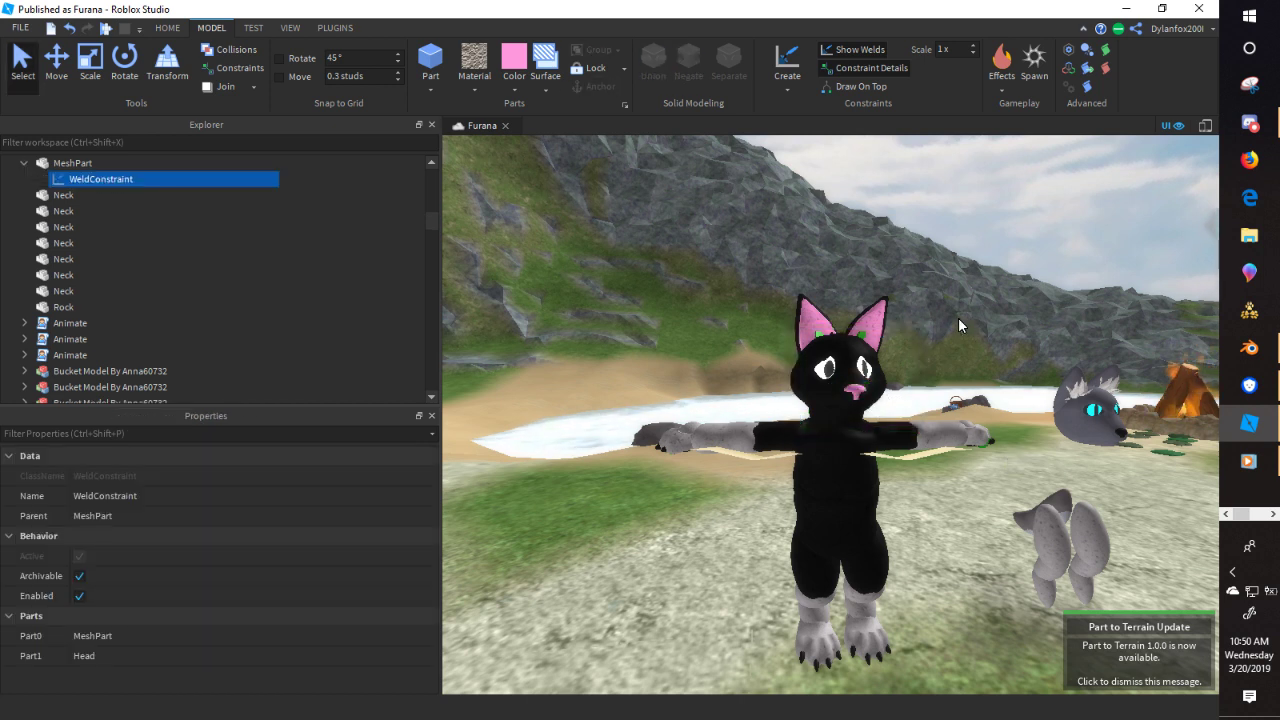
right_drag(958, 318, 958, 317)
key(s)
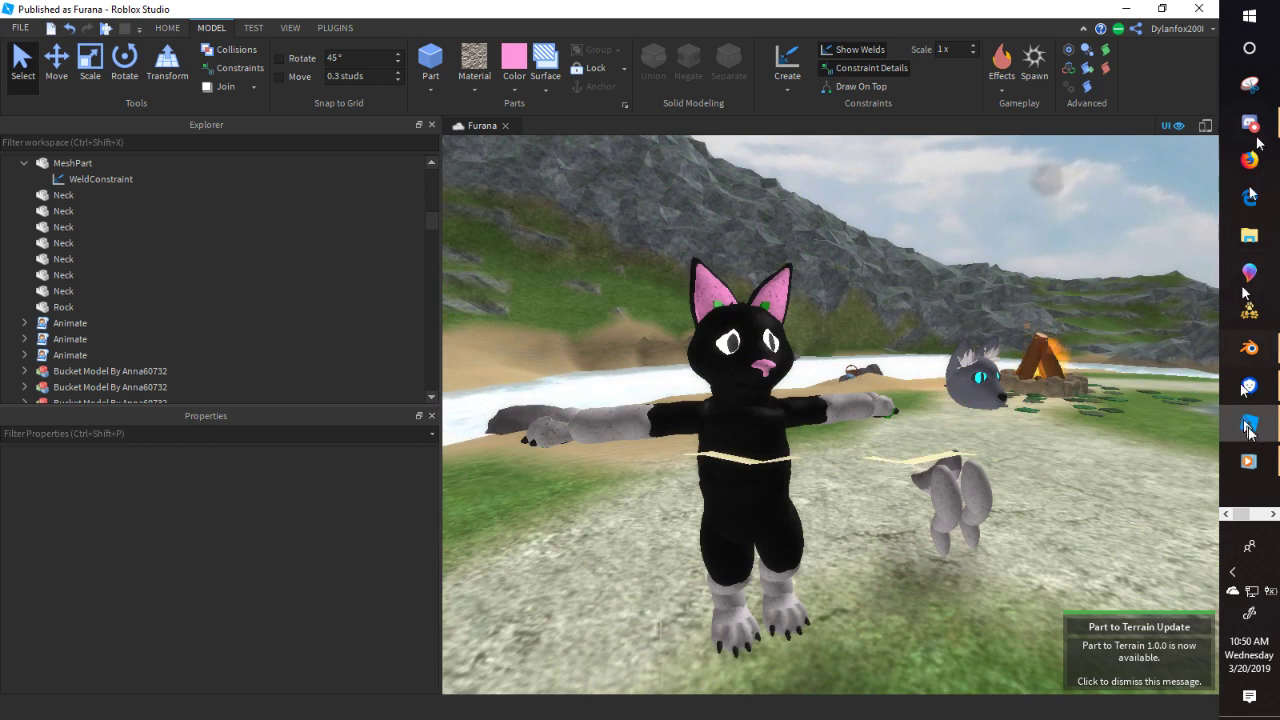
- Switch to Blender and delete the Sphere object from the scene
click(1249, 347)
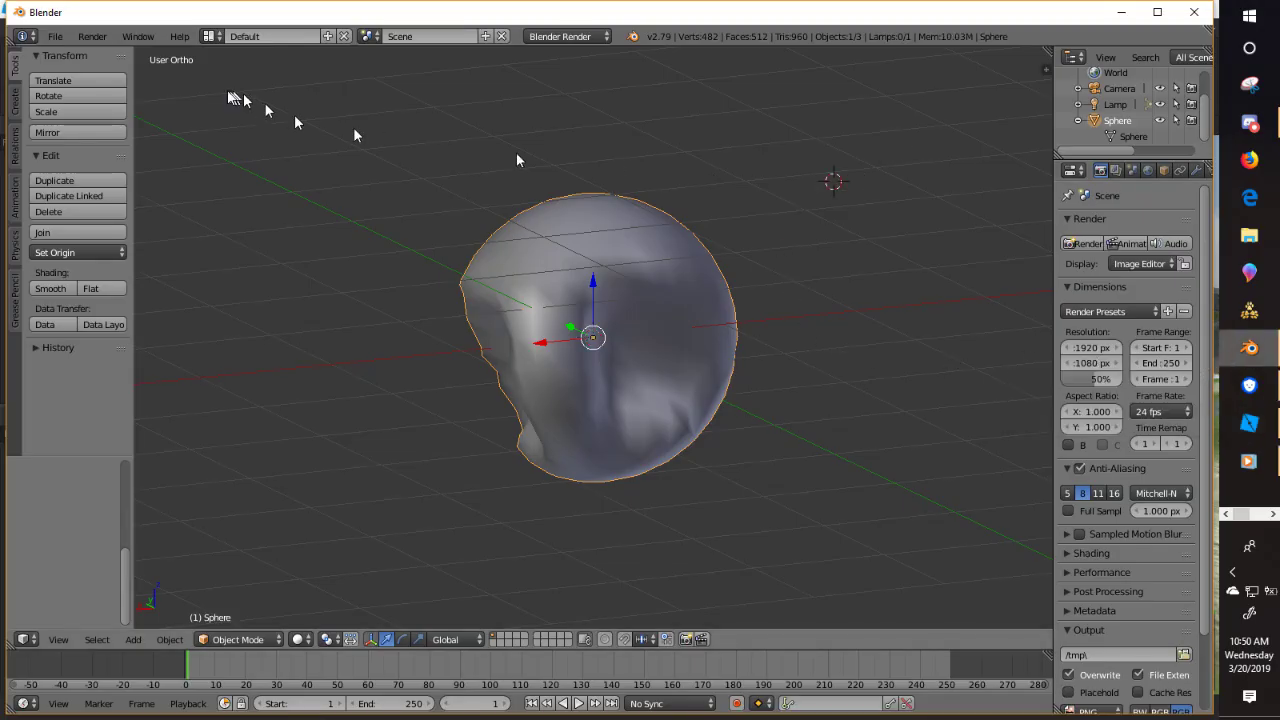
right_click(1111, 121)
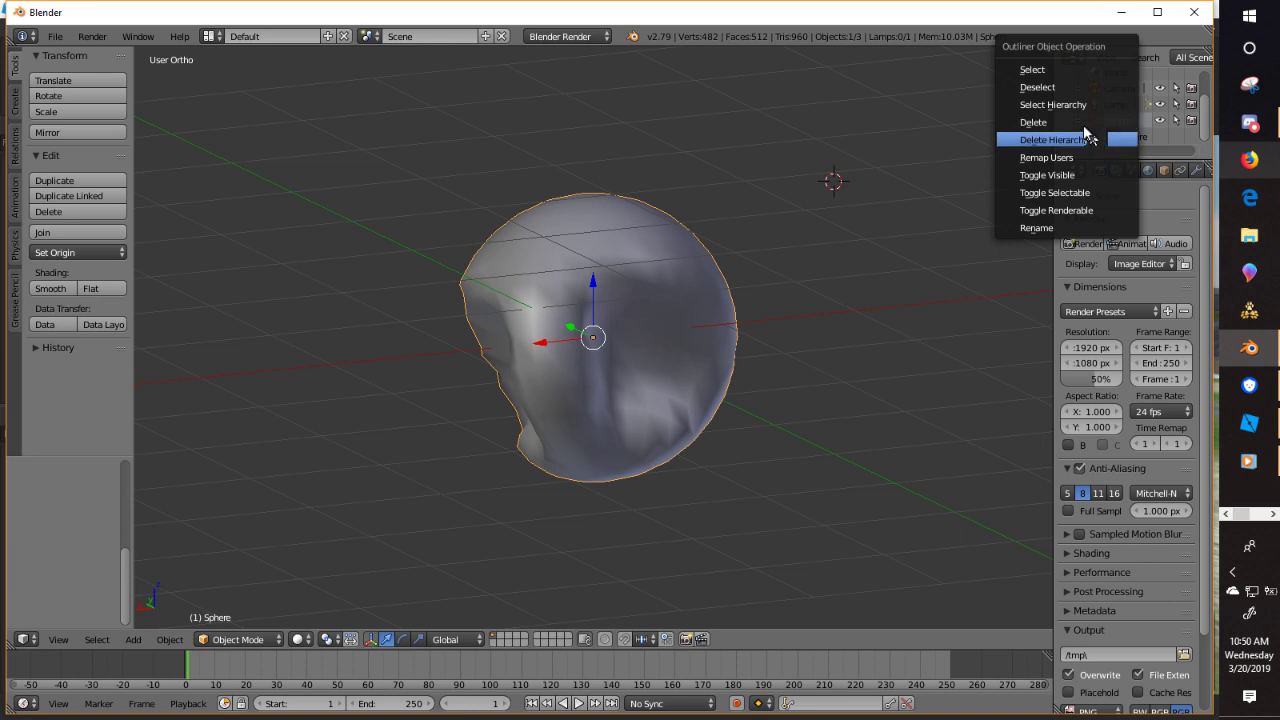
click(1102, 124)
click(1274, 235)
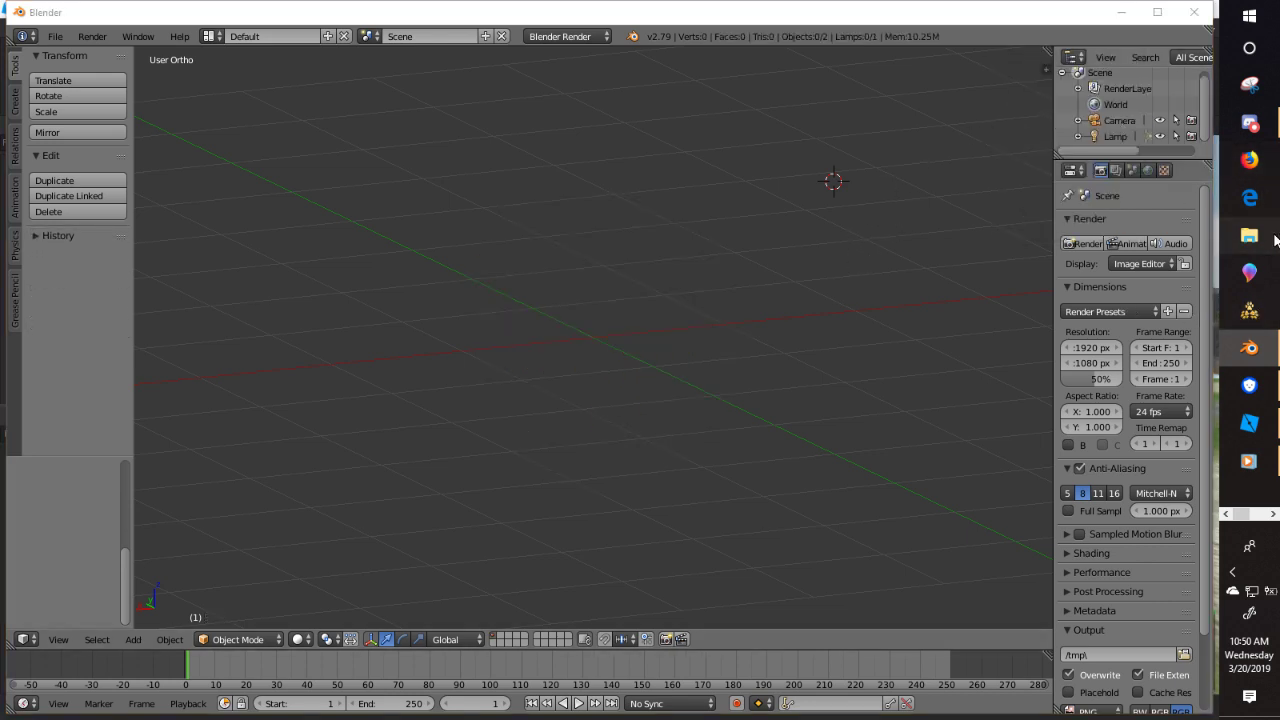
- Switch back to Roblox Studio
click(1249, 423)
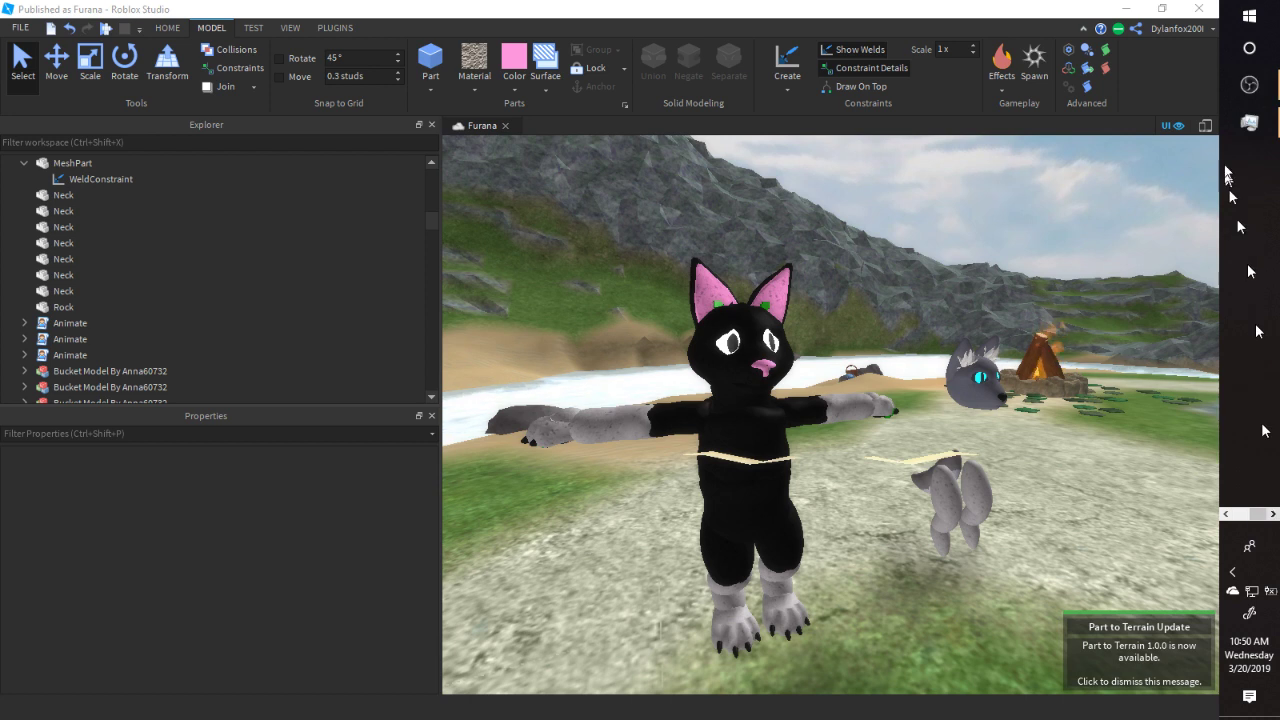
click(1250, 88)
click(1121, 387)
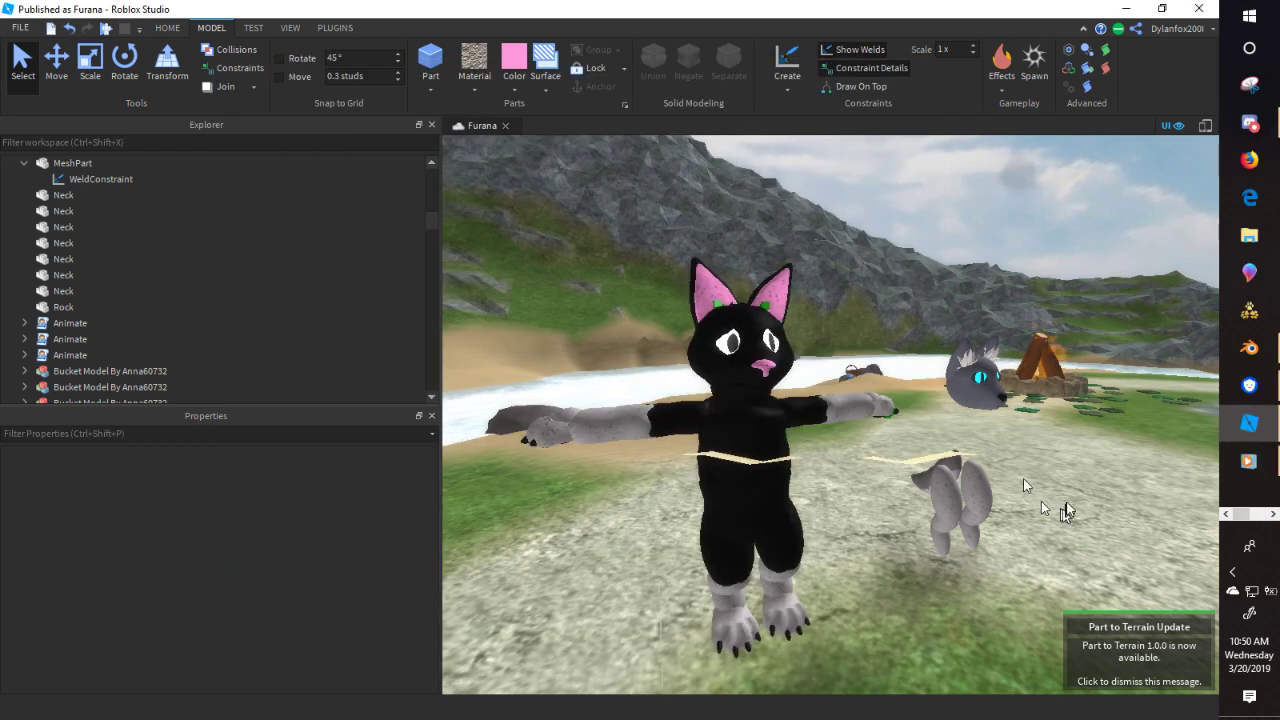
- Open File Explorer and go to the BEAMNGDRIVE (F:) drive
click(1249, 235)
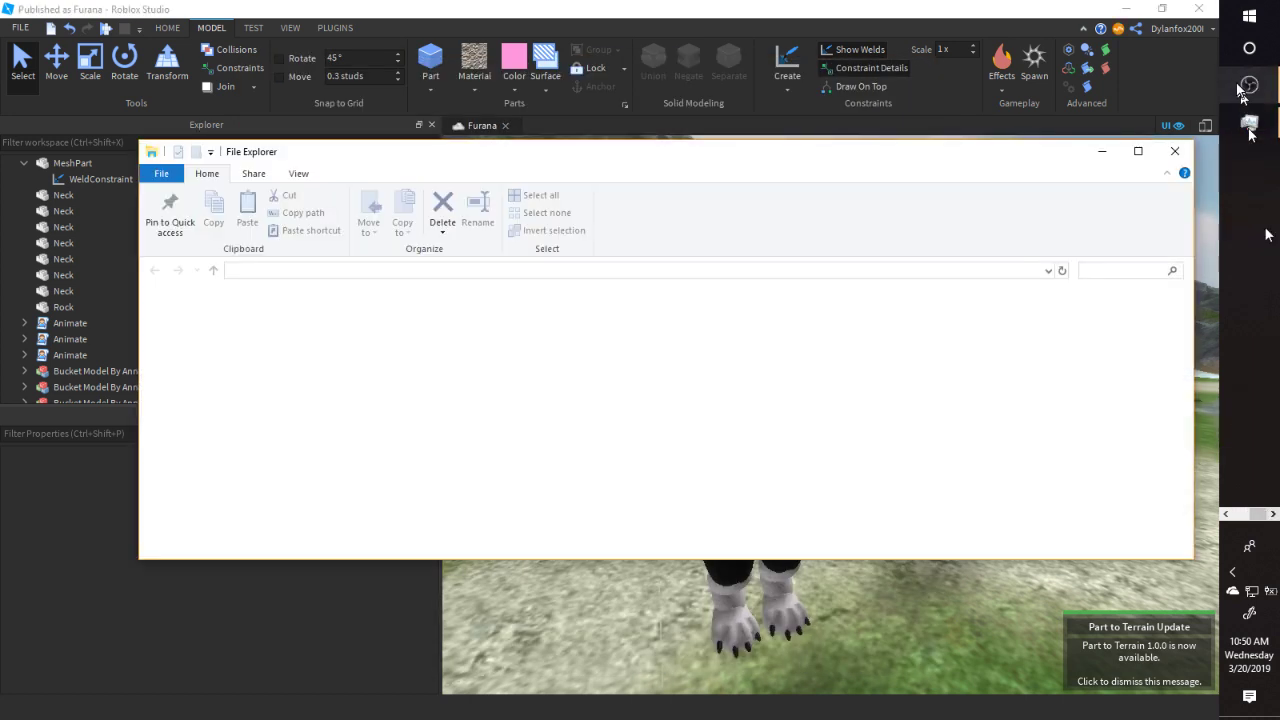
click(1245, 87)
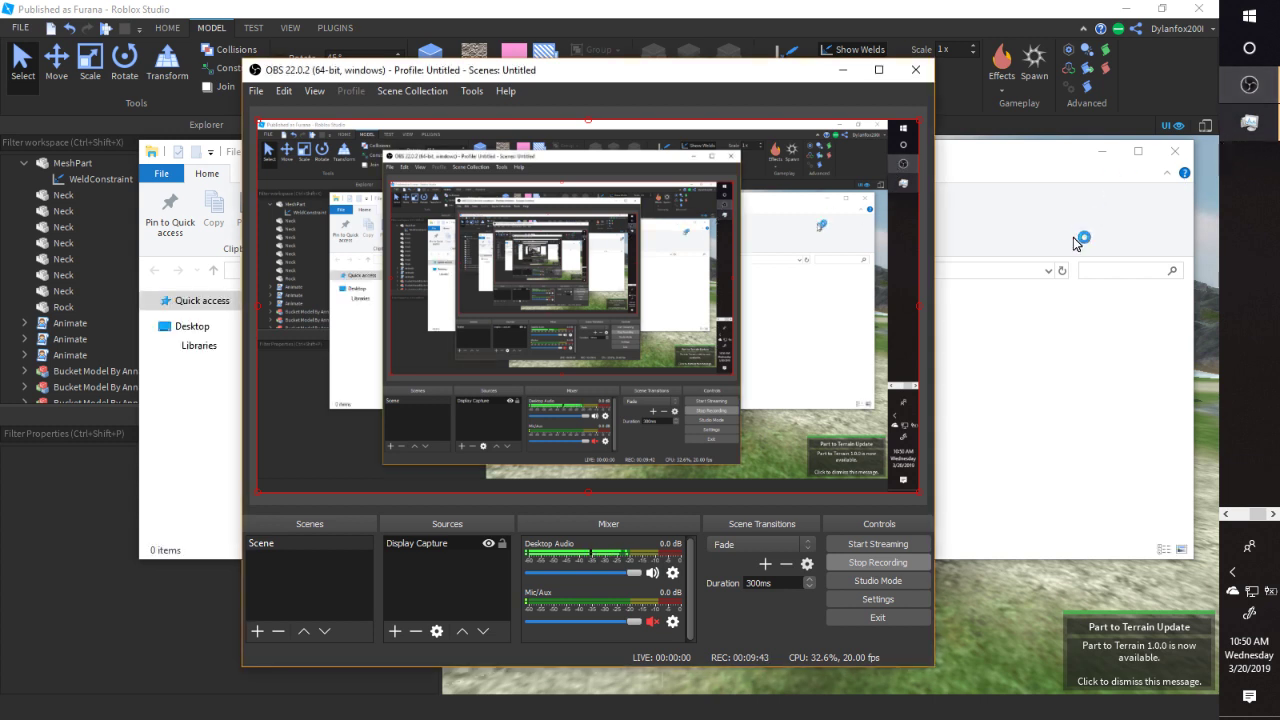
click(1013, 146)
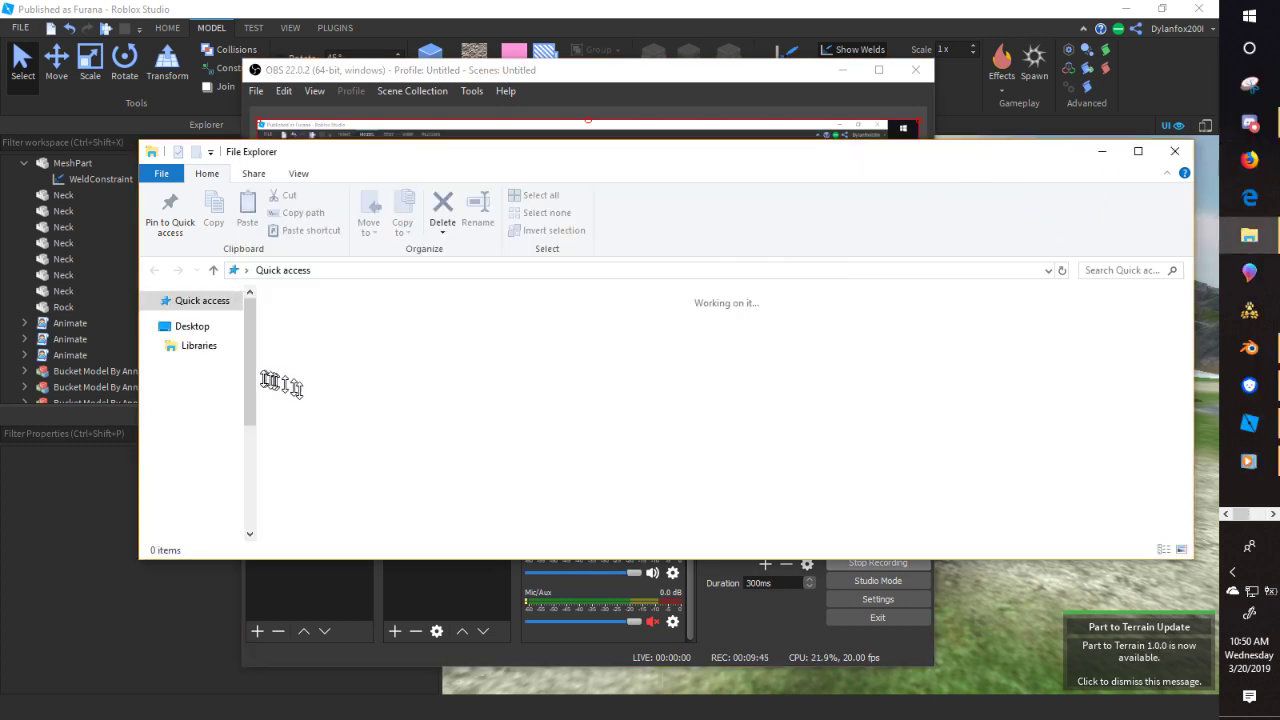
scroll(178, 430, down, 3)
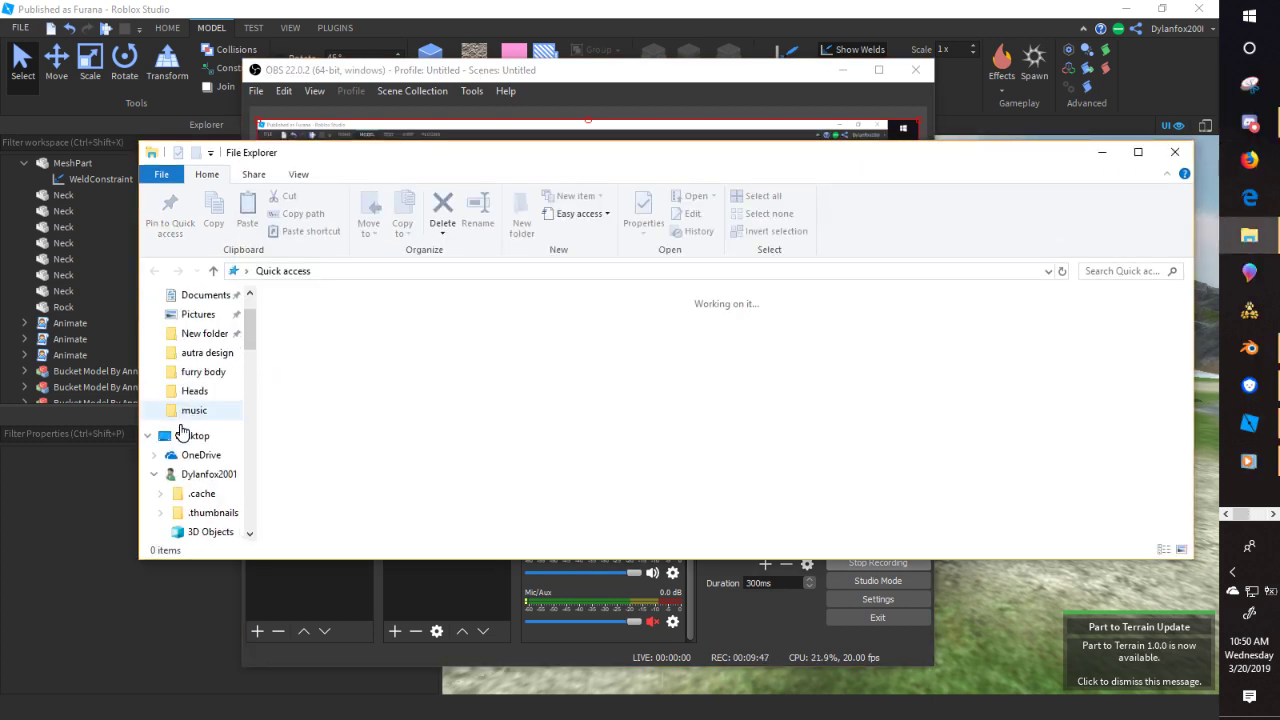
scroll(219, 376, down, 7)
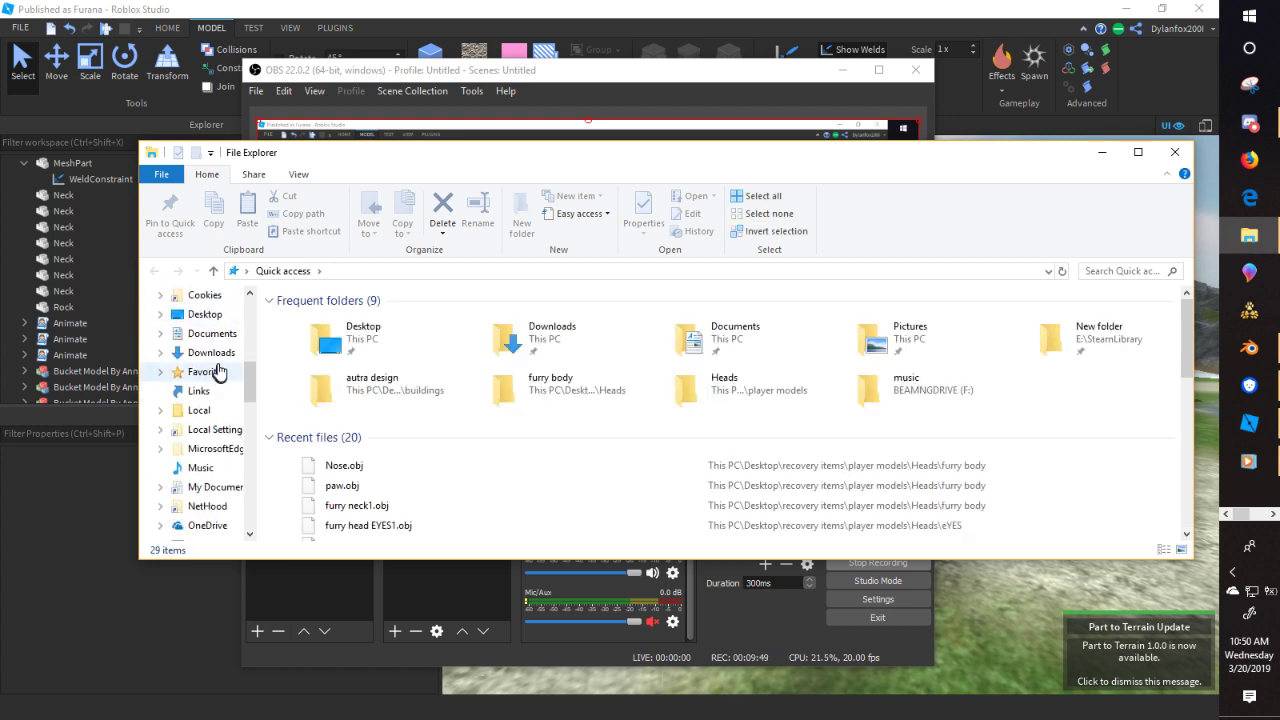
scroll(222, 370, down, 6)
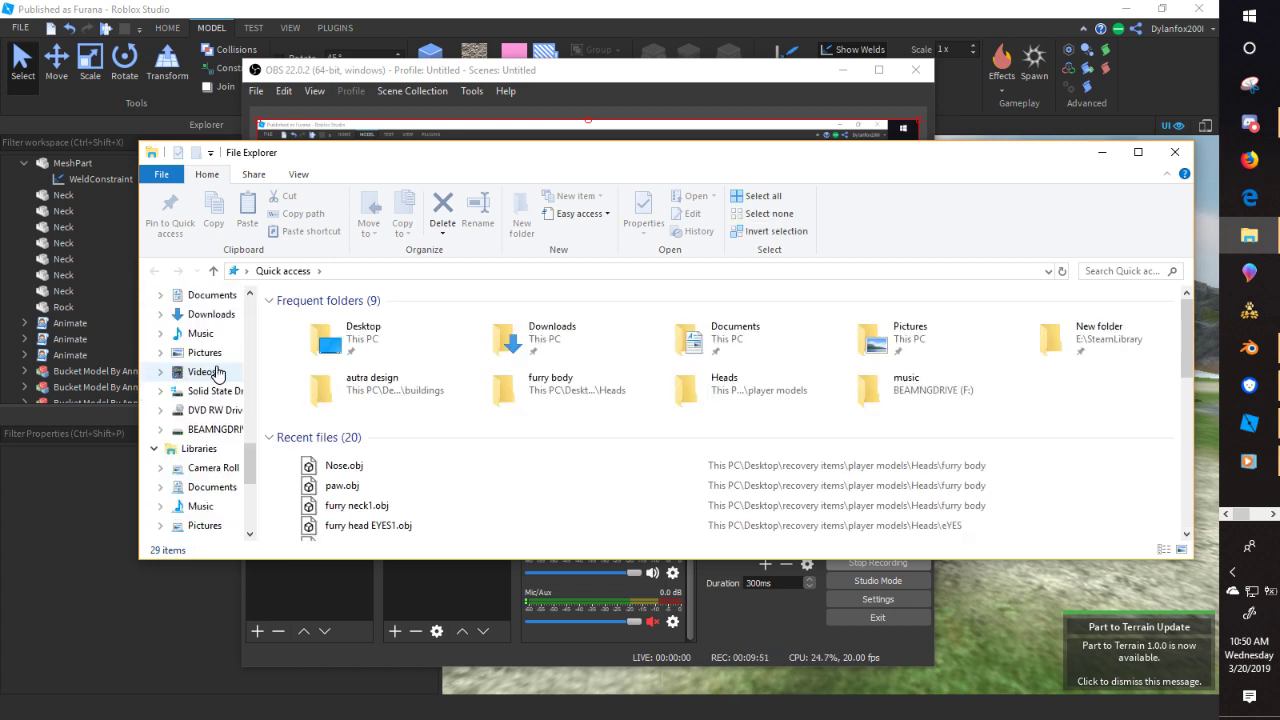
click(212, 372)
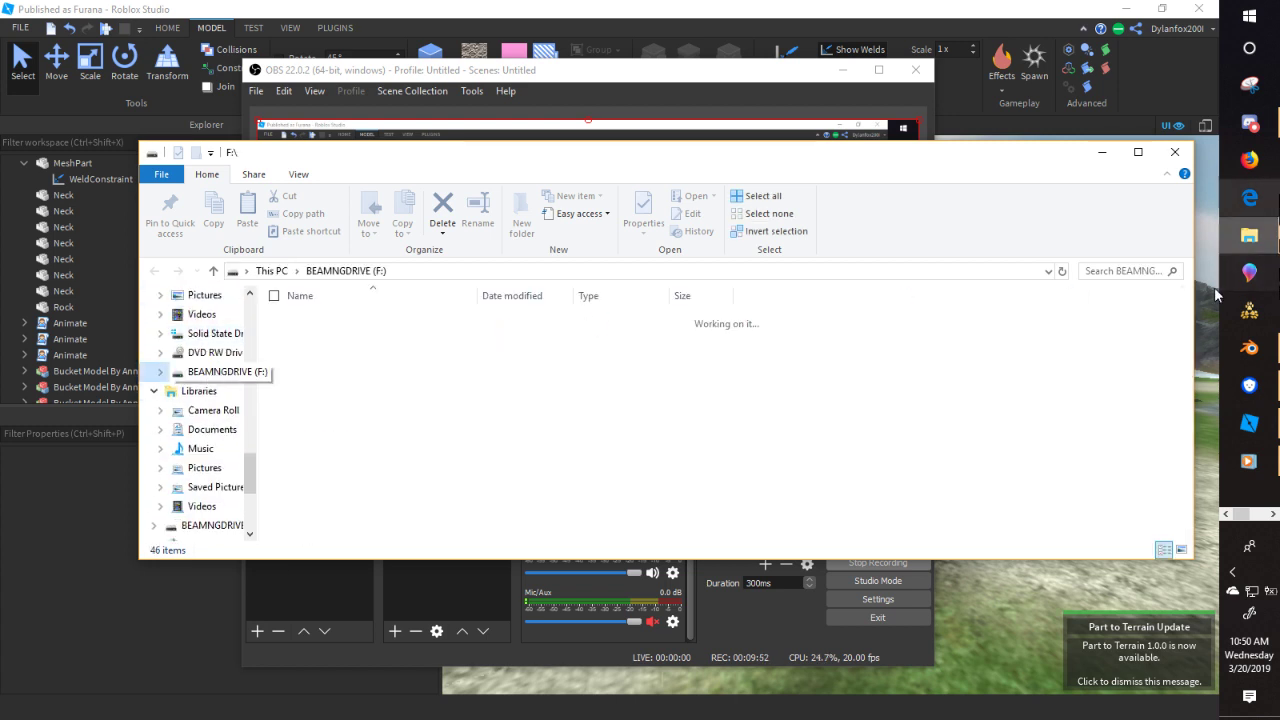
click(1252, 120)
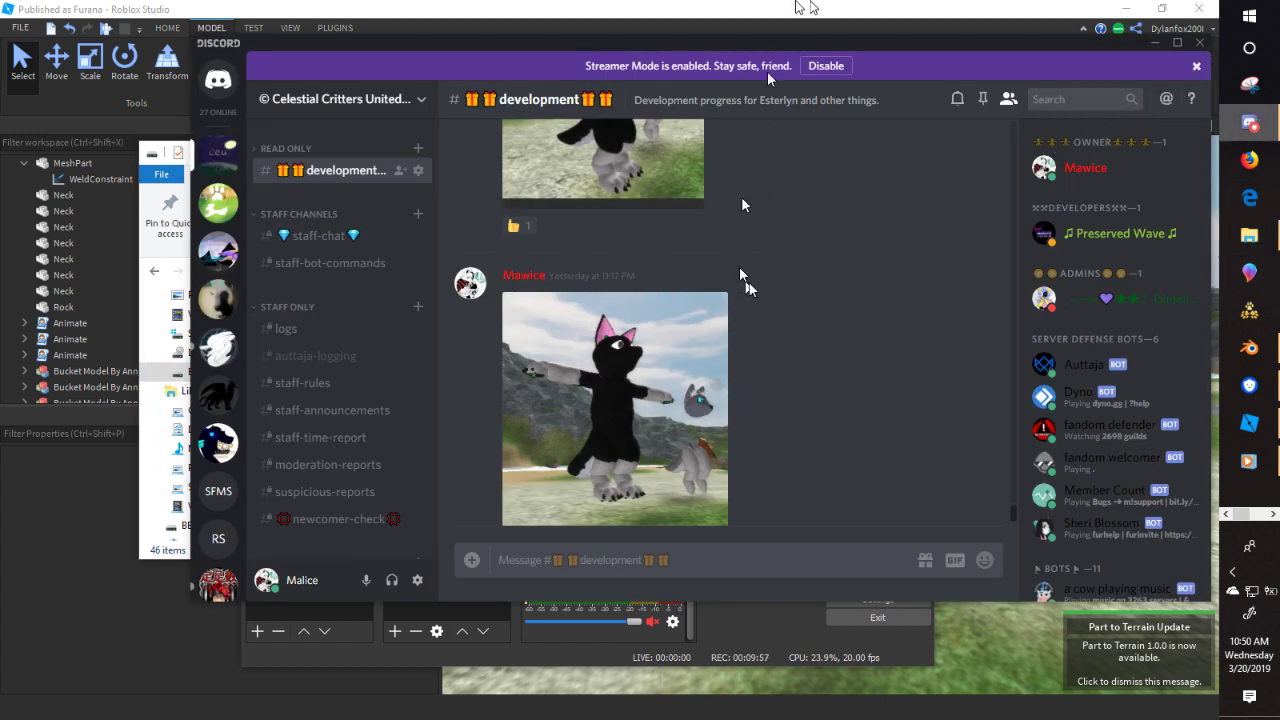
click(805, 8)
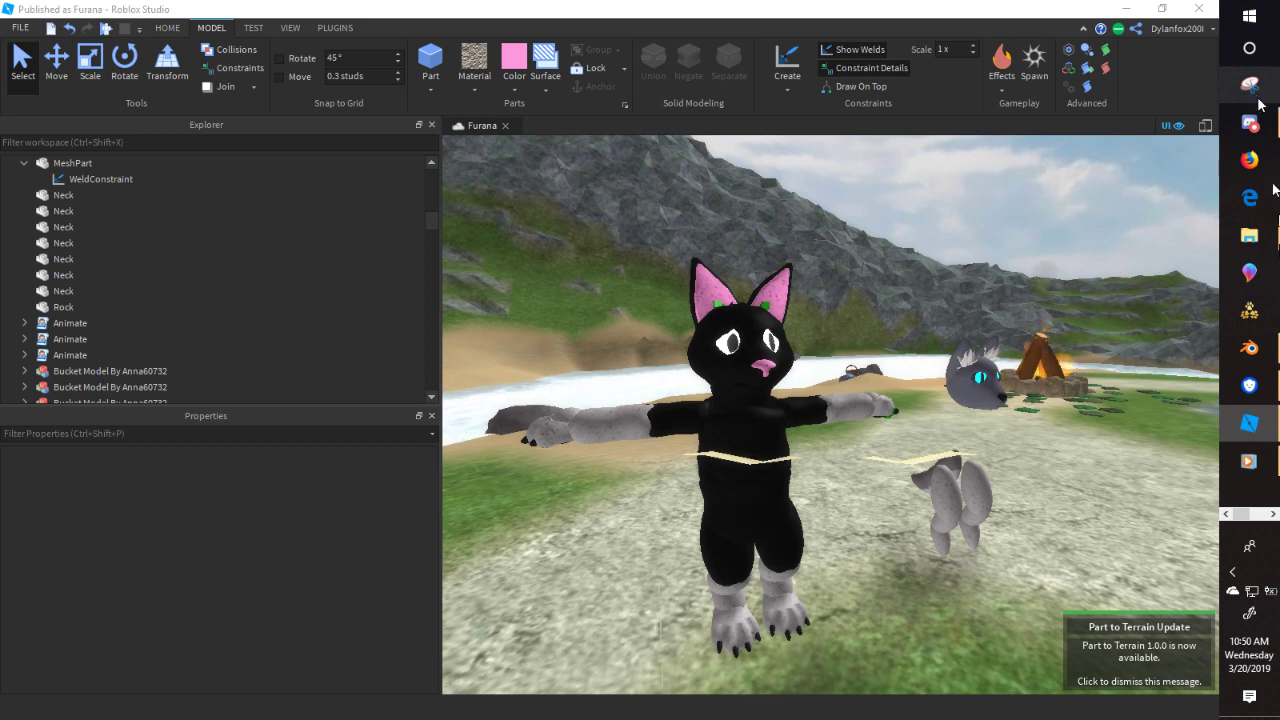
click(1273, 513)
click(1249, 86)
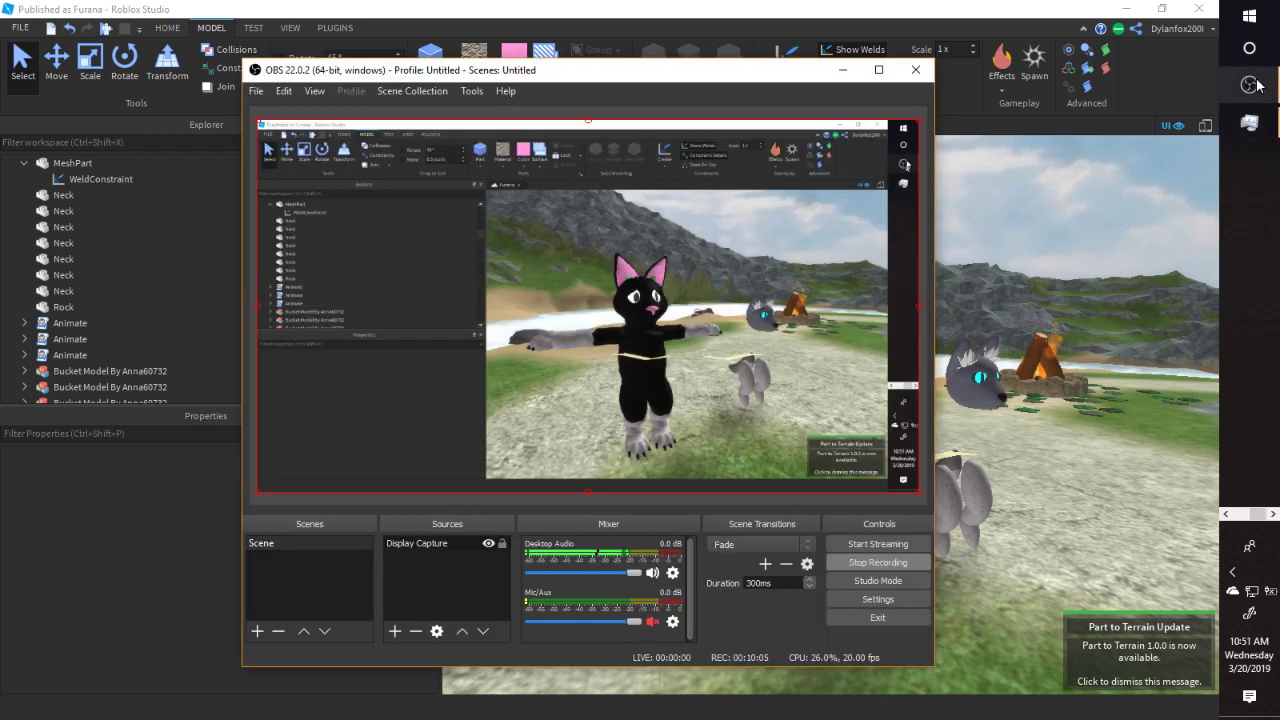
click(1122, 252)
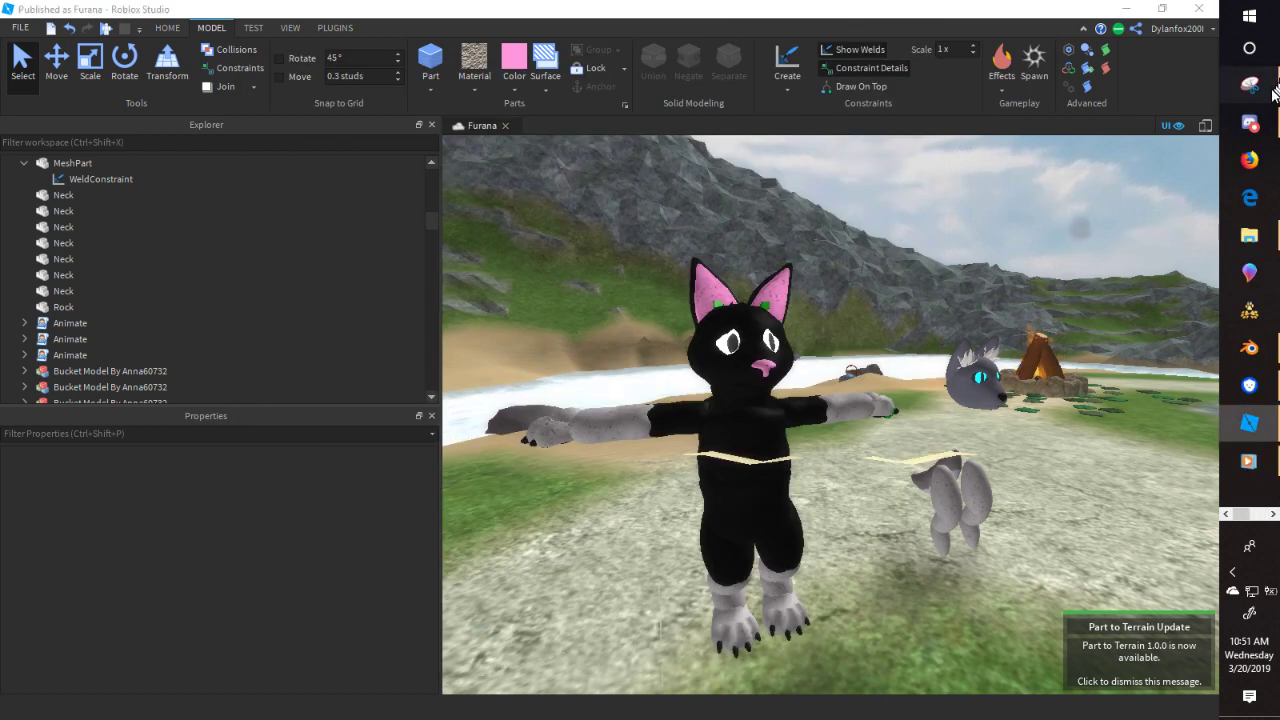
- Capture a rectangular Snipping Tool screenshot of the black character's head and shoulders
click(1250, 86)
click(762, 48)
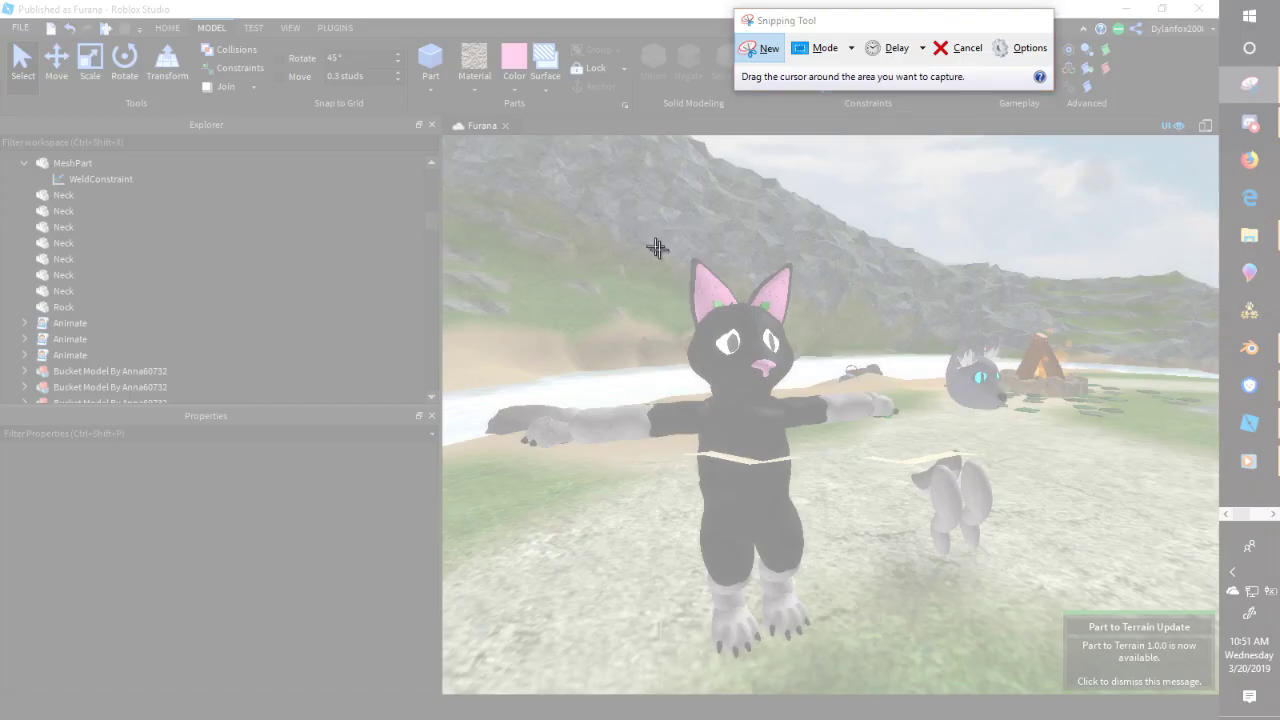
drag(656, 246, 818, 396)
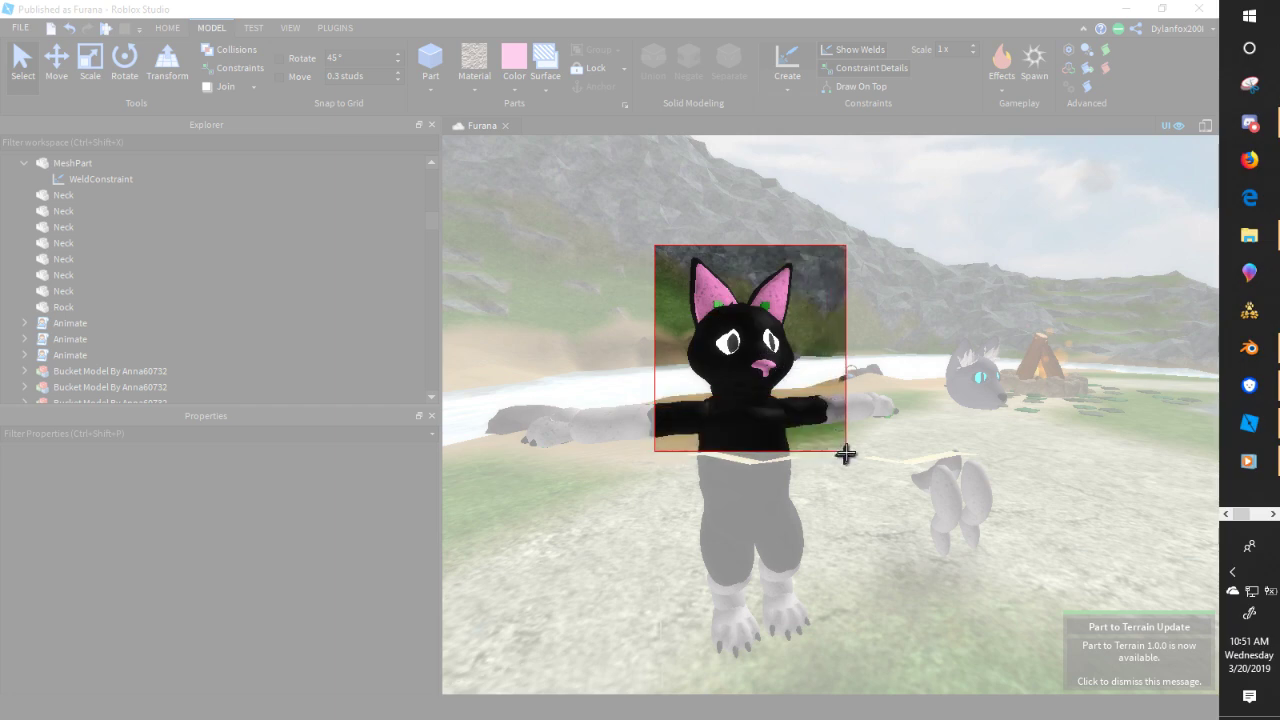
drag(846, 456, 833, 426)
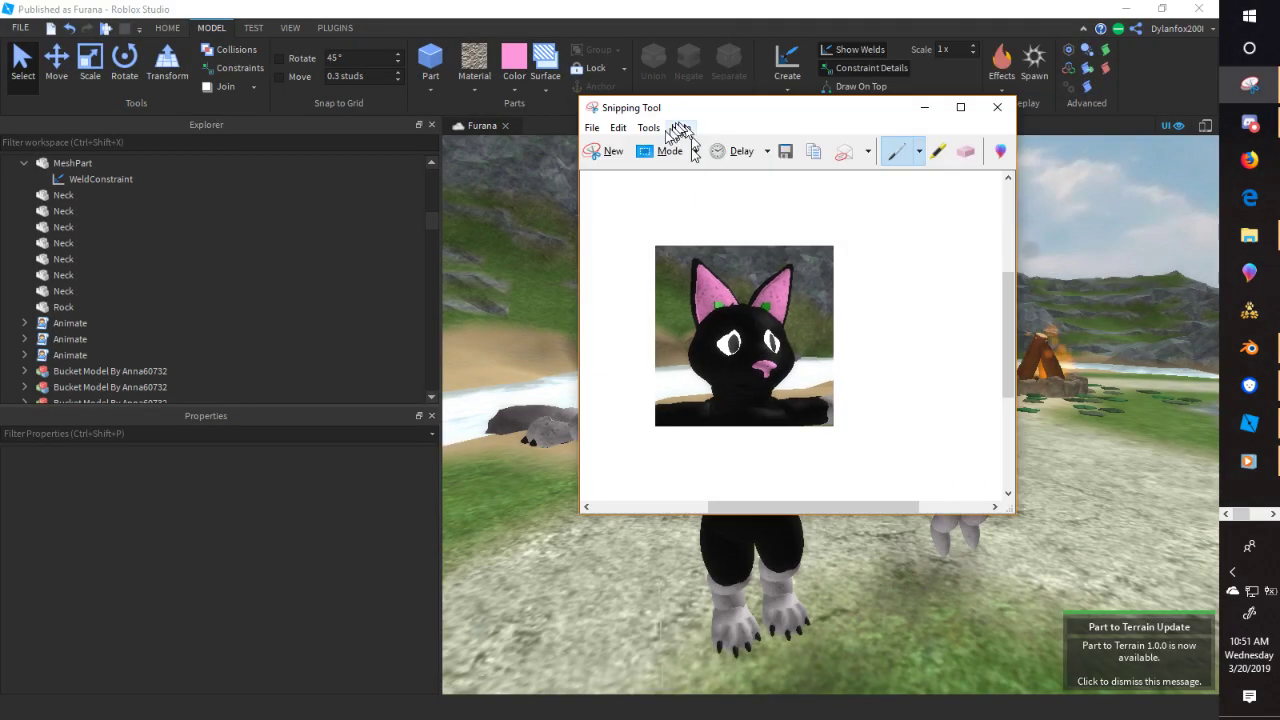
click(631, 149)
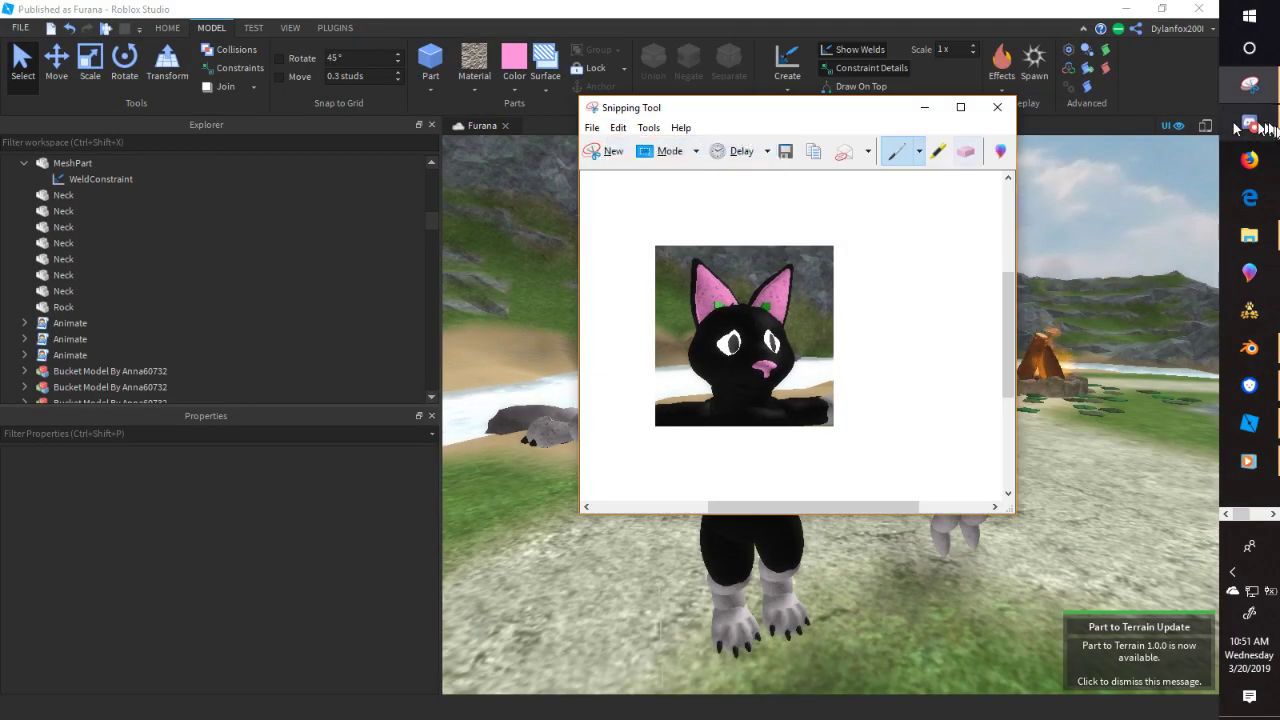
- Switch to Discord and post the screenshot in the development channel with the comment "dat nose tho"
click(1249, 122)
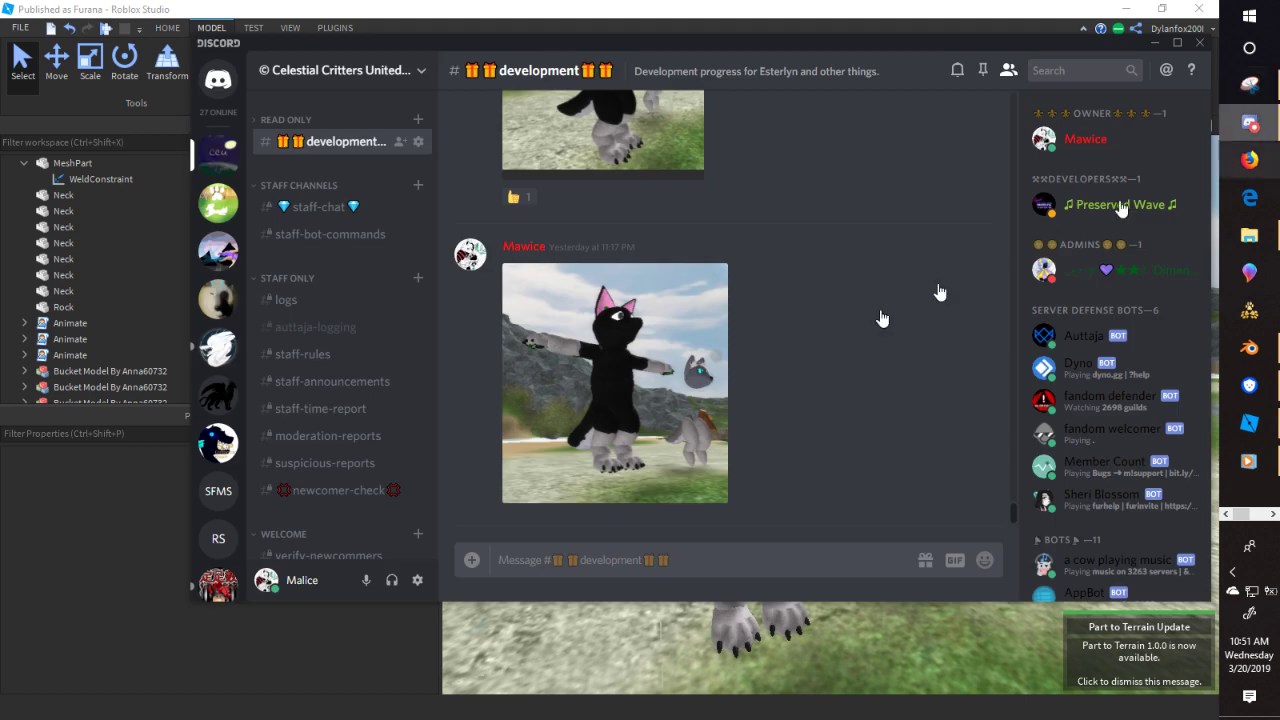
right_click(612, 552)
click(618, 541)
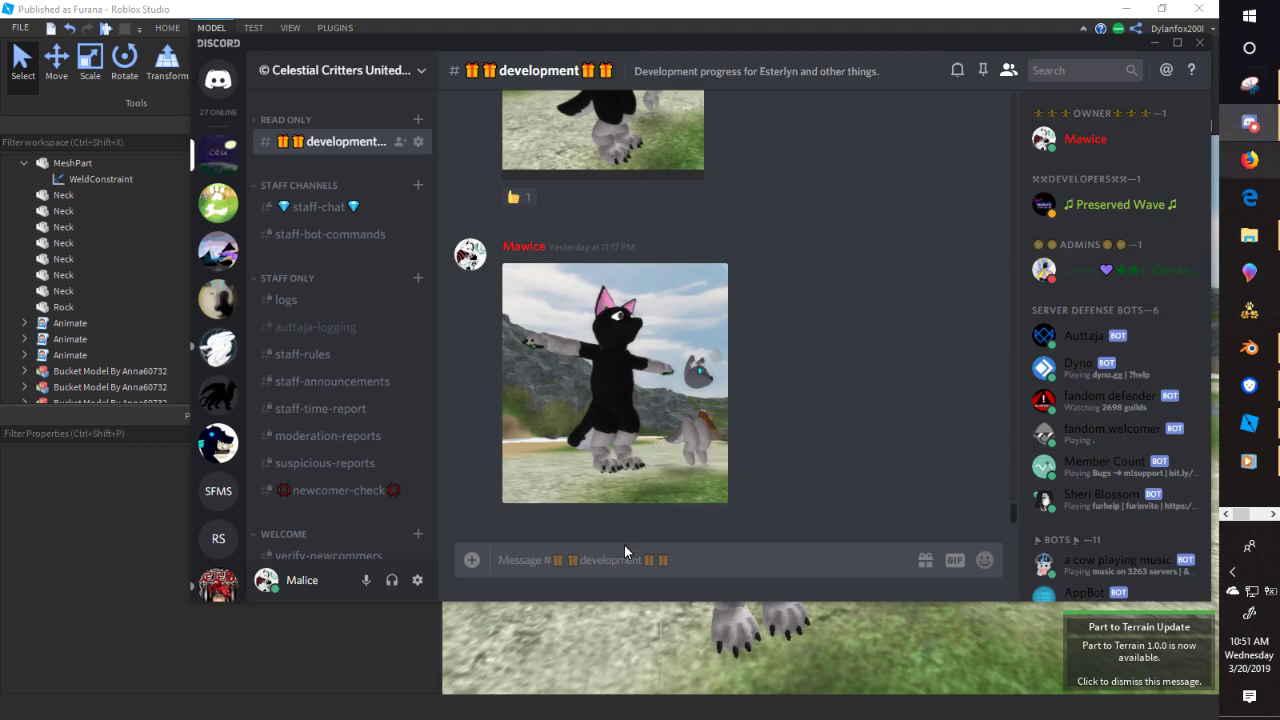
text(dat n)
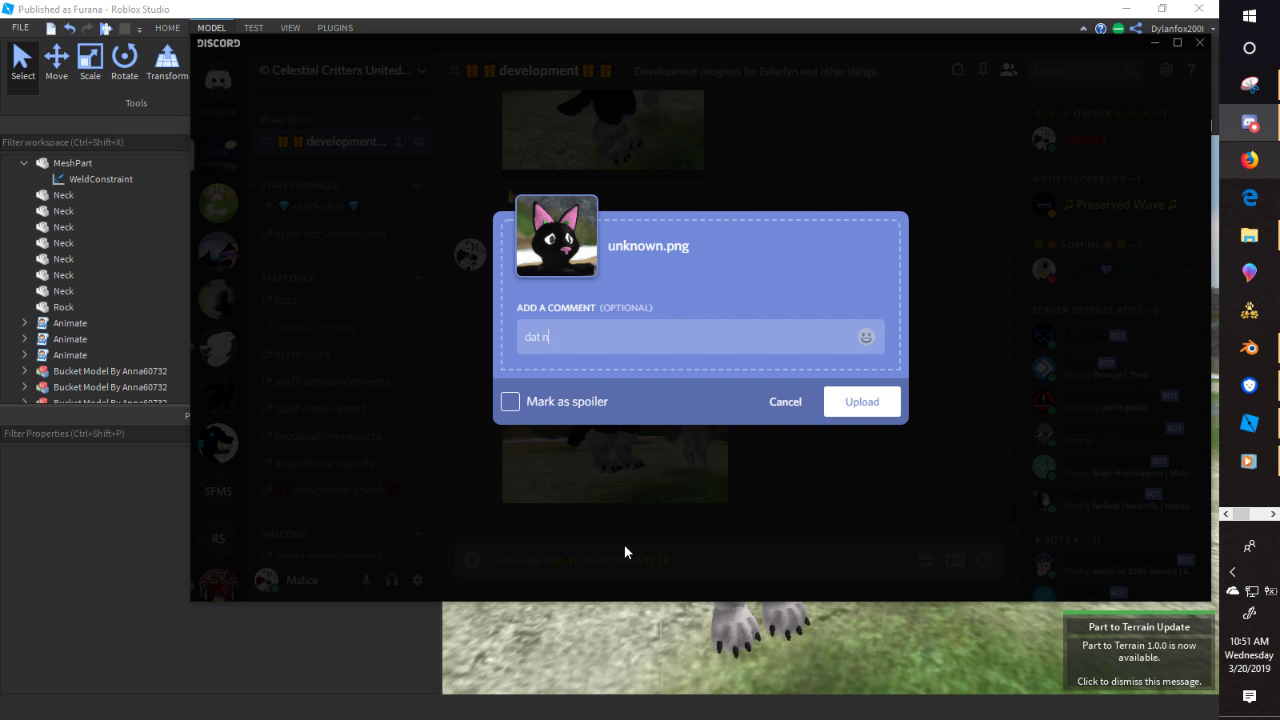
text(ose tho)
key(Return)
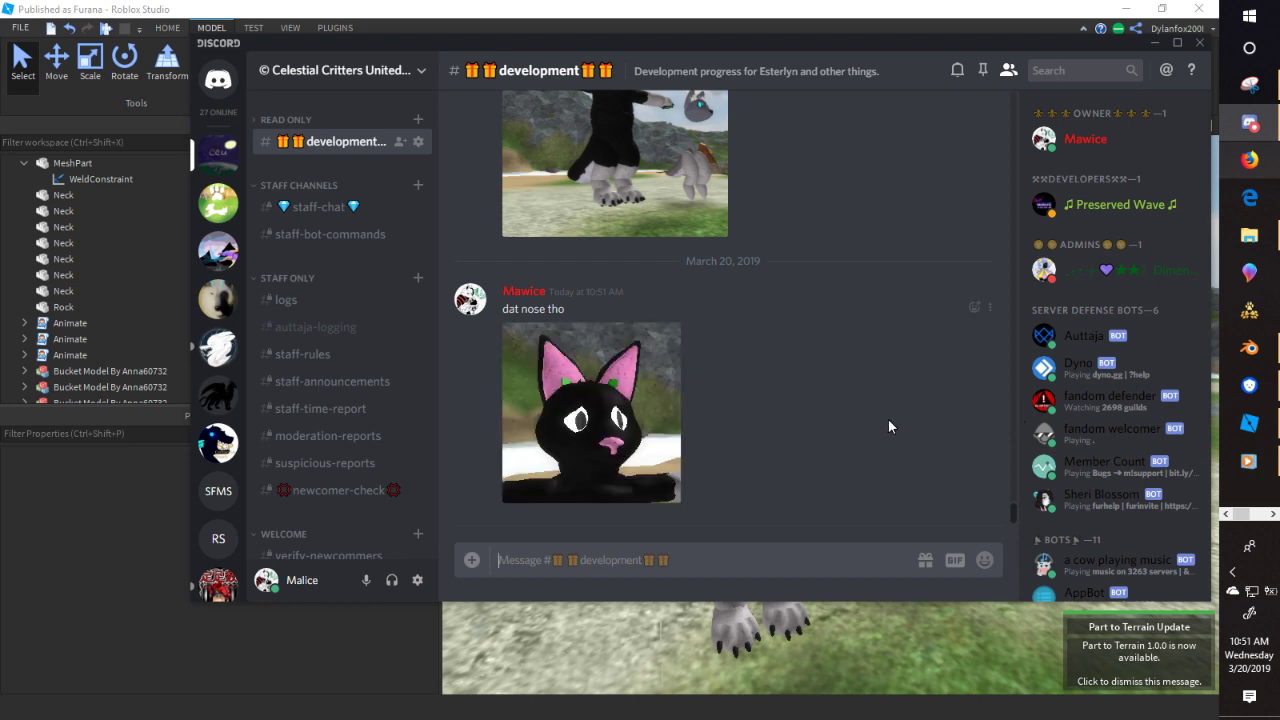
- Switch back to Roblox Studio and duplicate the Fur2 mesh from the grey wolf's head
click(598, 613)
key(a)
mouse_move(623, 508)
right_down()
mouse_move(638, 508)
mouse_move(609, 515)
mouse_move(623, 515)
right_up()
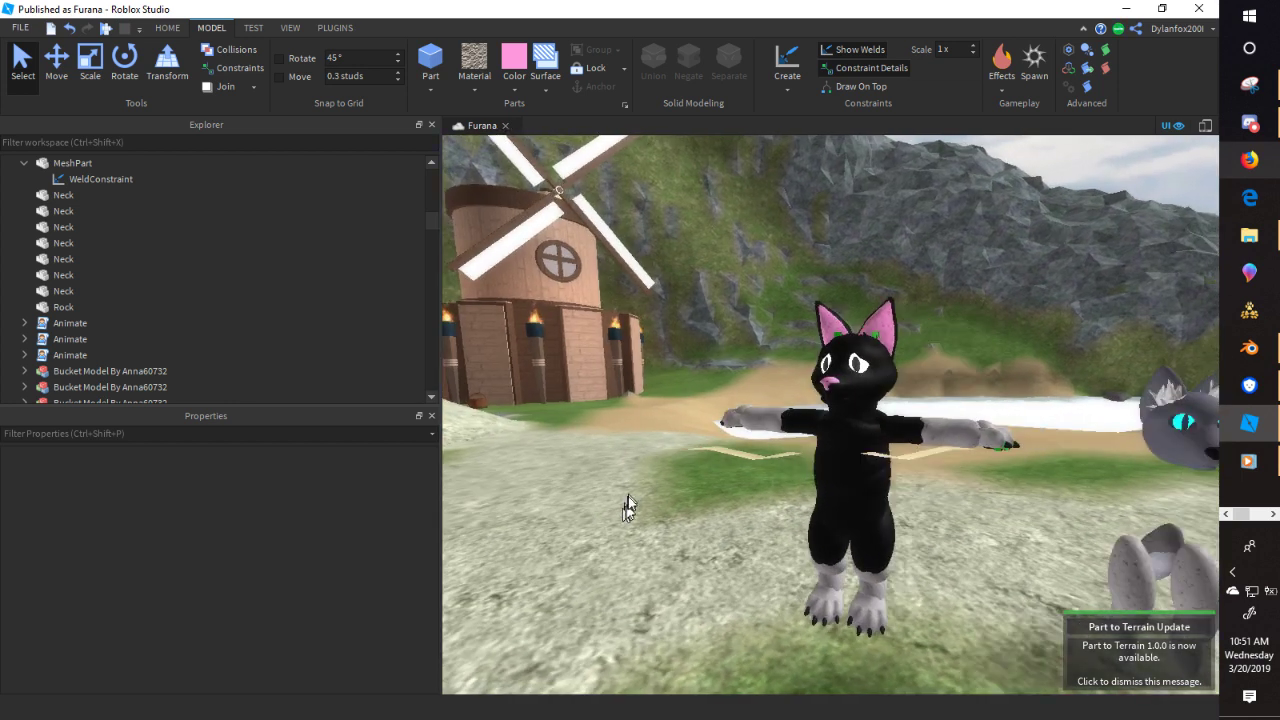
scroll(626, 497, up, 5)
scroll(625, 498, down, 4)
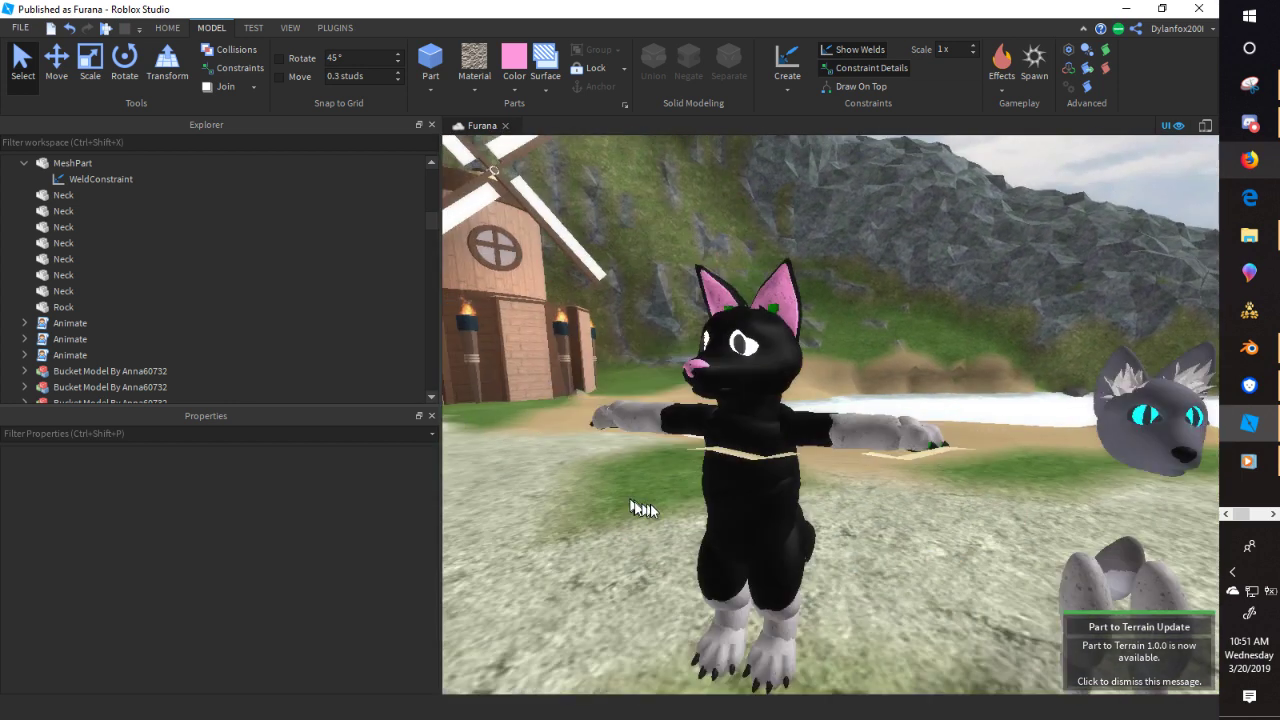
click(1128, 384)
right_drag(931, 388, 912, 388)
right_click(112, 386)
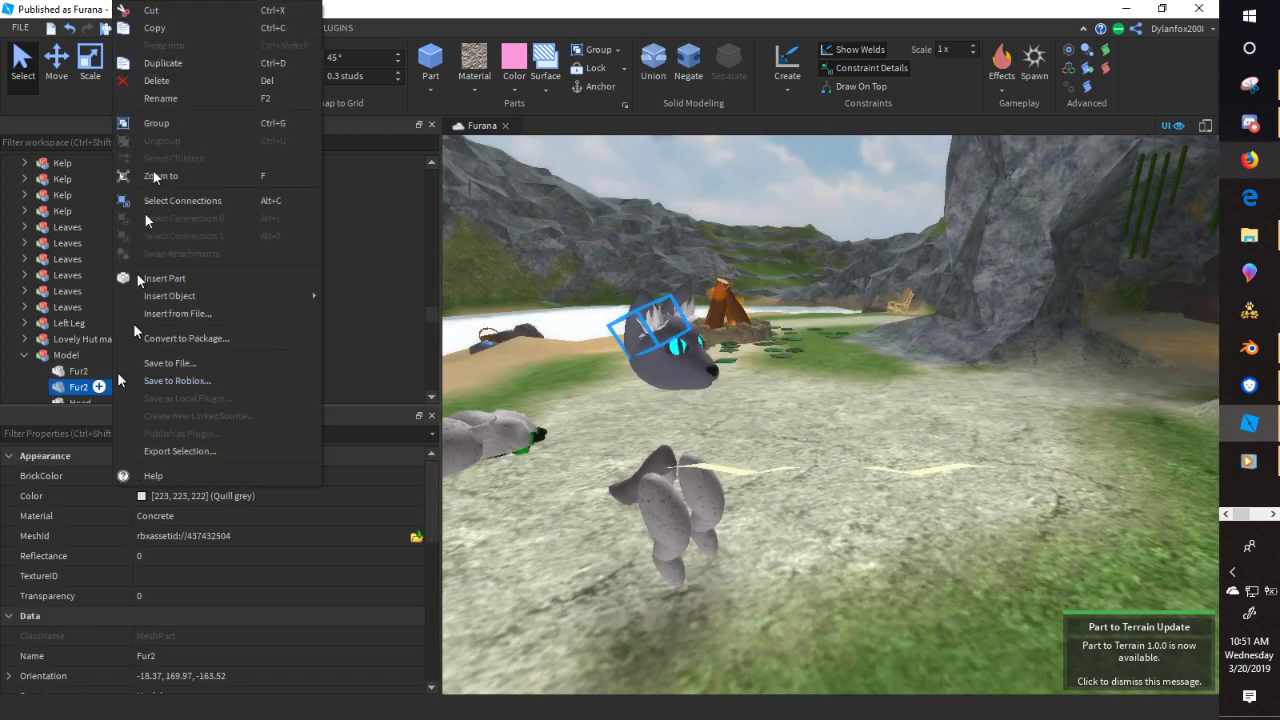
click(190, 63)
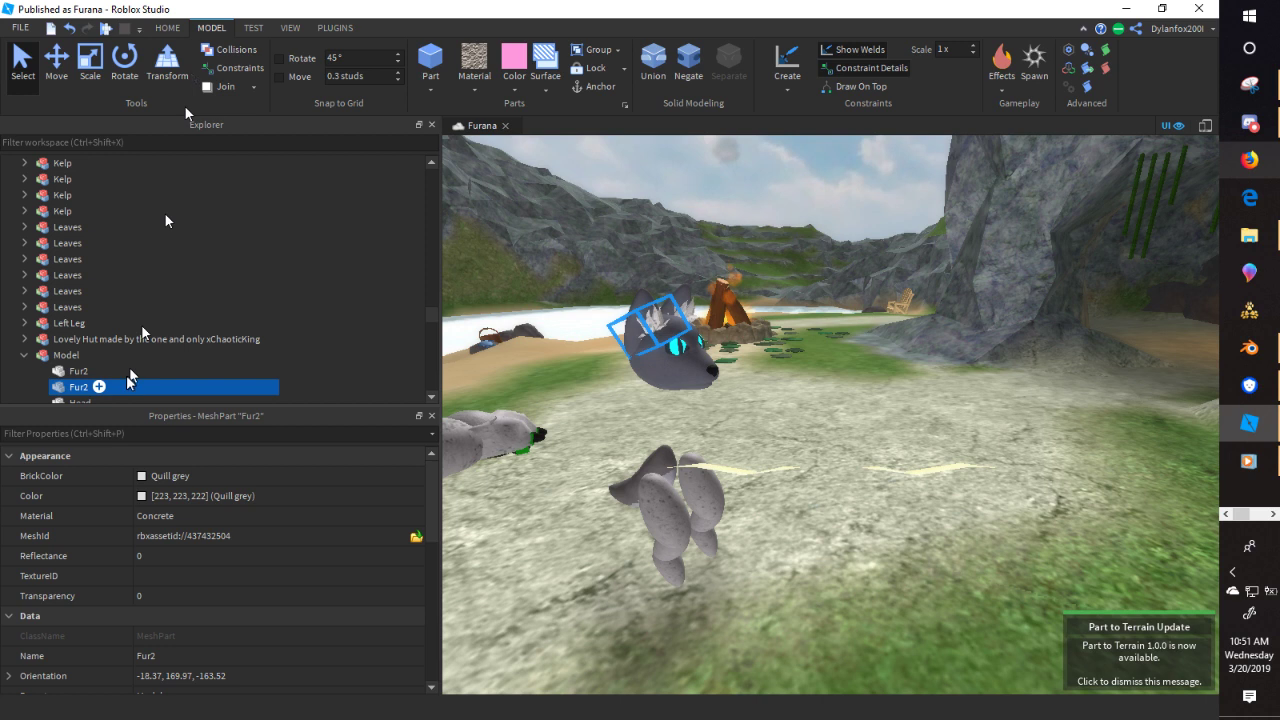
- Rename the duplicated fur mesh ChestFur and move it out of Model into Camera under Workspace
right_click(84, 380)
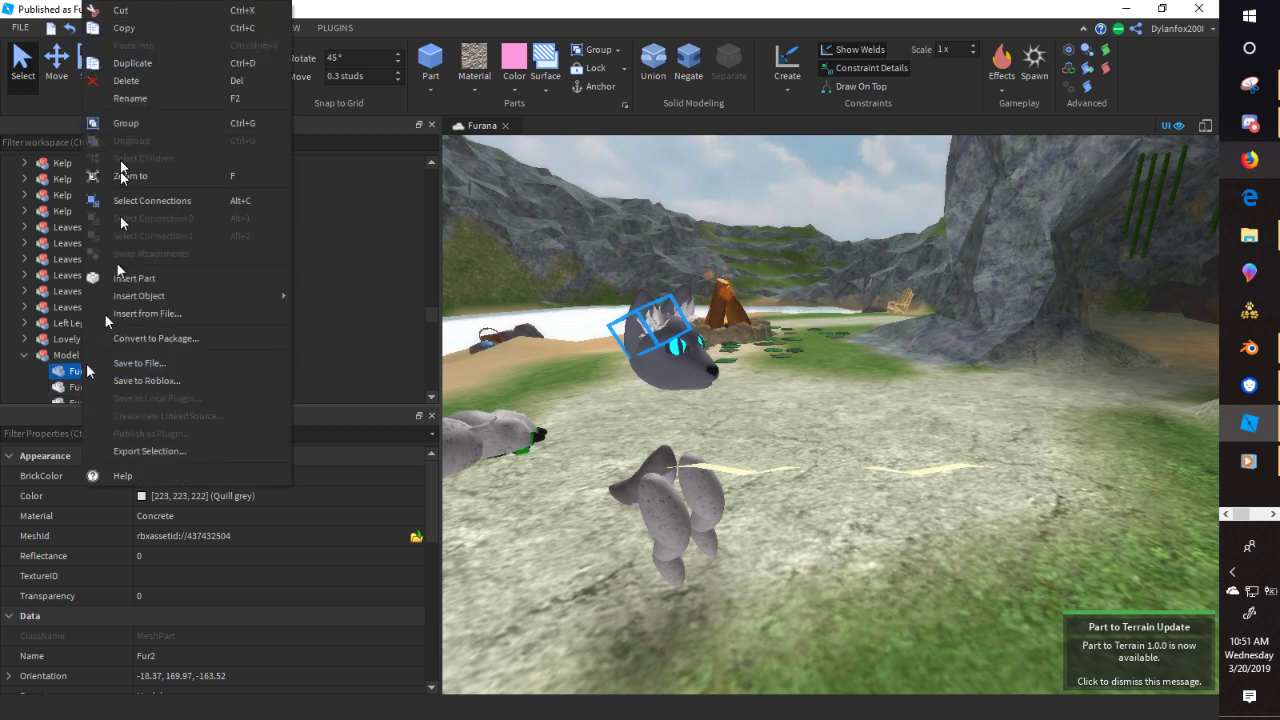
click(137, 104)
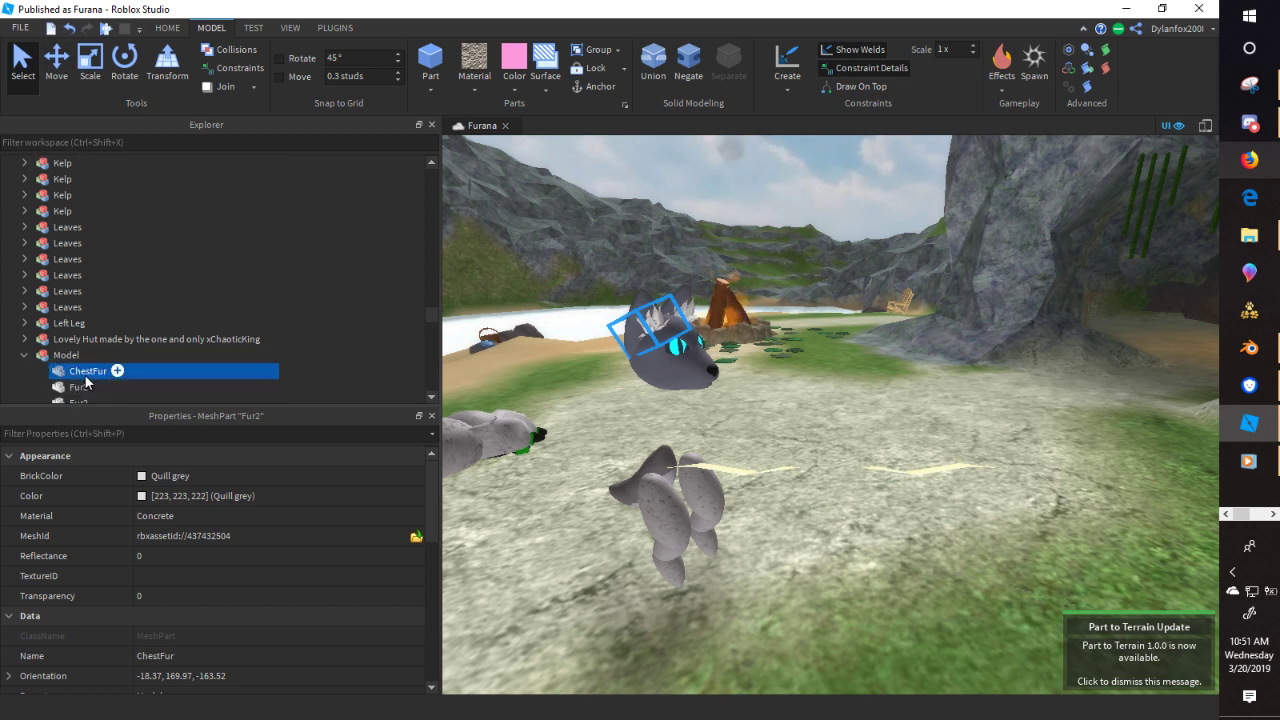
drag(85, 371, 120, 181)
- Place ChestFur on the ground near the grey wolf and rotate it to a Y orientation of about -173.38
drag(890, 646, 827, 628)
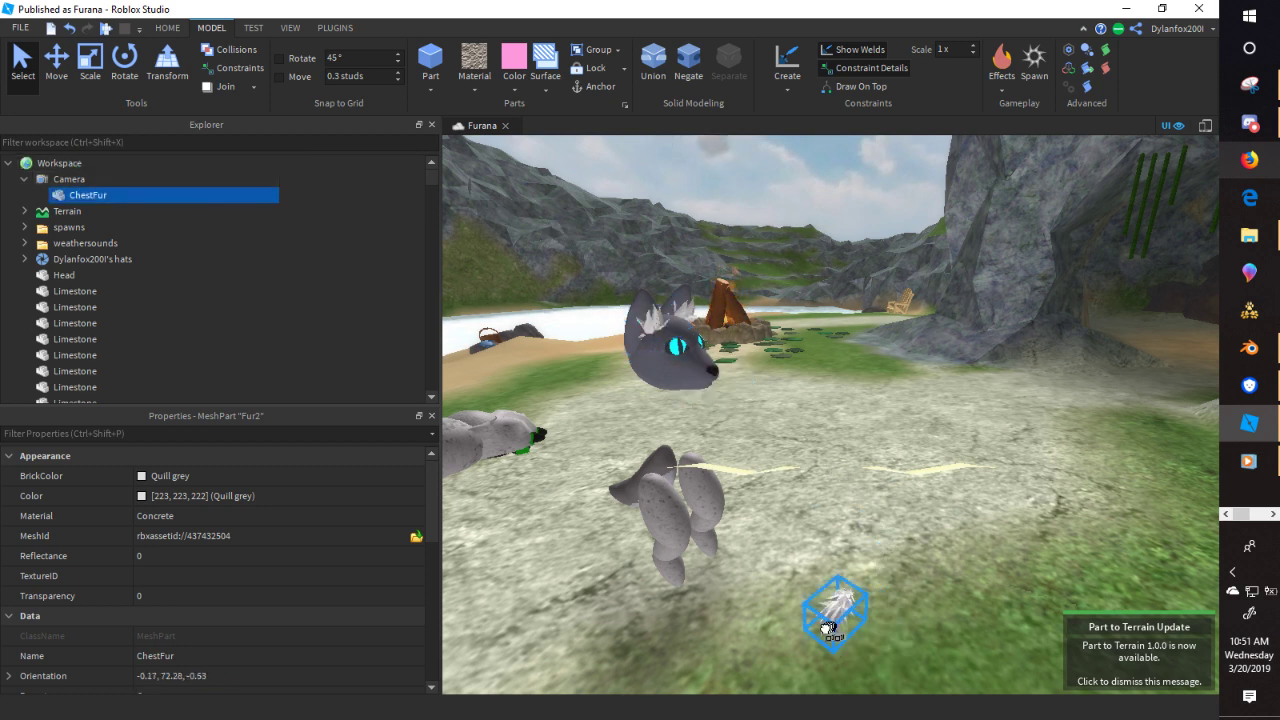
right_drag(926, 598, 918, 592)
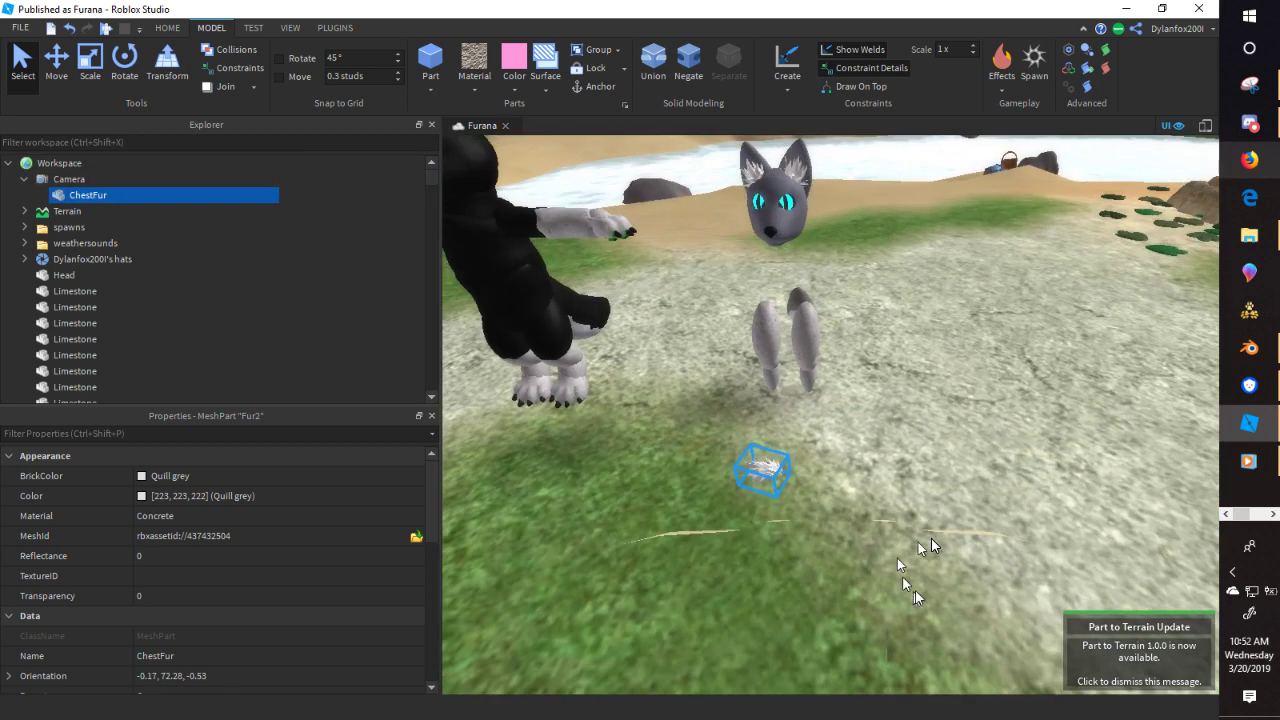
click(122, 60)
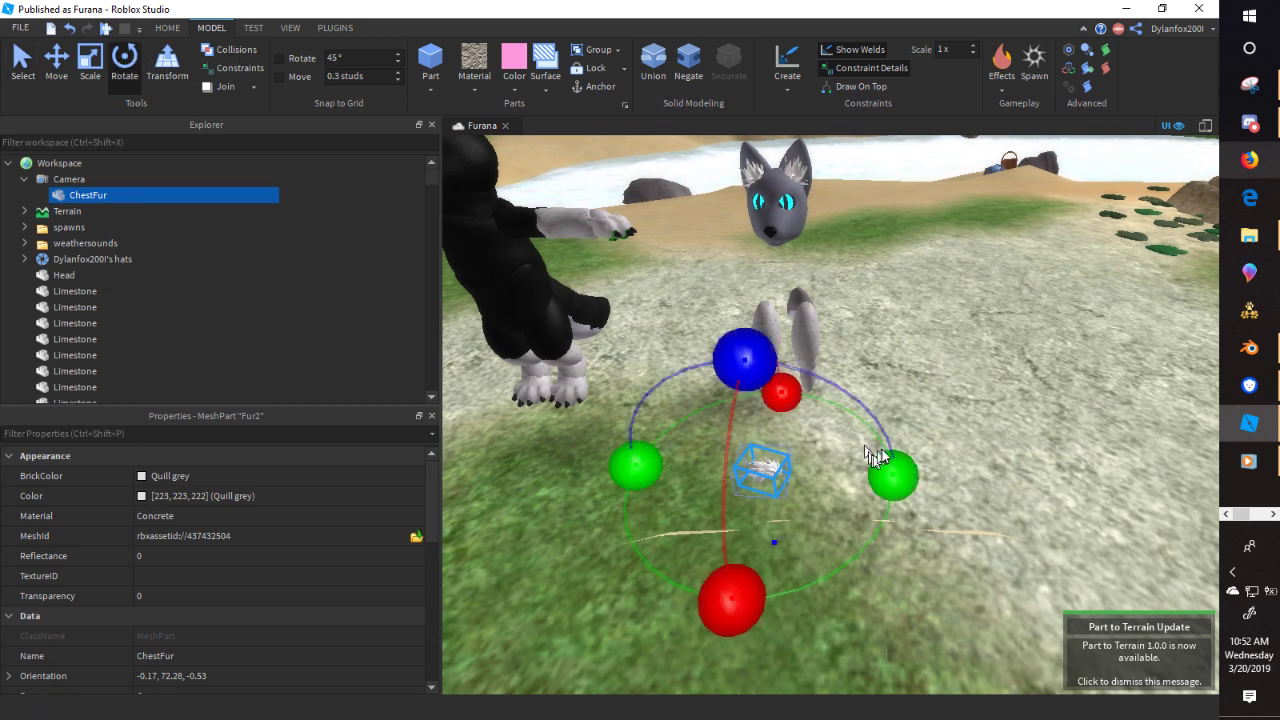
drag(755, 358, 732, 368)
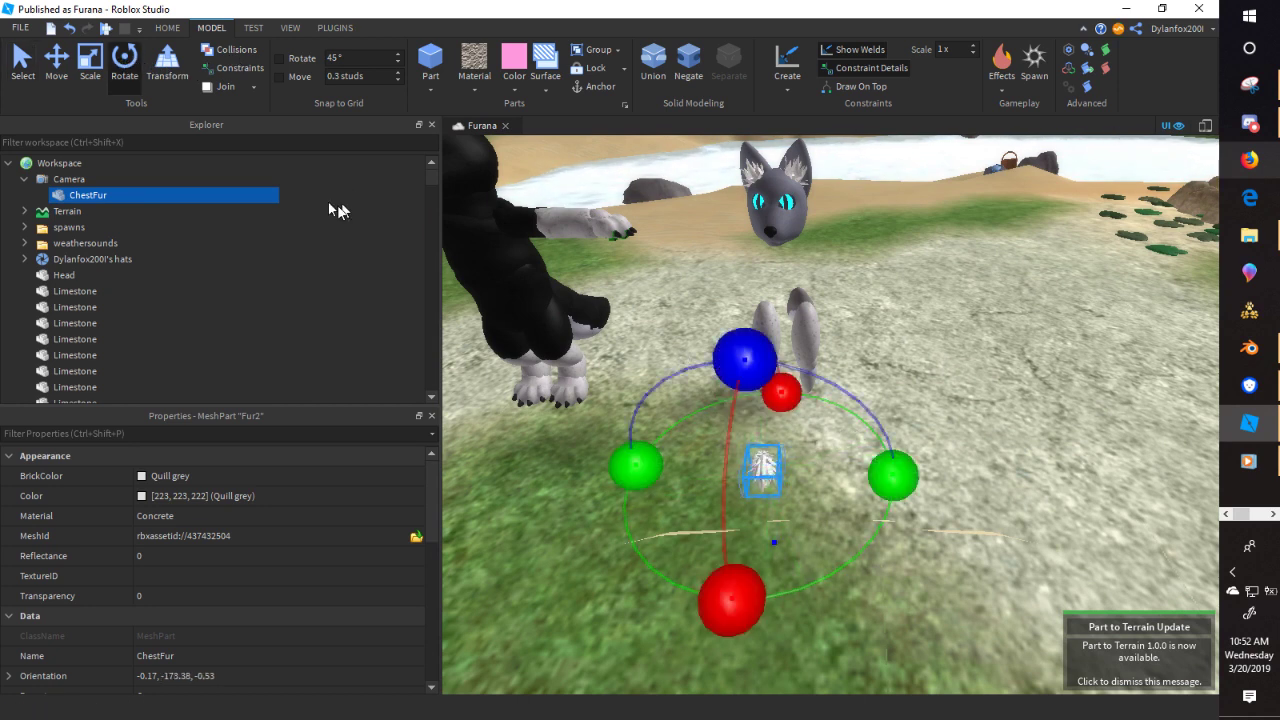
- Move ChestFur beside the black character's torso and tilt it to an X orientation of about 56.89
drag(762, 478, 486, 274)
key(a)
right_drag(588, 346, 588, 346)
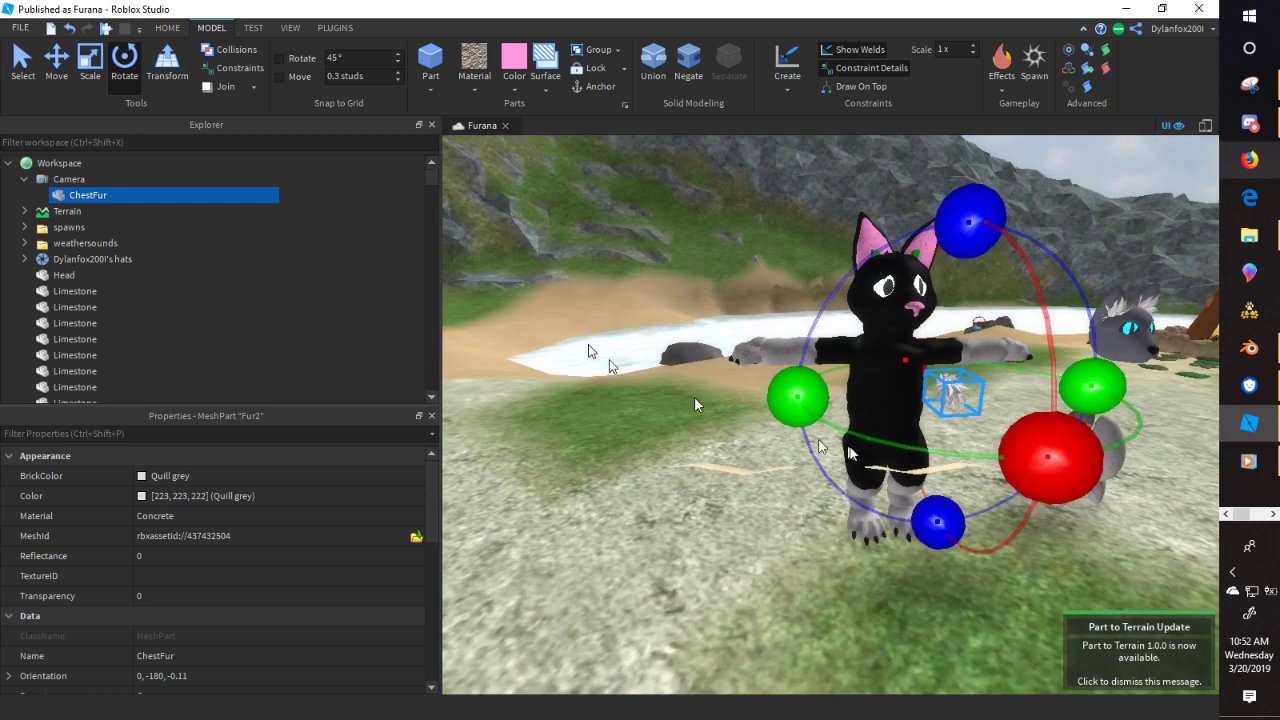
key(w)
right_drag(850, 453, 849, 457)
drag(1162, 451, 1033, 540)
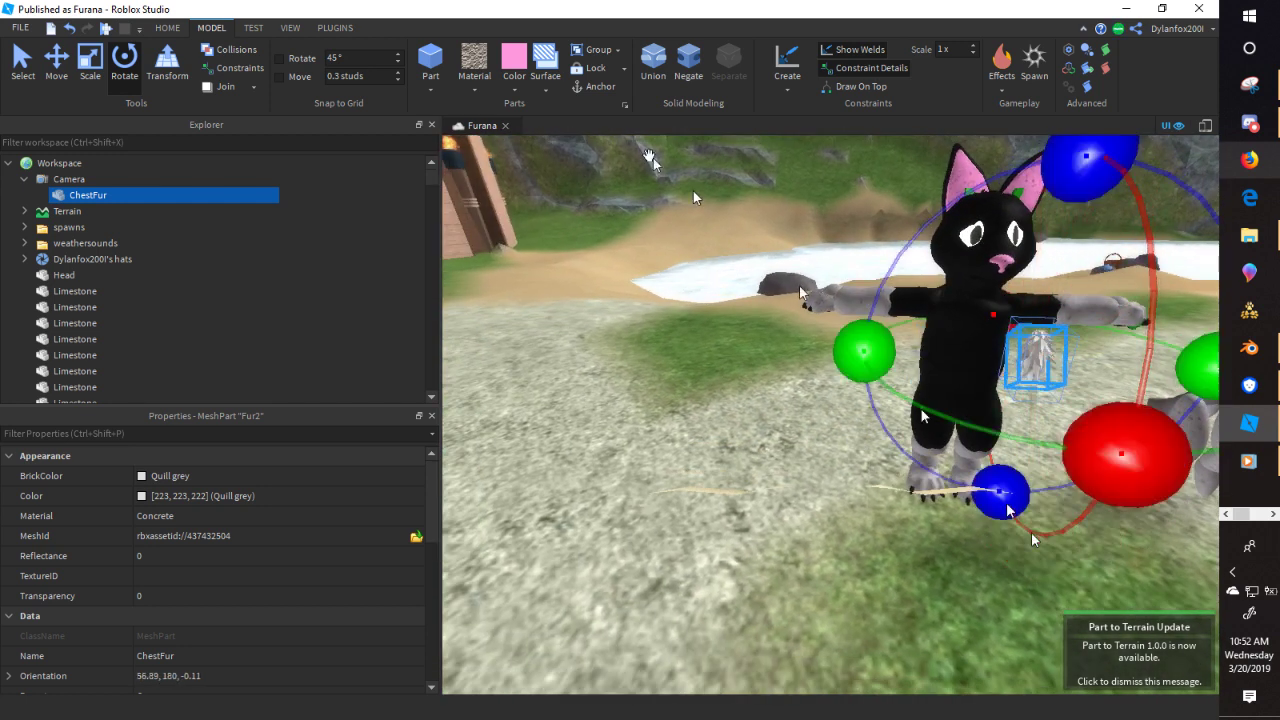
- Shift ChestFur sideways along its red axis until it sits on the black character's chest
click(515, 89)
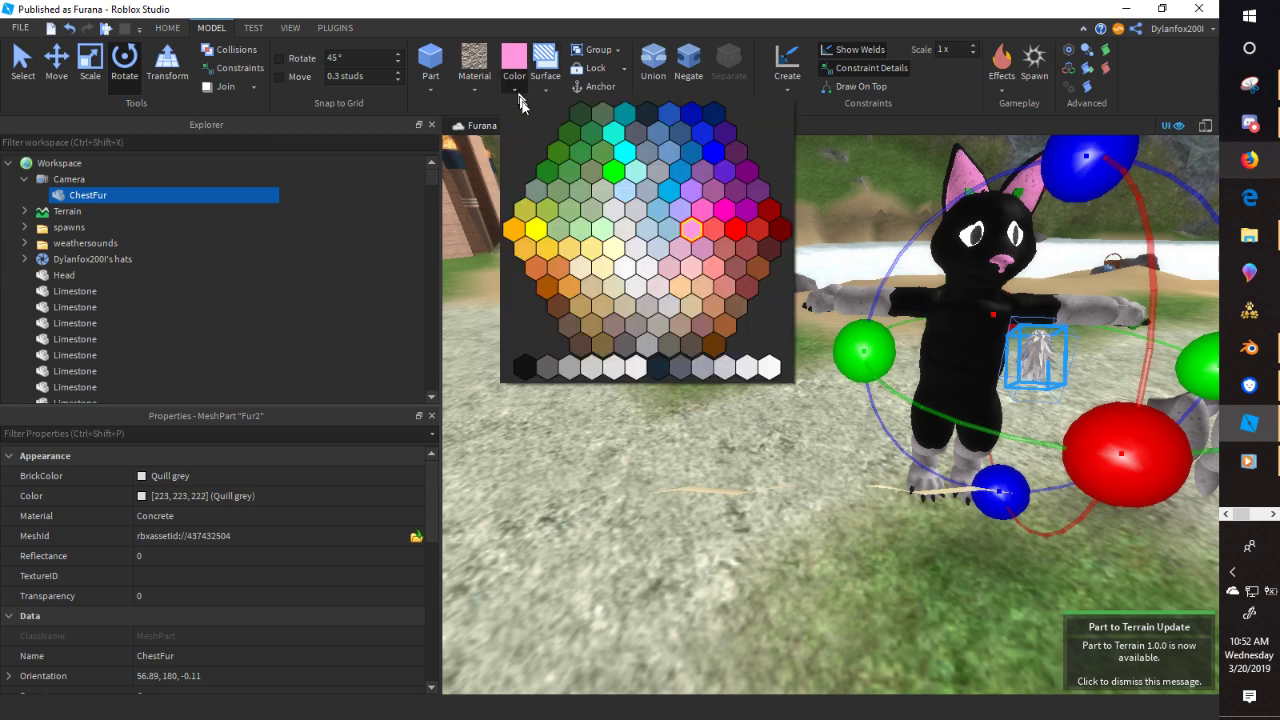
click(54, 71)
click(47, 84)
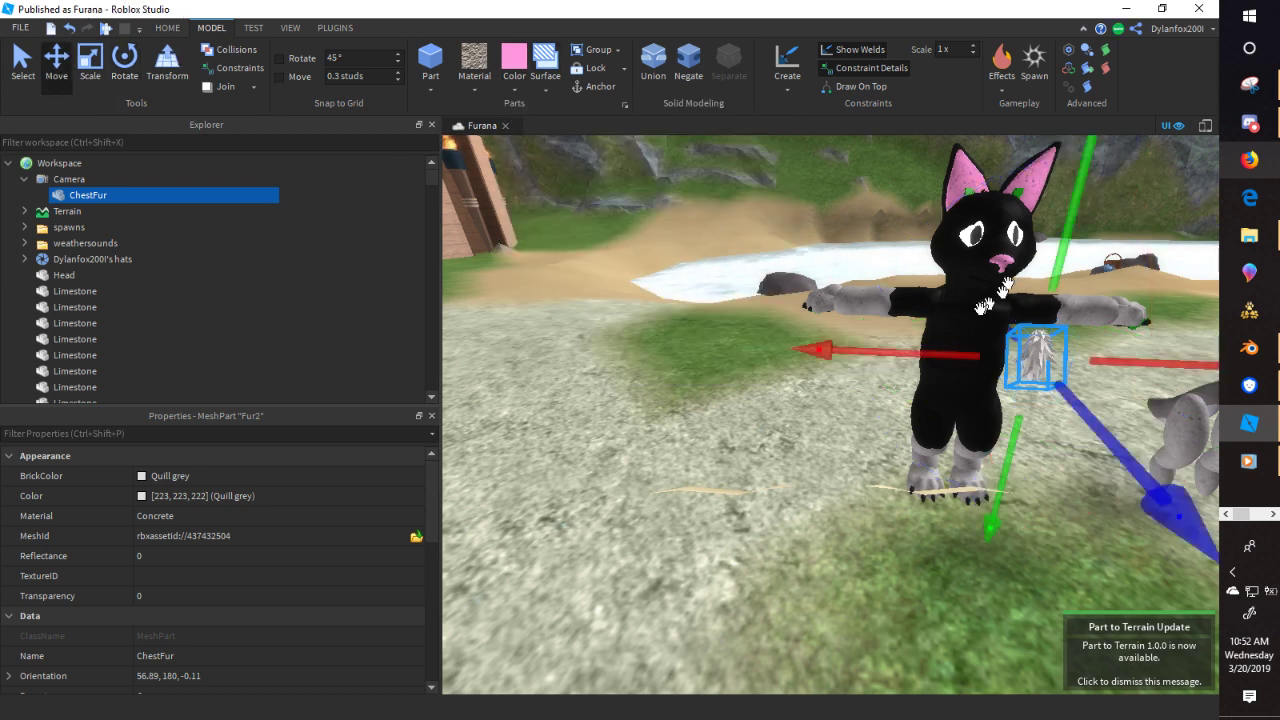
drag(957, 355, 908, 359)
key(a)
right_drag(908, 359, 916, 361)
drag(1132, 372, 1070, 376)
right_drag(1070, 376, 1076, 380)
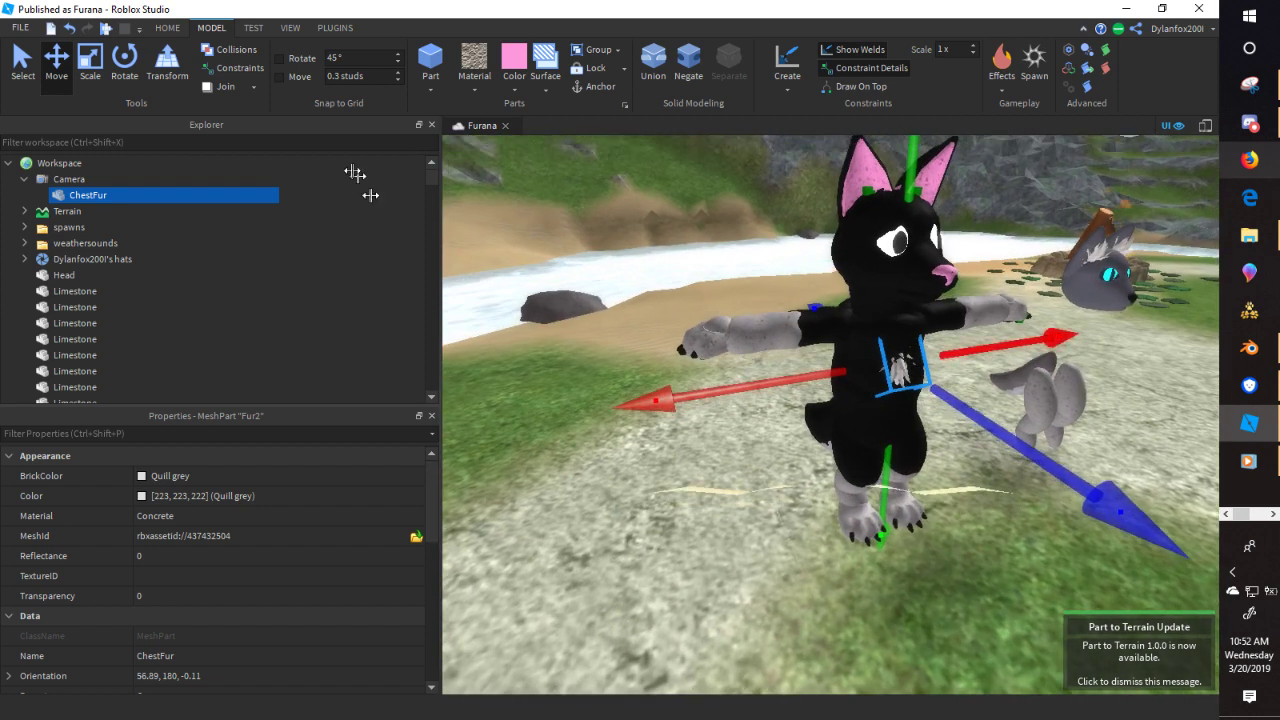
- Scale ChestFur up and widen it so it covers the front of the black character's chest
click(99, 75)
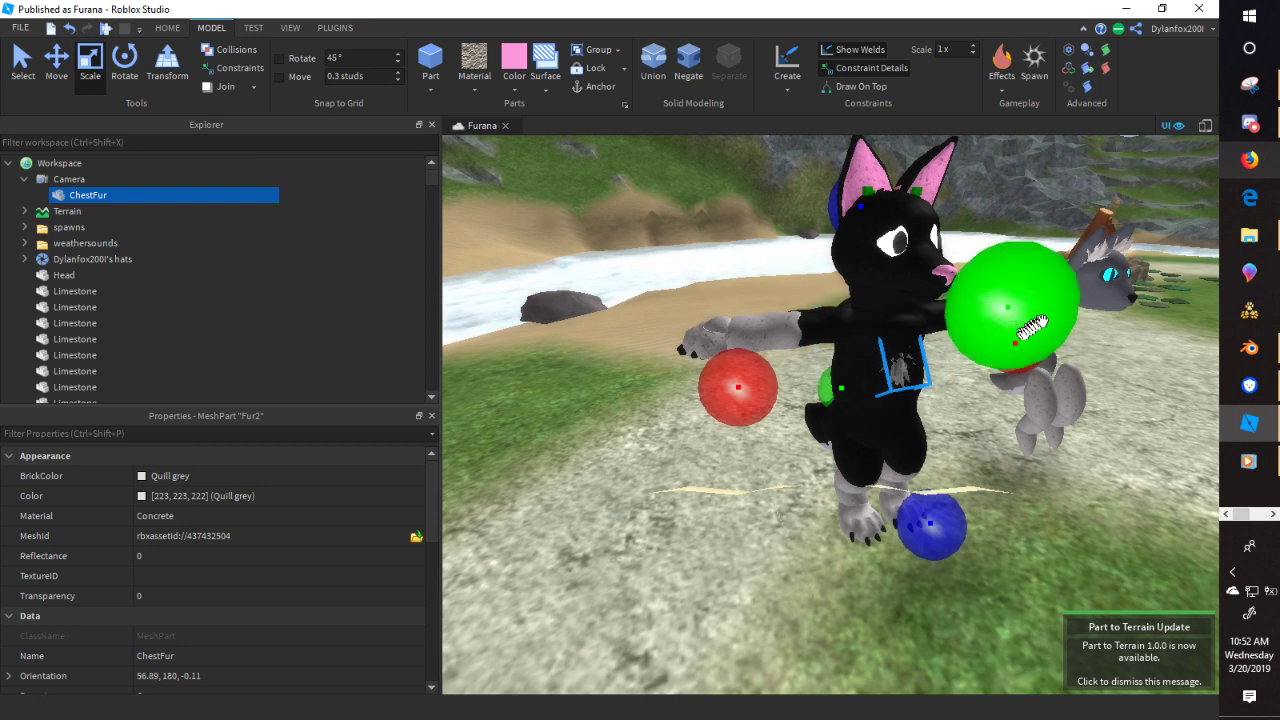
mouse_move(1027, 328)
mouse_down()
mouse_move(1062, 312)
mouse_move(1048, 316)
mouse_up()
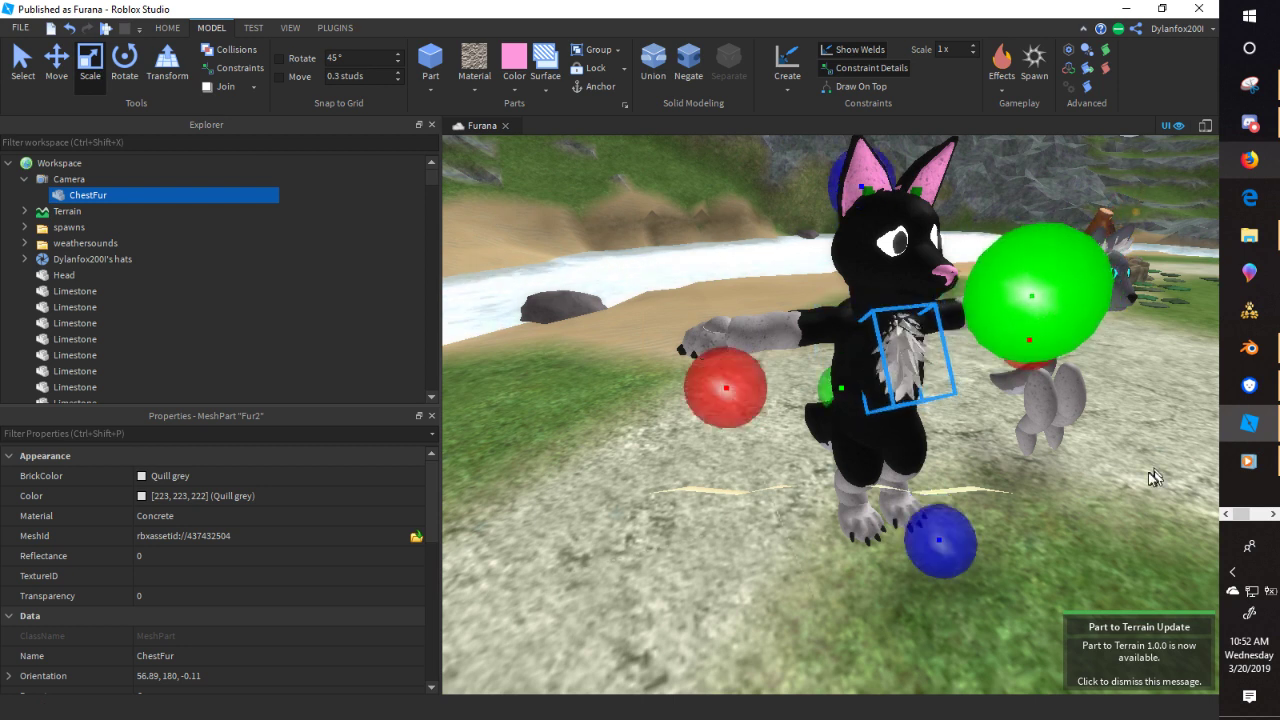
right_drag(1154, 477, 1144, 473)
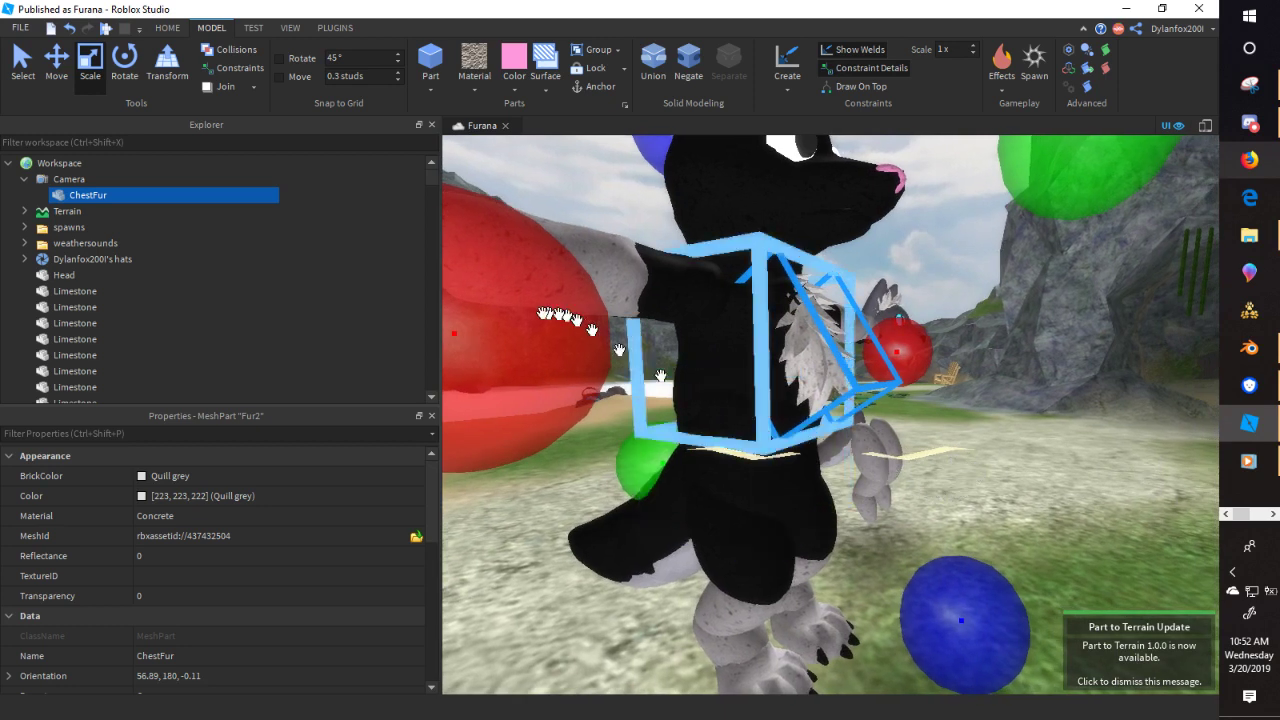
drag(524, 322, 510, 324)
right_drag(880, 450, 955, 412)
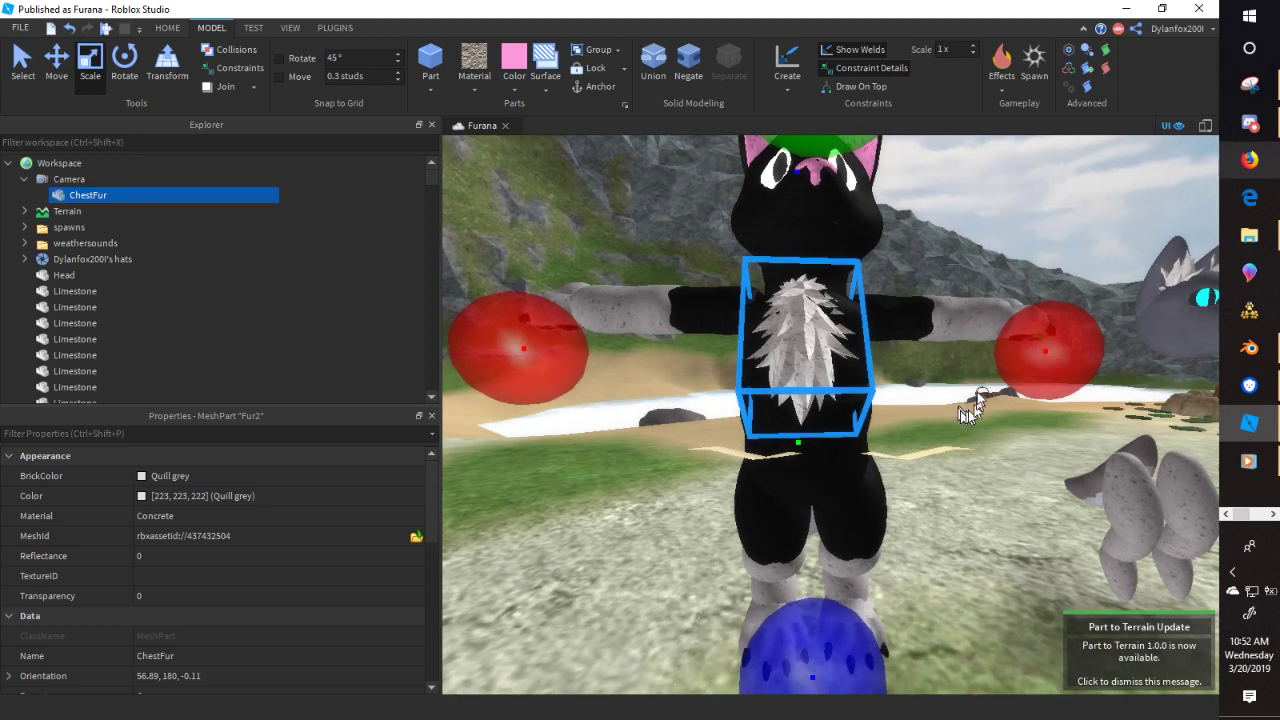
- Switch to File Explorer and open the music folder on the BEAMNGDRIVE (F:) drive
click(1270, 236)
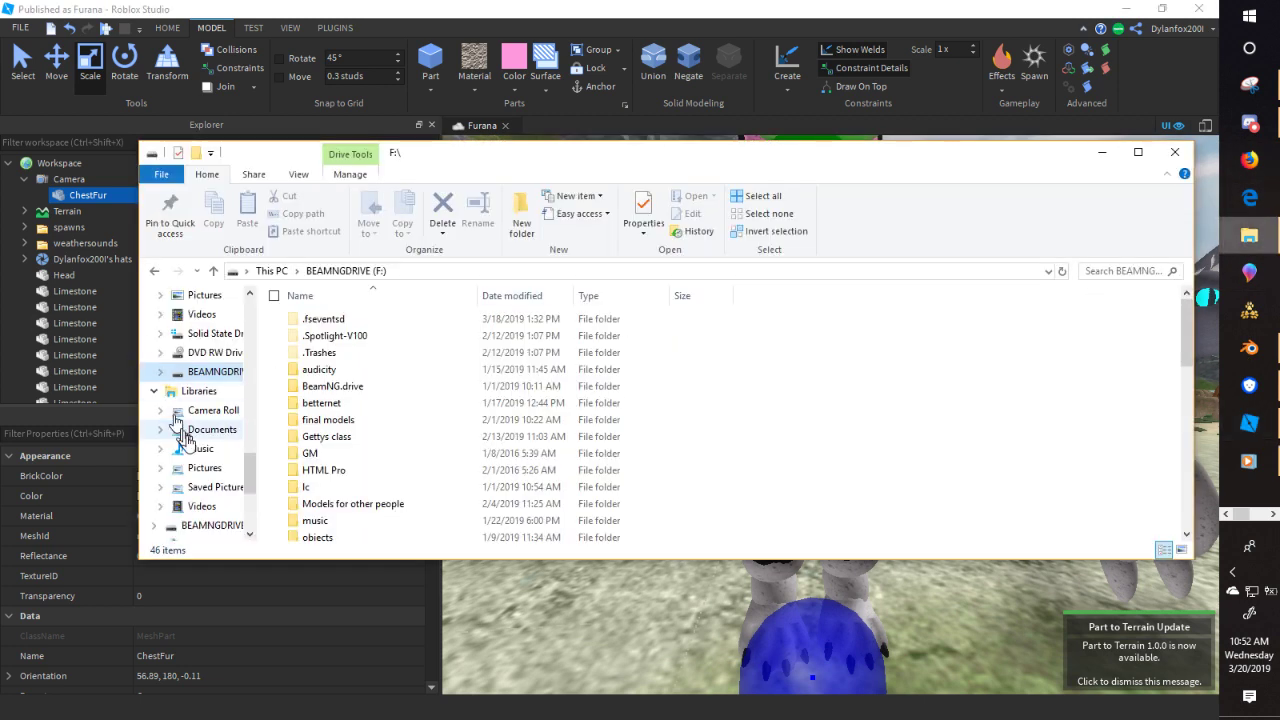
scroll(229, 386, up, 2)
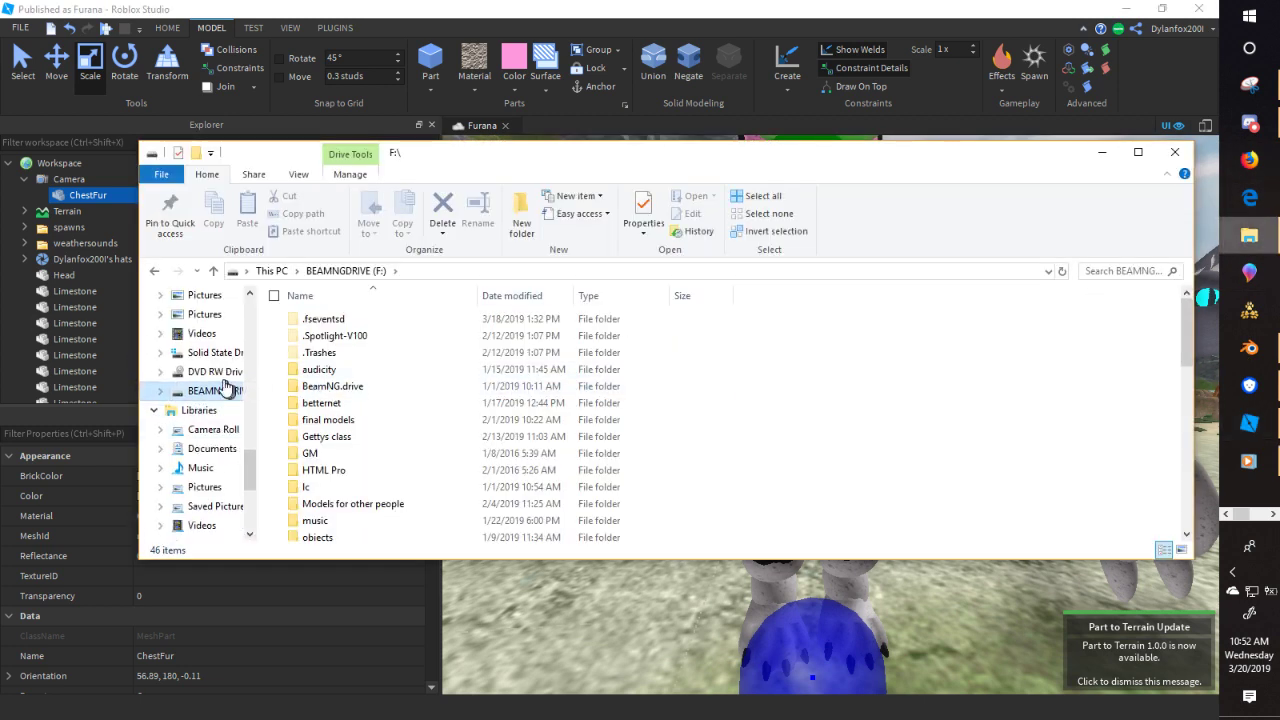
drag(247, 446, 258, 322)
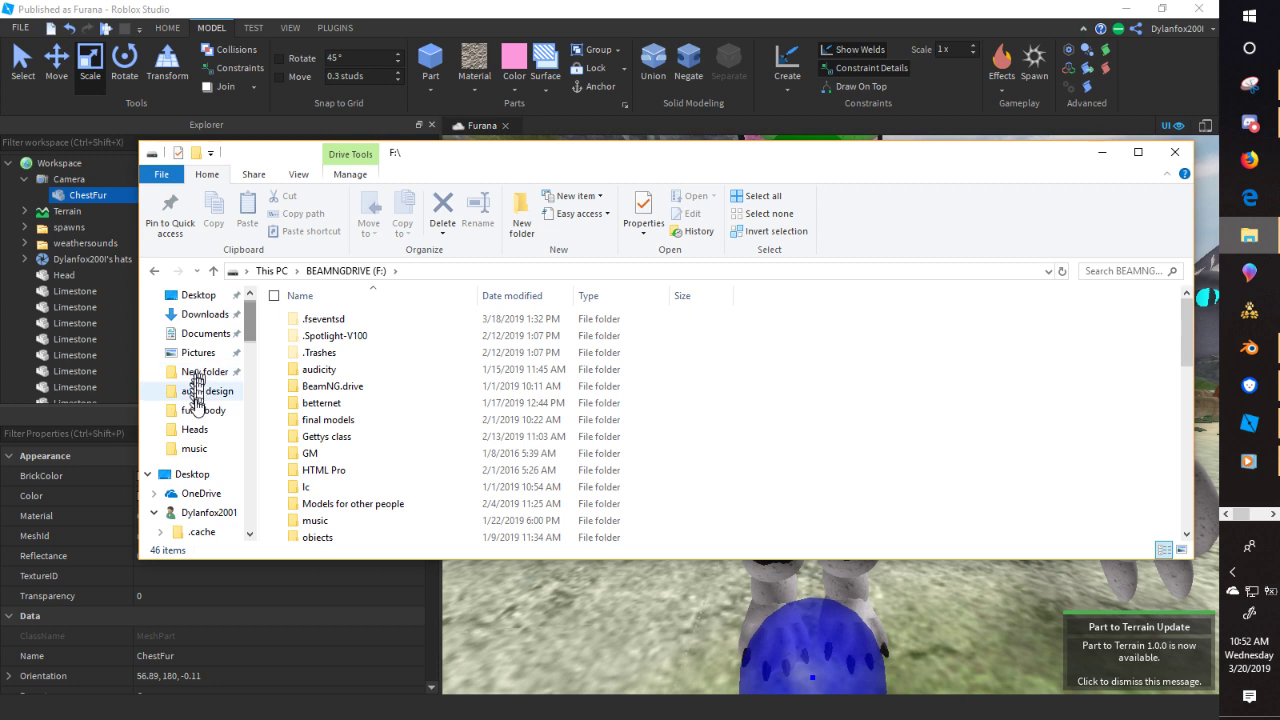
click(195, 449)
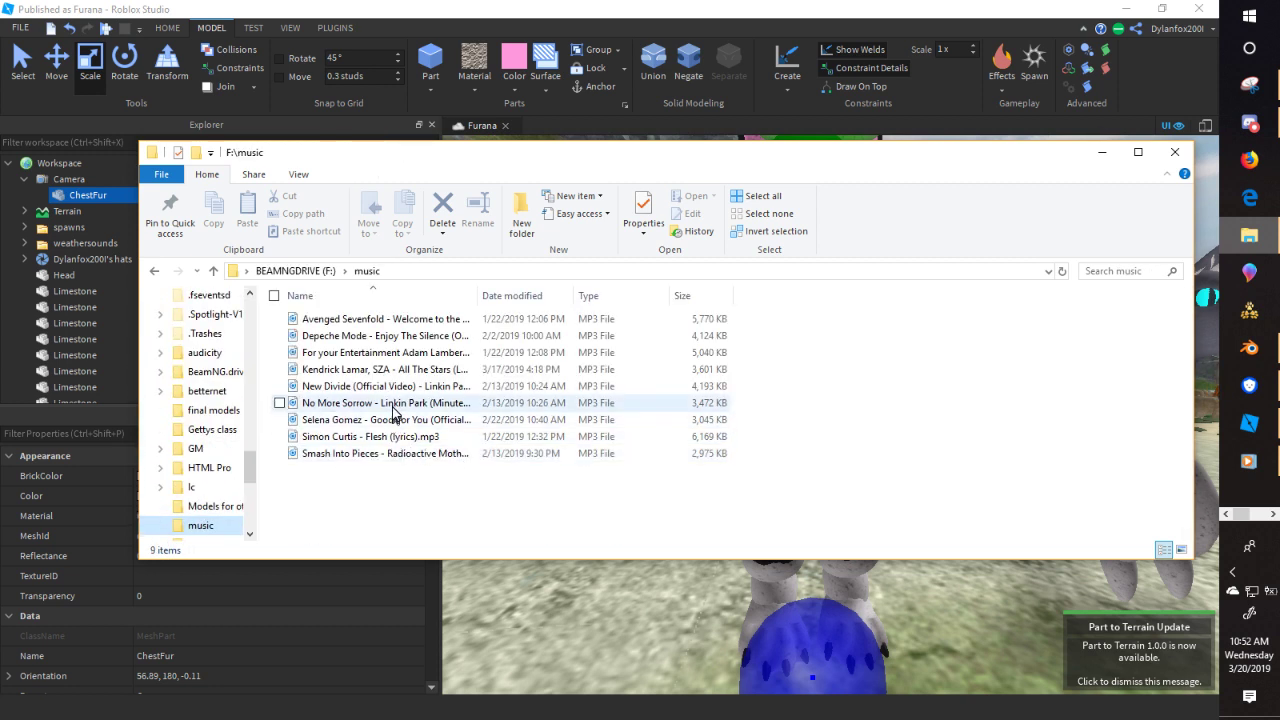
- Play the New Divide (Official Video) - Linkin Park MP3 in Windows Media Player and return to Roblox Studio
click(399, 387)
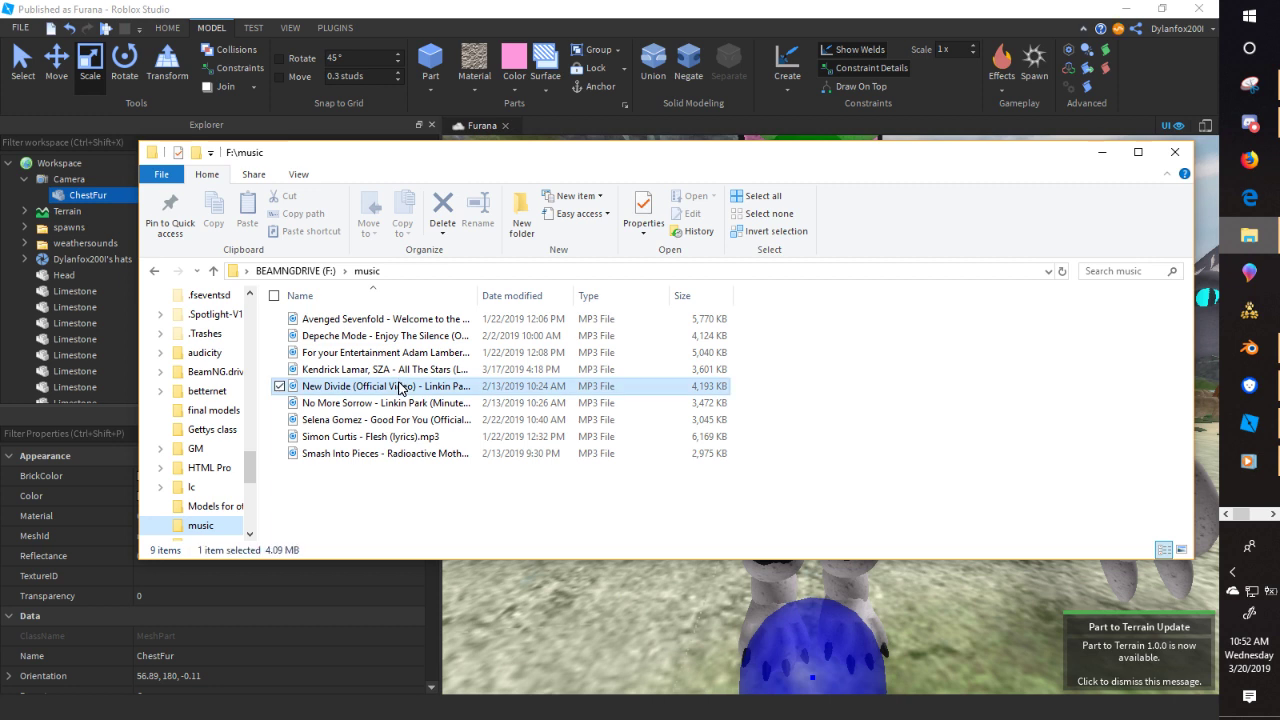
right_click(398, 390)
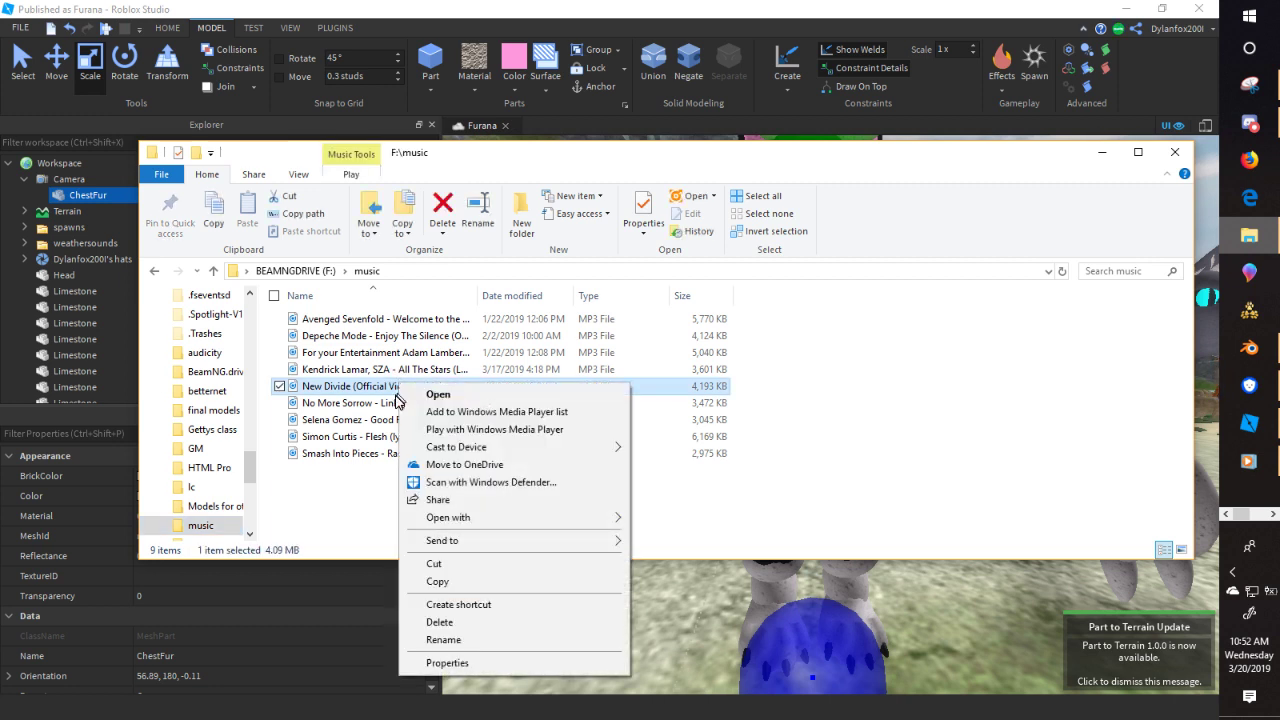
click(505, 429)
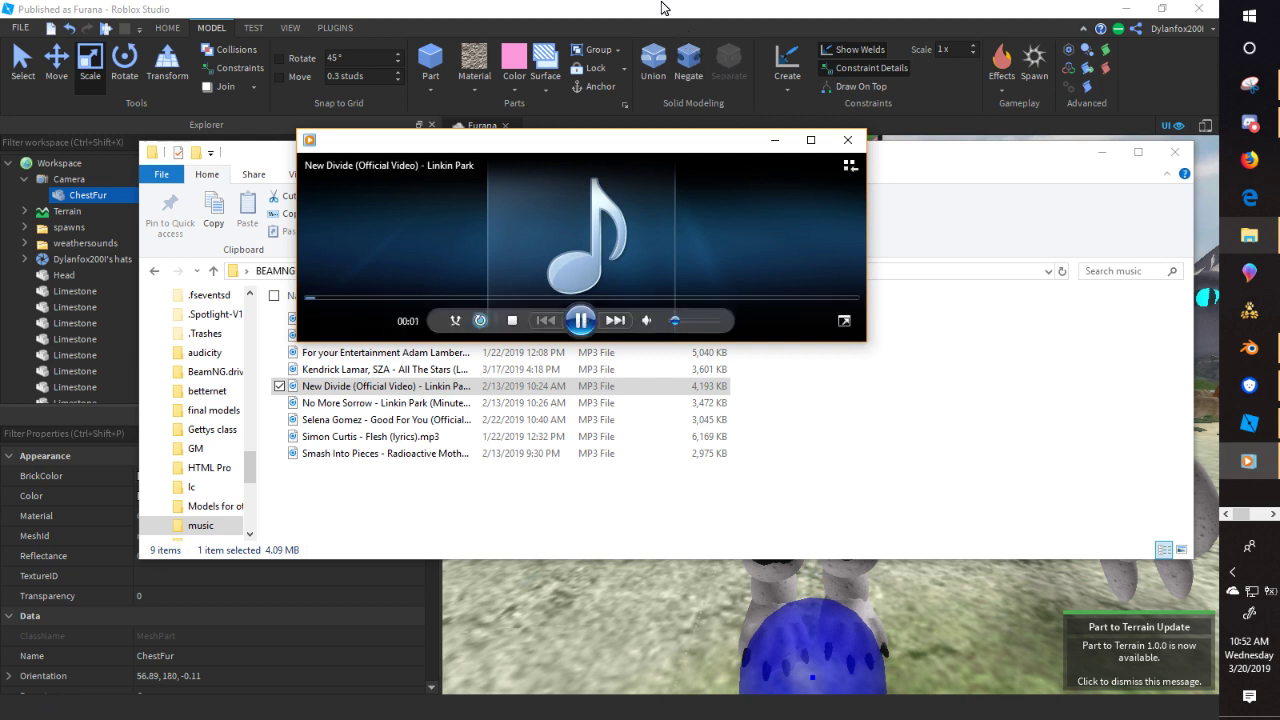
click(575, 7)
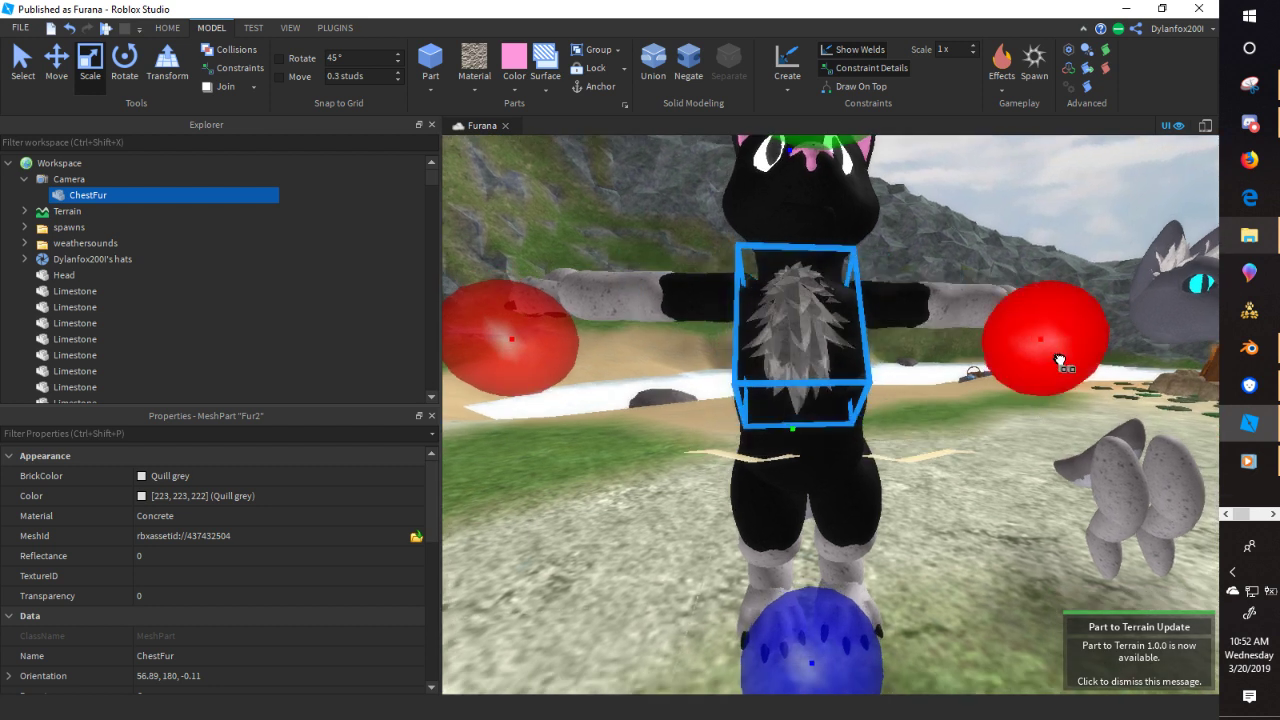
- Fine-tune the ChestFur's width with Scale so it fits across the front of the black character's chest
drag(1046, 392, 1062, 363)
click(989, 486)
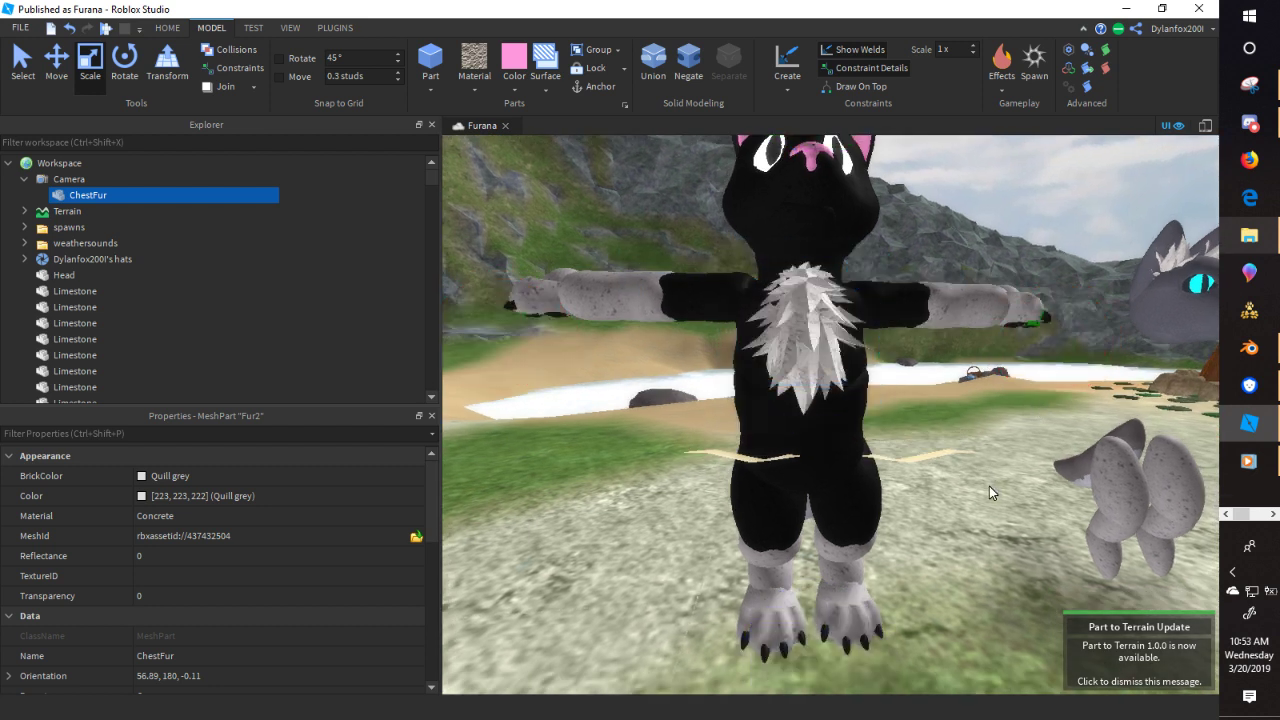
mouse_move(990, 486)
right_down()
mouse_move(1001, 488)
mouse_move(990, 486)
right_up()
key(s)
key(d)
key(a)
key(w)
key(s)
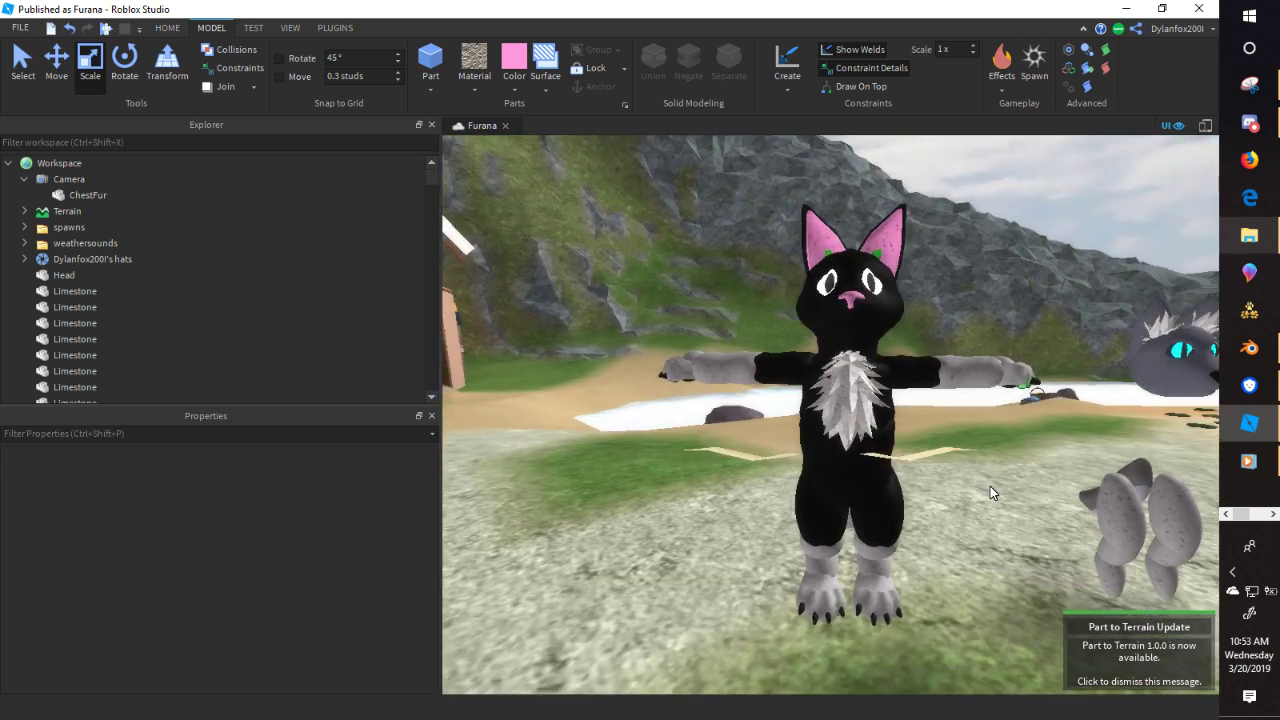
click(835, 398)
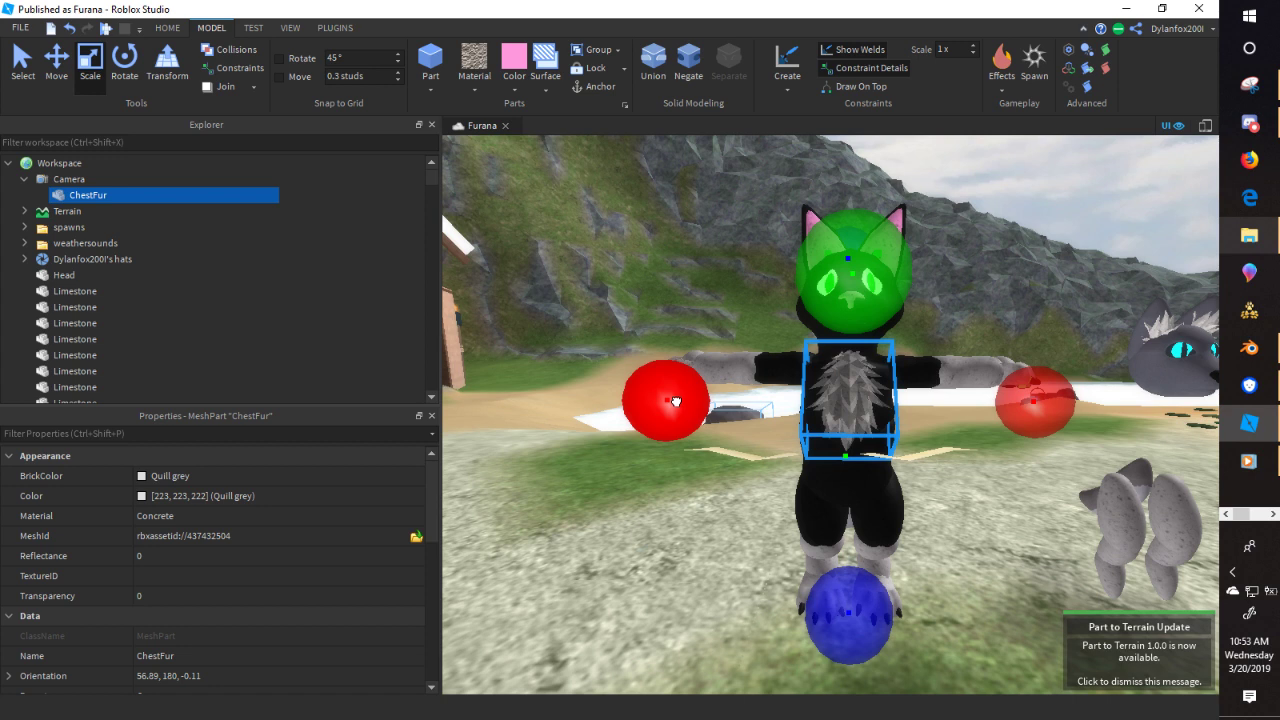
drag(676, 401, 677, 406)
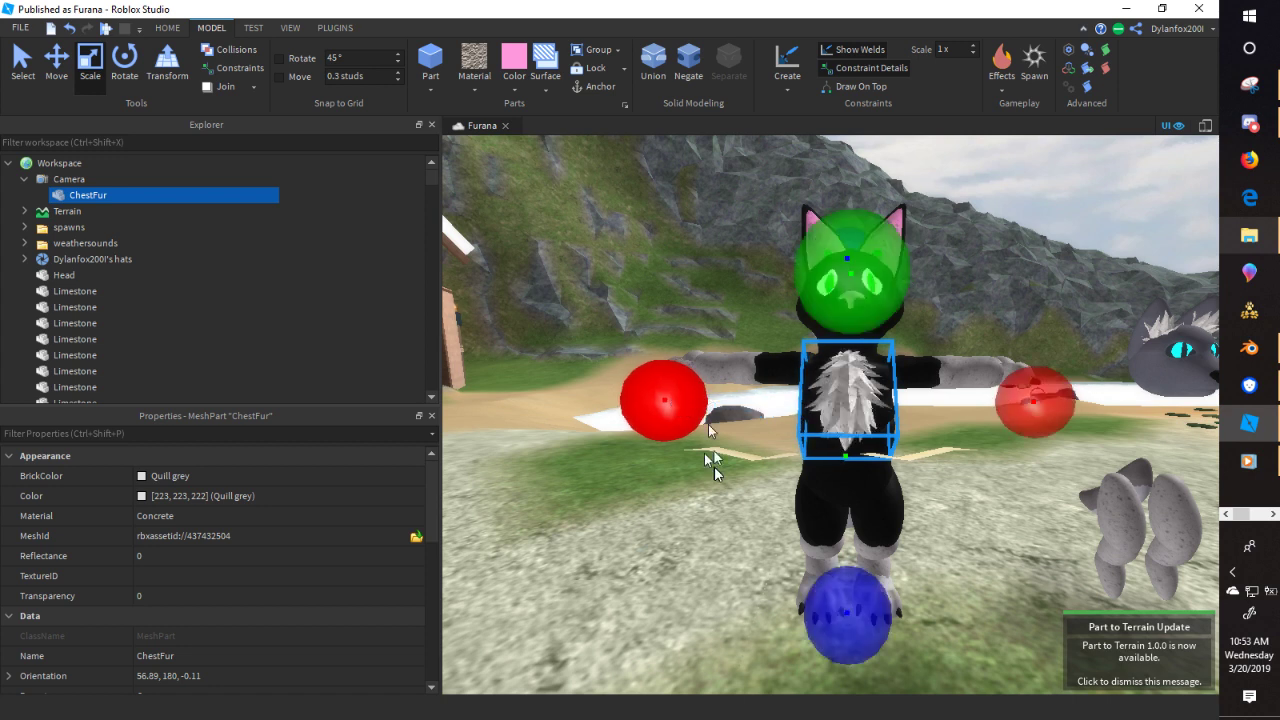
click(588, 546)
mouse_move(590, 545)
right_down()
mouse_move(612, 543)
mouse_move(589, 542)
right_up()
scroll(612, 505, up, 2)
scroll(612, 505, up, 1)
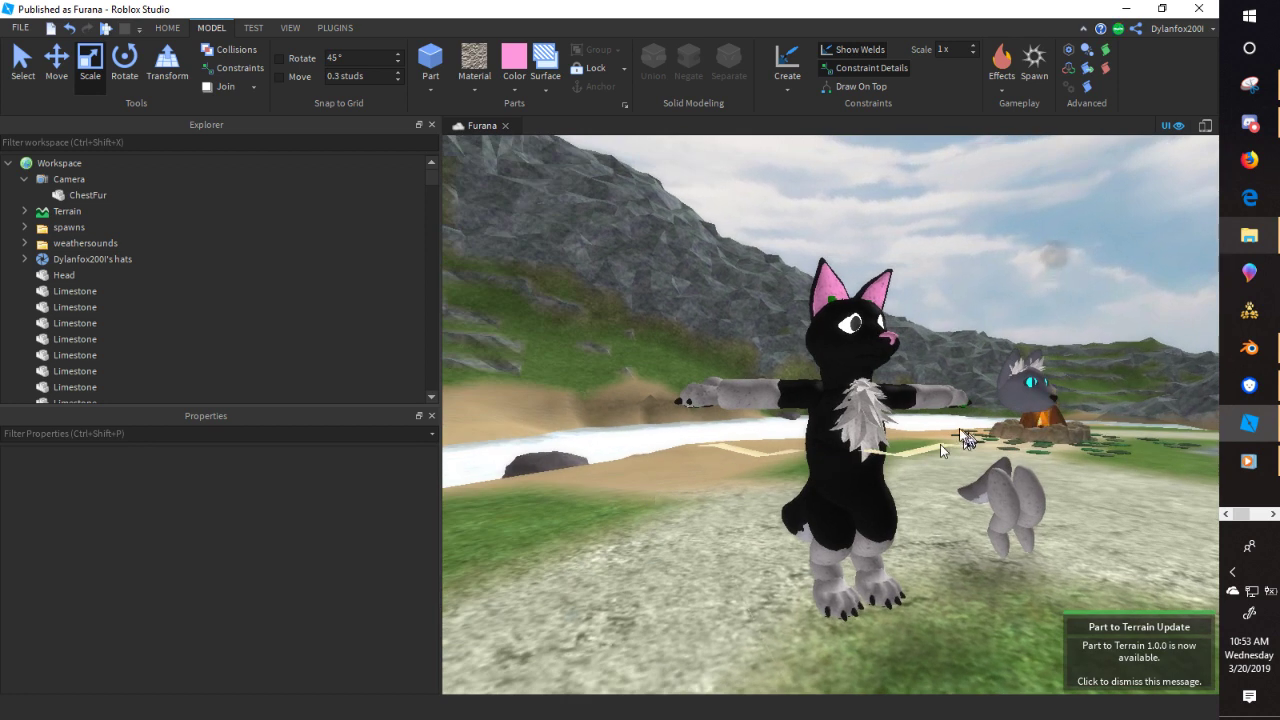
- Duplicate ChestFur and rotate the copy around its vertical axis to a Y orientation of about 2.35
click(868, 420)
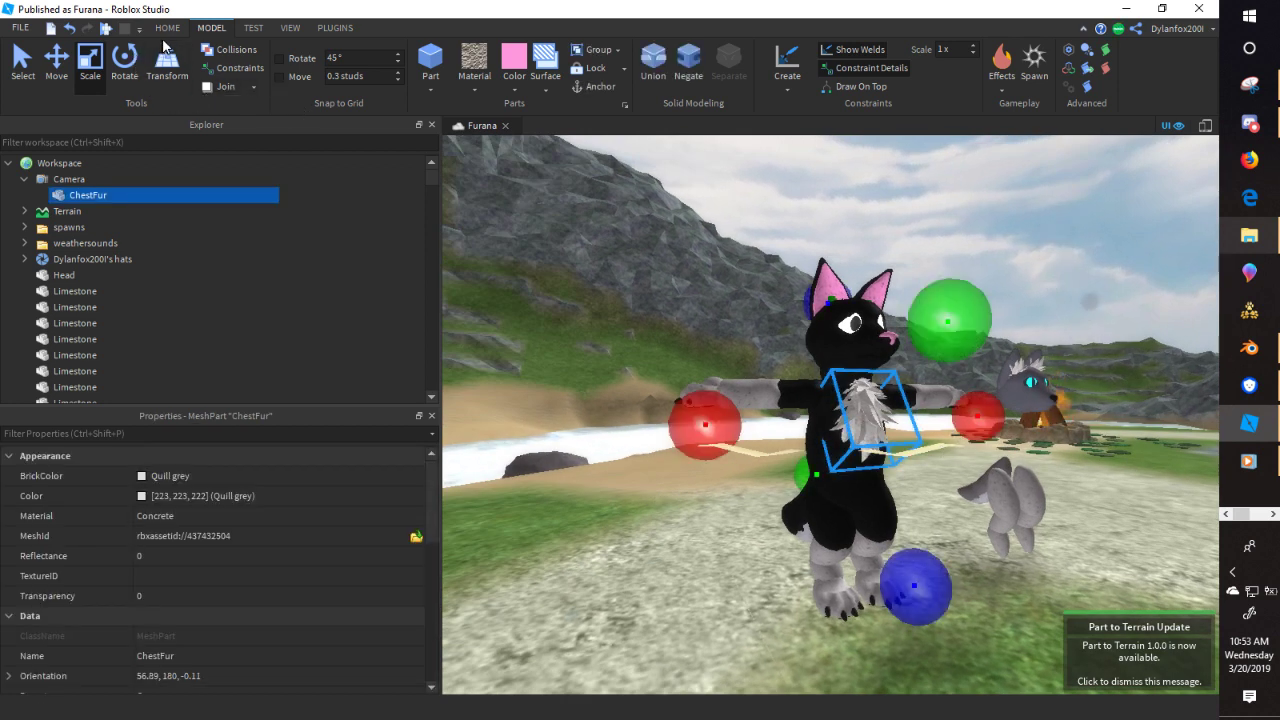
click(168, 29)
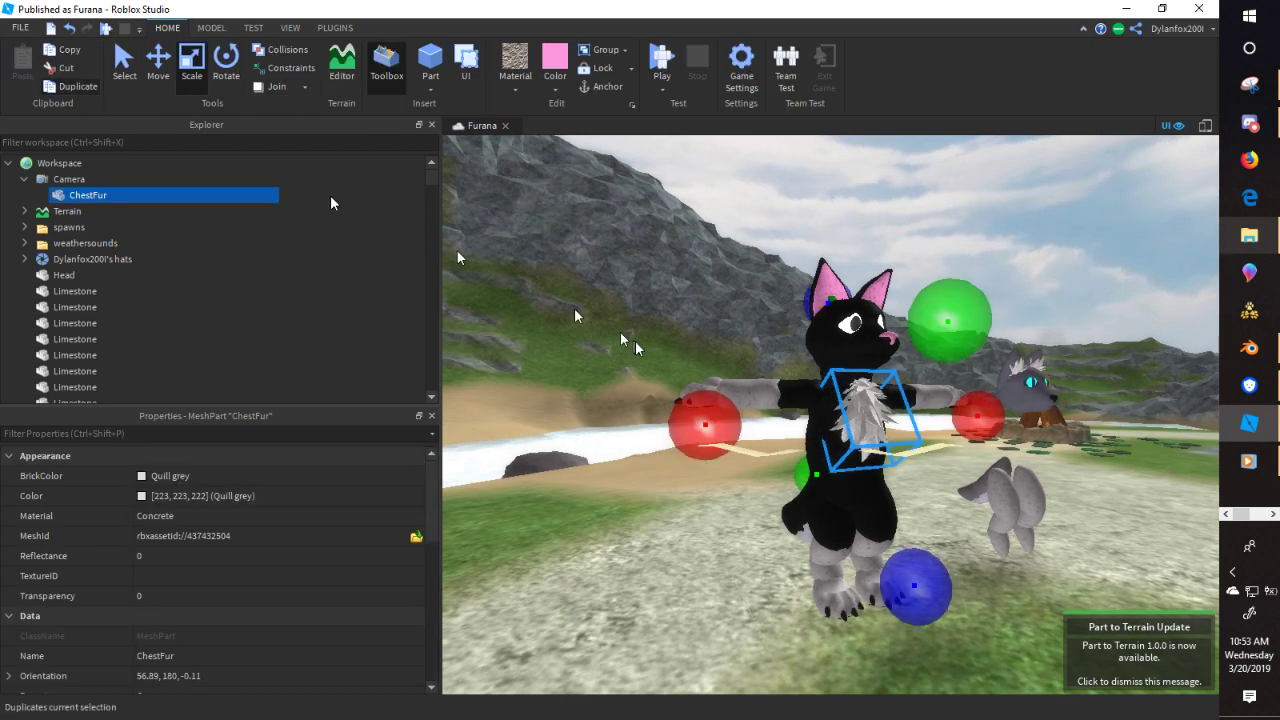
key(ctrl+d)
right_drag(635, 340, 606, 336)
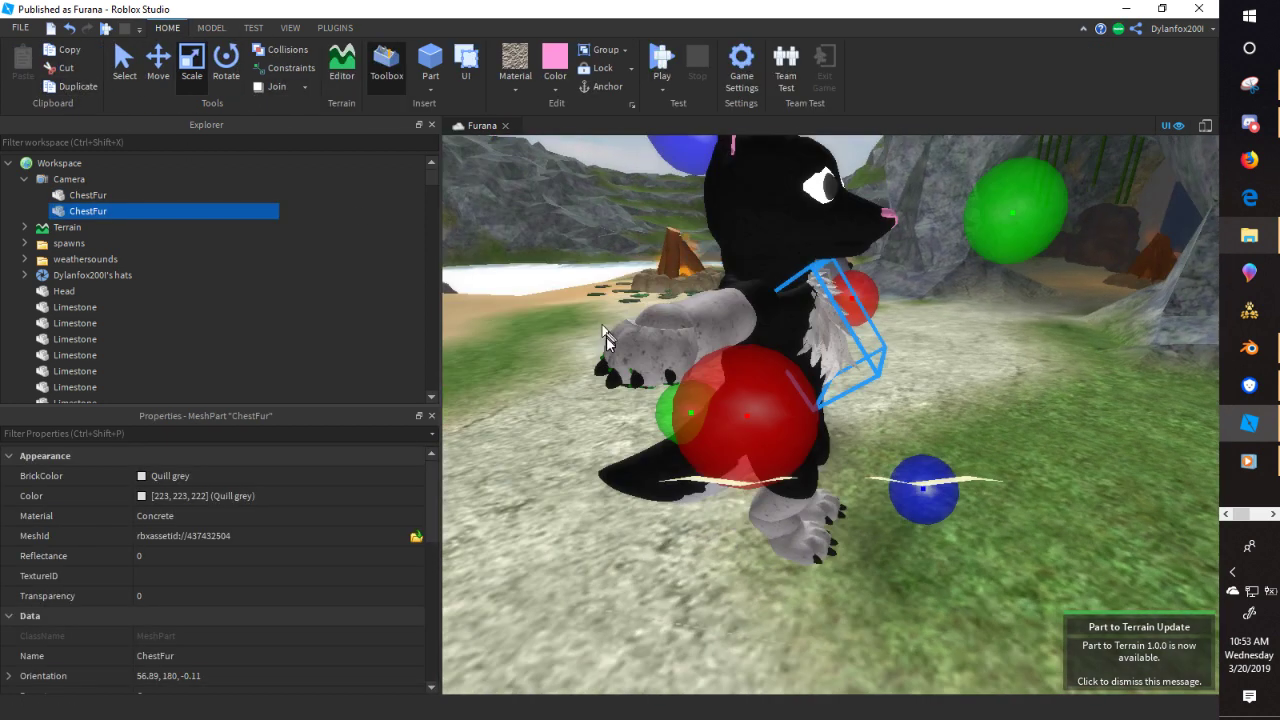
click(225, 78)
right_drag(956, 332, 825, 440)
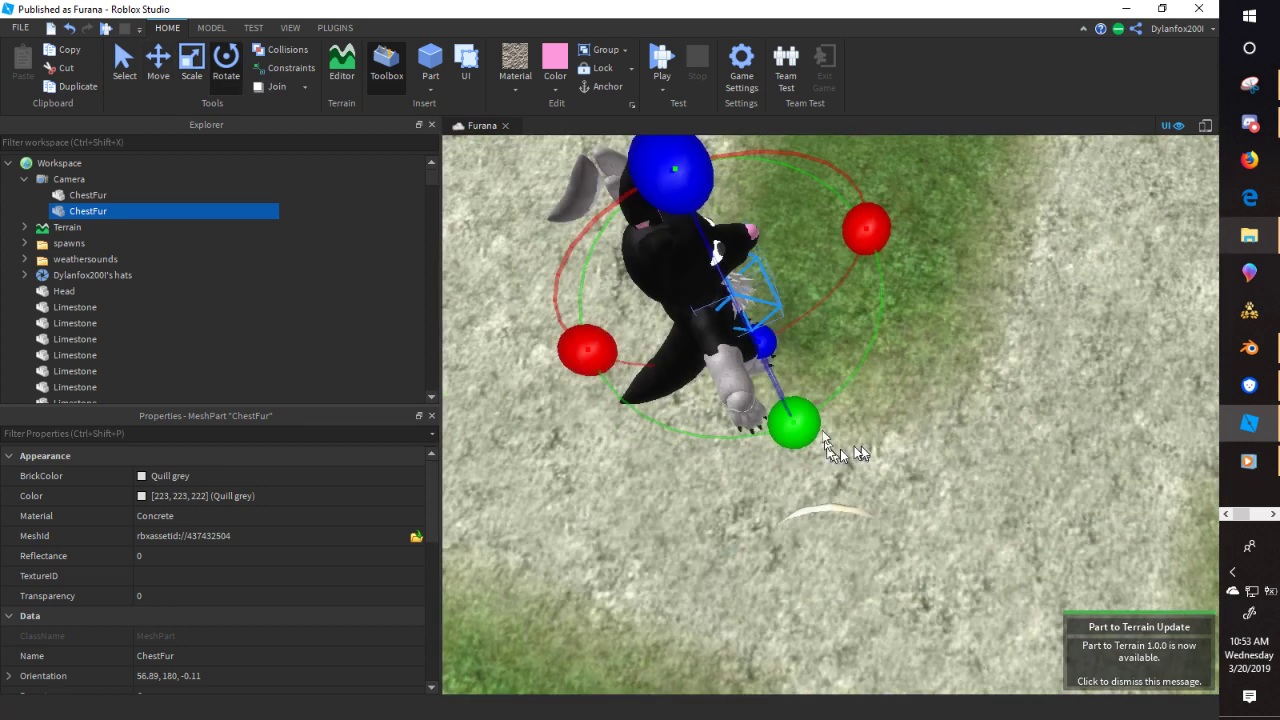
drag(790, 418, 672, 167)
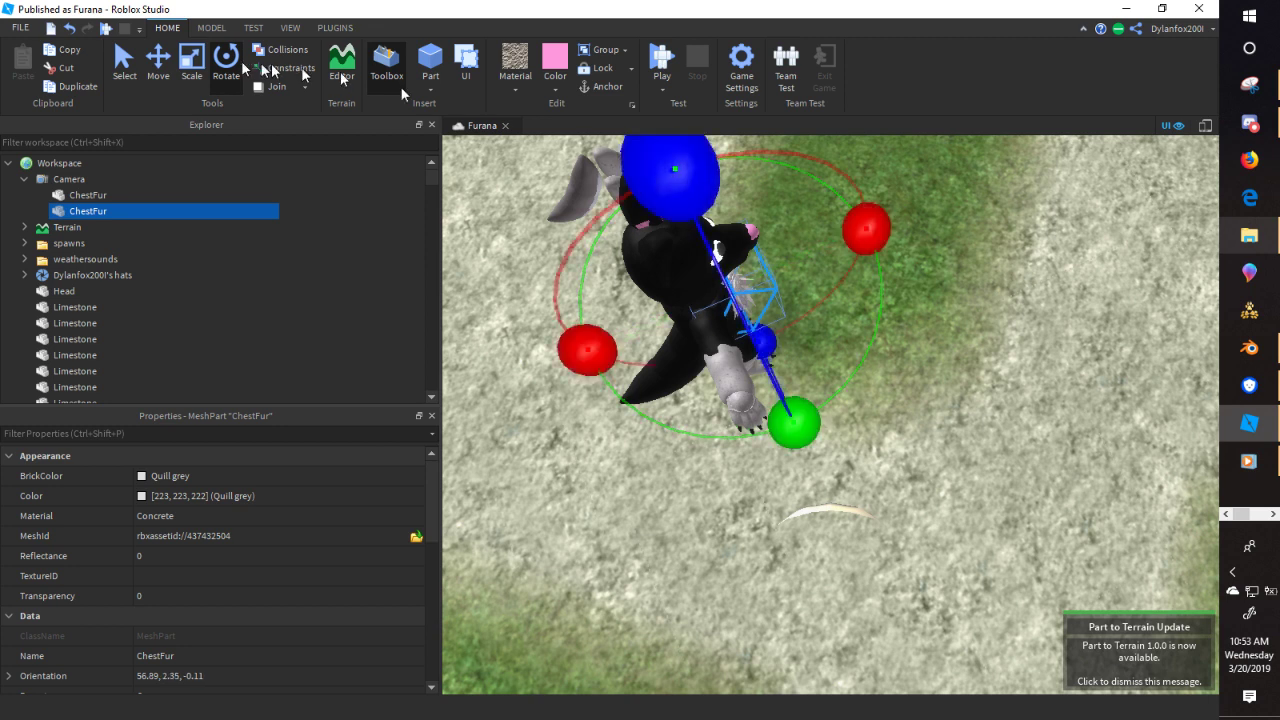
- Move the rotated ChestFur copy along its blue axis onto the black character's upper back
click(162, 66)
drag(862, 233, 809, 263)
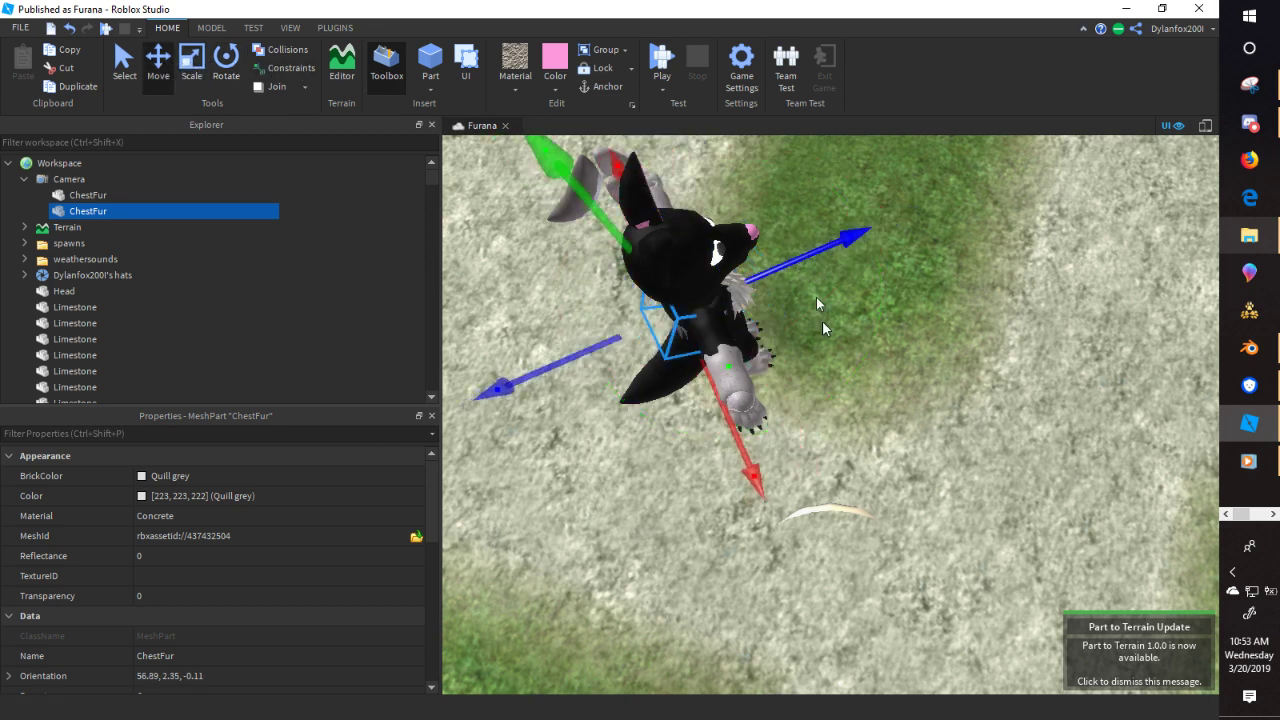
right_drag(845, 388, 843, 388)
key(w)
key(f)
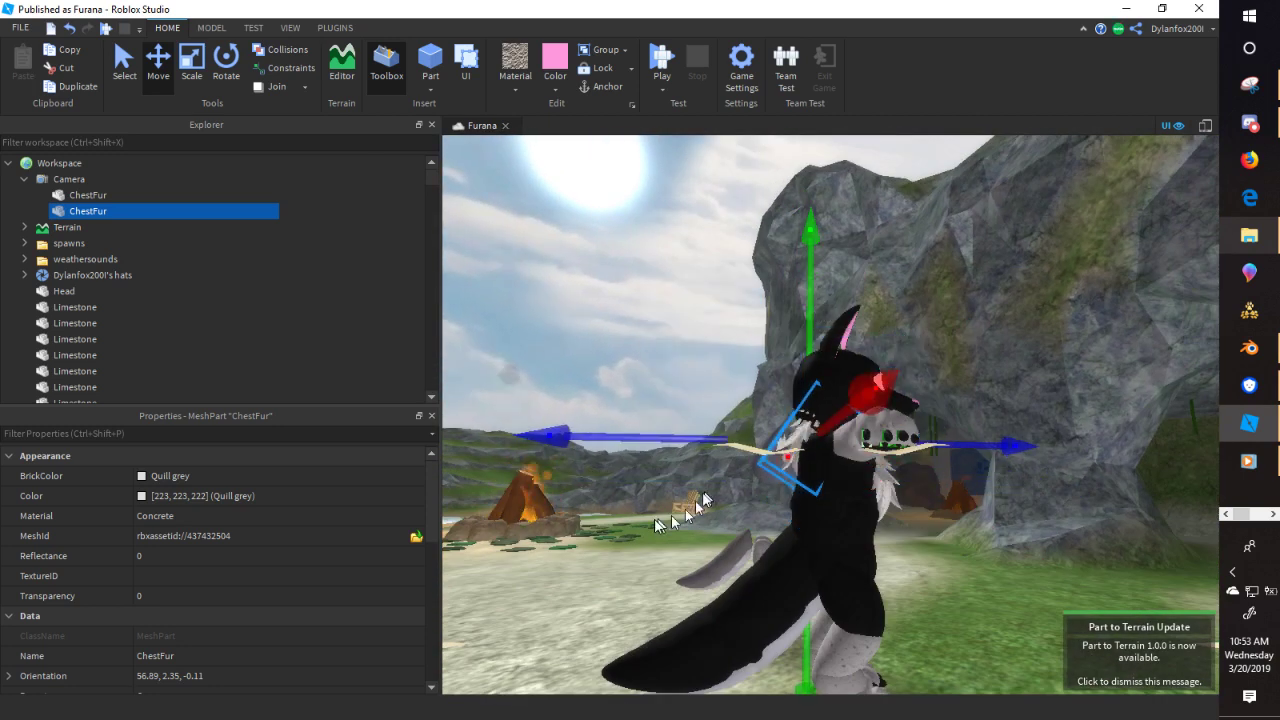
- Colour the ChestFur copy on the black character's back Really black
click(615, 504)
right_drag(615, 504, 614, 505)
key(w)
click(793, 293)
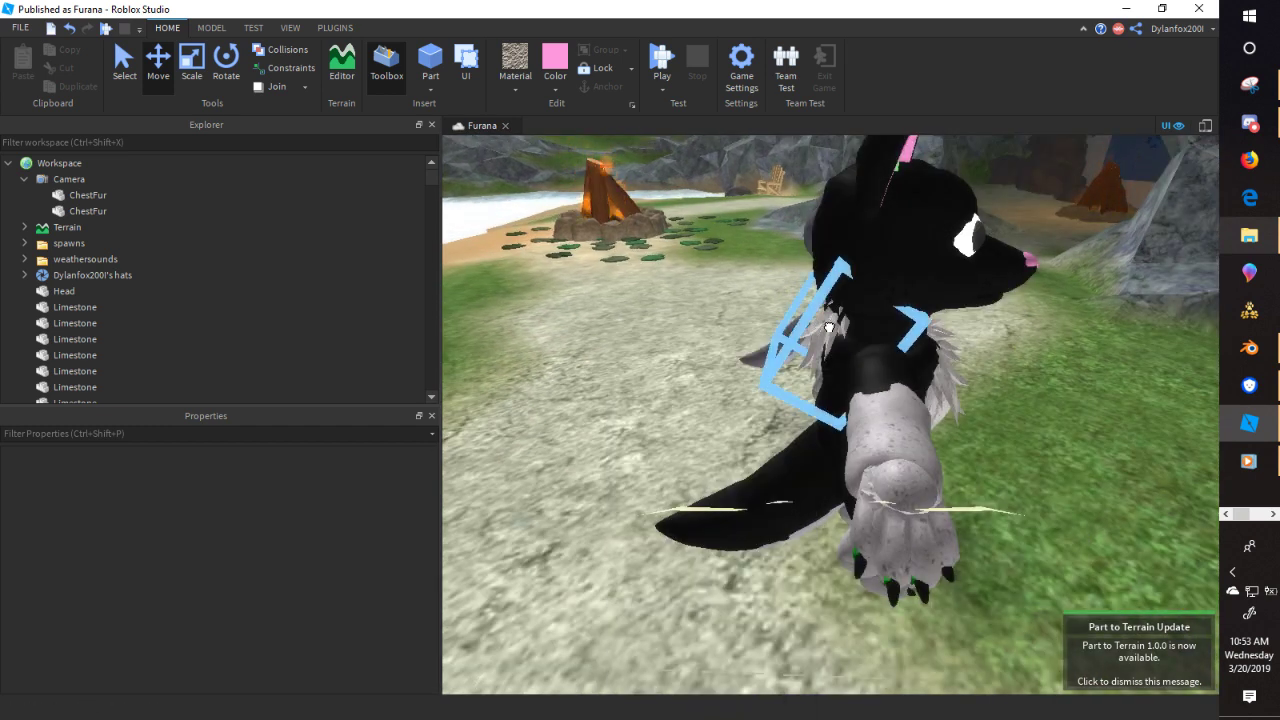
click(829, 327)
click(557, 90)
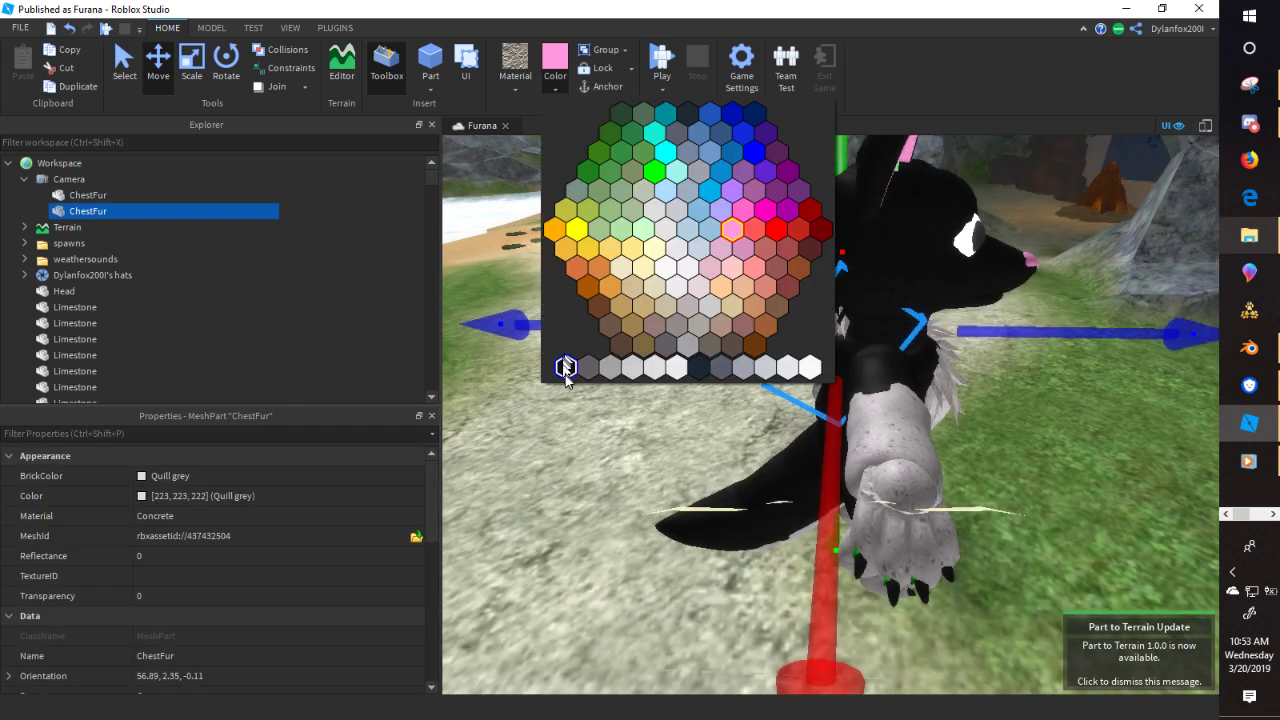
click(565, 373)
click(538, 509)
right_drag(538, 509, 533, 507)
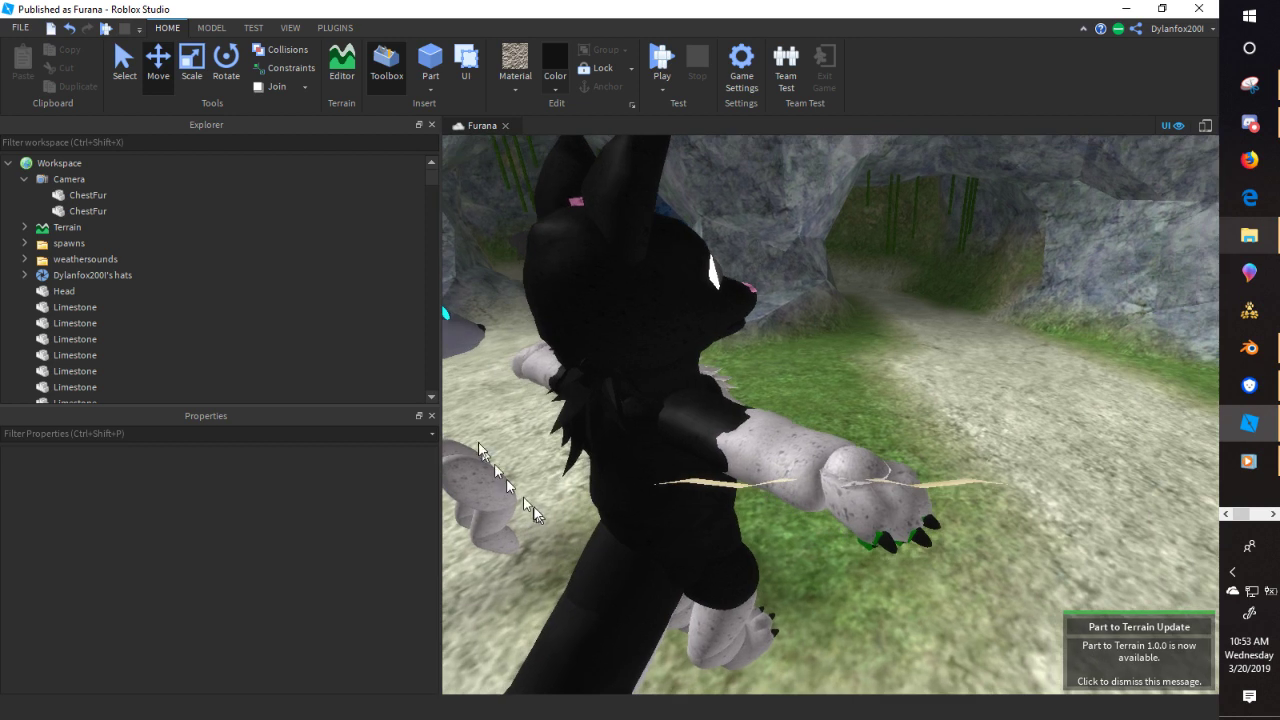
- Scale the back ChestFur larger so it extends up behind the black character's neck
click(586, 406)
right_drag(586, 406, 578, 404)
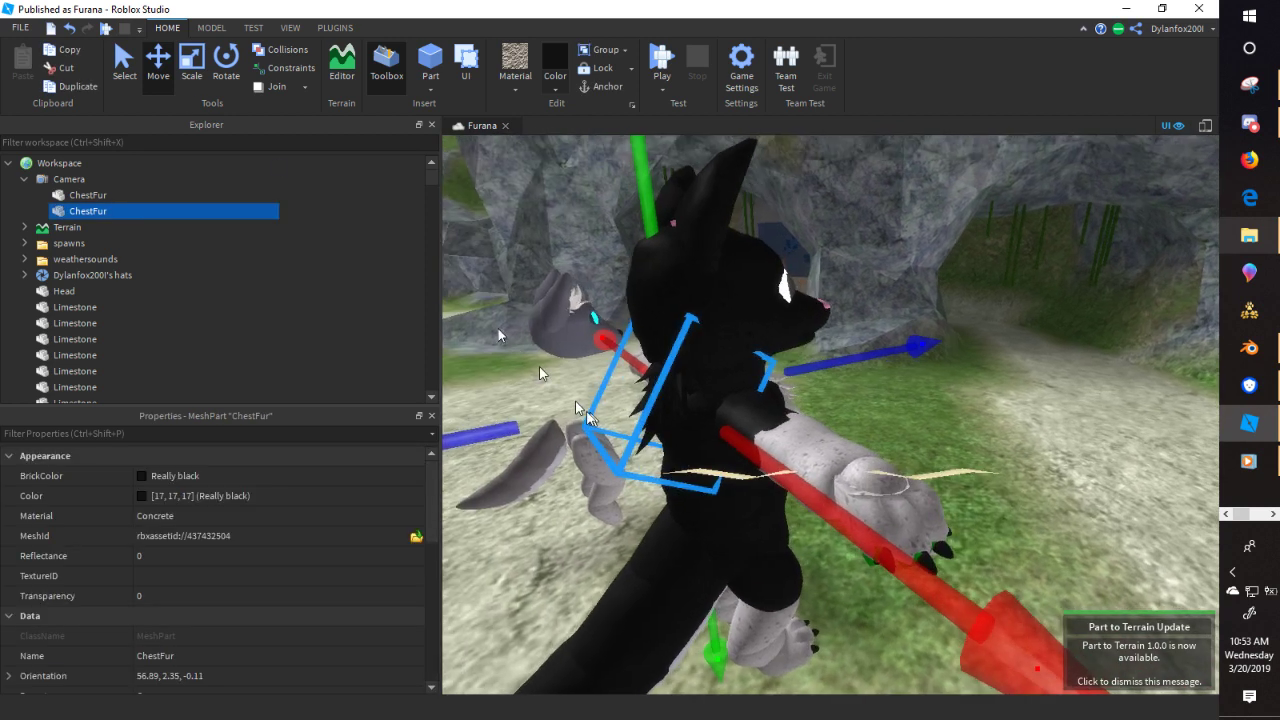
click(182, 72)
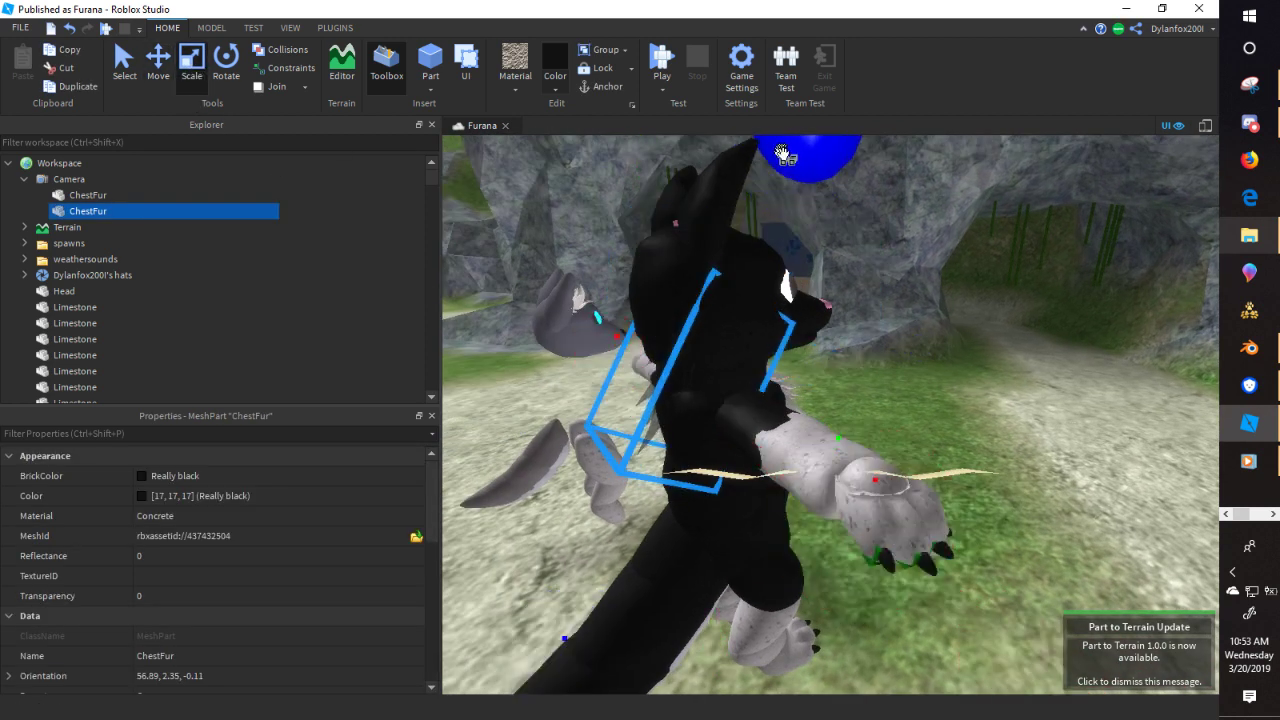
right_drag(806, 203, 796, 217)
drag(630, 218, 614, 215)
right_drag(608, 391, 606, 391)
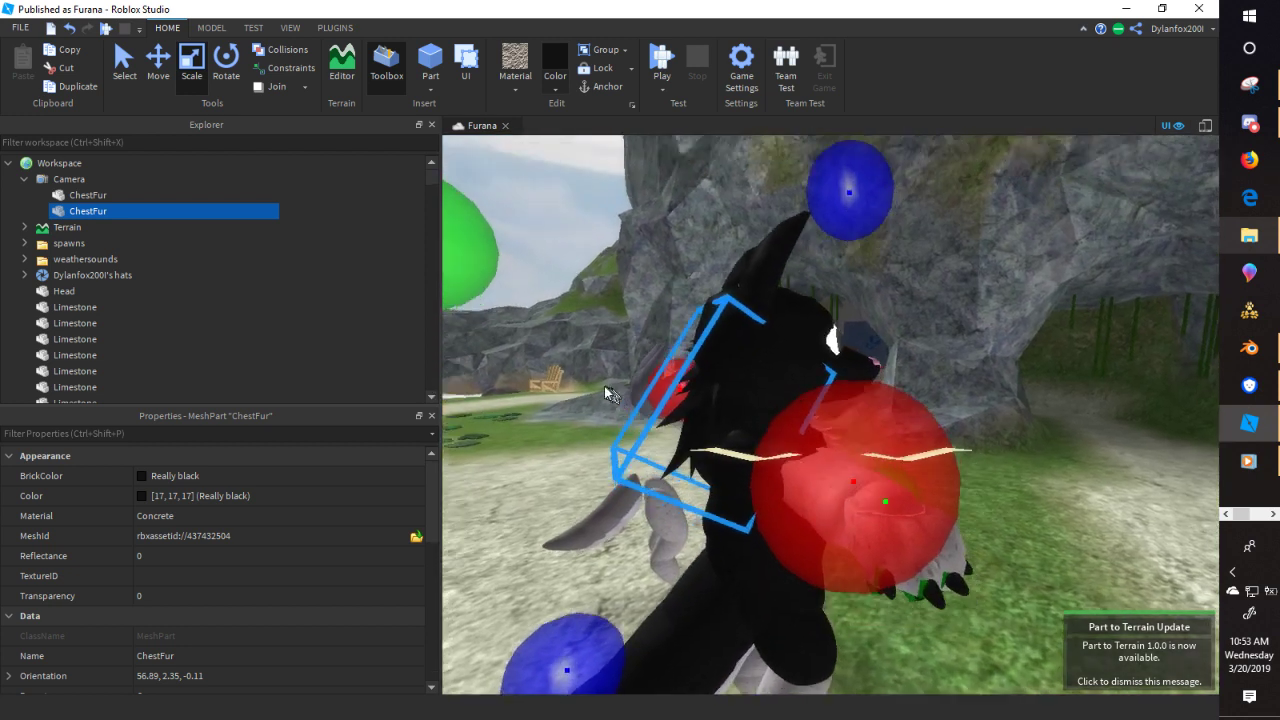
scroll(610, 395, down, 3)
click(971, 580)
right_drag(971, 580, 953, 569)
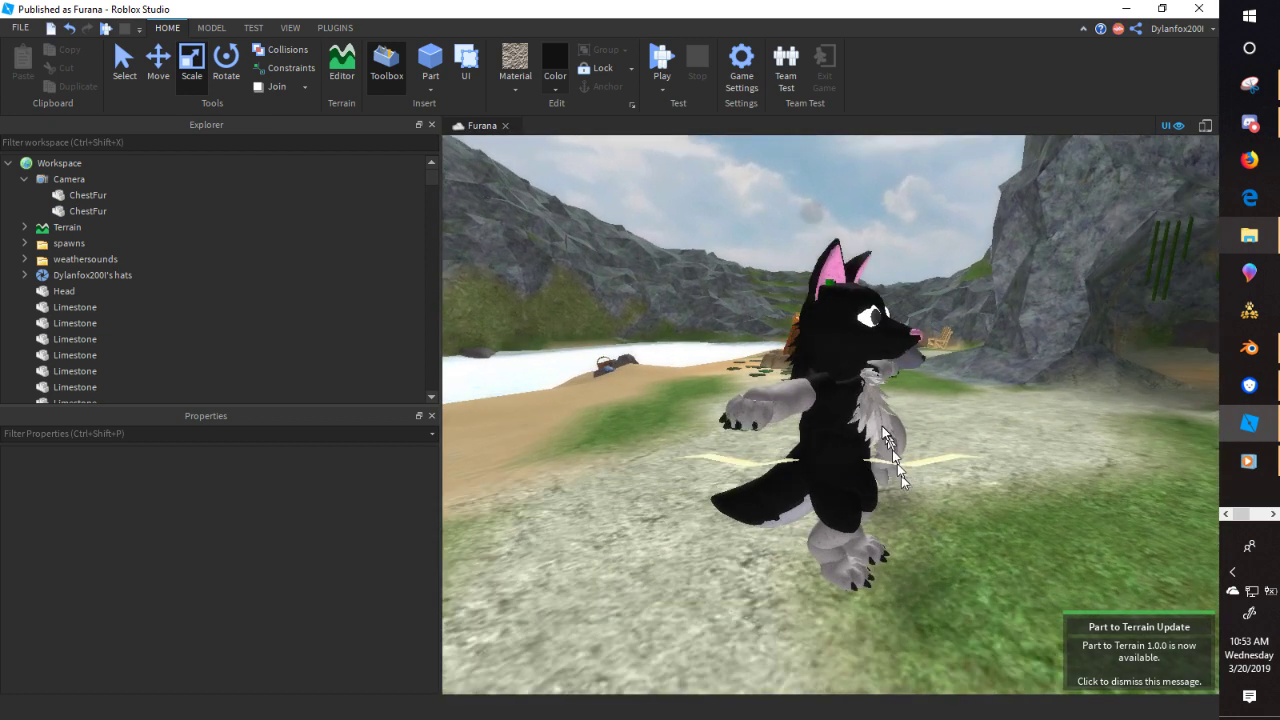
- Apply the same black colour to the ChestFur on the front of the chest
click(838, 340)
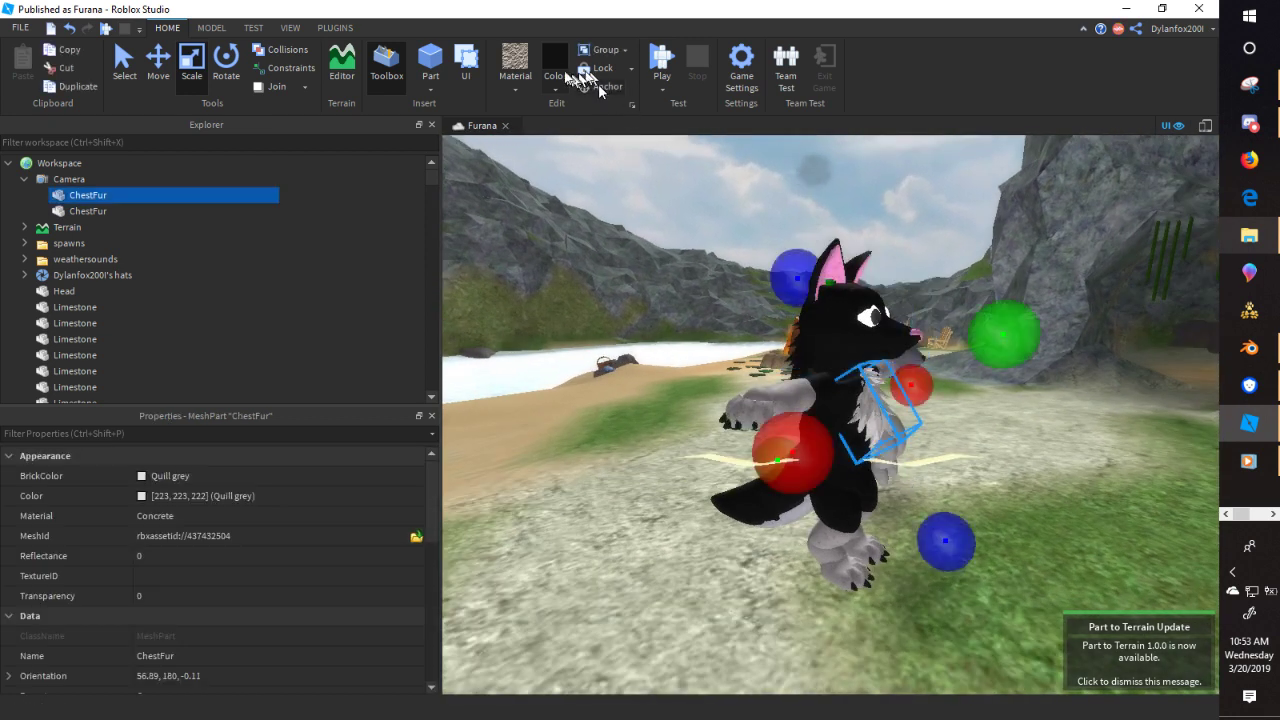
click(650, 507)
right_drag(650, 507, 655, 522)
key(w)
key(s)
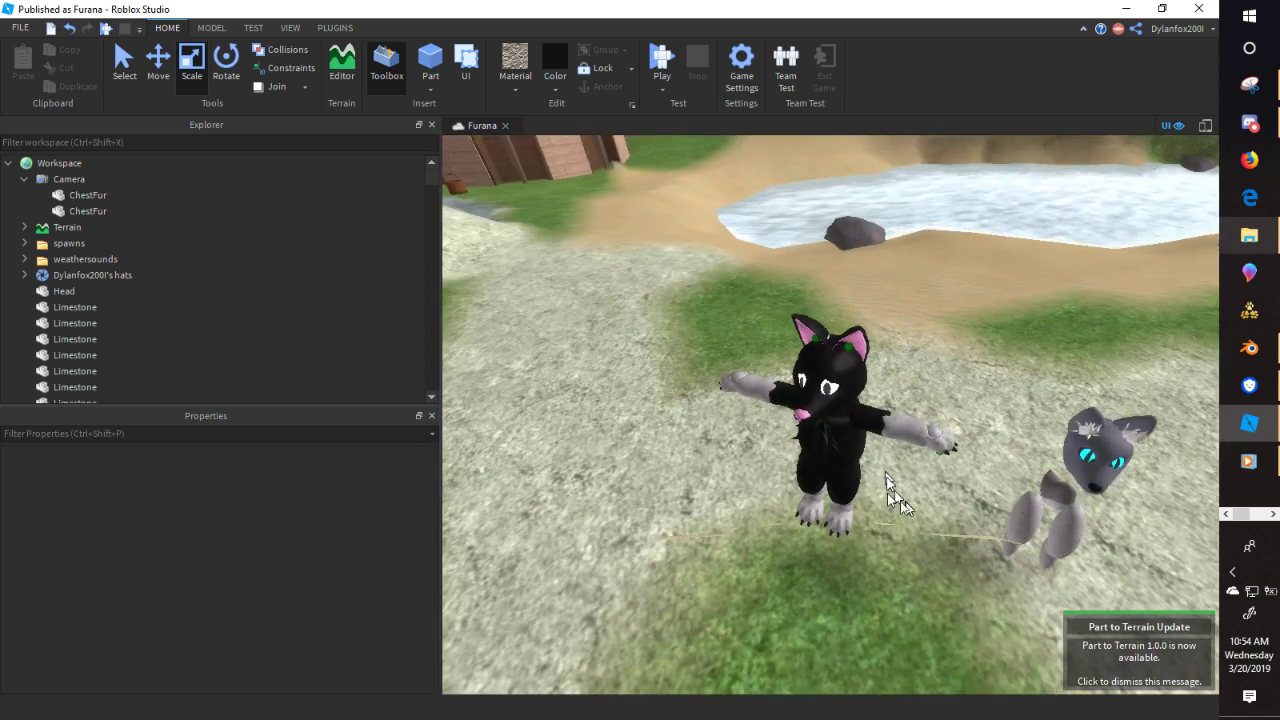
scroll(834, 500, up, 6)
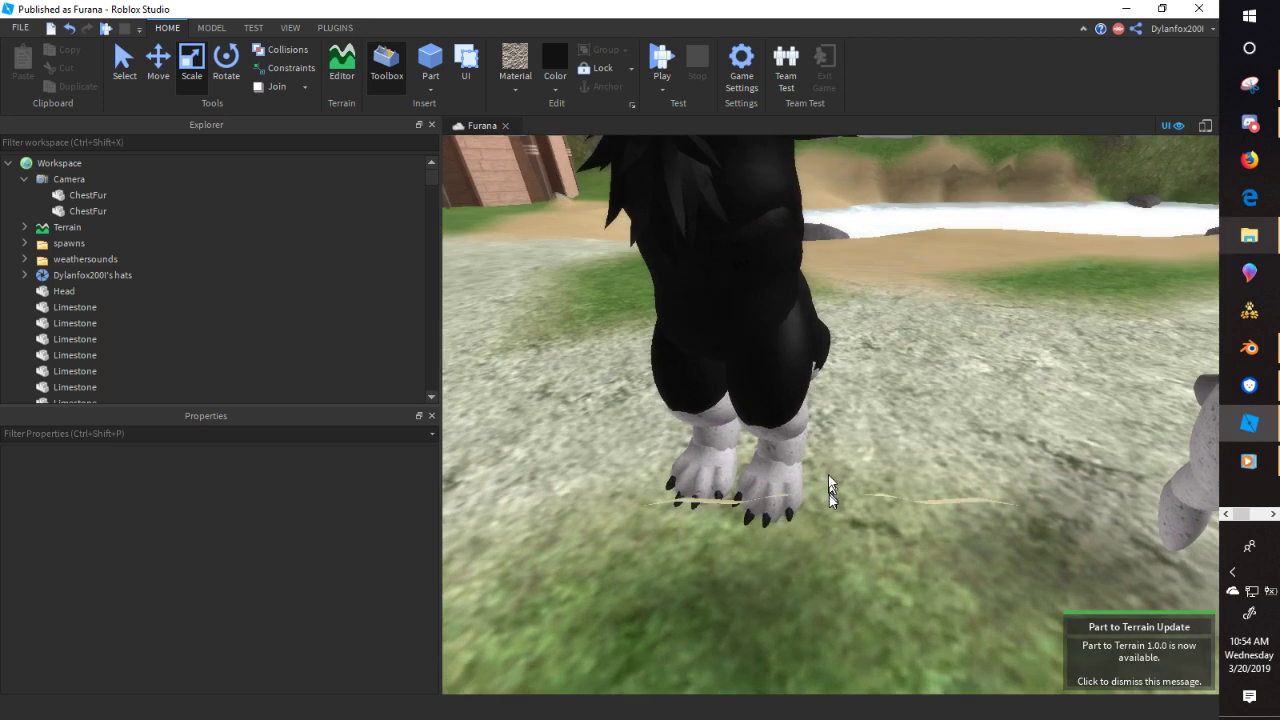
scroll(834, 494, down, 2)
scroll(757, 475, down, 4)
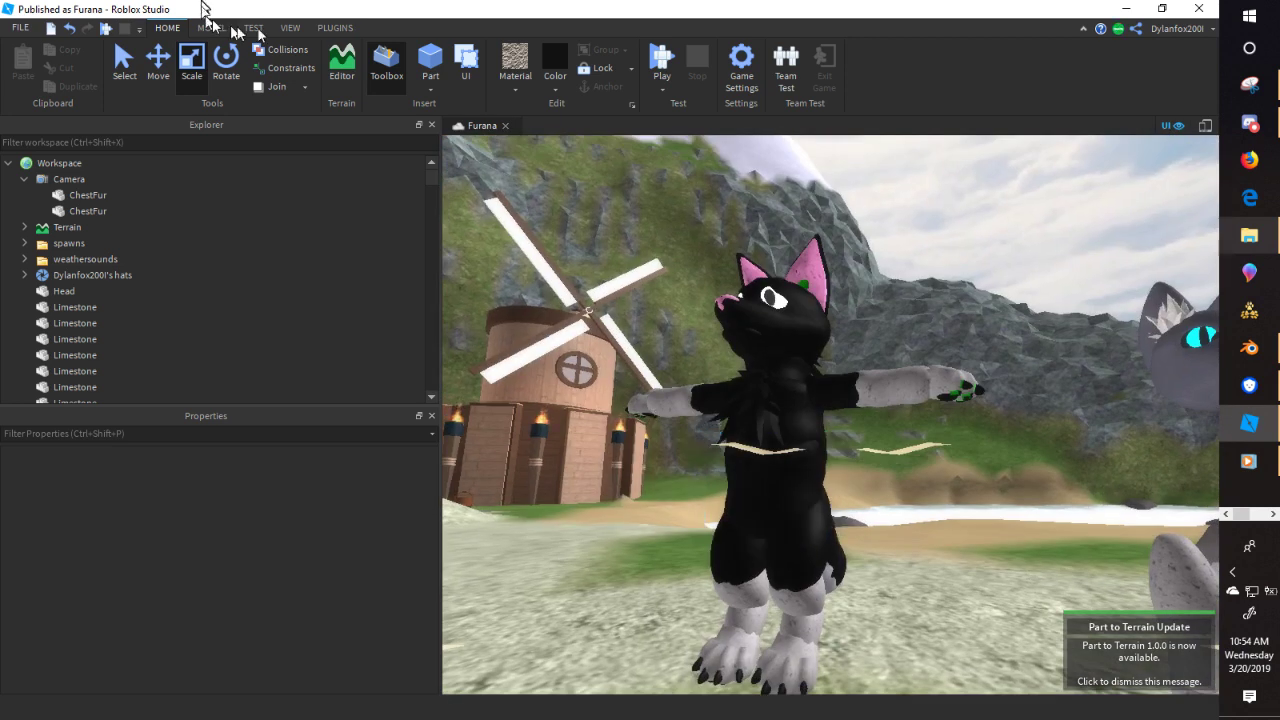
- Weld the front ChestFur to the black character's Neck part with a WeldConstraint
click(336, 28)
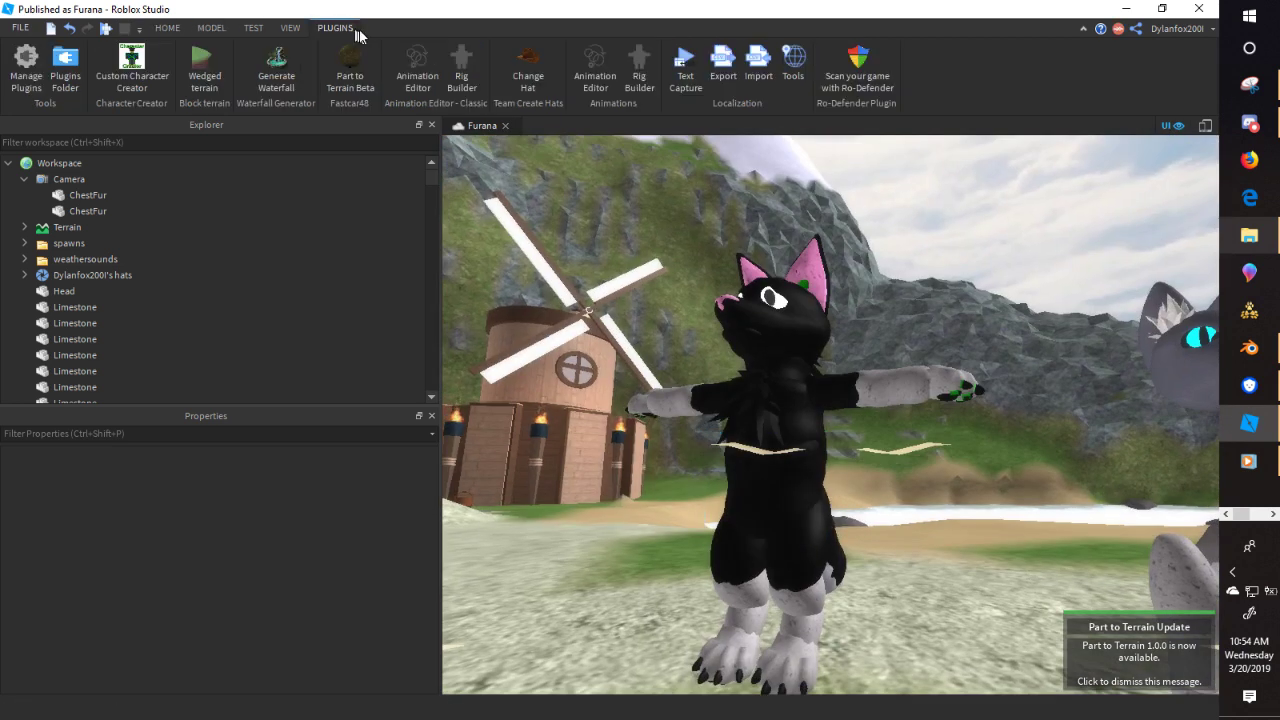
click(292, 28)
click(214, 28)
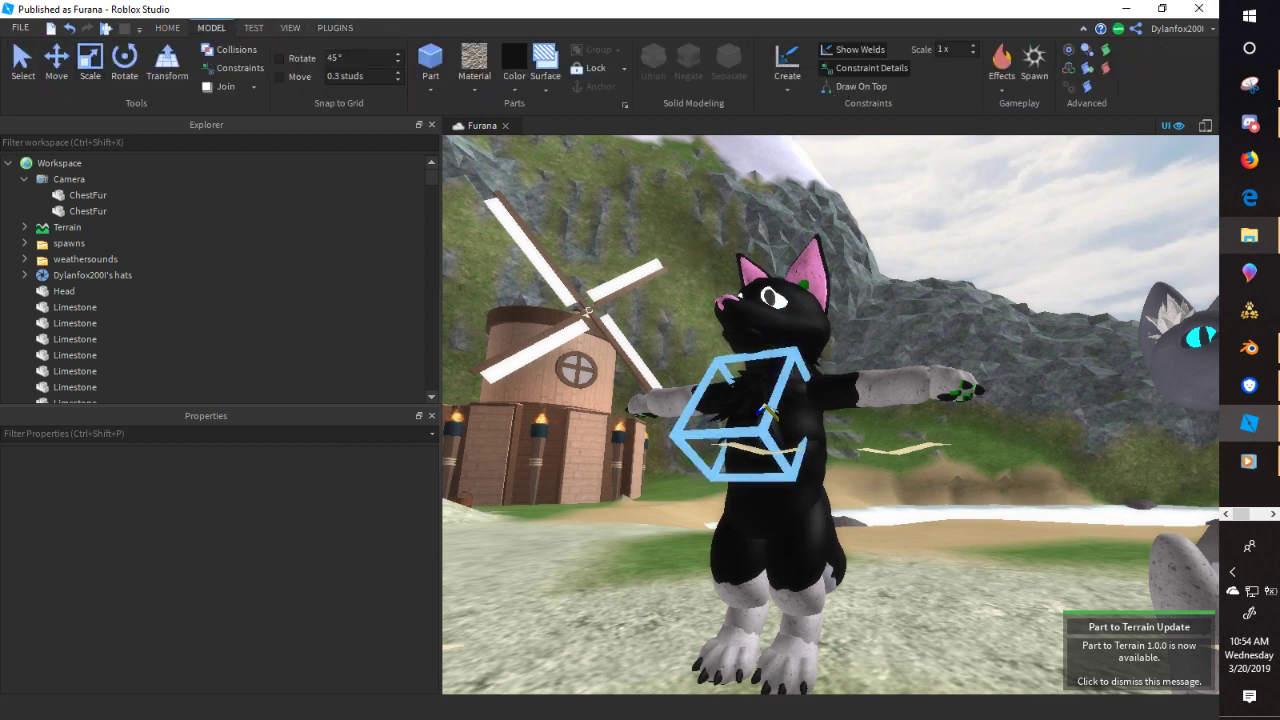
click(803, 419)
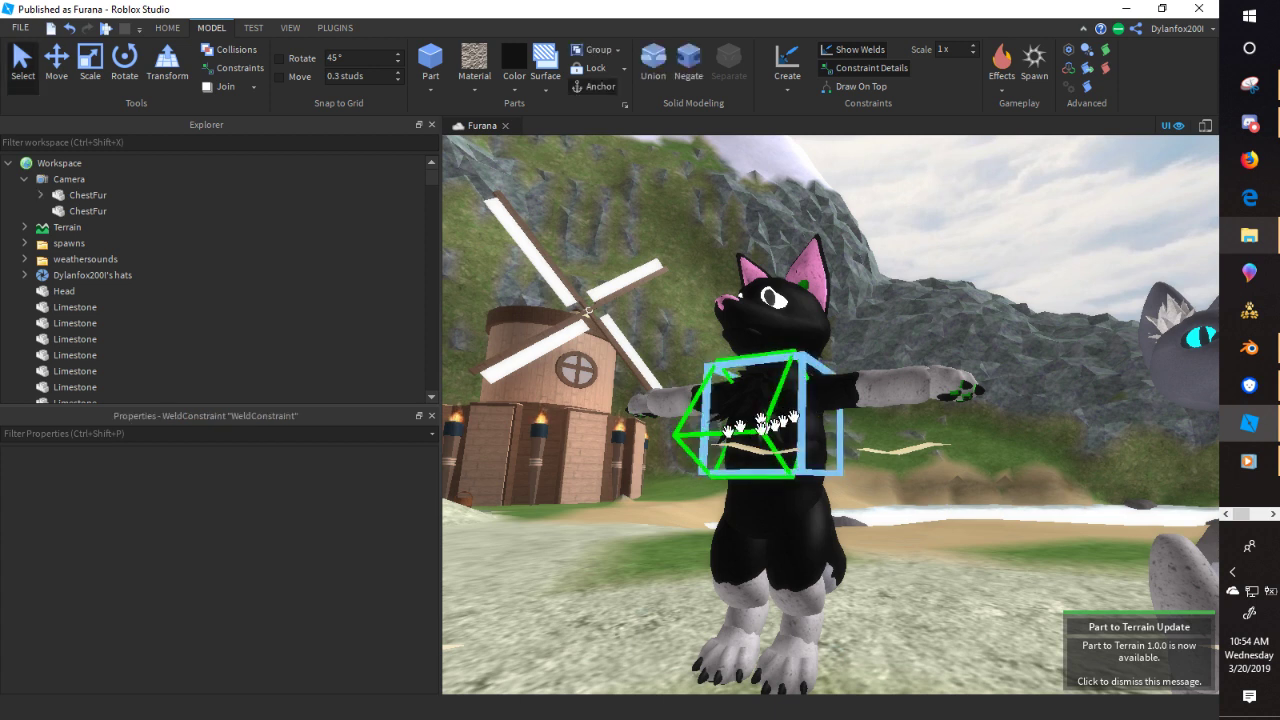
- Weld the back ChestFur to the Neck part with another WeldConstraint
scroll(803, 419, up, 5)
scroll(803, 419, down, 5)
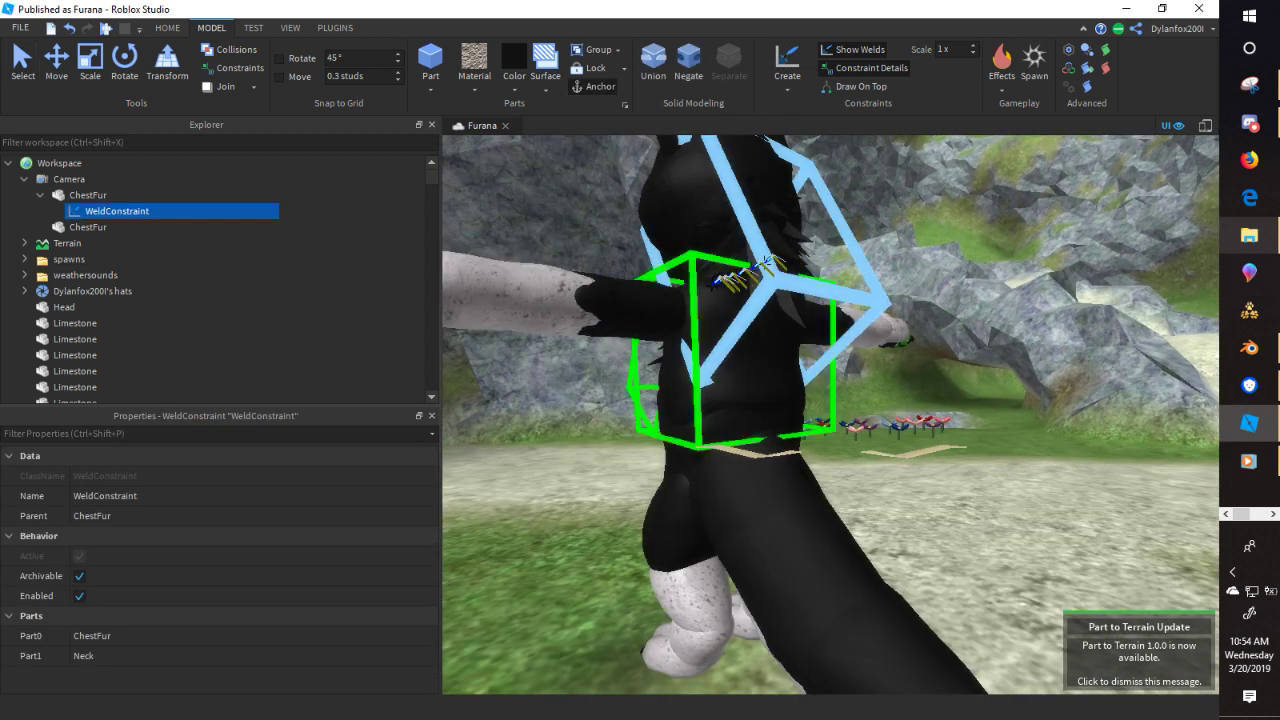
key(a)
right_drag(708, 263, 707, 262)
key(s)
key(w)
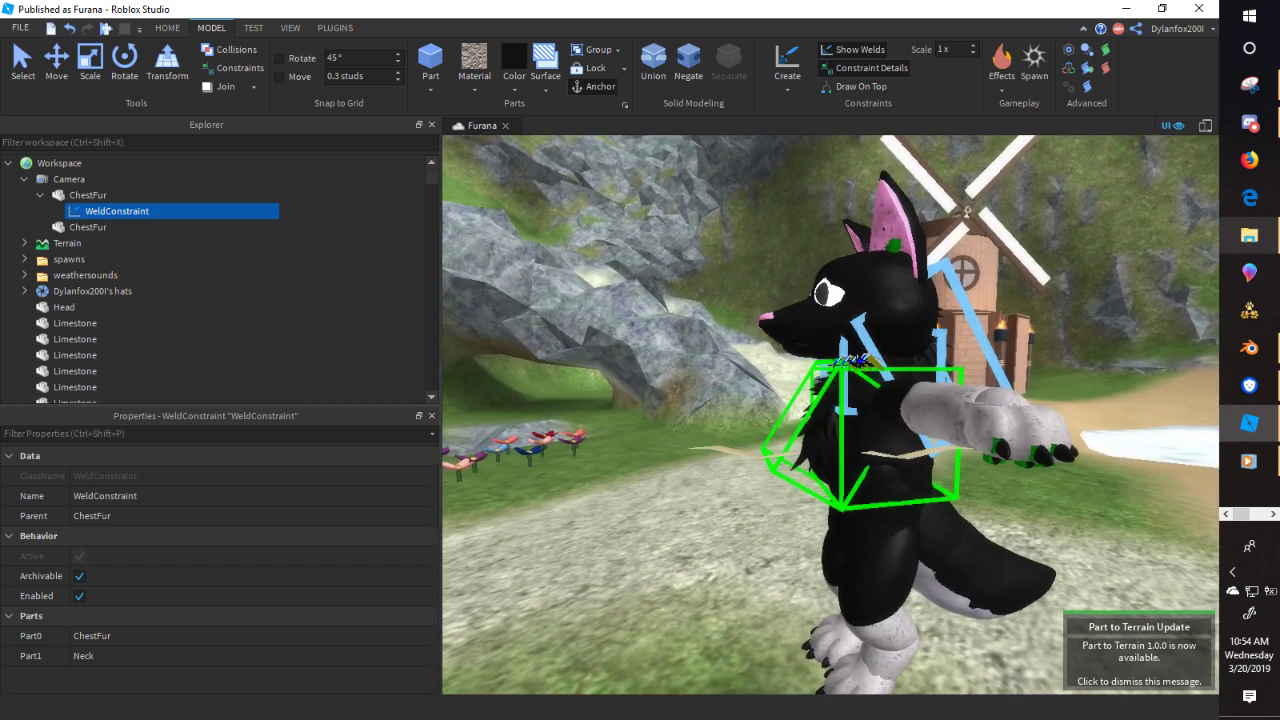
click(793, 358)
right_drag(793, 358, 750, 353)
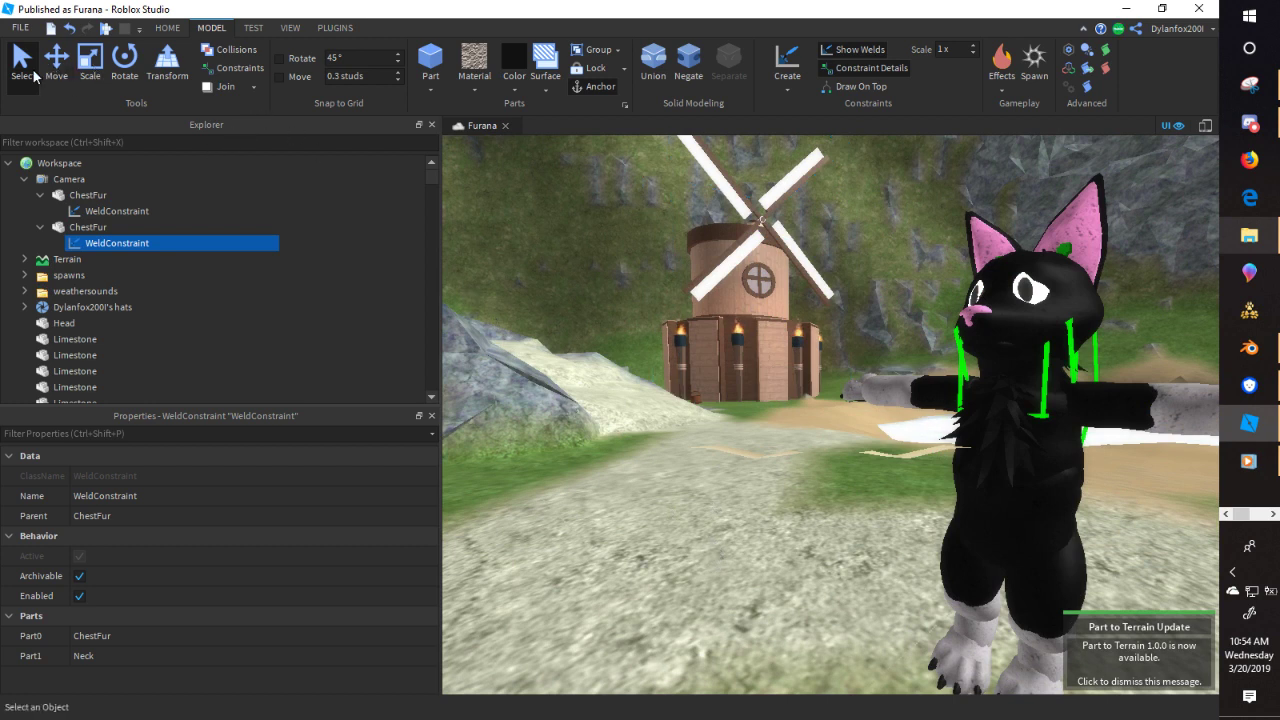
- Inspect the black character's head, chest and back fur from several sides
click(752, 450)
right_drag(752, 450, 757, 455)
click(822, 308)
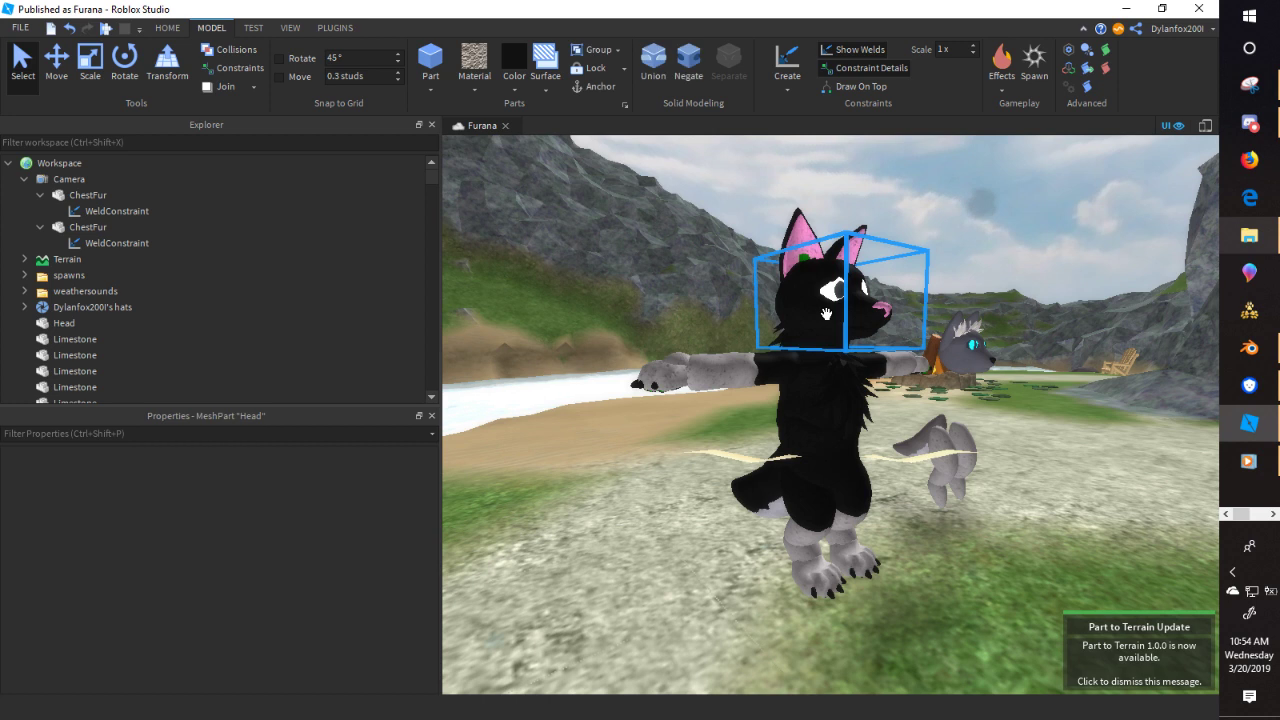
key(f)
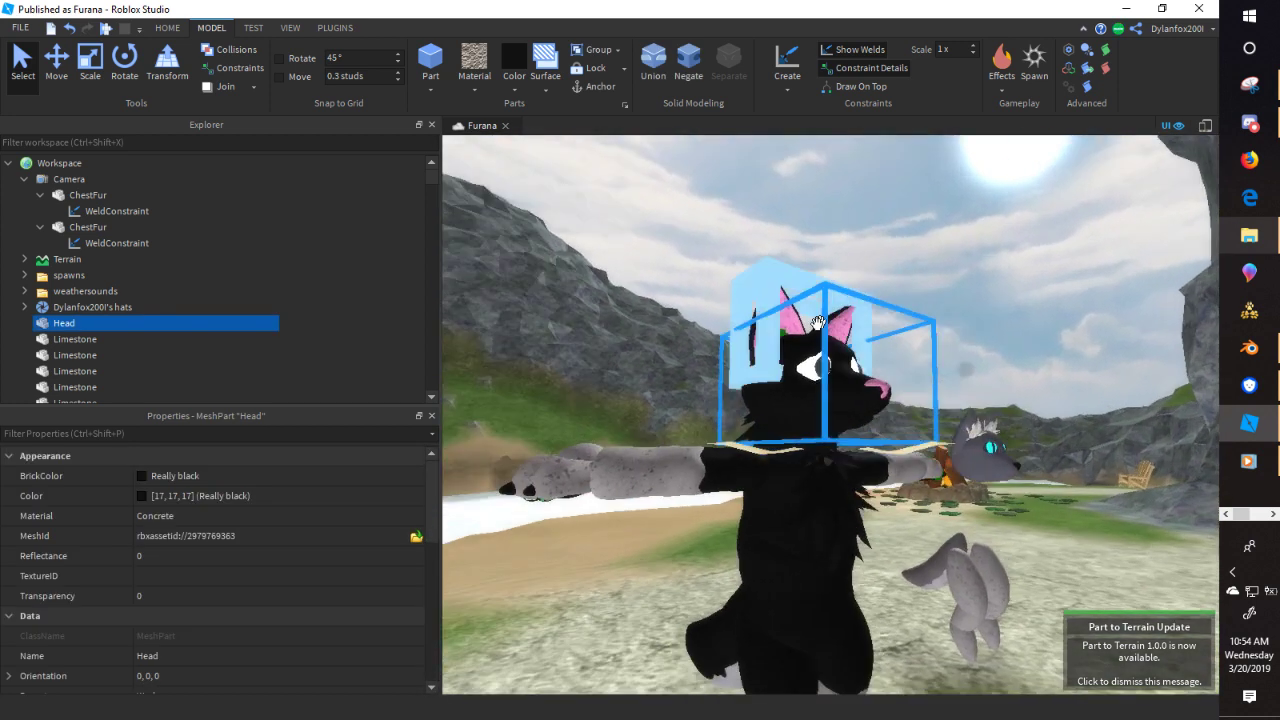
right_drag(818, 323, 731, 494)
click(760, 523)
right_drag(621, 527, 620, 526)
right_click(620, 526)
click(858, 603)
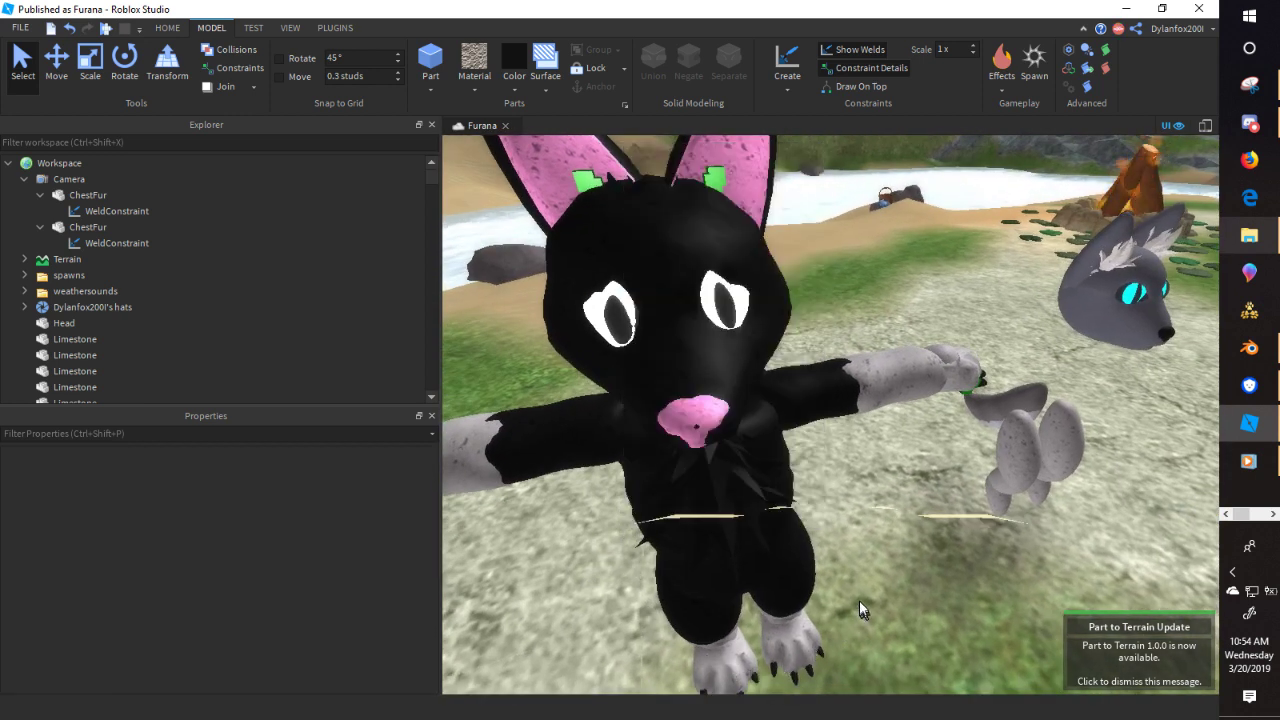
right_drag(858, 601, 857, 597)
right_drag(665, 424, 663, 422)
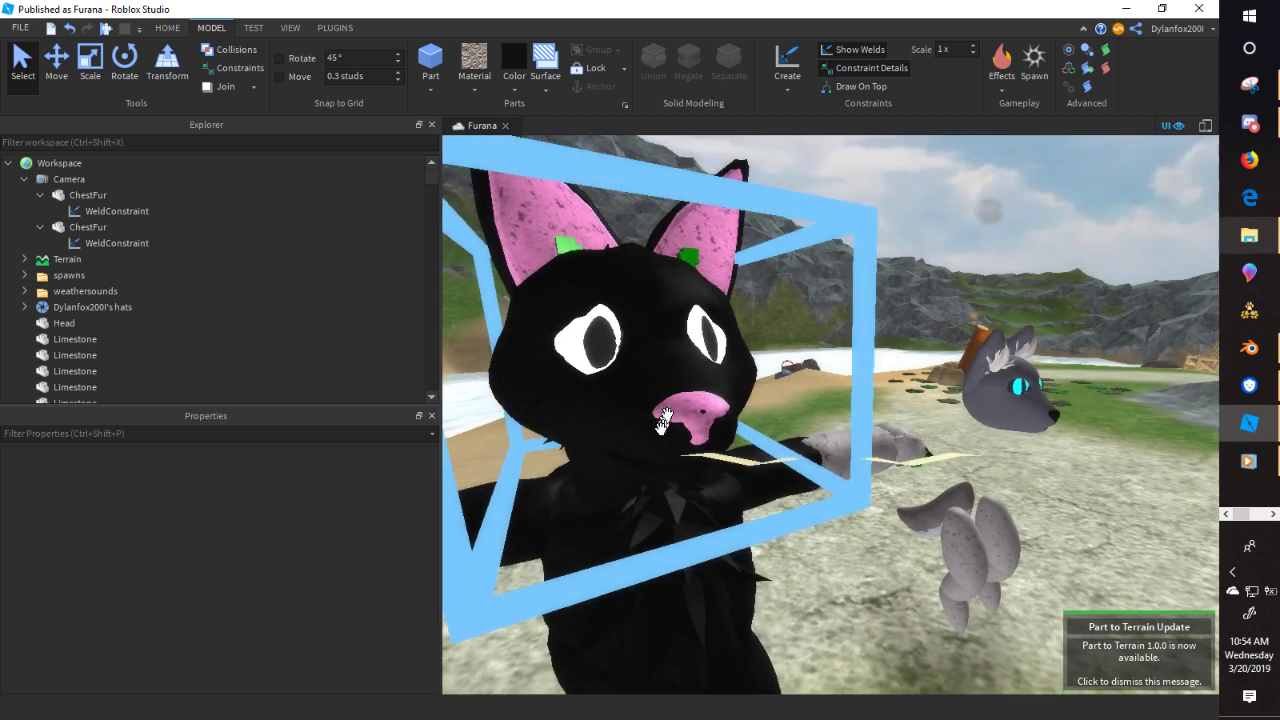
- Select all parts of the black character together and group them into one model
scroll(660, 428, down, 3)
right_drag(846, 569, 851, 568)
scroll(851, 568, down, 3)
drag(903, 566, 714, 252)
drag(800, 407, 600, 286)
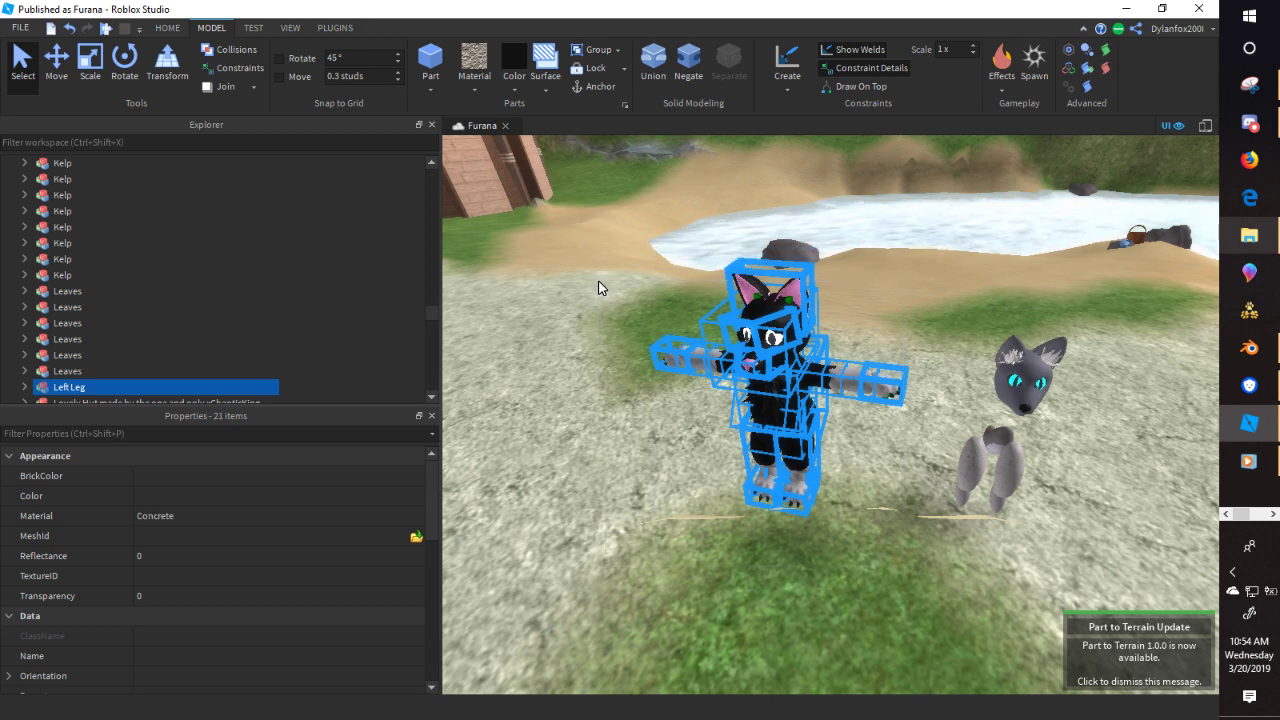
right_drag(680, 294, 680, 325)
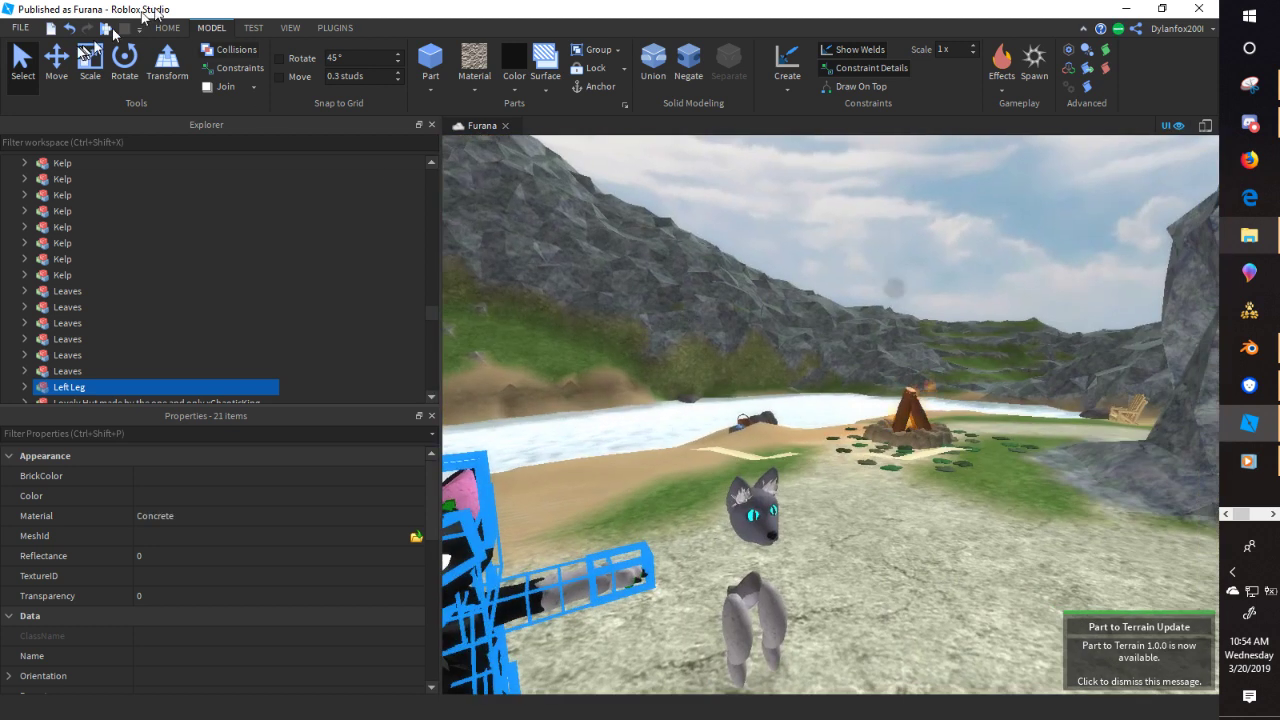
click(59, 68)
right_drag(841, 475, 670, 470)
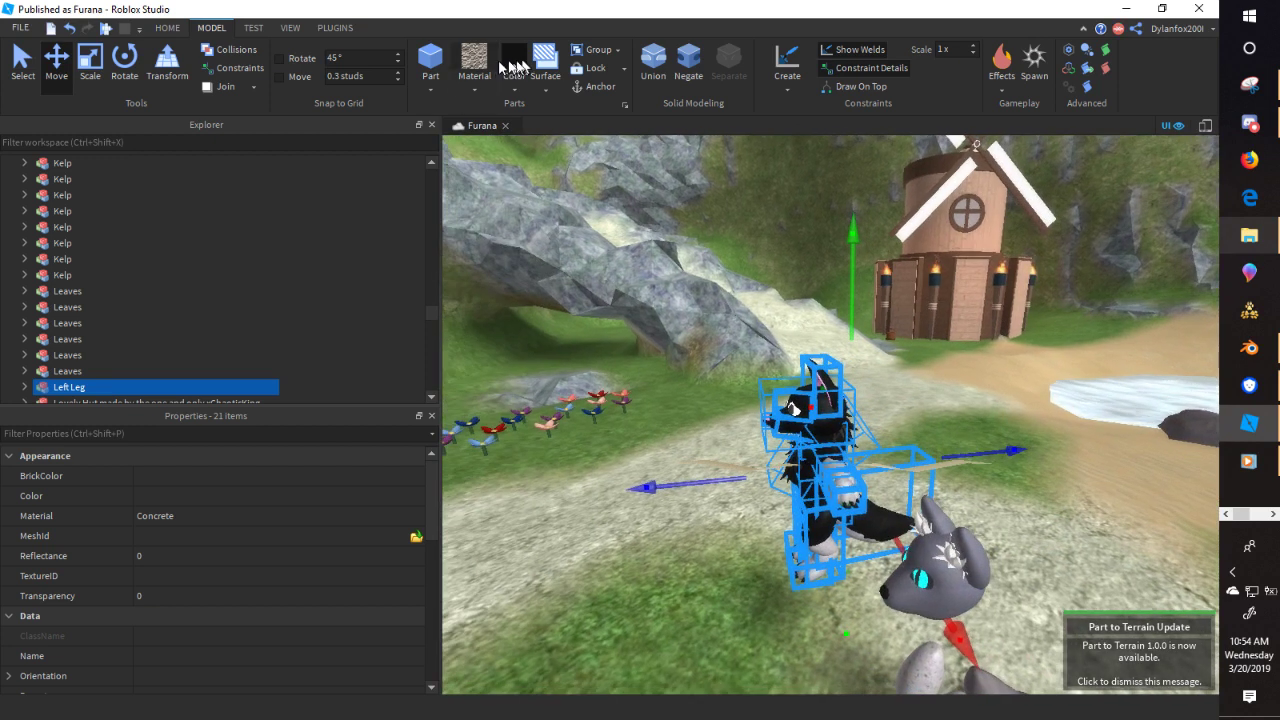
click(598, 52)
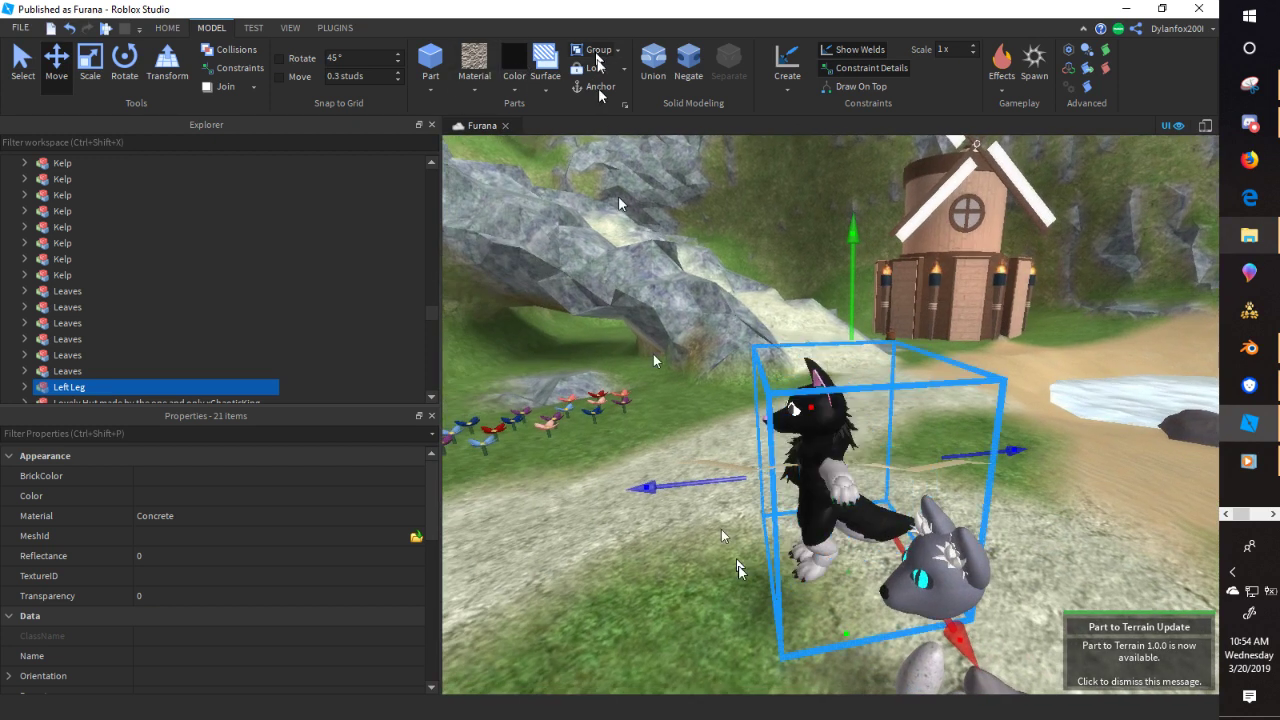
- Select the grouped black character and expand its Model to list the body parts
click(640, 538)
mouse_move(642, 538)
right_down()
mouse_move(660, 542)
mouse_move(643, 543)
right_up()
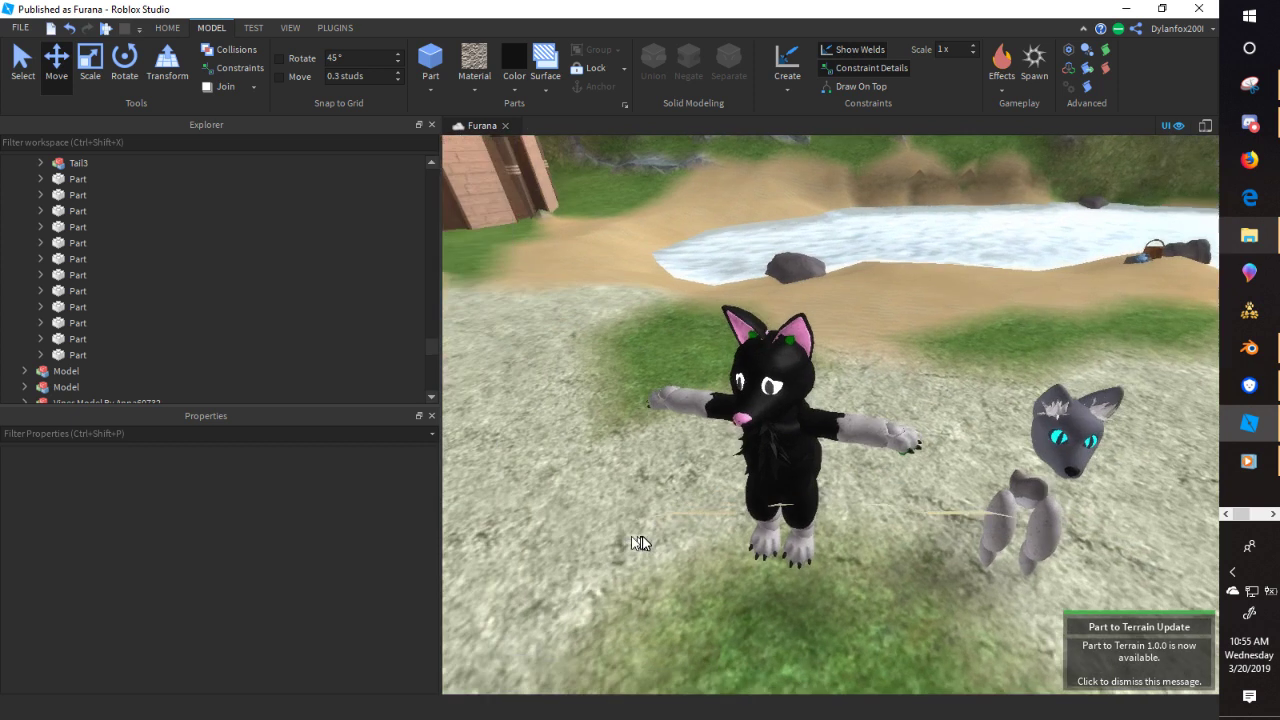
scroll(766, 489, up, 5)
click(750, 475)
right_drag(750, 475, 762, 484)
scroll(762, 484, down, 4)
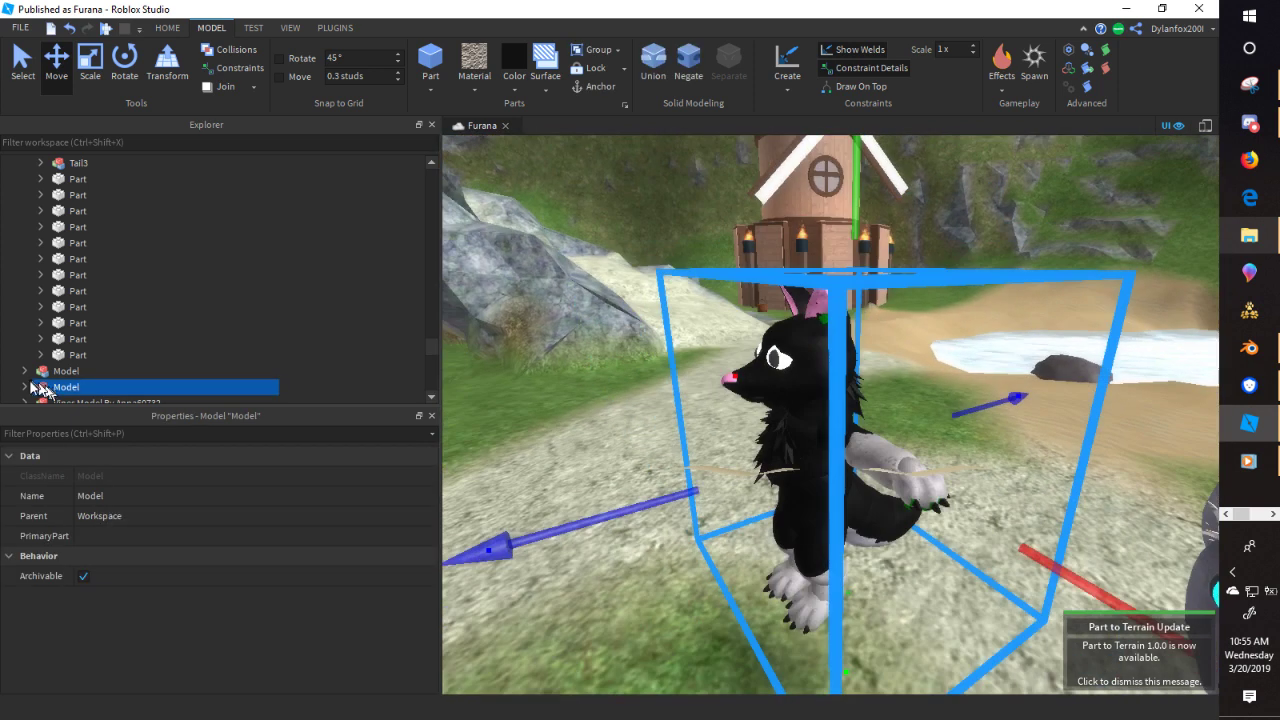
click(25, 387)
scroll(84, 380, down, 3)
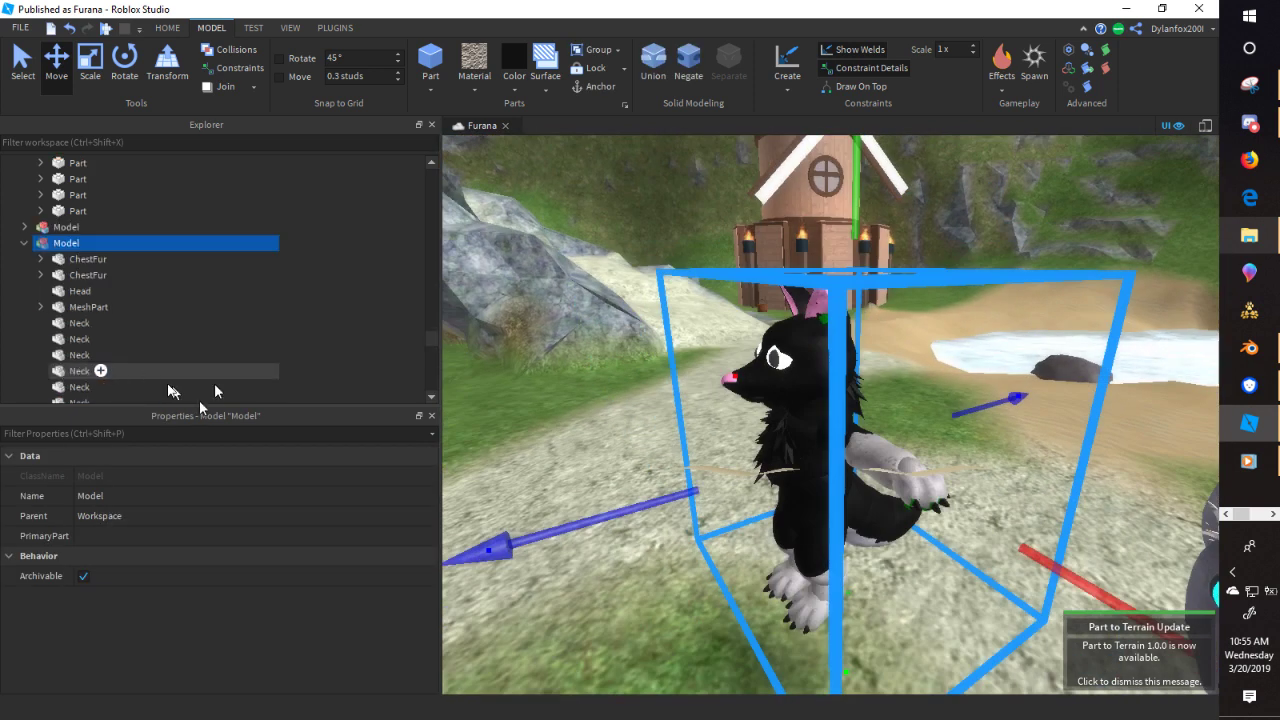
- Rename the Neck part that forms the character's right forearm as LowerArm
click(100, 355)
right_drag(472, 452, 449, 454)
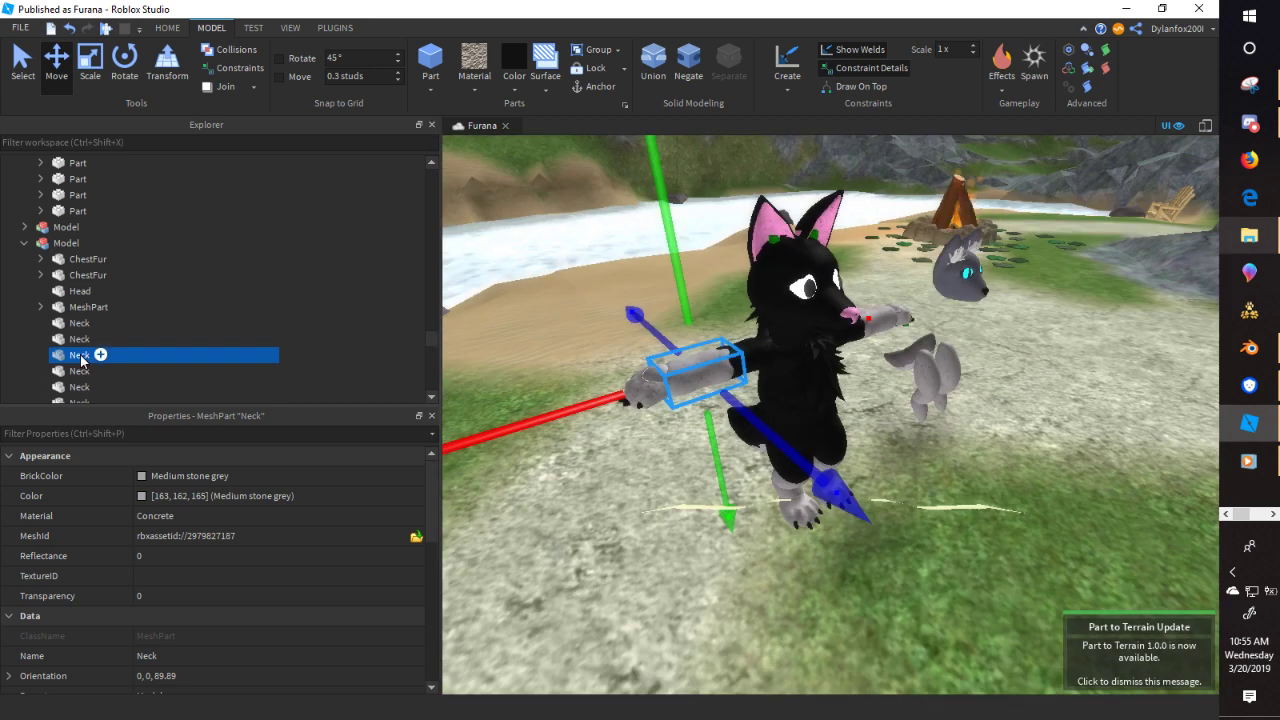
right_click(94, 355)
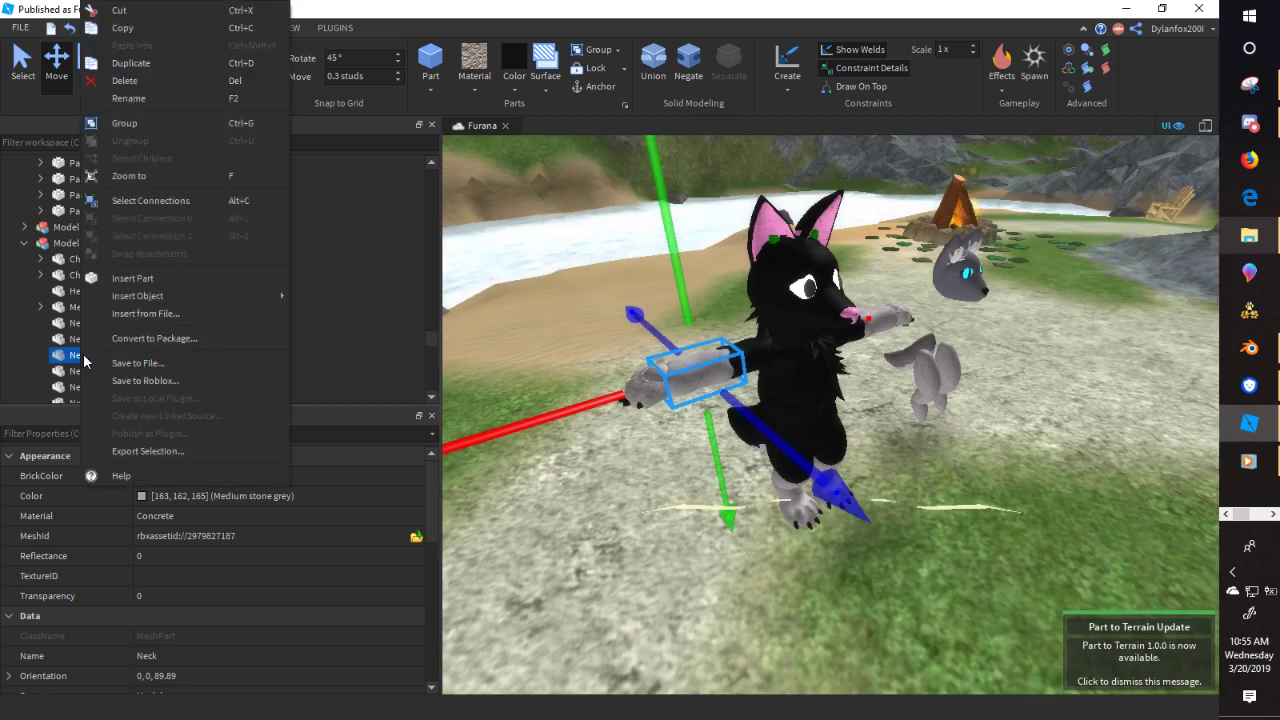
click(150, 98)
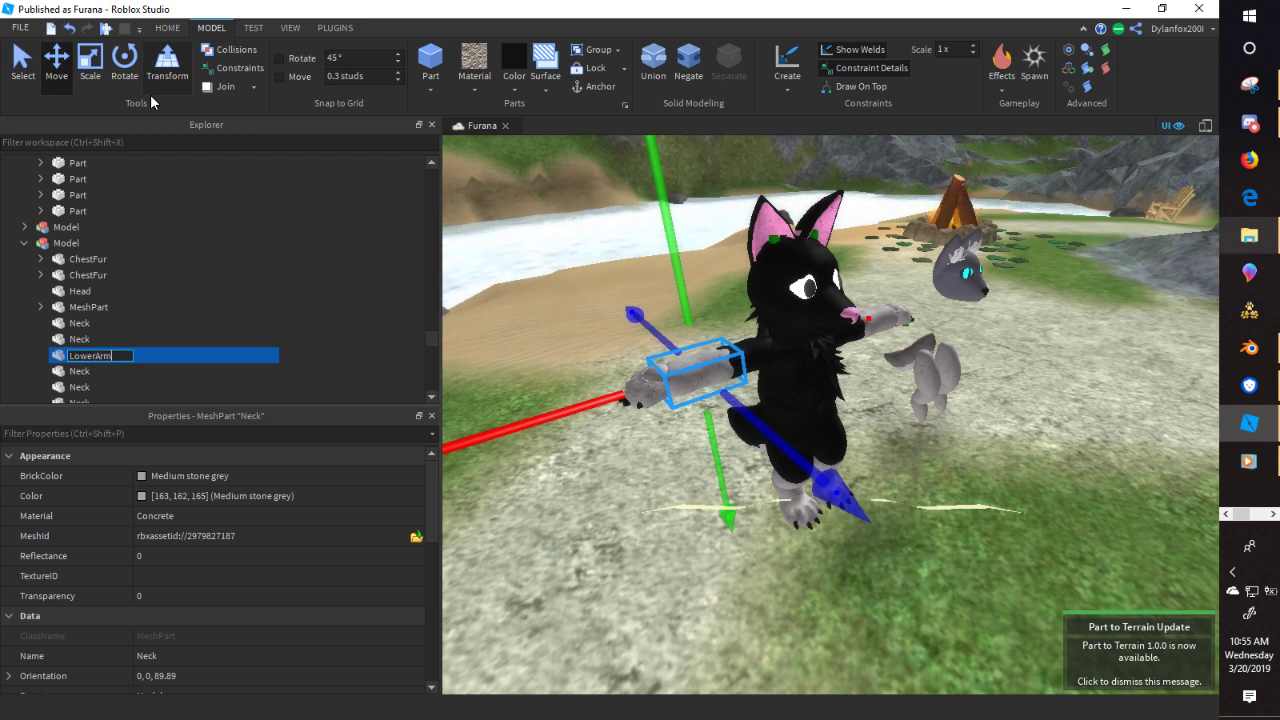
text(LowerArm)
key(Return)
- Rename the Neck part that forms the character's upper body as Torso
click(74, 340)
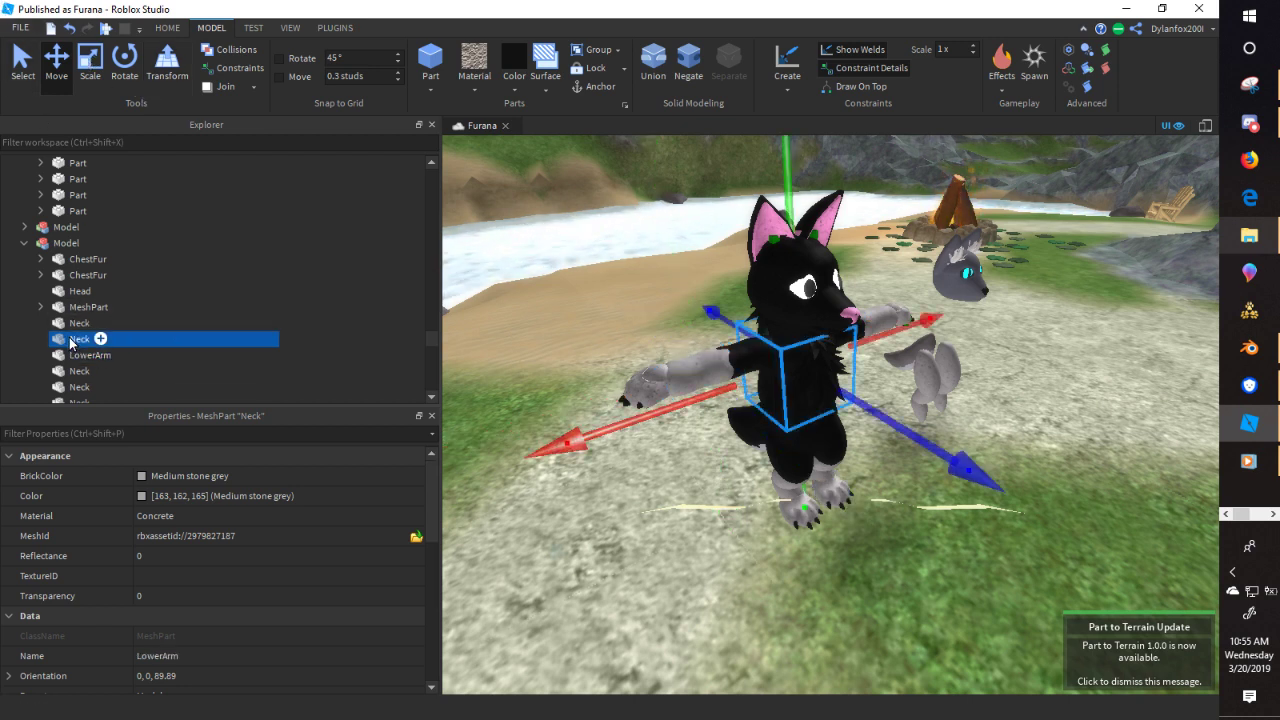
right_click(74, 343)
click(126, 106)
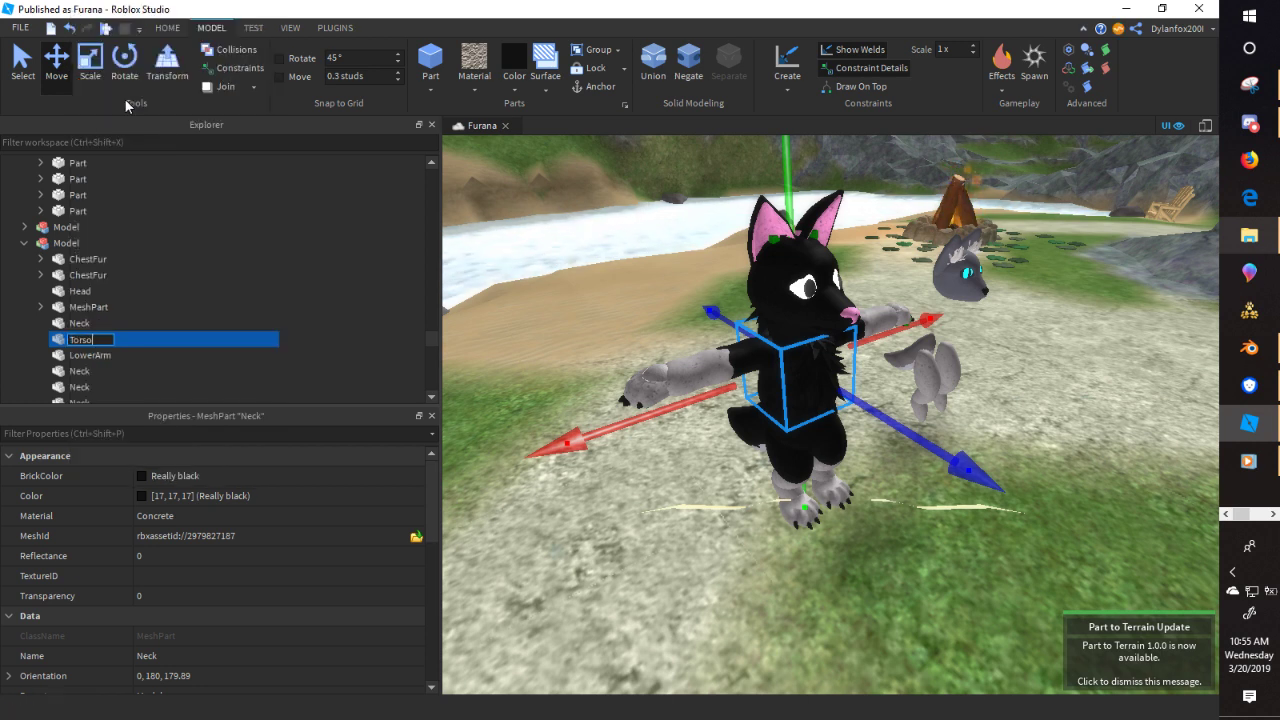
- Rename the Neck part that forms the character's right upper arm as UpperArmRigh
click(73, 324)
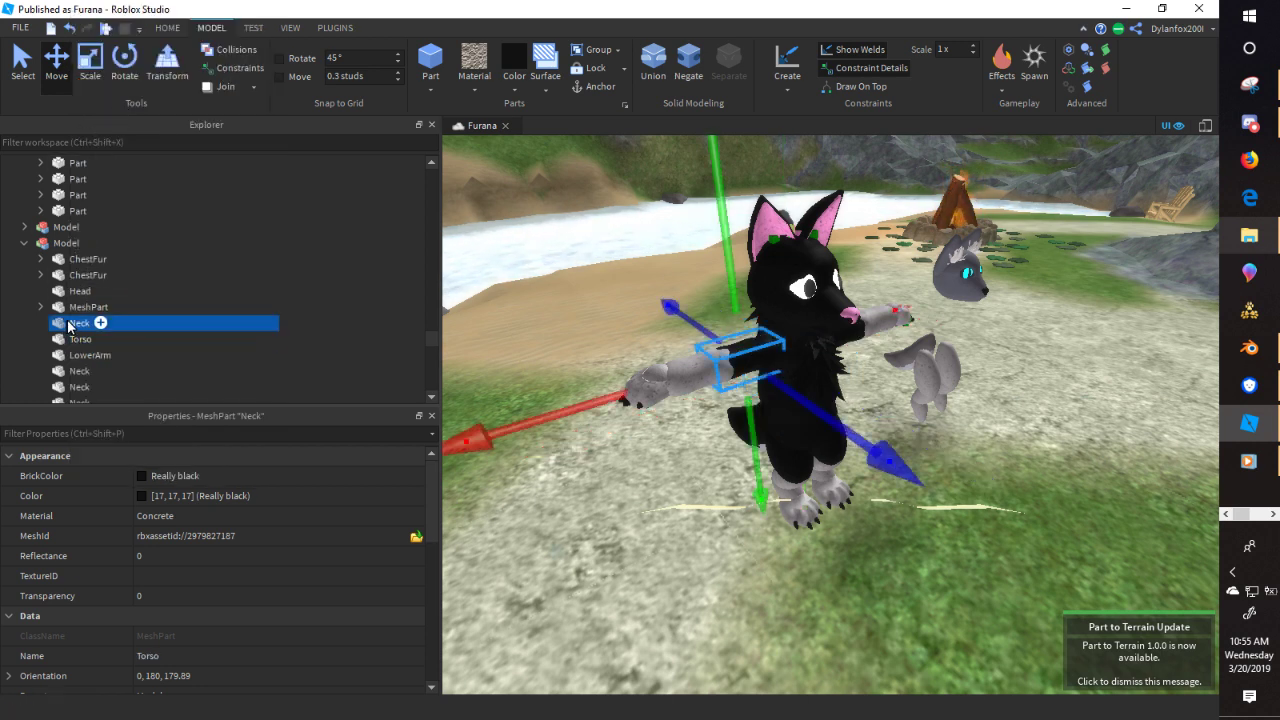
right_click(72, 325)
click(100, 101)
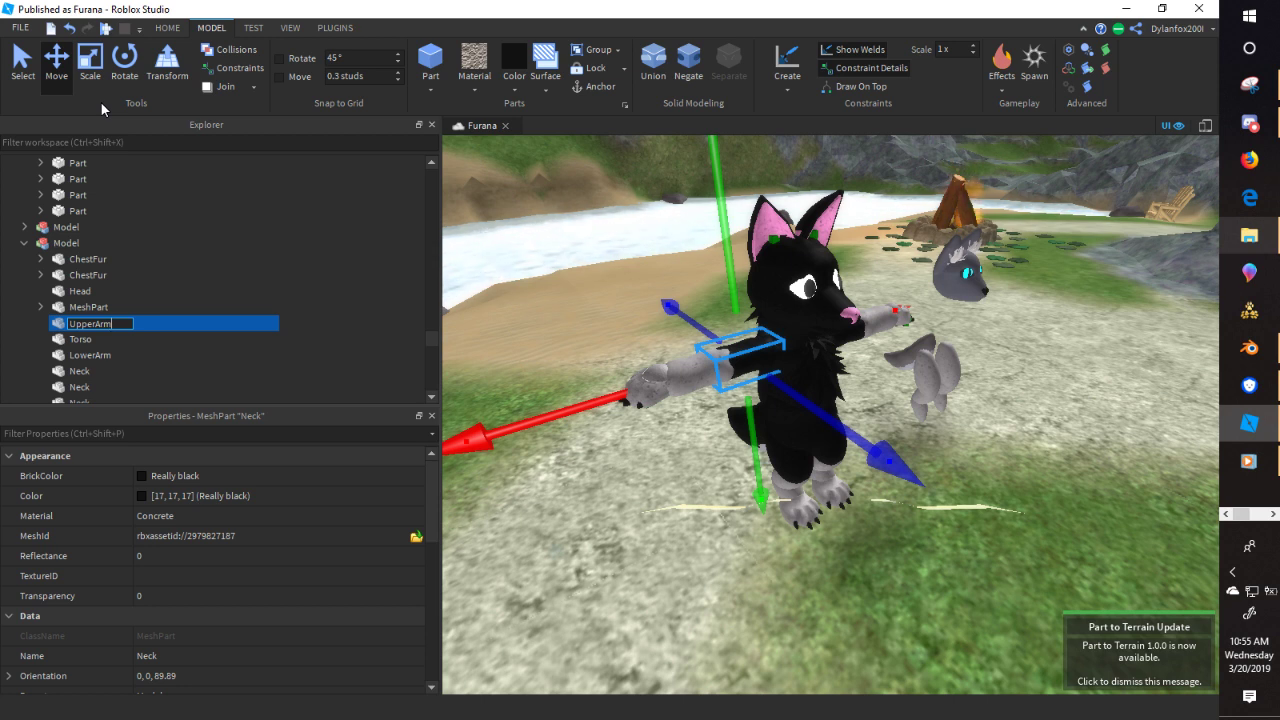
text(UpperArmRight)
key(Return)
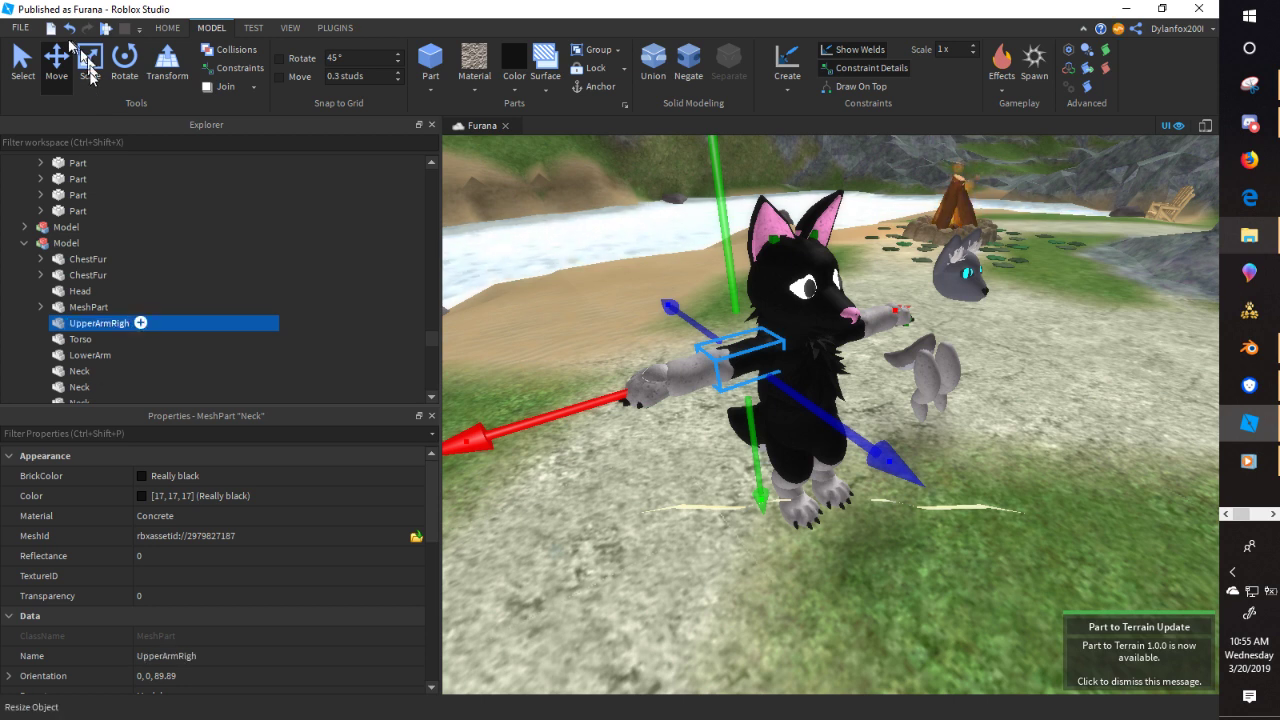
- Rename the LowerArm part of the character as LowerArmRight
click(90, 355)
right_click(108, 355)
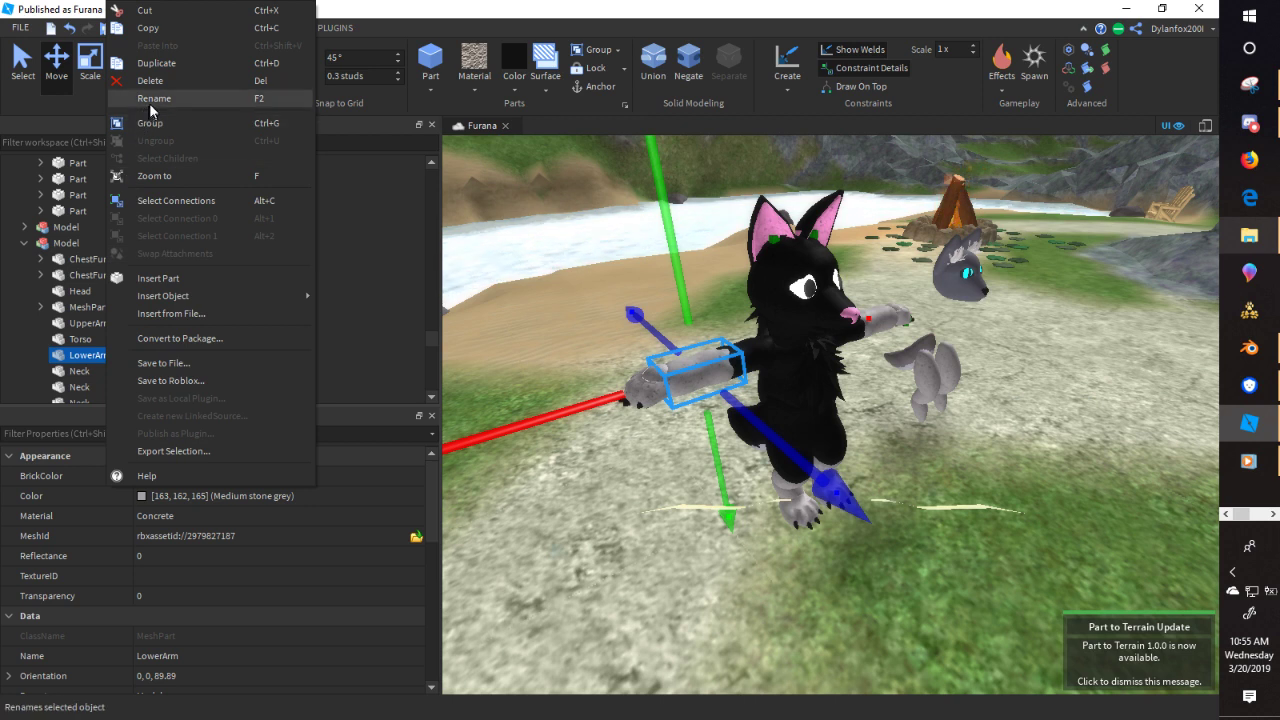
click(152, 98)
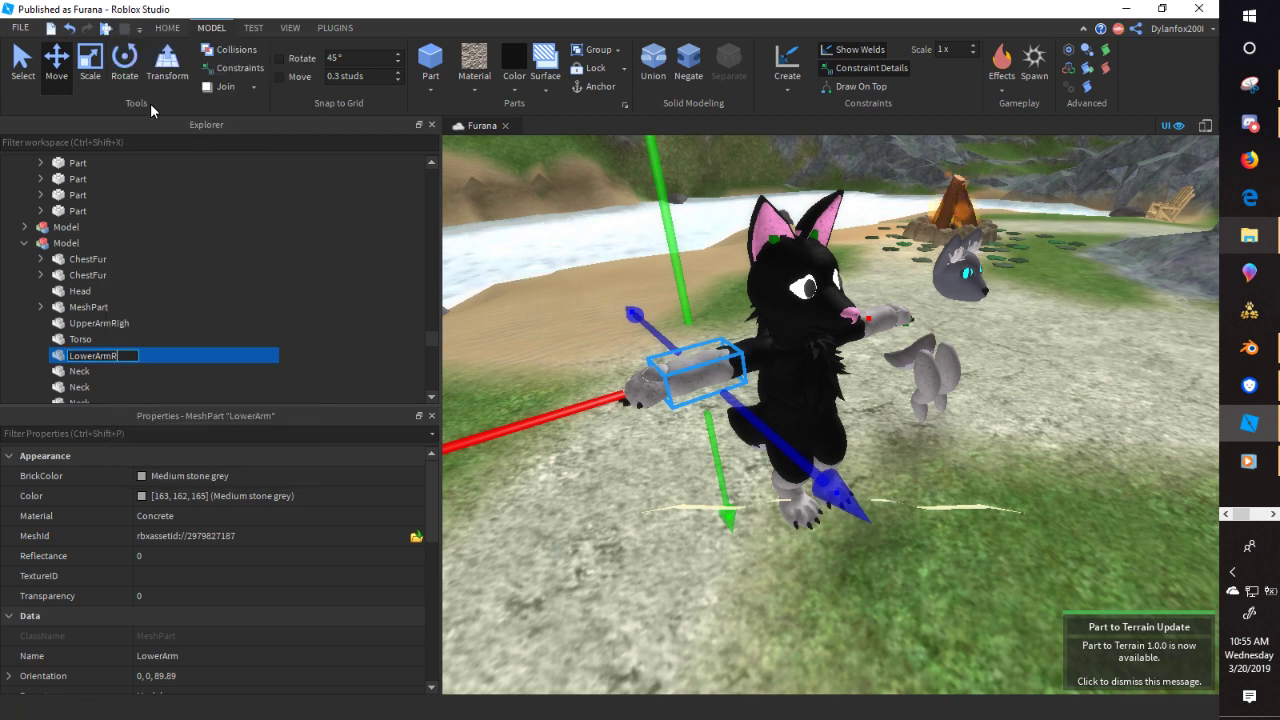
text(LowerArmRight)
key(Return)
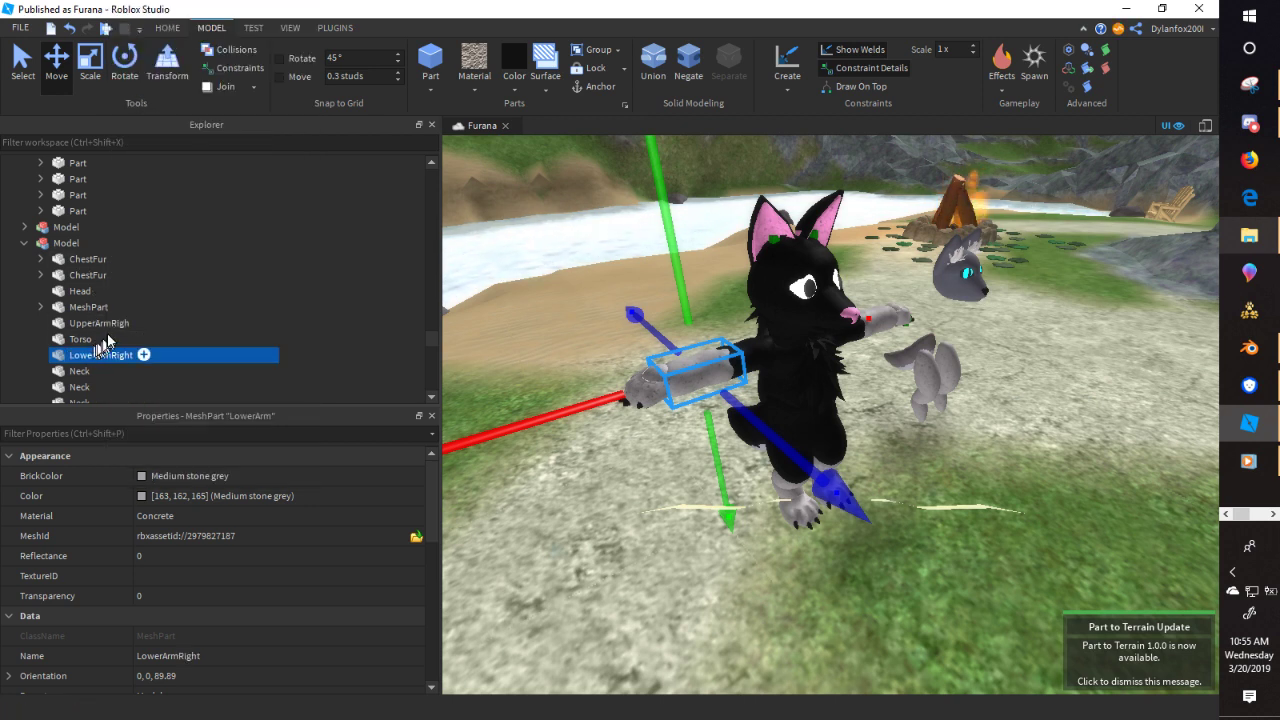
- Correct the misspelled name of the right upper arm part to UpperArmRight
right_click(116, 323)
click(158, 336)
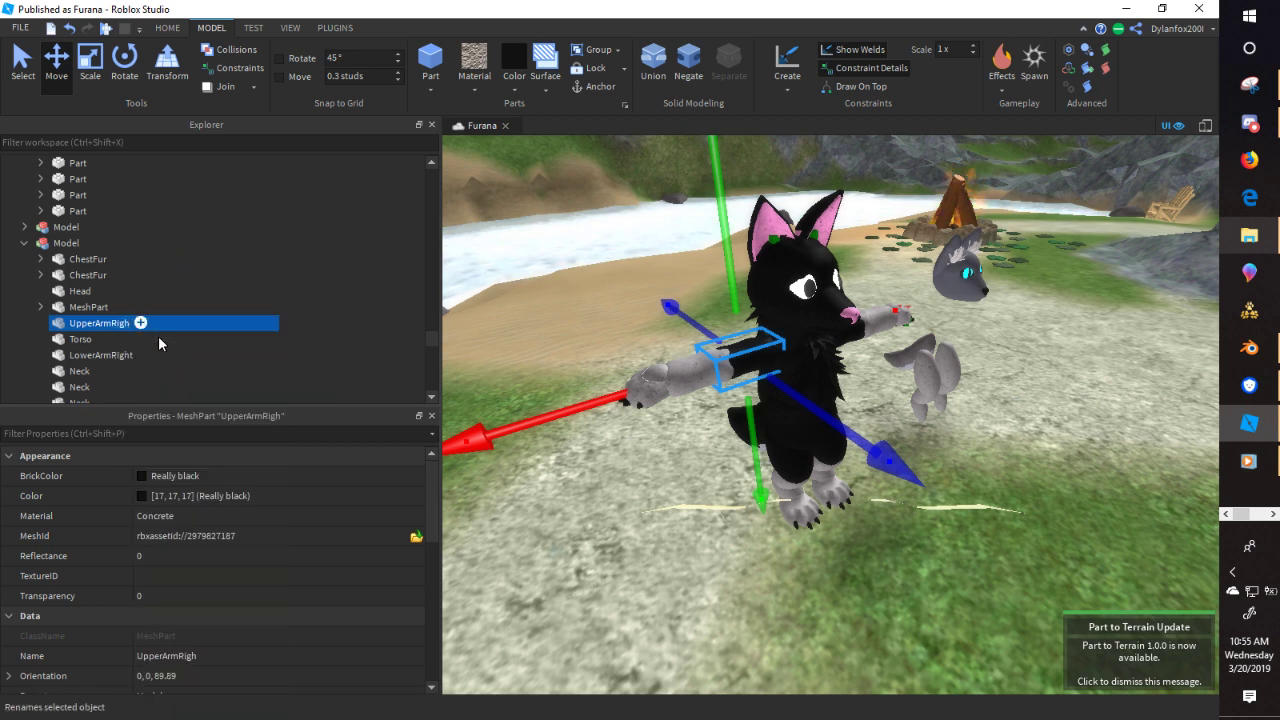
key(Right)
text(t)
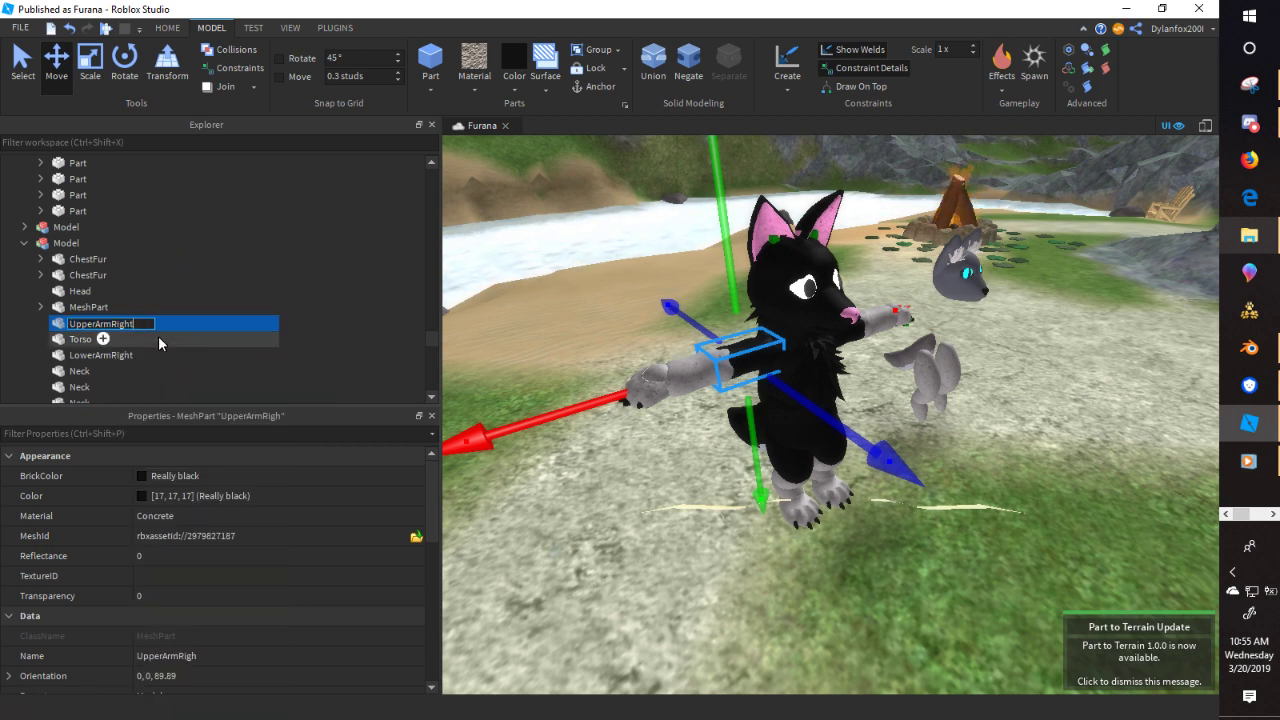
key(Return)
- Rename the Neck part that forms the character's left upper arm as UpperArmLeft
click(100, 371)
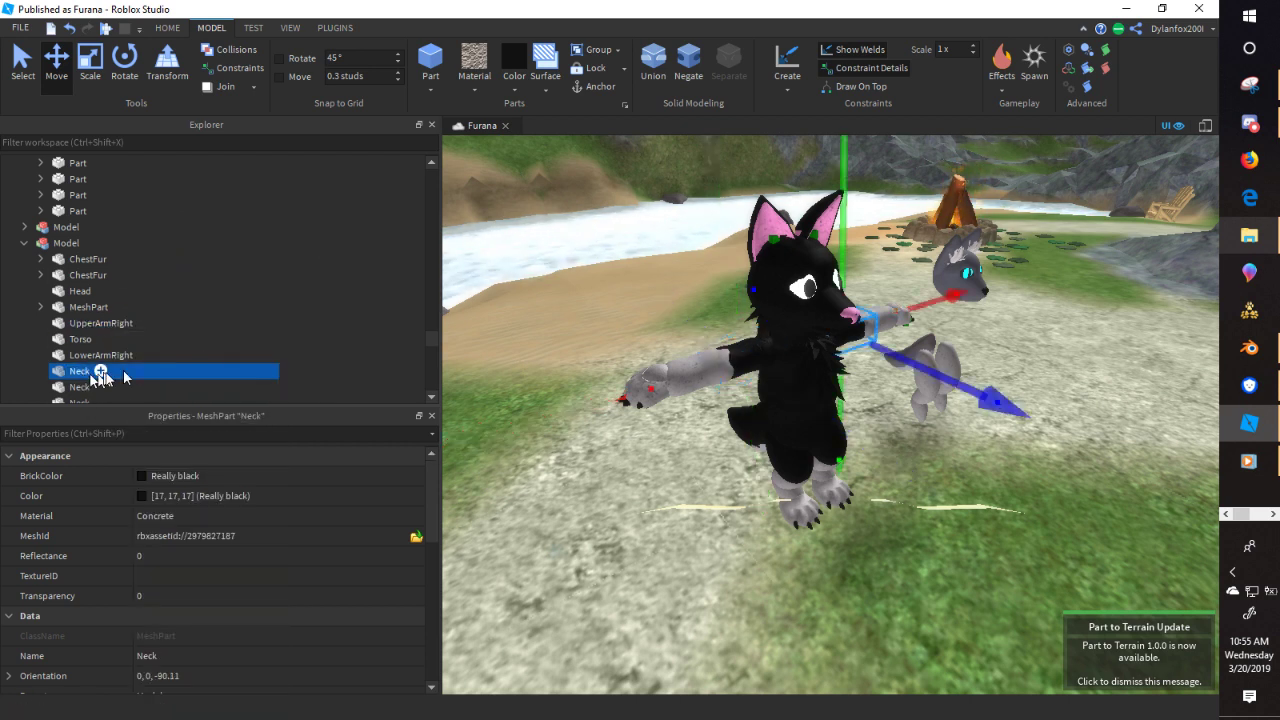
right_click(96, 371)
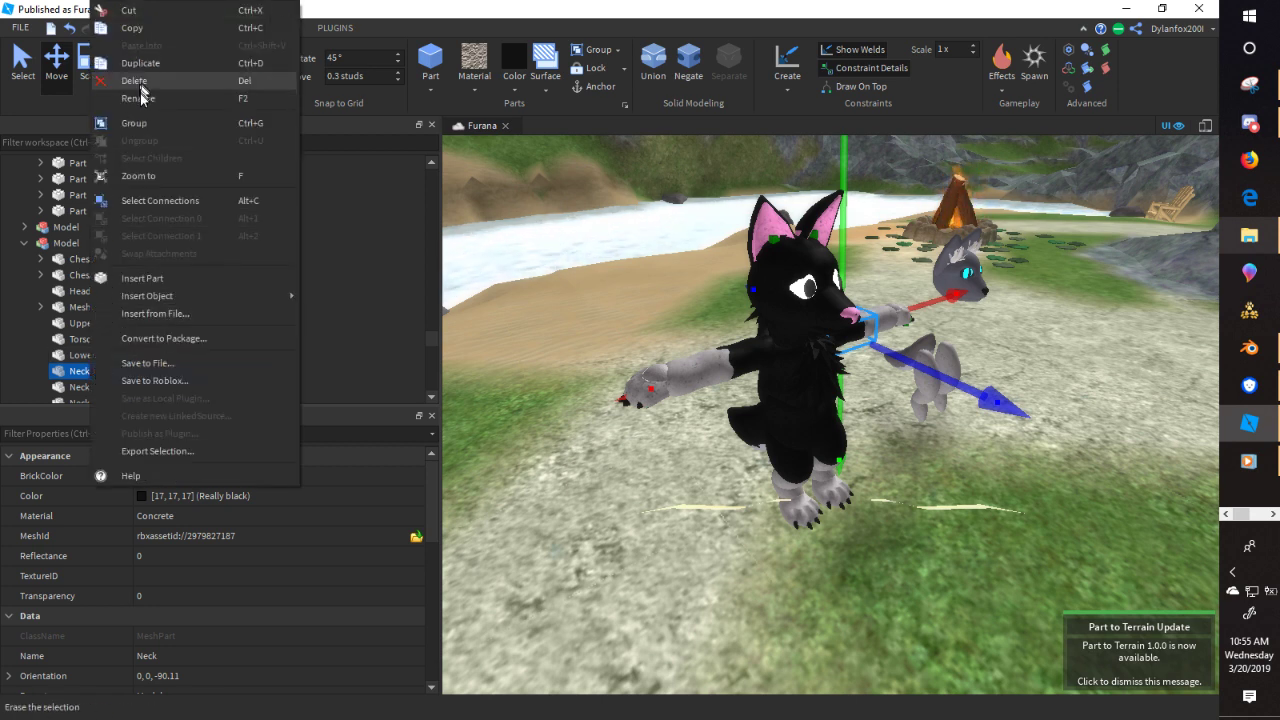
click(138, 98)
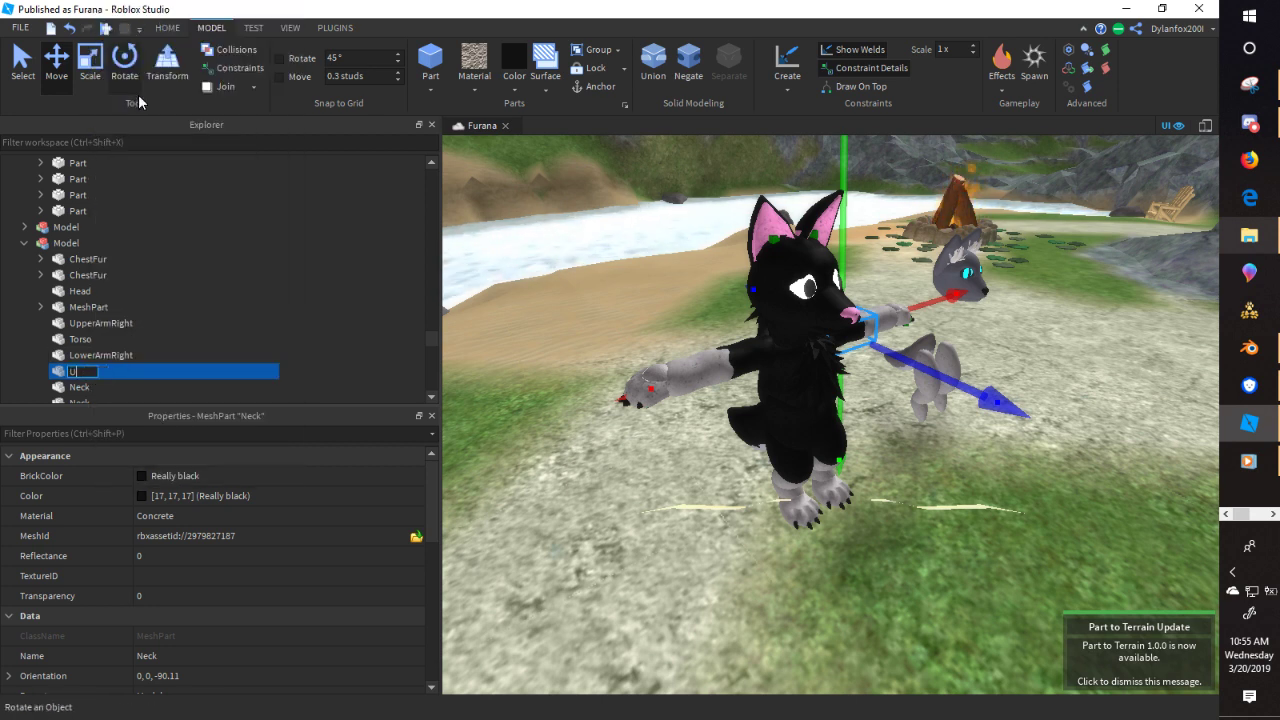
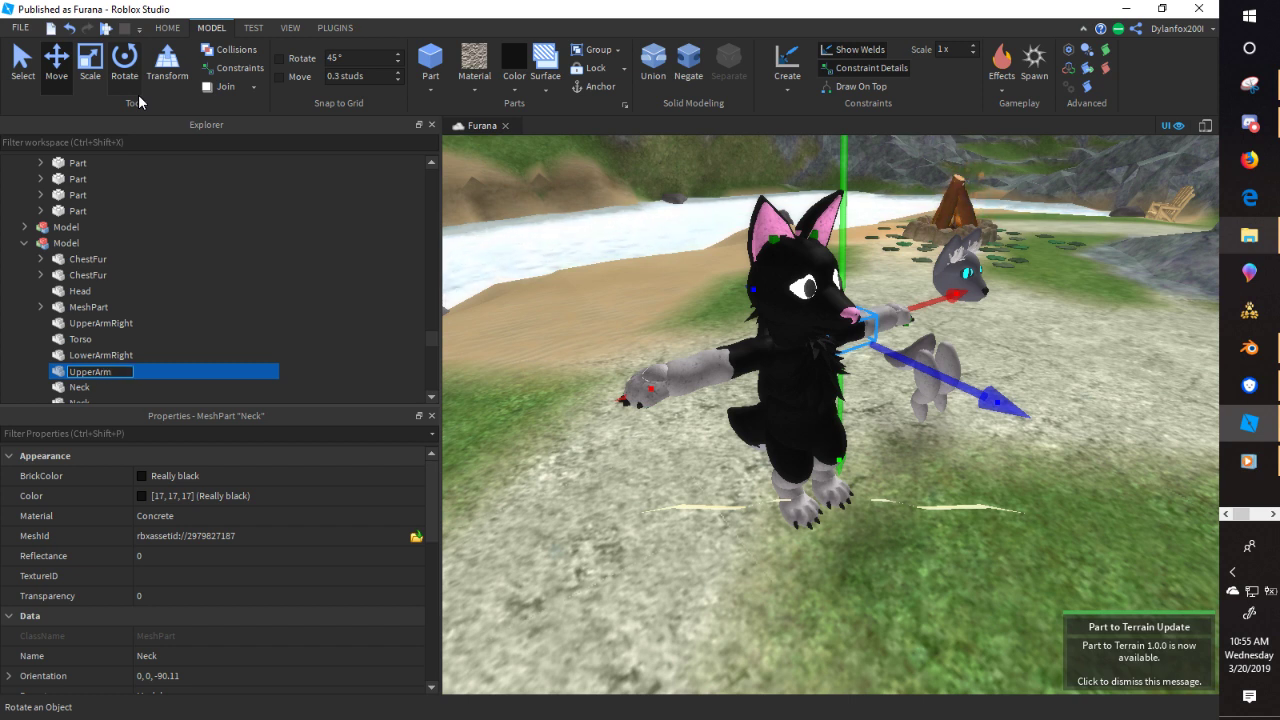
key(Return)
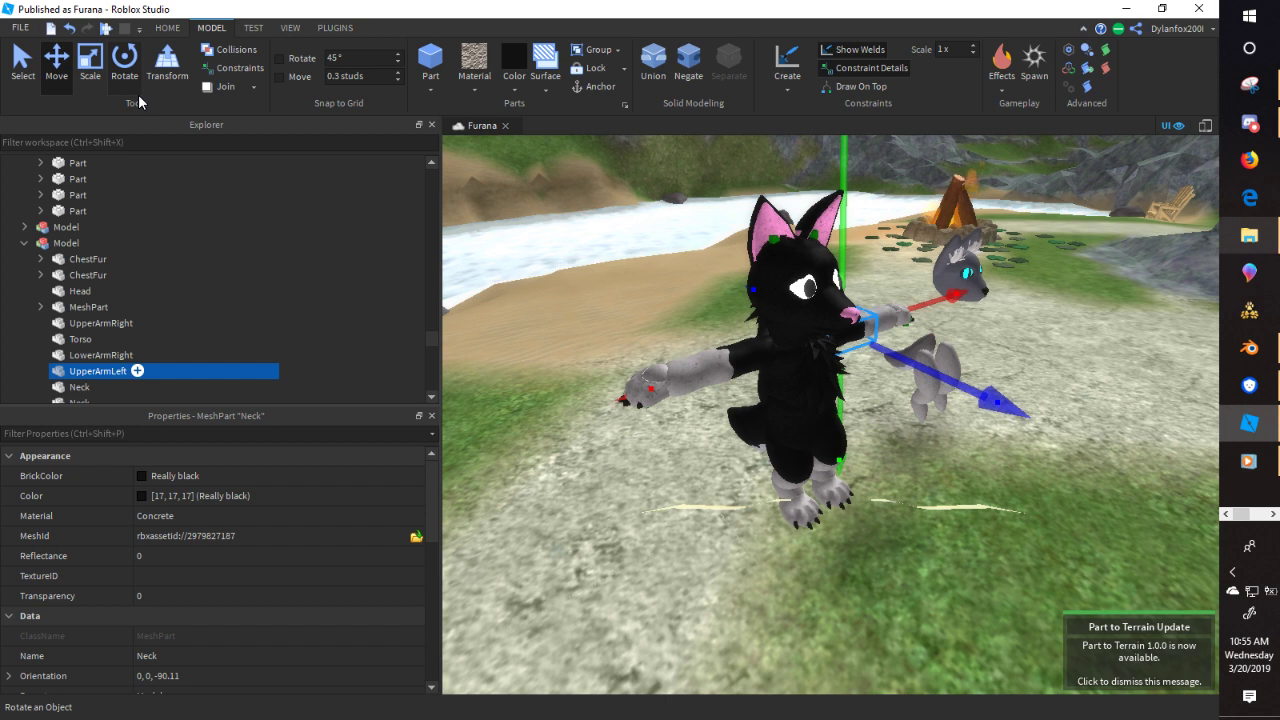
- Rename the Neck part that forms the character's lower body as LowerTorso
click(85, 388)
right_click(87, 390)
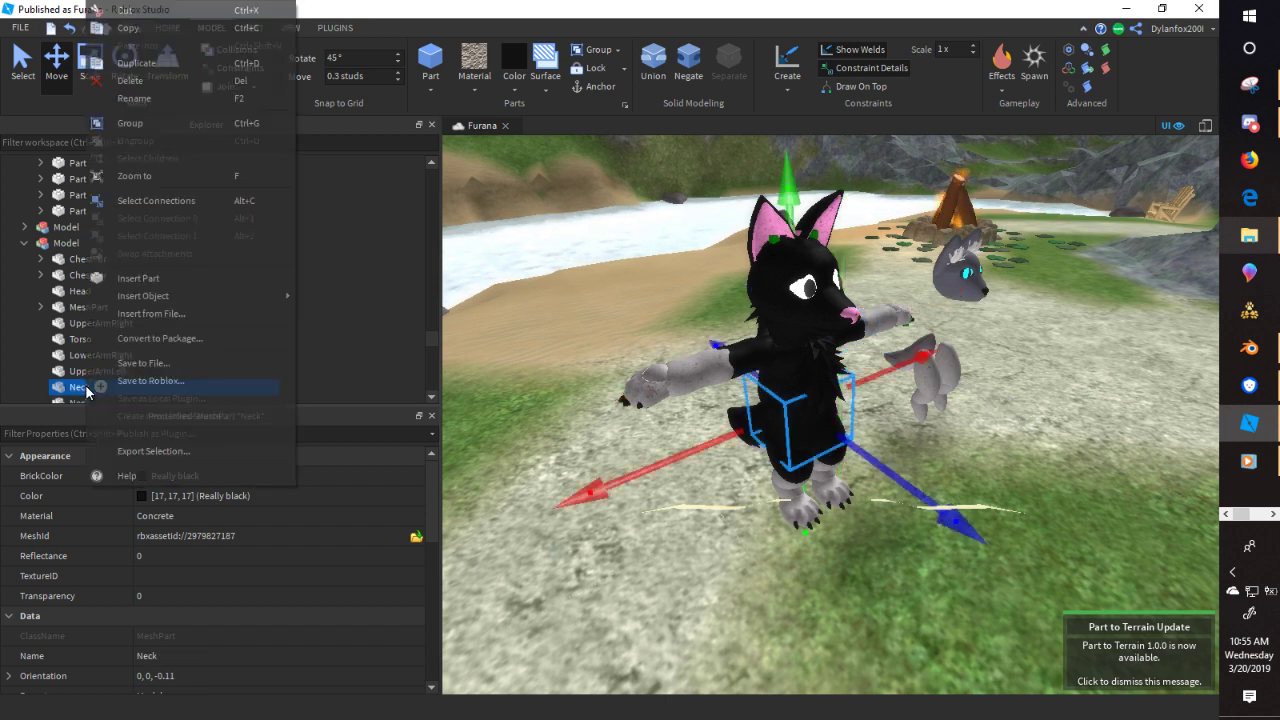
click(121, 98)
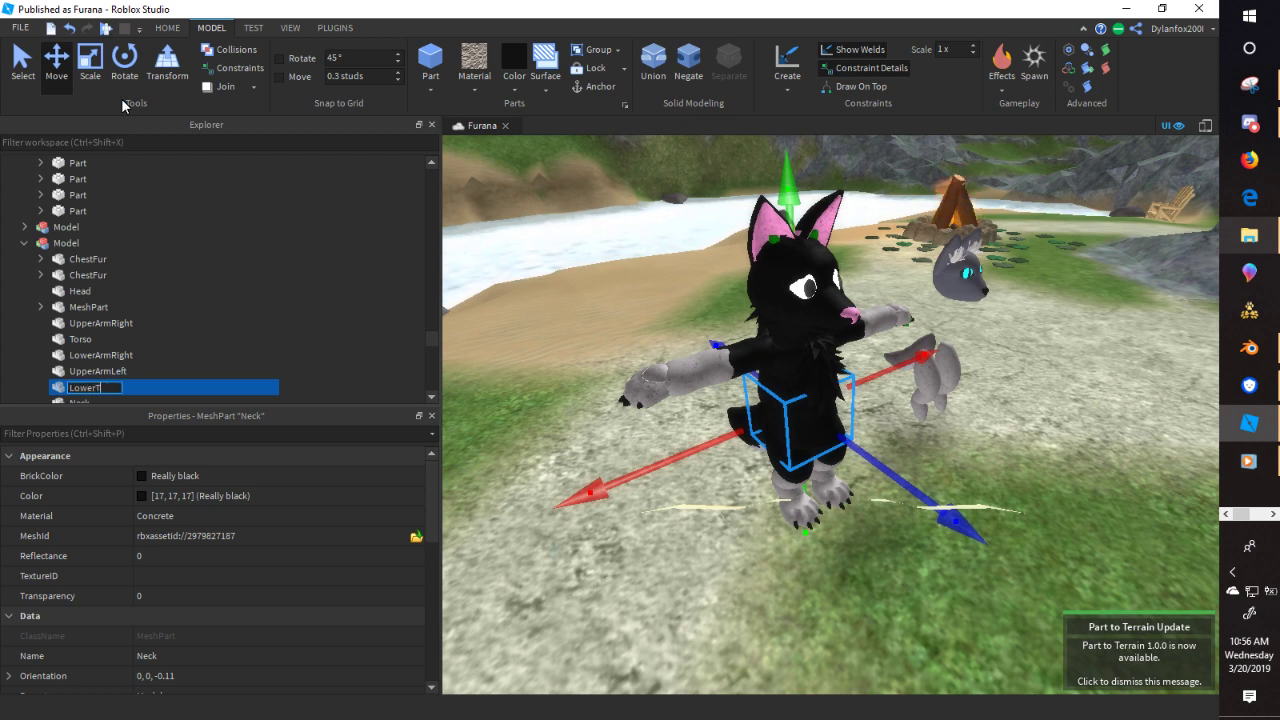
text(LowerTorso)
key(Return)
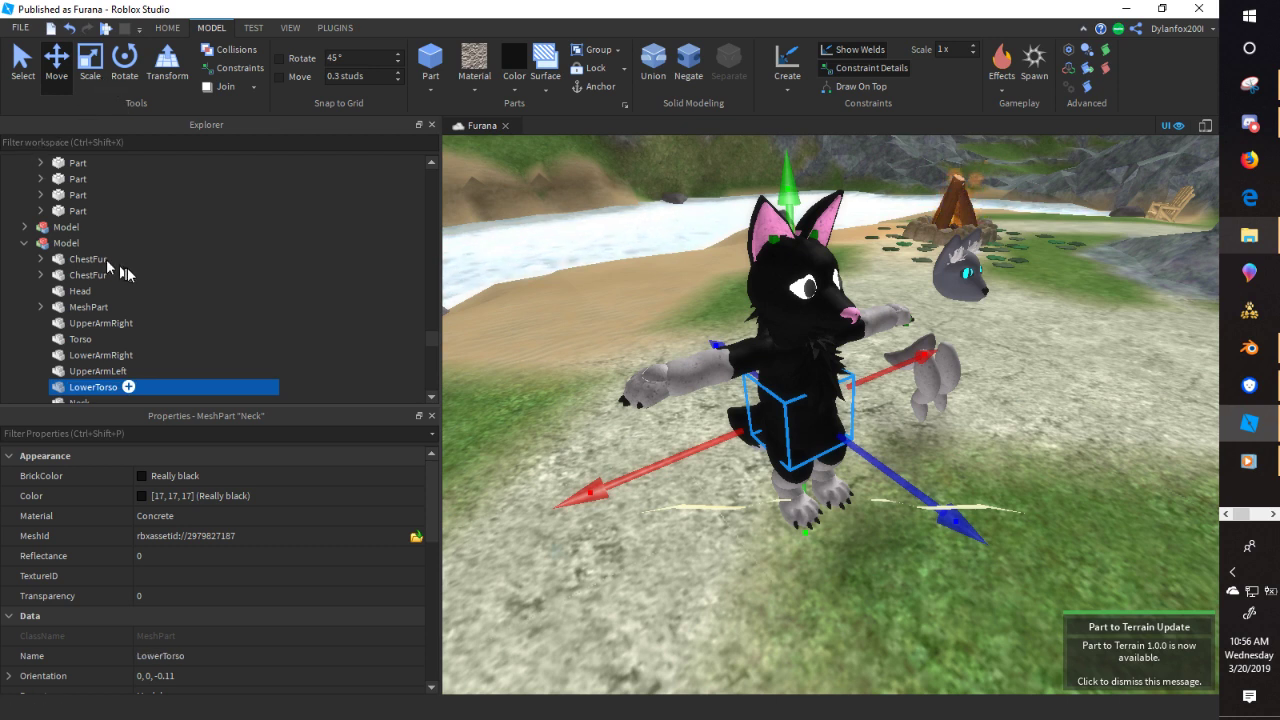
scroll(121, 275, down, 2)
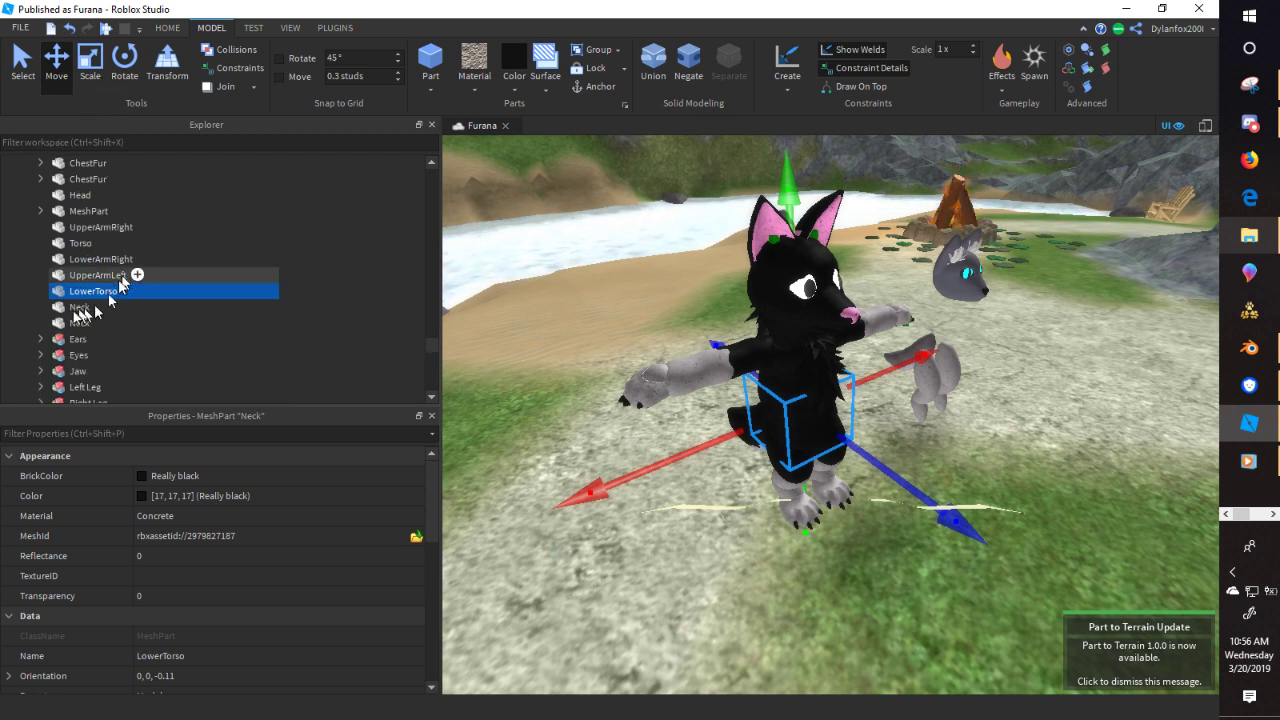
click(80, 309)
right_click(80, 313)
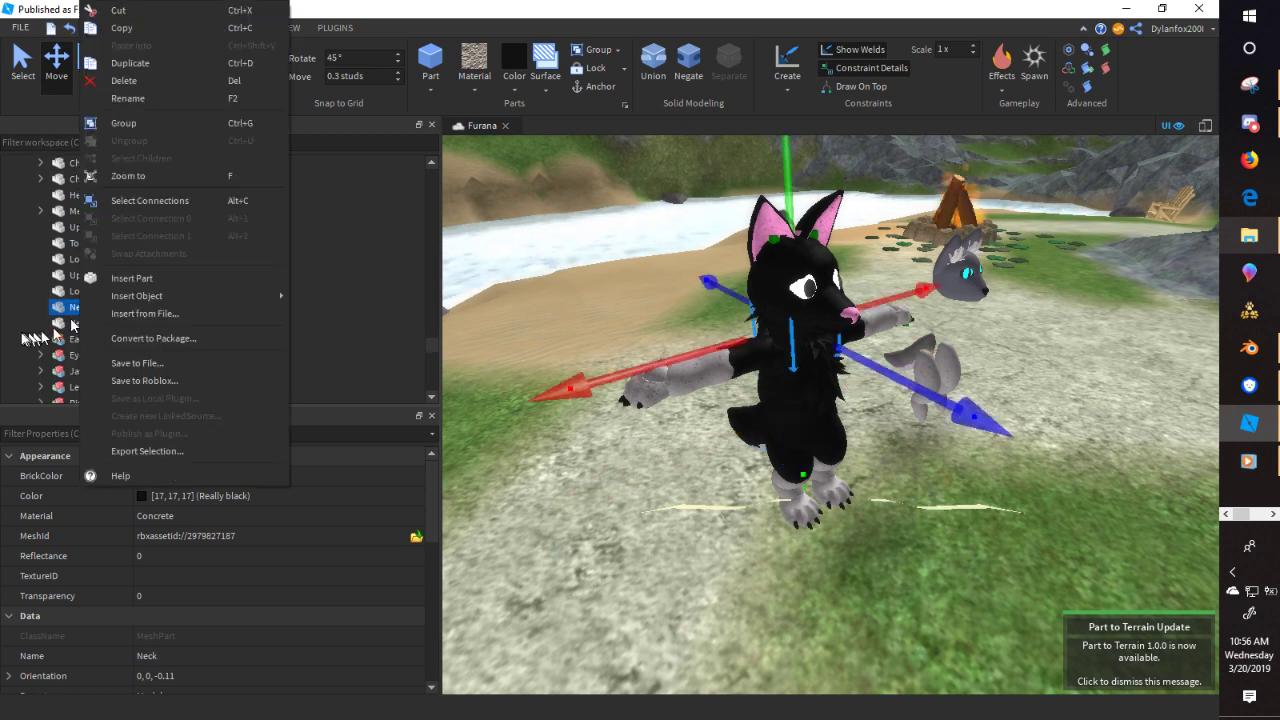
click(35, 335)
- Rename the Neck part that forms the character's grey left lower arm as LowerArmLeft
click(73, 325)
right_click(72, 326)
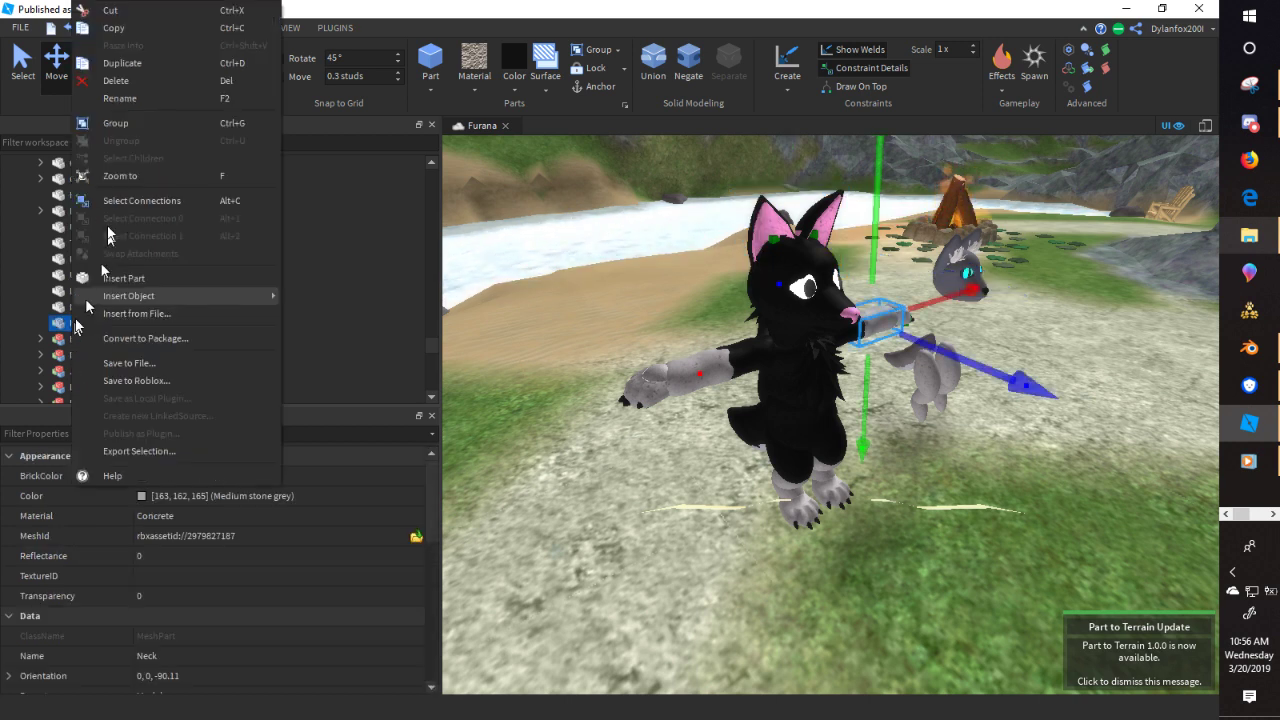
click(121, 100)
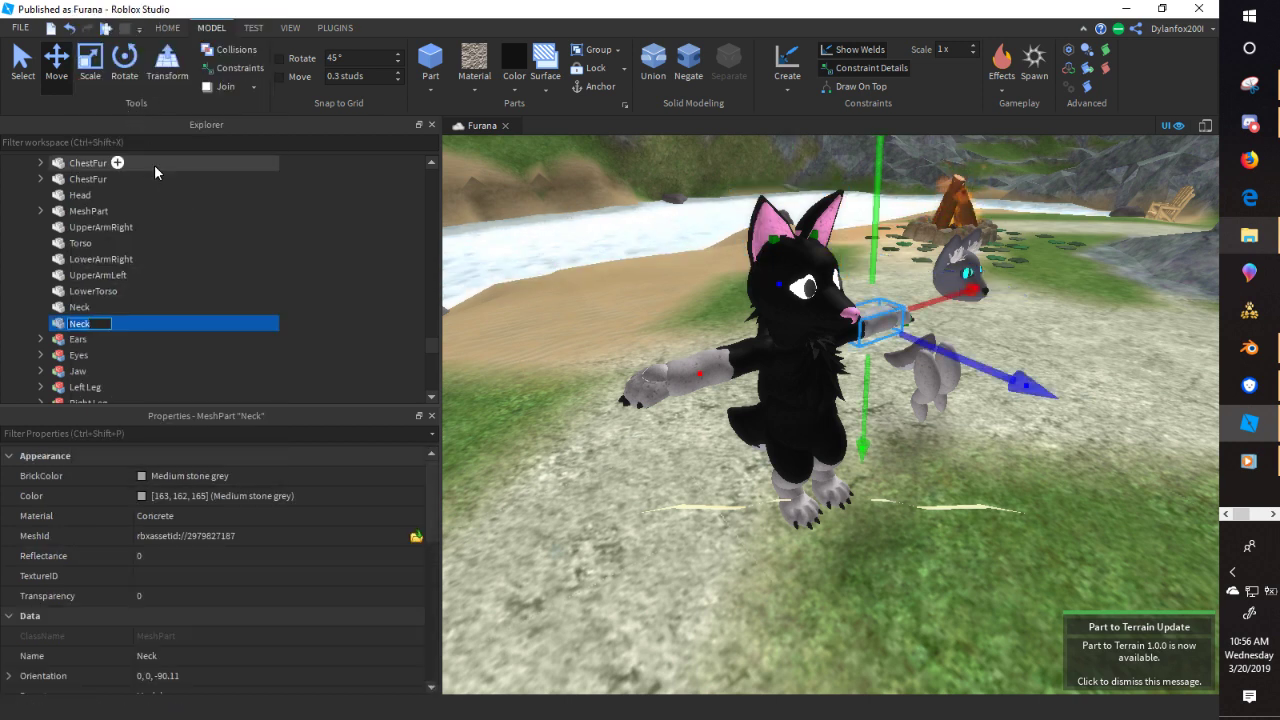
text(Lower)
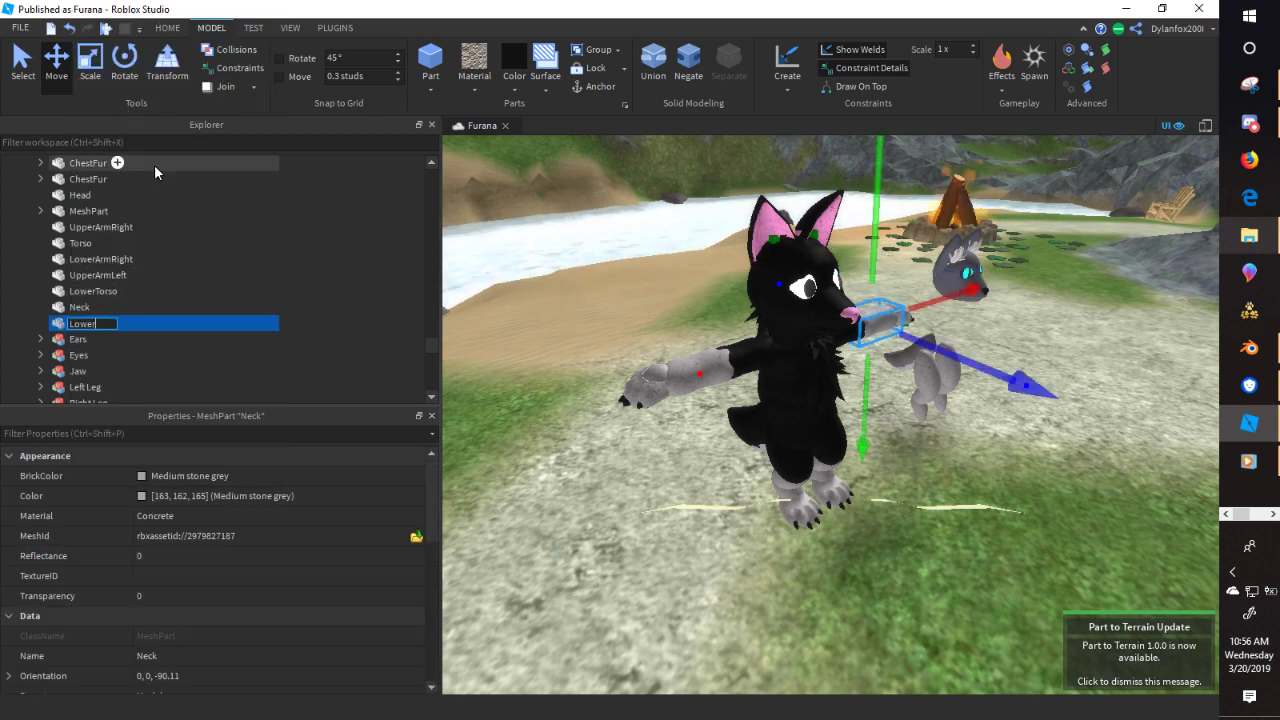
text(Arm)
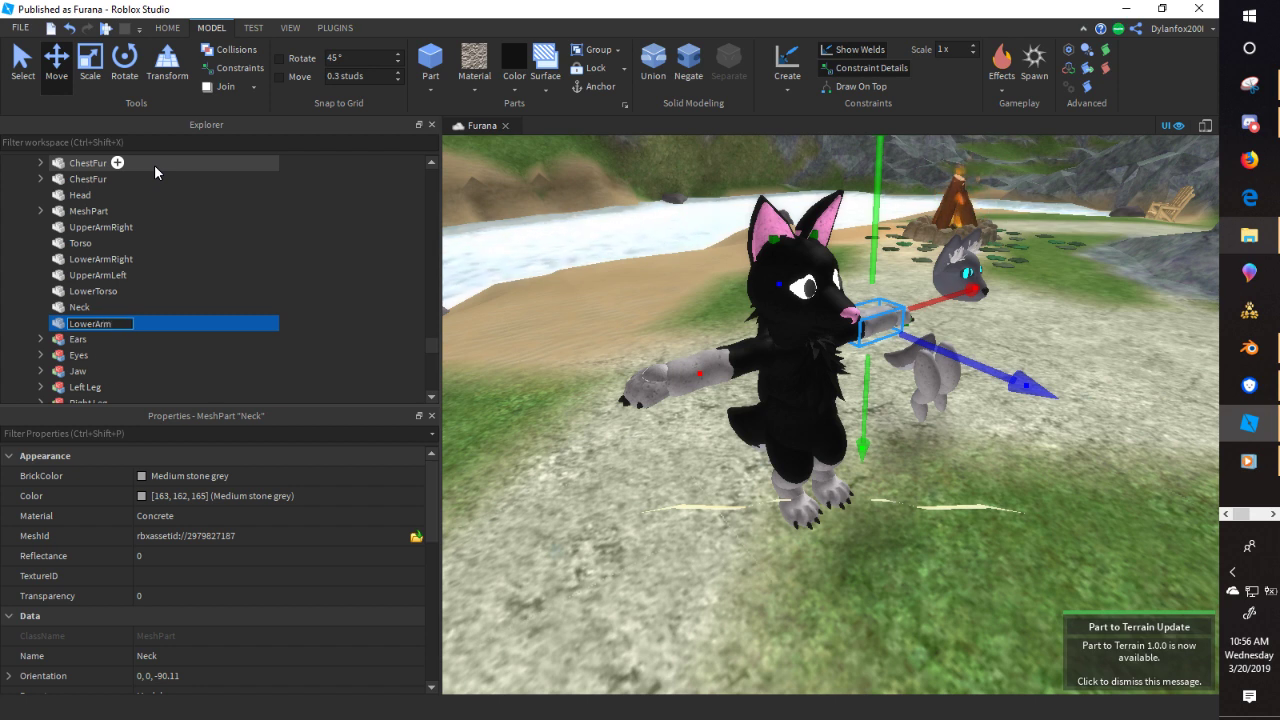
text(Left)
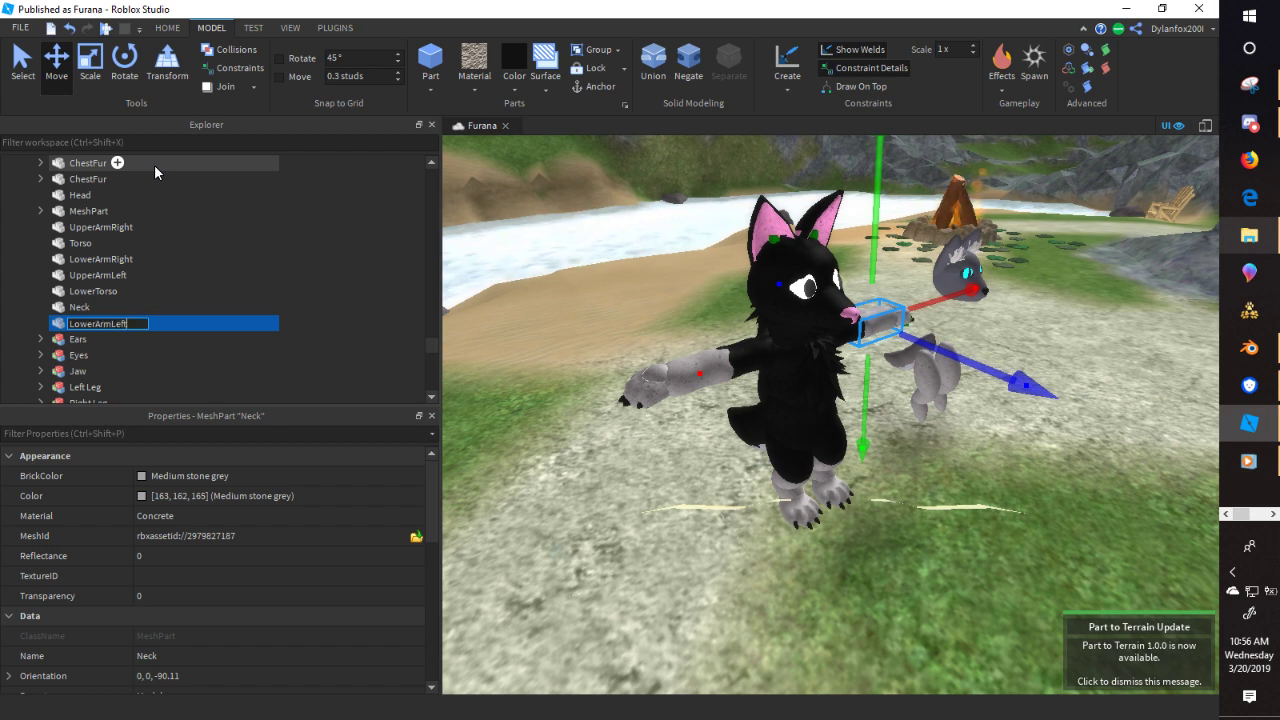
key(Return)
- Examine the parts inside the Jaw and Left Leg models and look closely at the character's legs and feet
scroll(106, 305, down, 2)
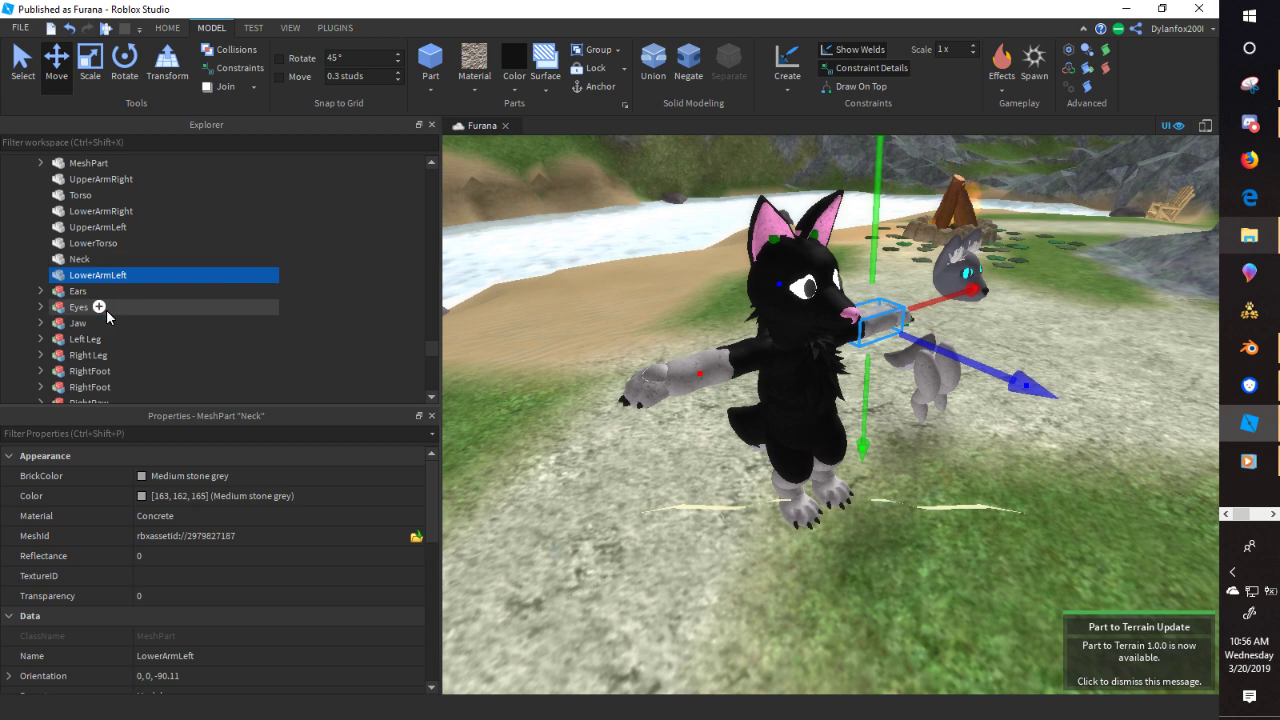
click(40, 275)
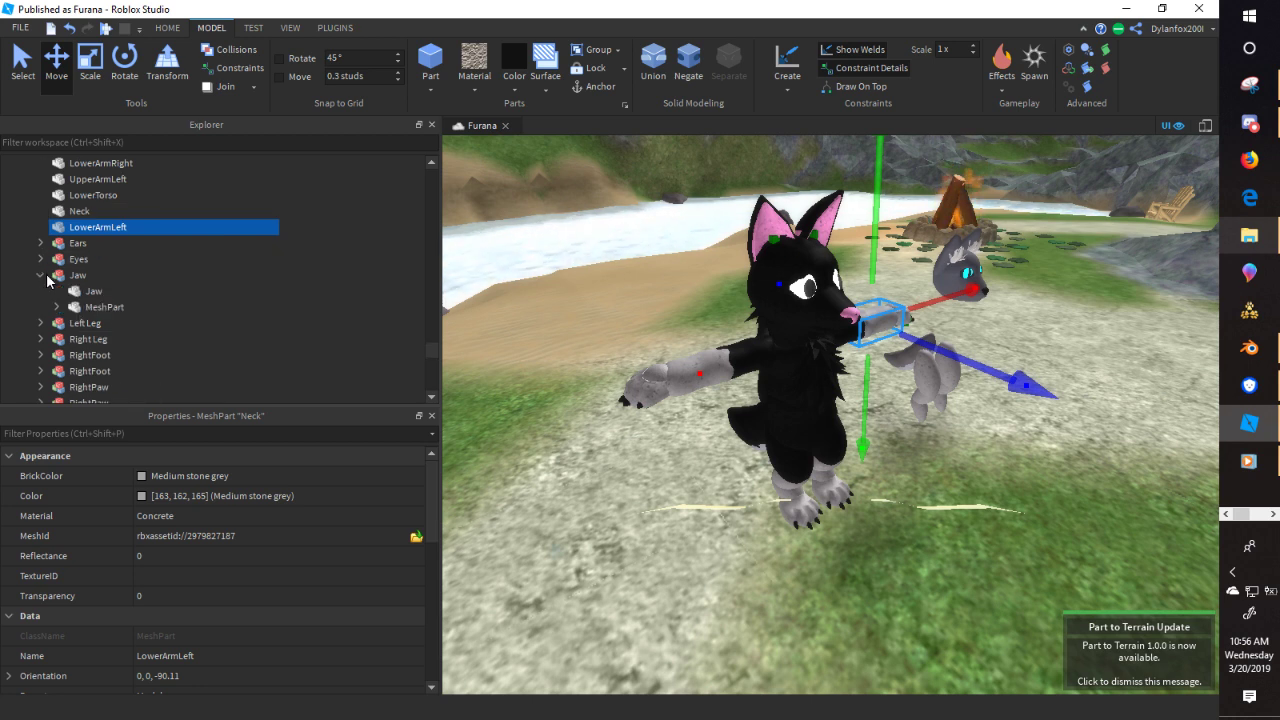
scroll(60, 285, down, 1)
click(93, 243)
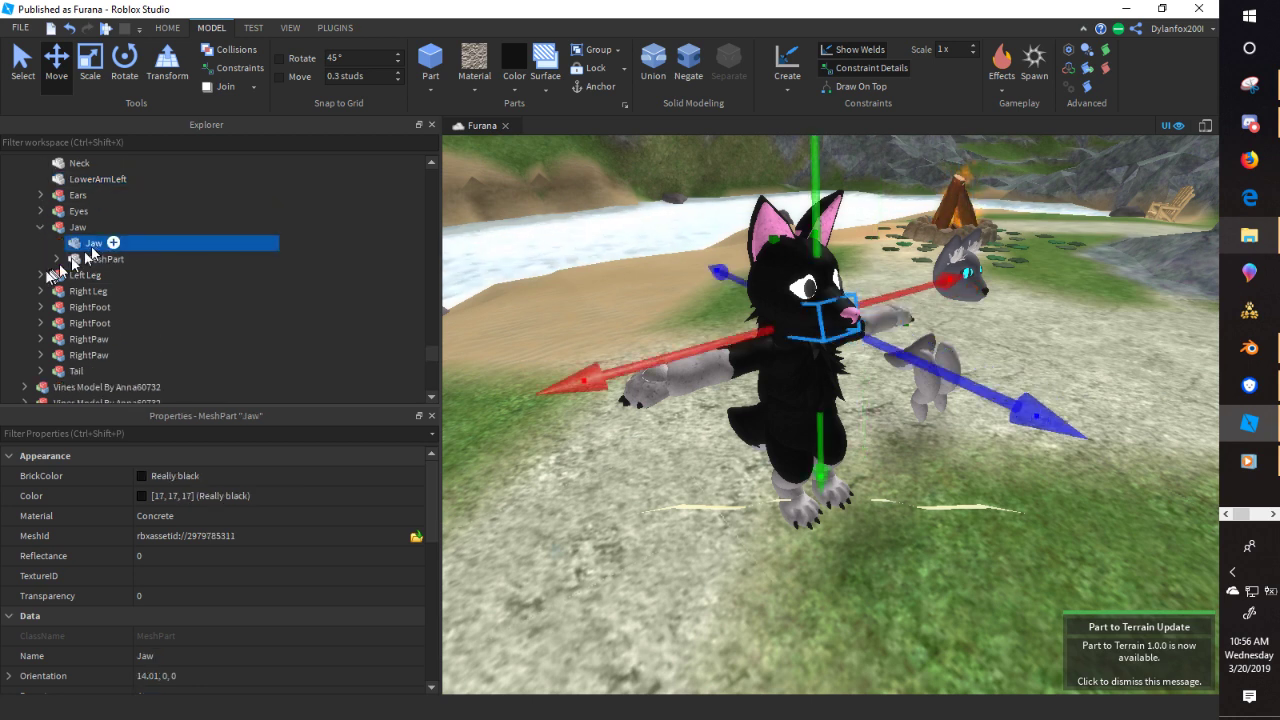
click(40, 276)
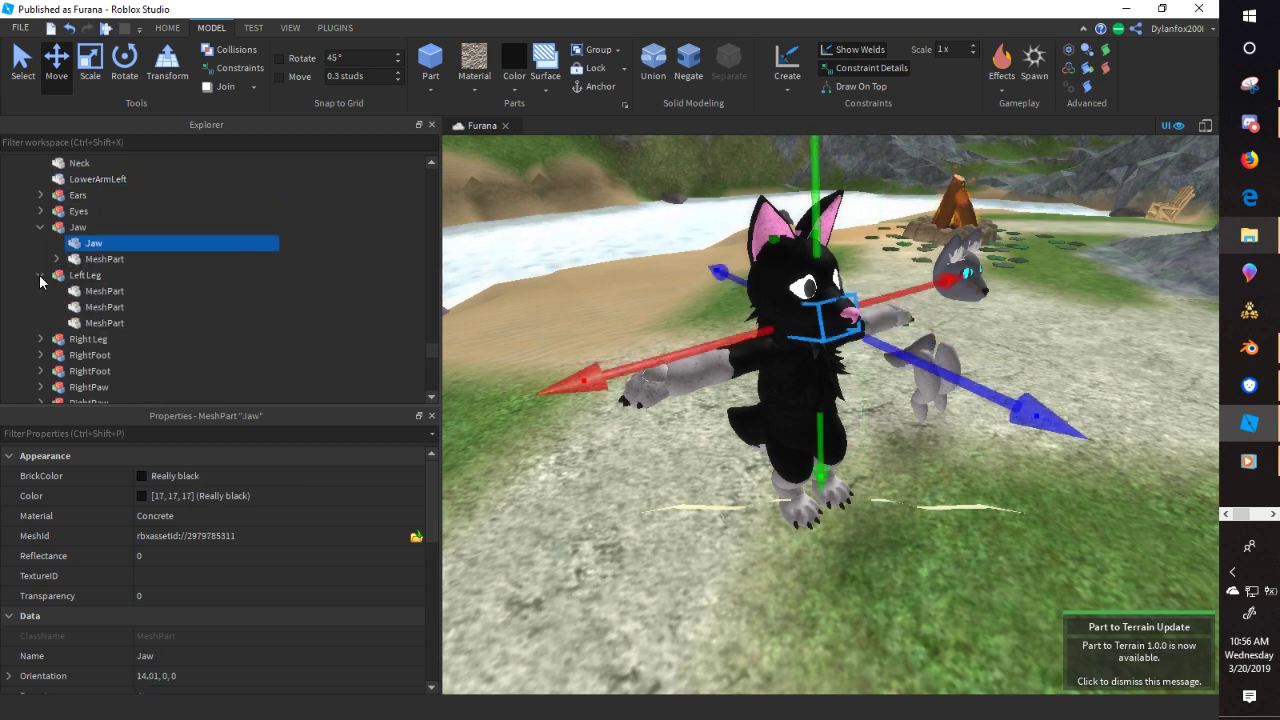
click(105, 291)
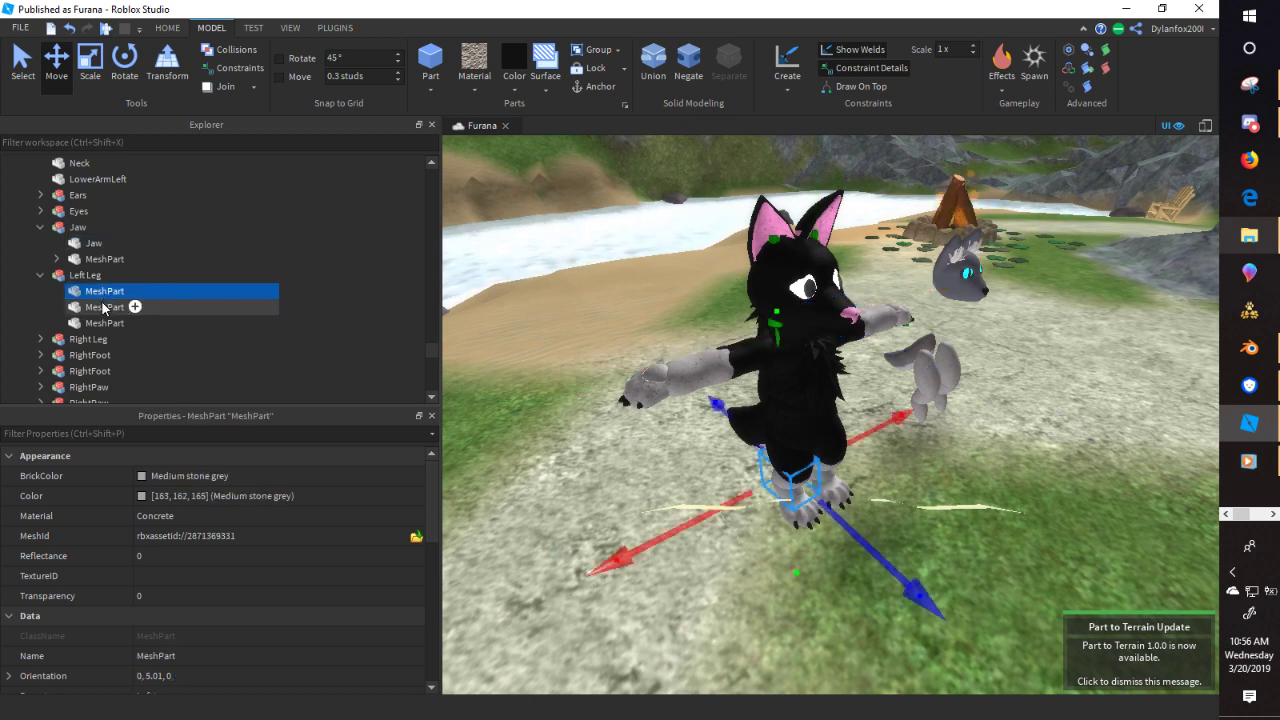
right_click(112, 293)
click(492, 438)
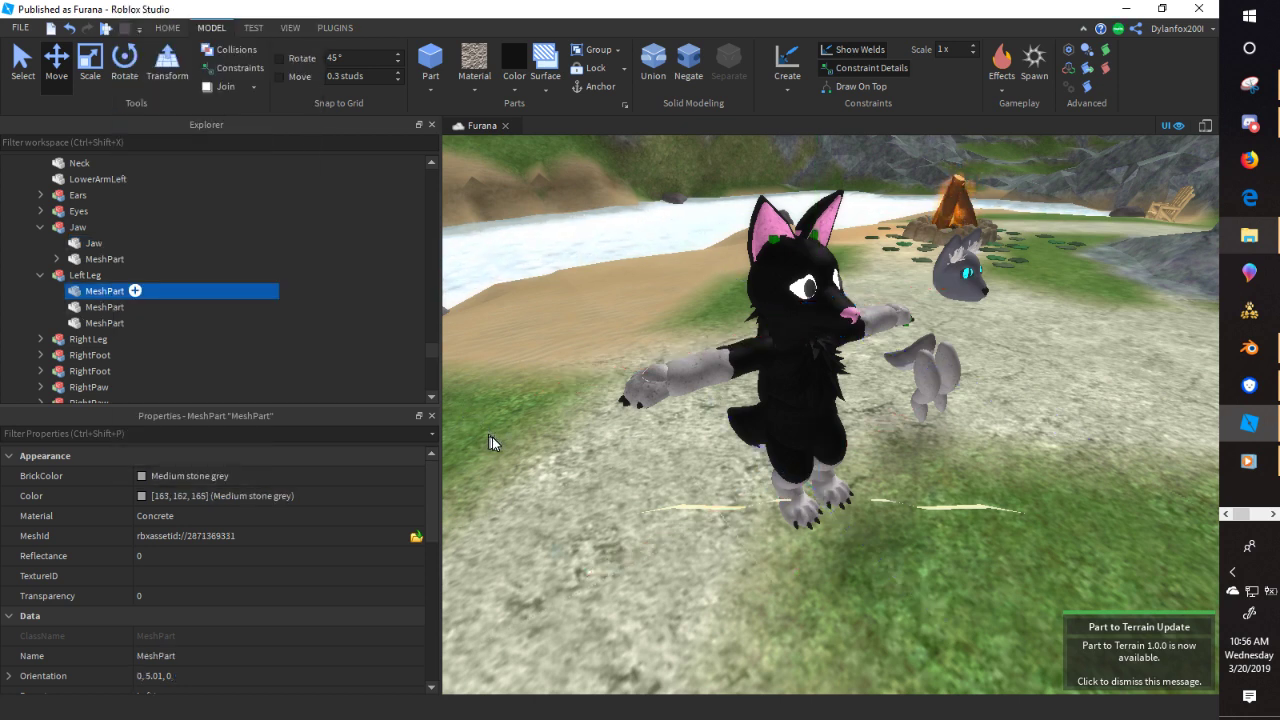
mouse_move(492, 438)
right_down()
mouse_move(488, 452)
mouse_move(491, 436)
right_up()
key(w)
key(a)
mouse_move(667, 490)
right_down()
mouse_move(653, 494)
mouse_move(670, 490)
right_up()
key(d)
key(a)
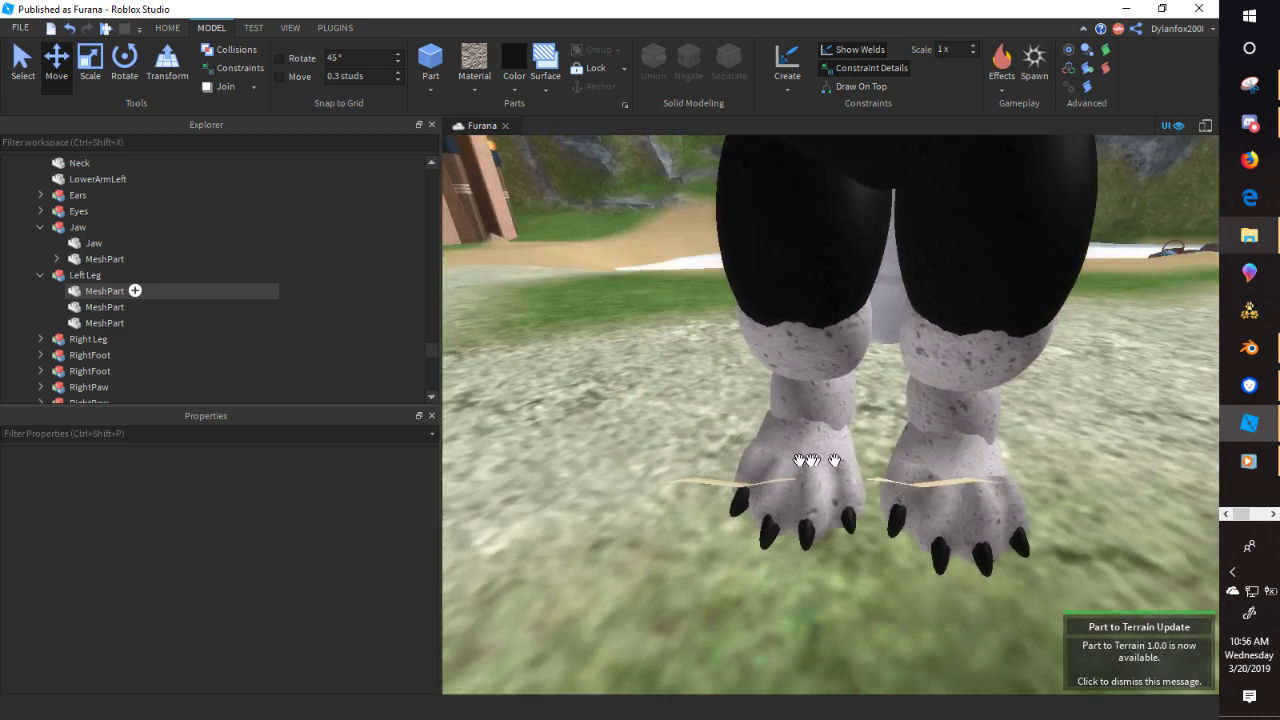
click(797, 459)
right_drag(798, 460, 800, 461)
key(a)
scroll(160, 272, down, 5)
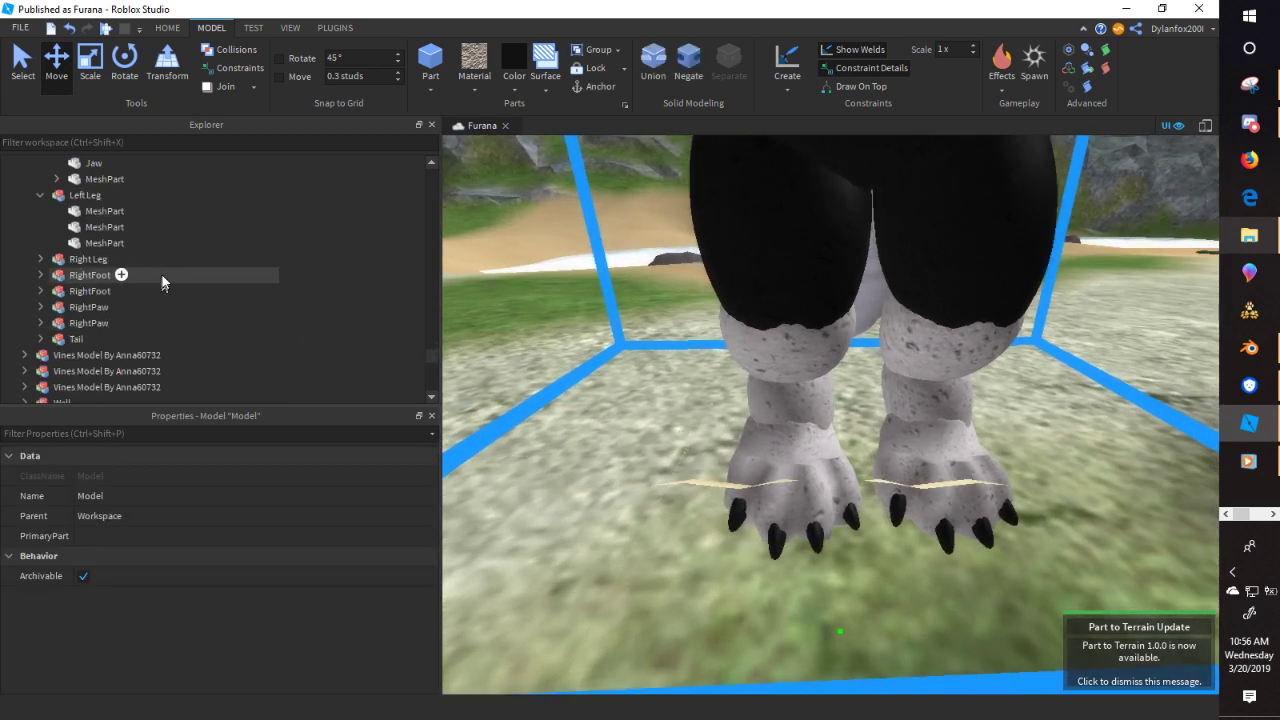
- Rename the black thigh mesh in the Right Leg model as LeftThigh
click(91, 264)
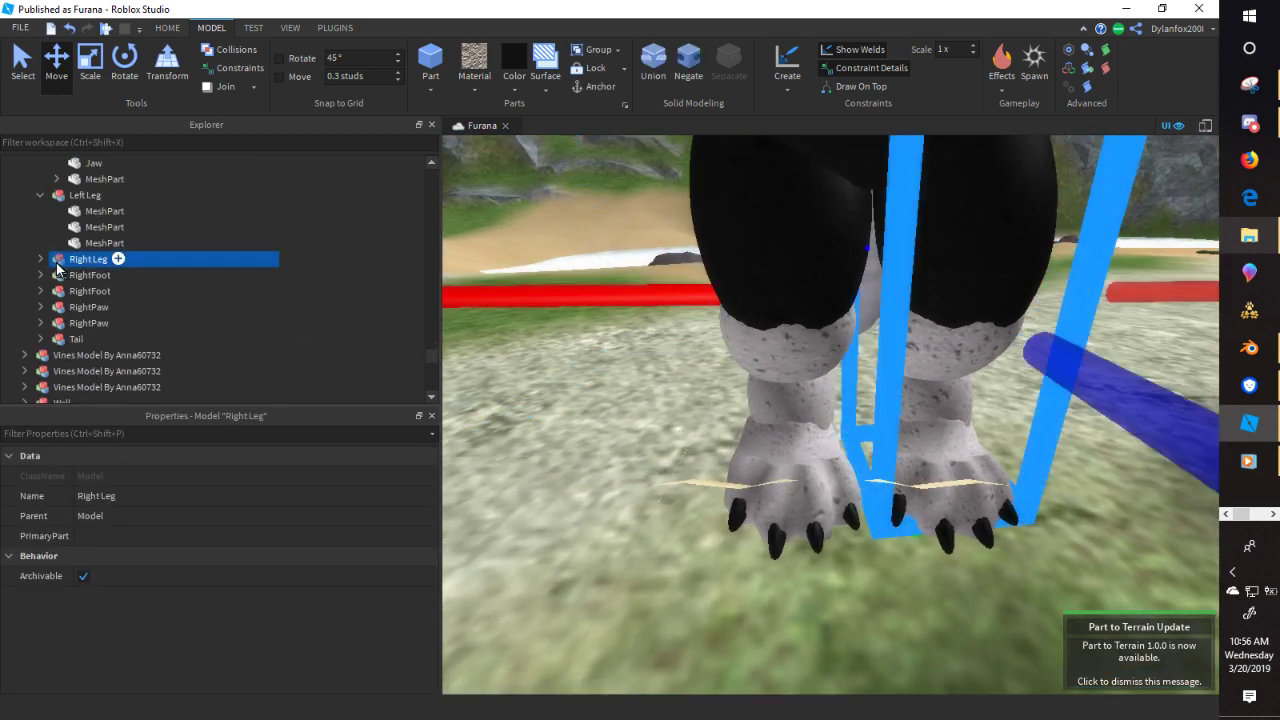
click(44, 260)
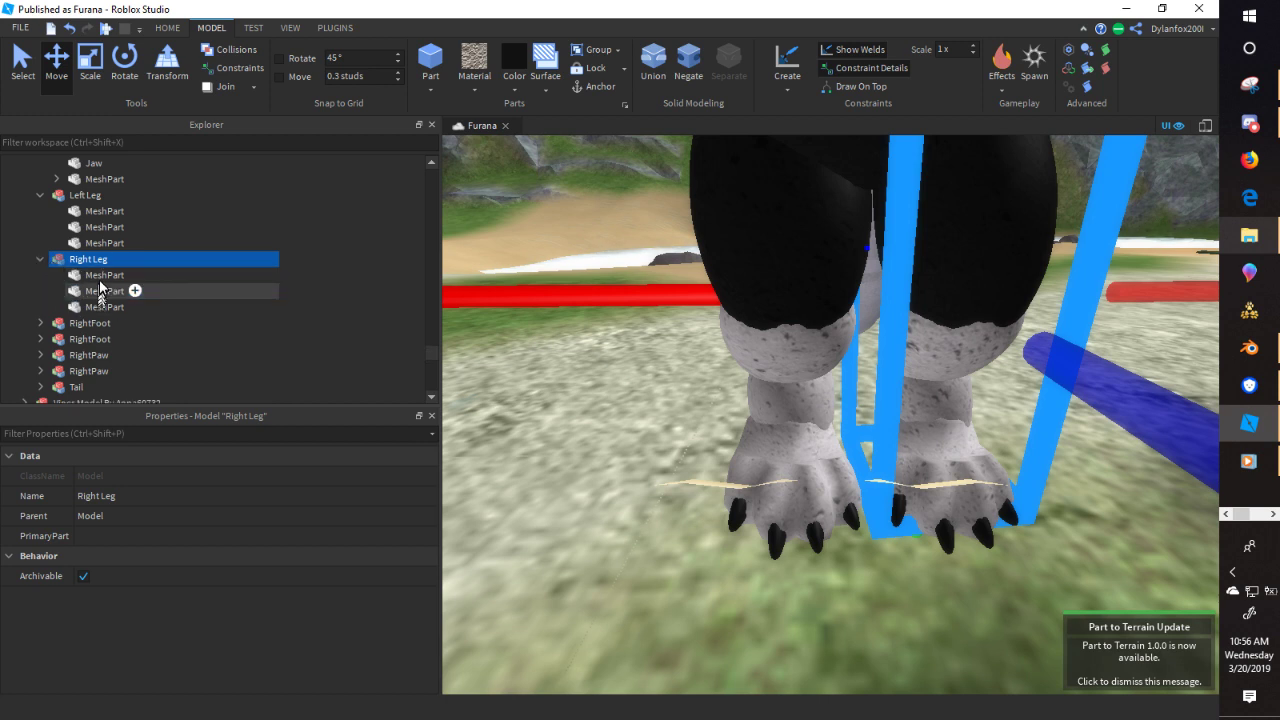
click(100, 275)
right_click(376, 368)
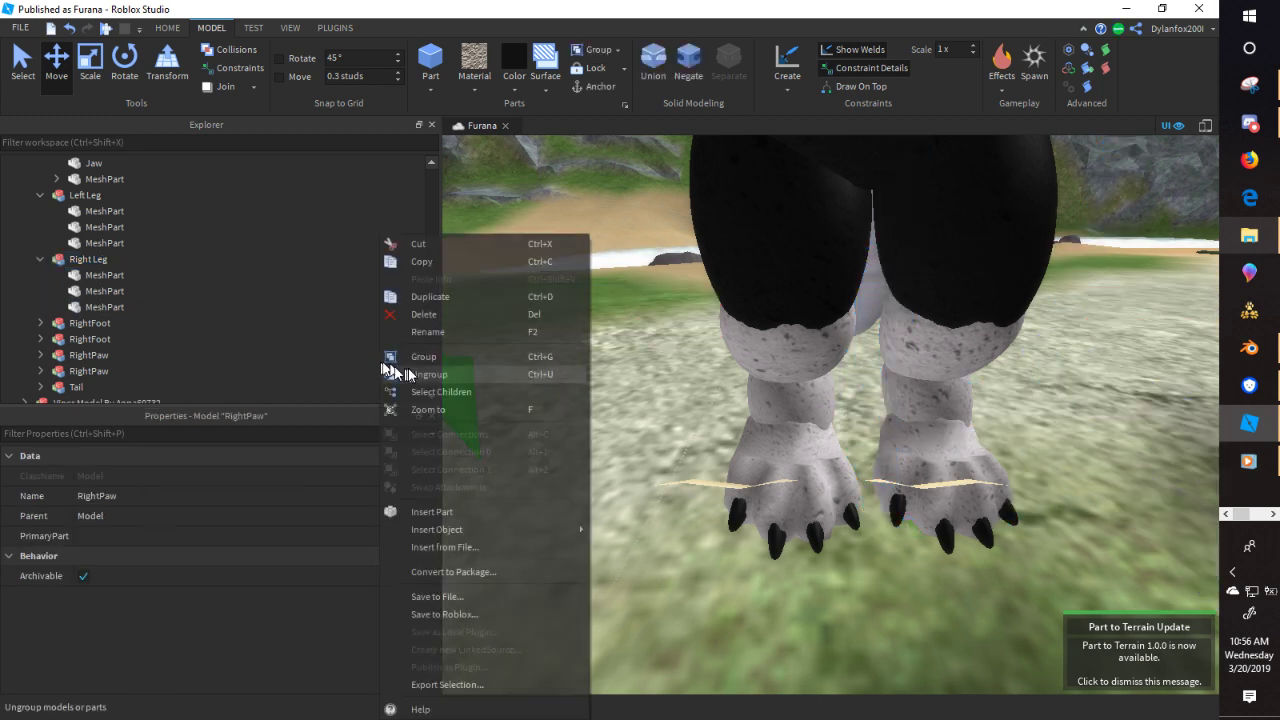
click(100, 291)
click(116, 277)
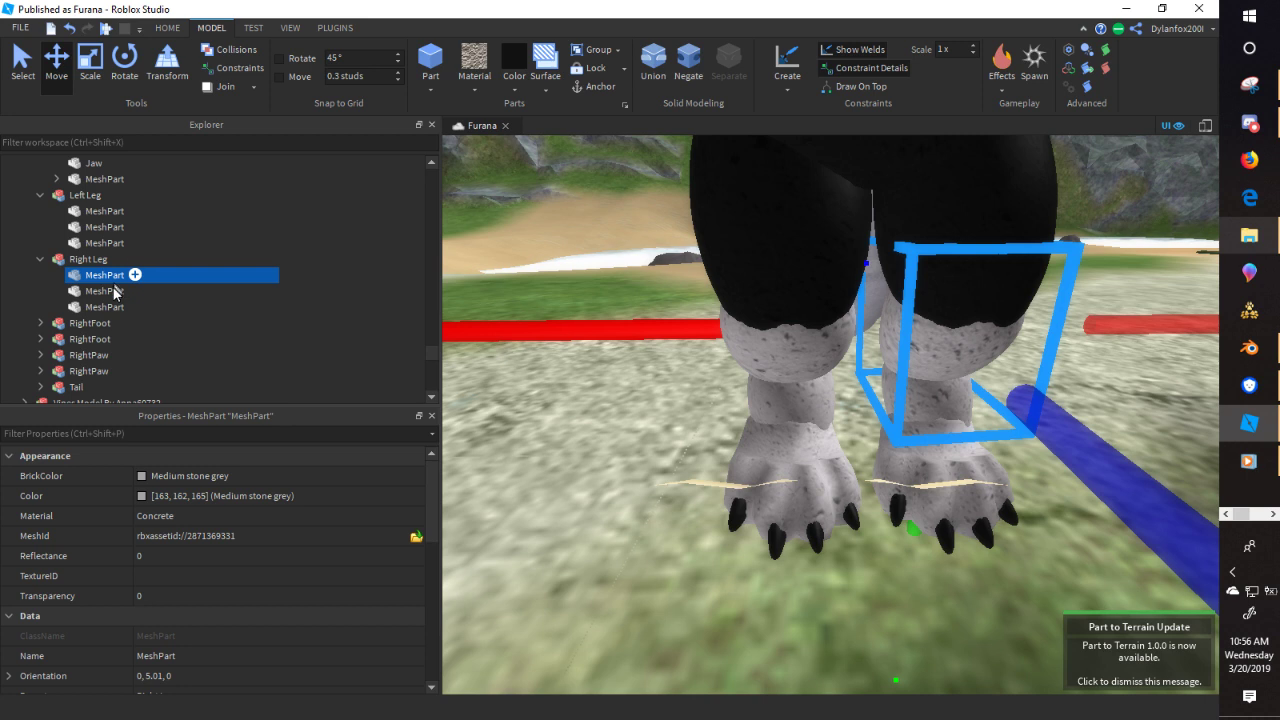
click(115, 291)
right_click(115, 291)
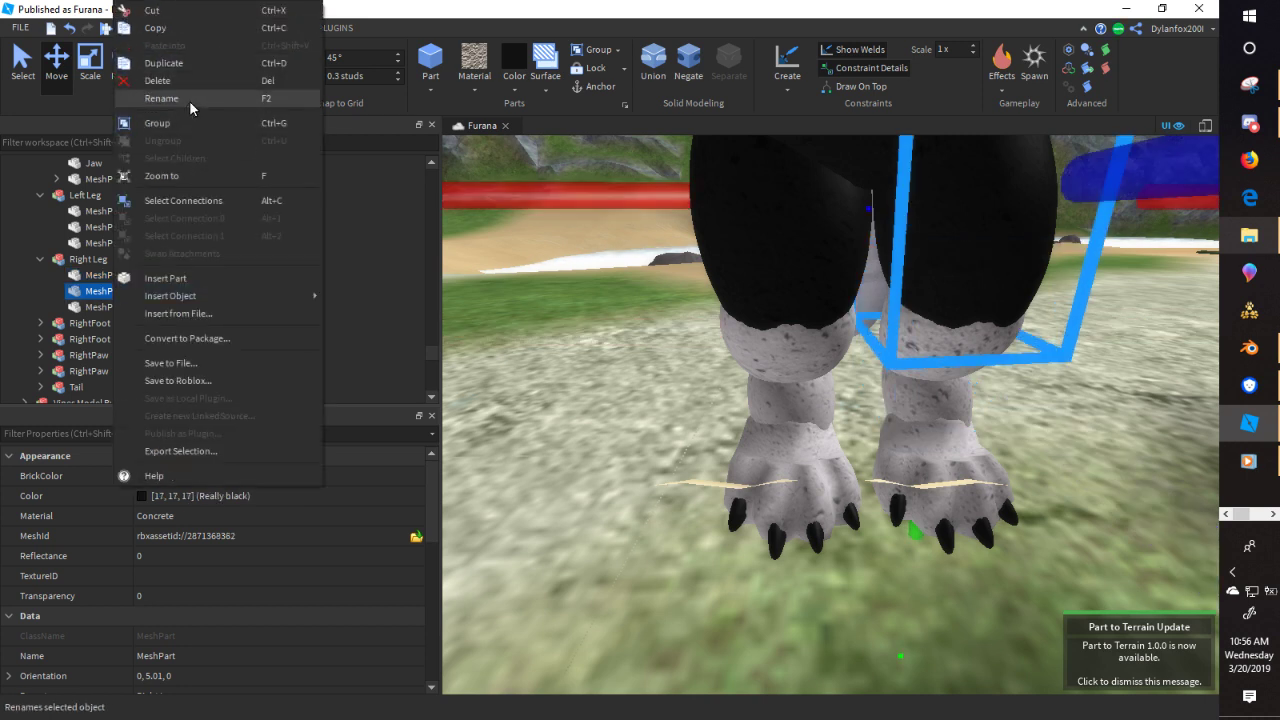
click(189, 100)
text(L)
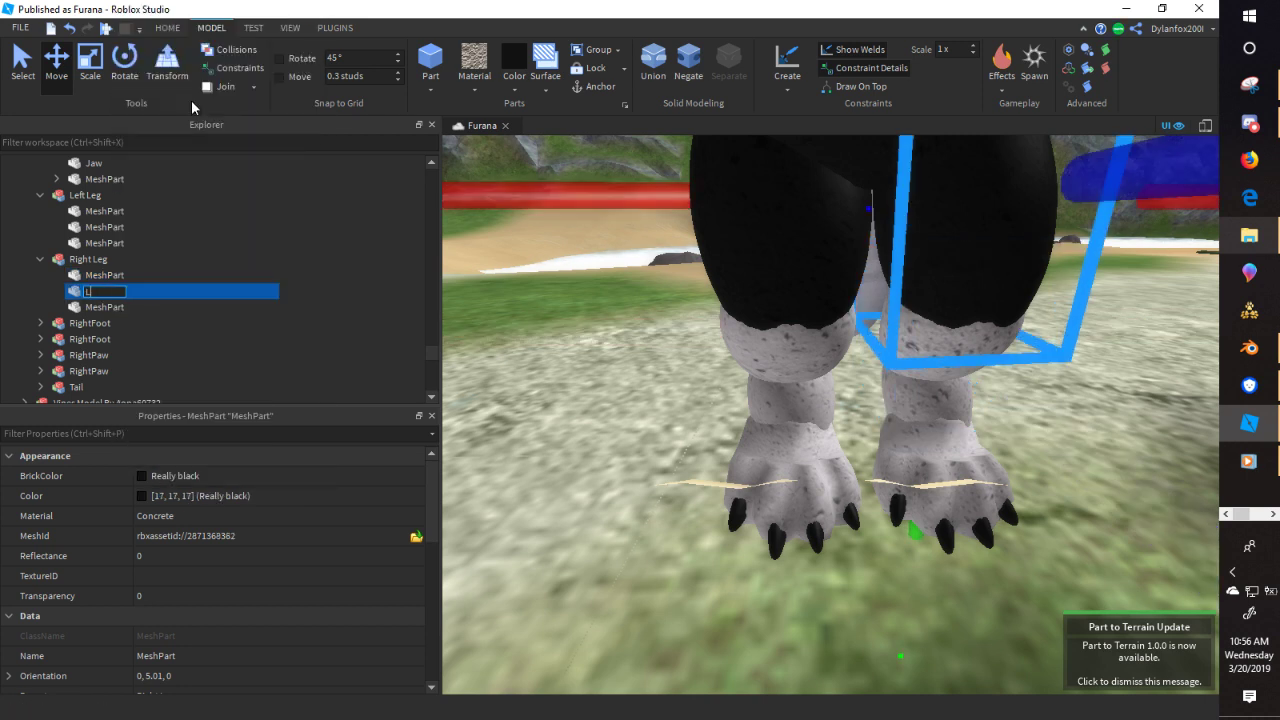
text(eftThigh)
key(Return)
- Rename the grey mesh just below the thigh in the Right Leg model as UpperLeg
click(112, 275)
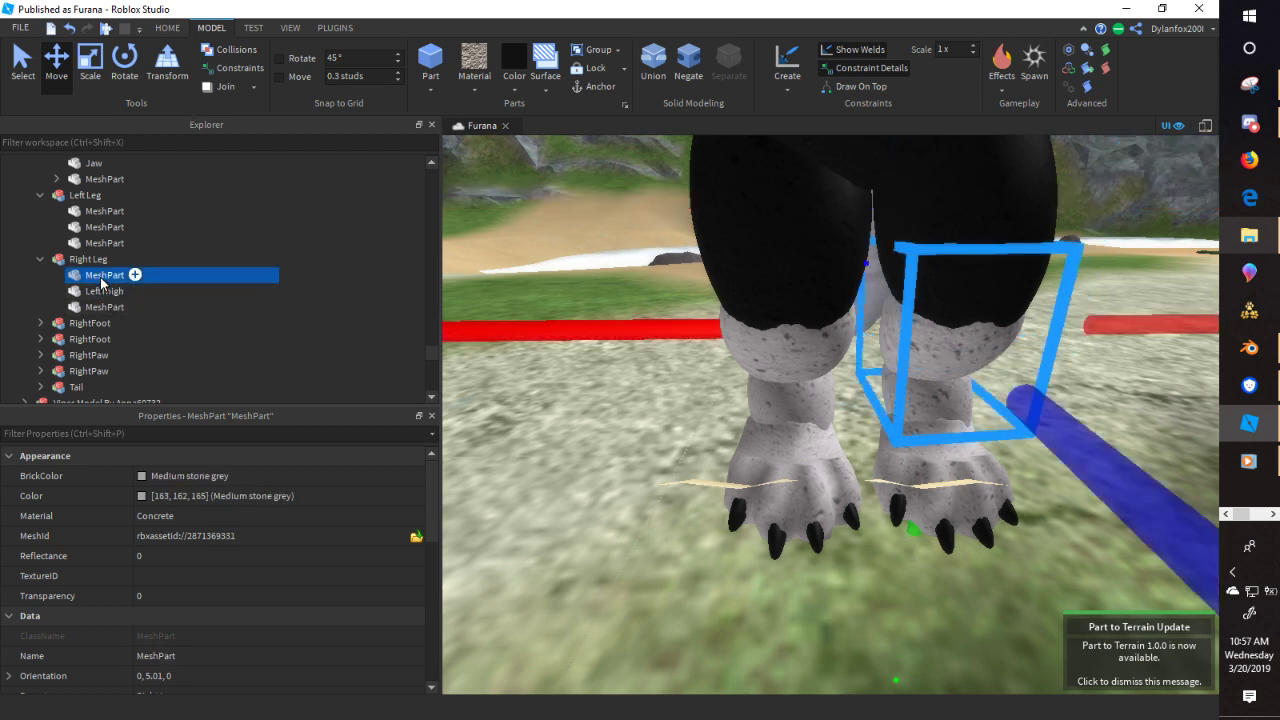
right_click(112, 275)
click(123, 98)
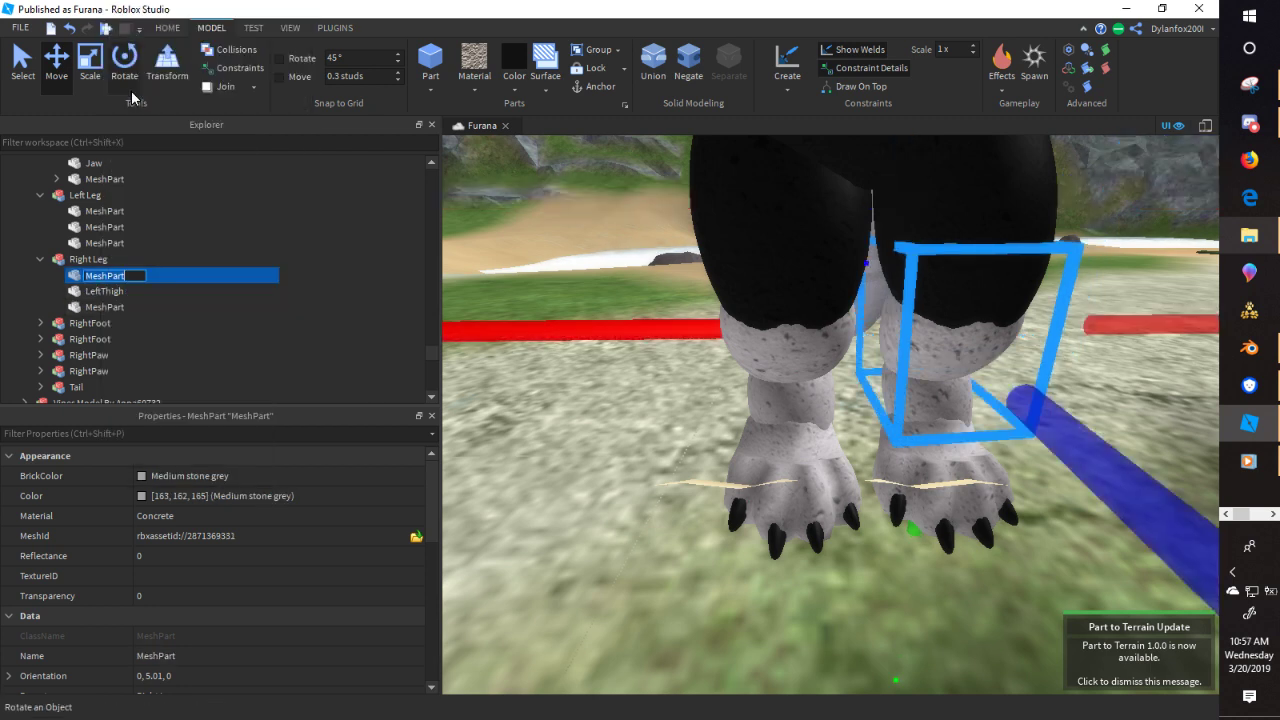
text(UpperLeg)
key(Return)
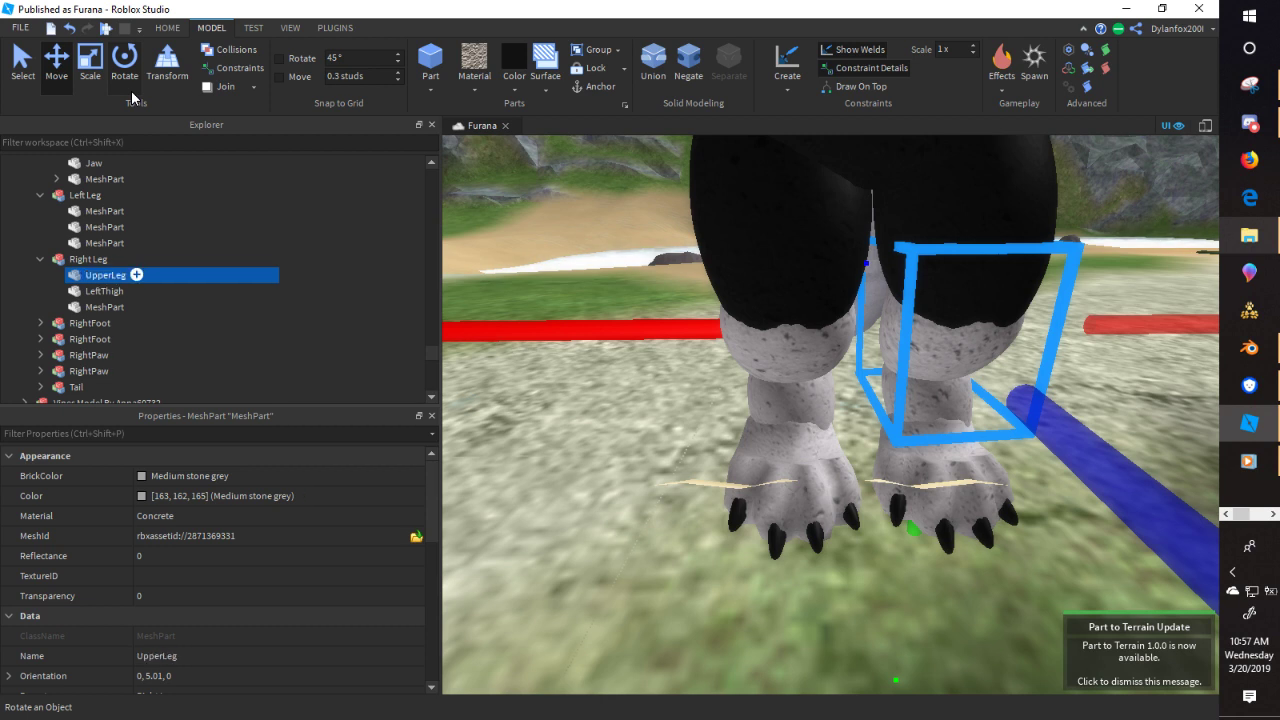
- Add the side to the UpperLeg part's name so that it reads UpperLegLeft
right_click(130, 273)
click(143, 331)
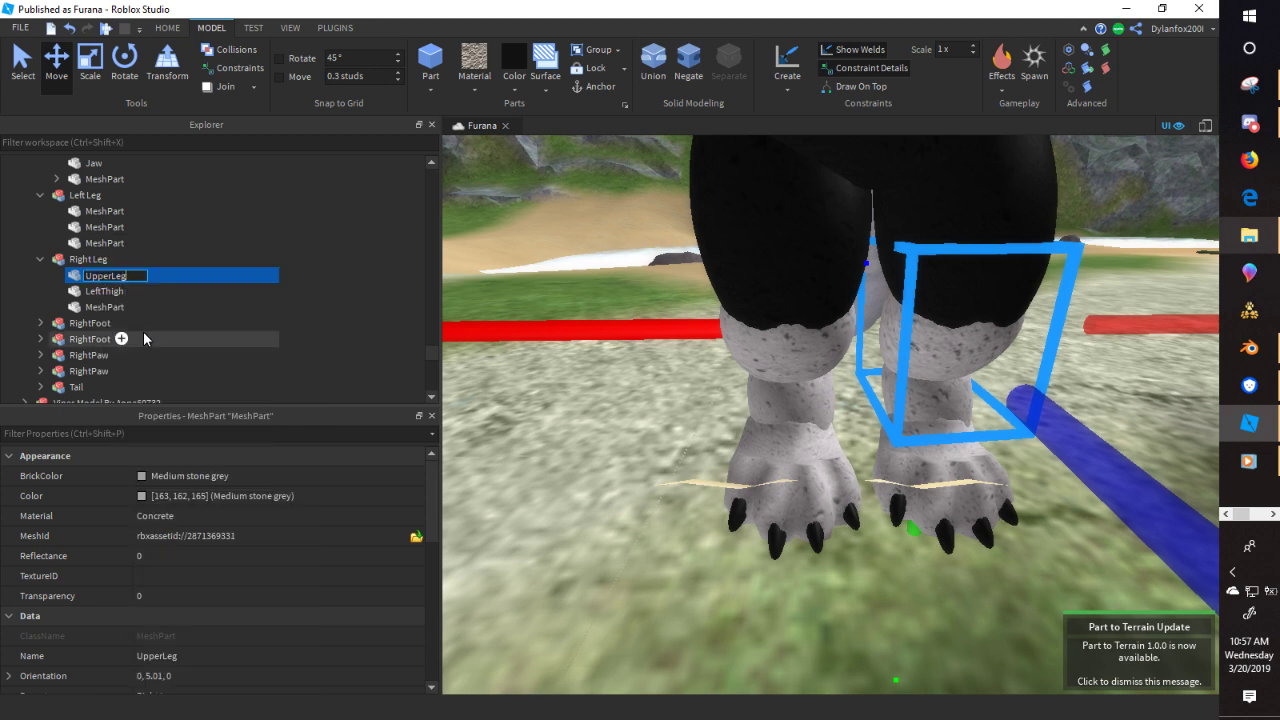
text(Left)
key(Return)
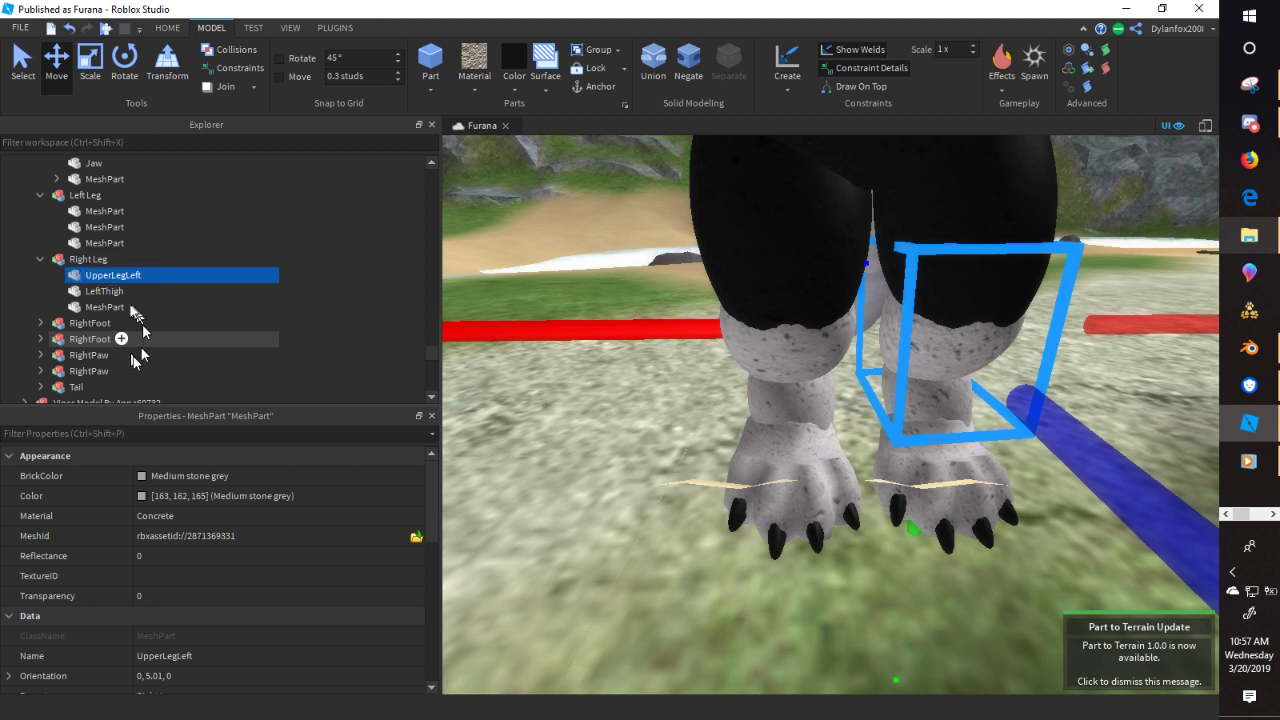
- Rename the remaining MeshPart in the Right Leg model as LeftAnkle
right_click(103, 308)
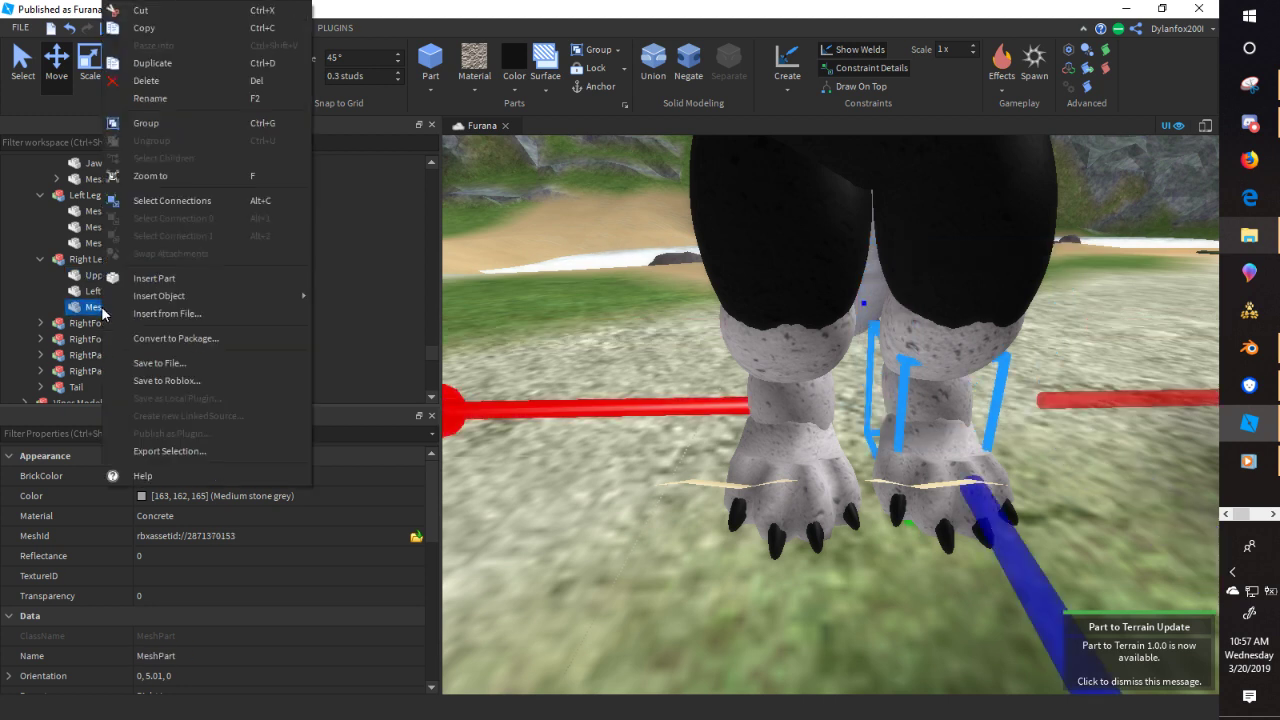
click(150, 98)
text(LeftAnkle)
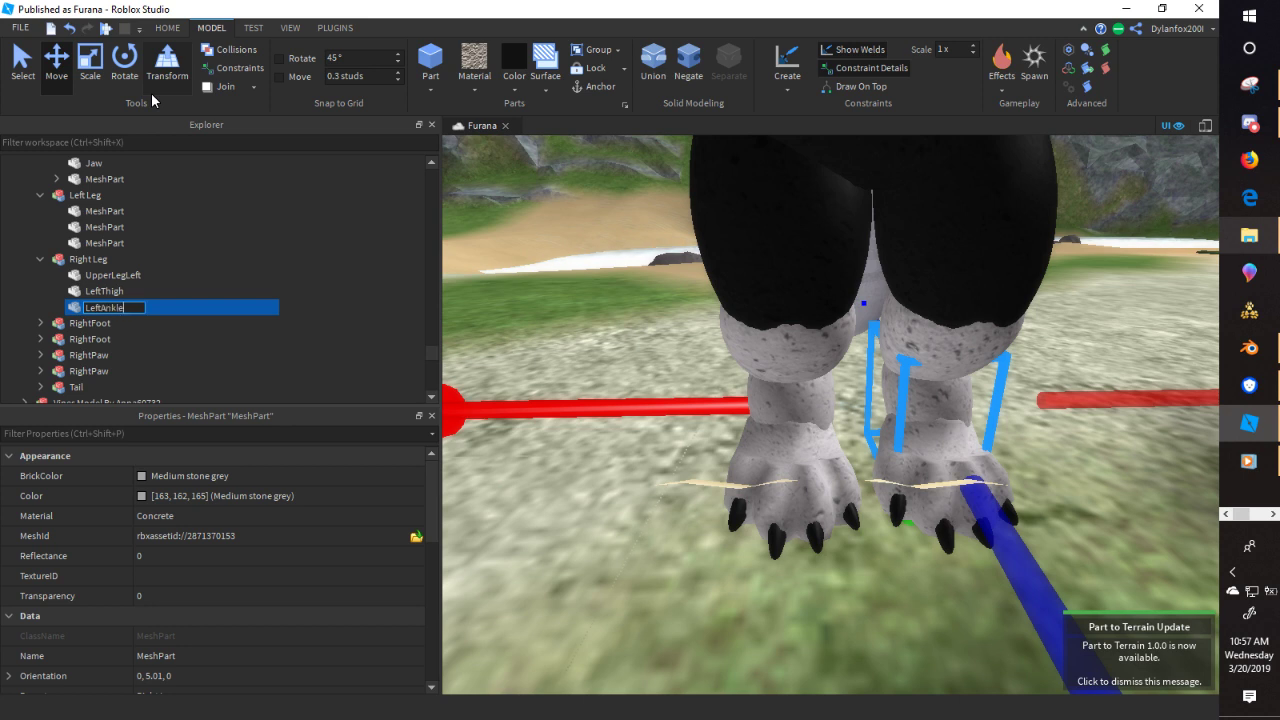
key(Return)
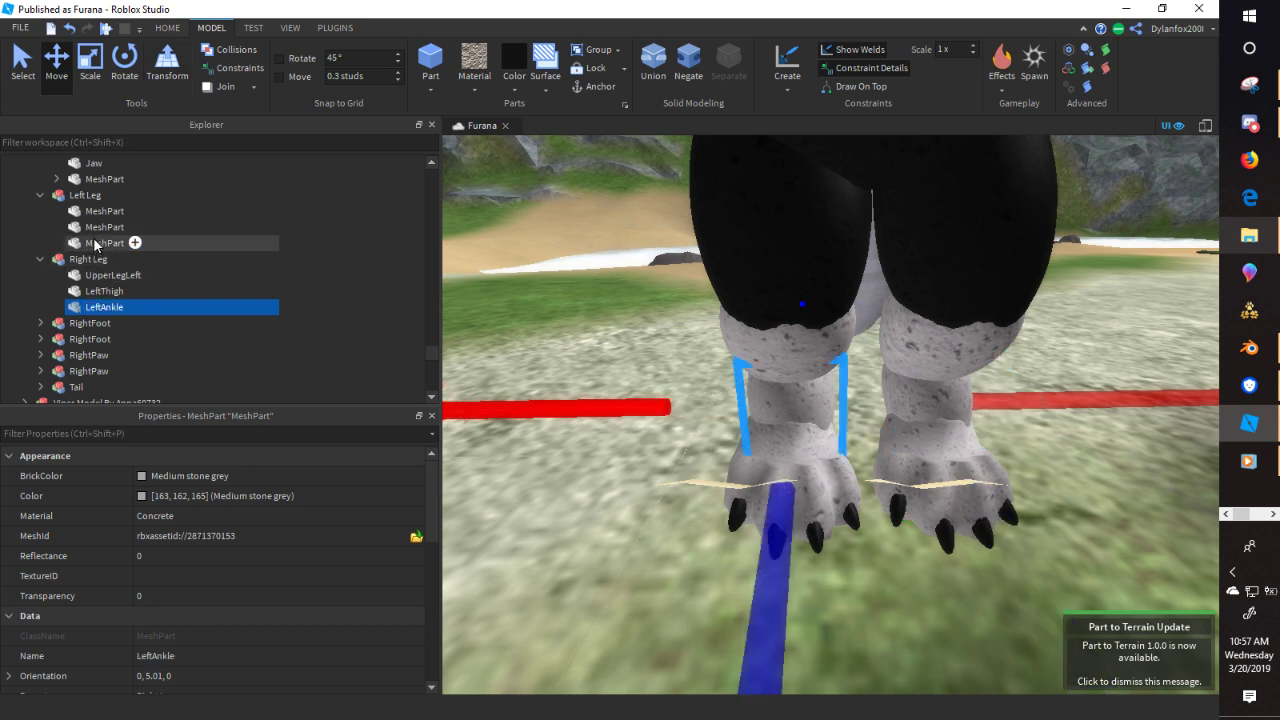
- Rename the ankle mesh in the Left Leg model as RightAnkle
right_click(96, 243)
click(152, 99)
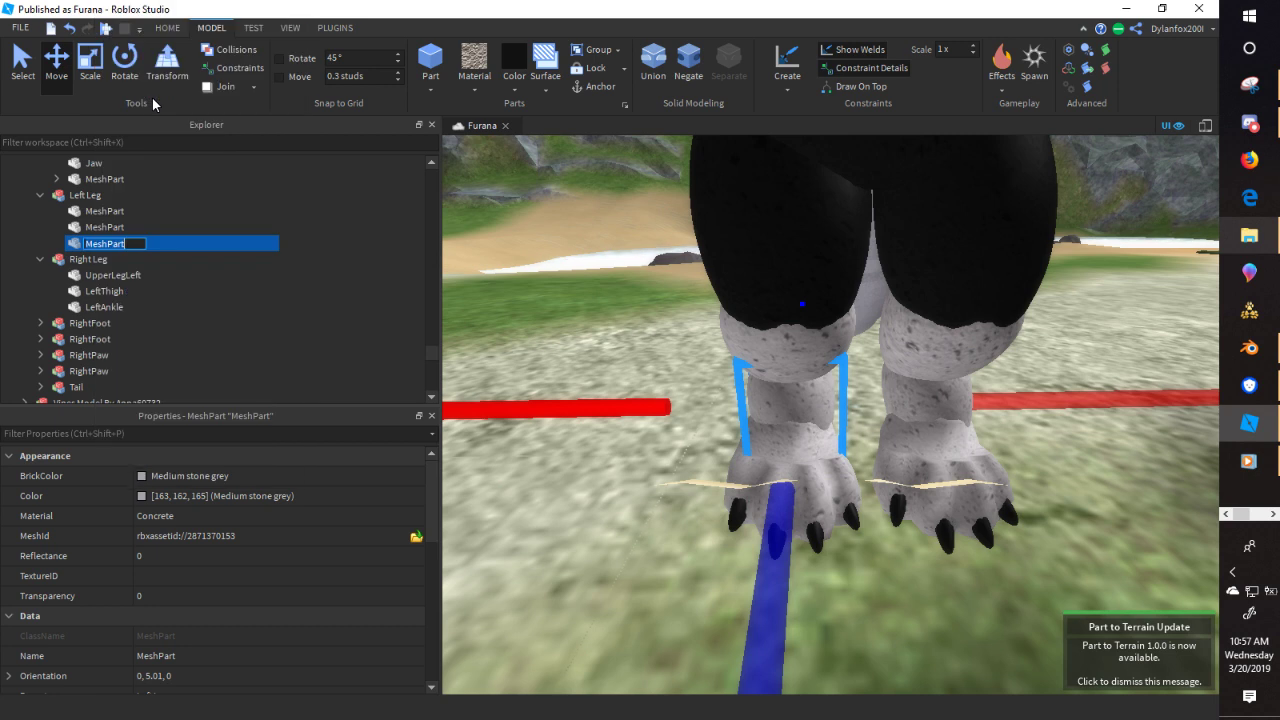
text(RightAnkle)
key(Return)
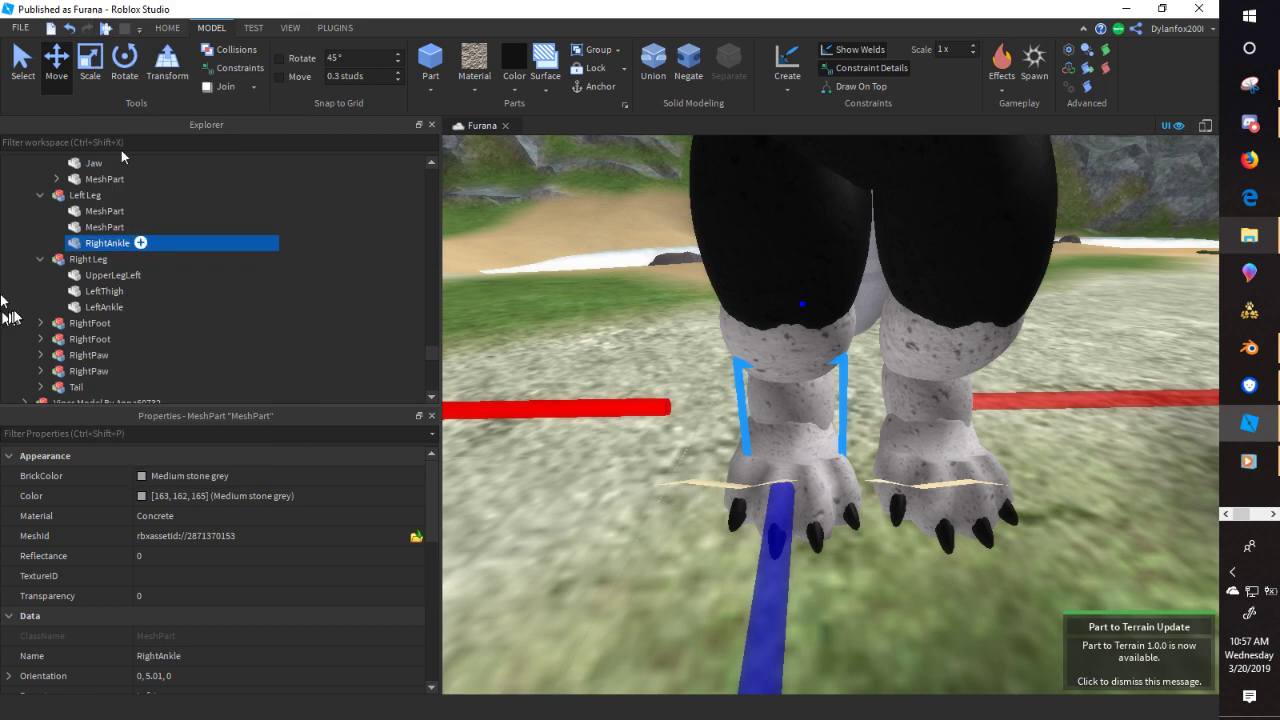
- Rename the black thigh mesh in the Left Leg model as RightThigh
click(105, 227)
right_click(110, 228)
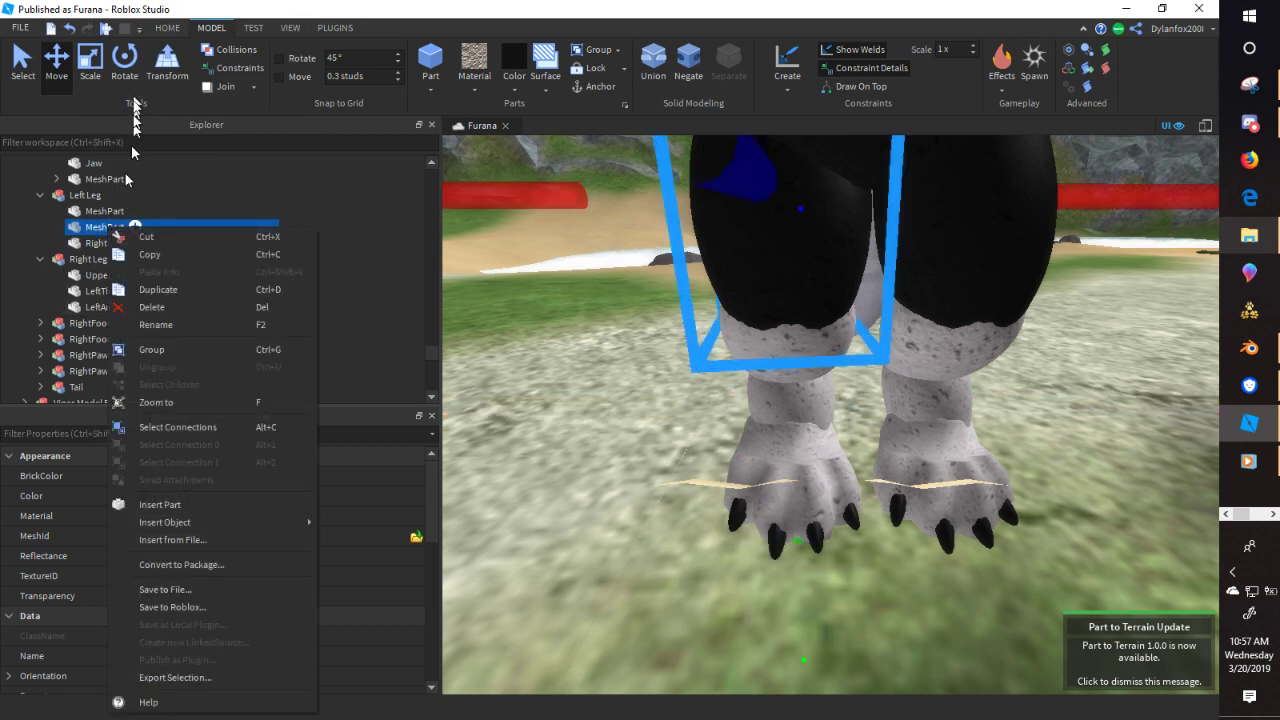
click(152, 324)
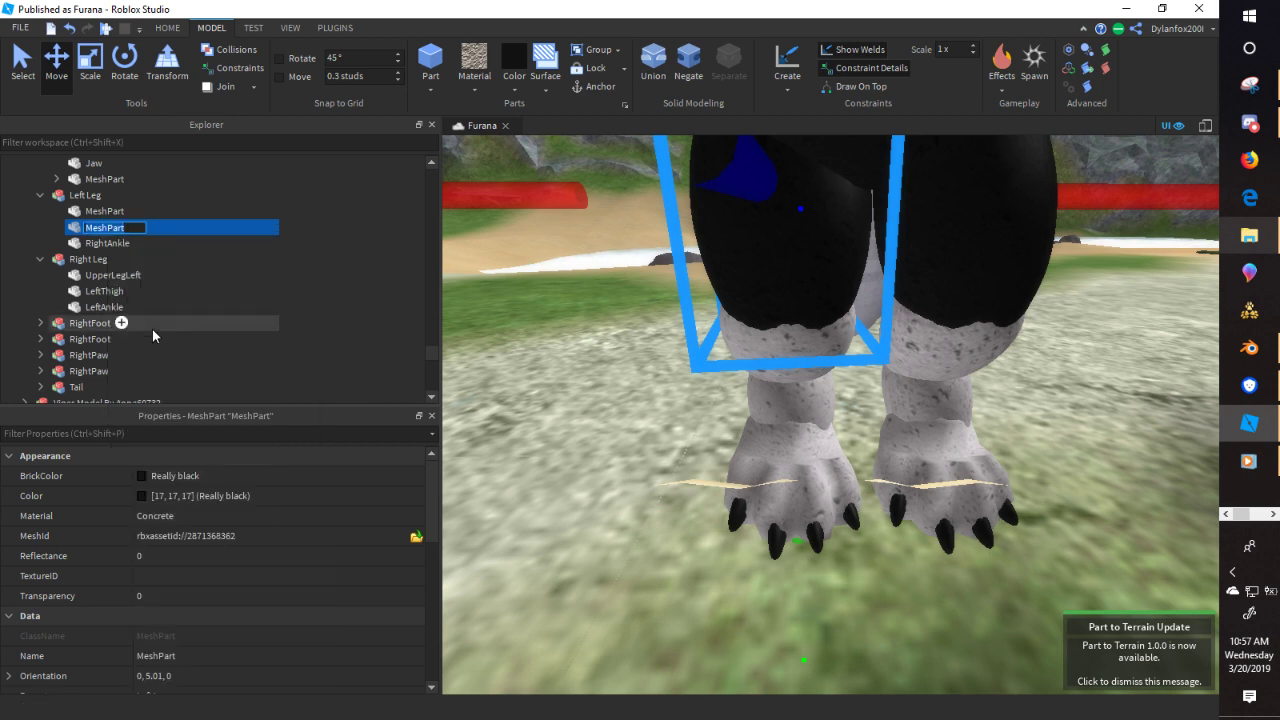
text(R)
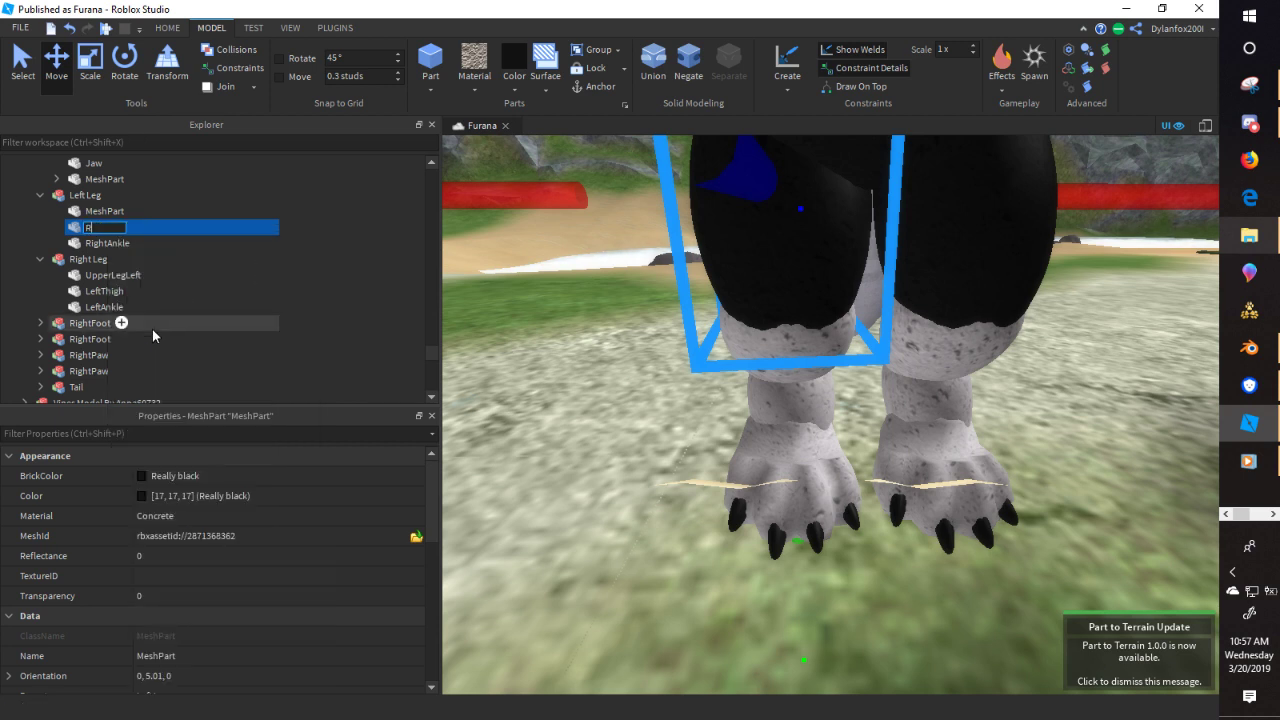
text(ightThigh)
key(Return)
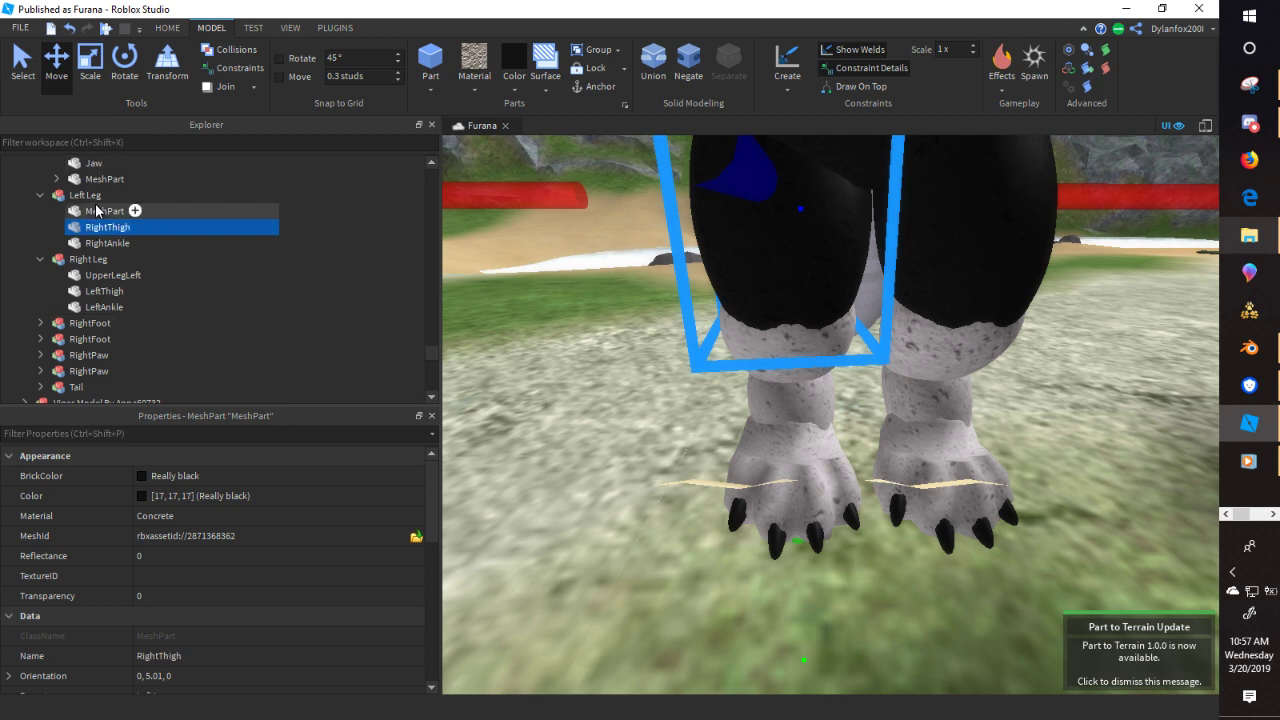
- Open the name of the remaining MeshPart in the Left Leg model for editing
right_click(104, 209)
click(158, 303)
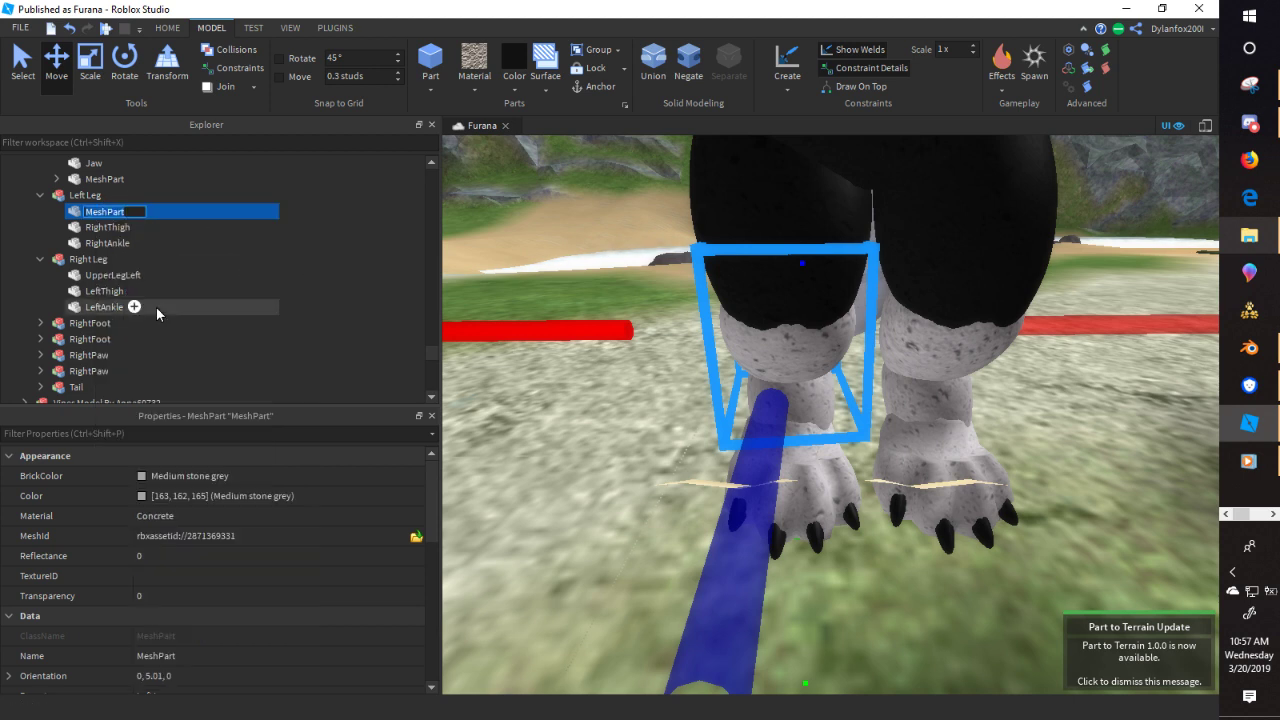
text(Right)
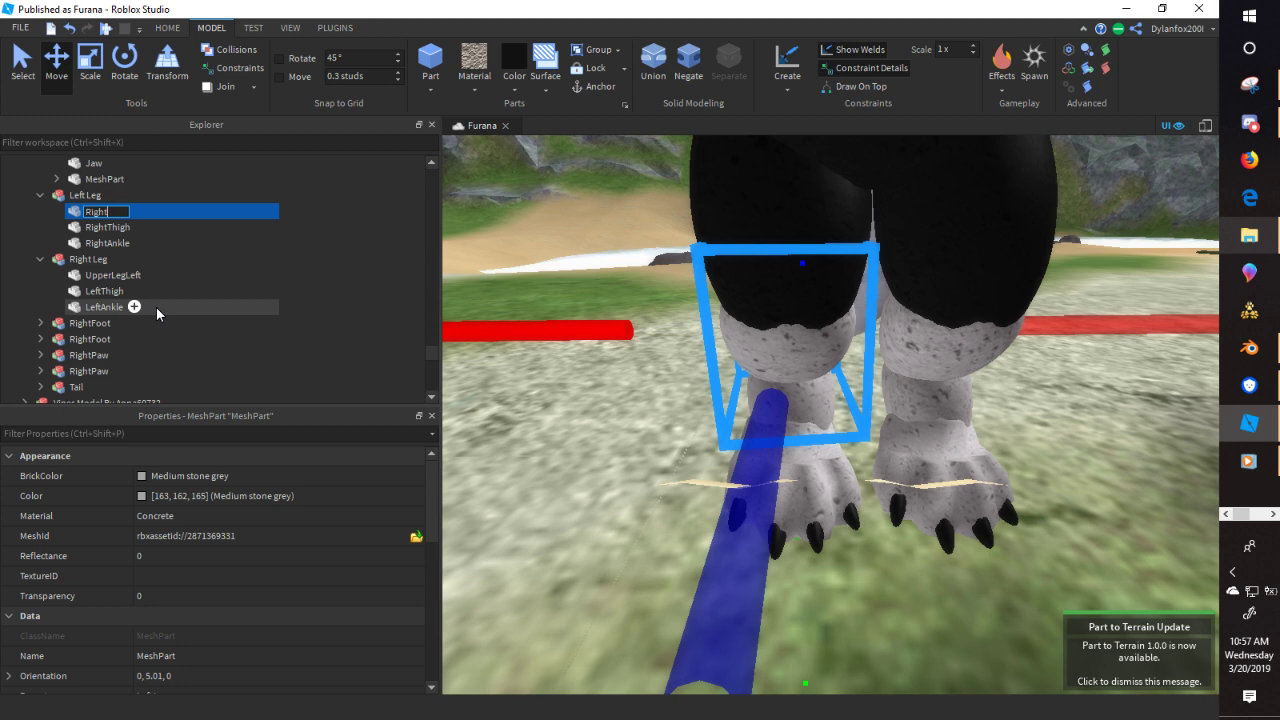
text(Upper)
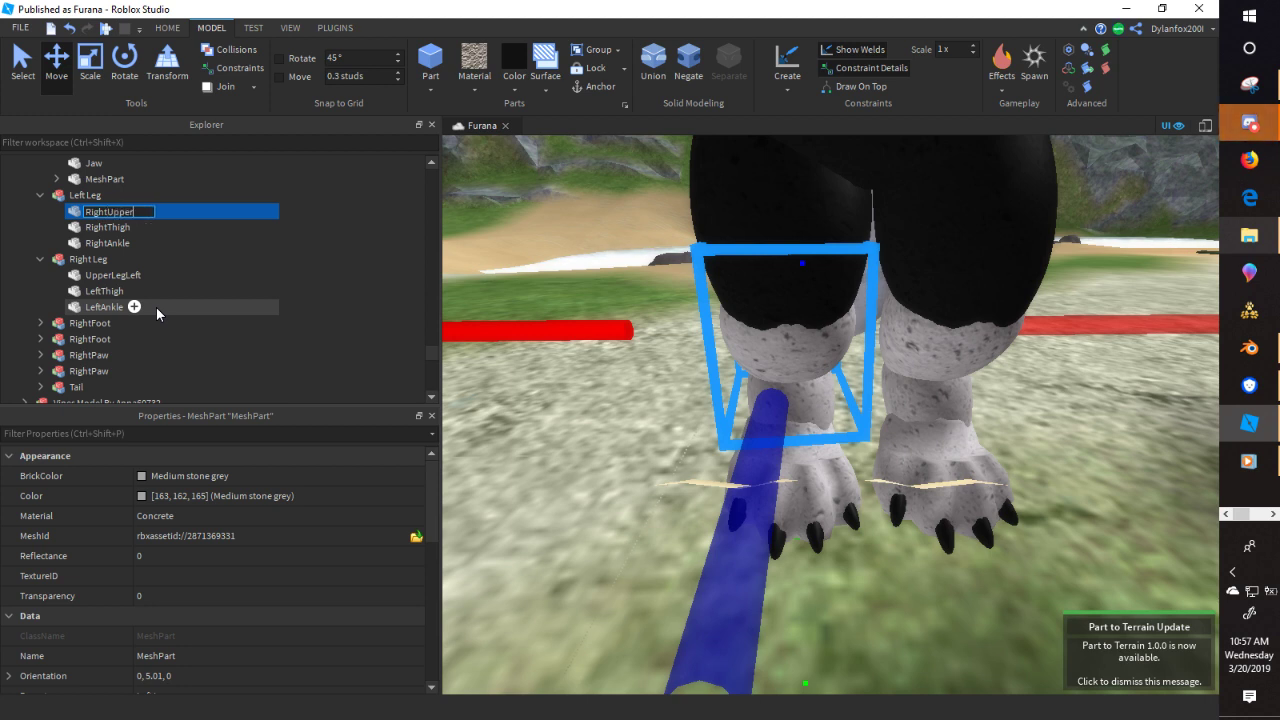
text(Leg)
key(BackSpace)
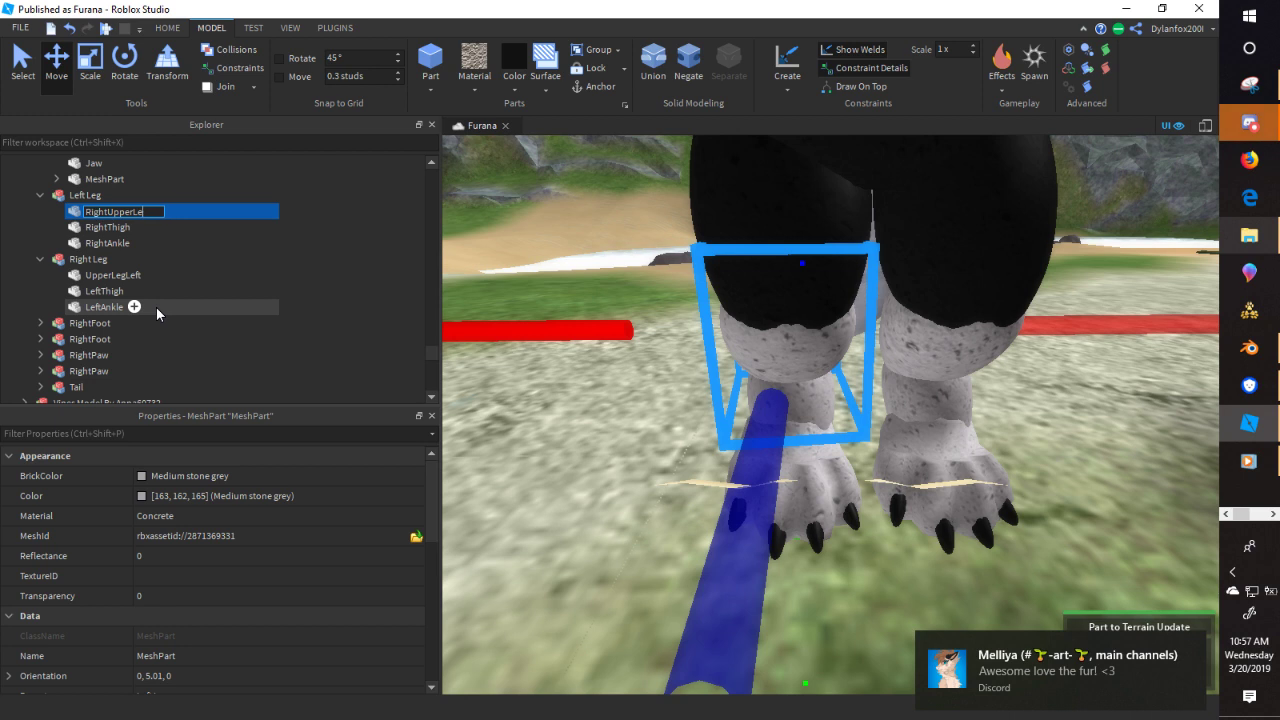
key(BackSpace)
key(BackSpace)
key(BackSpace)
key(BackSpace)
key(BackSpace)
key(BackSpace)
key(BackSpace)
key(BackSpace)
key(BackSpace)
key(BackSpace)
key(BackSpace)
key(BackSpace)
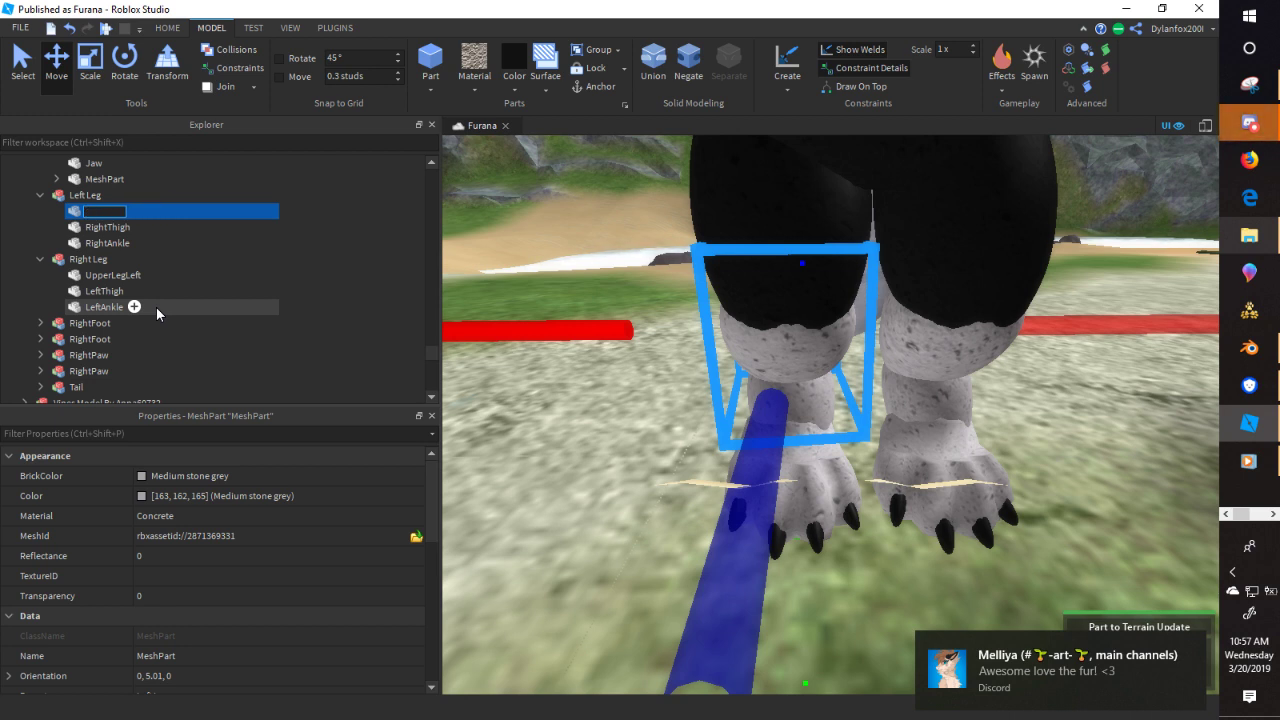
- Rename the MeshPart inside the Left Leg model as UpperLegRight
text(Upper)
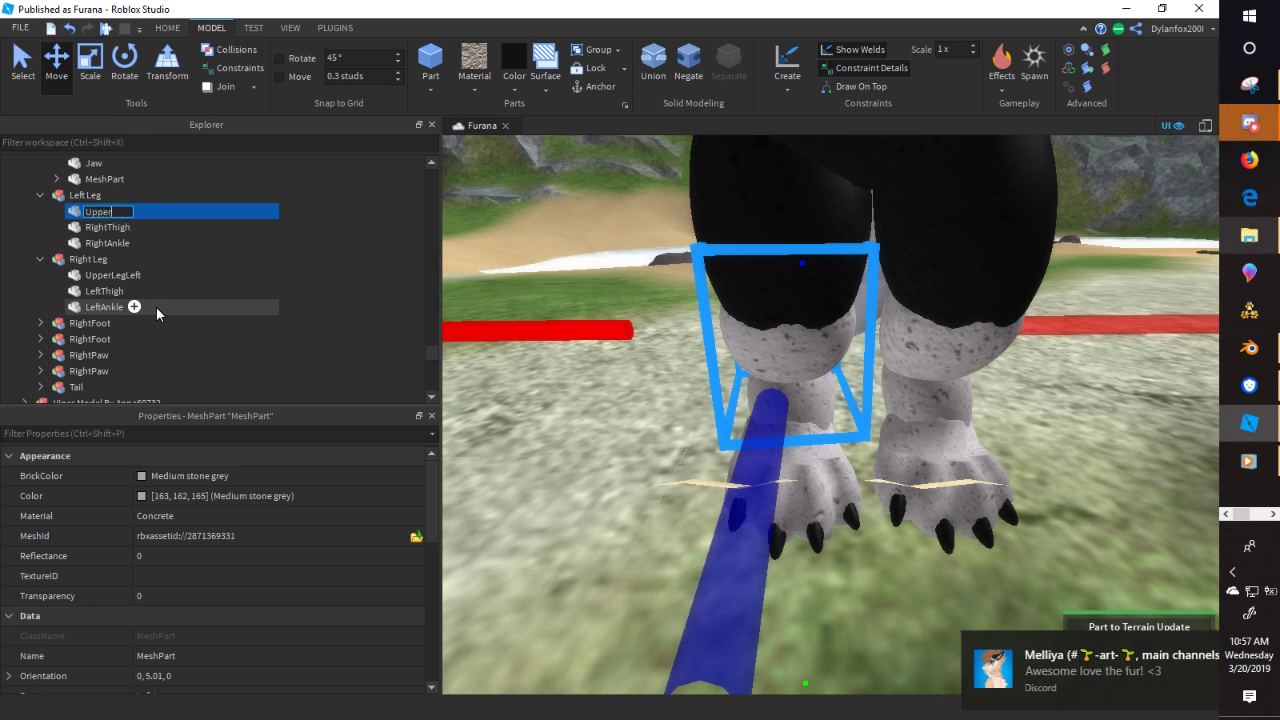
text(LegLe)
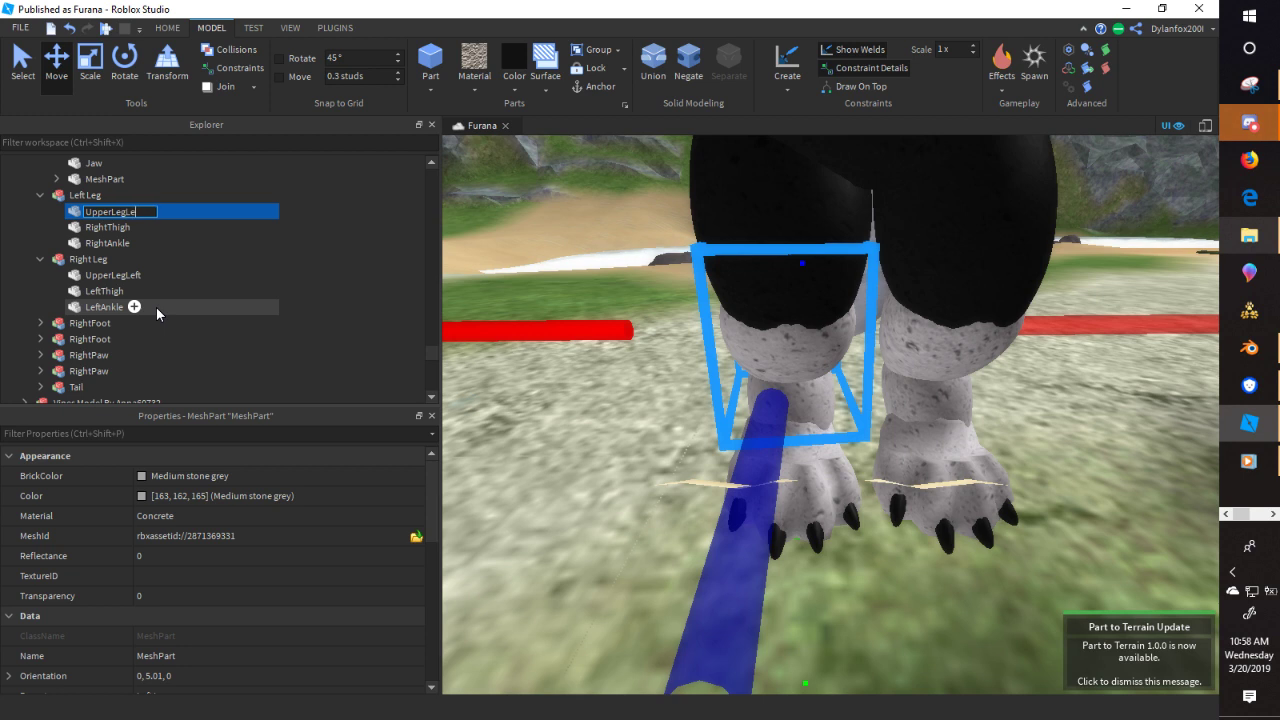
key(BackSpace)
key(BackSpace)
text(Right)
key(Return)
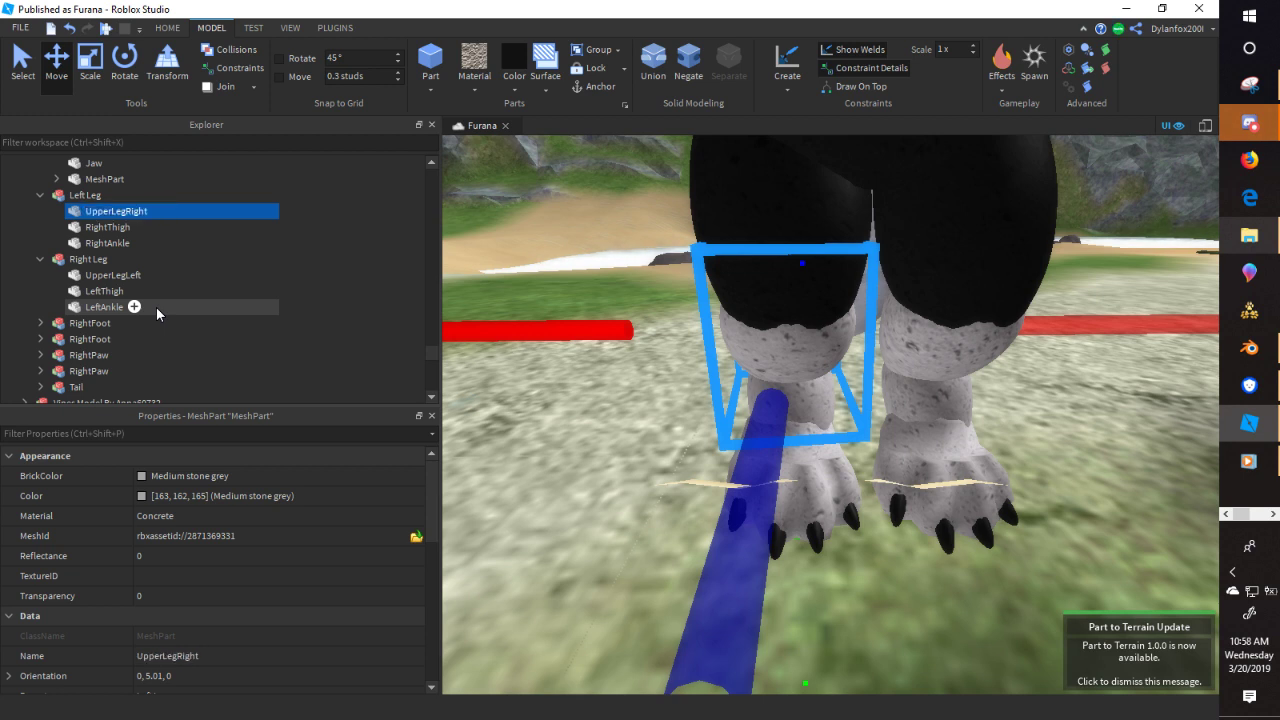
- Check the contents of both RightFoot models, rename the second one as LeftFoot, and collapse it
click(41, 323)
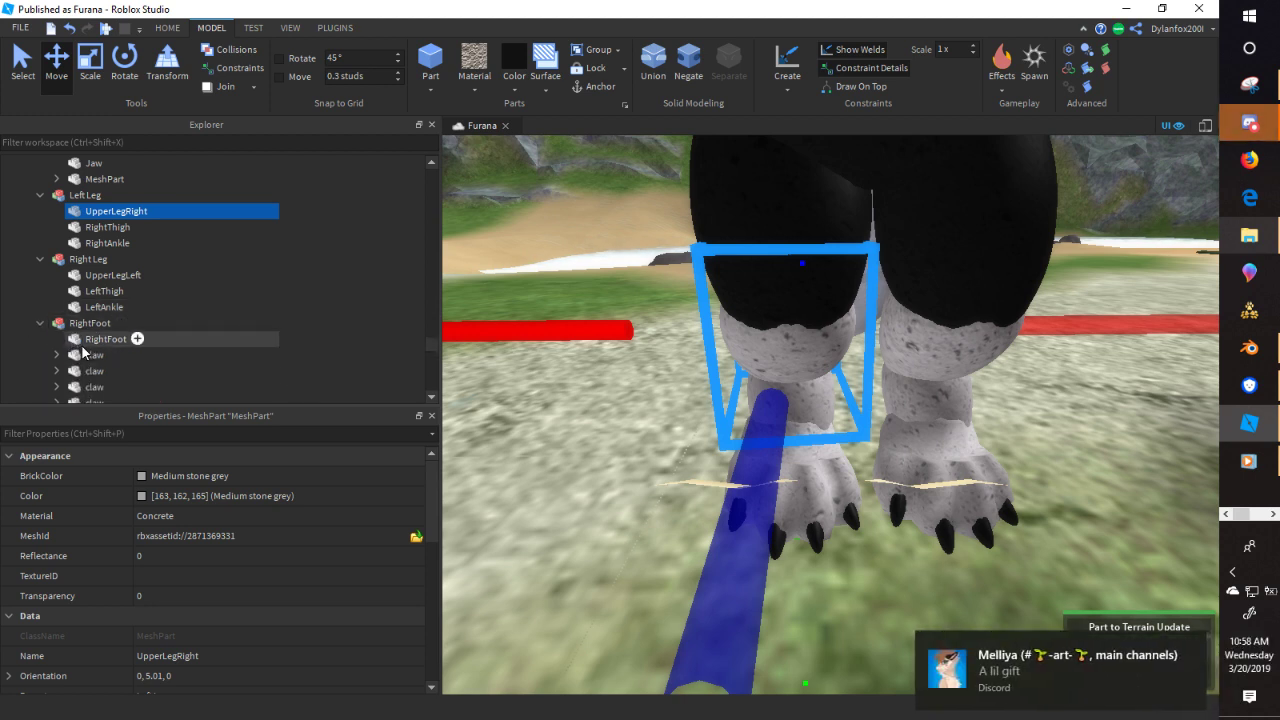
click(150, 339)
click(532, 584)
right_drag(538, 589, 535, 588)
scroll(130, 355, down, 3)
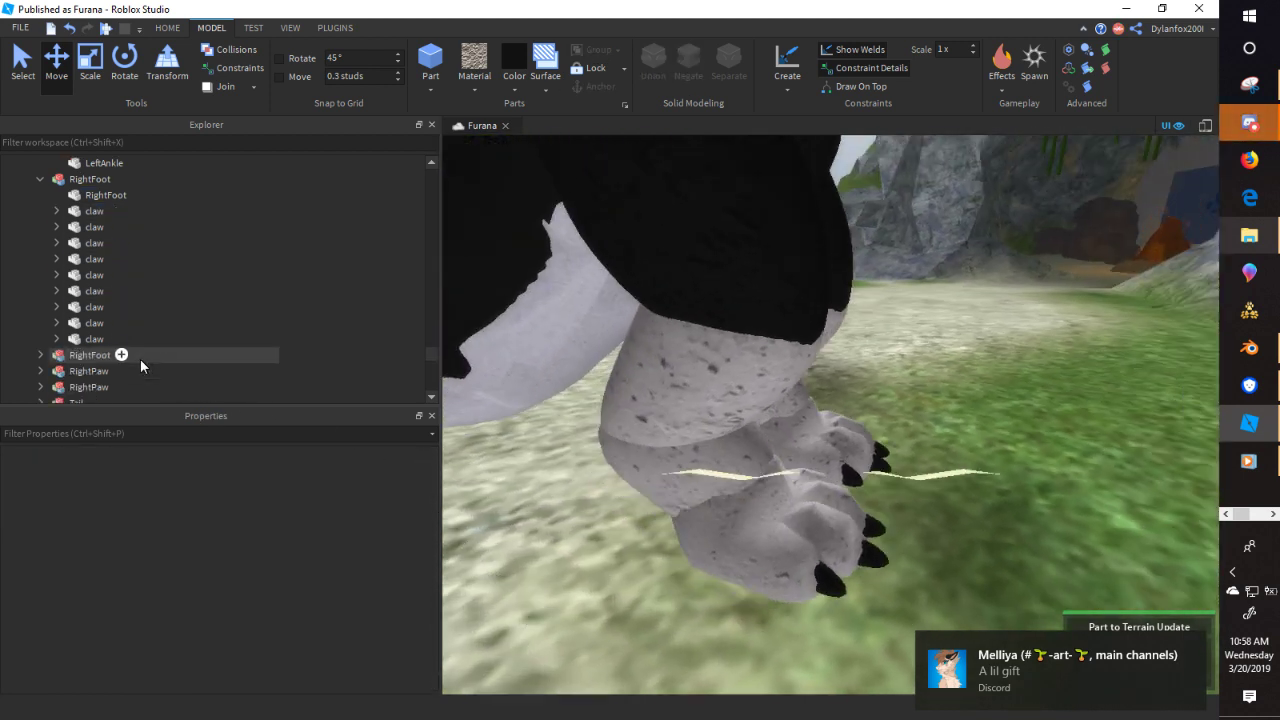
click(40, 355)
scroll(45, 340, down, 2)
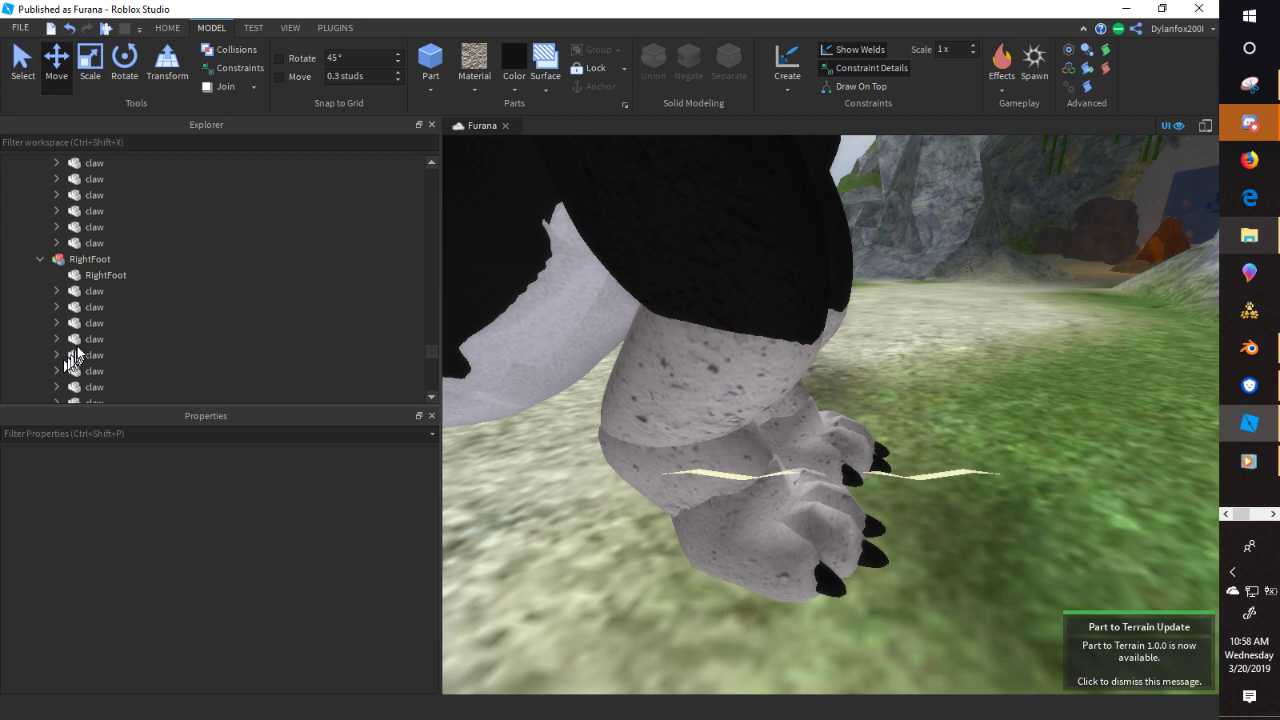
click(88, 259)
right_click(88, 262)
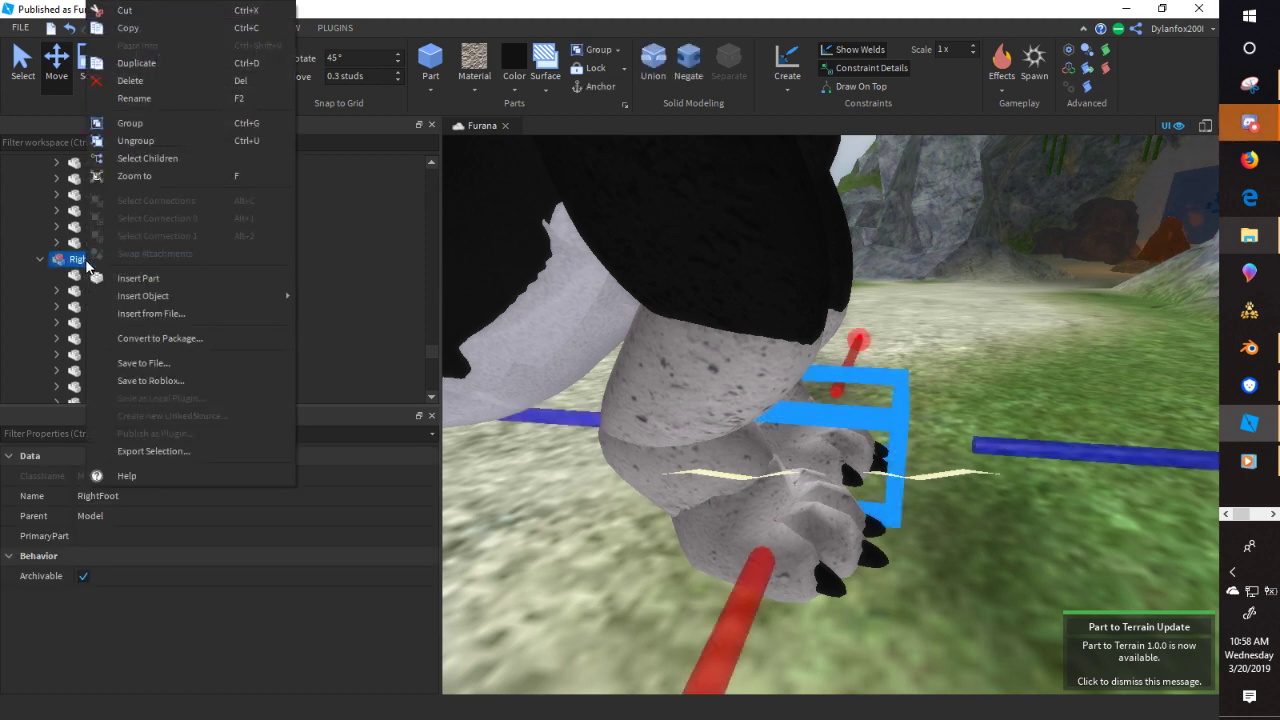
click(155, 105)
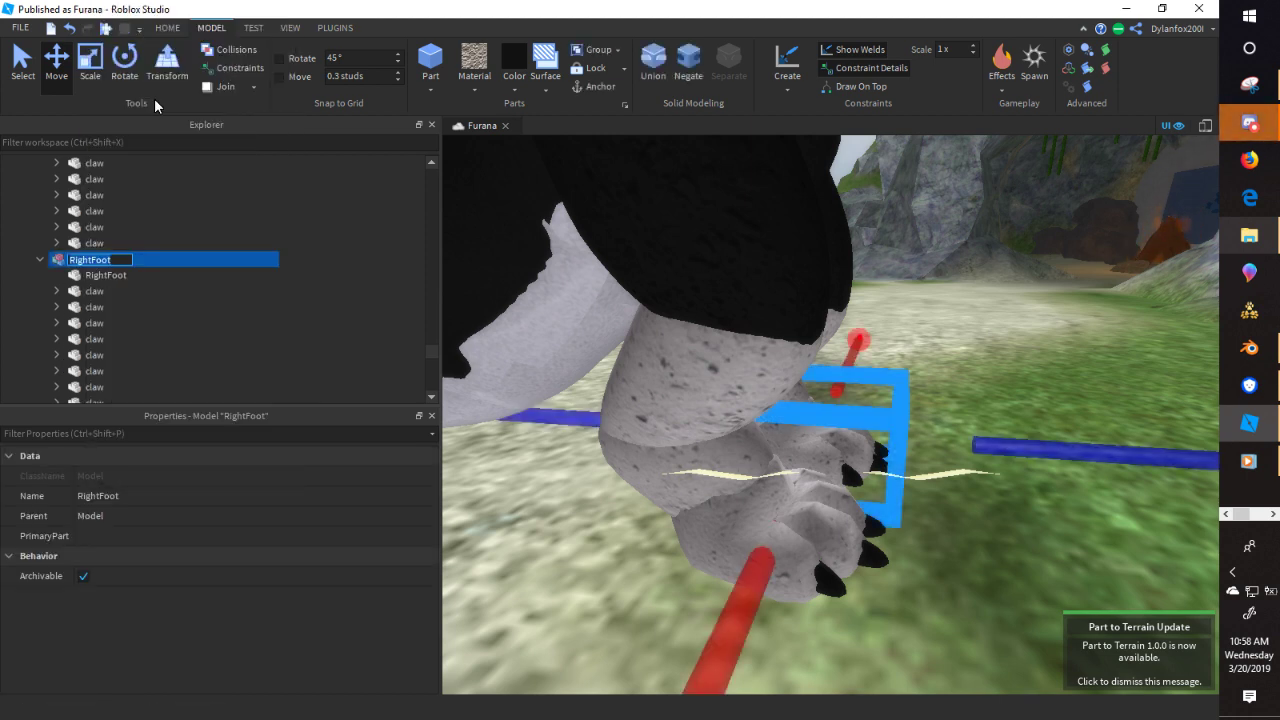
text(Left)
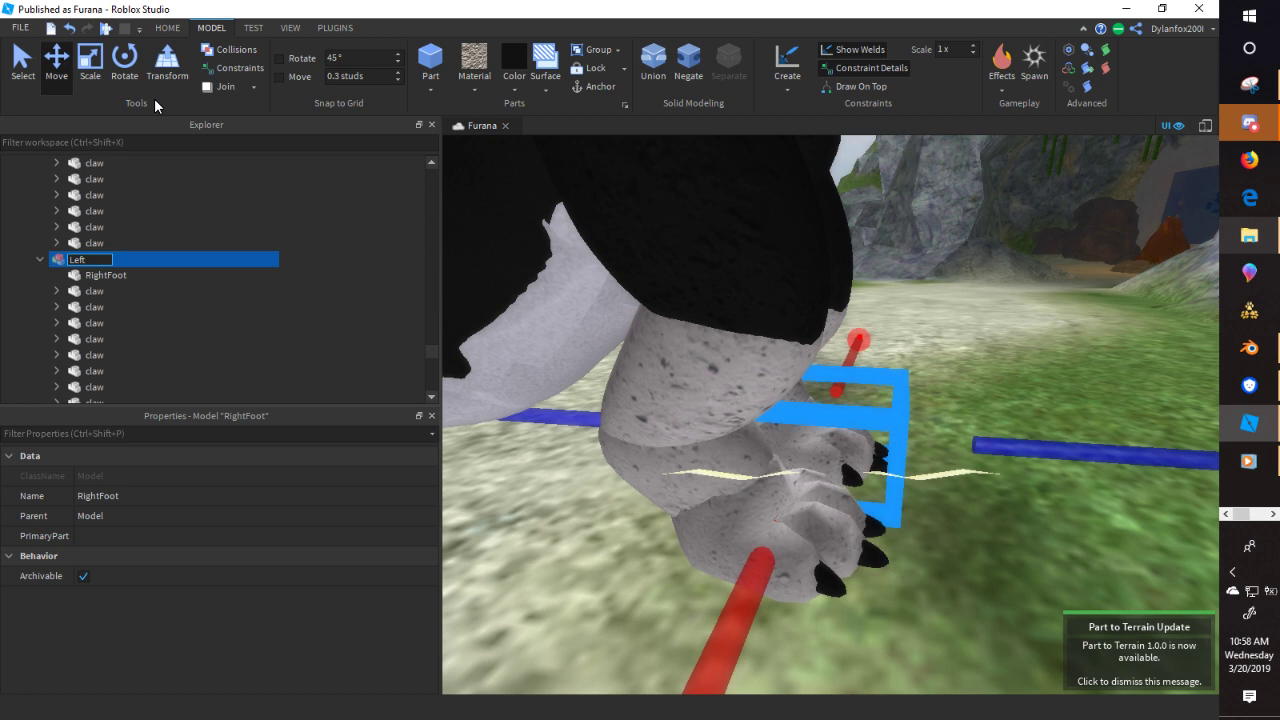
text(Foot)
key(Return)
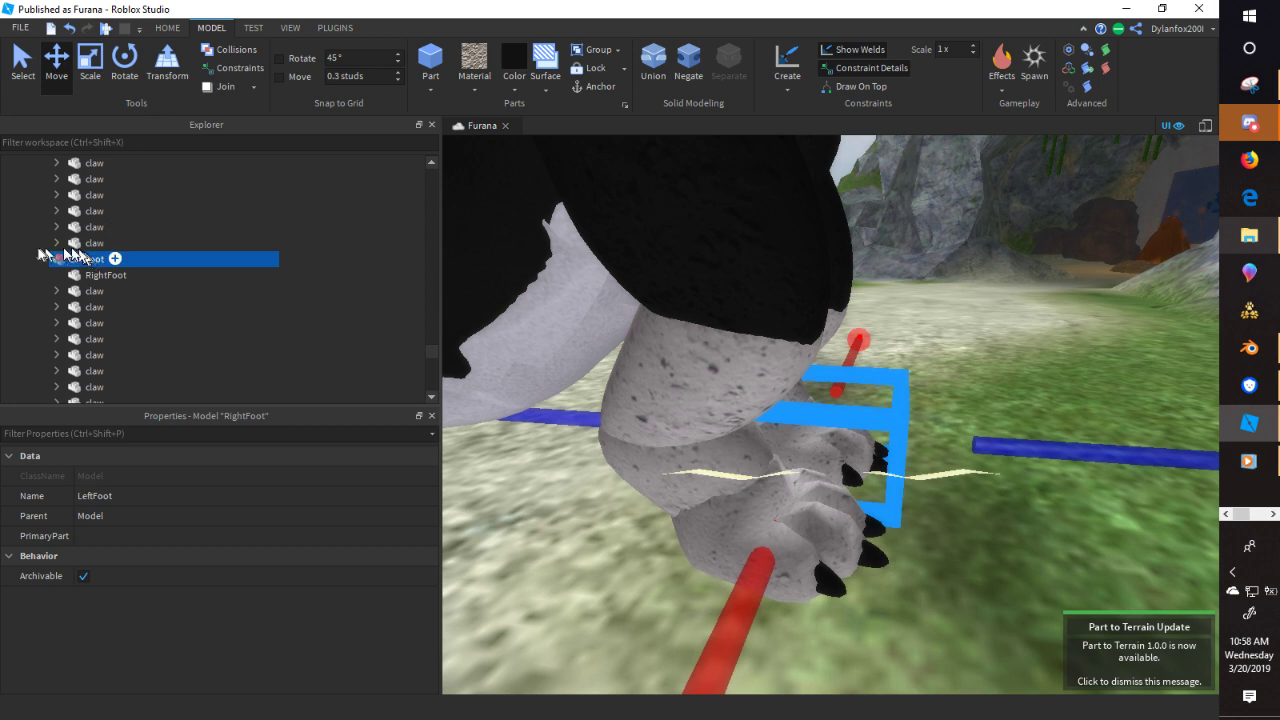
drag(42, 253, 47, 259)
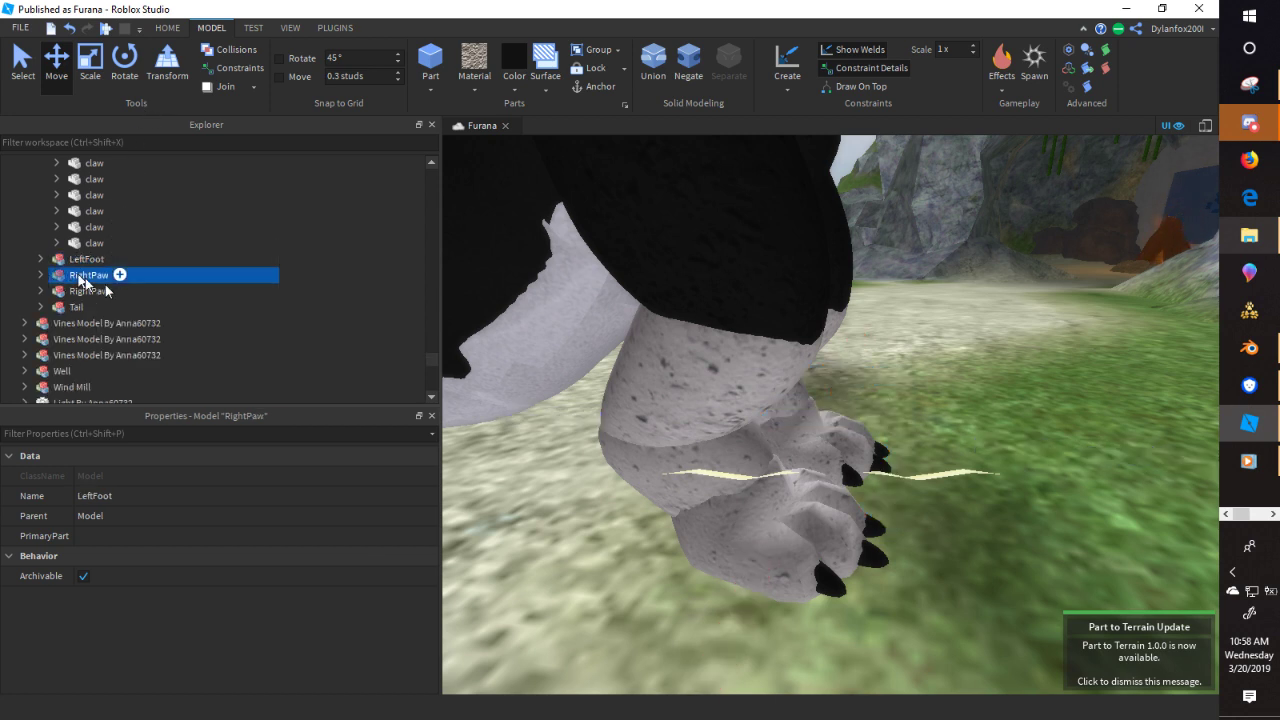
- Check which side each RightPaw model is on and rename the Rightpaw part inside the second one as LeftPaw
click(80, 276)
key(f)
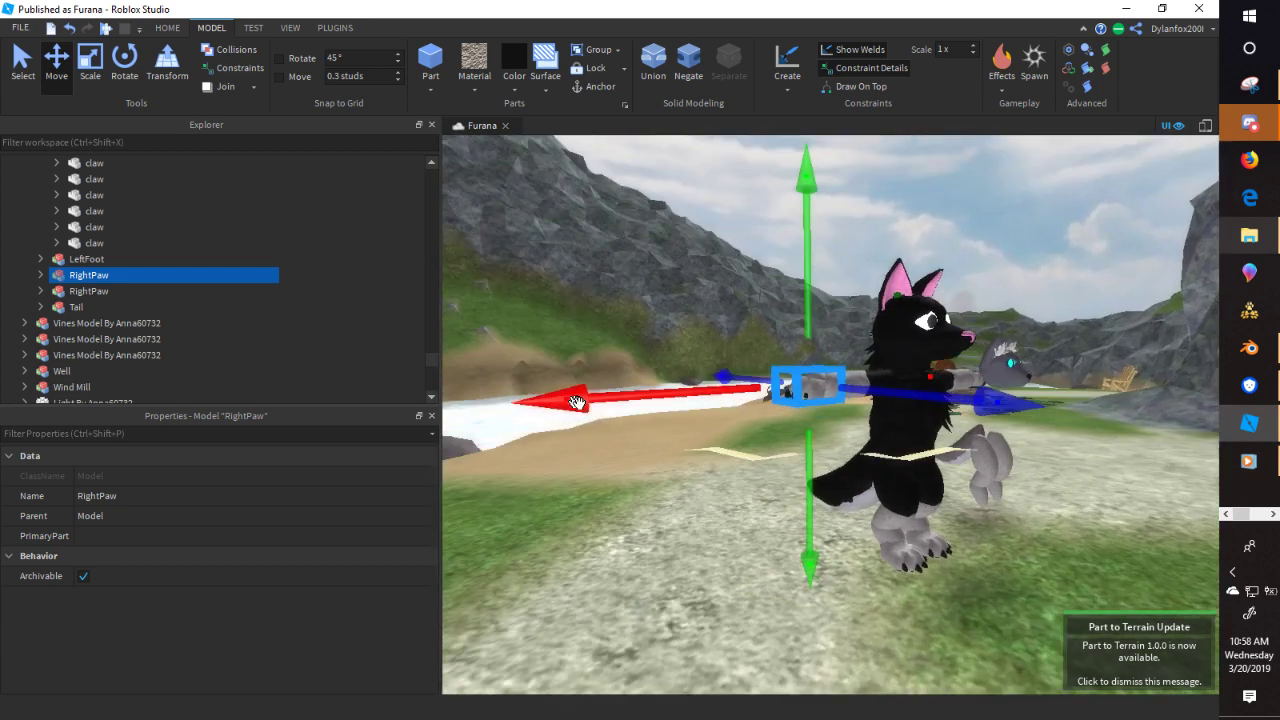
click(41, 277)
click(92, 294)
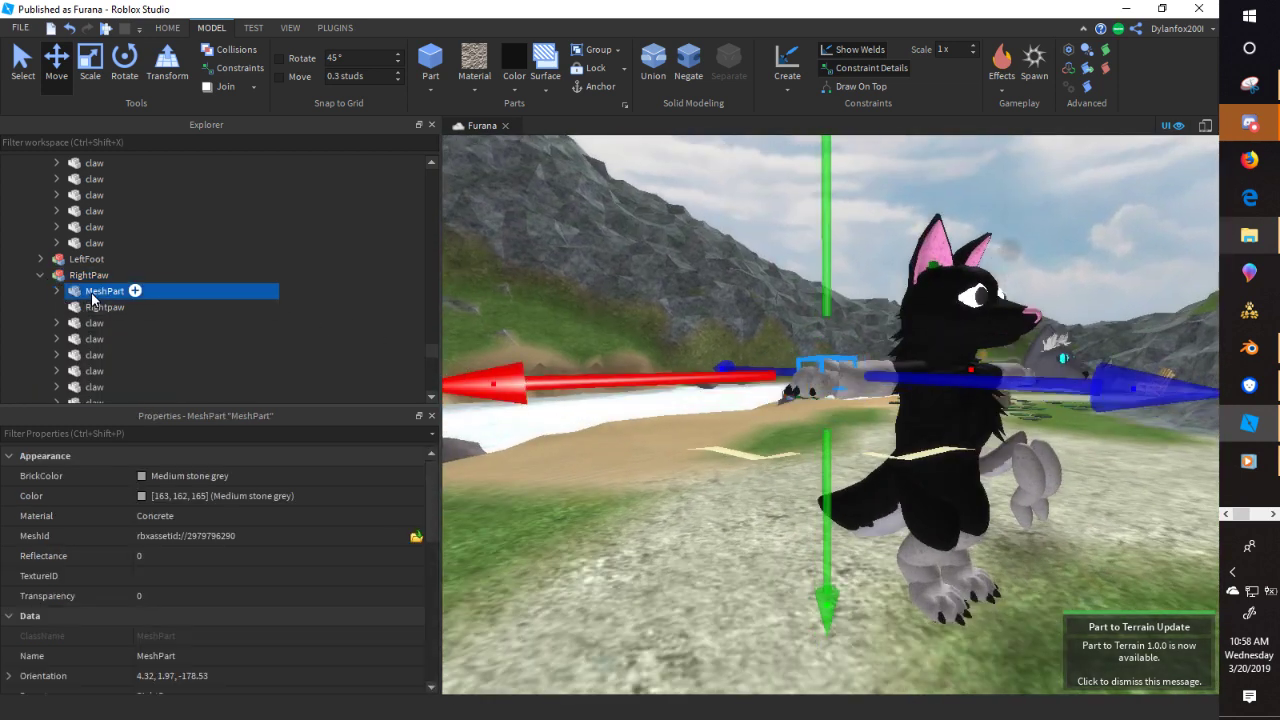
click(95, 309)
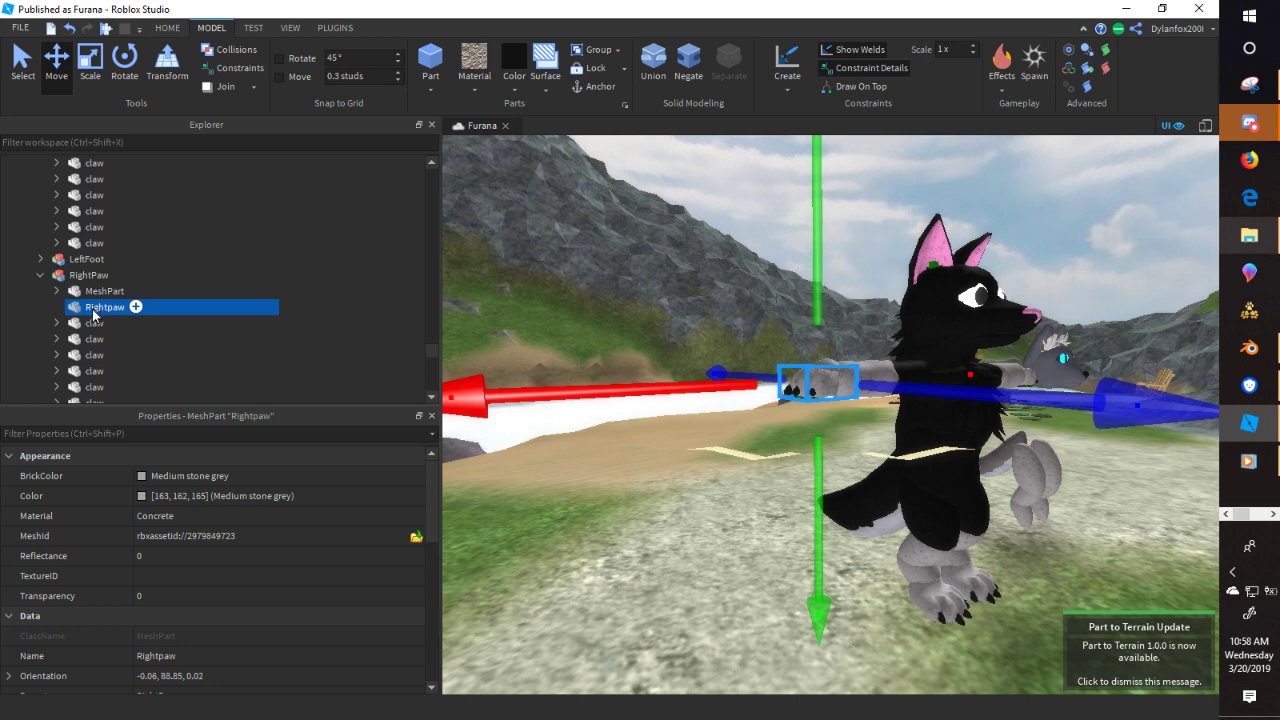
scroll(150, 285, down, 3)
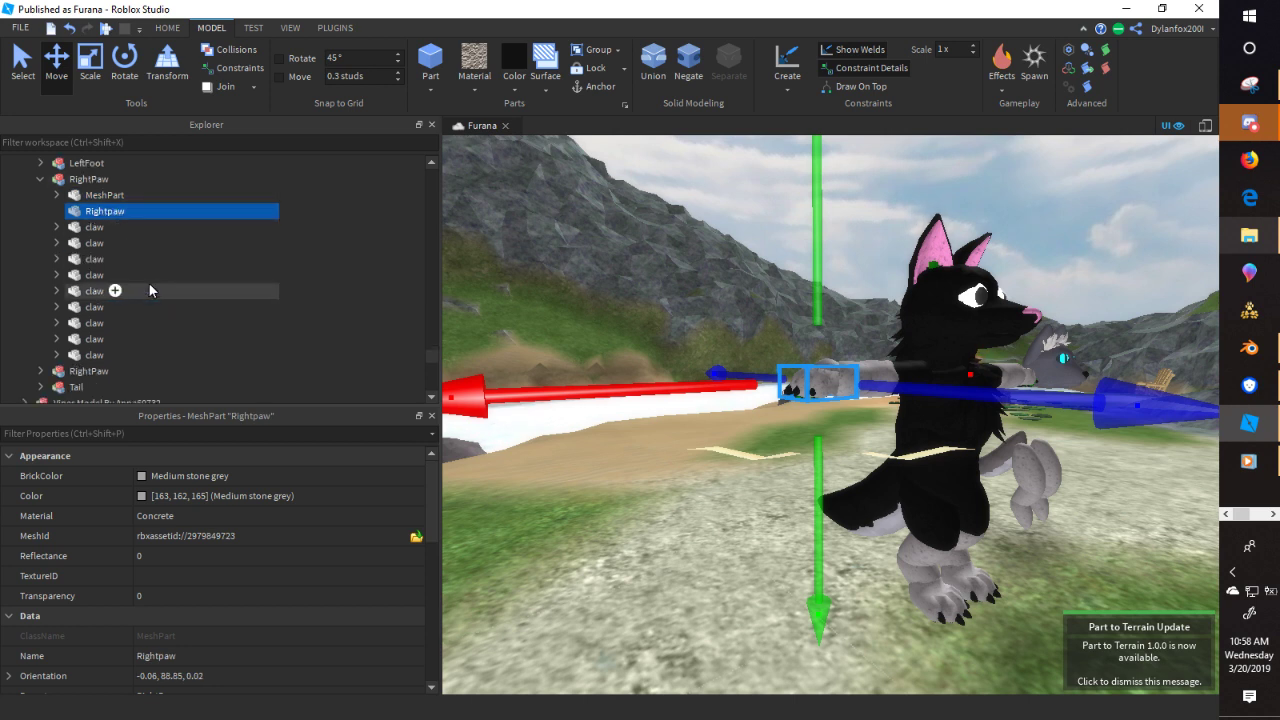
drag(88, 300, 90, 348)
click(90, 340)
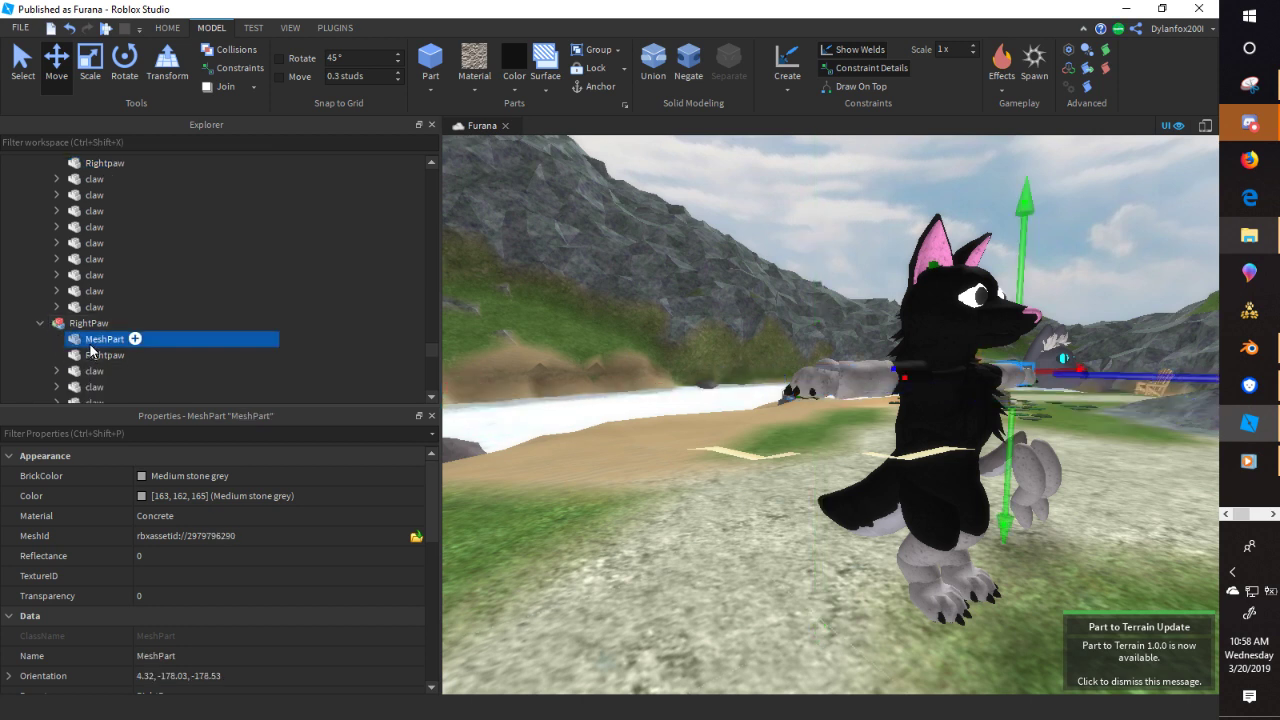
click(92, 355)
right_click(92, 355)
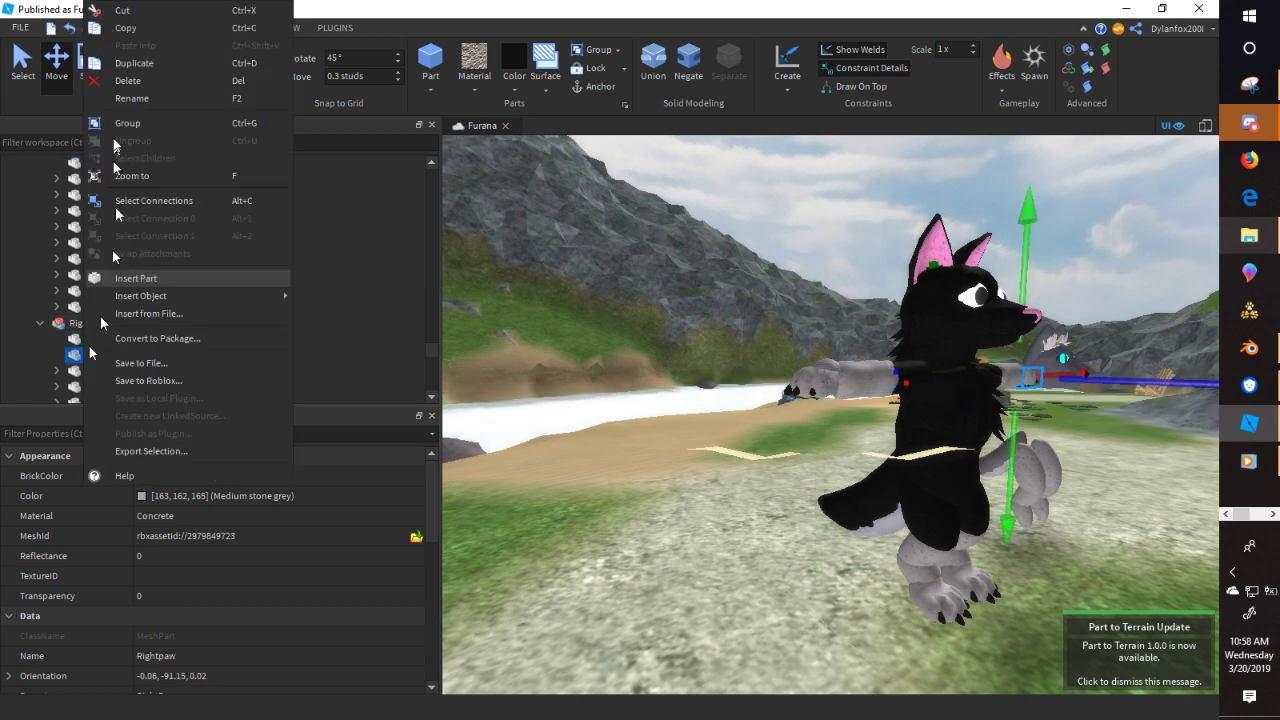
click(131, 99)
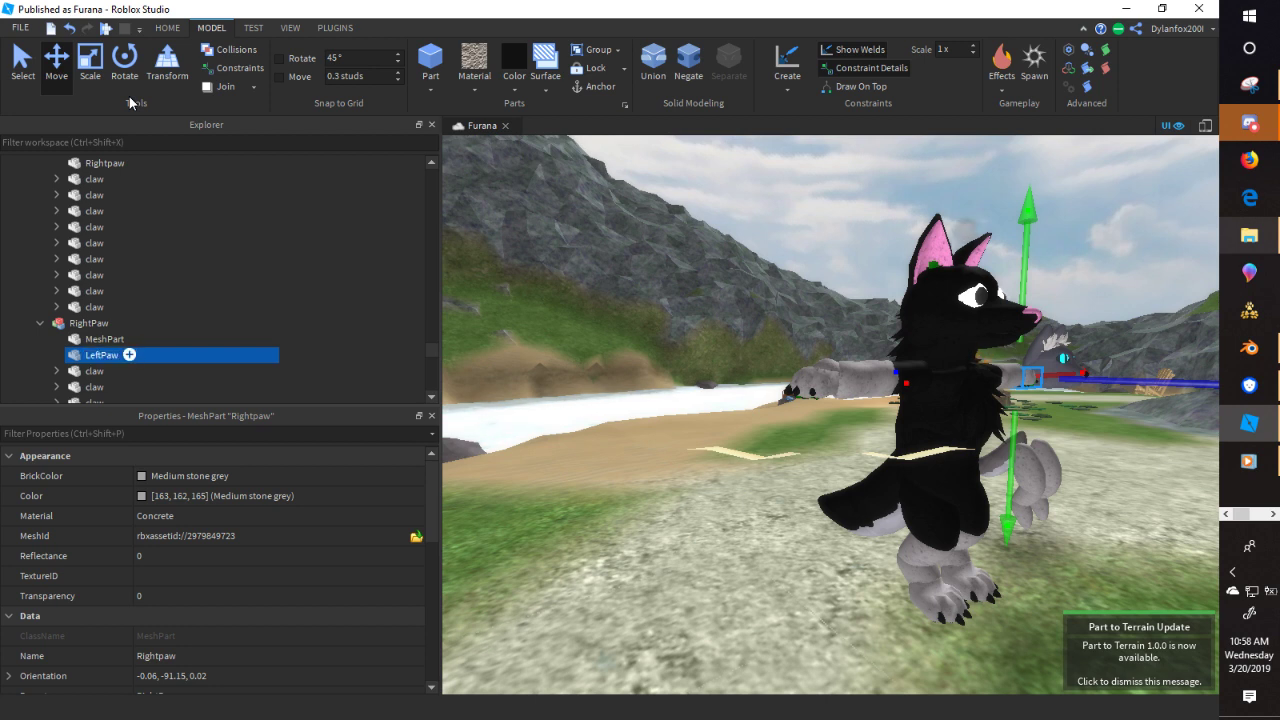
- Rename the Rightpaw part inside the first RightPaw model as RightPaw, with a capital P
right_click(115, 165)
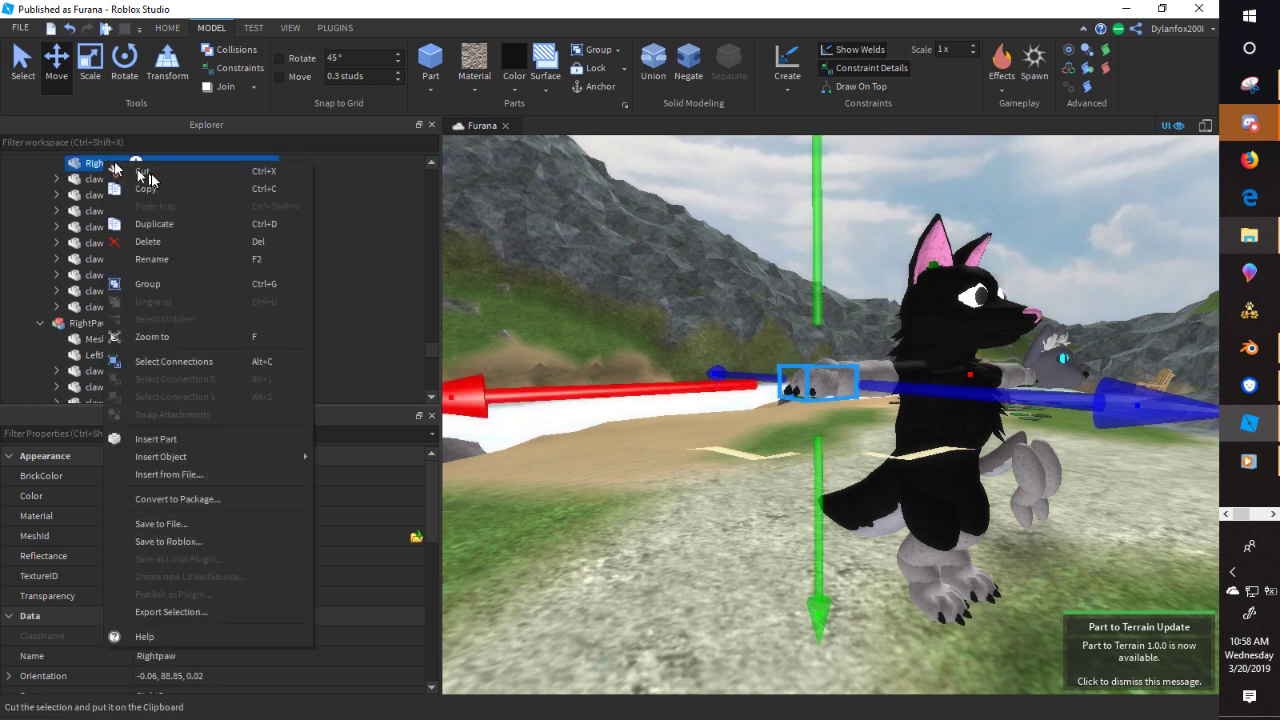
click(152, 259)
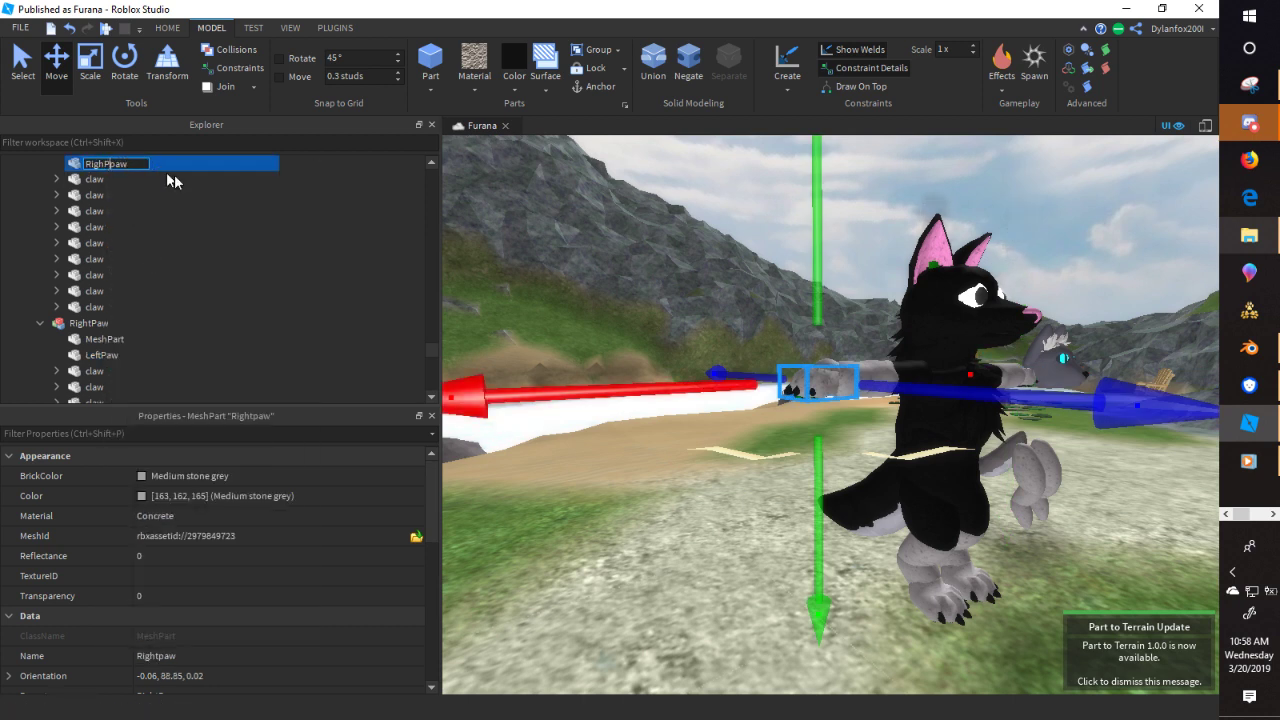
key(Delete)
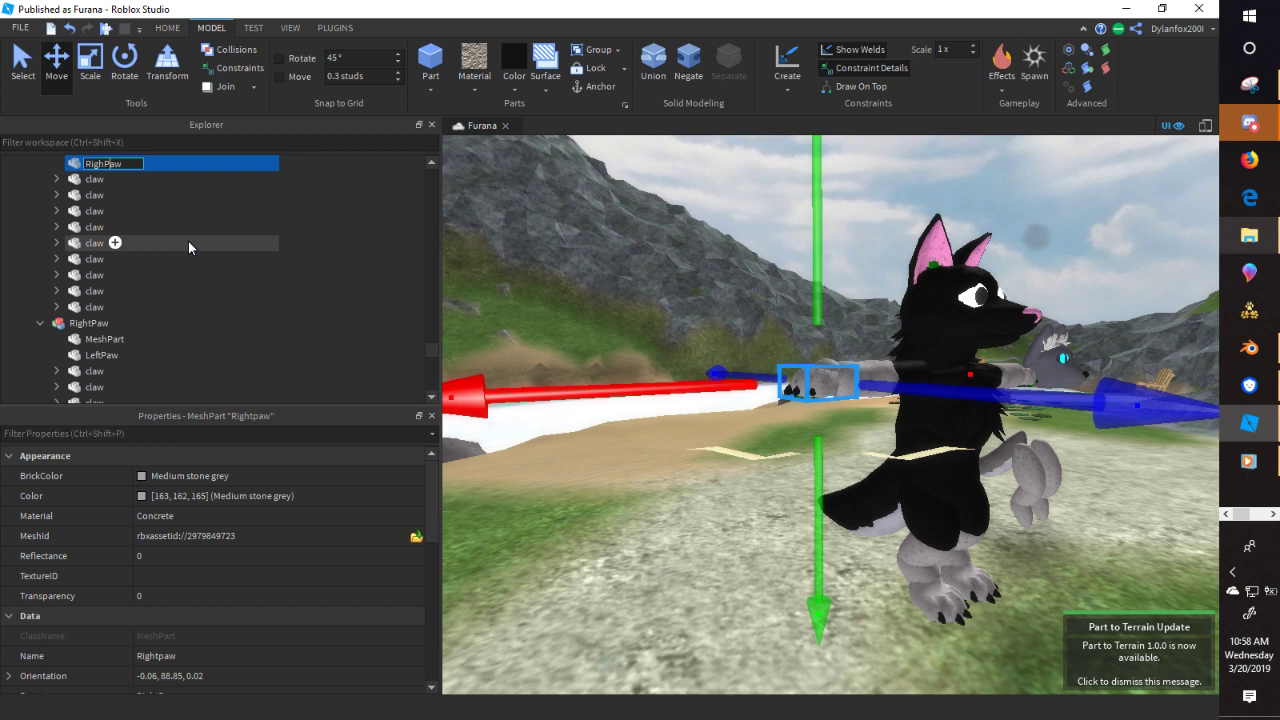
key(Return)
right_click(103, 166)
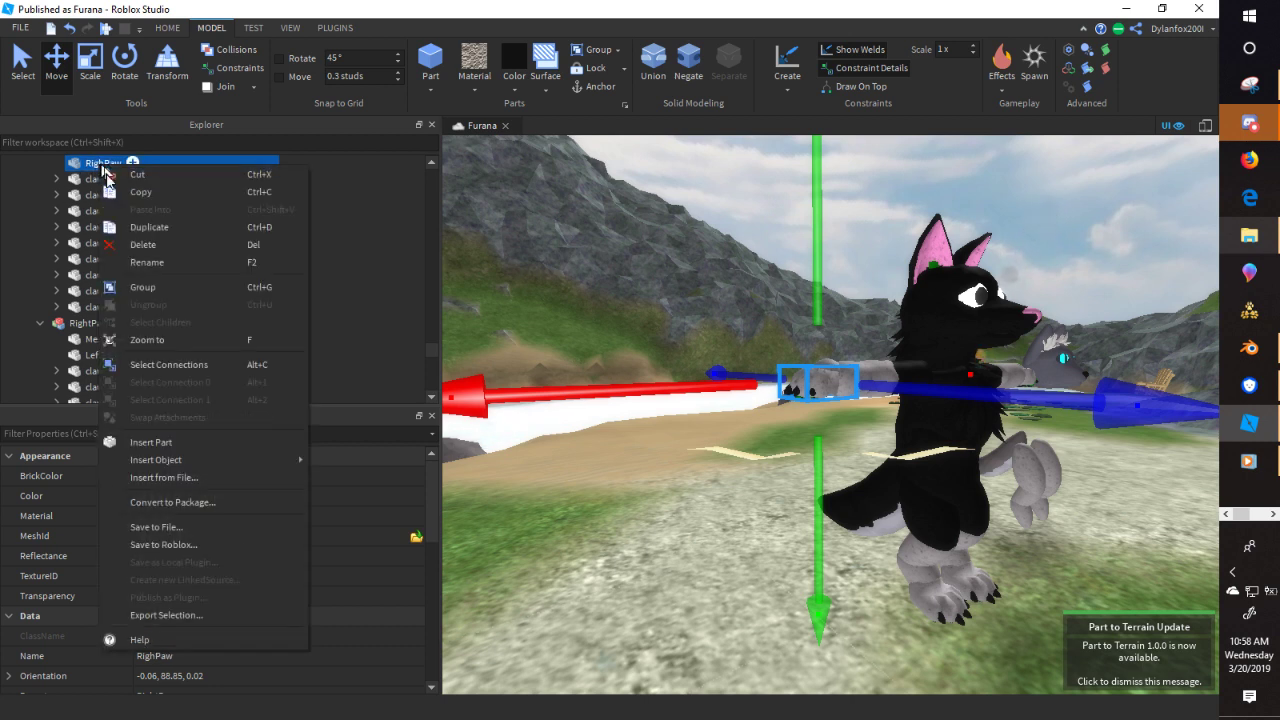
click(147, 262)
click(103, 164)
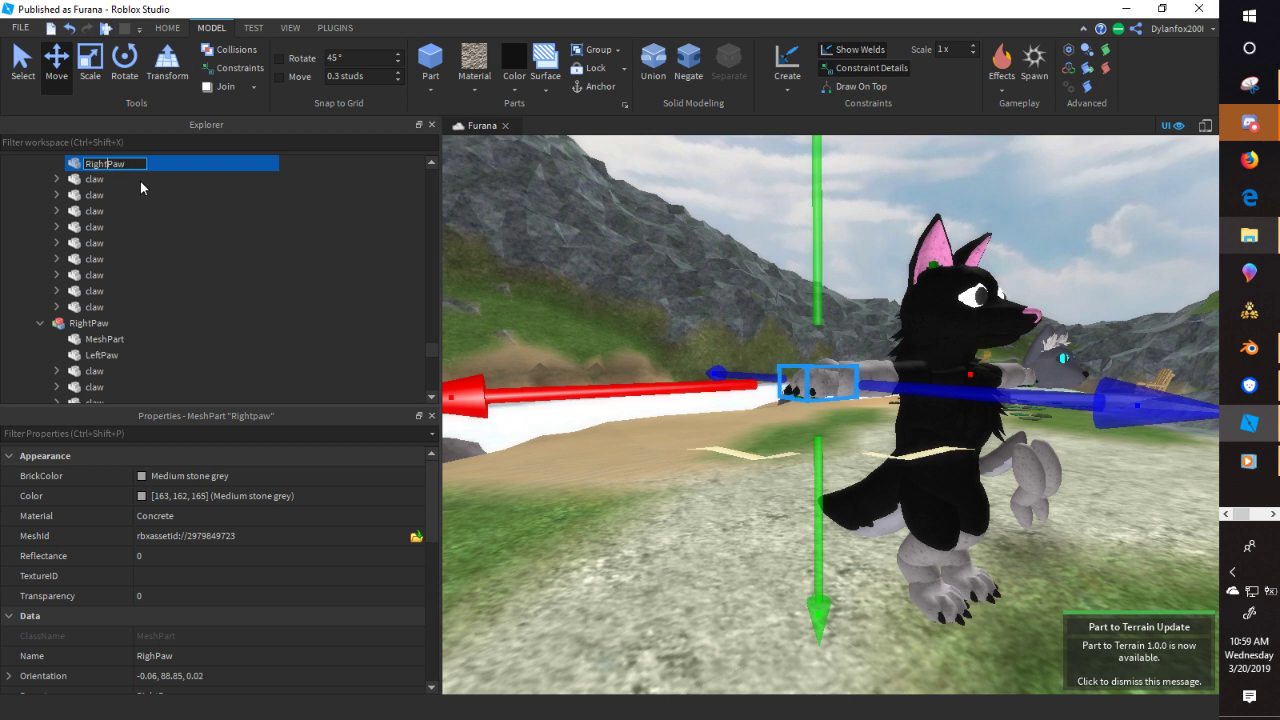
text(t)
key(Return)
- Rename the second RightPaw model, the one containing the LeftPaw part, as LeftPaw
click(88, 323)
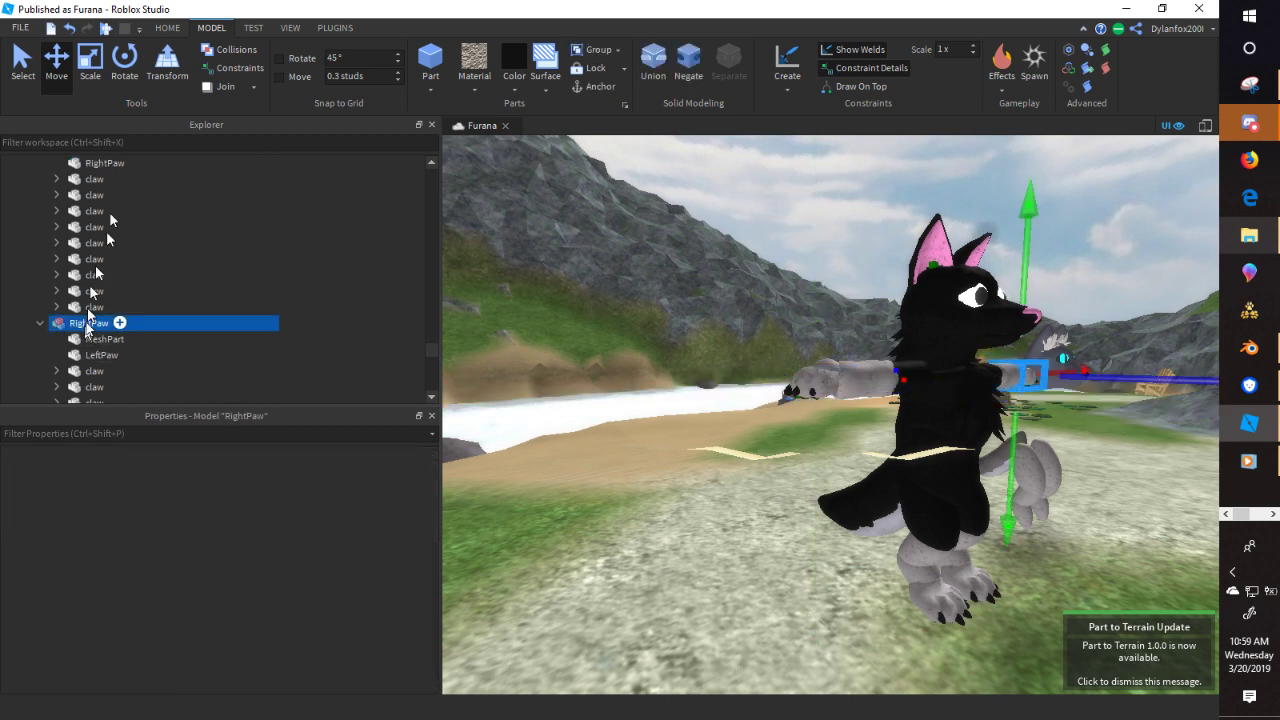
right_click(88, 323)
click(122, 335)
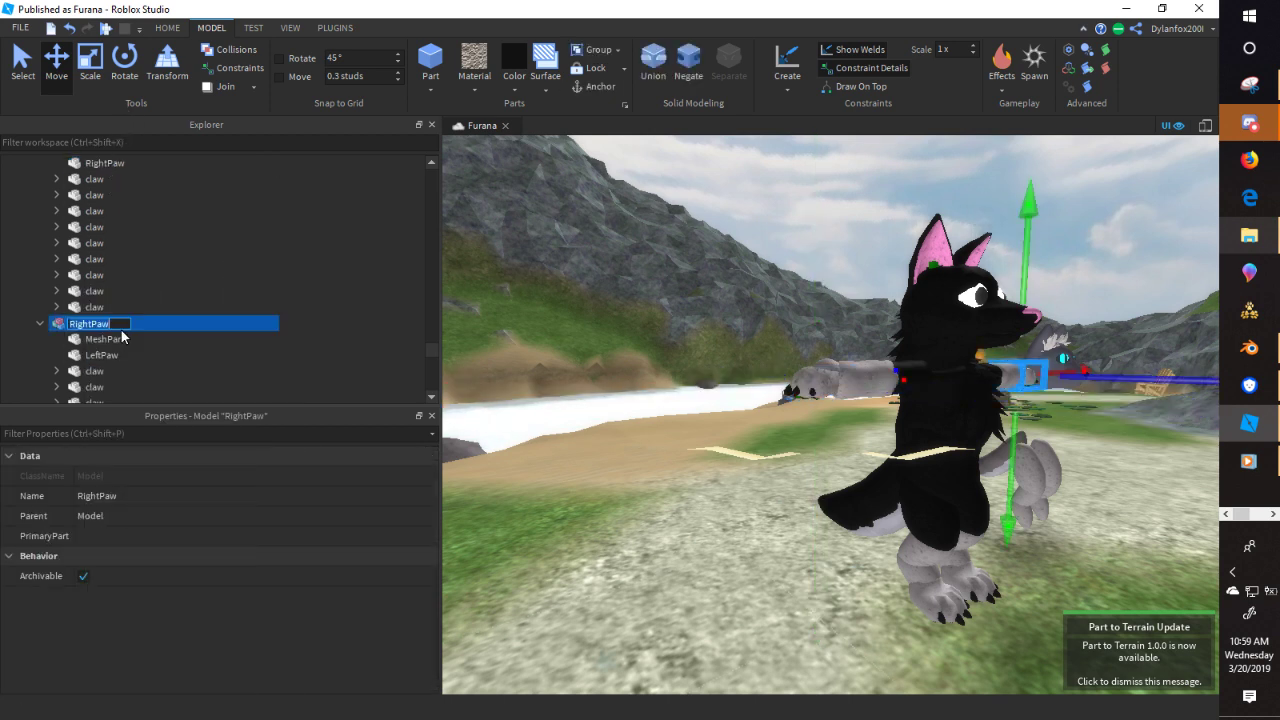
text(Lef)
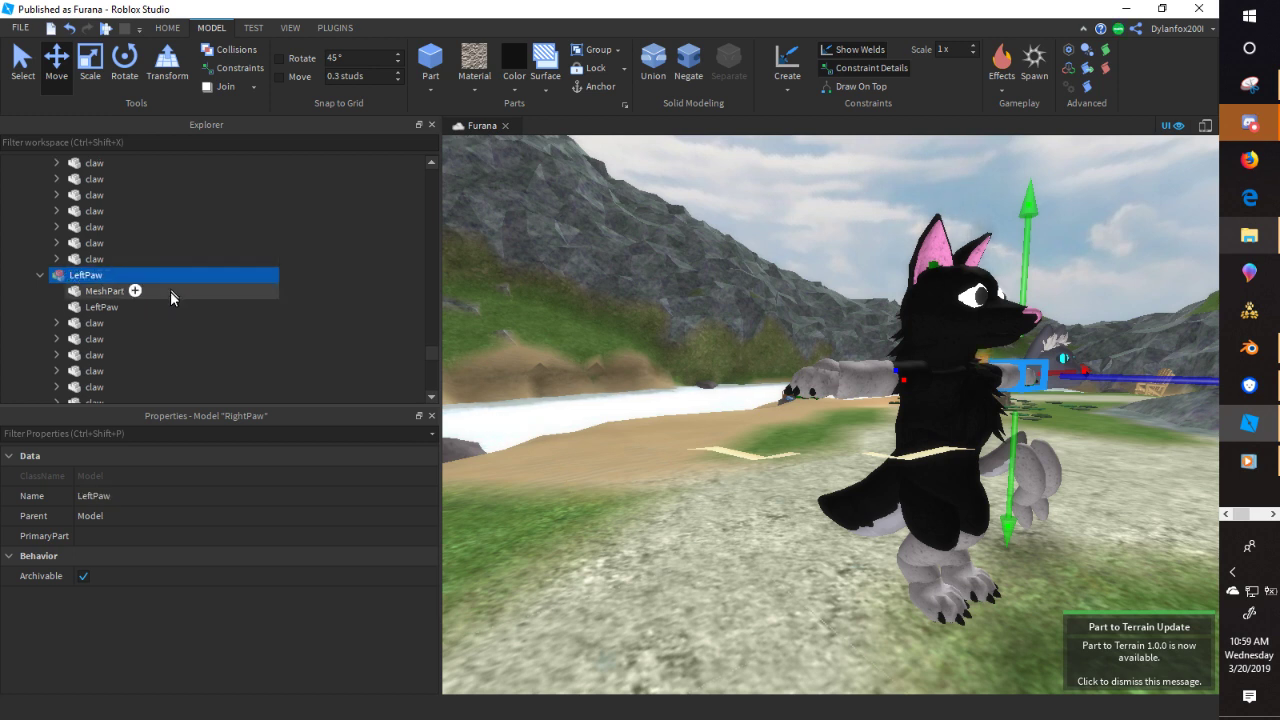
- Expand the Tail model and its Tail1 group to check the names of the tail parts
scroll(178, 330, down, 4)
scroll(143, 323, down, 1)
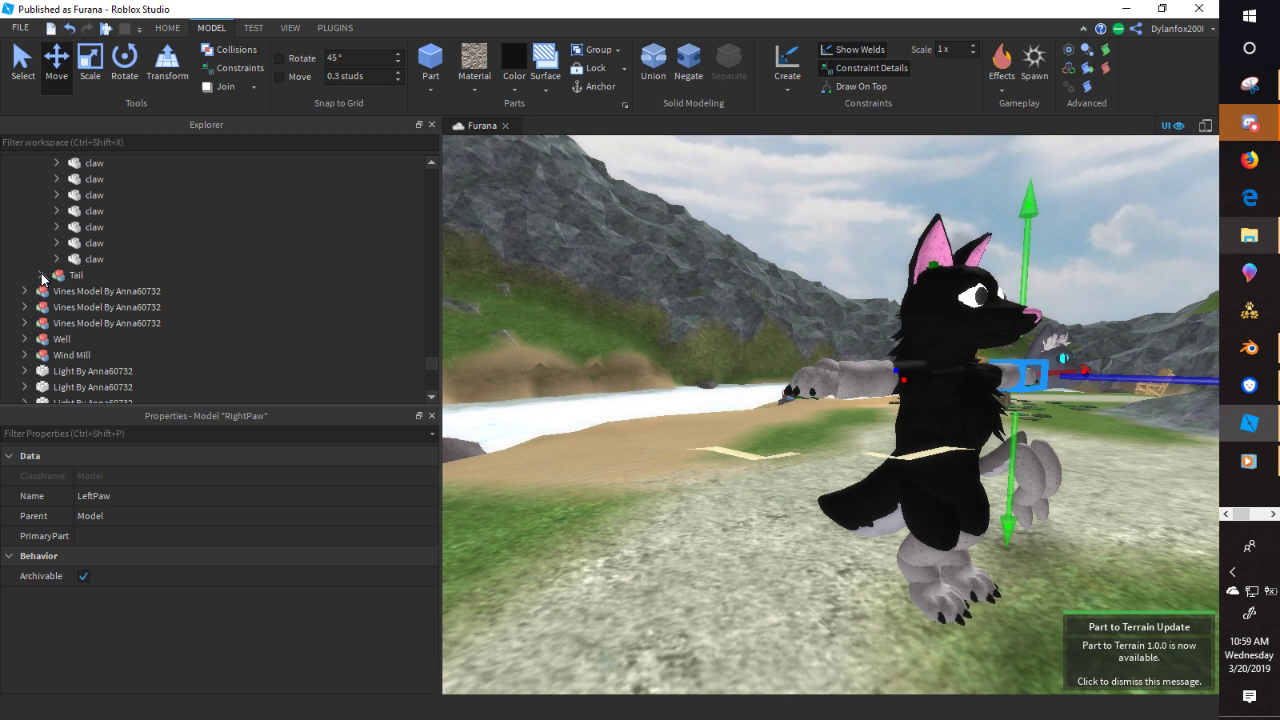
click(40, 275)
click(56, 291)
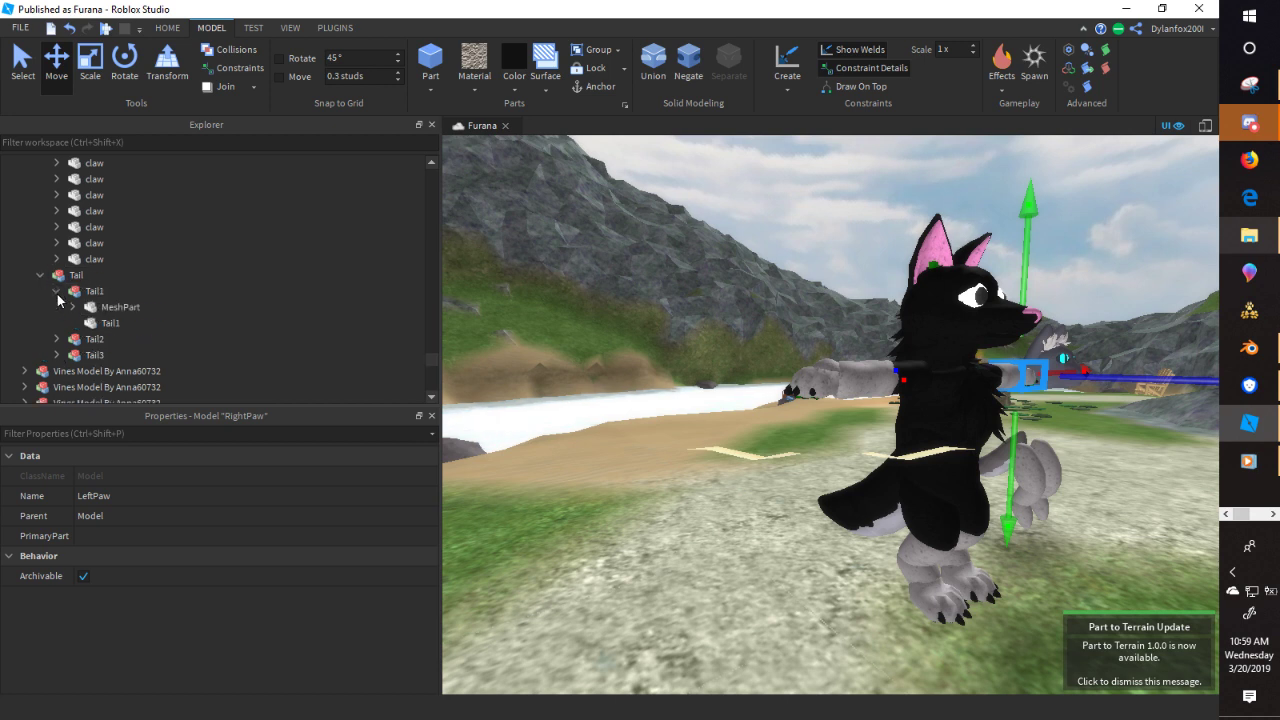
click(118, 321)
click(384, 334)
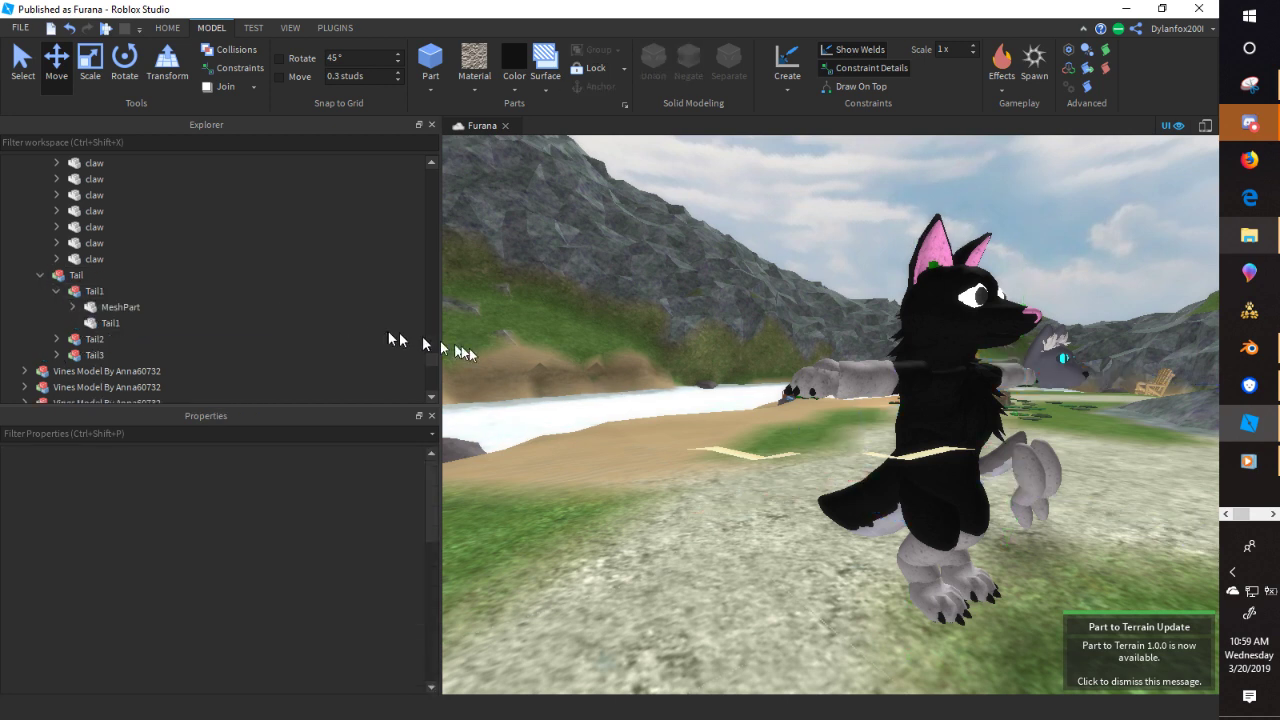
- Select the character to locate its top-level Model, then deselect it and view the whole character
click(965, 390)
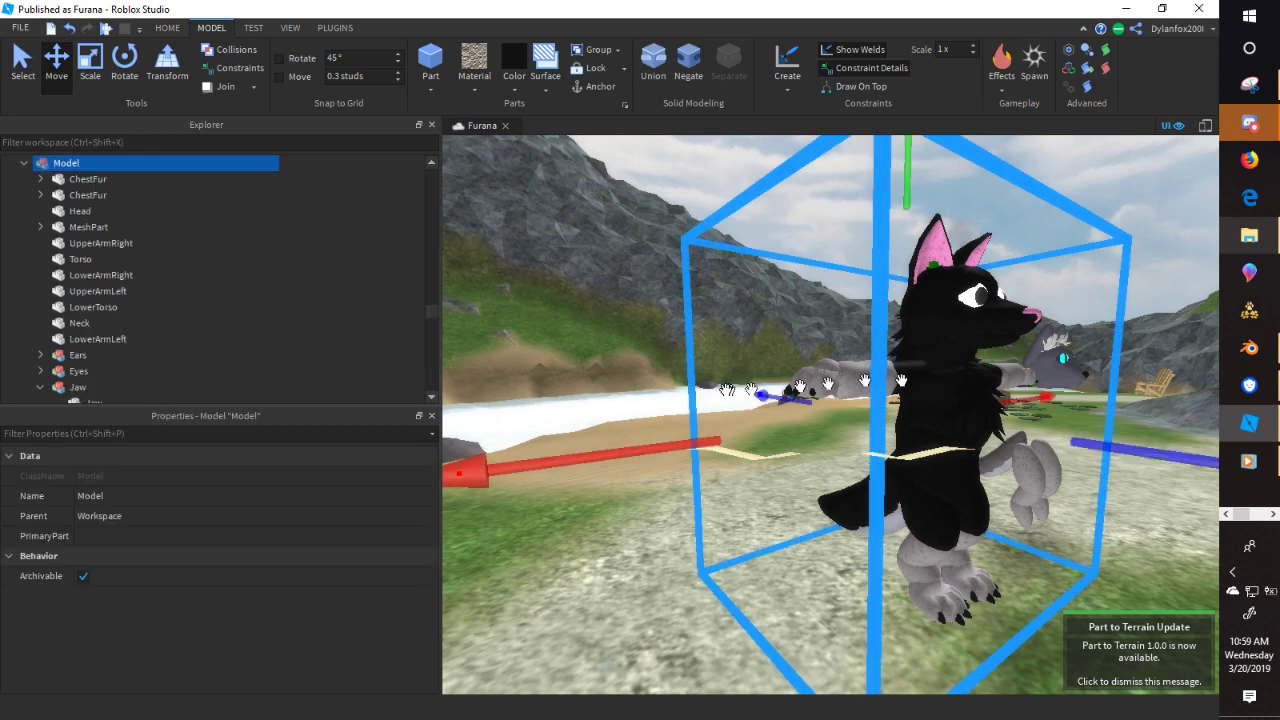
click(680, 348)
right_drag(680, 348, 757, 358)
key(w)
key(d)
key(a)
key(s)
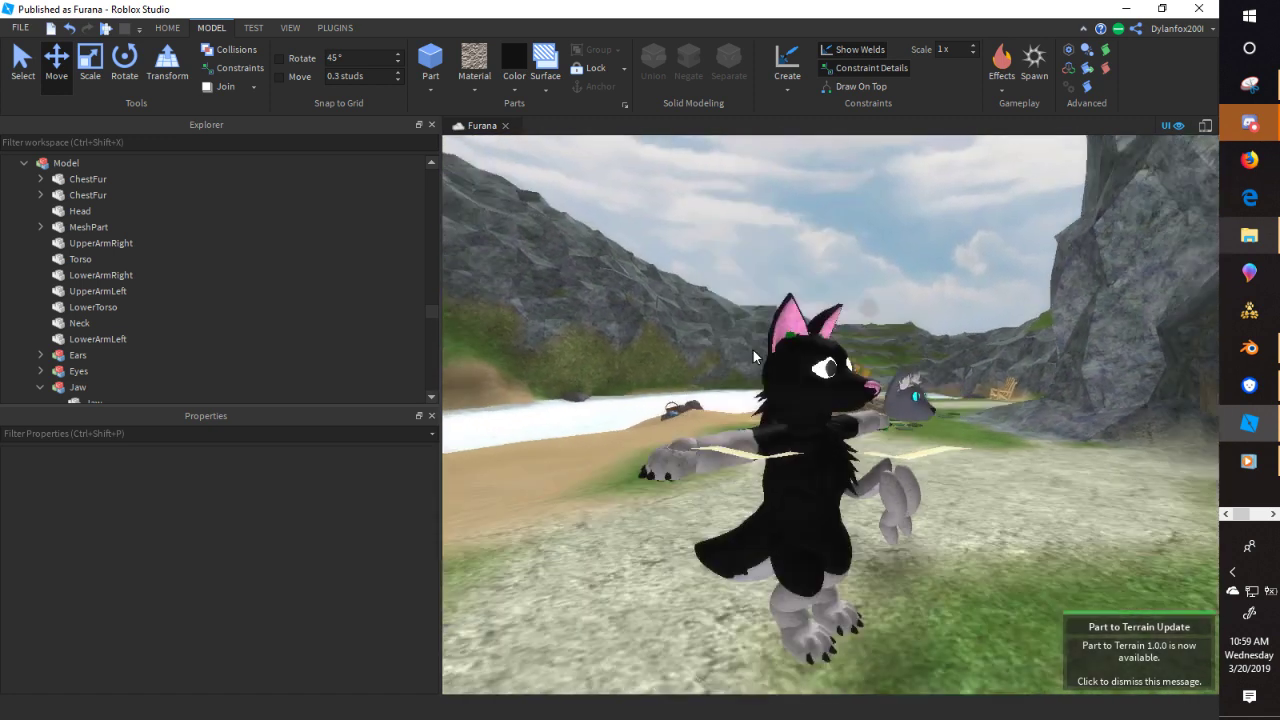
- Insert a Humanoid object into the wolf character's top-level Model
key(w)
click(828, 430)
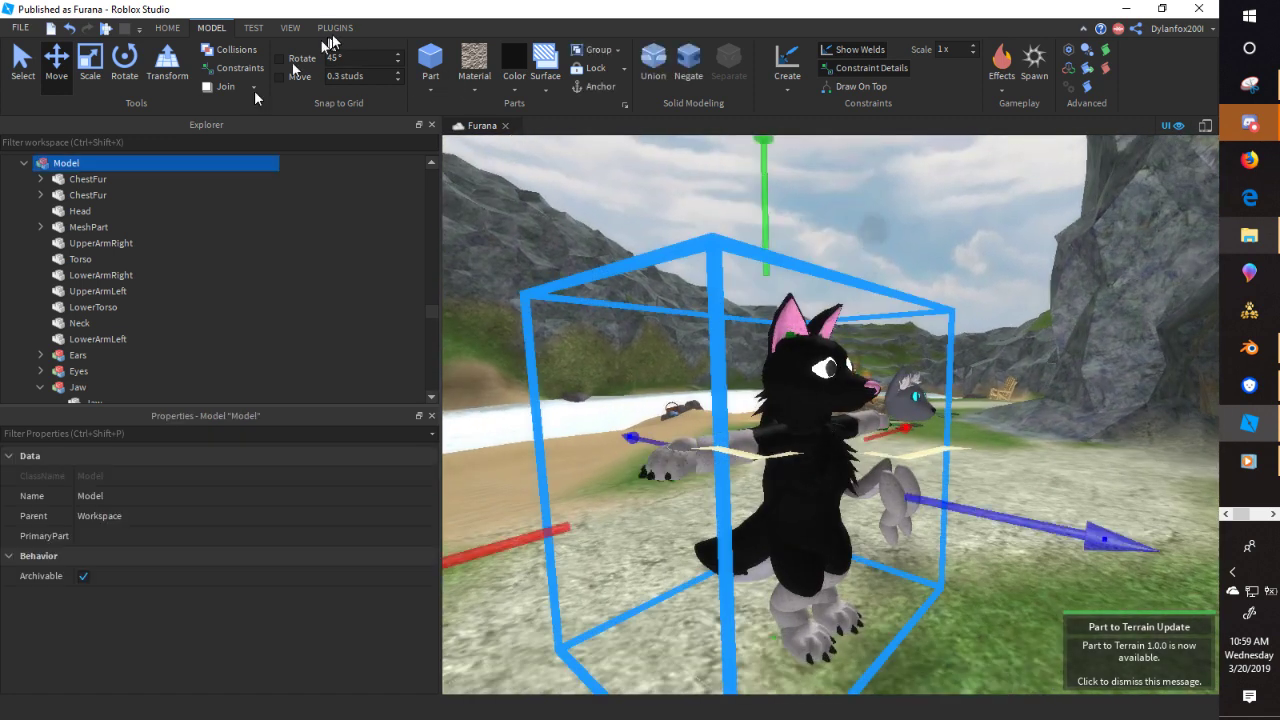
right_click(155, 167)
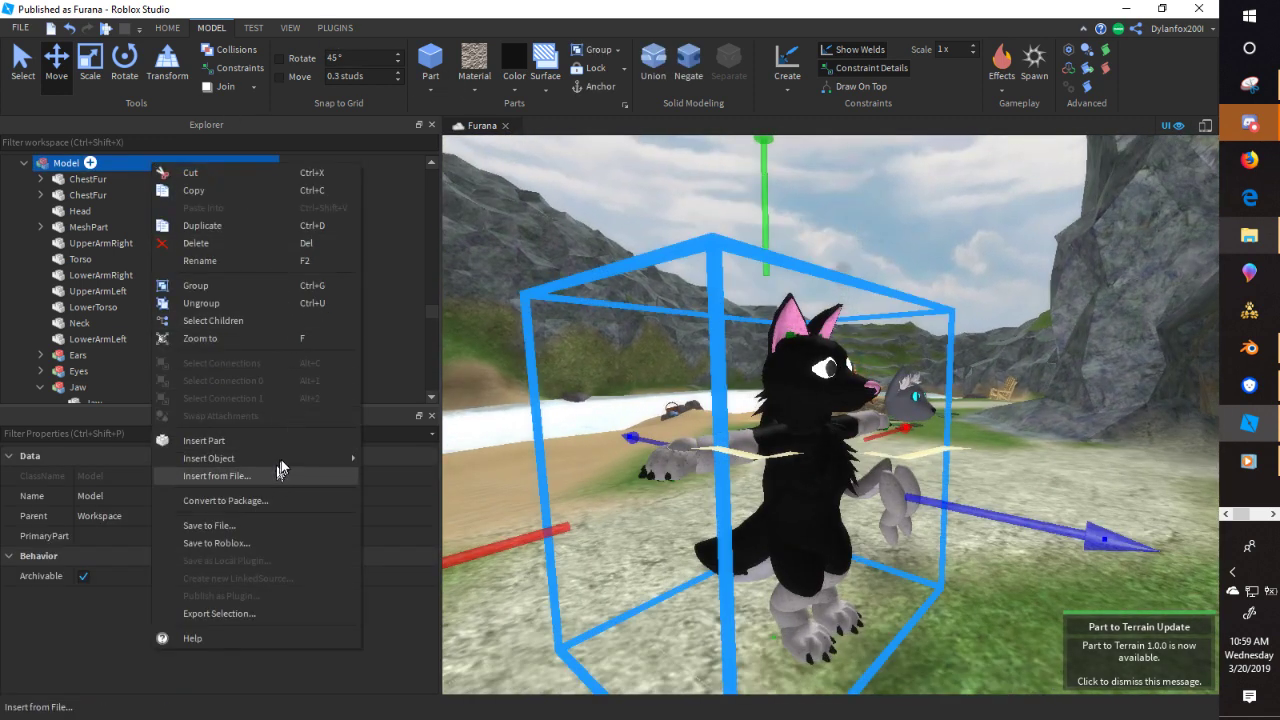
mouse_move(282, 458)
click(417, 397)
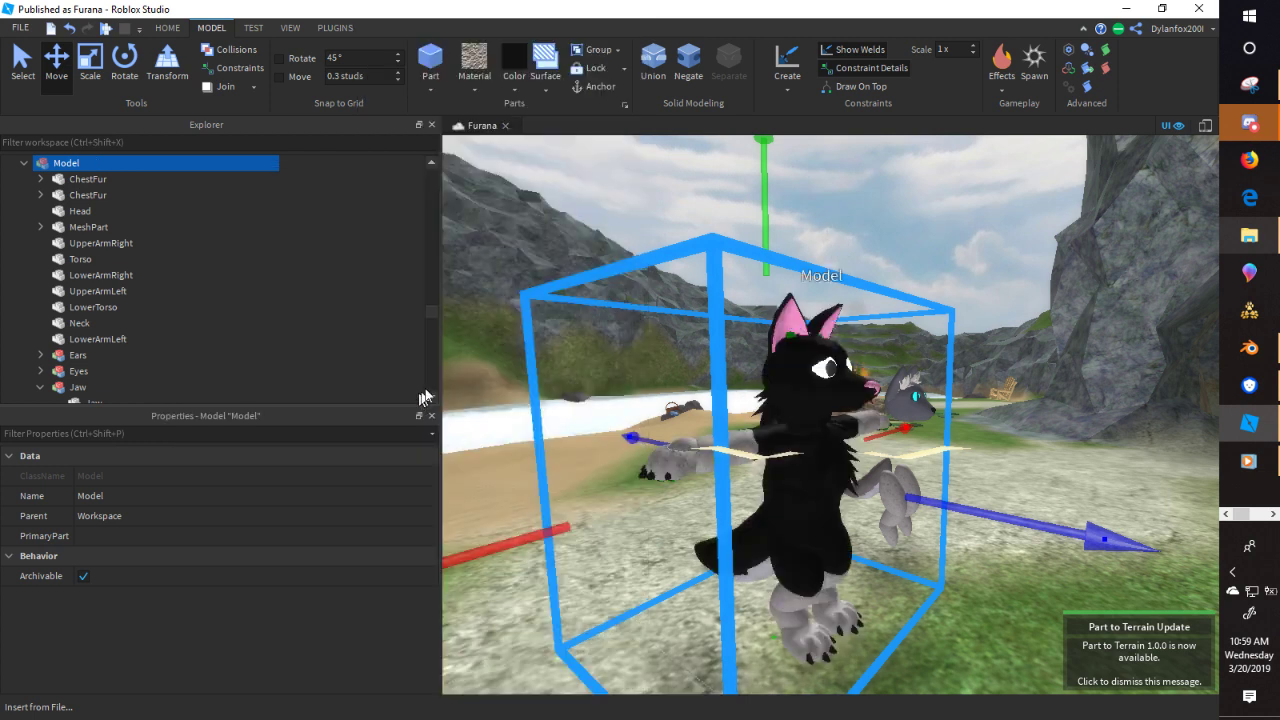
key(f)
right_drag(861, 235, 845, 290)
click(912, 305)
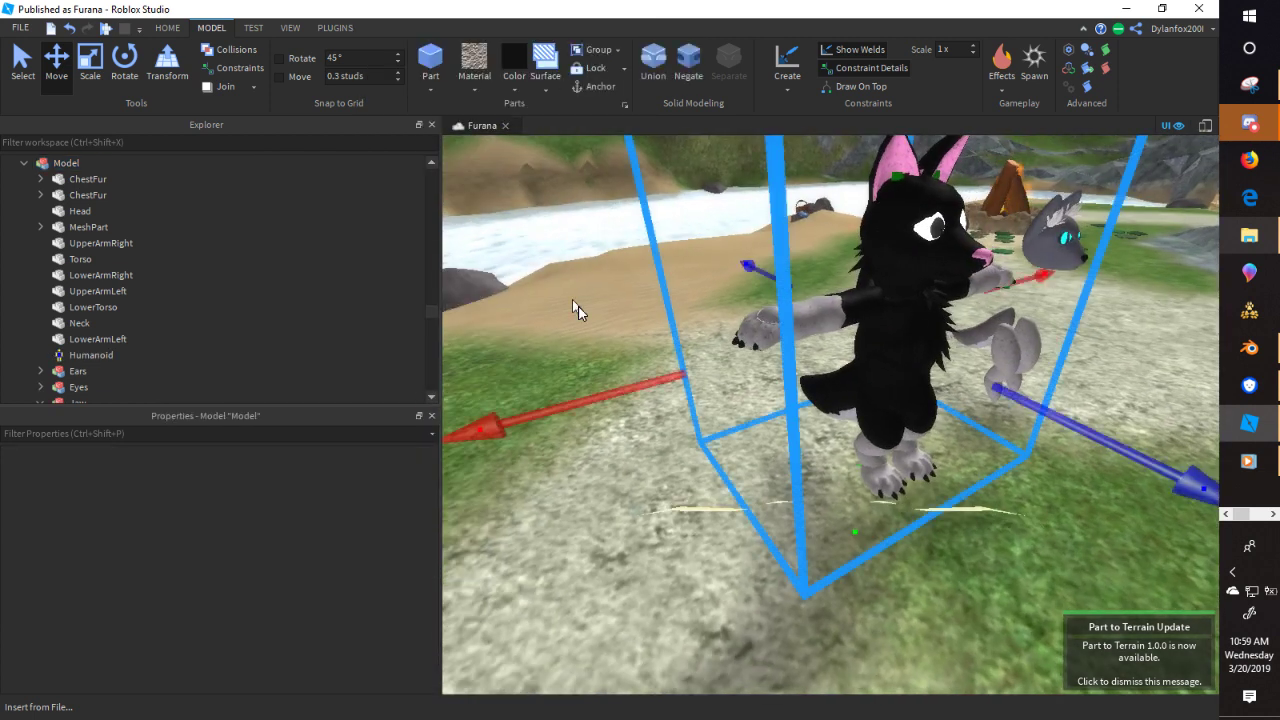
- Rename the character's top-level Model as Wolf
right_drag(577, 306, 600, 265)
right_click(94, 163)
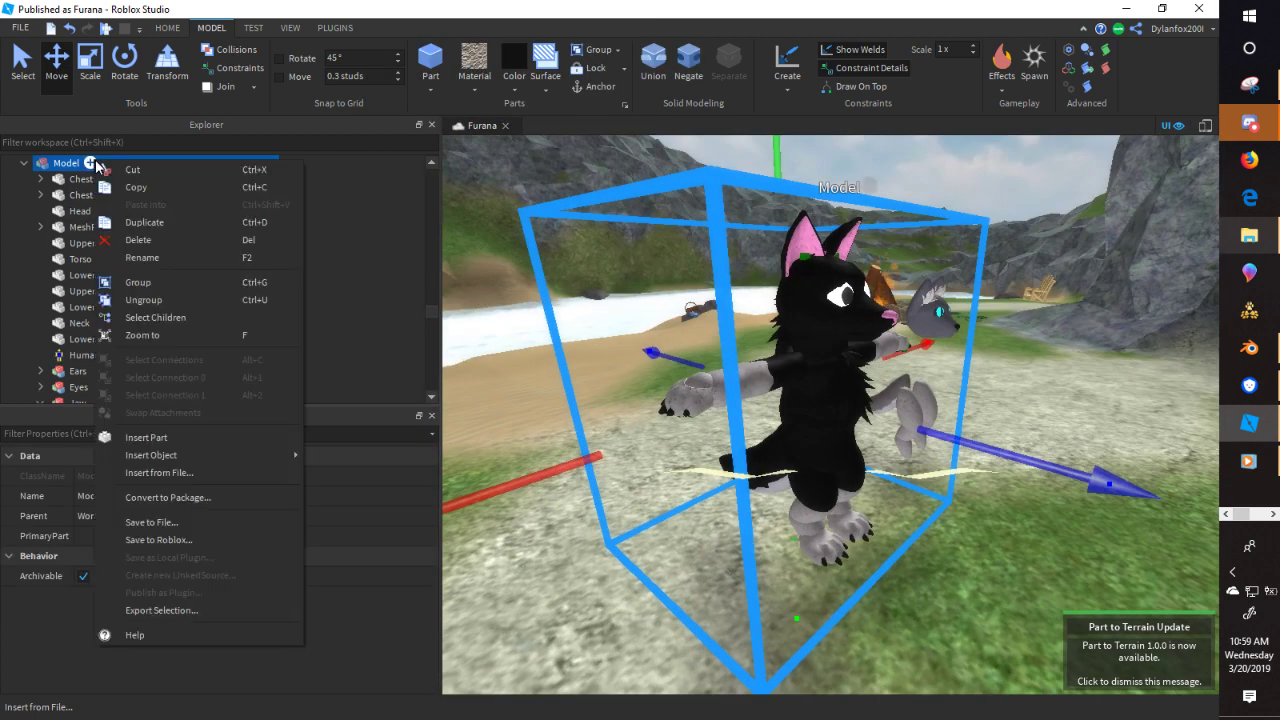
click(150, 259)
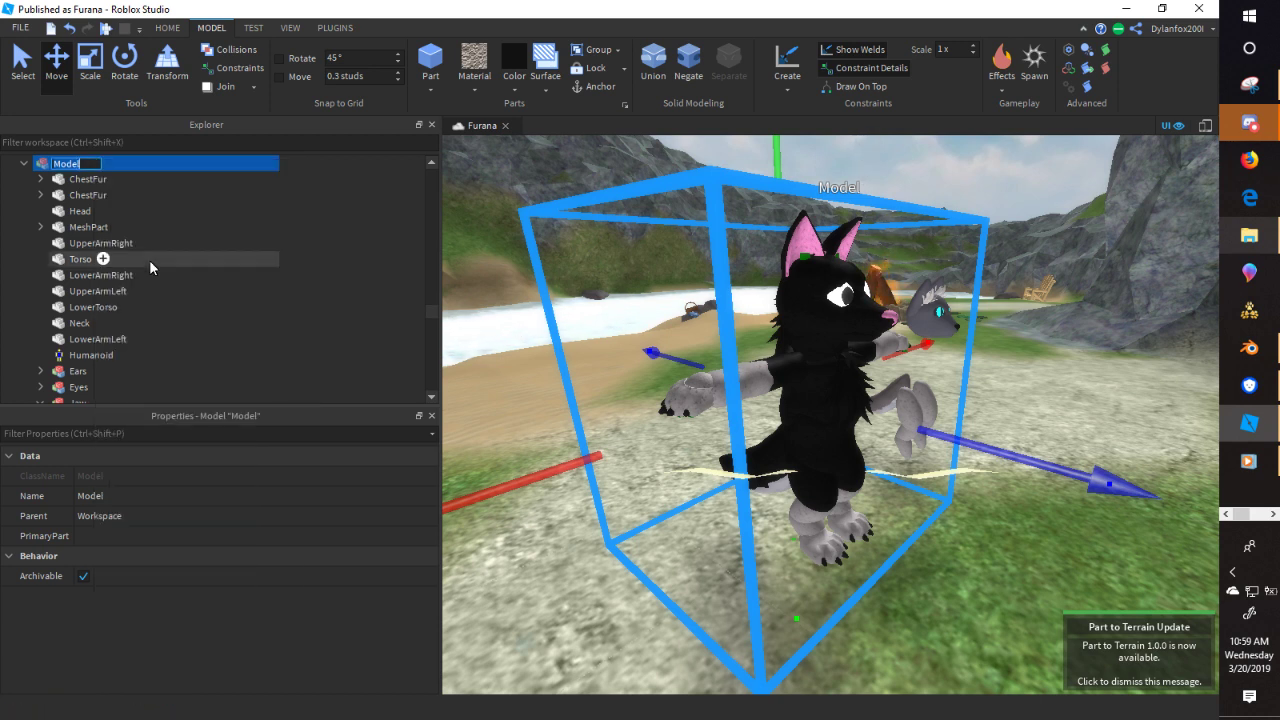
text(Wo)
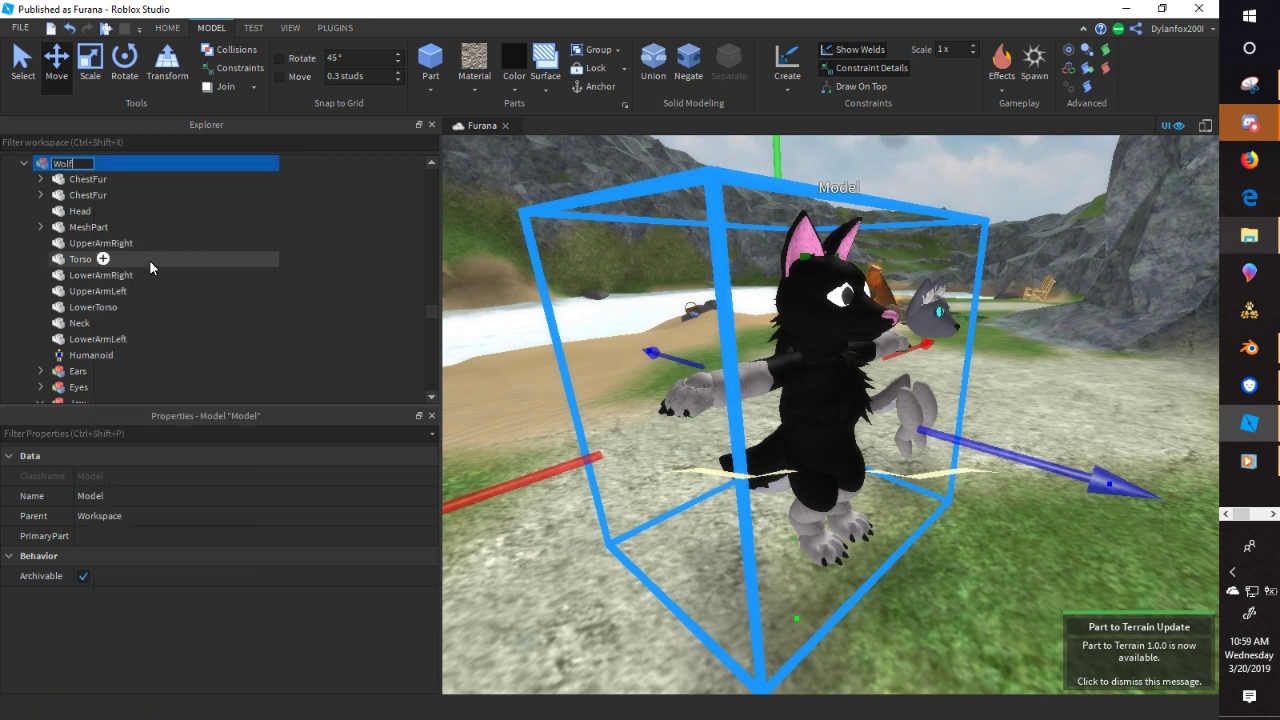
text(lf)
key(Return)
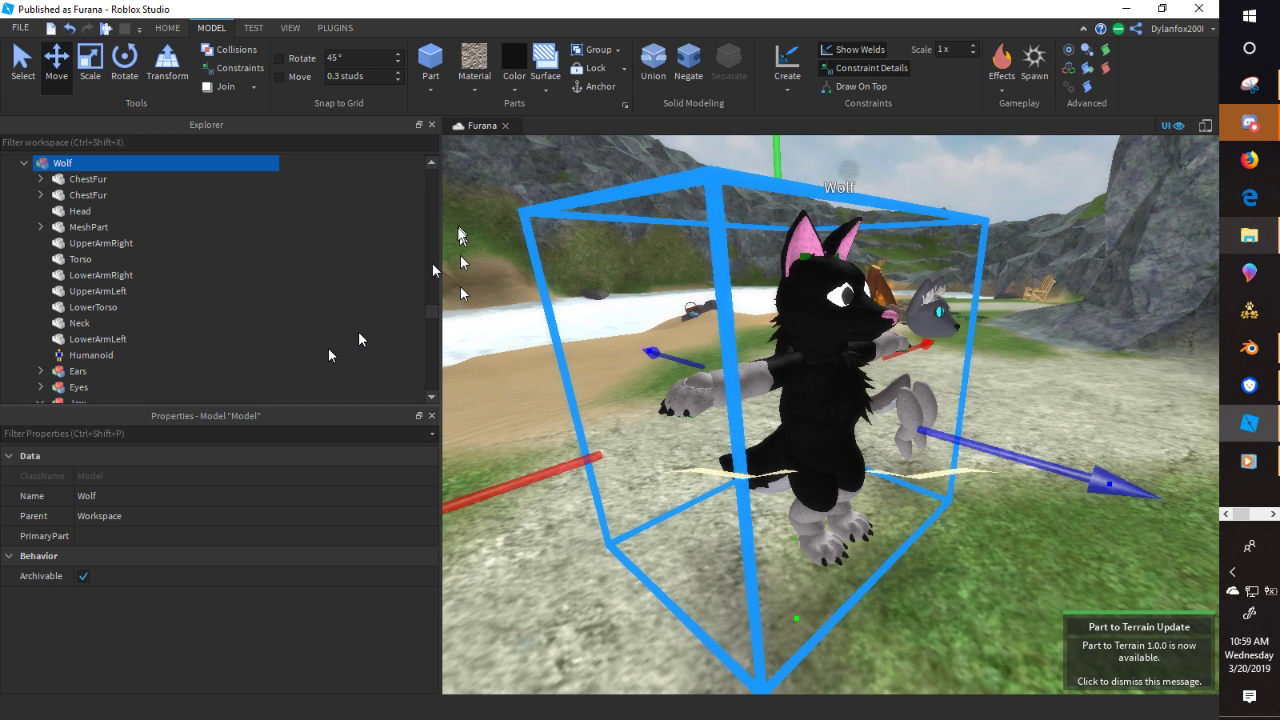
- Look through the contents of StarterGui's GUI and ReplicatedStorage in the object hierarchy
scroll(248, 354, down, 4)
scroll(248, 354, down, 10)
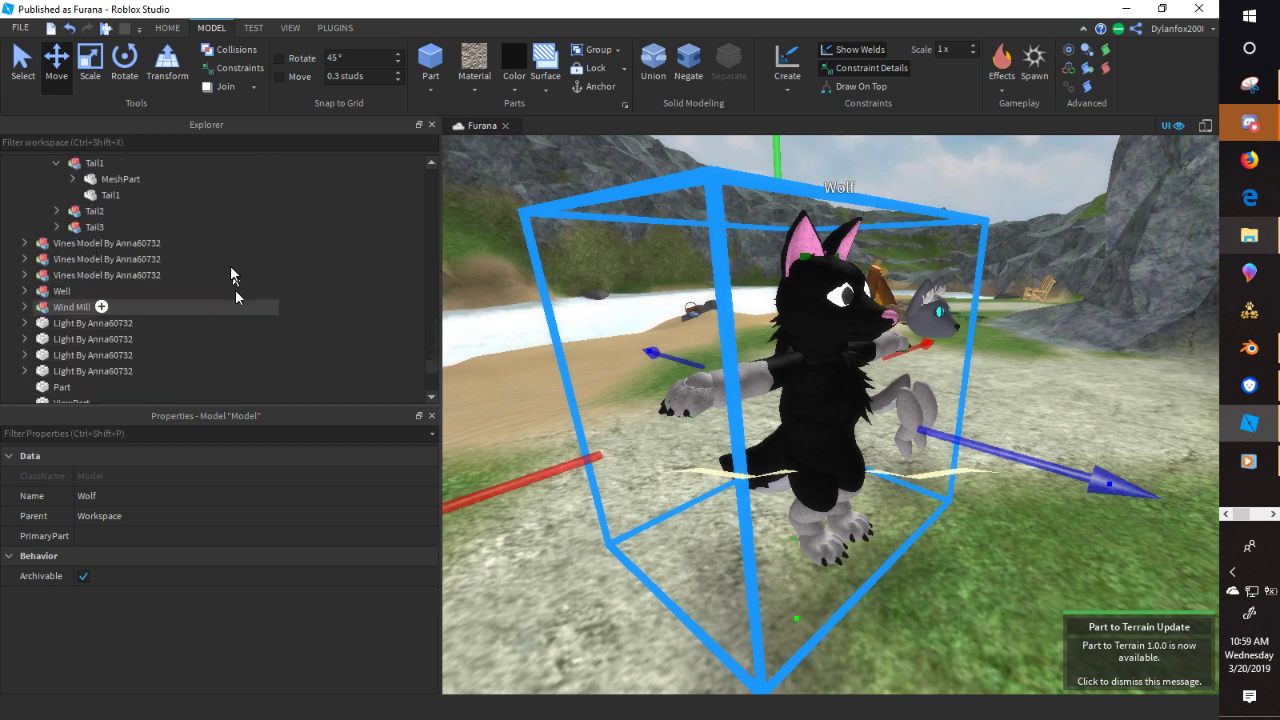
scroll(116, 323, up, 5)
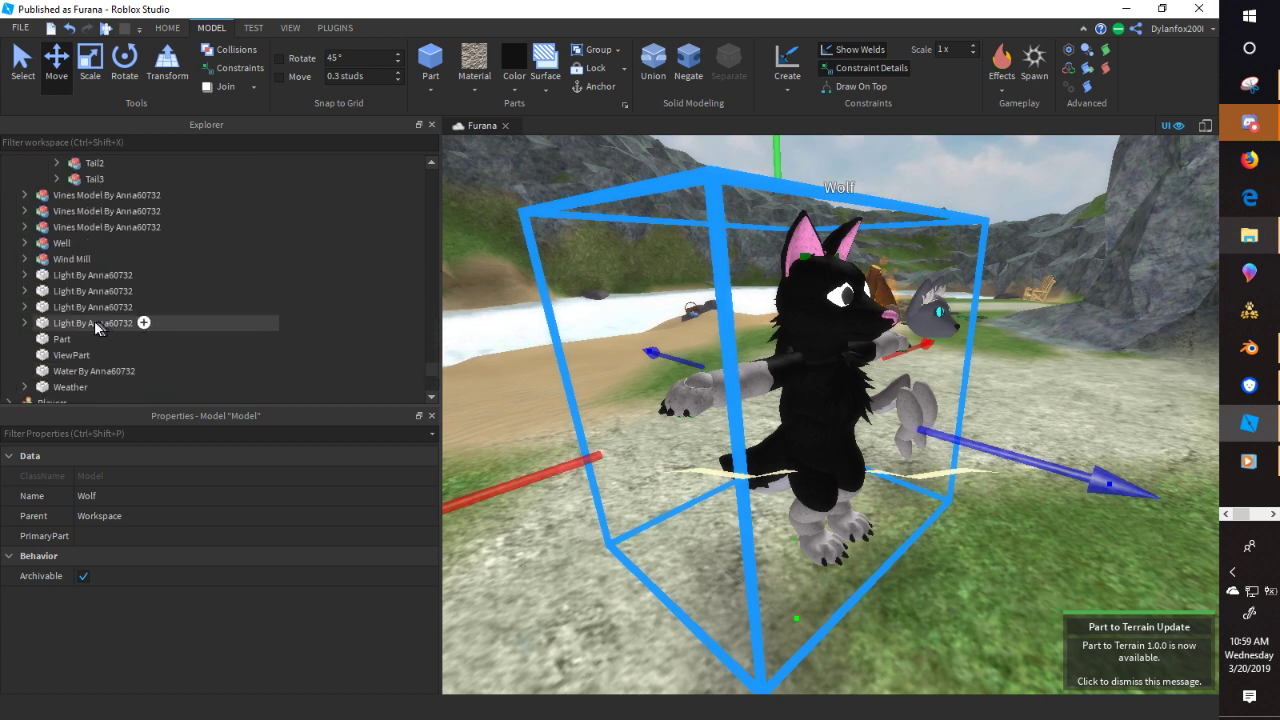
scroll(94, 328, down, 4)
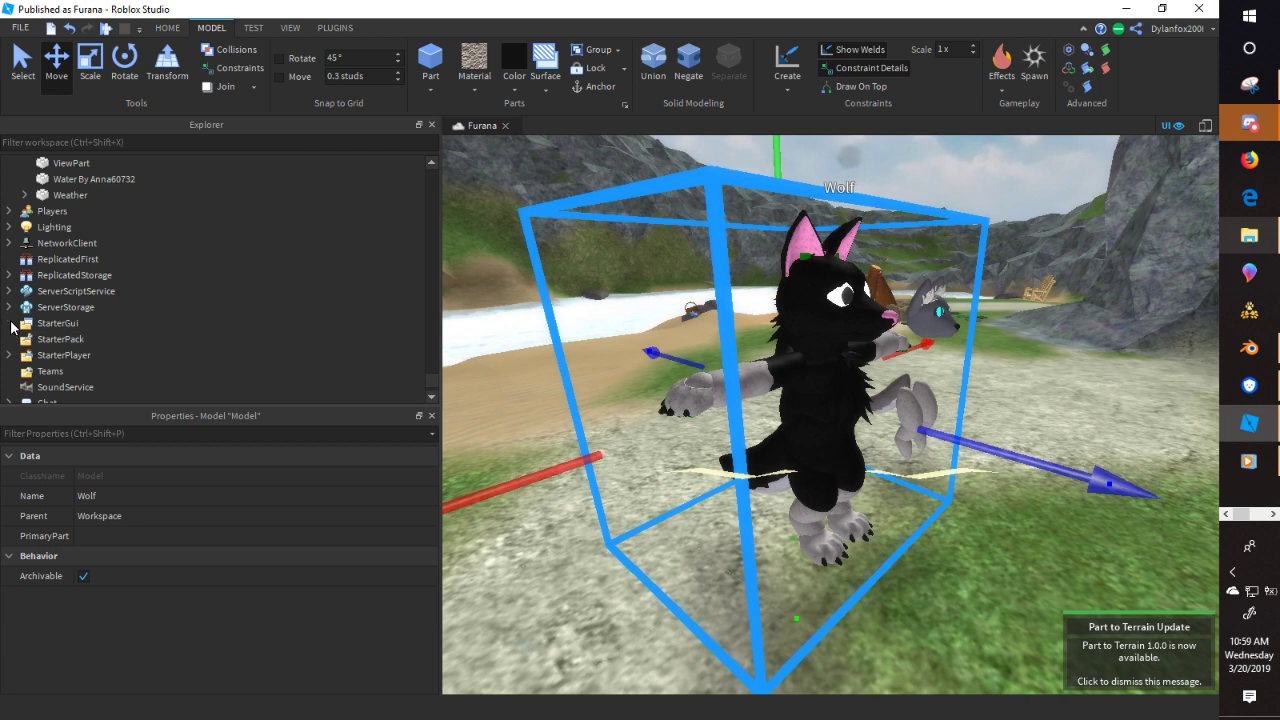
click(9, 323)
scroll(9, 323, down, 2)
click(26, 275)
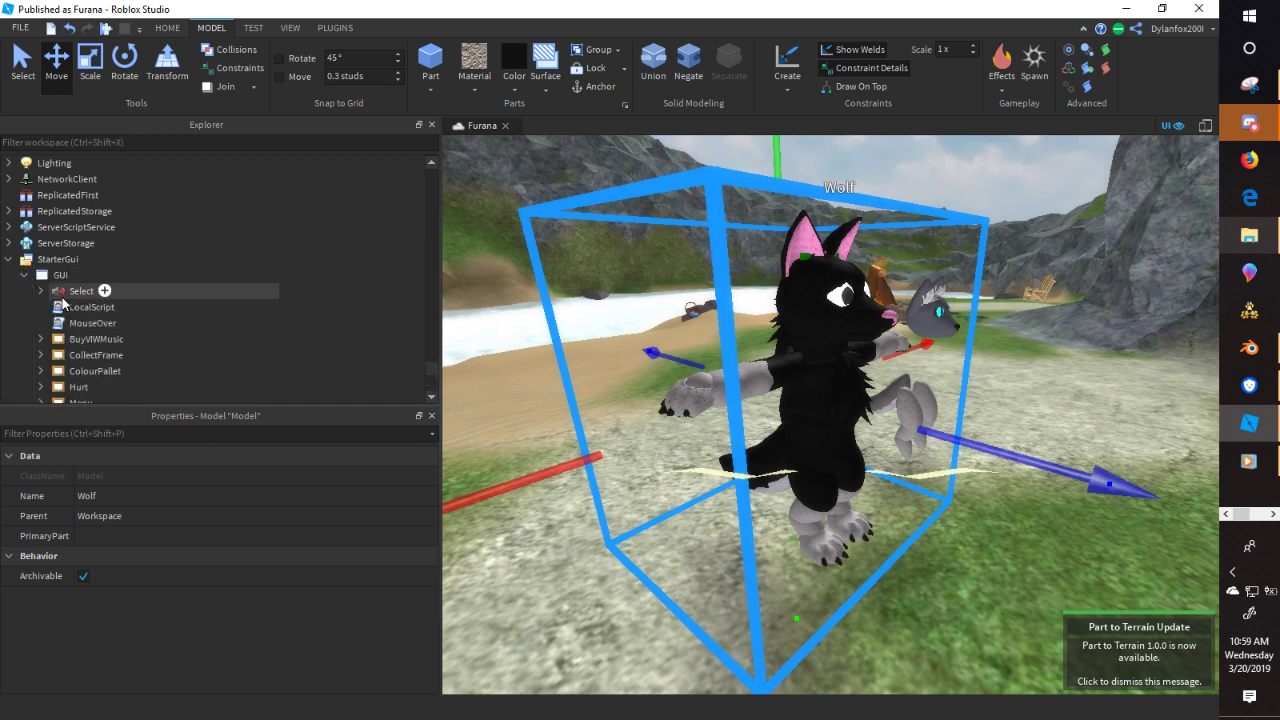
scroll(63, 303, down, 4)
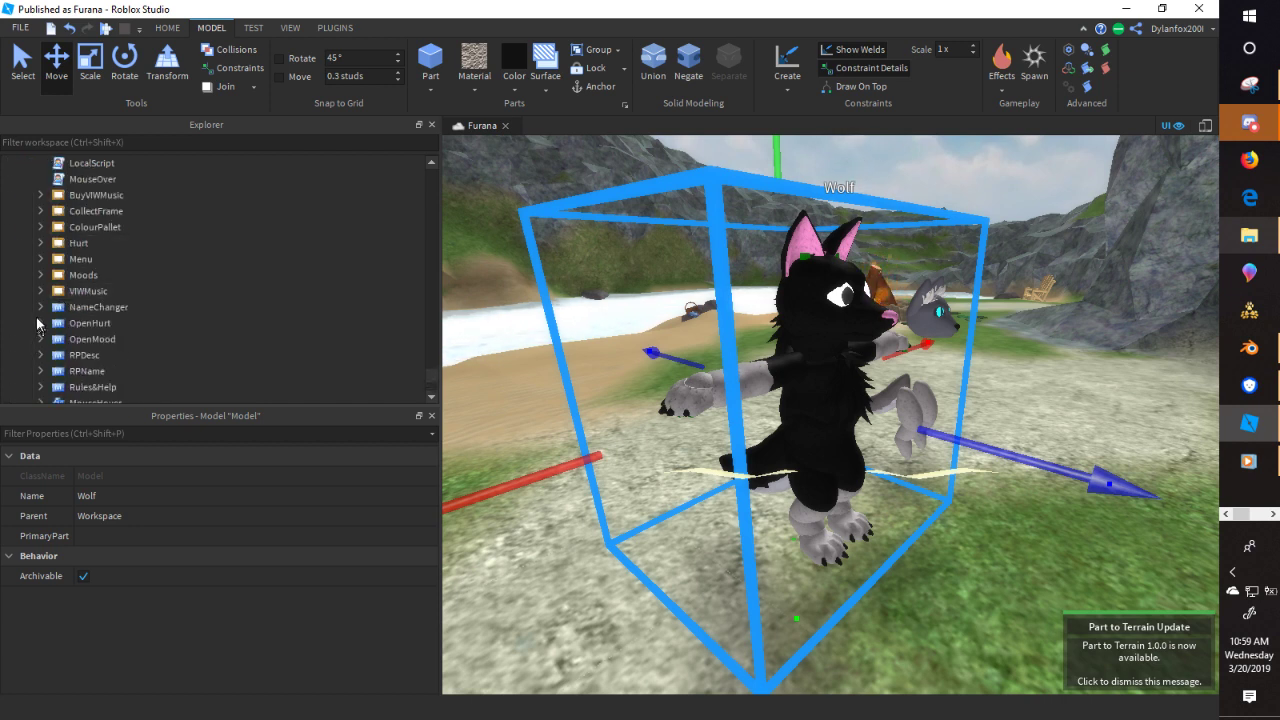
scroll(37, 323, up, 7)
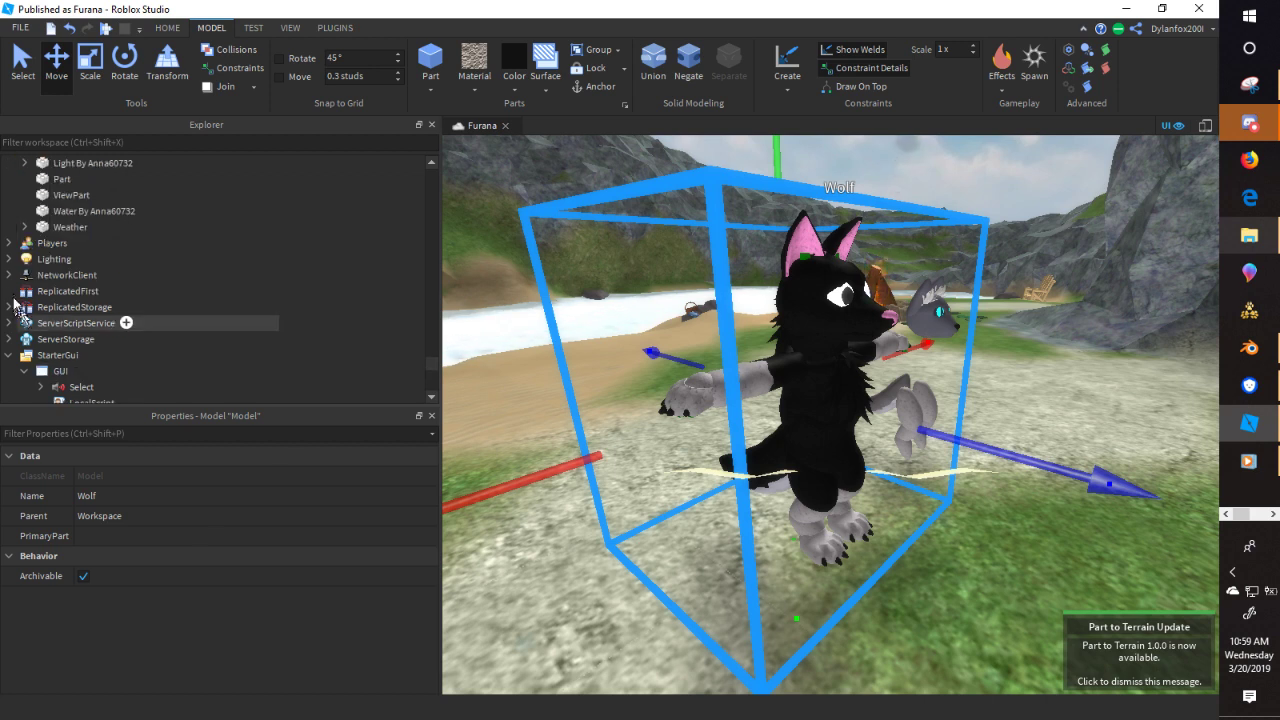
click(10, 308)
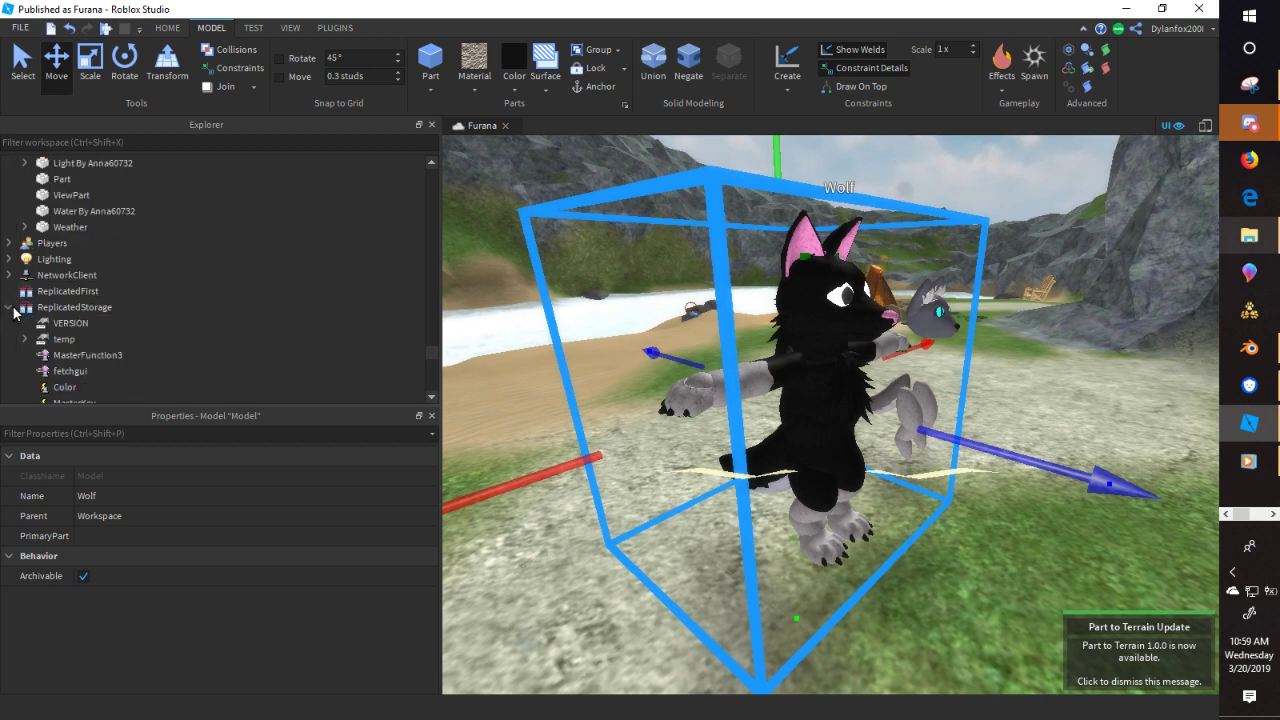
scroll(40, 285, down, 2)
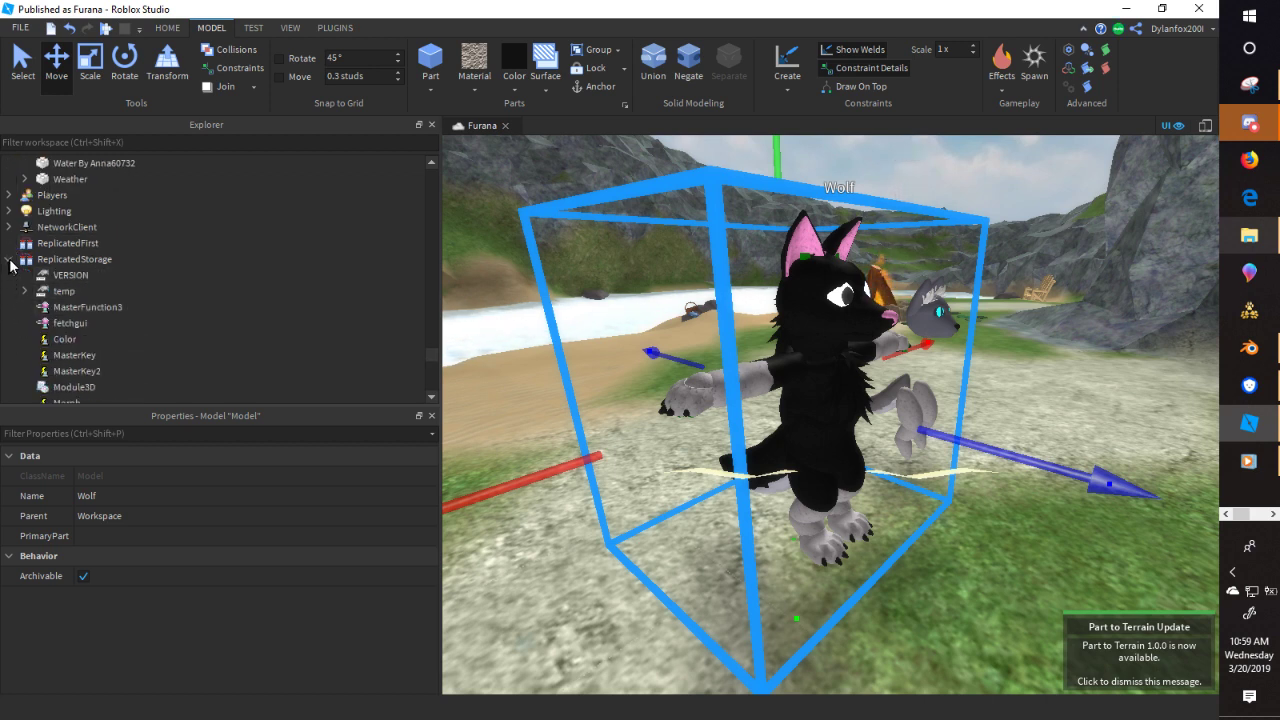
click(10, 260)
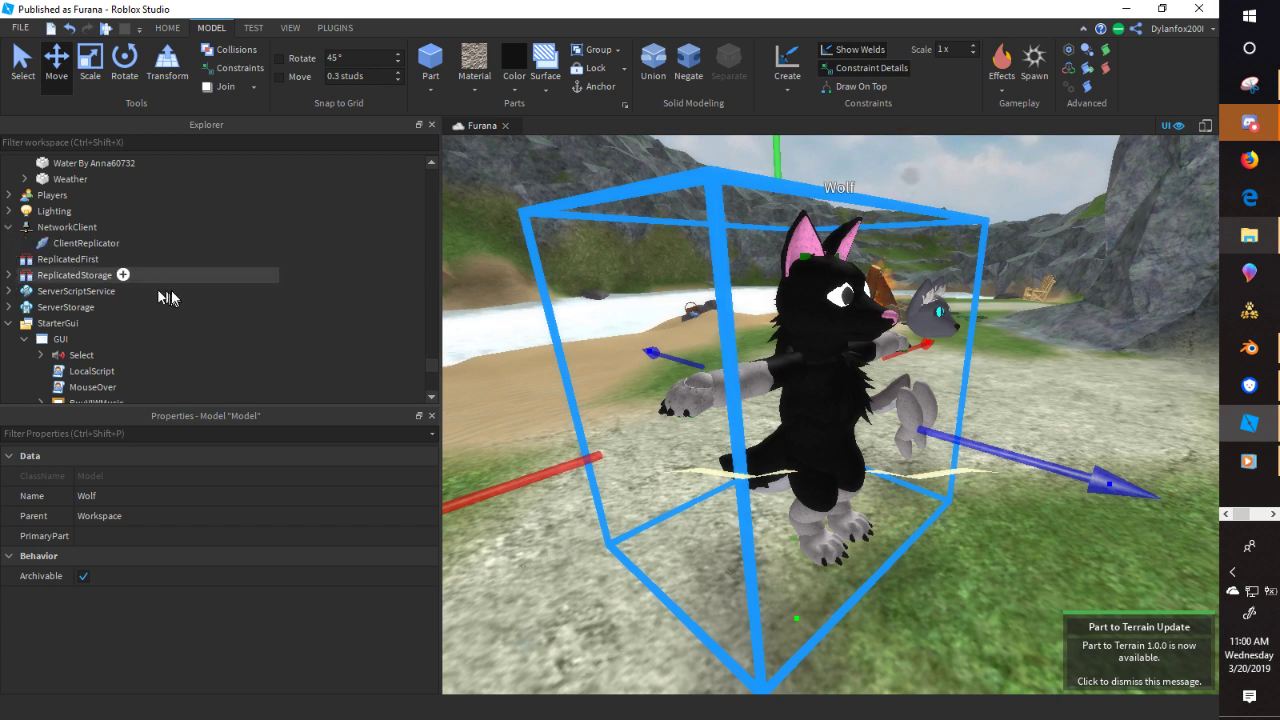
- Rename the pink MeshPart directly under the Wolf model as Nose
scroll(174, 278, up, 10)
scroll(182, 286, up, 6)
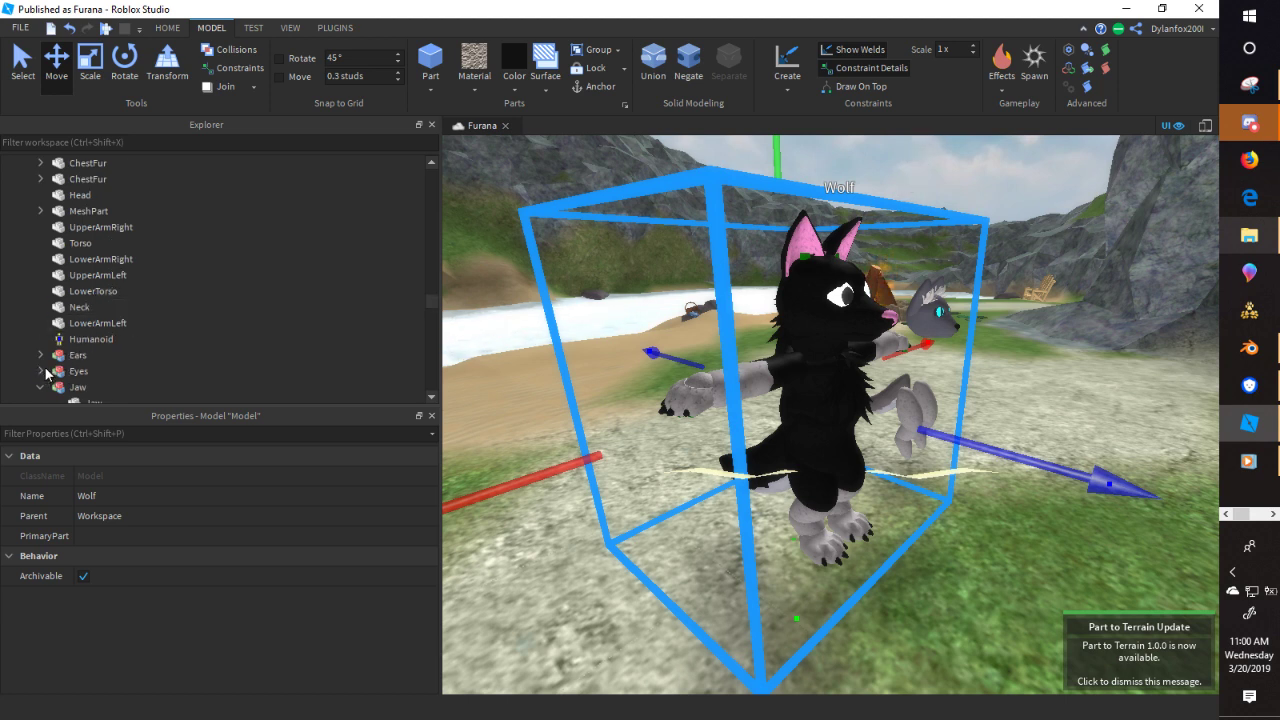
scroll(46, 373, up, 4)
scroll(45, 360, down, 2)
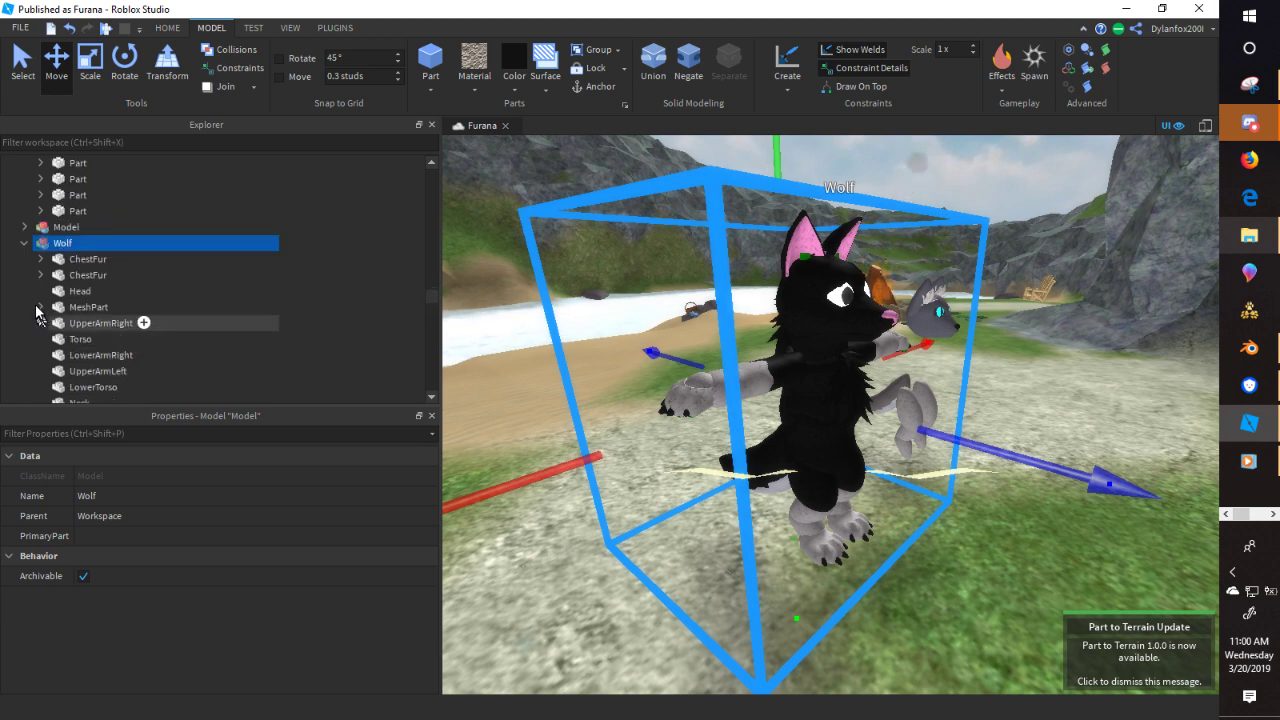
click(40, 308)
click(40, 308)
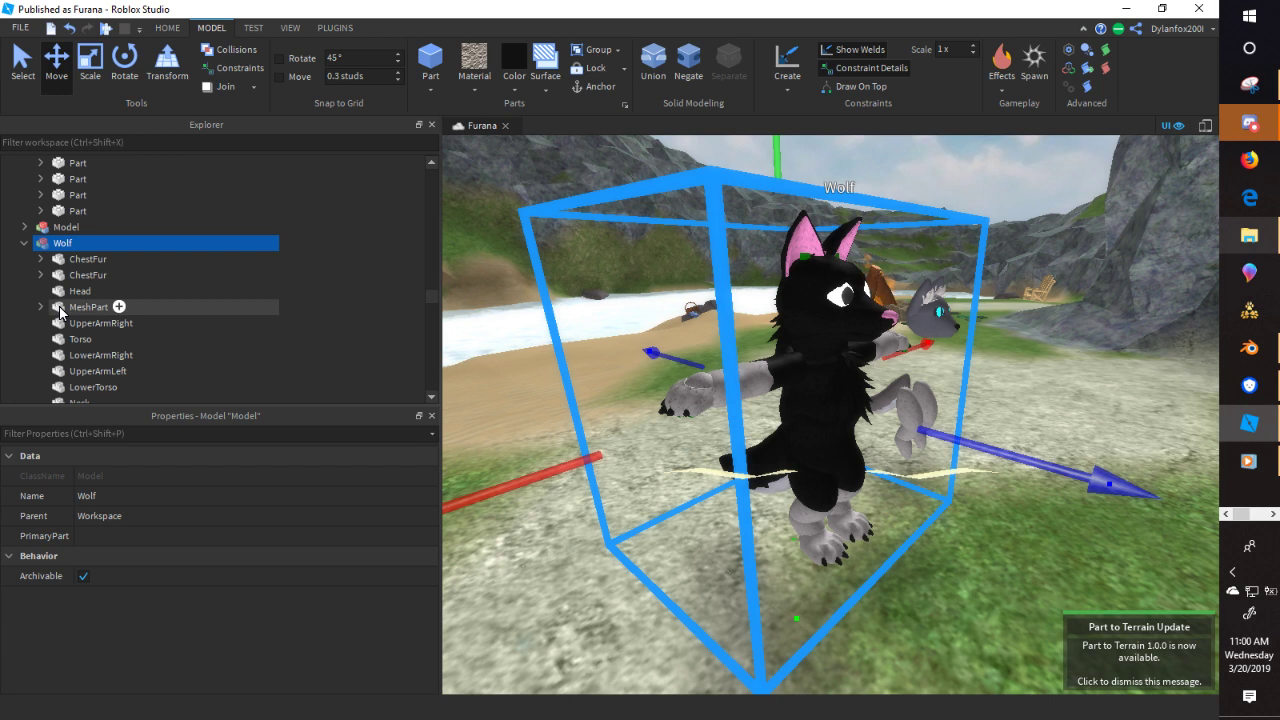
click(60, 308)
right_click(60, 308)
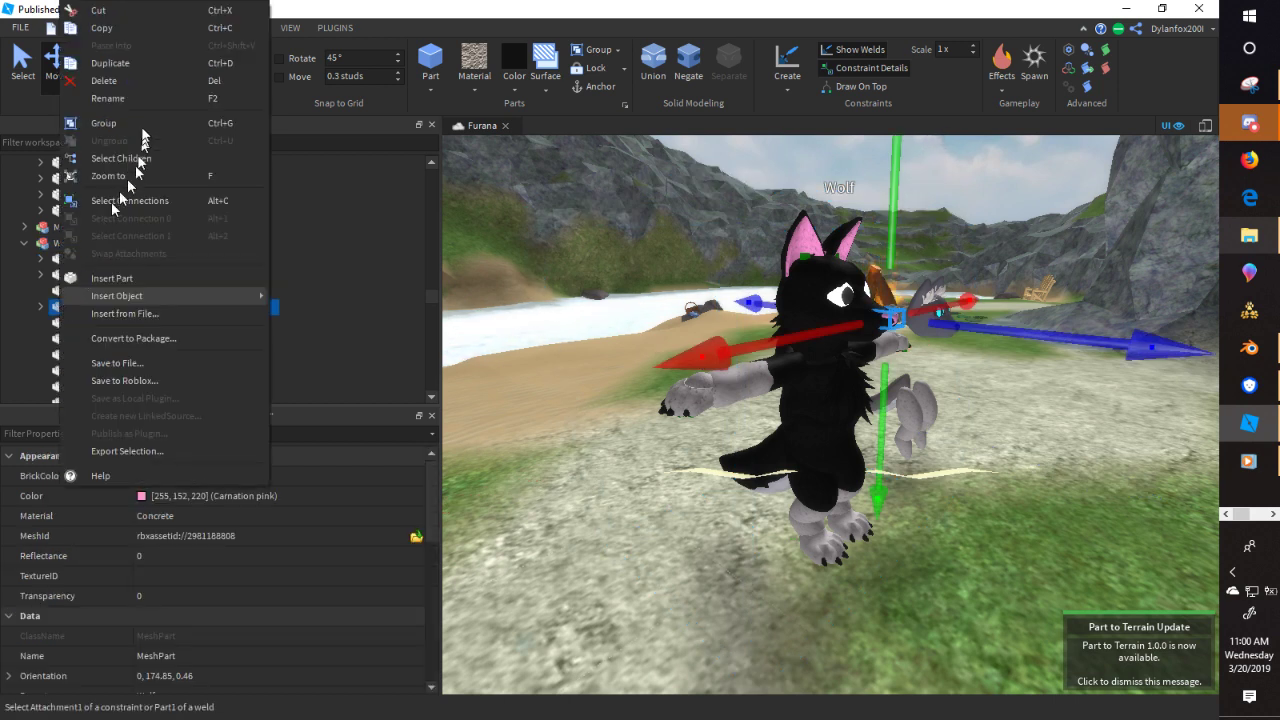
click(135, 103)
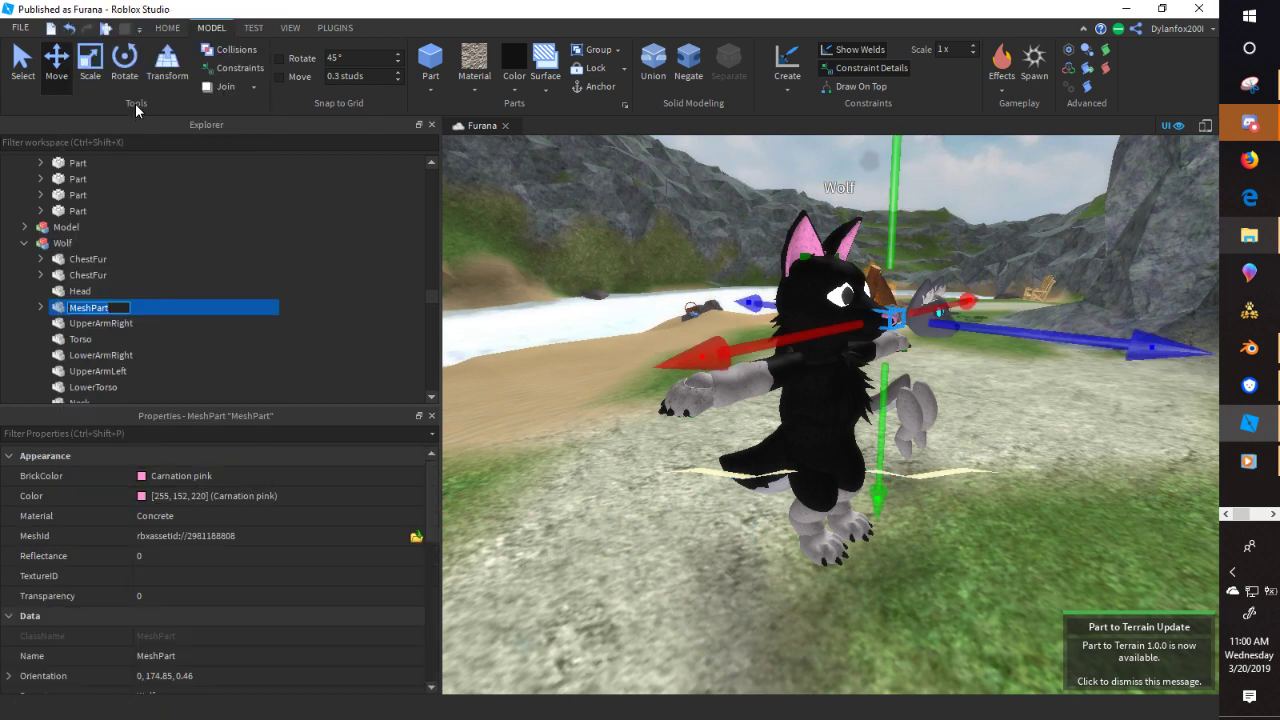
text(Nose)
key(Return)
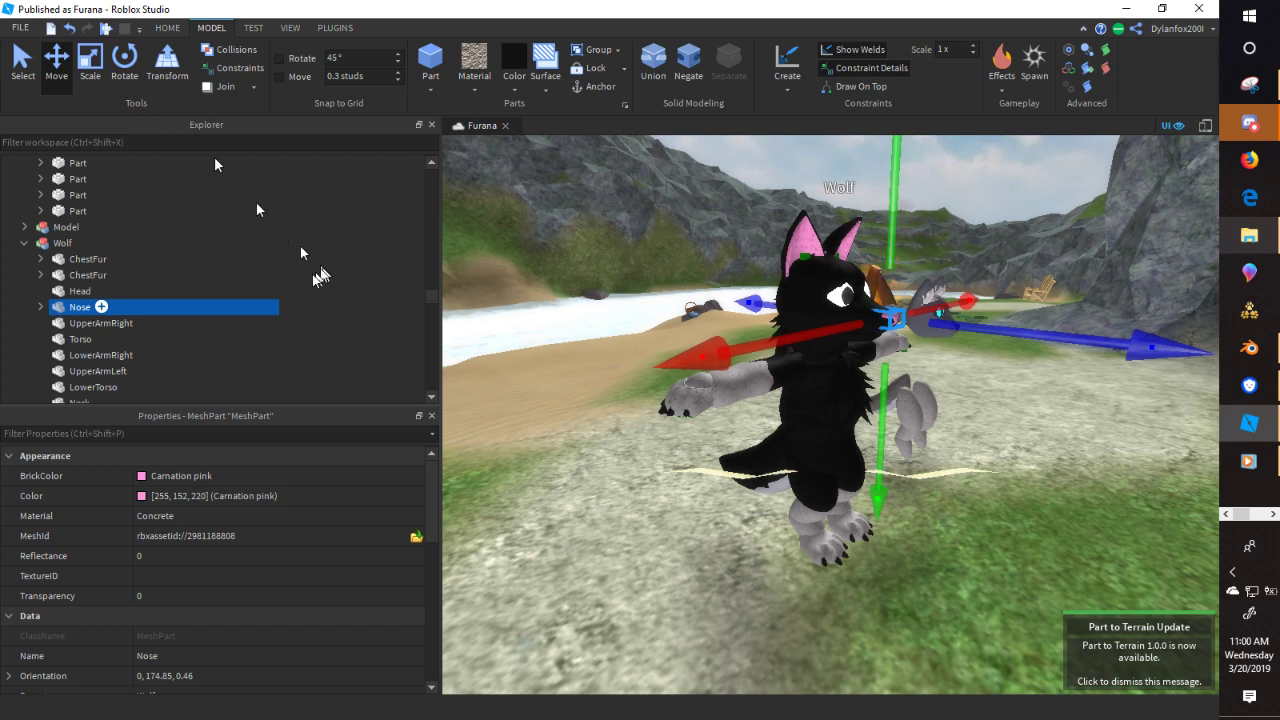
- Duplicate the Wolf model and move the copy away to stand beside the original
click(104, 339)
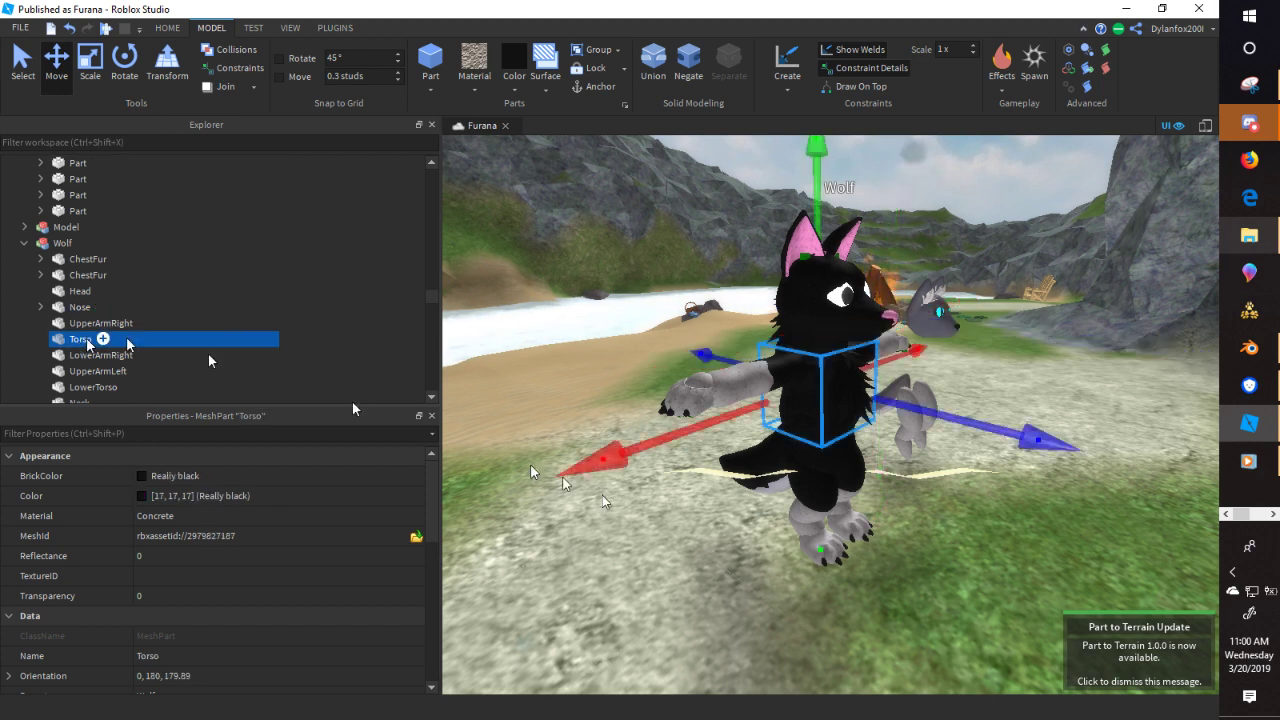
click(656, 574)
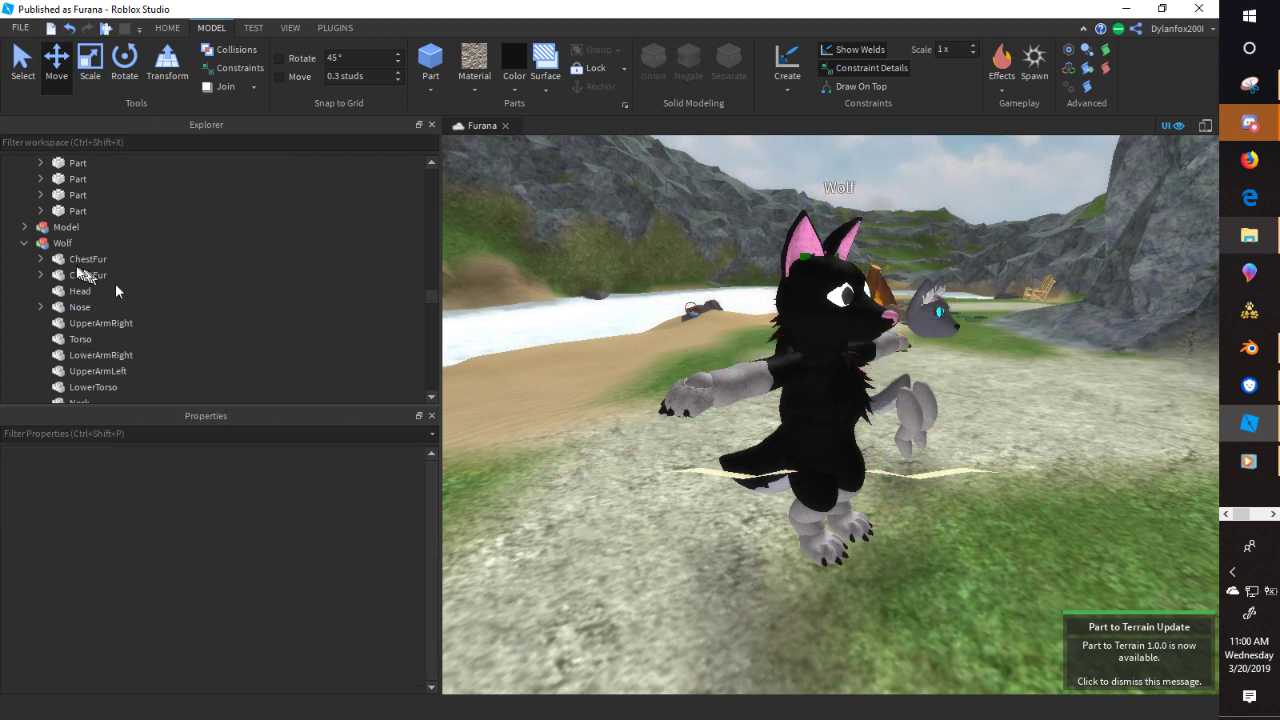
click(775, 512)
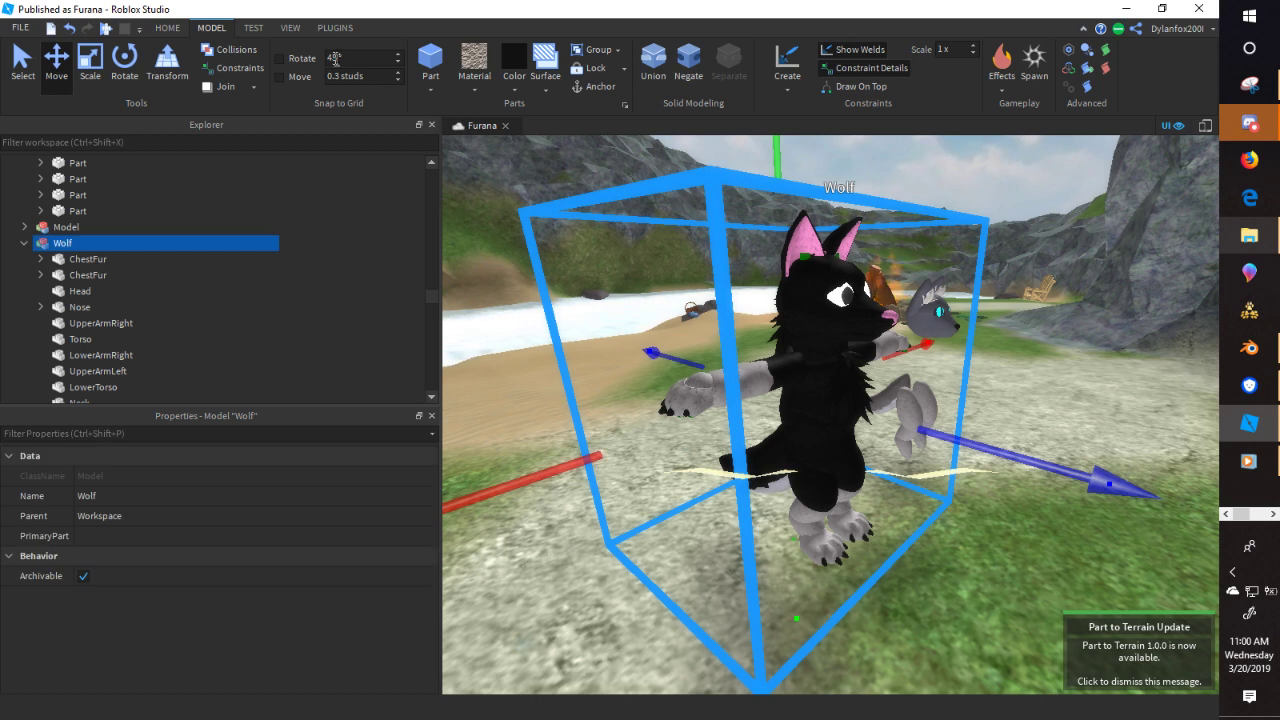
click(335, 27)
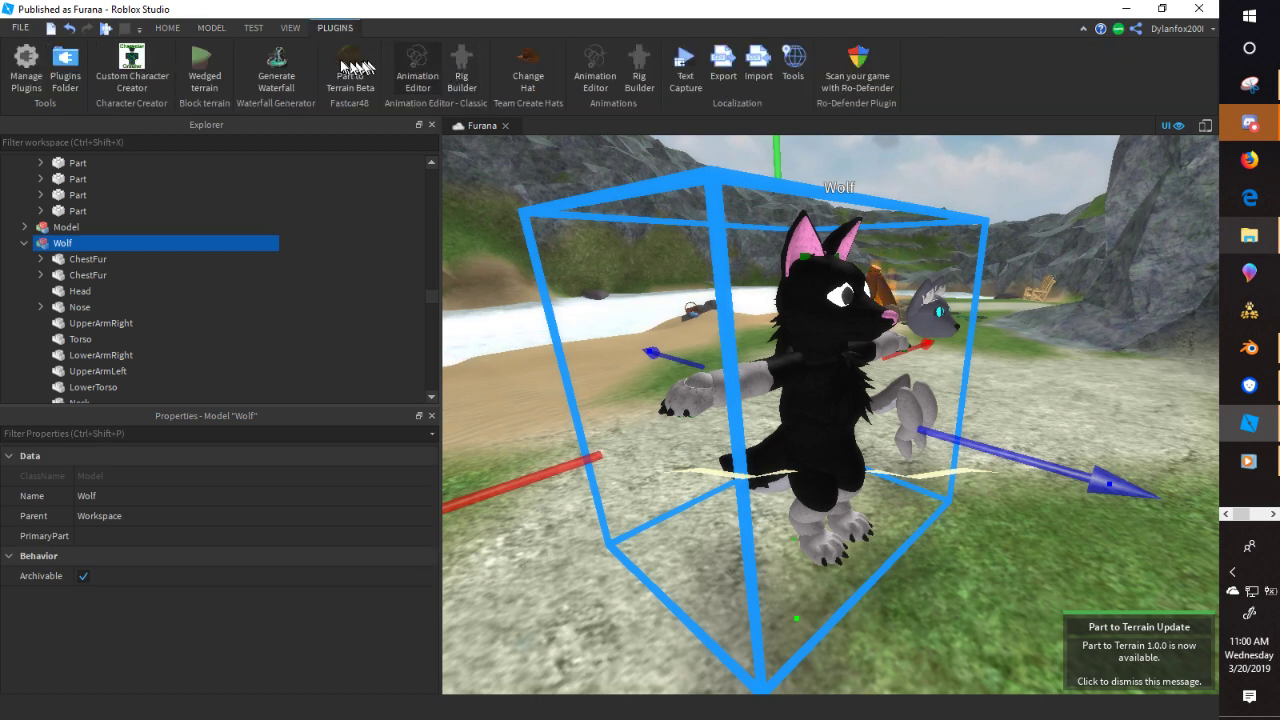
click(167, 28)
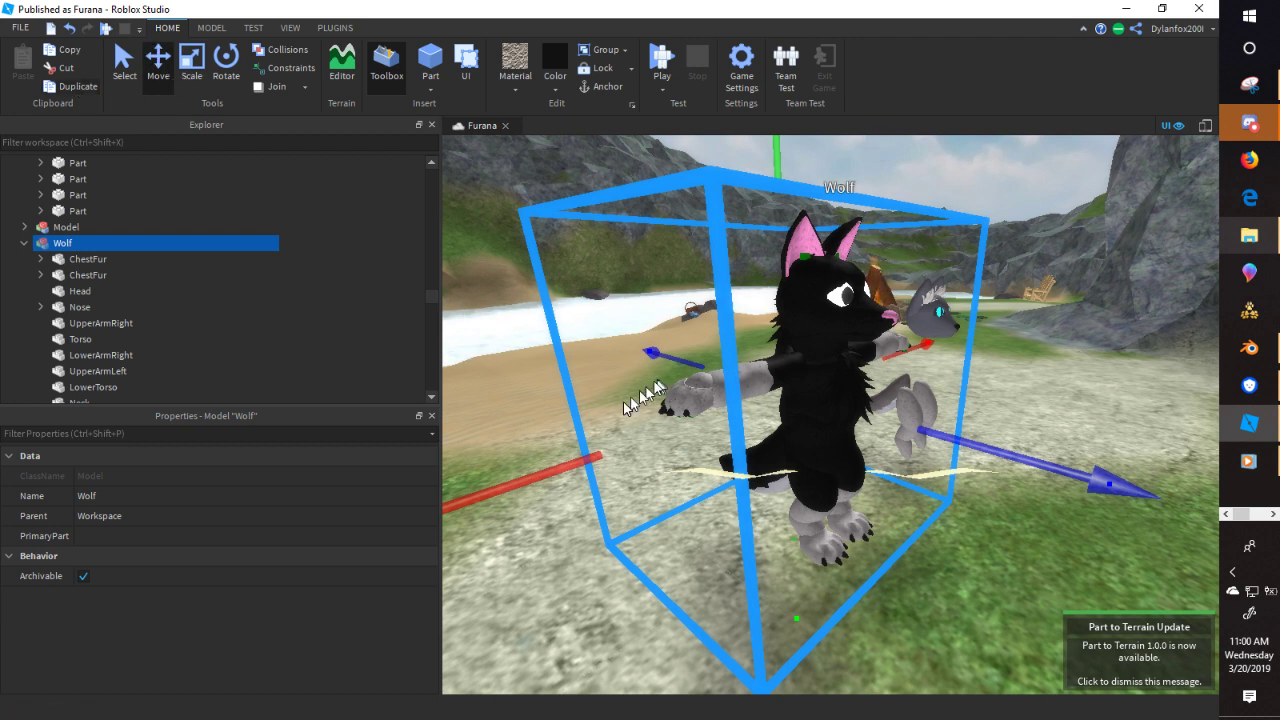
key(ctrl+d)
right_drag(657, 386, 657, 386)
scroll(657, 386, down, 3)
drag(728, 342, 495, 402)
drag(942, 332, 840, 332)
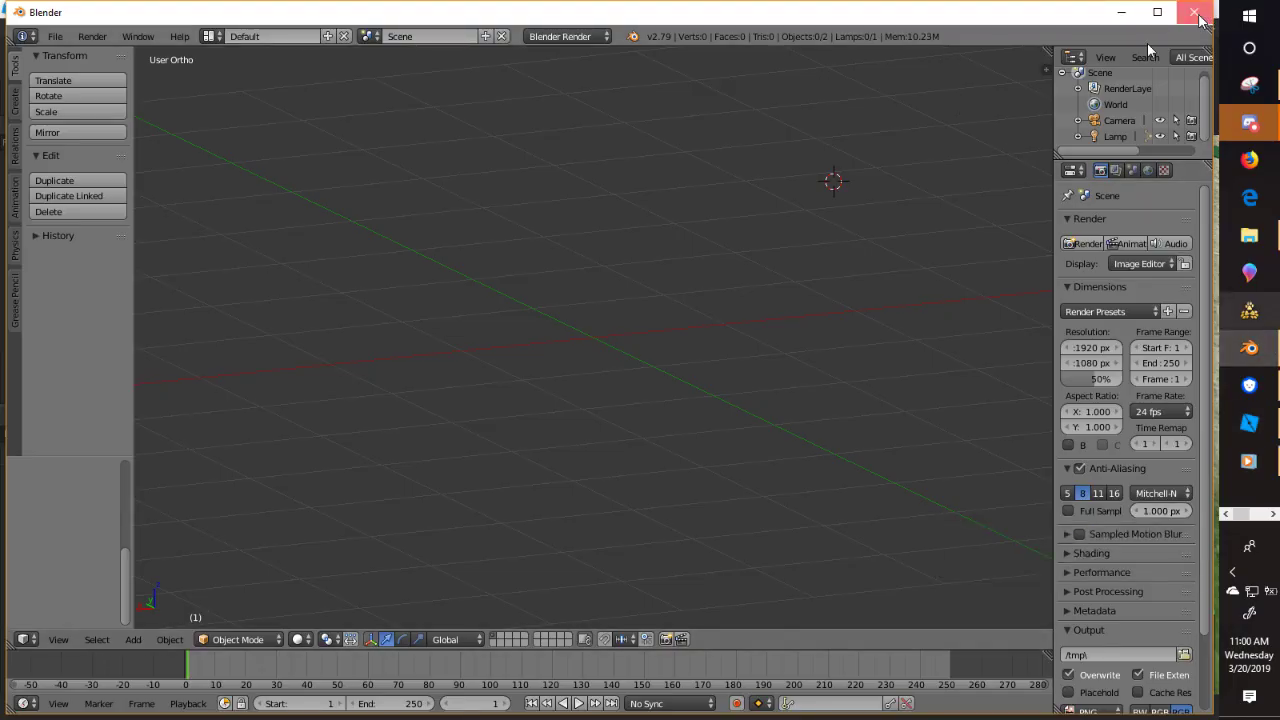
- Quit Blender without saving its changes, and check the OBS window before returning to the Furana place in Roblox Studio
click(1199, 20)
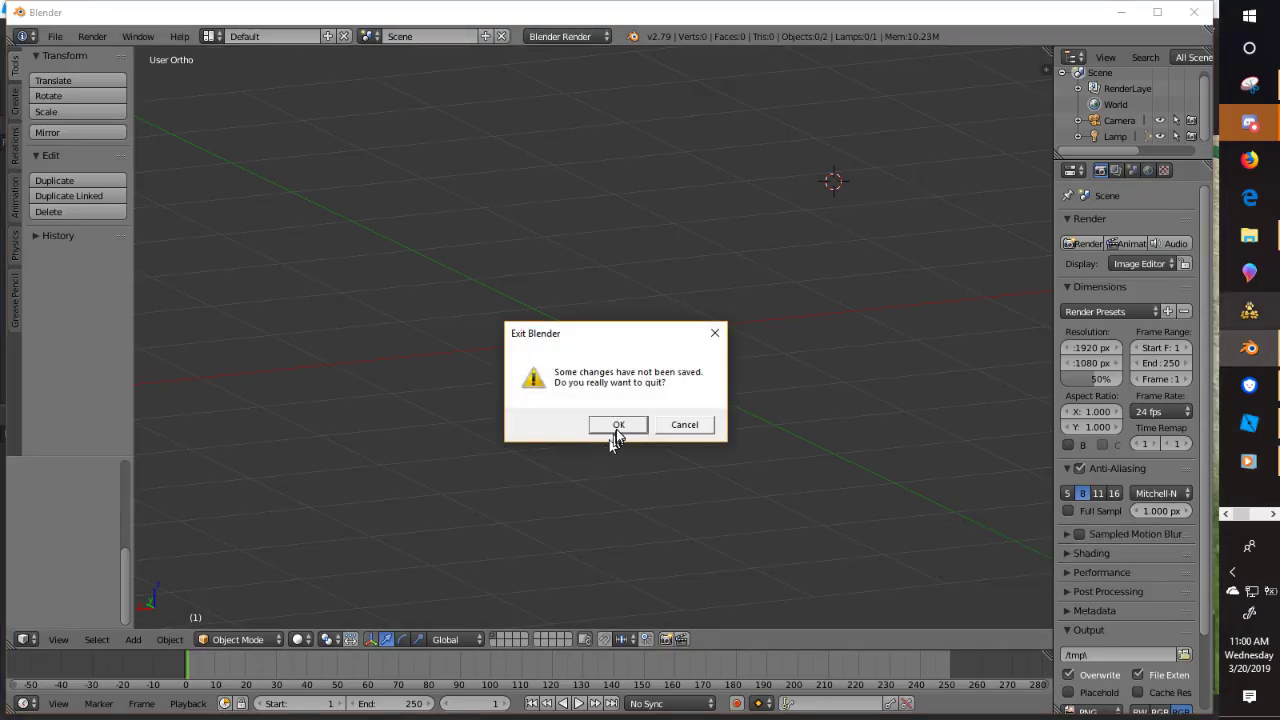
click(617, 425)
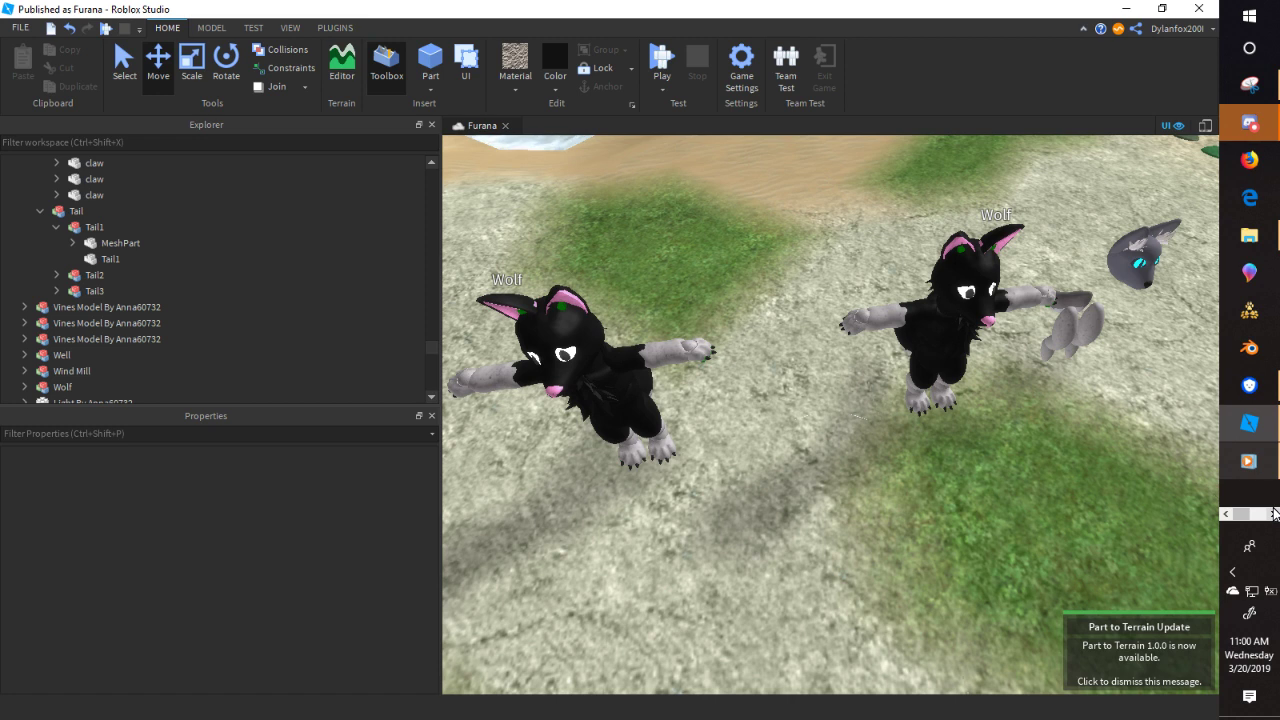
click(1273, 513)
click(1249, 84)
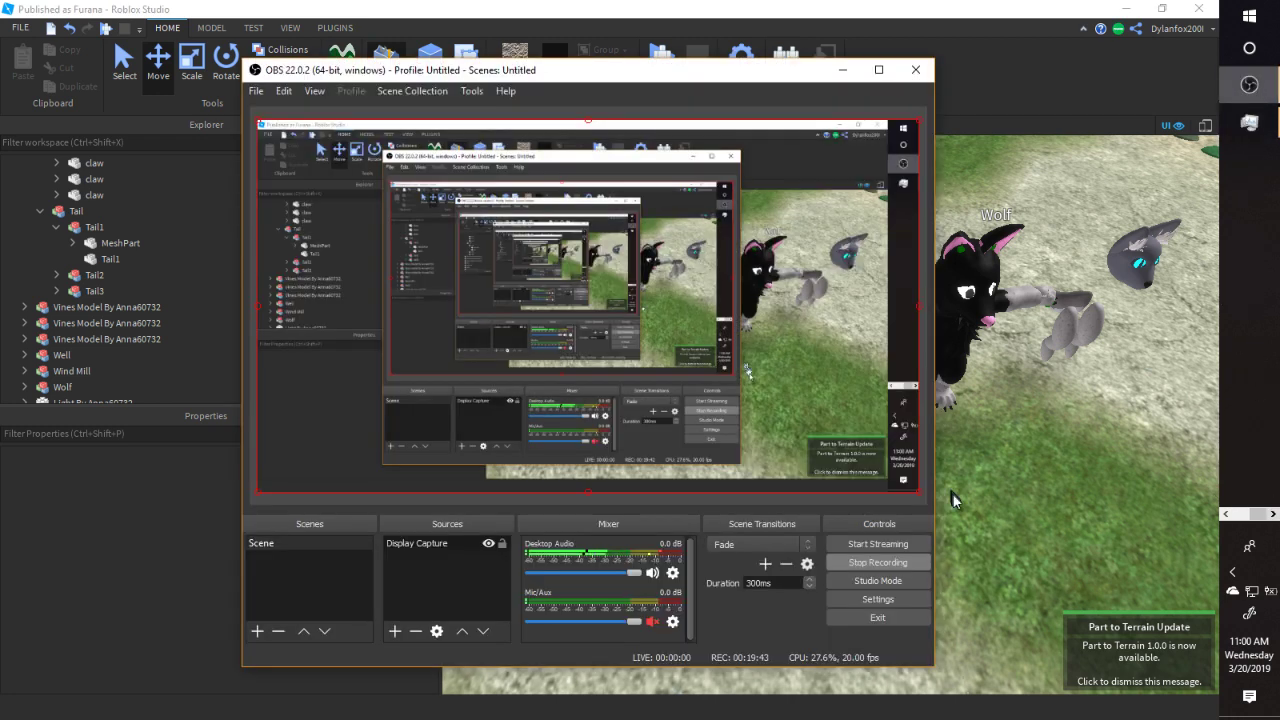
click(1035, 472)
- Select the original Wolf model beside its duplicate and move it slightly backward along the ground
right_drag(778, 395, 775, 391)
key(d)
key(w)
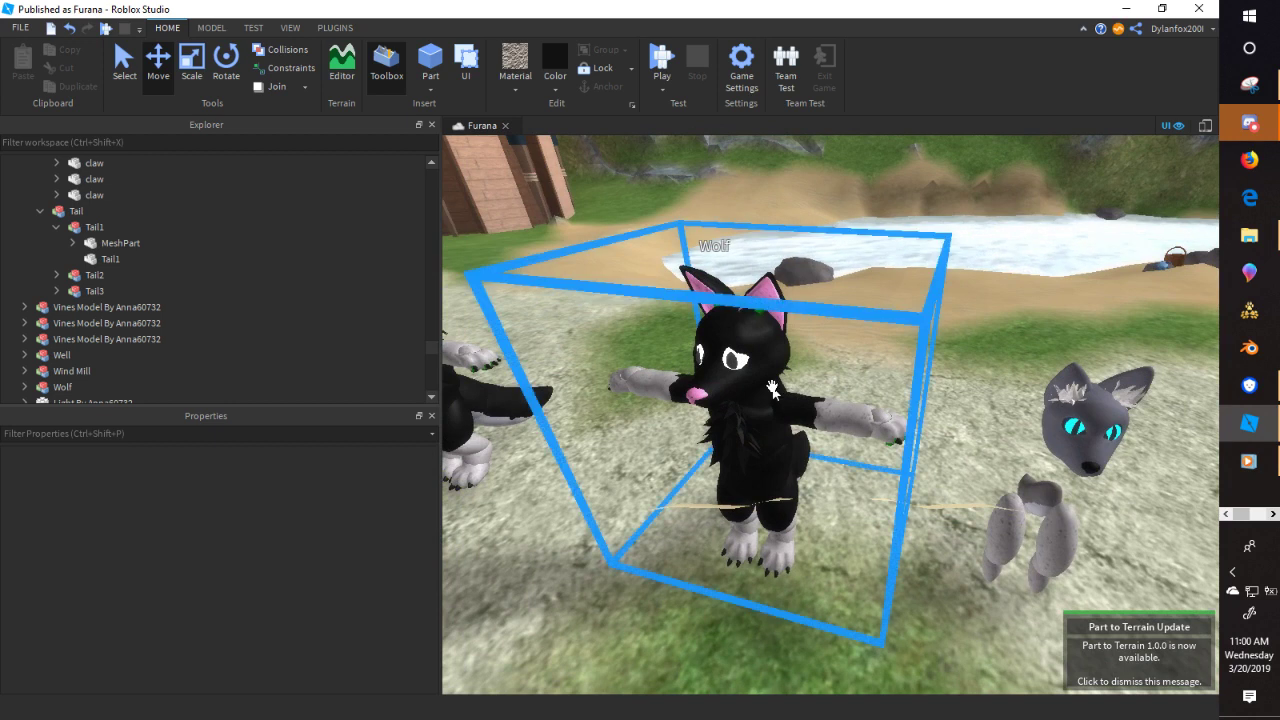
click(775, 391)
key(d)
right_drag(676, 393, 680, 402)
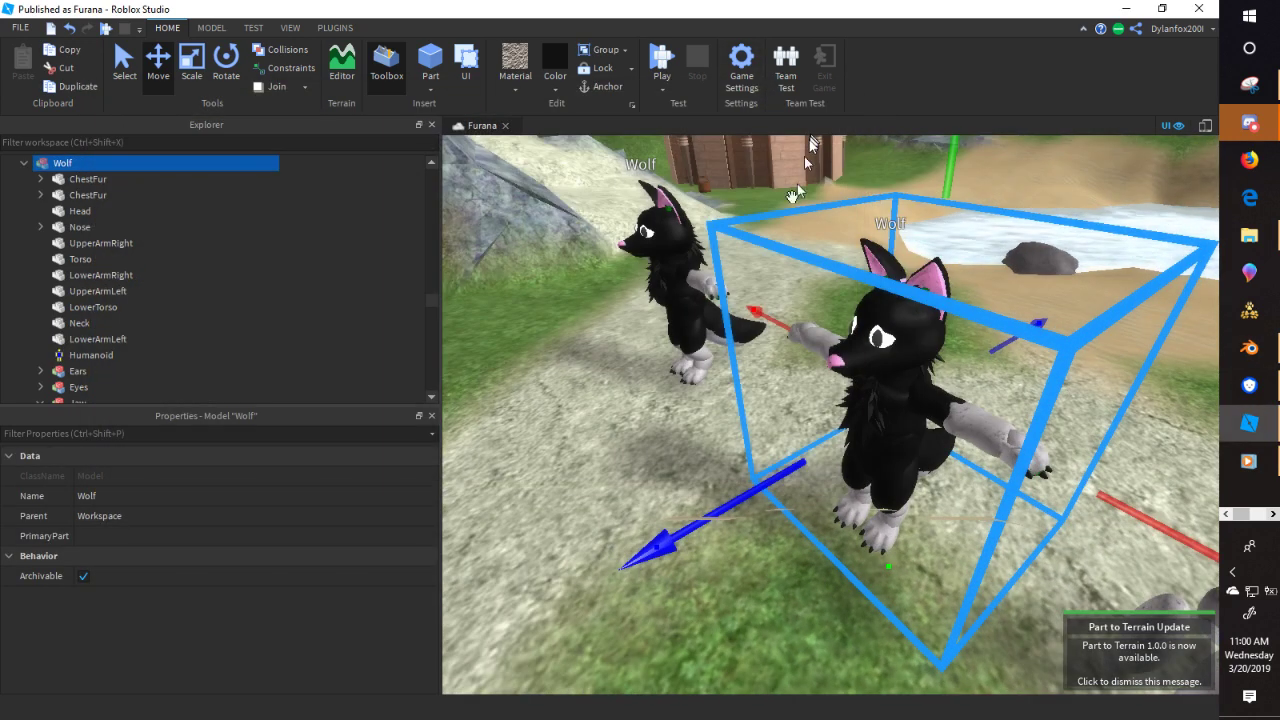
right_drag(735, 371, 718, 402)
key(a)
click(643, 550)
drag(643, 550, 682, 524)
click(335, 28)
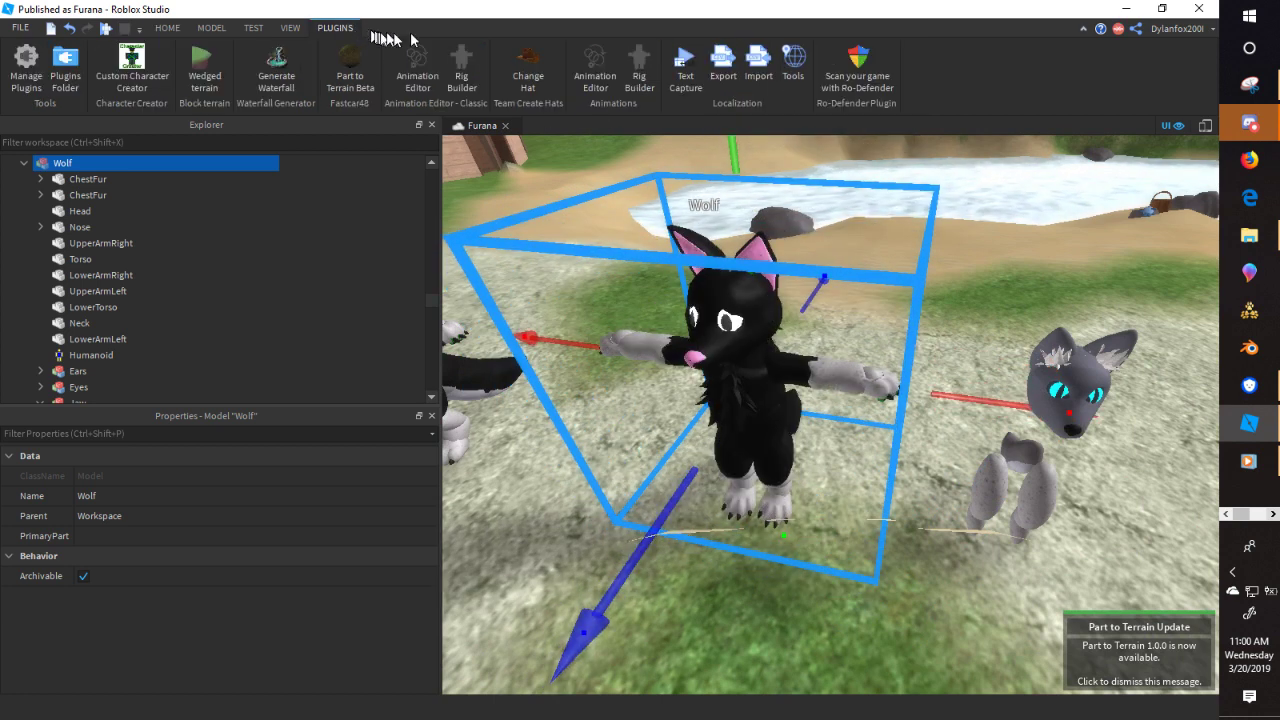
click(115, 62)
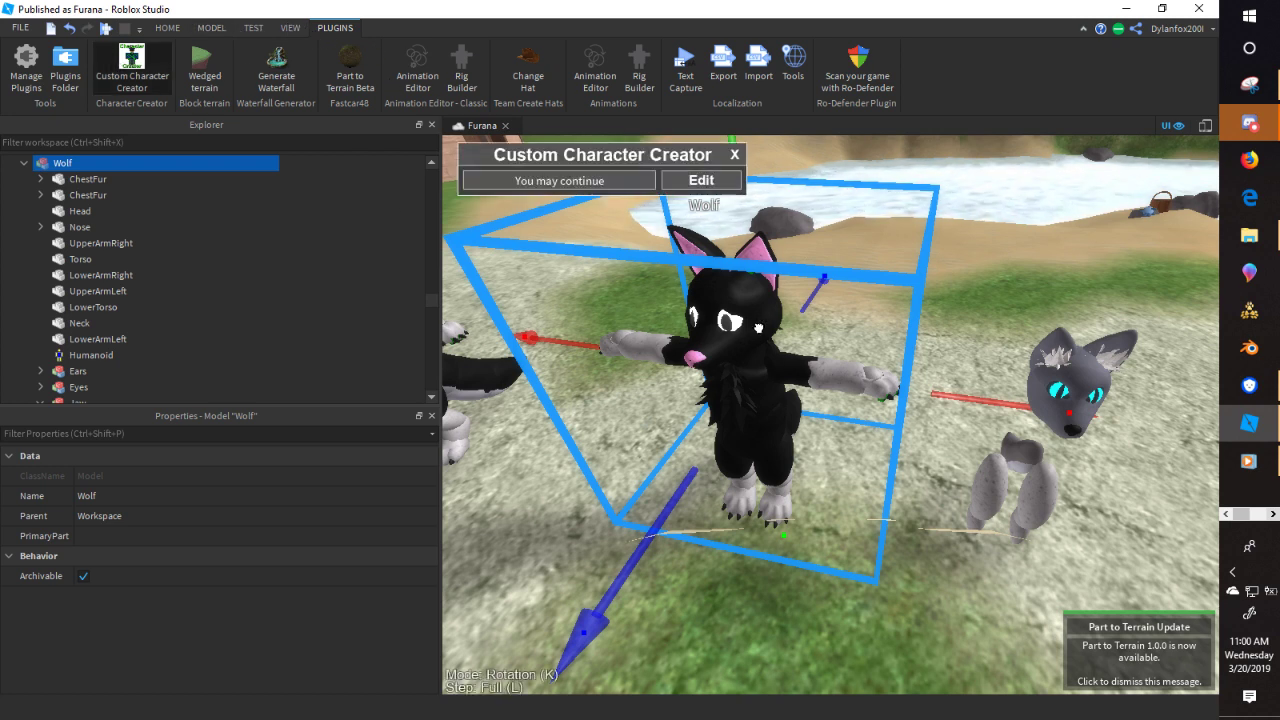
click(734, 154)
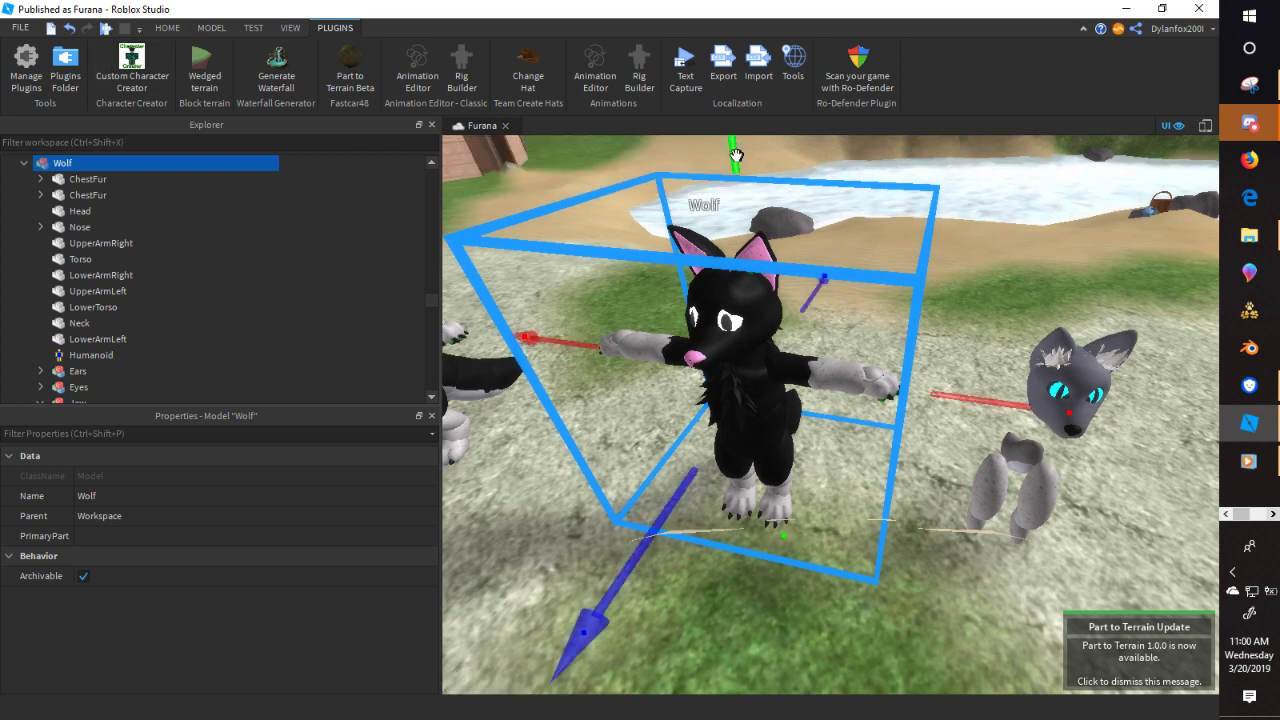
- Insert a block part into the workspace and rename it as HumanoidRootPart
click(167, 28)
click(430, 84)
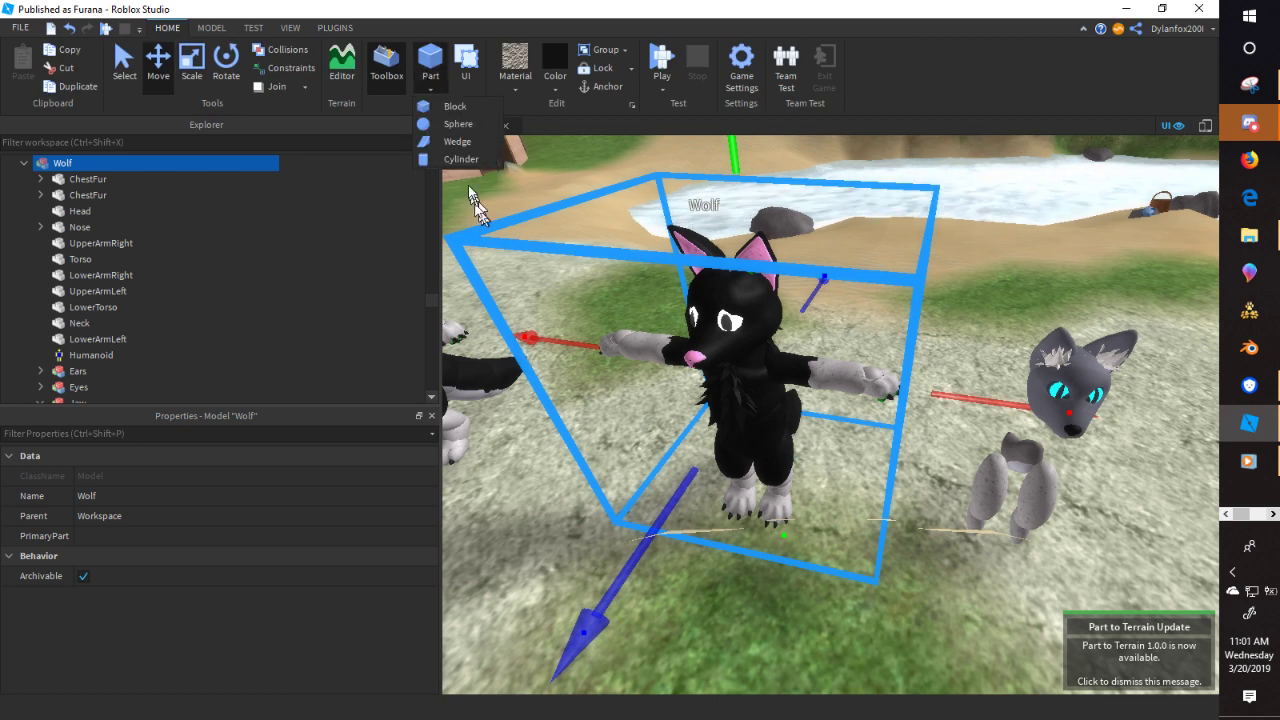
click(443, 107)
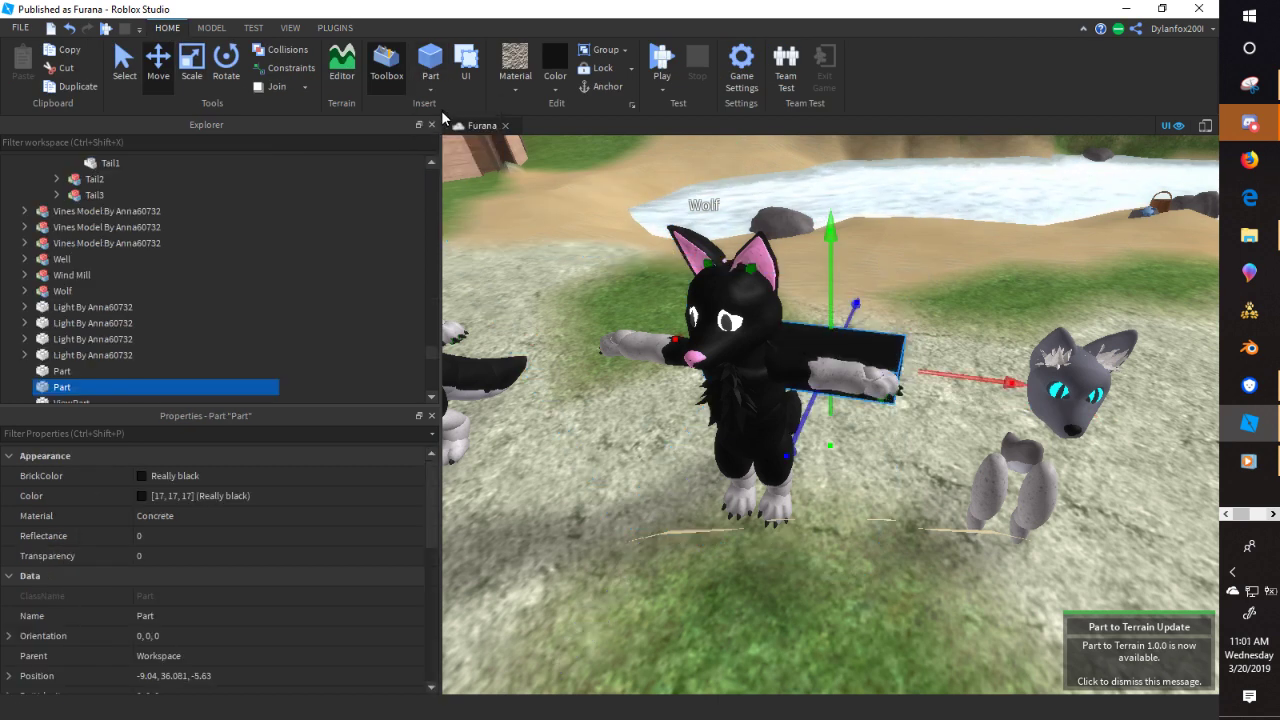
right_click(66, 394)
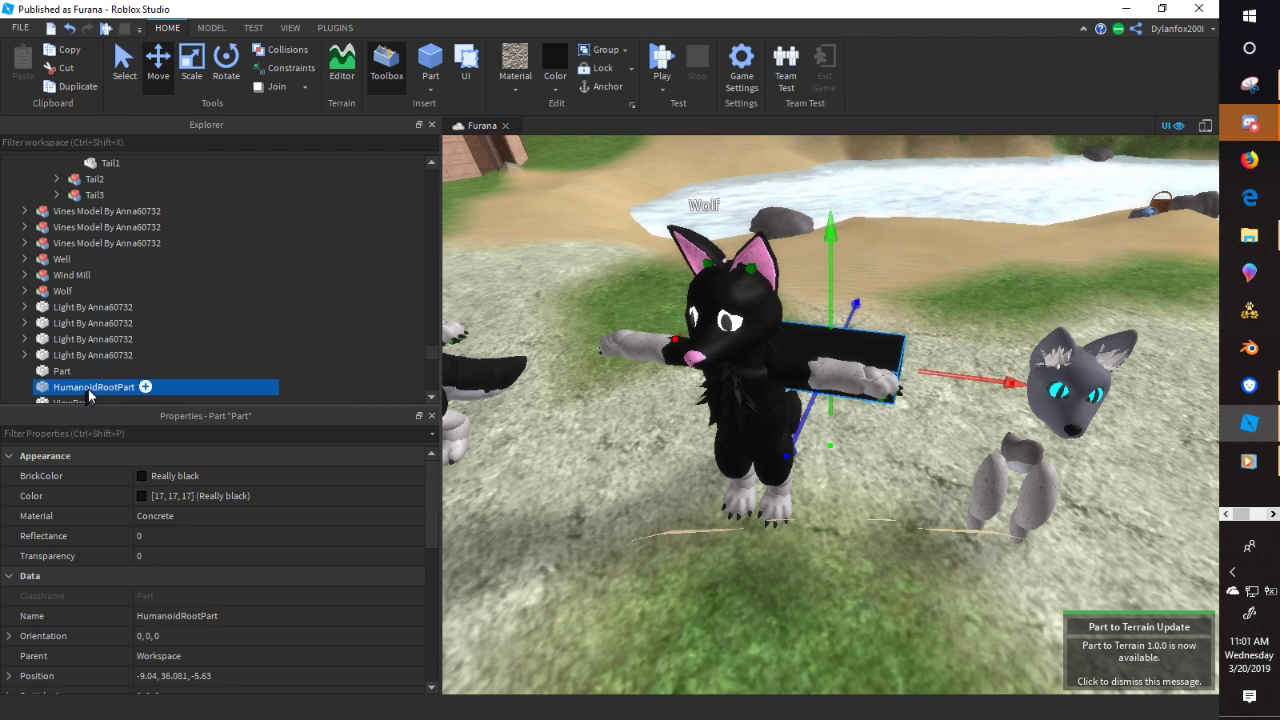
- Make the HumanoidRootPart block a child of the Wolf model in the object hierarchy
drag(89, 396, 135, 278)
click(137, 277)
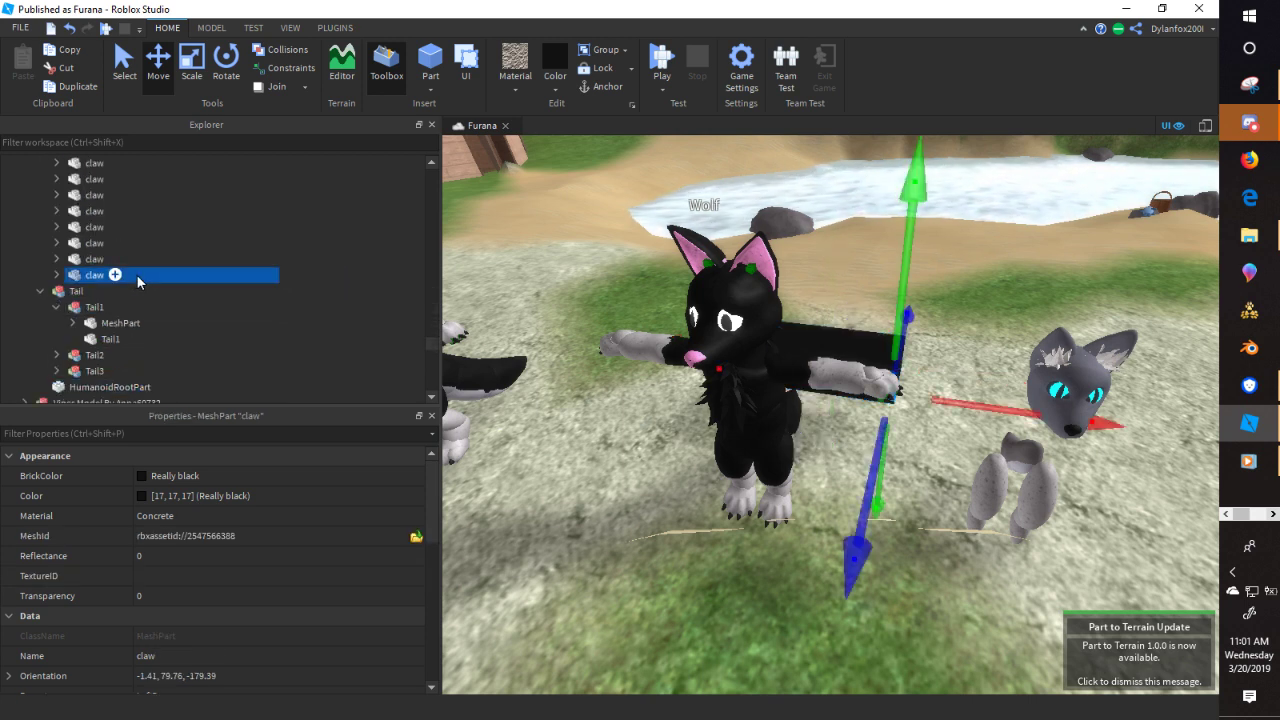
scroll(132, 290, down, 2)
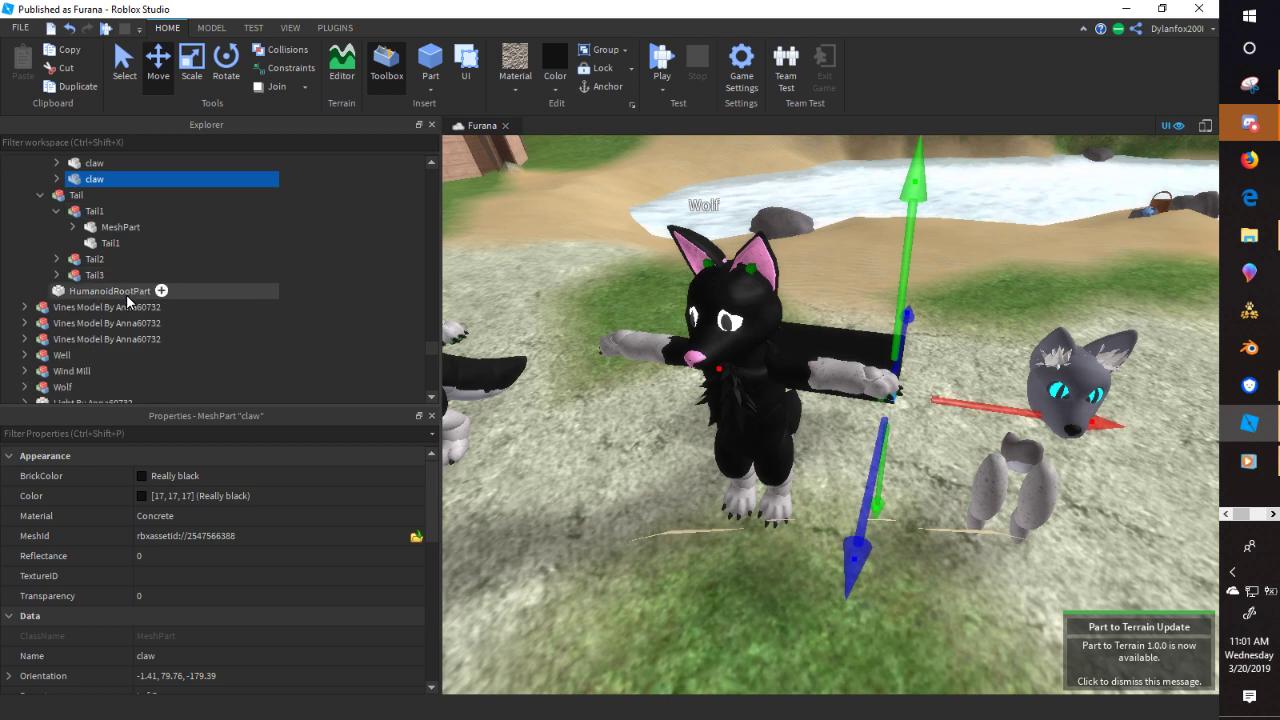
- Move the HumanoidRootPart up and sideways so it sits directly behind the wolf's torso
click(127, 294)
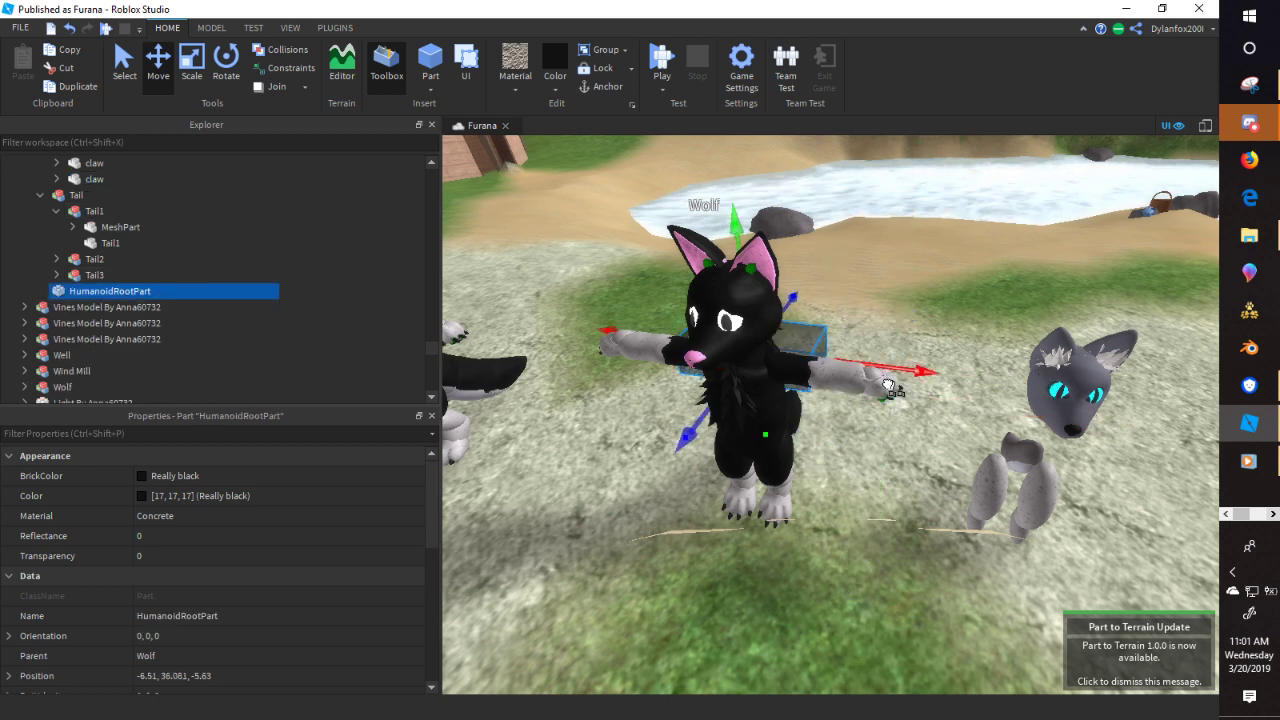
drag(888, 385, 885, 384)
drag(733, 250, 705, 258)
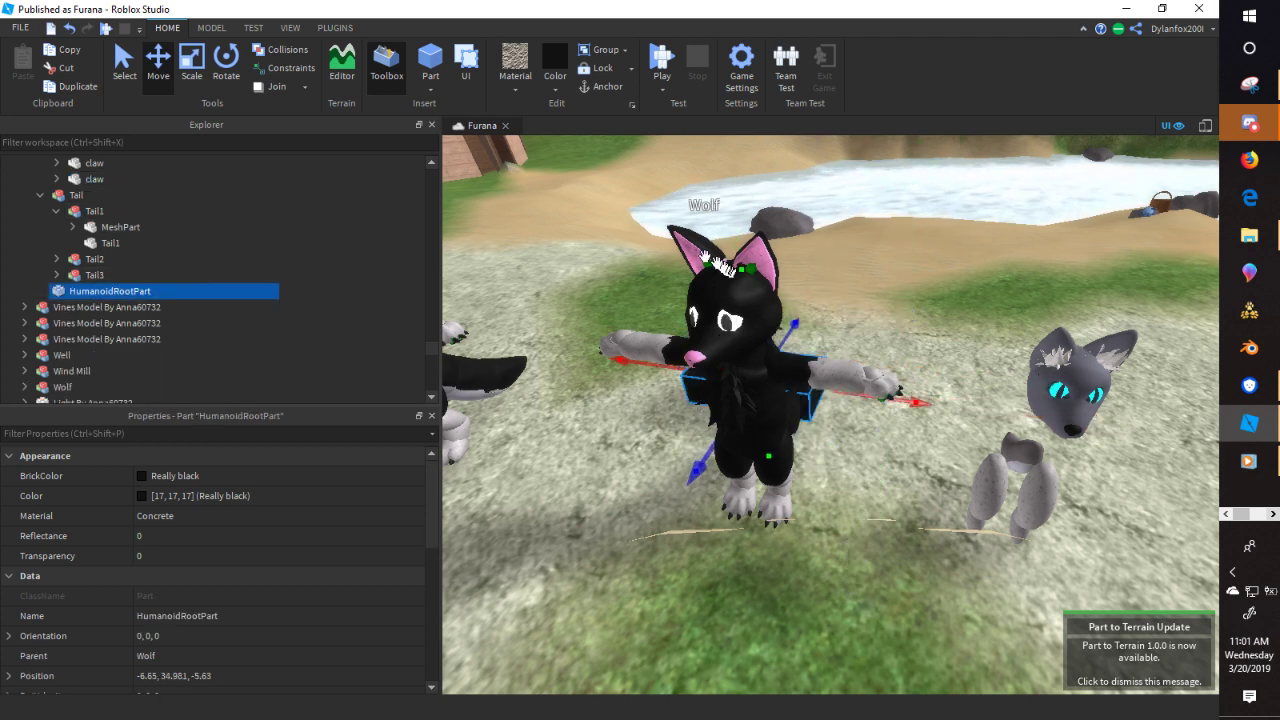
click(187, 58)
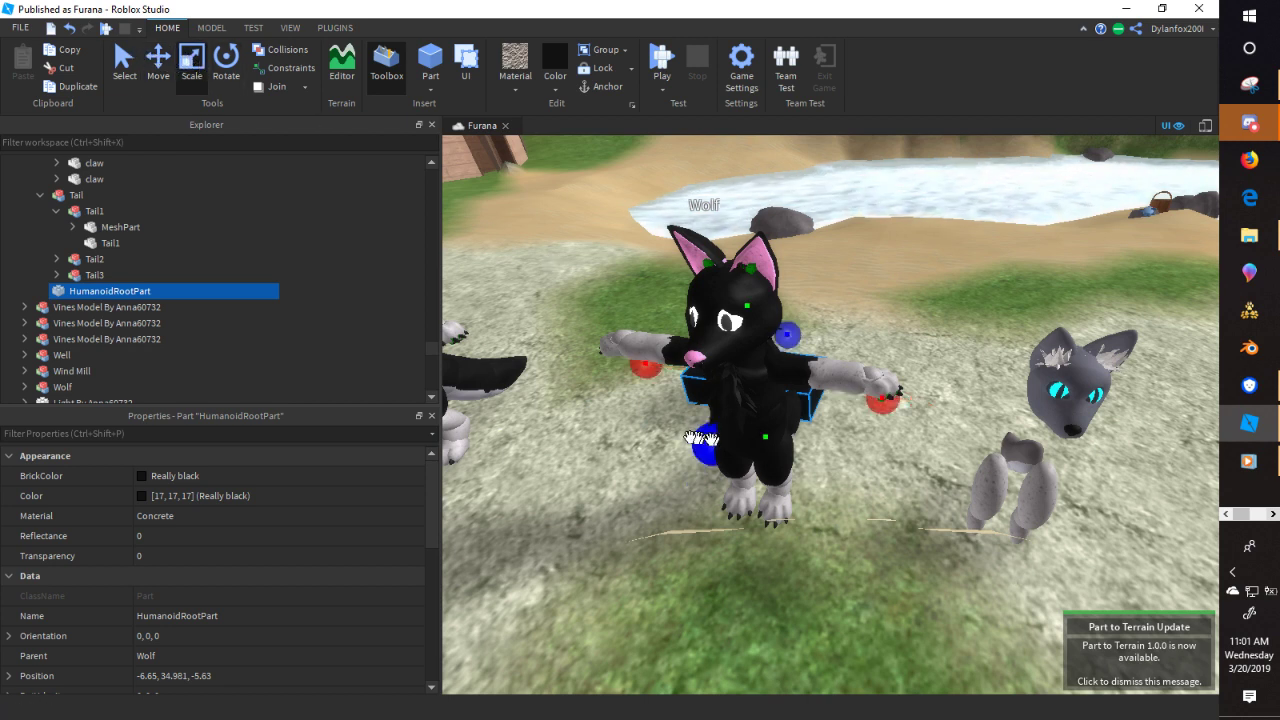
right_drag(690, 438, 709, 455)
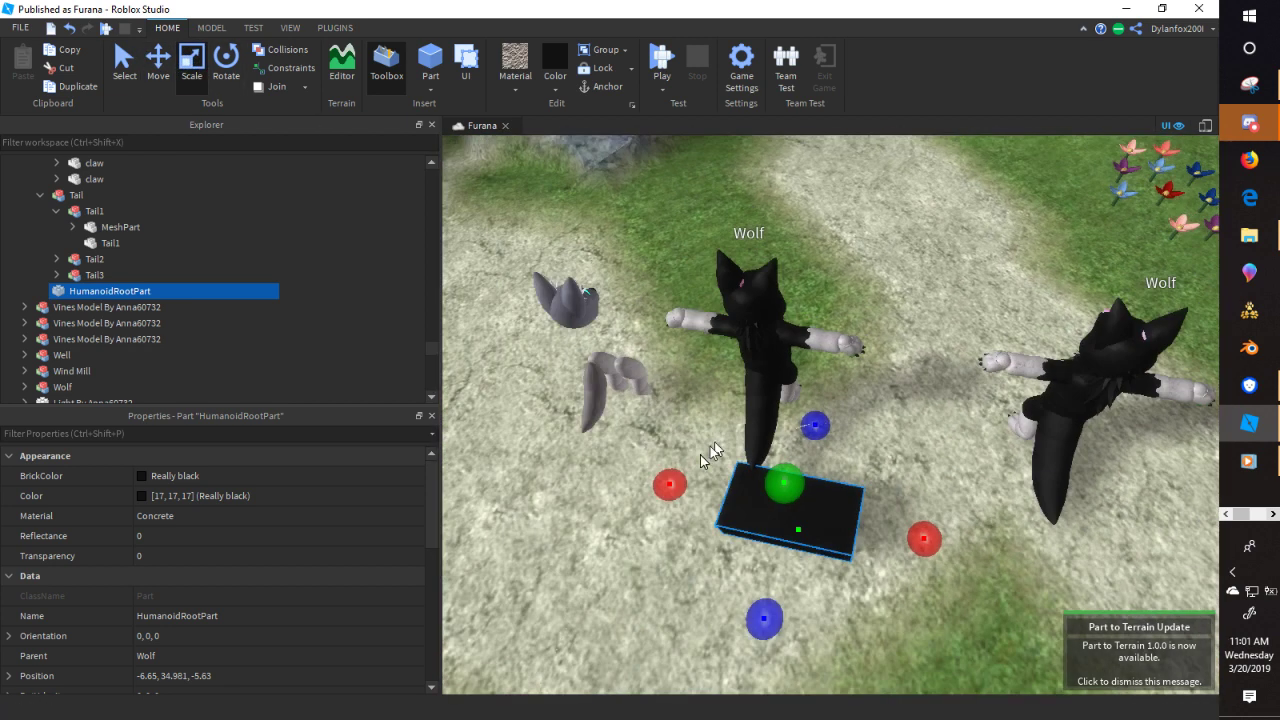
click(160, 64)
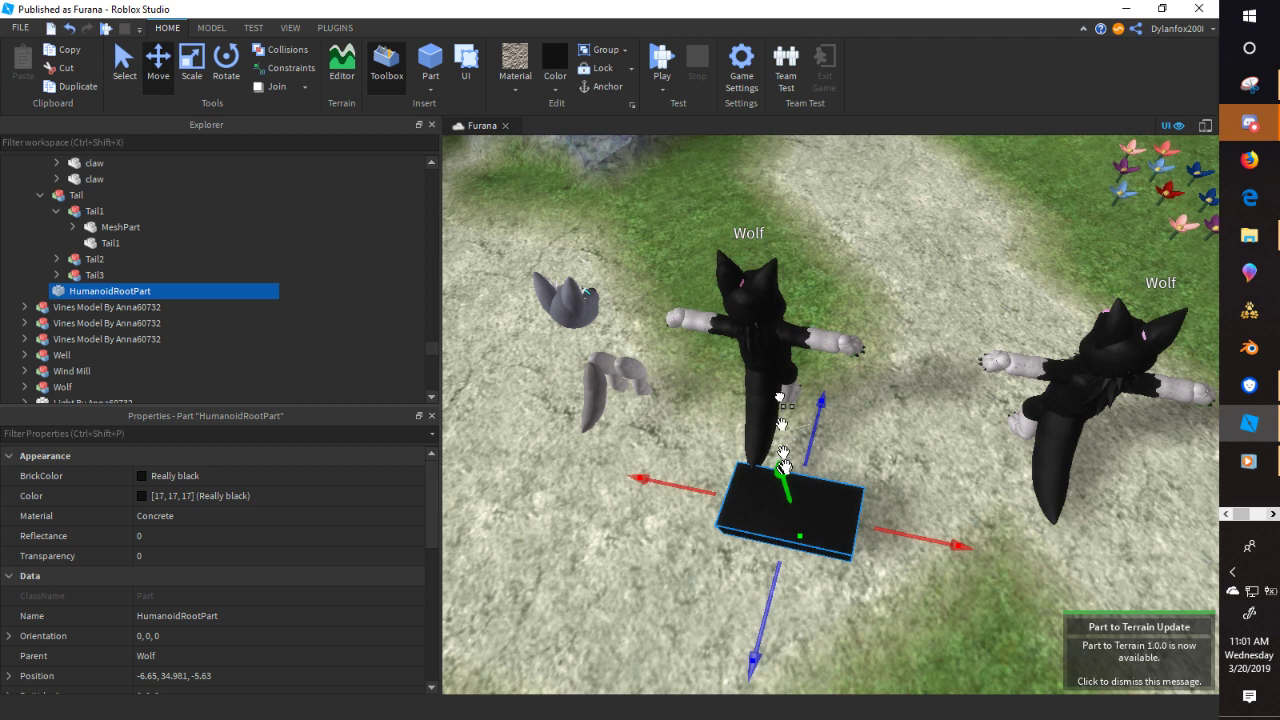
drag(783, 466, 835, 296)
drag(949, 401, 859, 398)
- Scale the HumanoidRootPart into a taller, narrower block roughly matching the torso's height
click(191, 64)
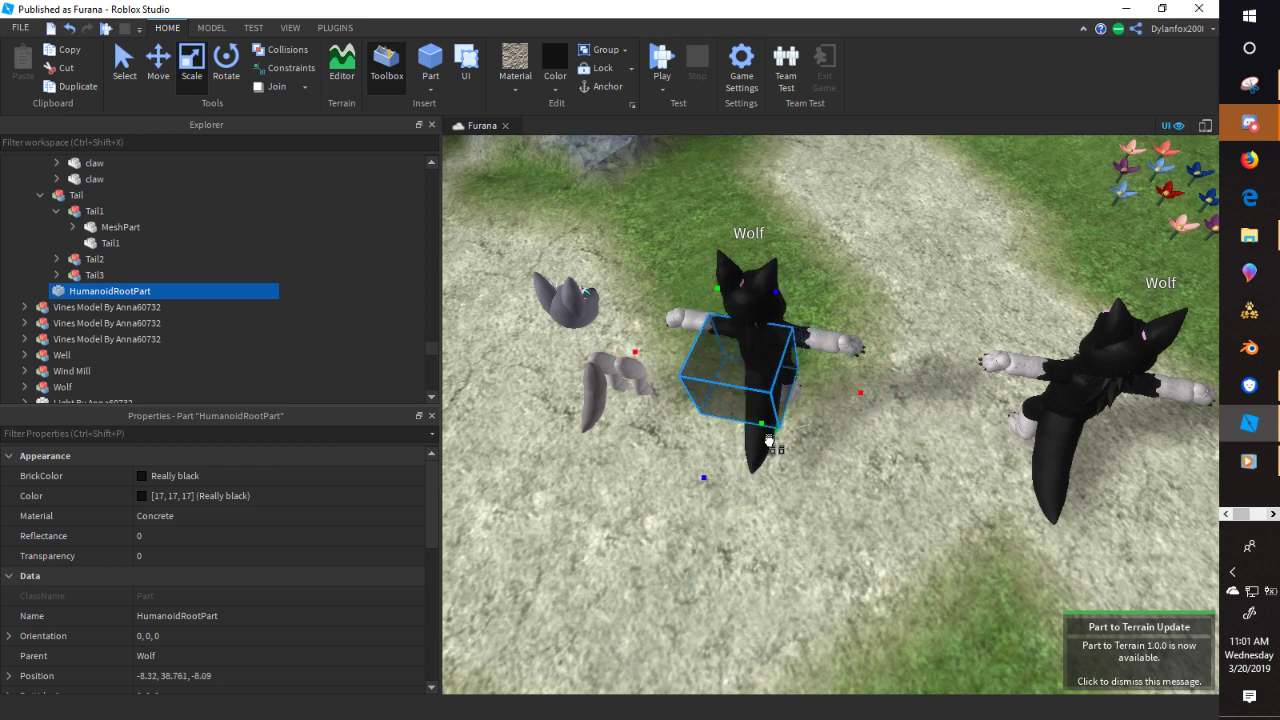
drag(763, 437, 765, 432)
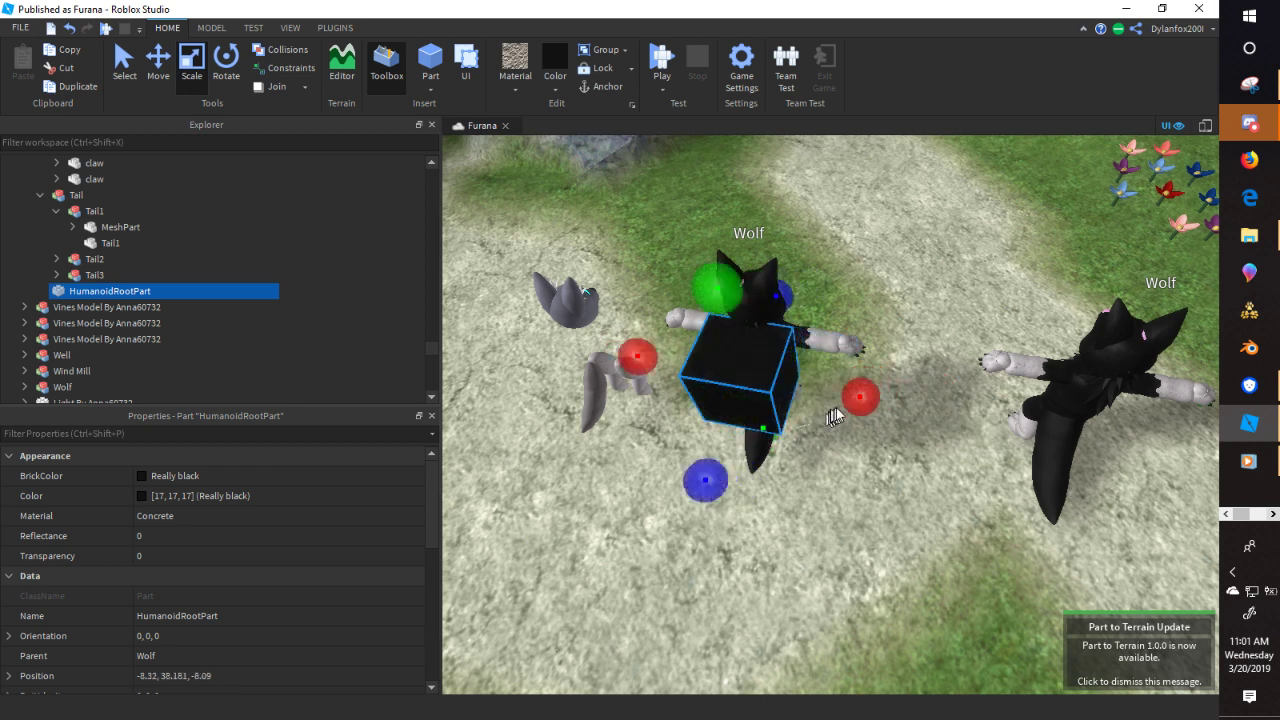
drag(855, 396, 840, 399)
drag(645, 360, 659, 365)
- Check the HumanoidRootPart against the torso up close and widen it slightly on the wolf's right side
scroll(694, 414, up, 4)
right_drag(694, 414, 711, 409)
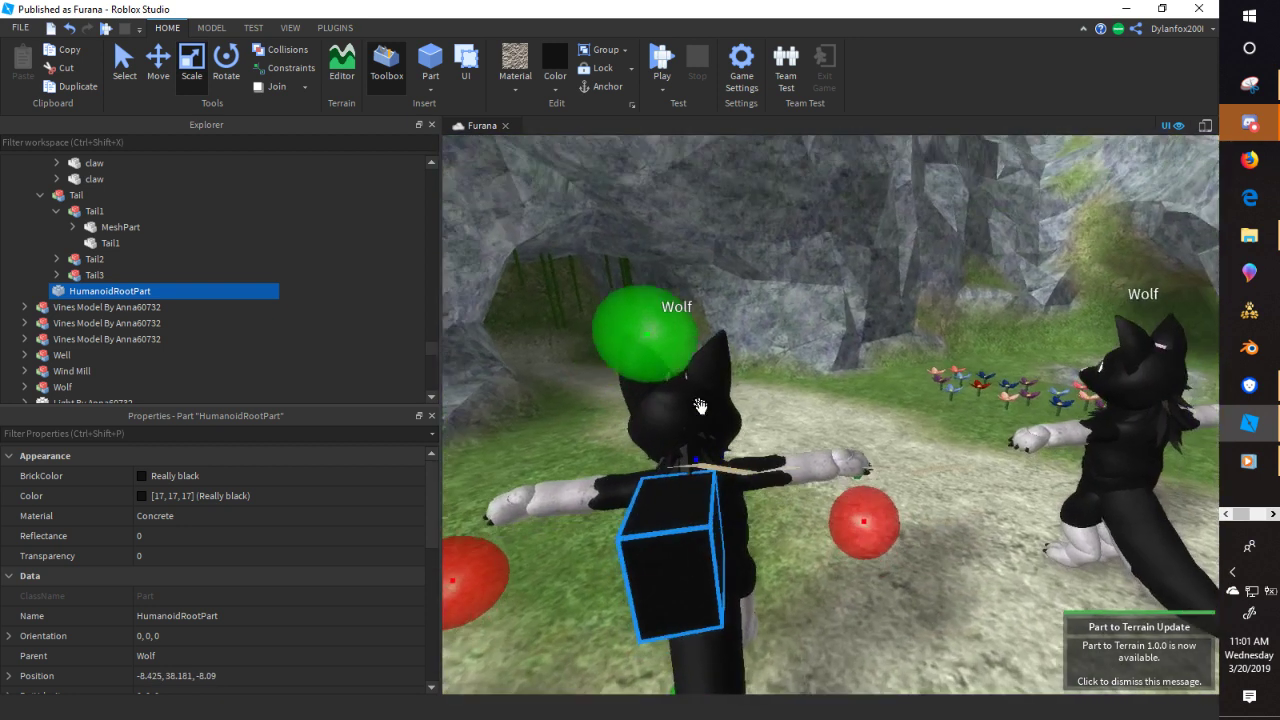
scroll(700, 415, down, 4)
scroll(909, 418, up, 5)
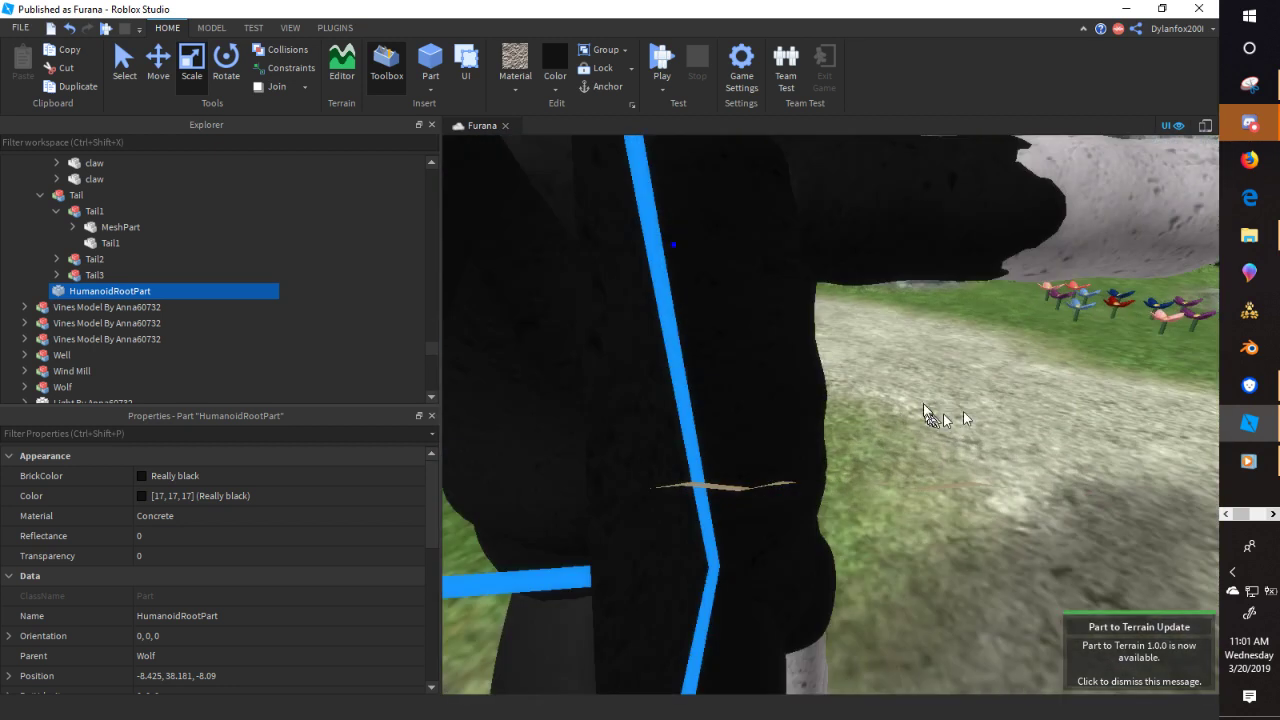
scroll(925, 410, down, 5)
right_click(927, 409)
click(991, 440)
drag(996, 435, 1015, 434)
right_drag(993, 446, 991, 450)
scroll(992, 445, down, 4)
scroll(996, 456, up, 4)
scroll(995, 463, down, 5)
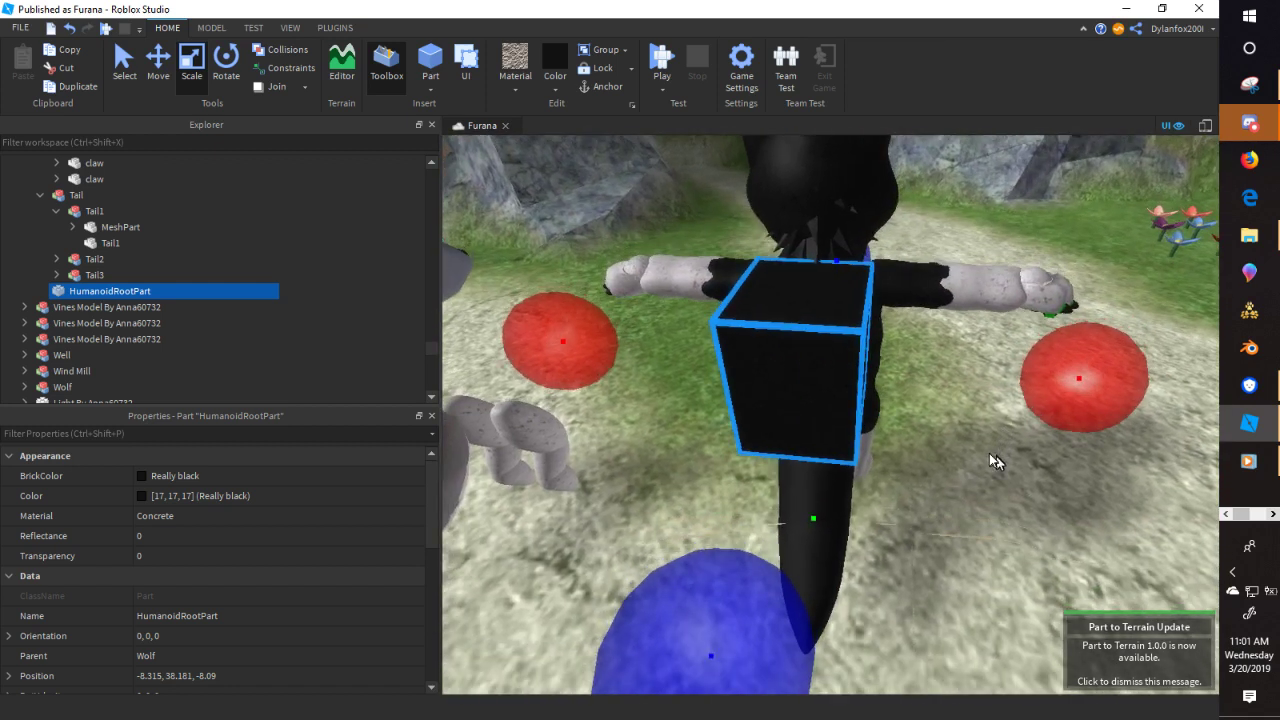
- Rotate the HumanoidRootPart around the vertical axis to an orientation of 0, 4.69, 0
click(227, 70)
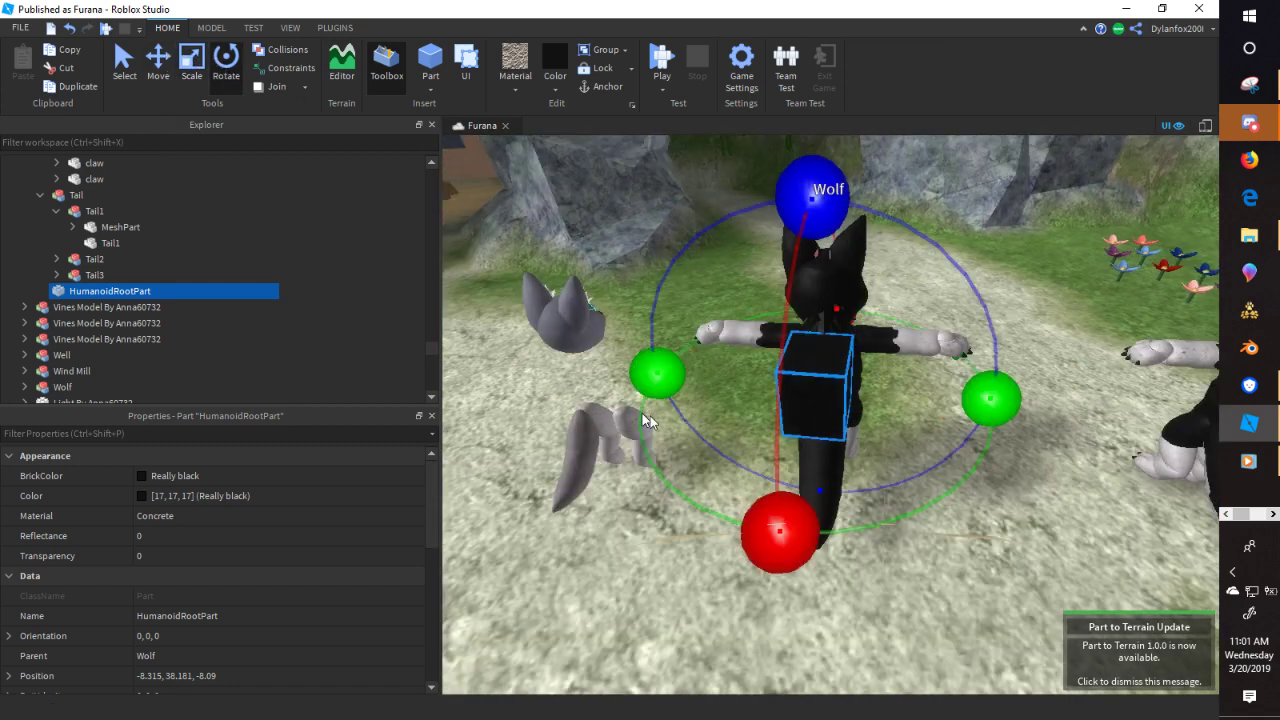
drag(655, 374, 657, 385)
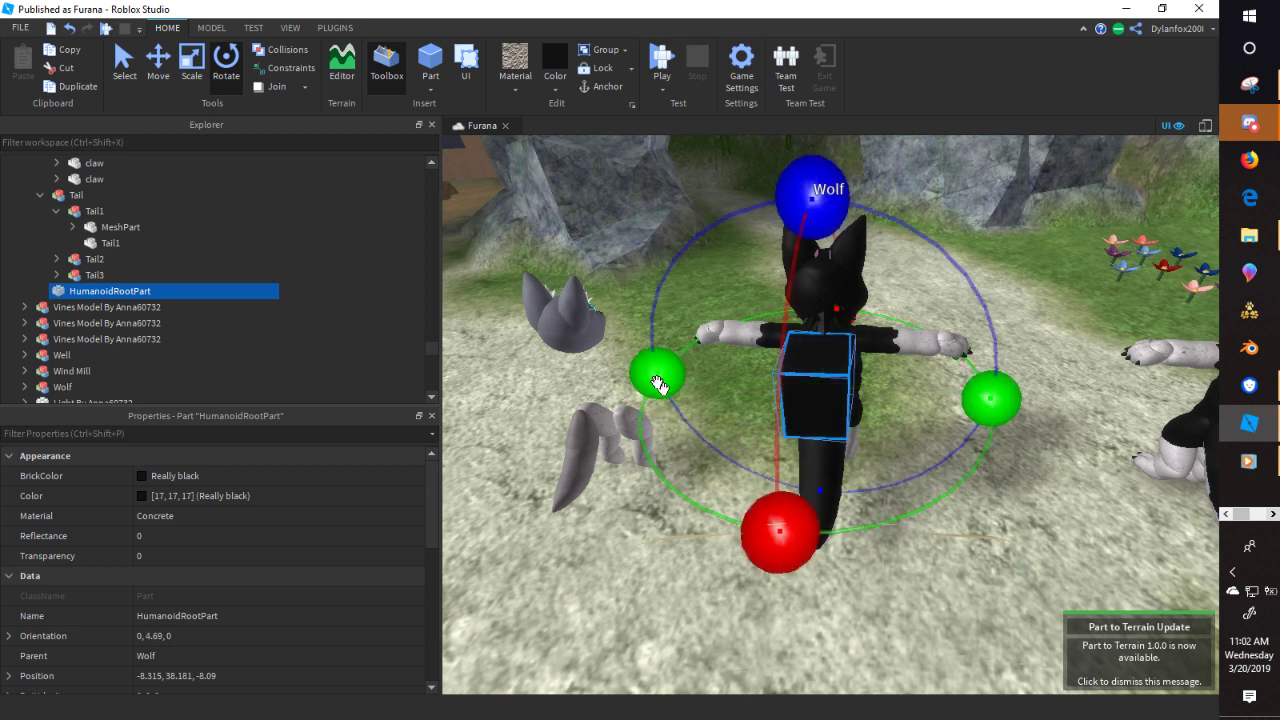
click(157, 64)
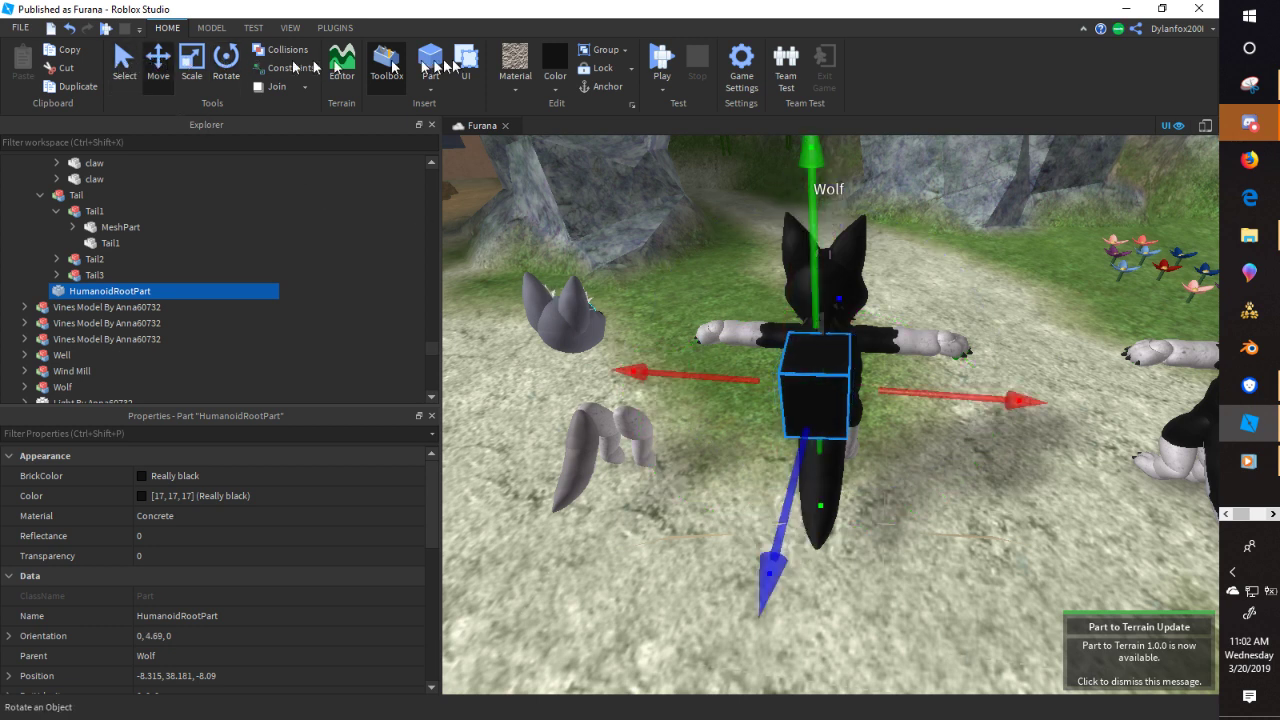
- Set the HumanoidRootPart's transparency to 0.65 and its color to red (255, 0, 0)
click(203, 555)
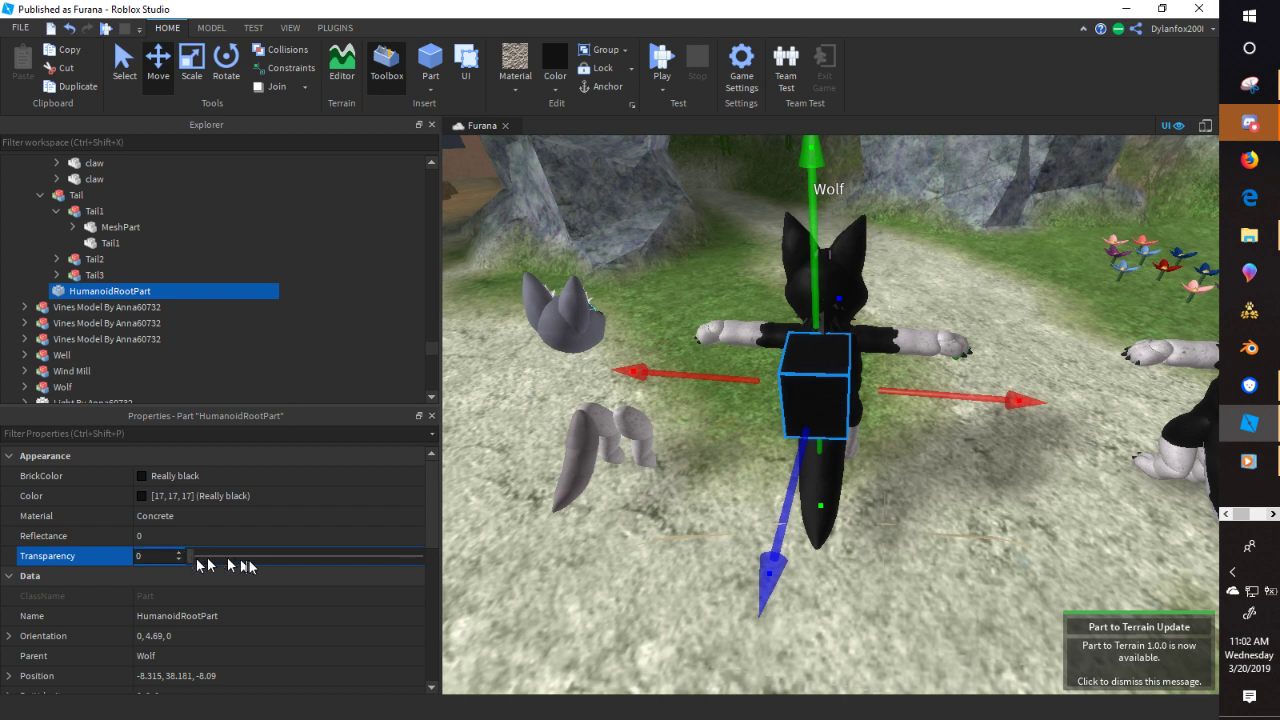
drag(196, 558, 333, 566)
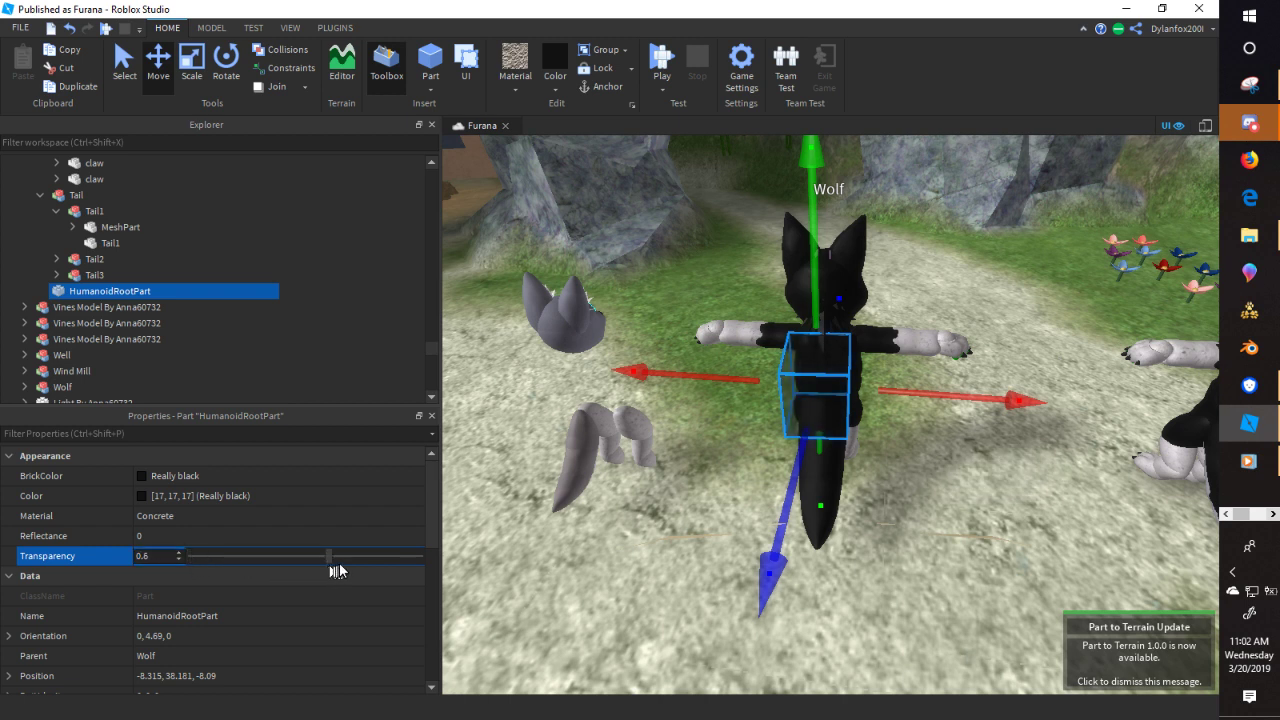
click(165, 499)
click(141, 500)
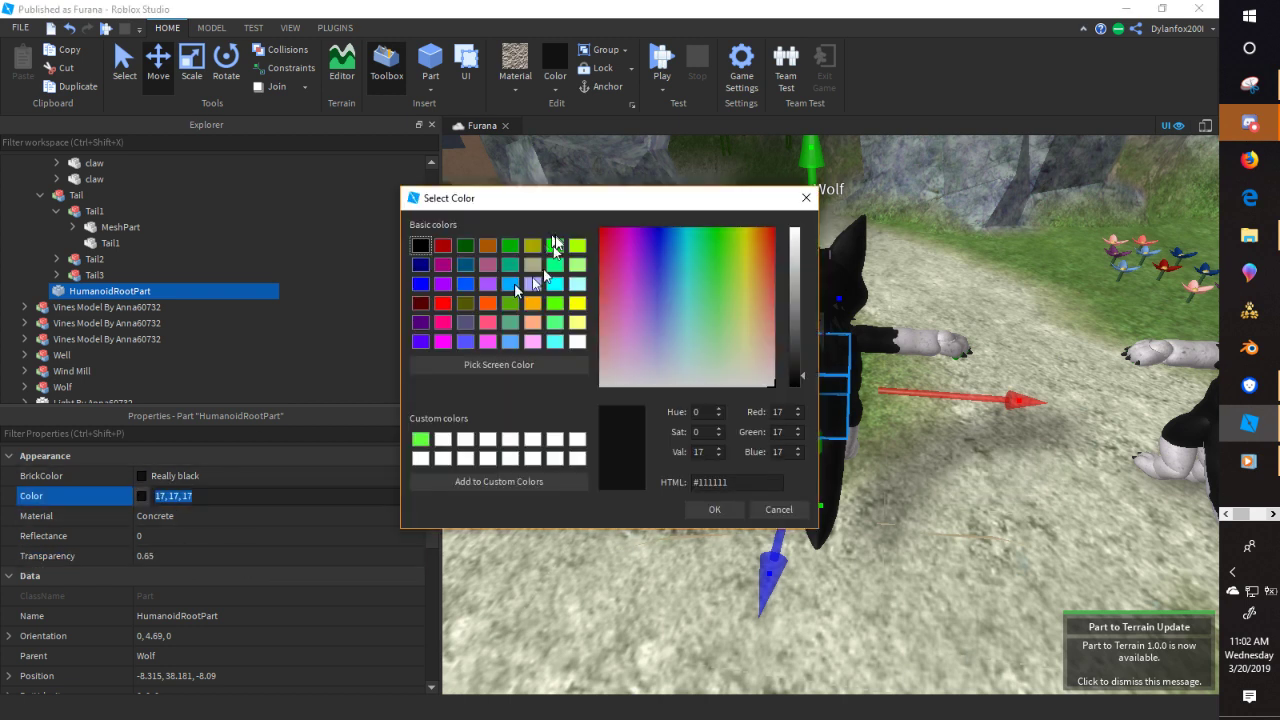
click(442, 304)
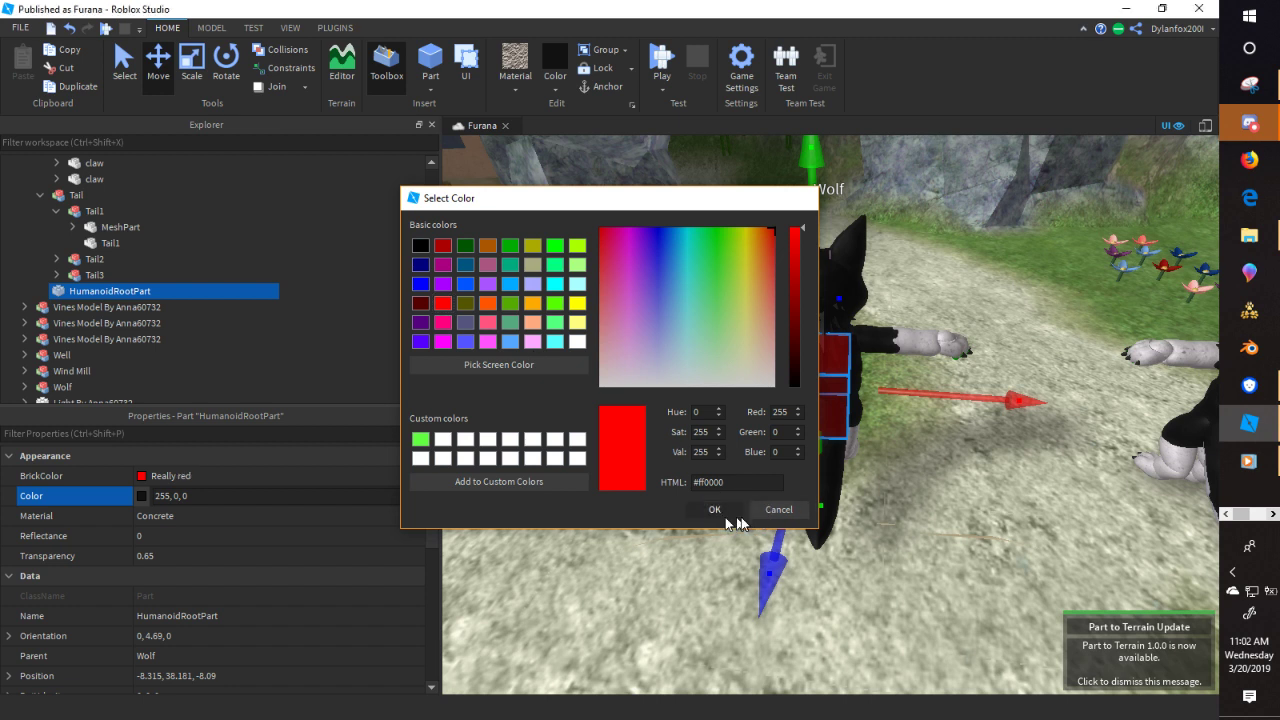
click(714, 509)
- Shift the HumanoidRootPart to position -8.245, 38.181, -8.34, closer to the torso and centered behind it
drag(942, 401, 947, 401)
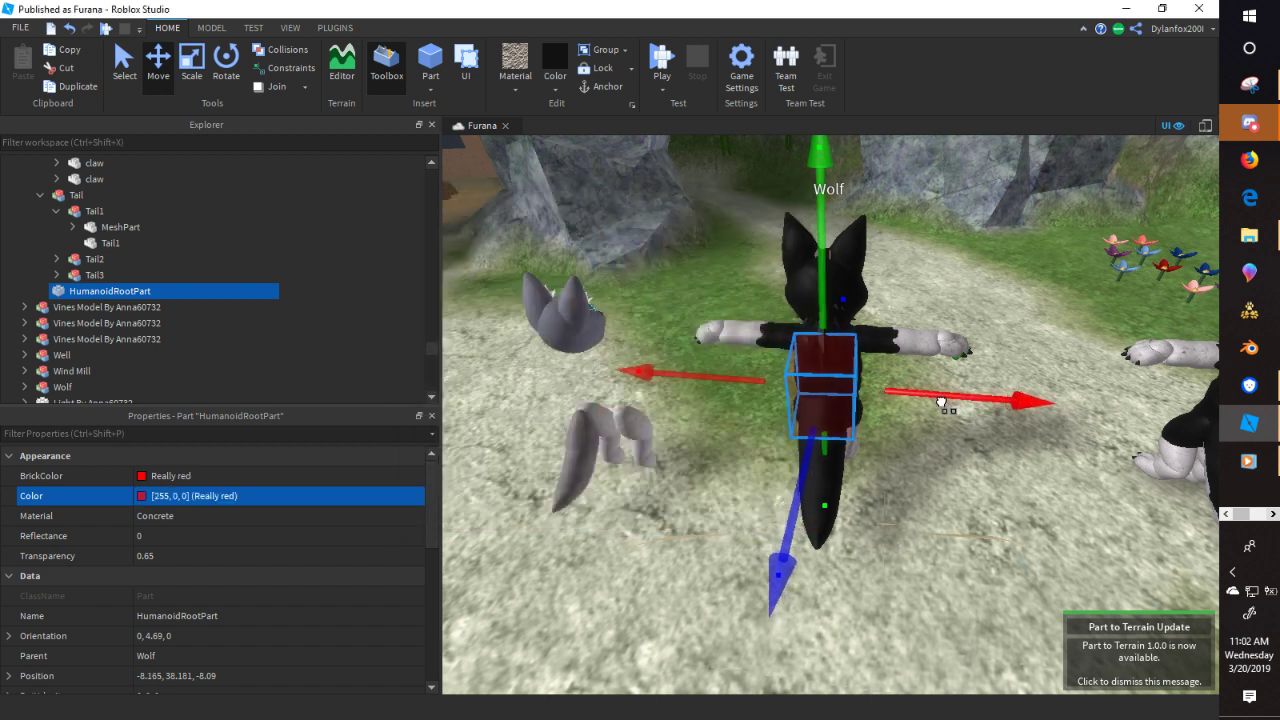
drag(778, 509, 795, 500)
right_drag(674, 491, 669, 489)
key(w)
key(s)
key(w)
key(s)
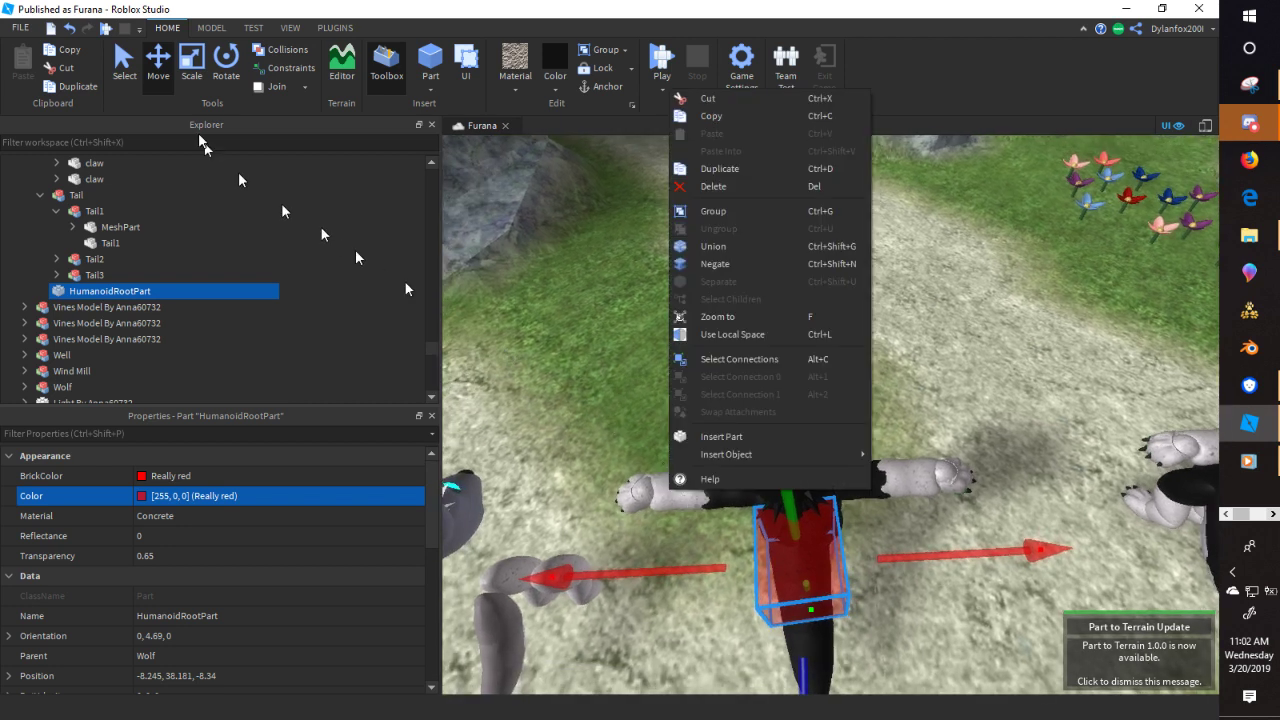
- Rotate the HumanoidRootPart to an orientation of 0, 2.94, 0 to align it with the wolf's body
click(226, 67)
drag(1006, 545, 1012, 558)
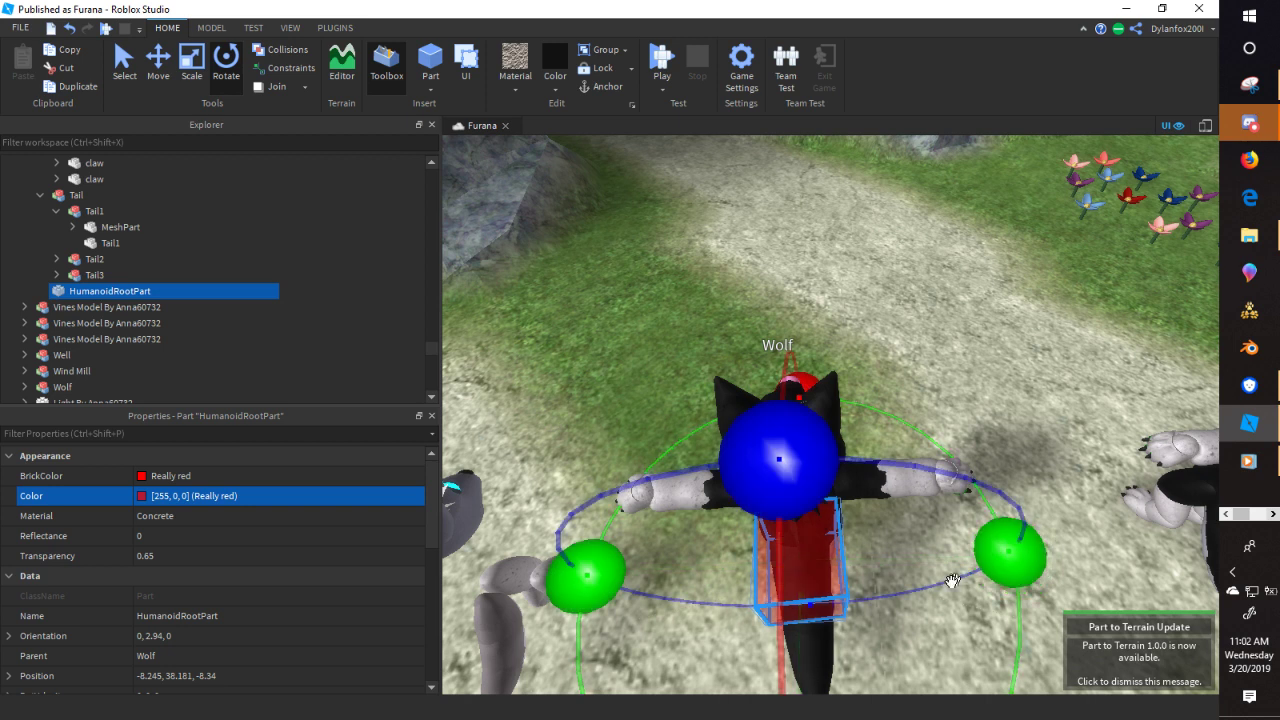
click(949, 587)
- Select the Wolf's Tail model and nudge it slightly sideways to center it on the body
right_drag(949, 587, 949, 587)
key(s)
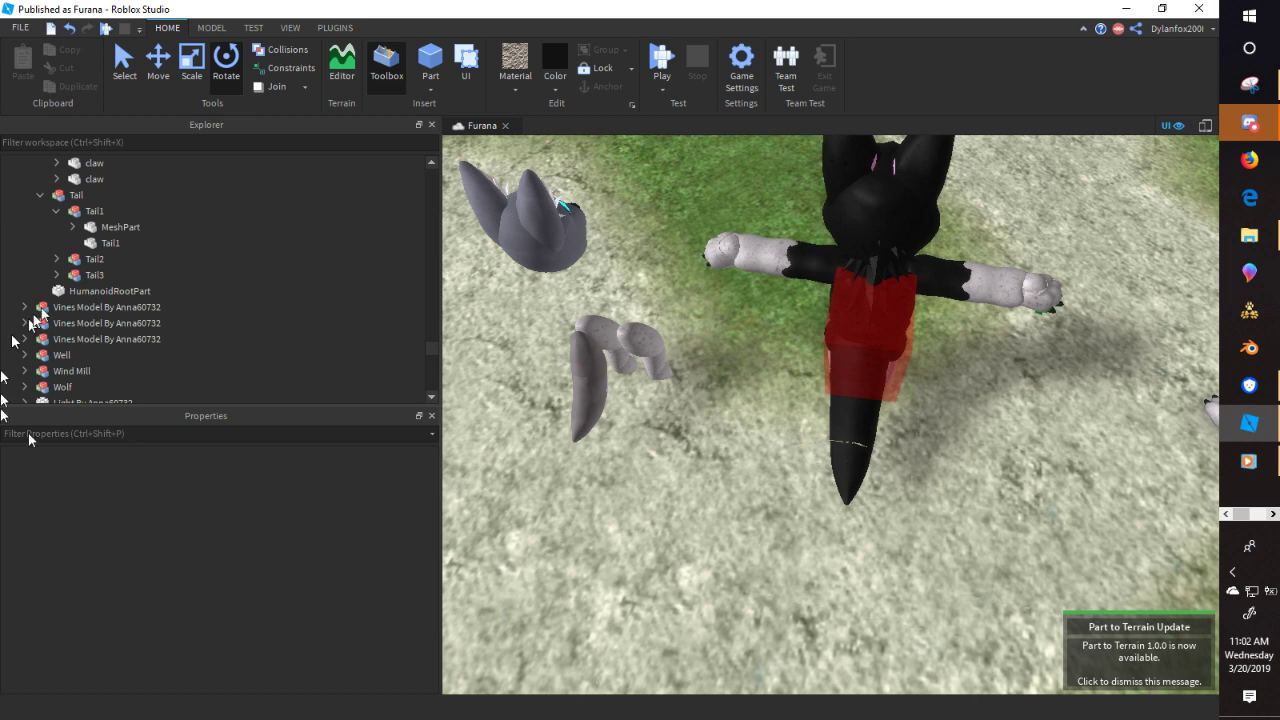
scroll(114, 257, up, 1)
click(77, 244)
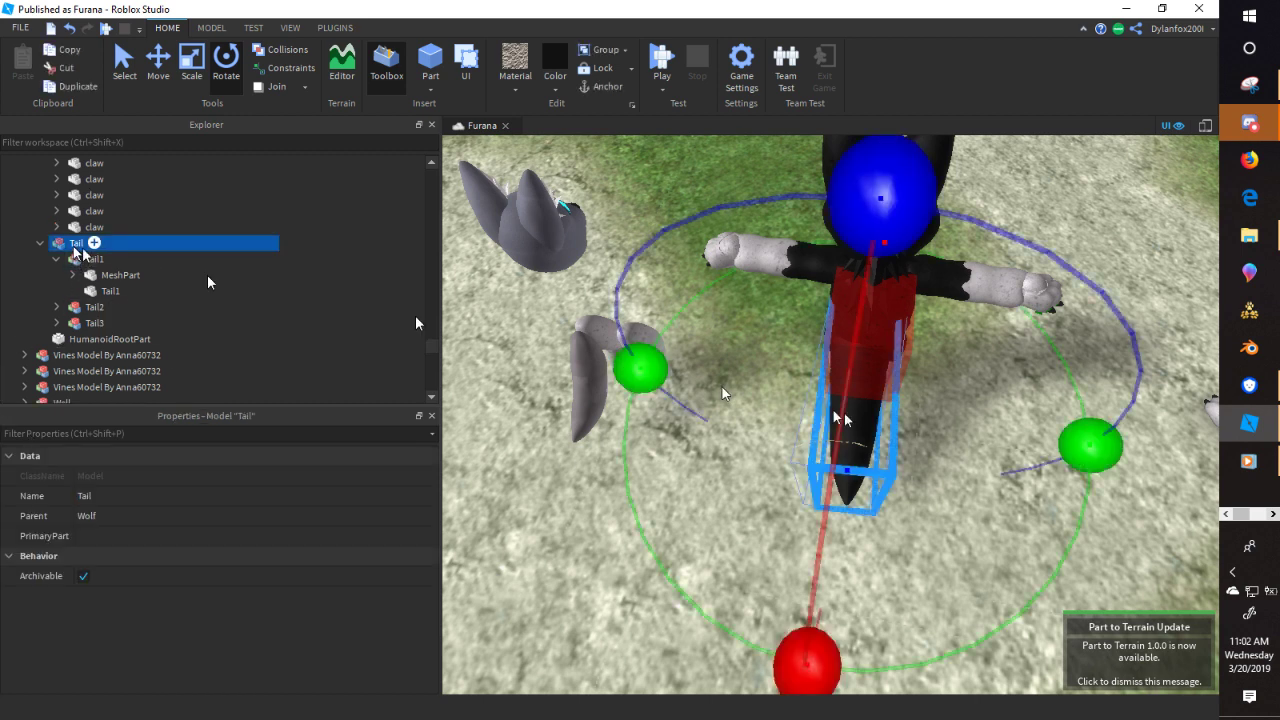
click(165, 64)
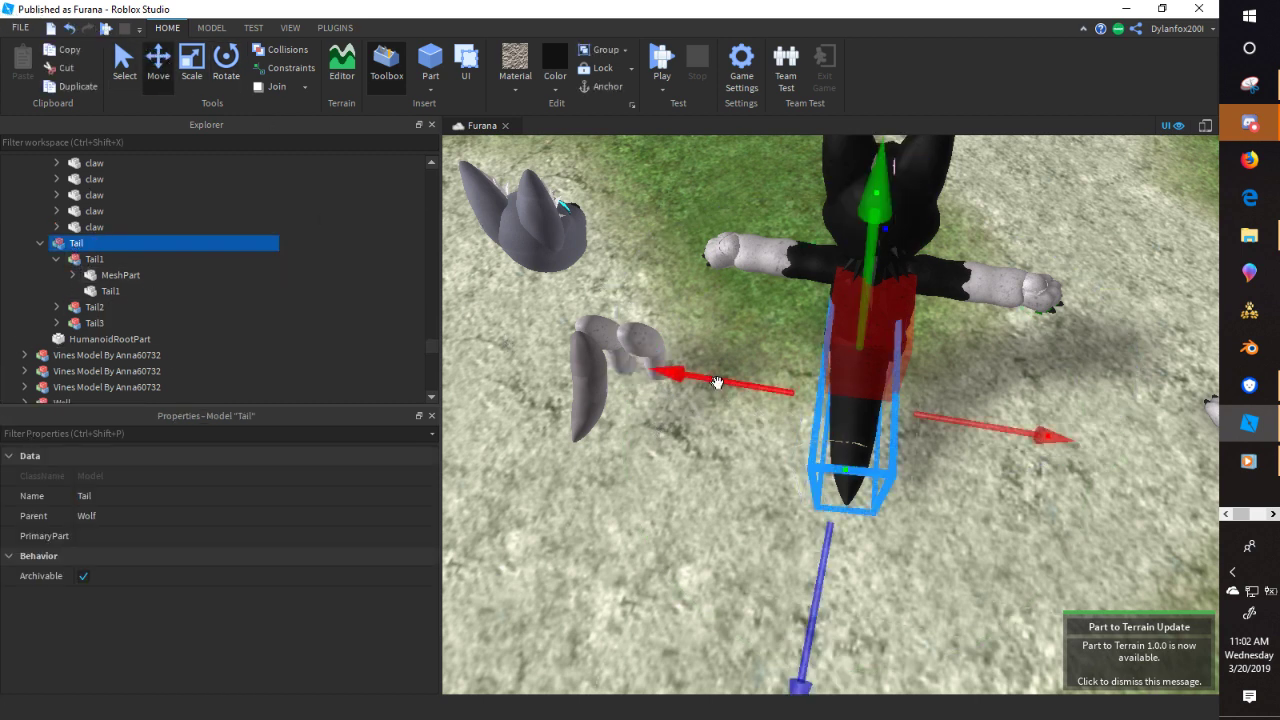
drag(717, 382, 718, 386)
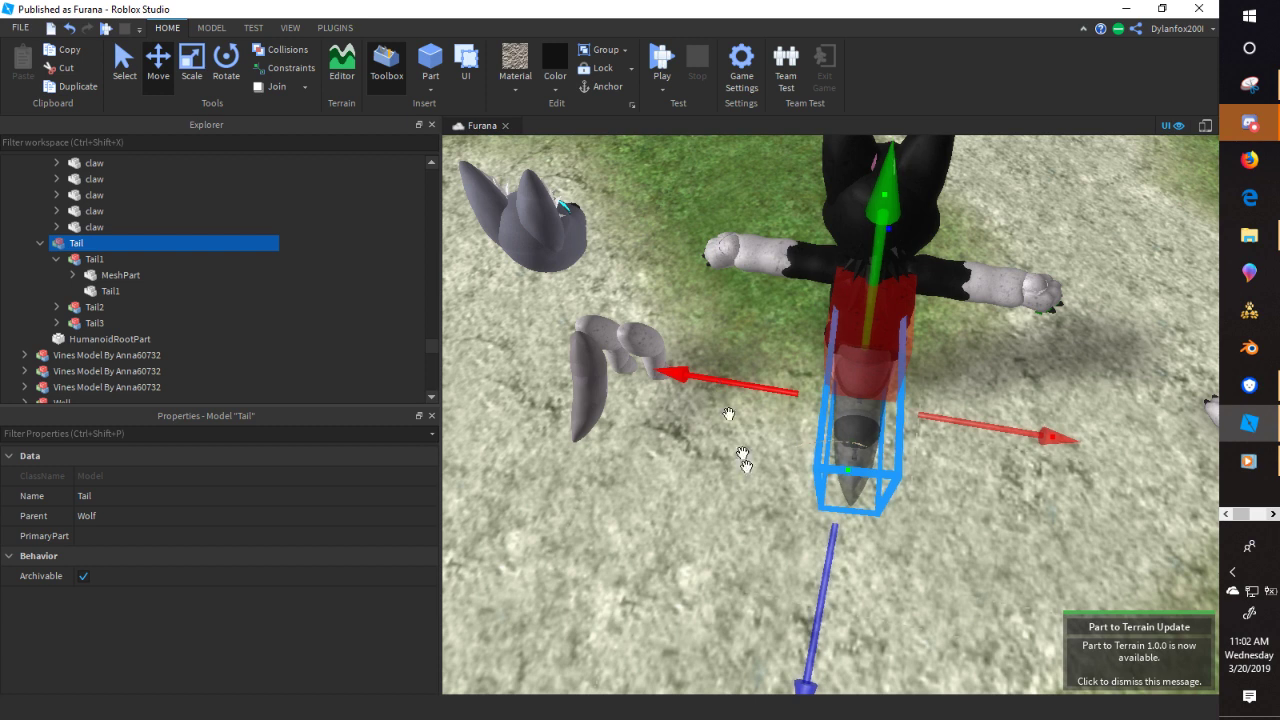
- Delete the older copy of the Wolf model standing beside the one with the aligned HumanoidRootPart
click(747, 485)
mouse_move(750, 487)
right_down()
mouse_move(734, 484)
mouse_move(757, 493)
right_up()
key(d)
key(d)
click(645, 464)
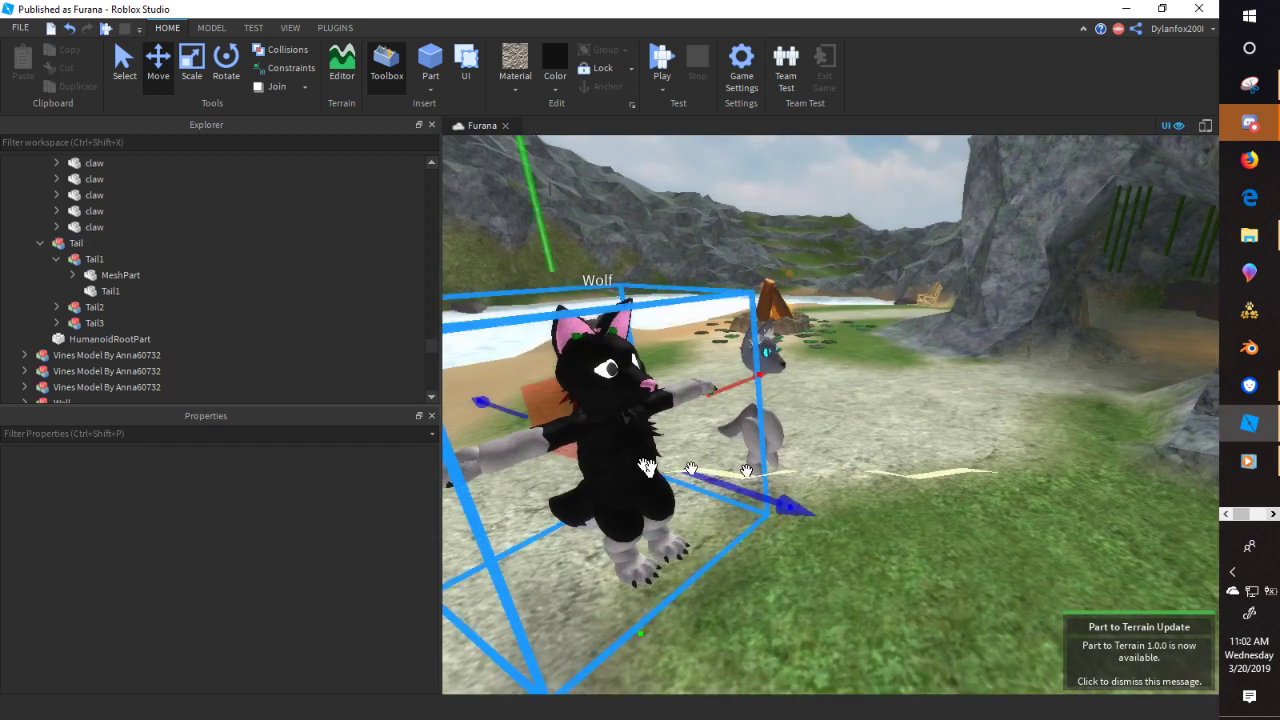
key(f)
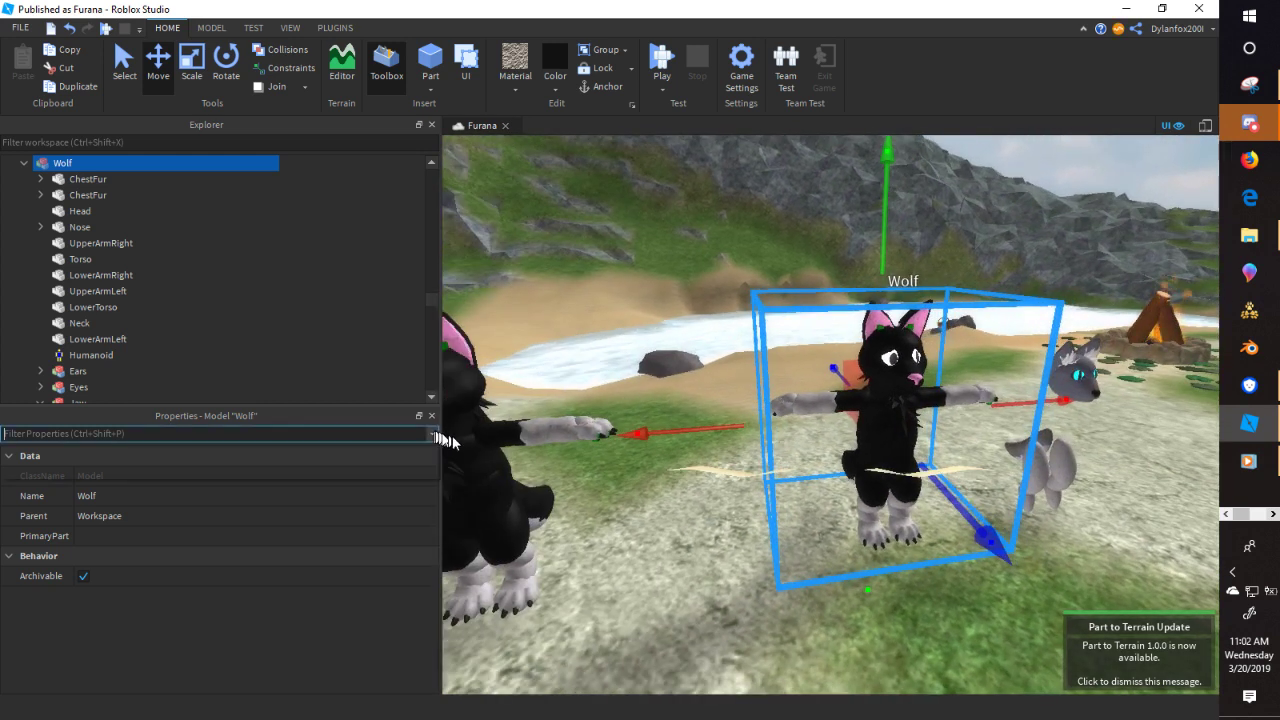
click(452, 438)
key(Delete)
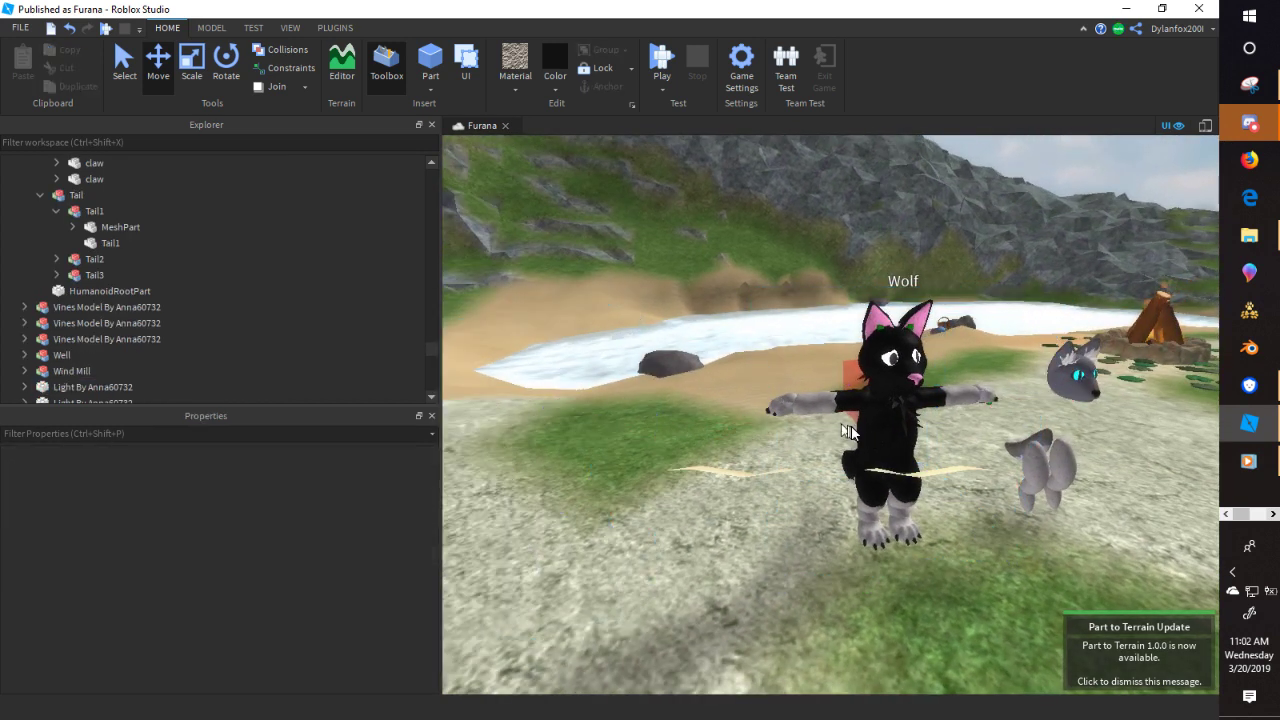
- Duplicate the Wolf model and move the copy sideways so it stands beside the original as a backup
click(875, 426)
click(211, 28)
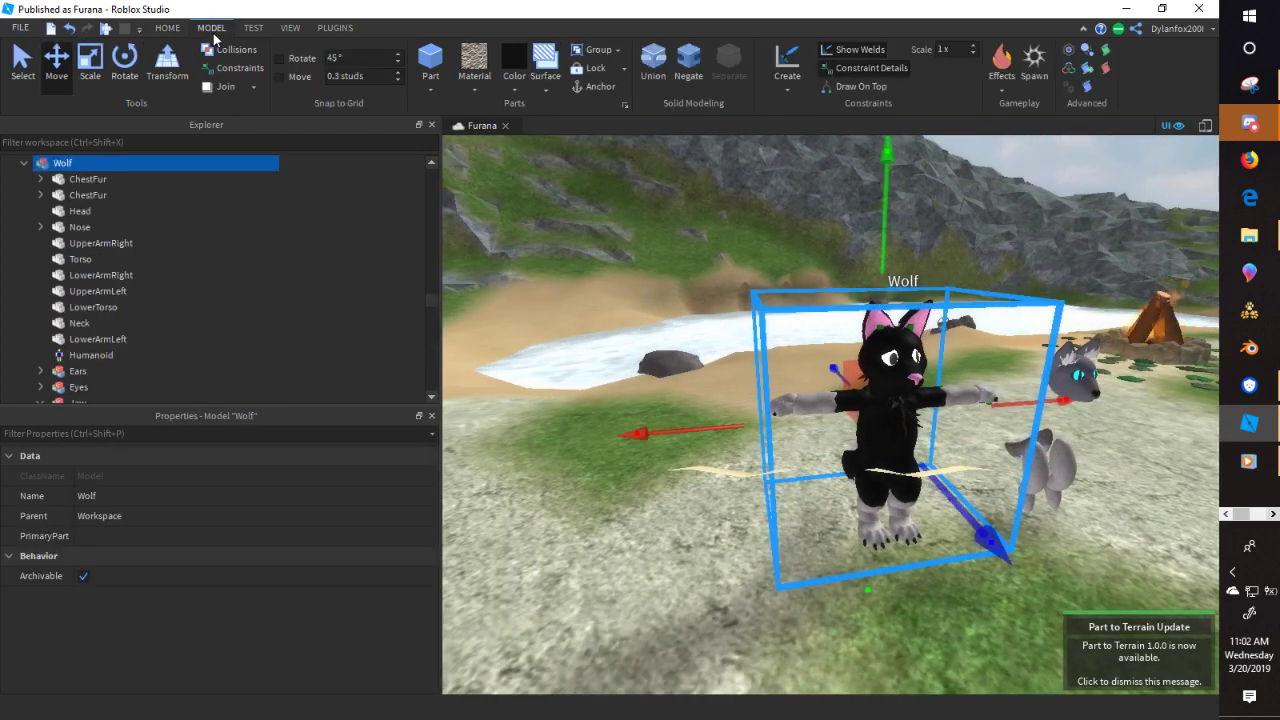
click(167, 28)
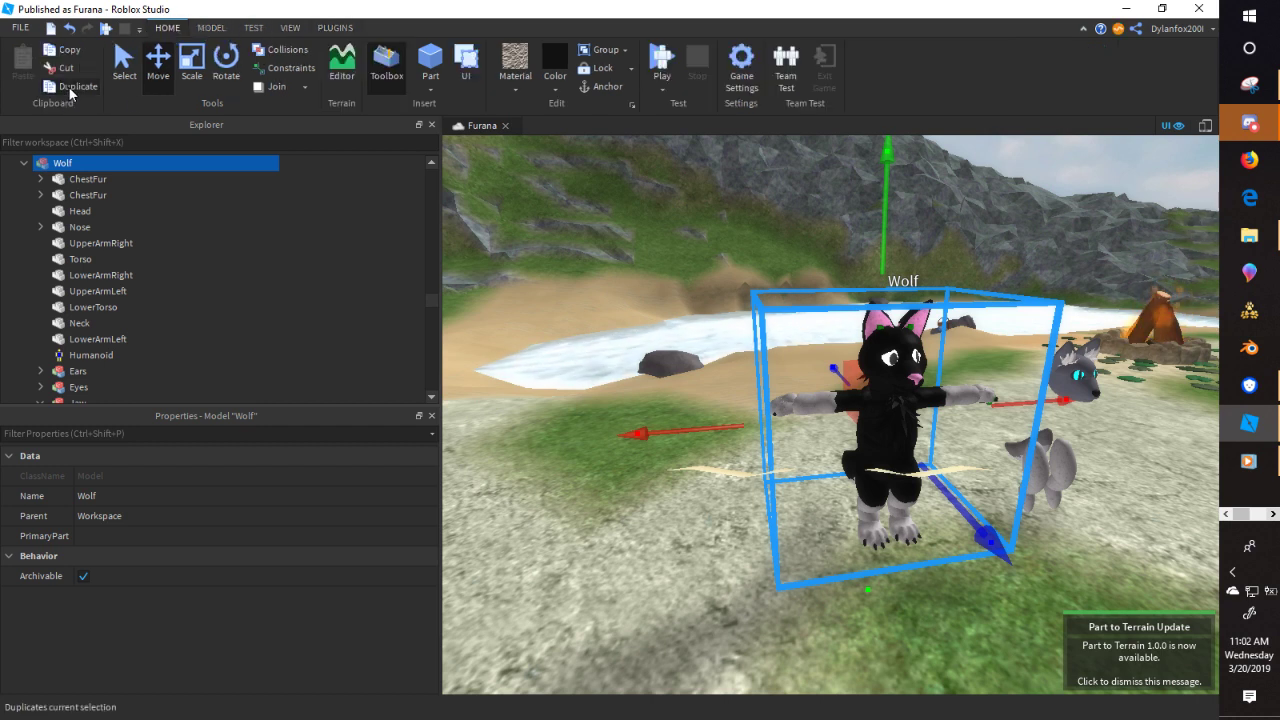
click(70, 88)
drag(1050, 398, 805, 462)
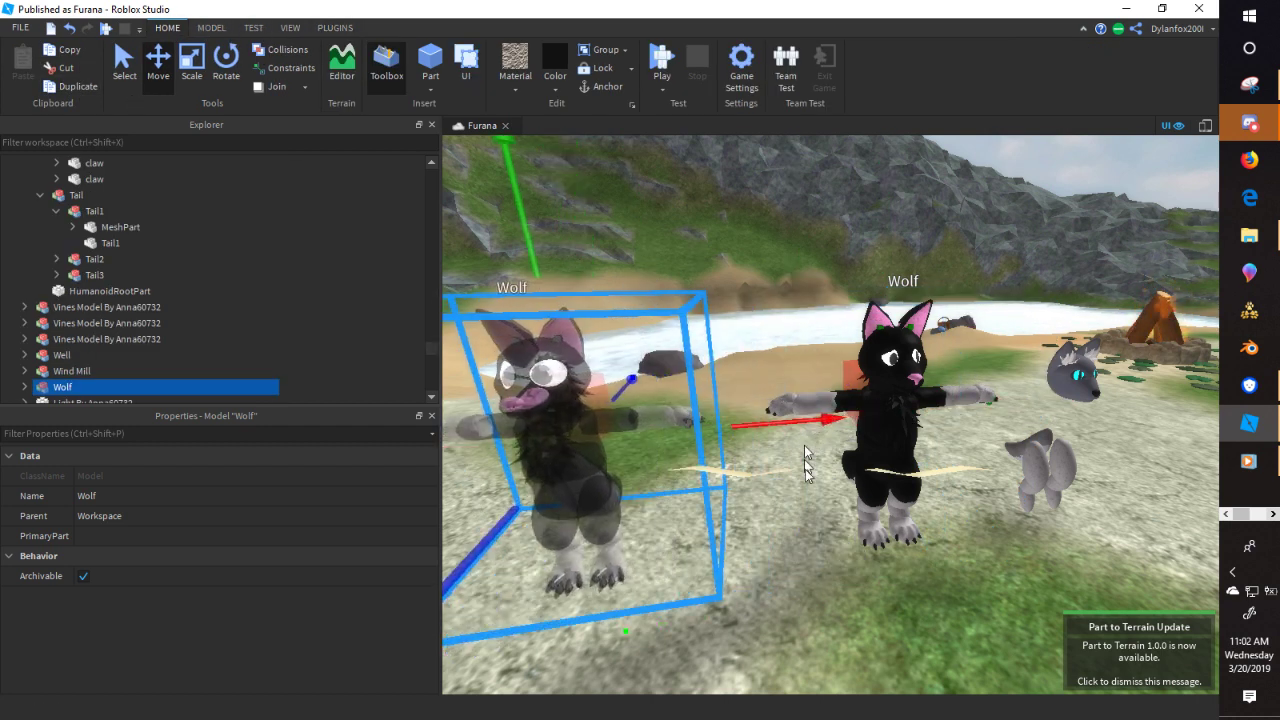
- Load the original Wolf into the Custom Character Creator for editing and bind the HumanoidRootPart as base part to the Torso
click(832, 573)
click(881, 491)
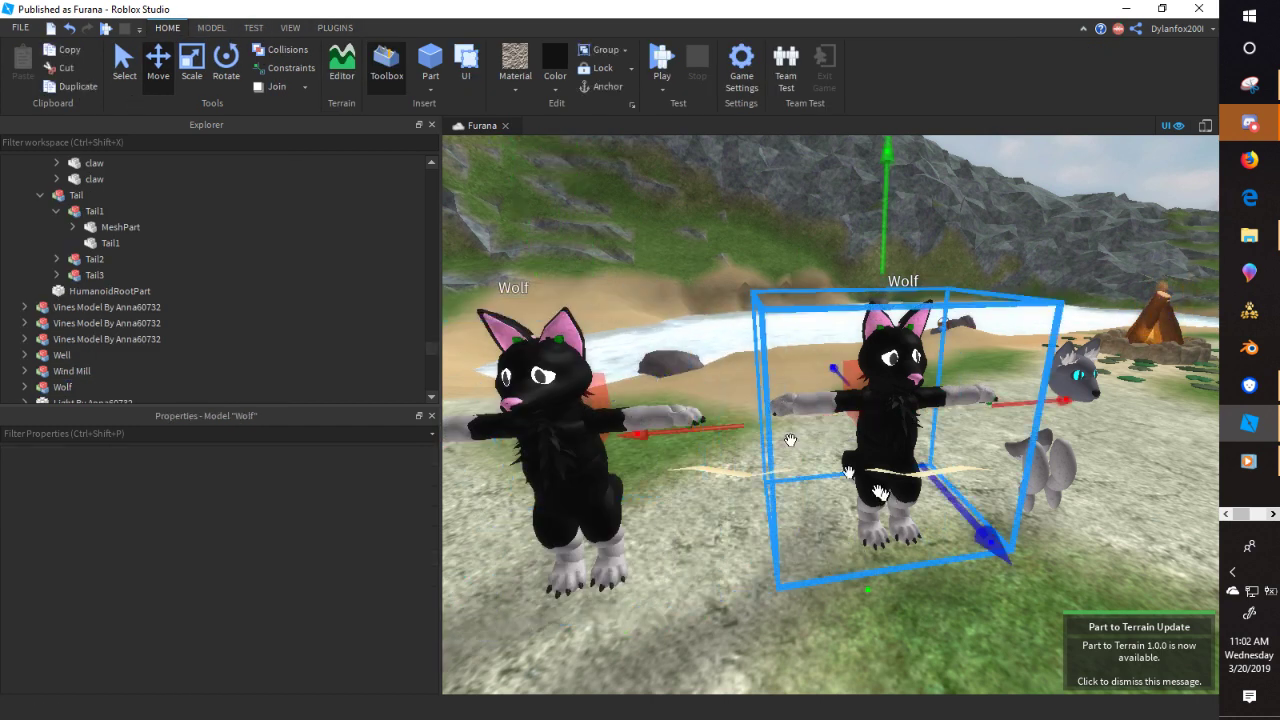
click(334, 28)
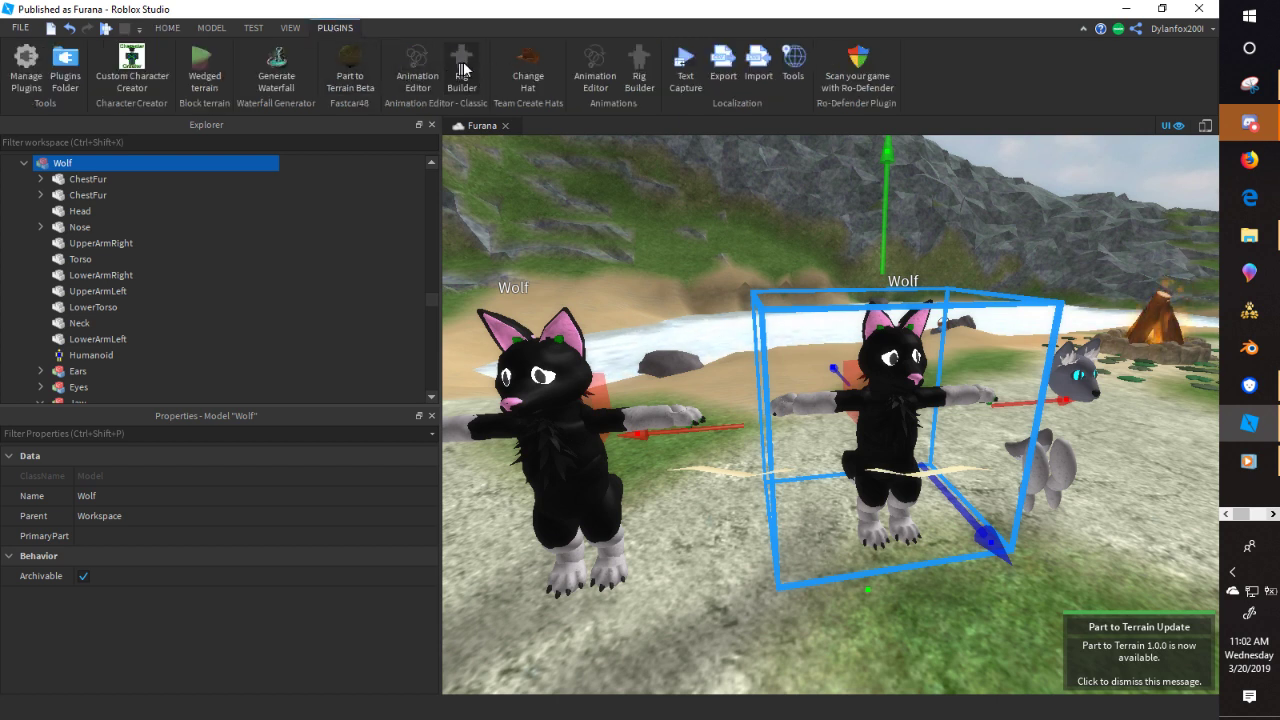
click(132, 70)
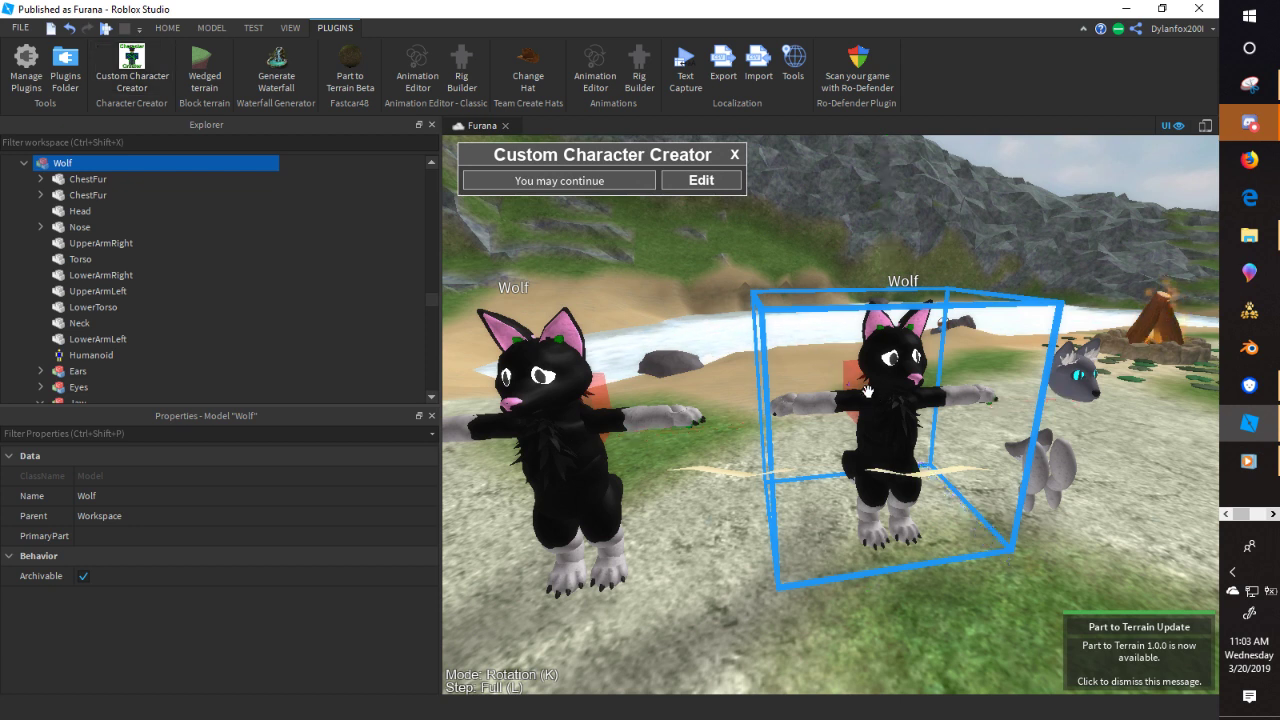
click(677, 183)
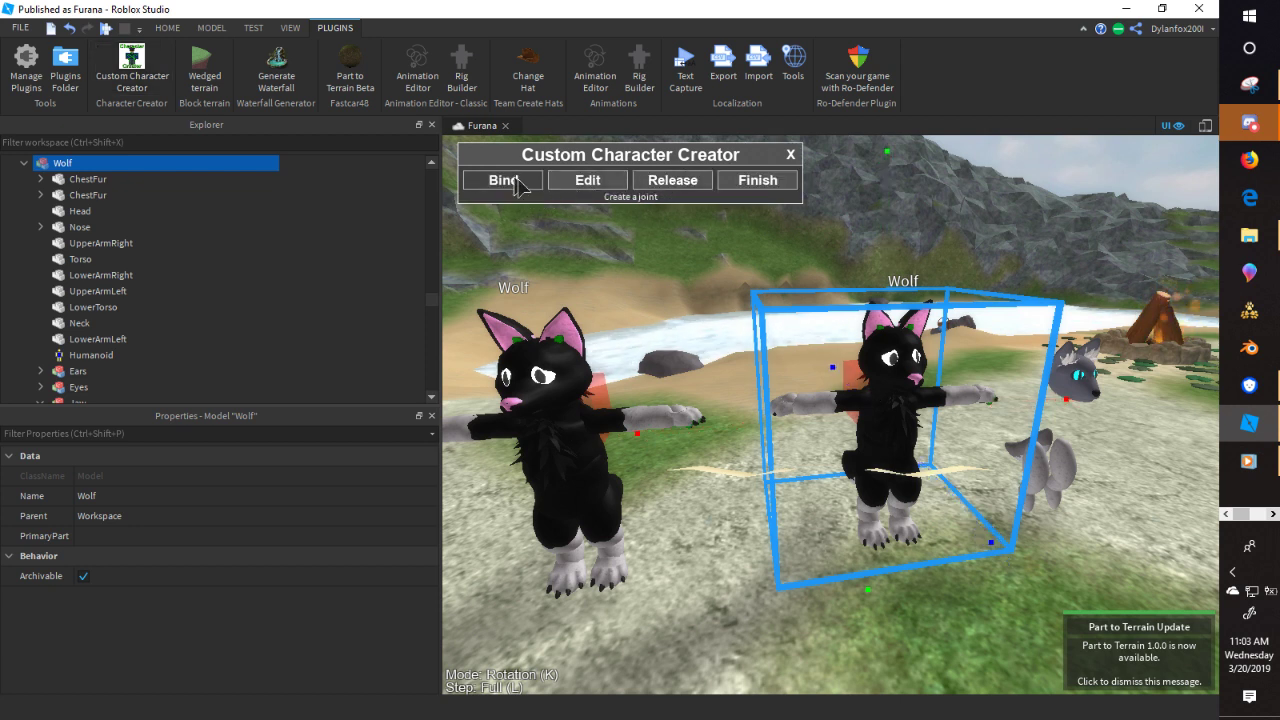
click(505, 181)
scroll(688, 324, up, 10)
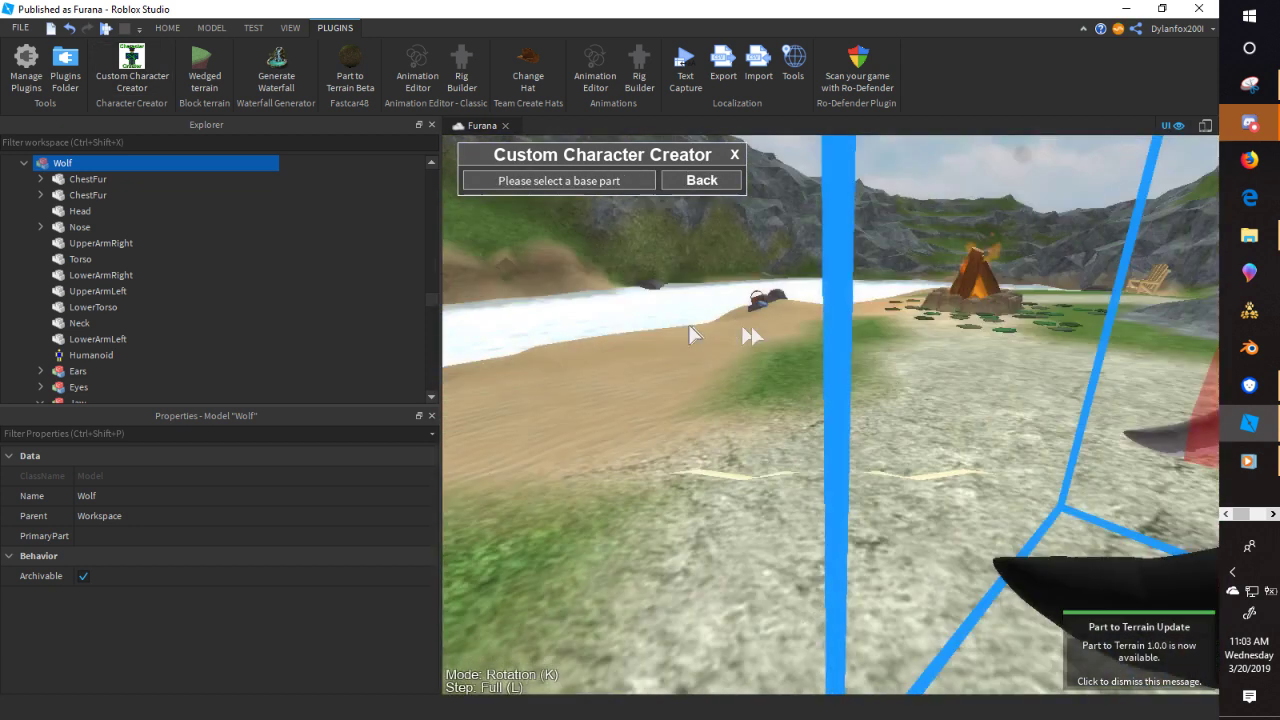
scroll(690, 333, down, 10)
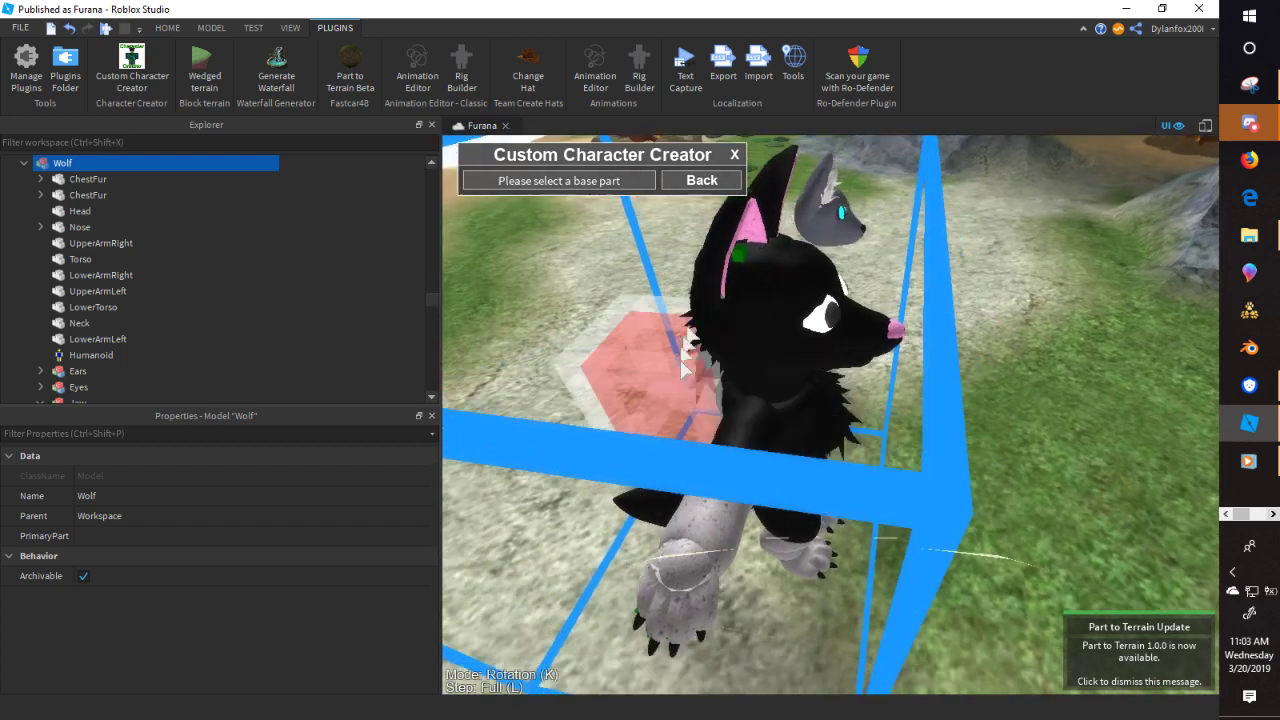
click(650, 407)
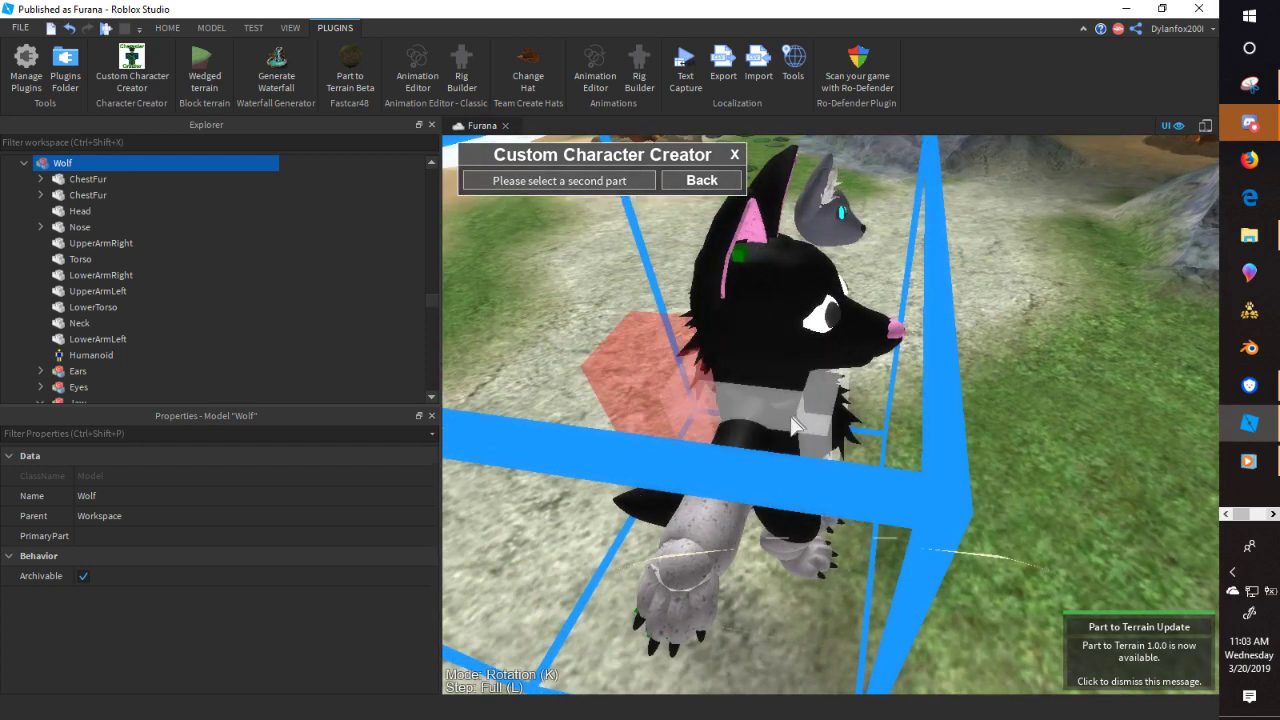
click(793, 424)
- Bind the Torso to the Neck, and the Neck to the Head
click(516, 188)
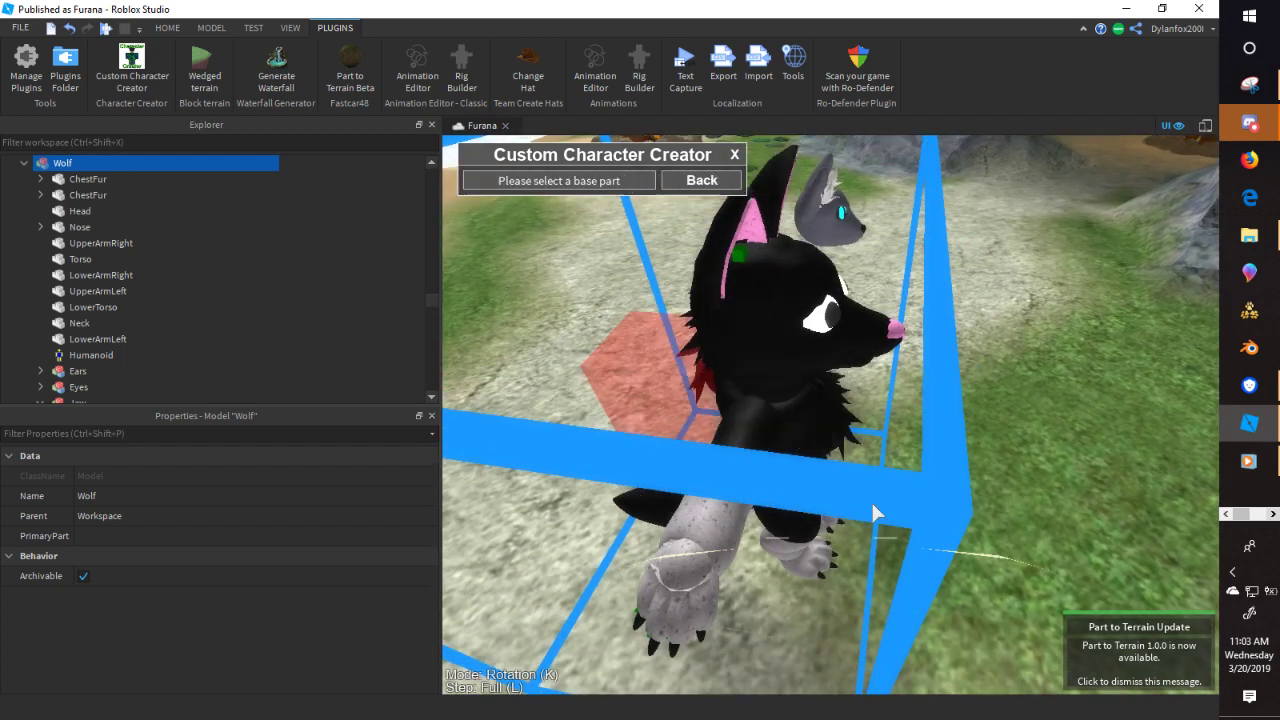
click(777, 392)
click(774, 387)
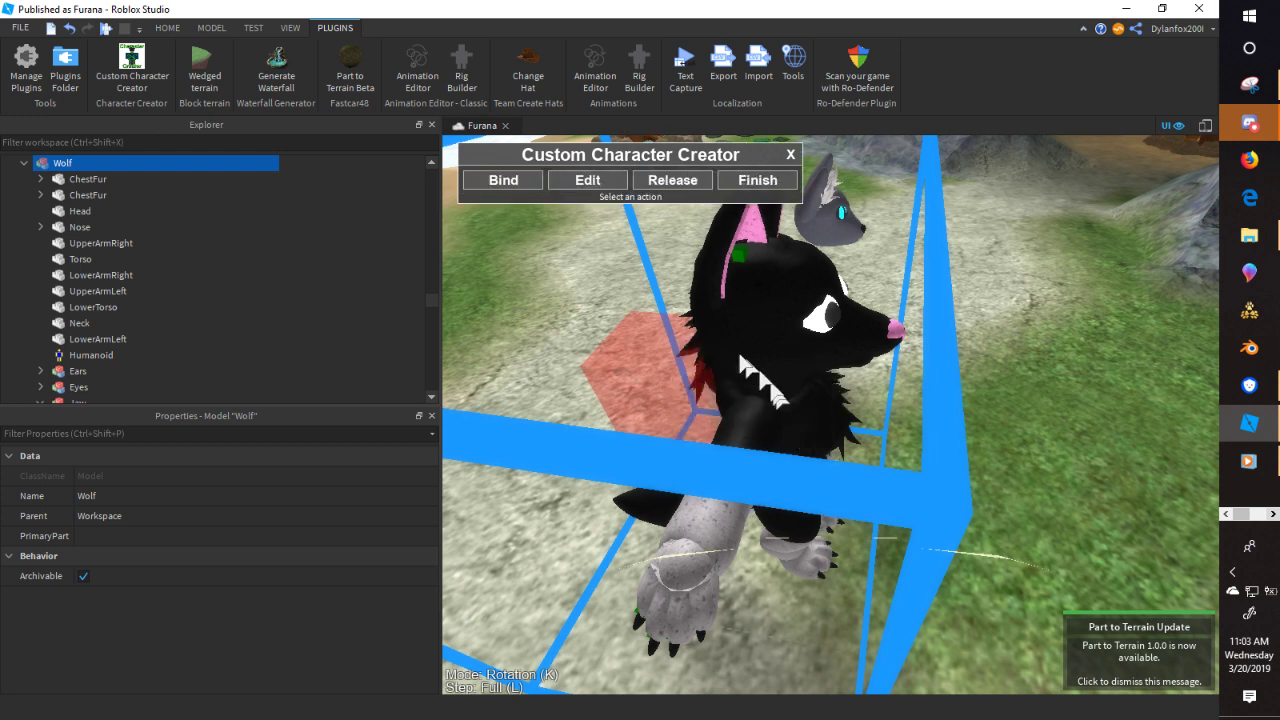
click(503, 180)
click(773, 382)
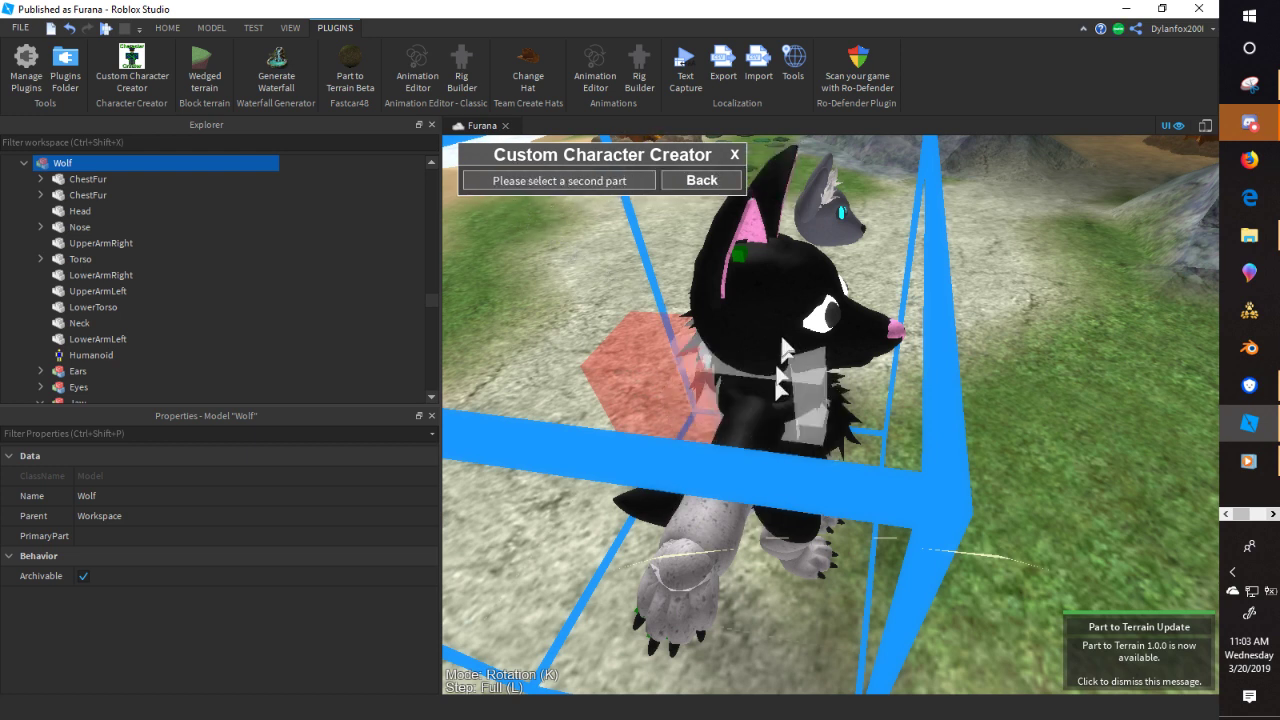
click(771, 328)
- Bind the Head as base part to each of the wolf's two ears
click(518, 185)
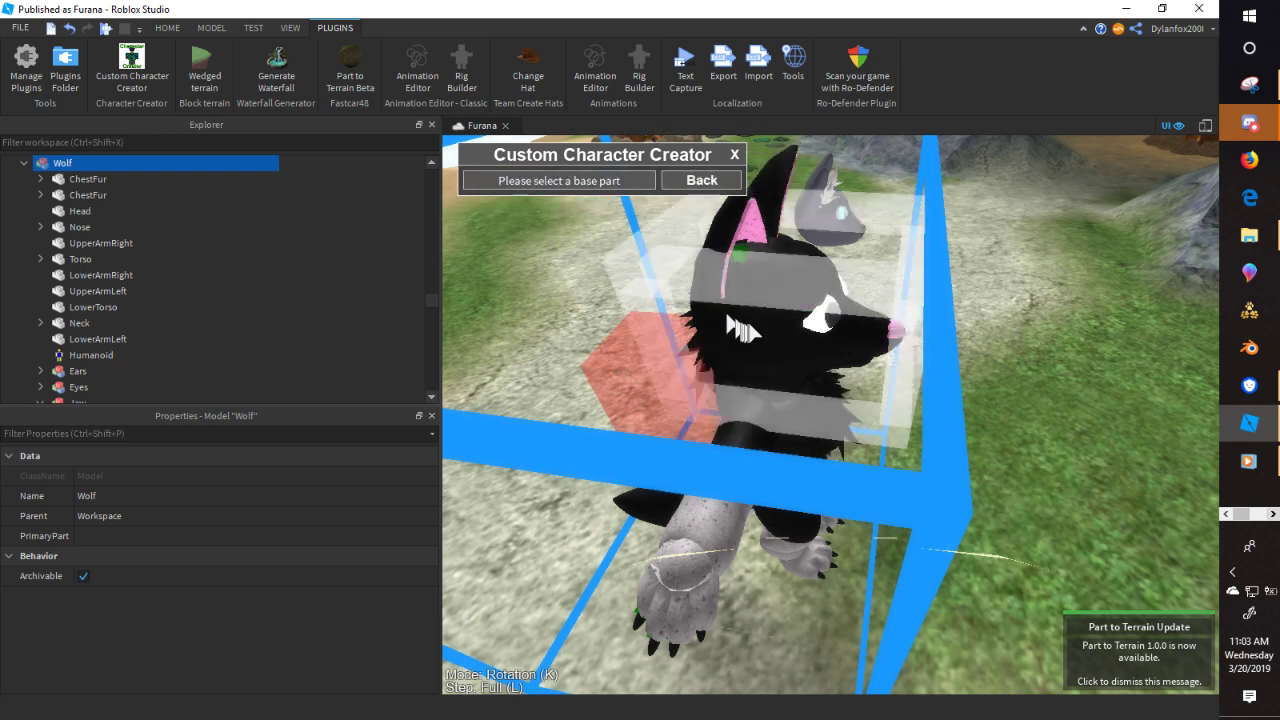
click(748, 316)
click(715, 262)
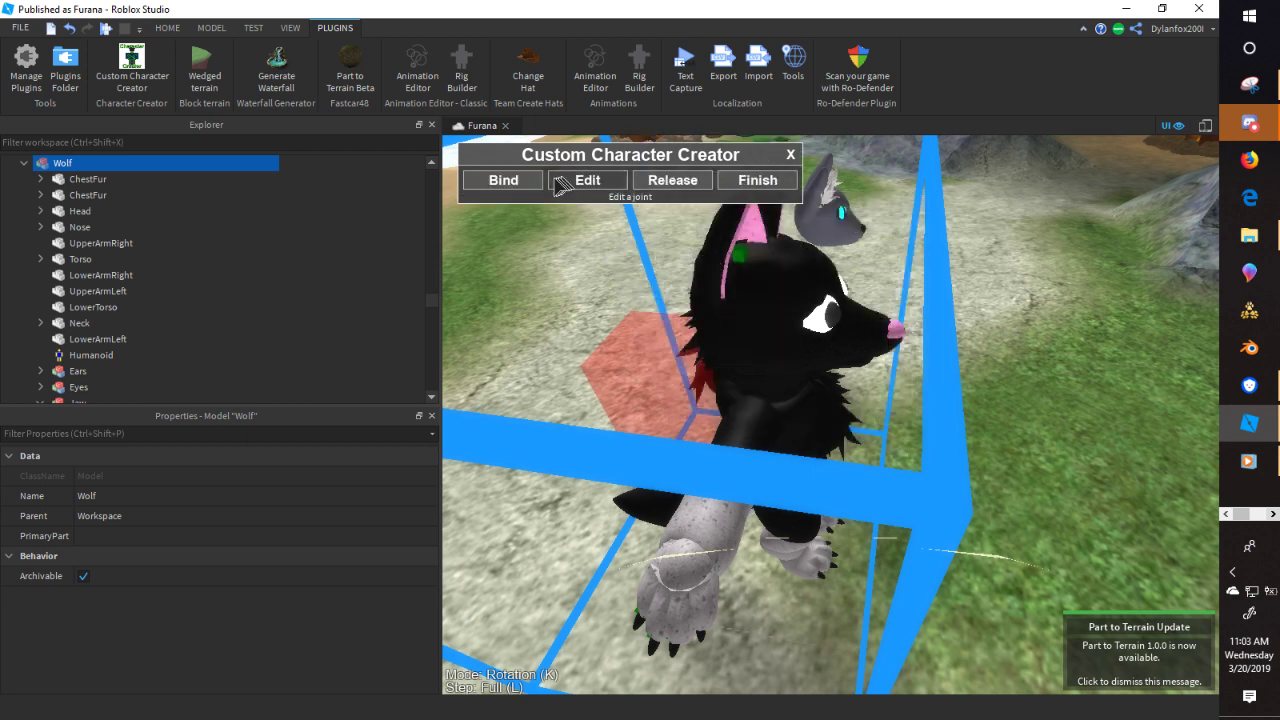
click(527, 185)
click(757, 320)
right_drag(757, 320, 843, 281)
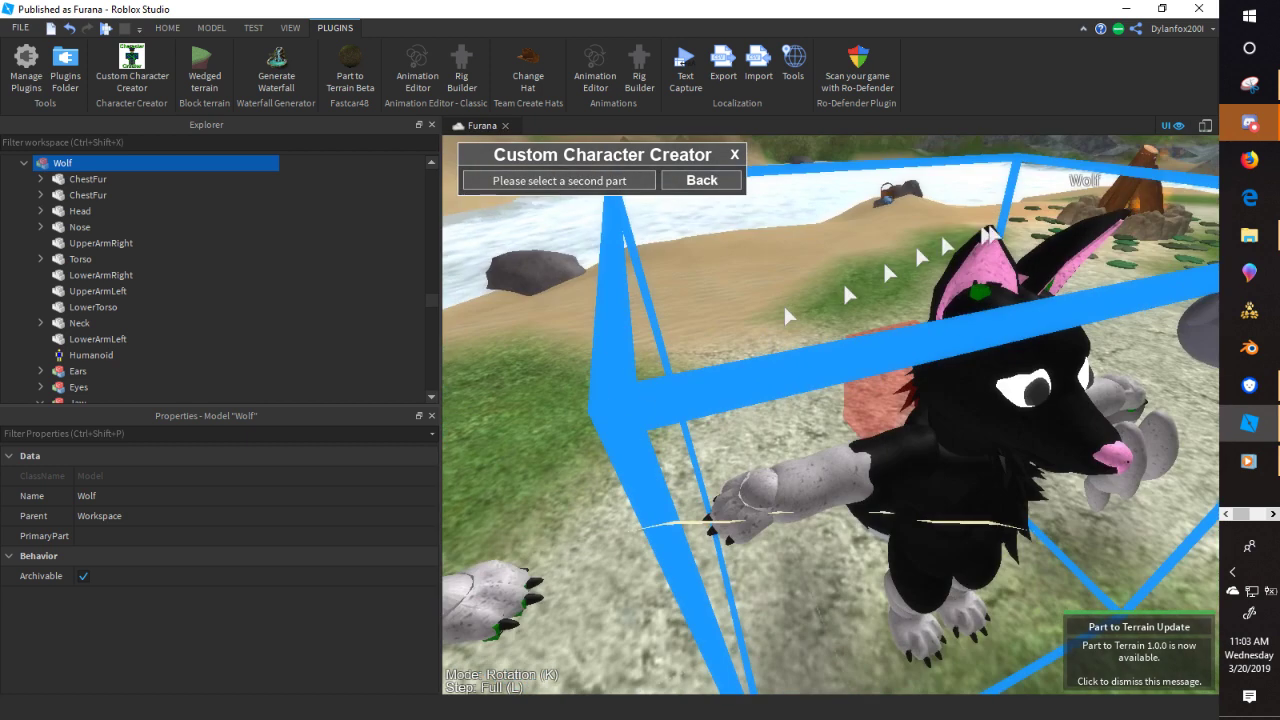
click(1068, 247)
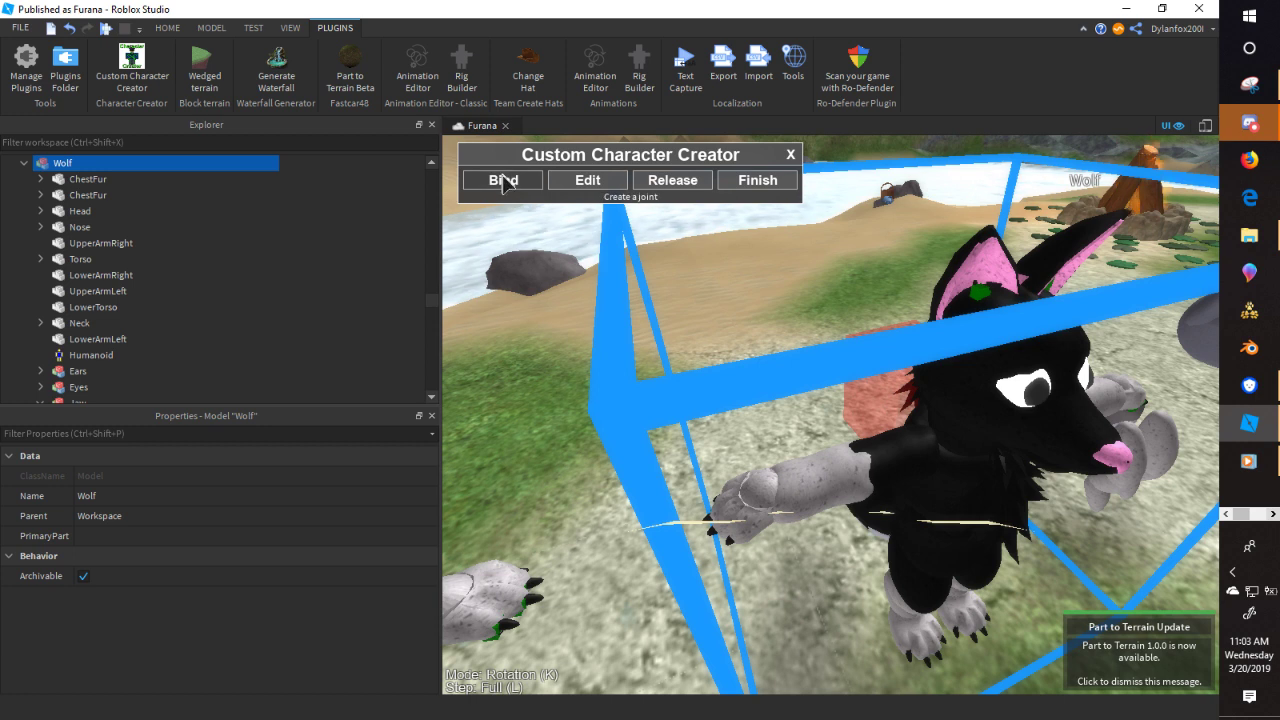
- Bind the Head as base part to the jaw beneath the muzzle
click(505, 178)
click(1050, 474)
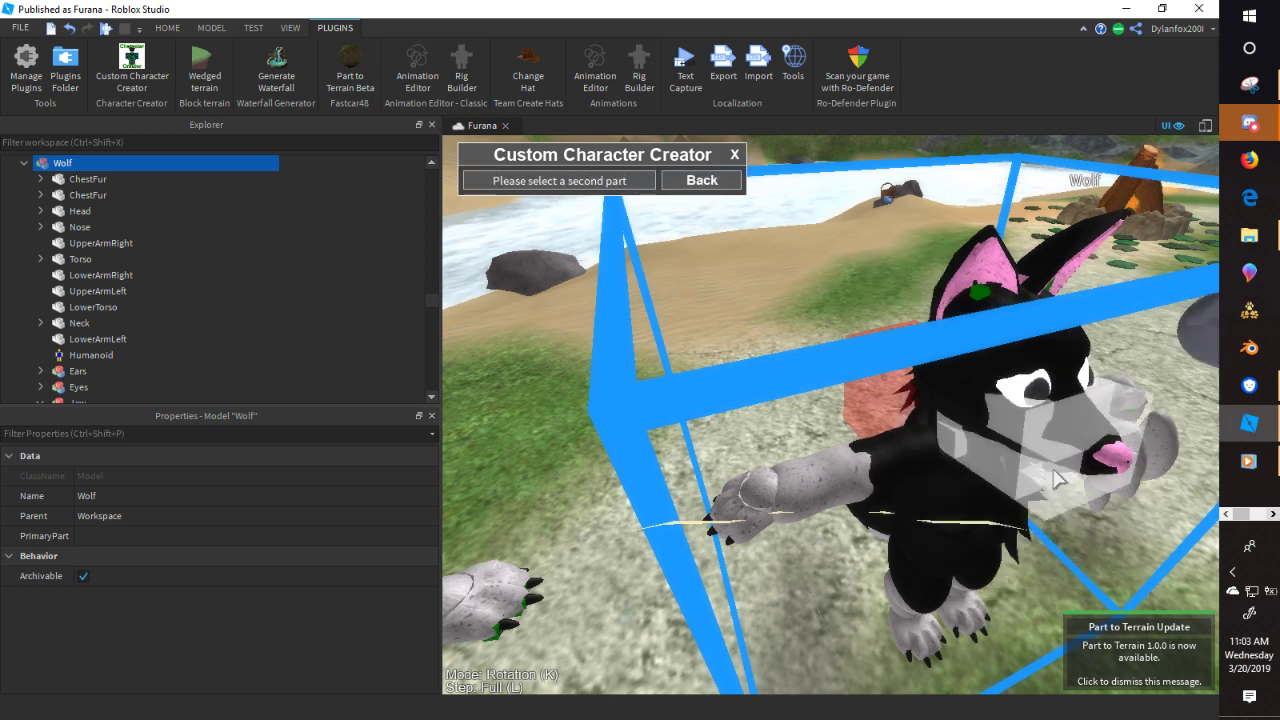
click(1058, 478)
- Bind the Torso as base part to the LowerTorso
right_drag(1040, 482, 856, 454)
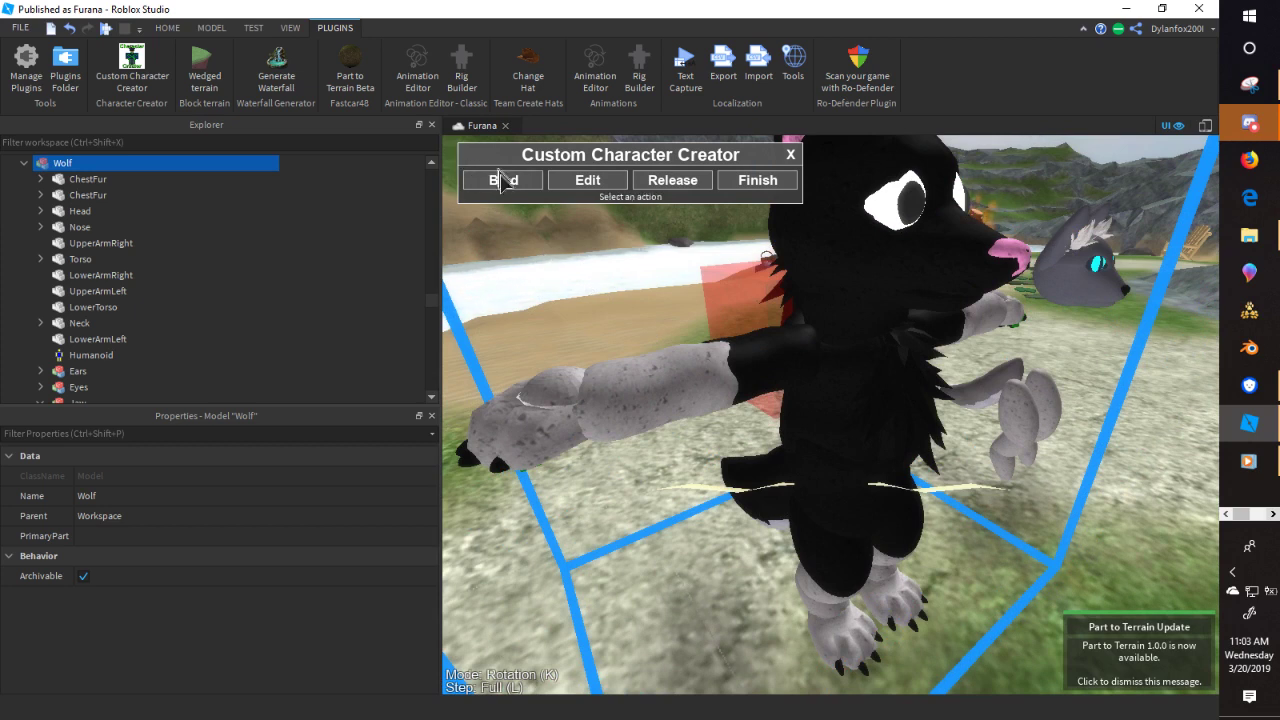
click(507, 184)
click(820, 413)
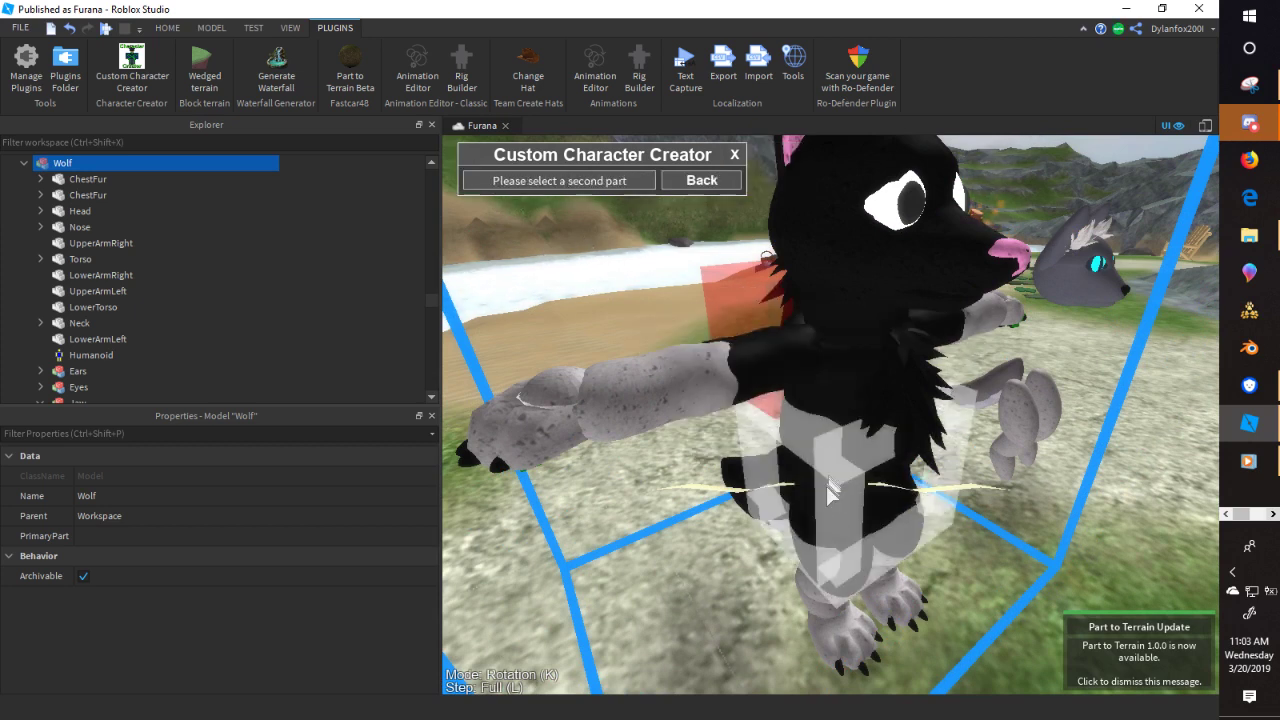
click(822, 490)
- Bind the LowerTorso to the wolf's right upper leg, and that upper leg to the lower leg
click(505, 180)
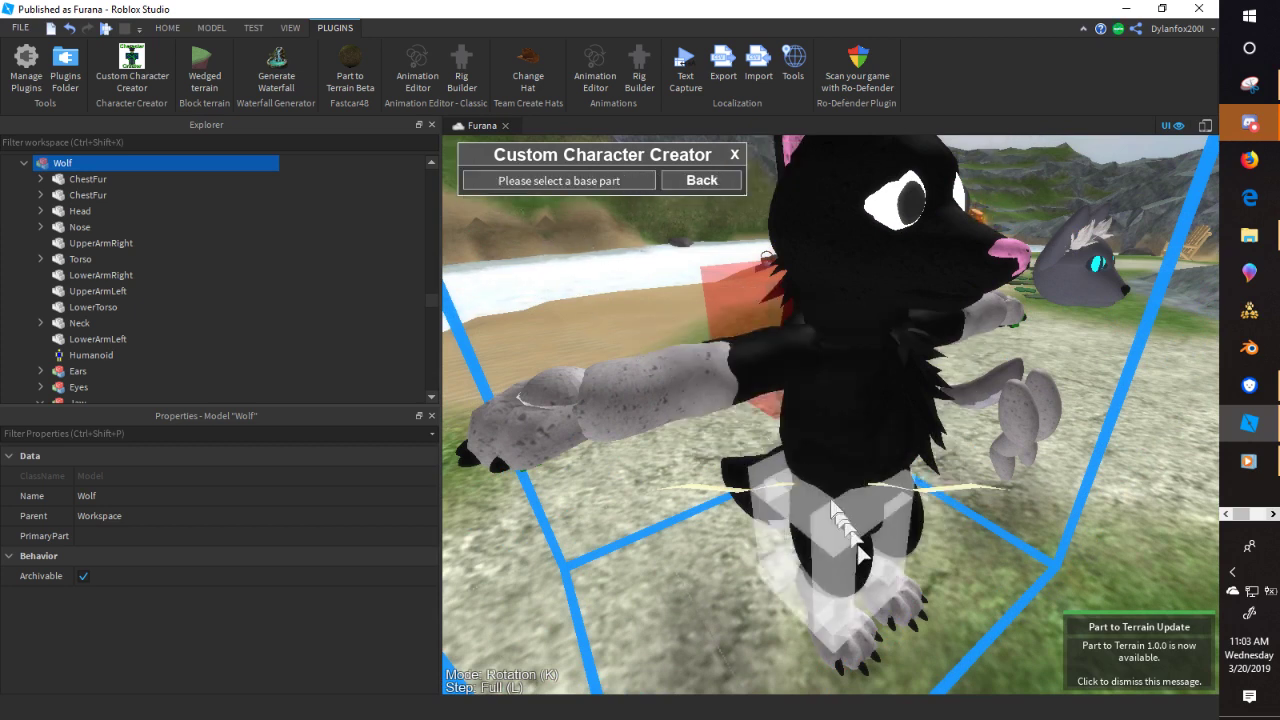
click(834, 568)
click(832, 553)
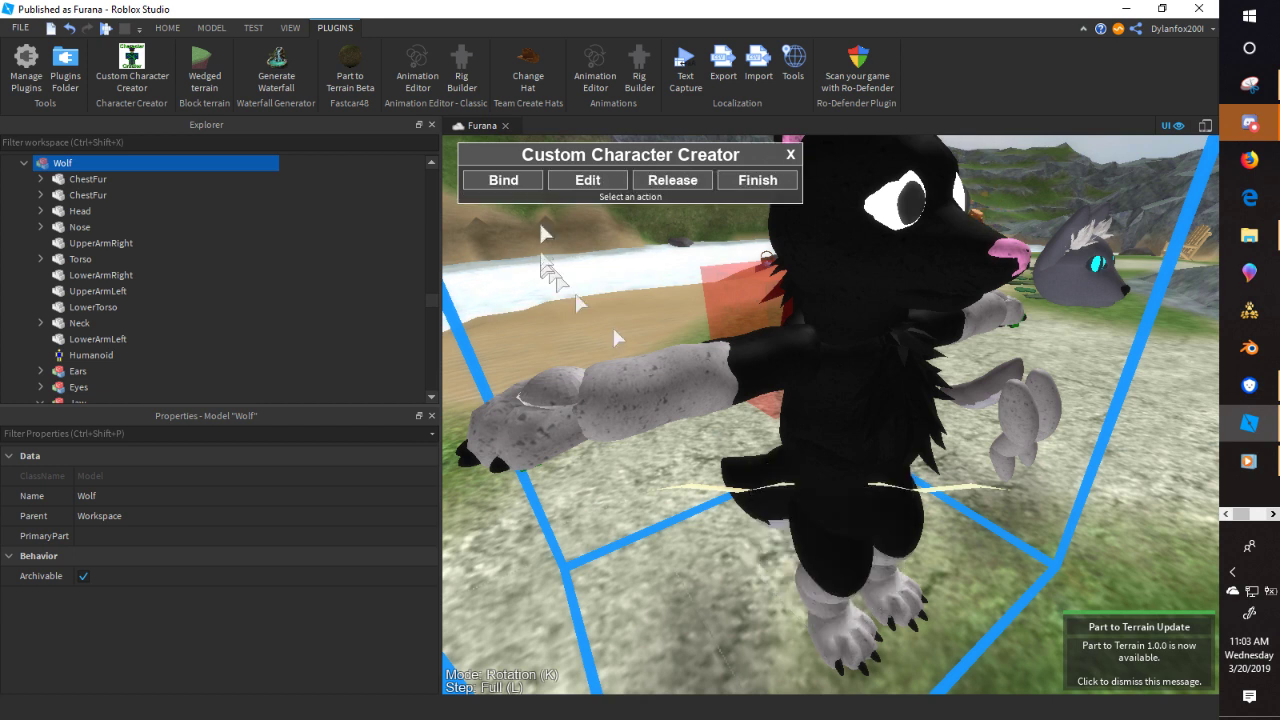
click(512, 180)
click(838, 572)
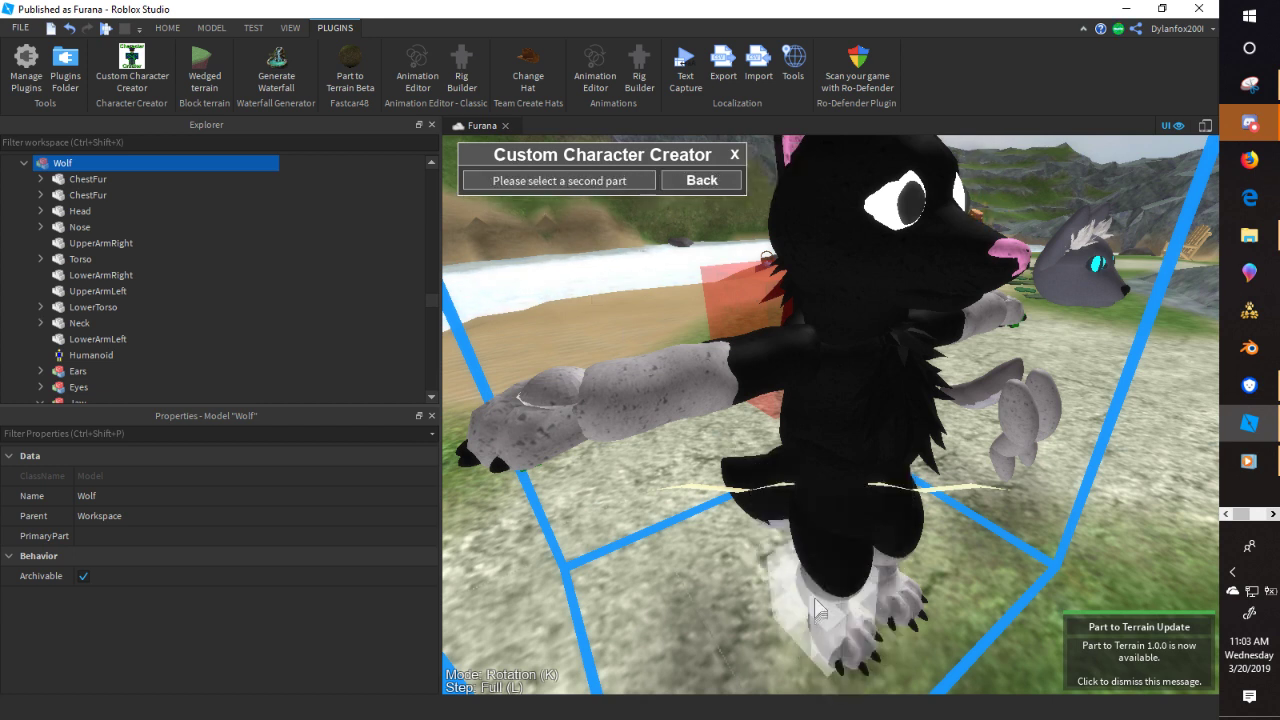
click(818, 594)
- Continue the joint chain down the right leg, binding the lower leg to the ankle section and that section to the foot
scroll(848, 603, down, 5)
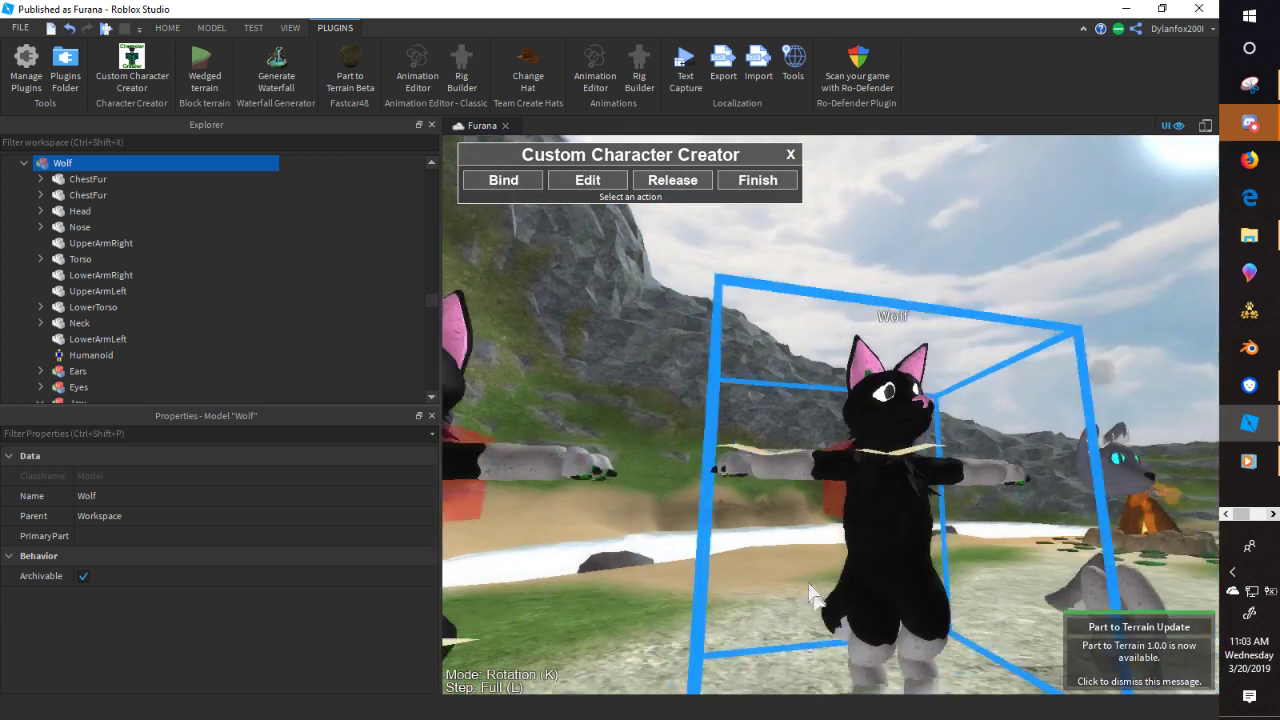
scroll(812, 595, up, 6)
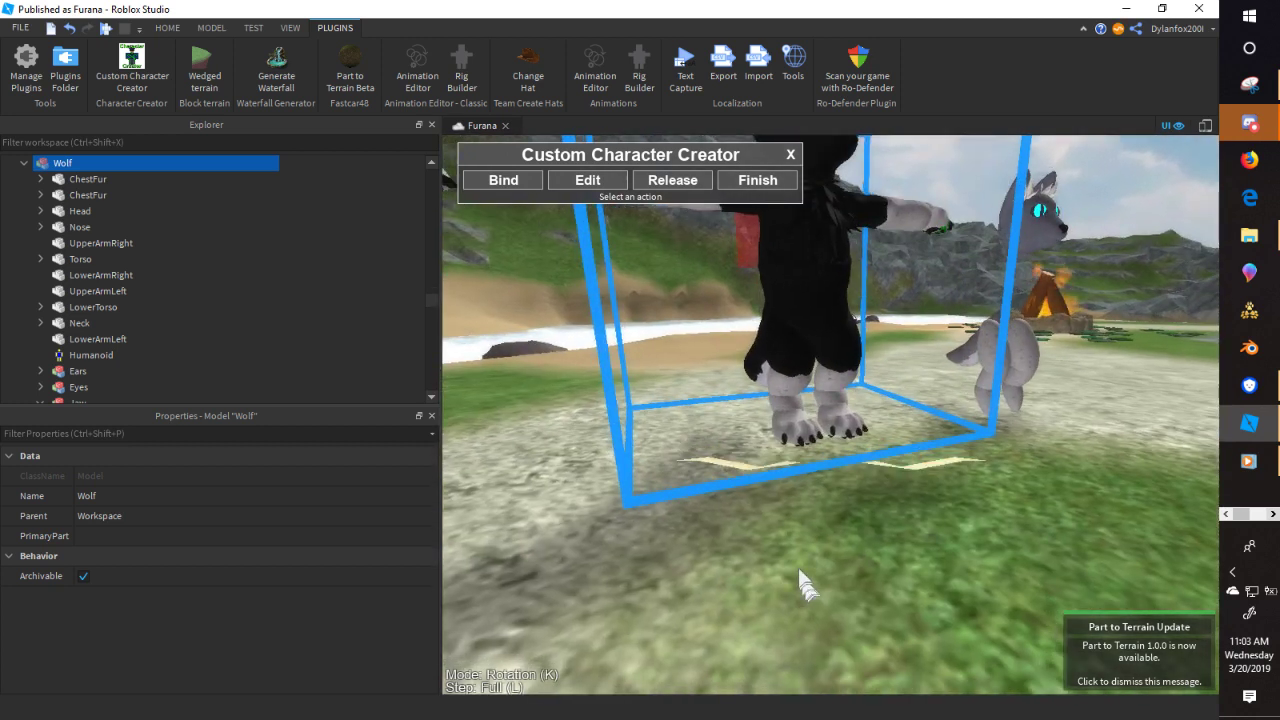
scroll(805, 585, up, 4)
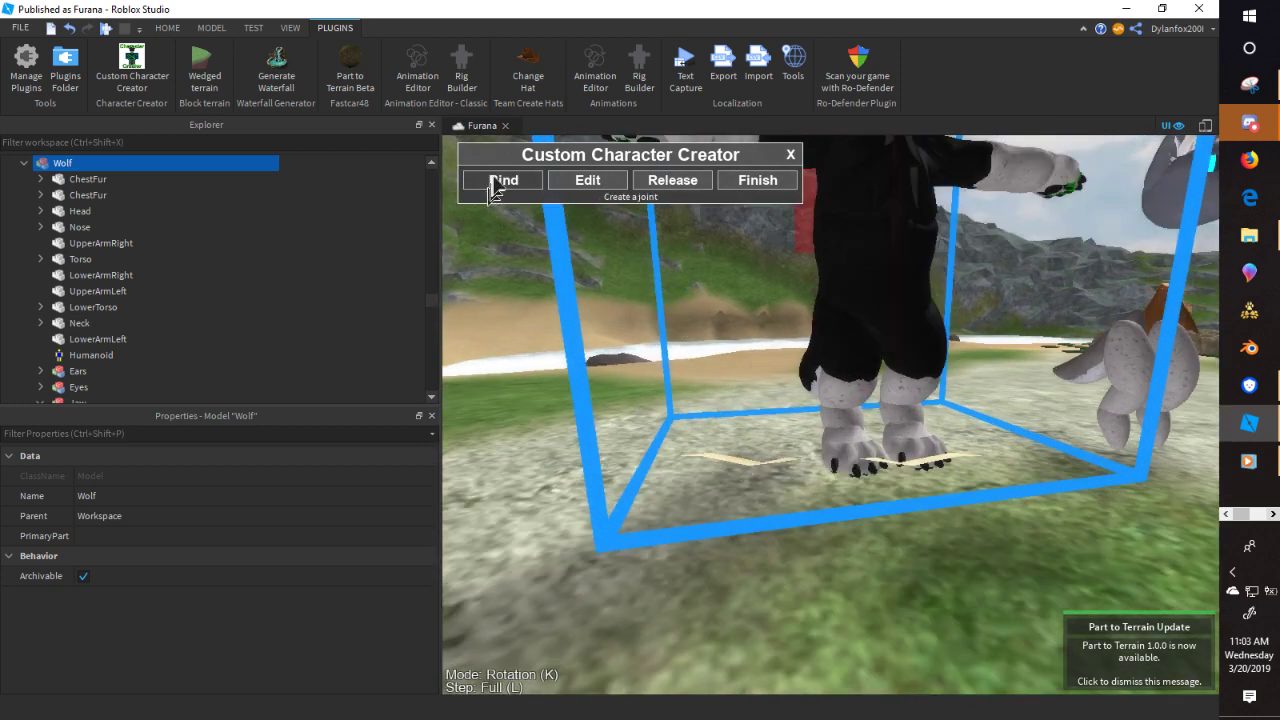
click(495, 183)
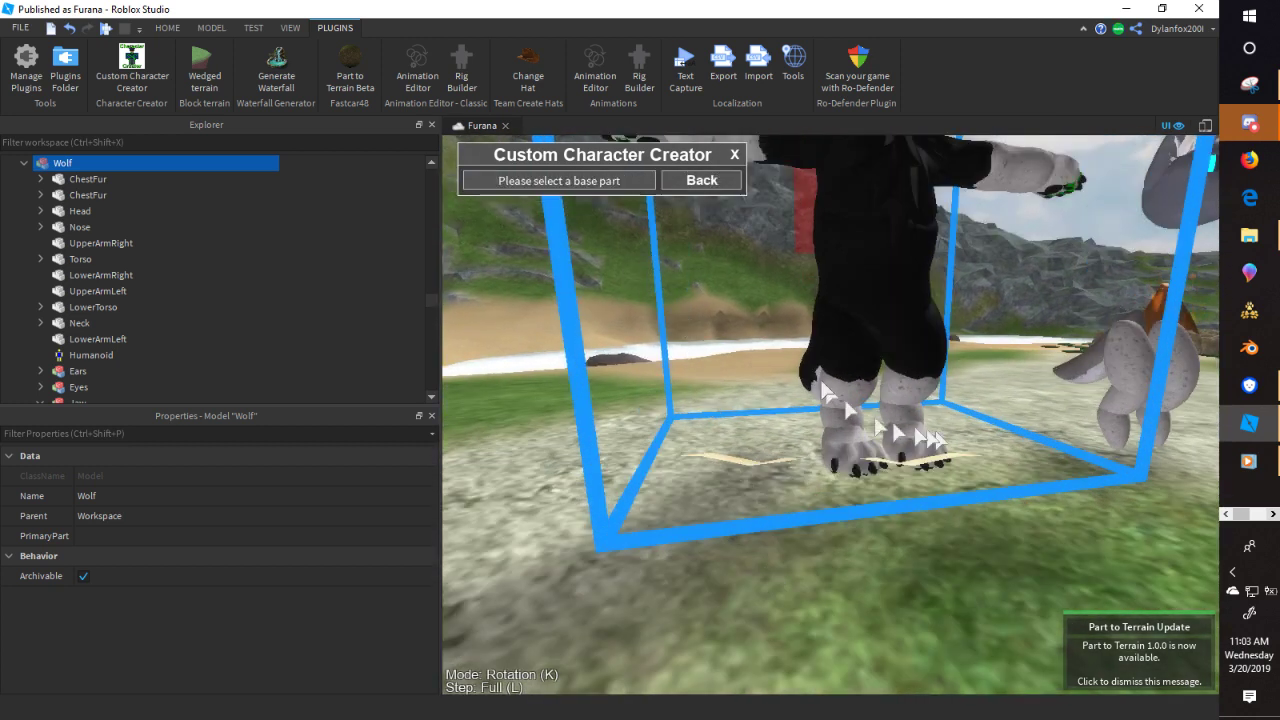
click(841, 415)
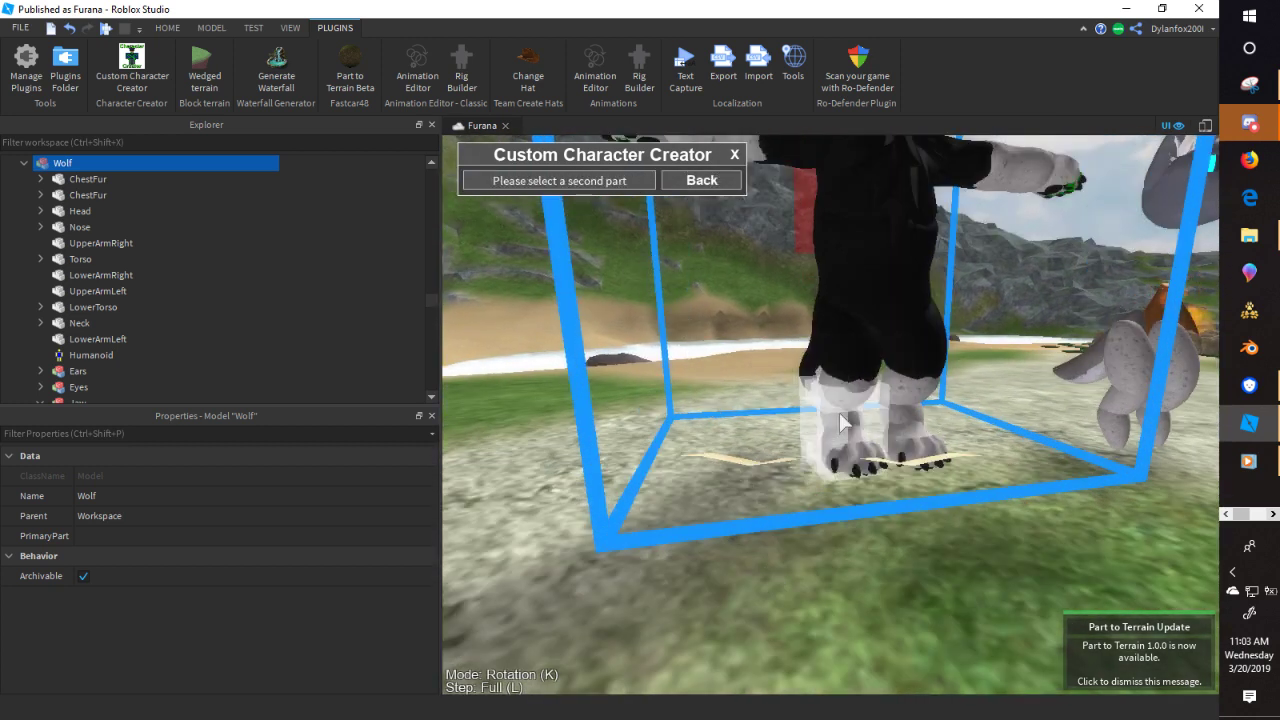
click(841, 420)
click(505, 183)
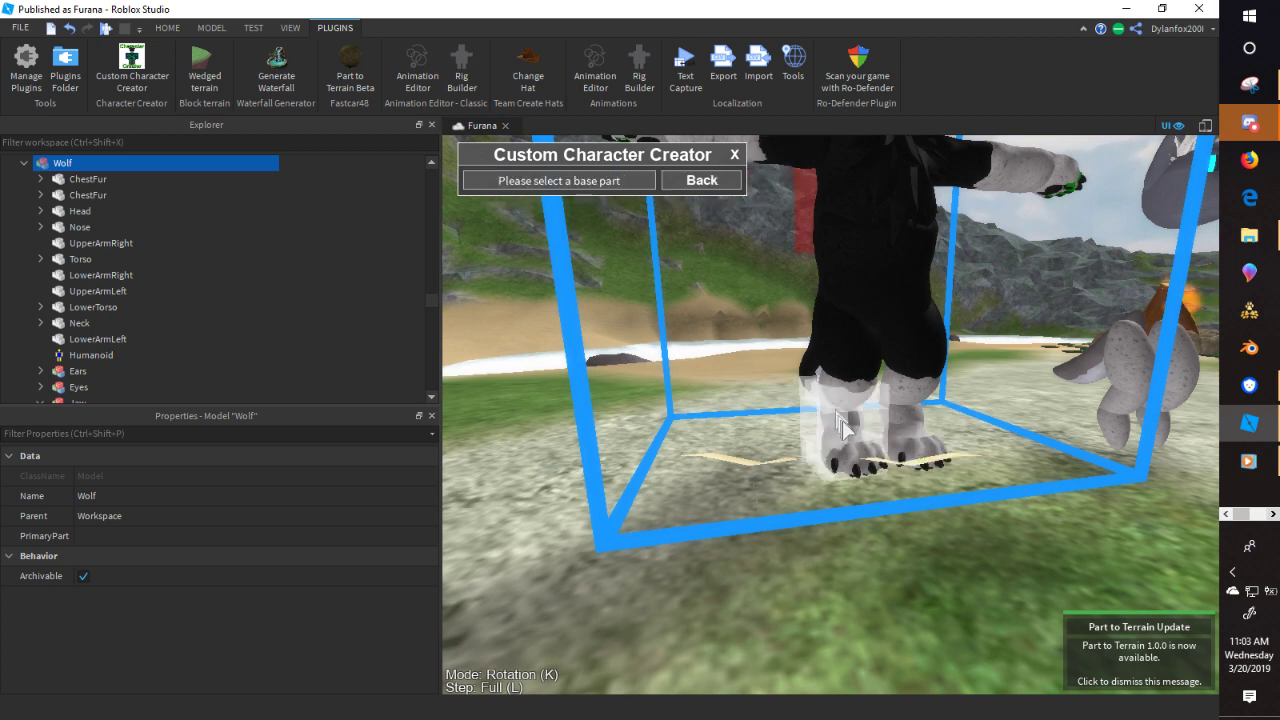
click(846, 428)
click(854, 438)
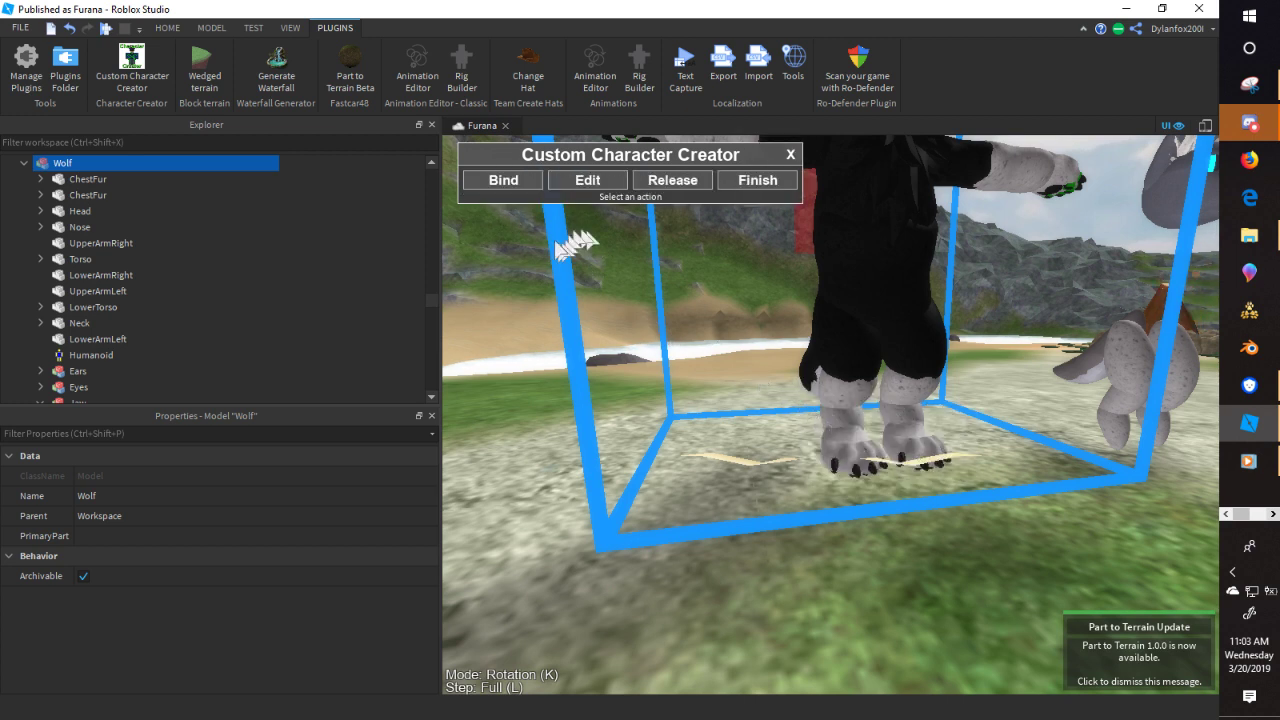
- Bind the LowerTorso as base part to the wolf's left upper leg
click(528, 188)
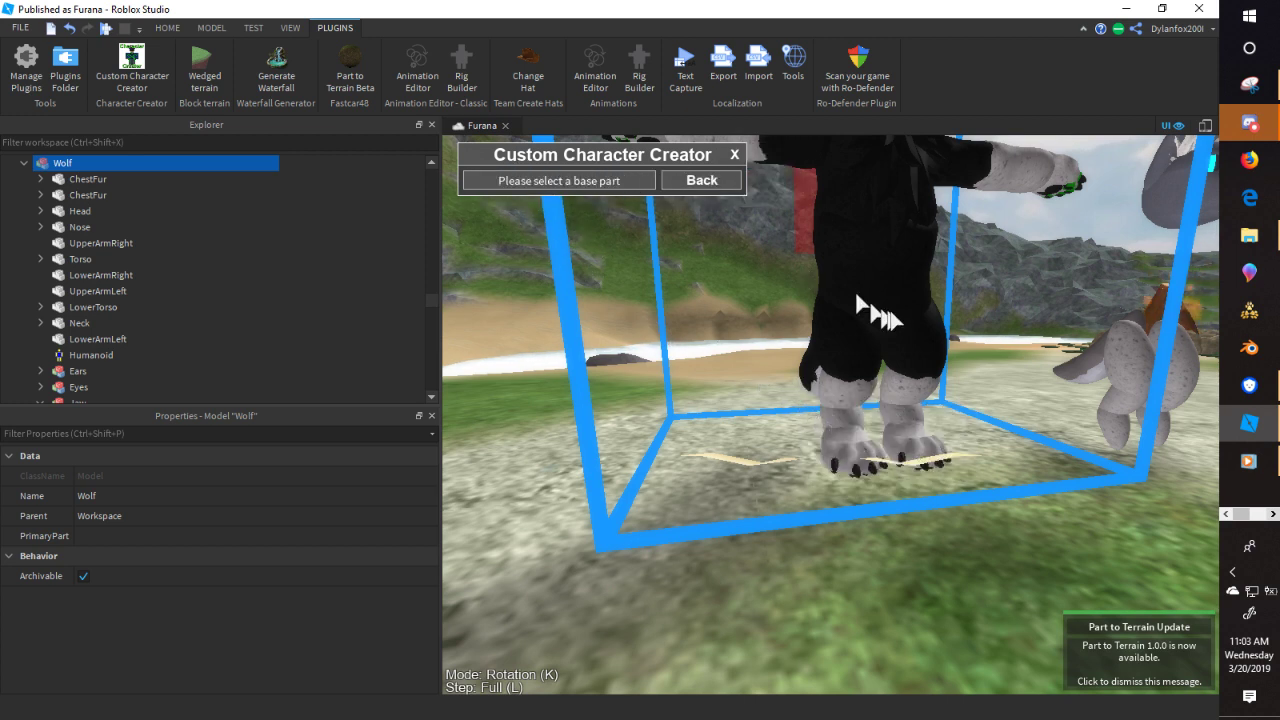
click(905, 328)
click(915, 348)
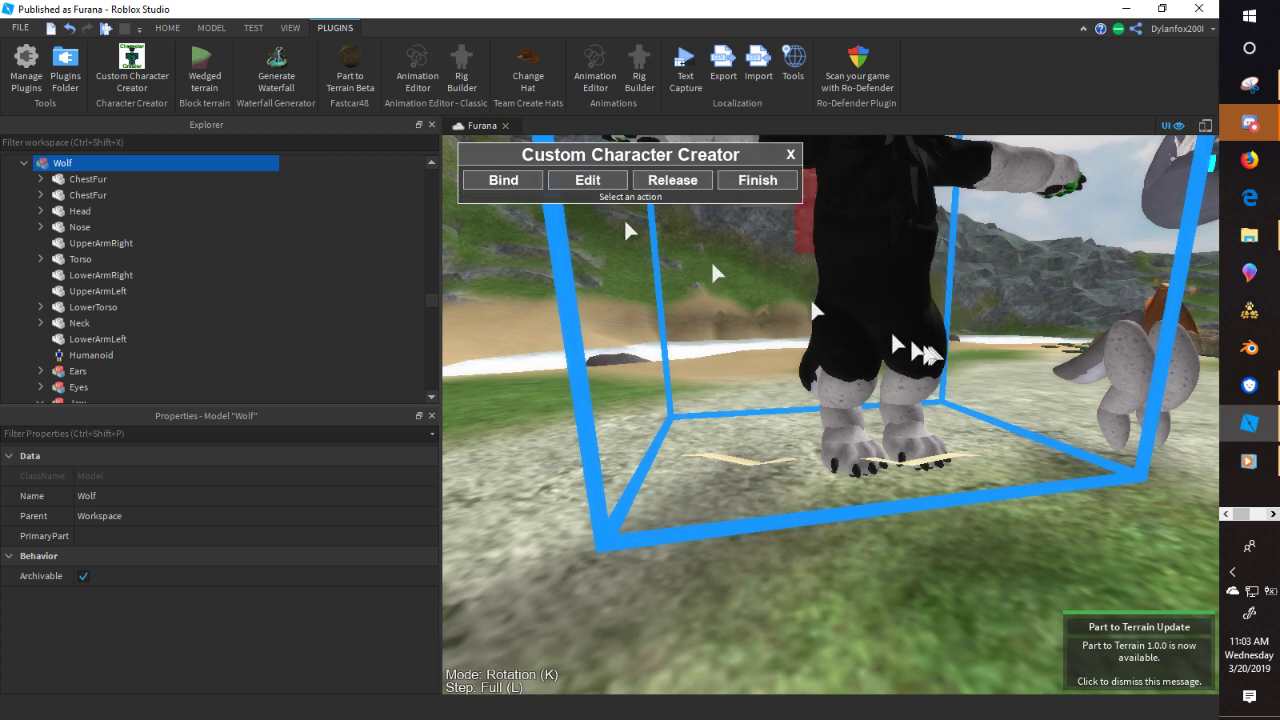
- Bind the wolf's left upper leg to the lower leg, and that lower leg to the ankle section
click(524, 182)
click(915, 390)
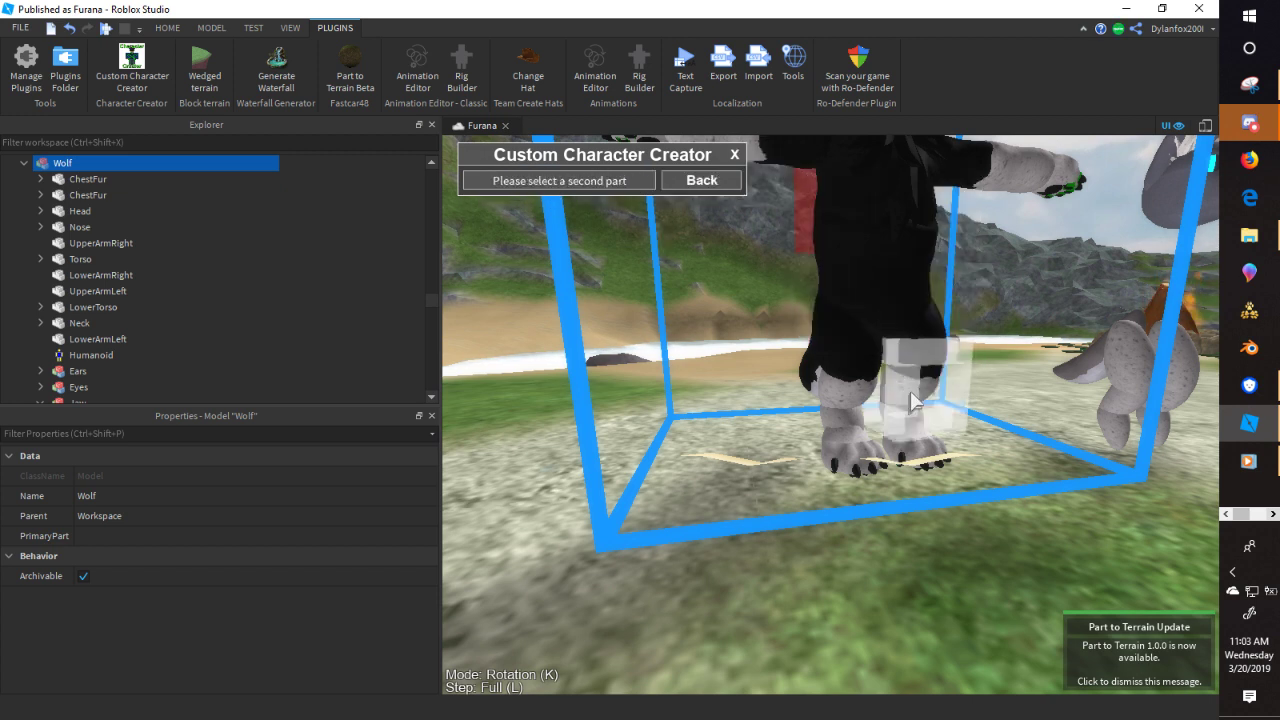
click(912, 398)
click(522, 184)
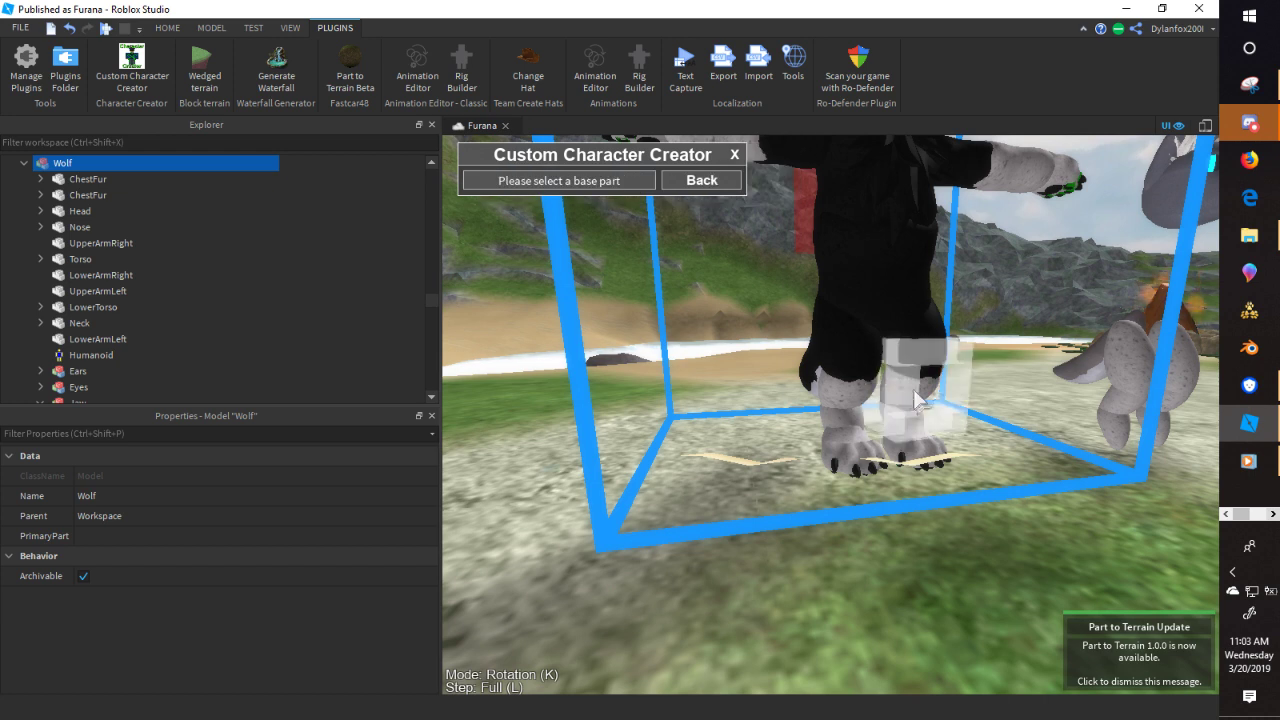
click(912, 408)
click(899, 414)
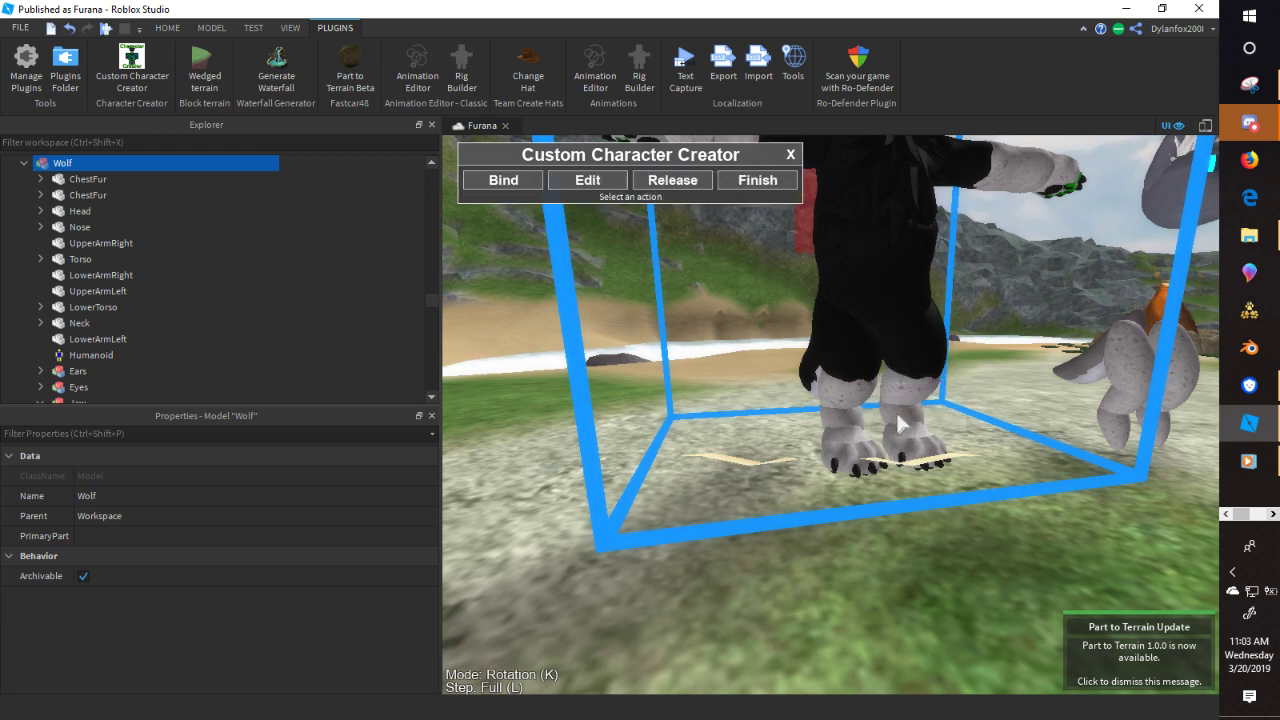
- Bind the left ankle section as base part to the wolf's left foot
click(500, 180)
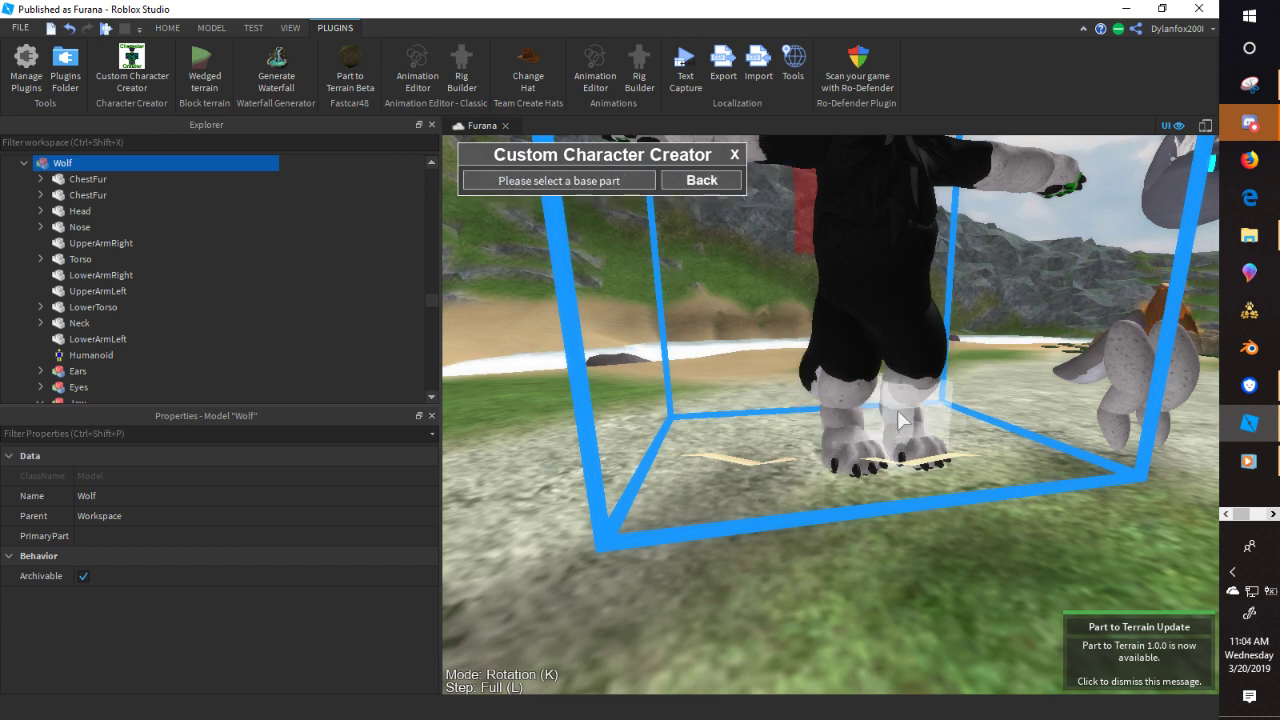
click(897, 411)
click(907, 433)
- Bind the Torso as base part to the UpperArmRight
right_drag(907, 433, 904, 411)
scroll(903, 411, up, 5)
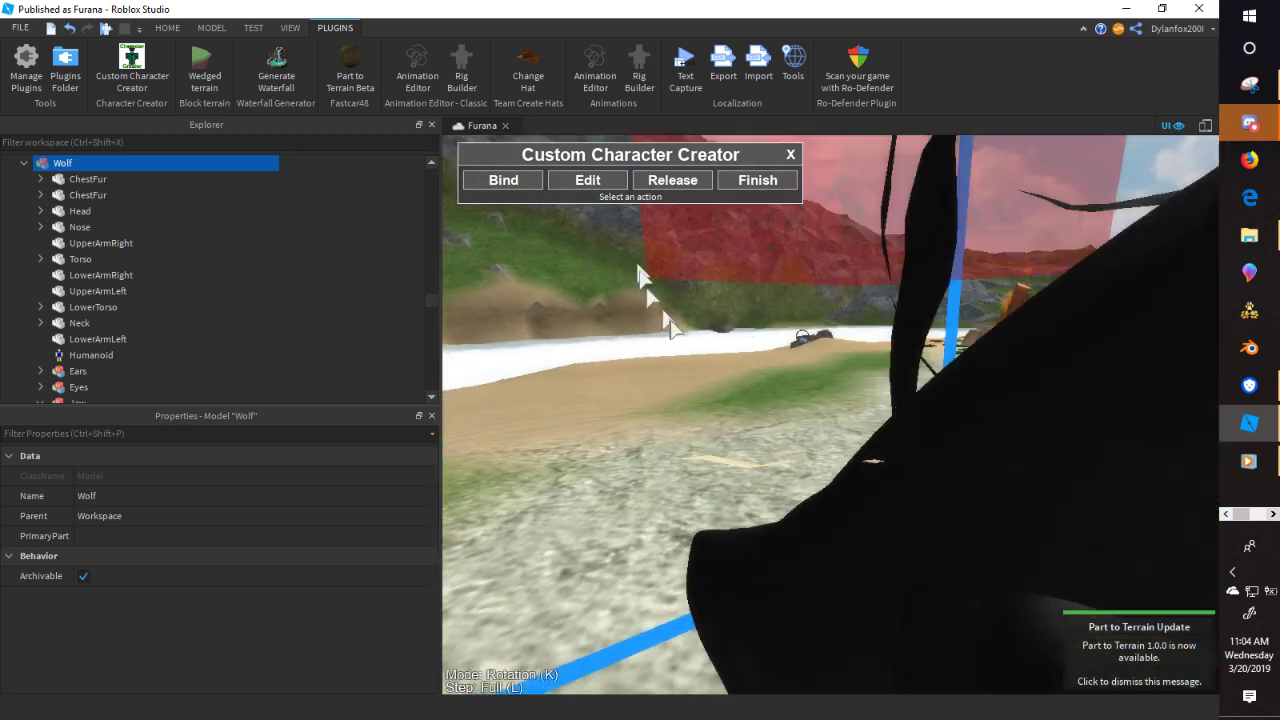
scroll(670, 325, down, 5)
click(517, 183)
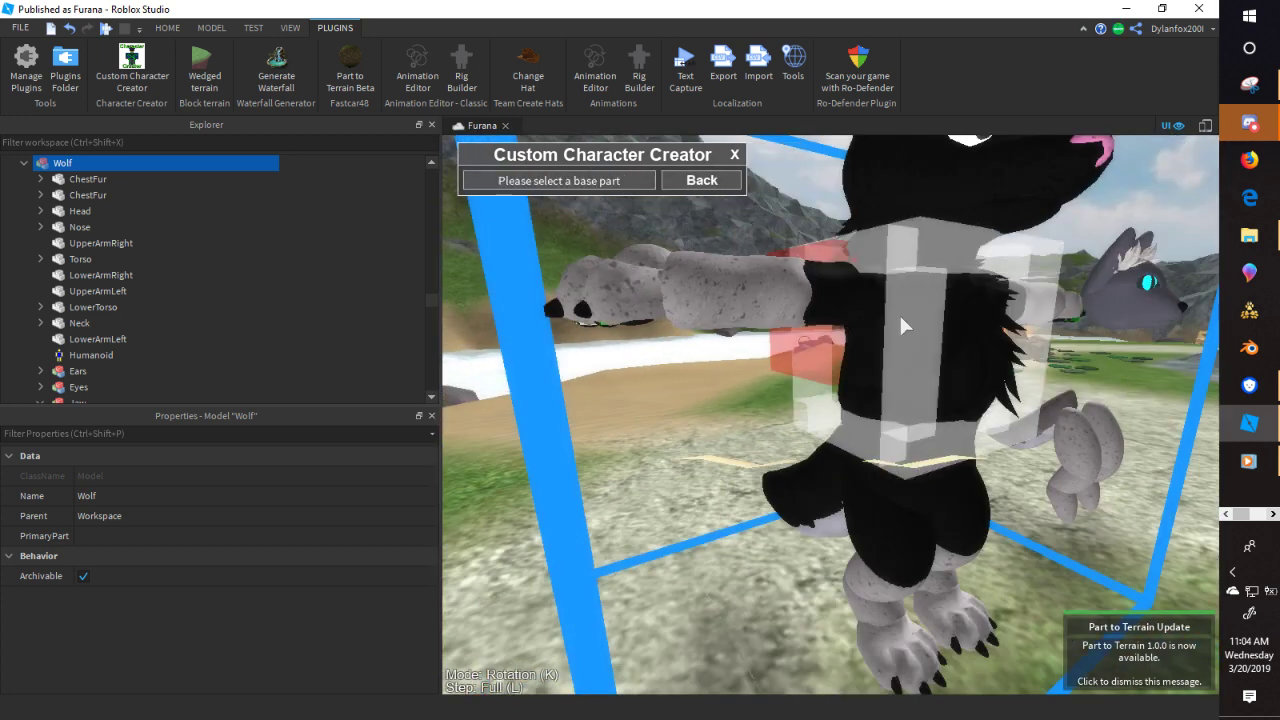
click(838, 292)
click(838, 292)
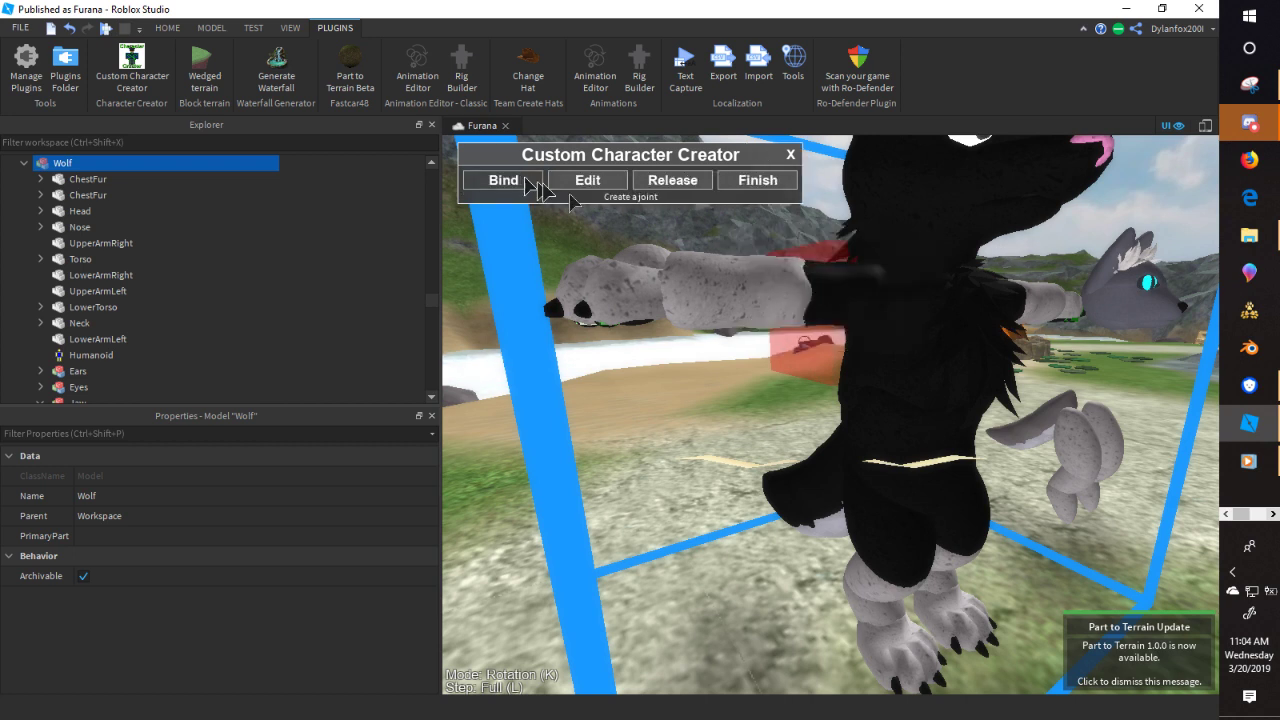
- Continue the right arm's joint chain, binding UpperArmRight to LowerArmRight and LowerArmRight to the right hand
click(532, 183)
click(735, 298)
click(712, 314)
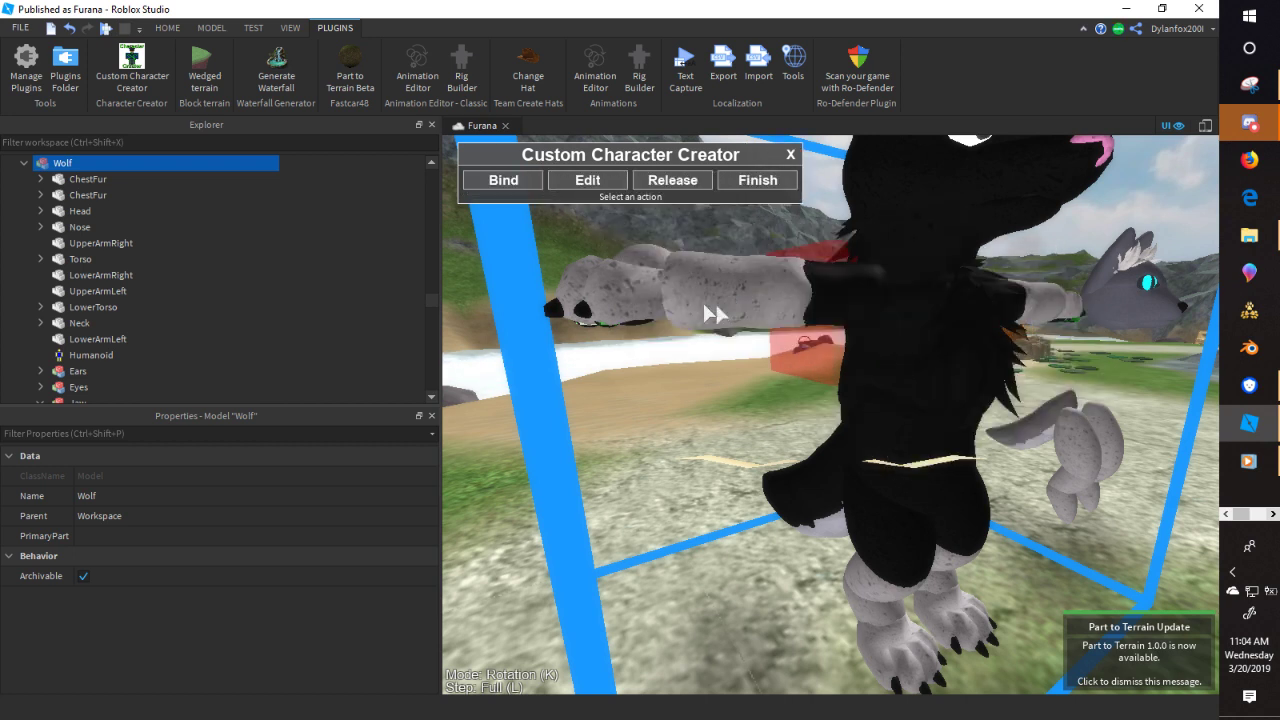
click(734, 282)
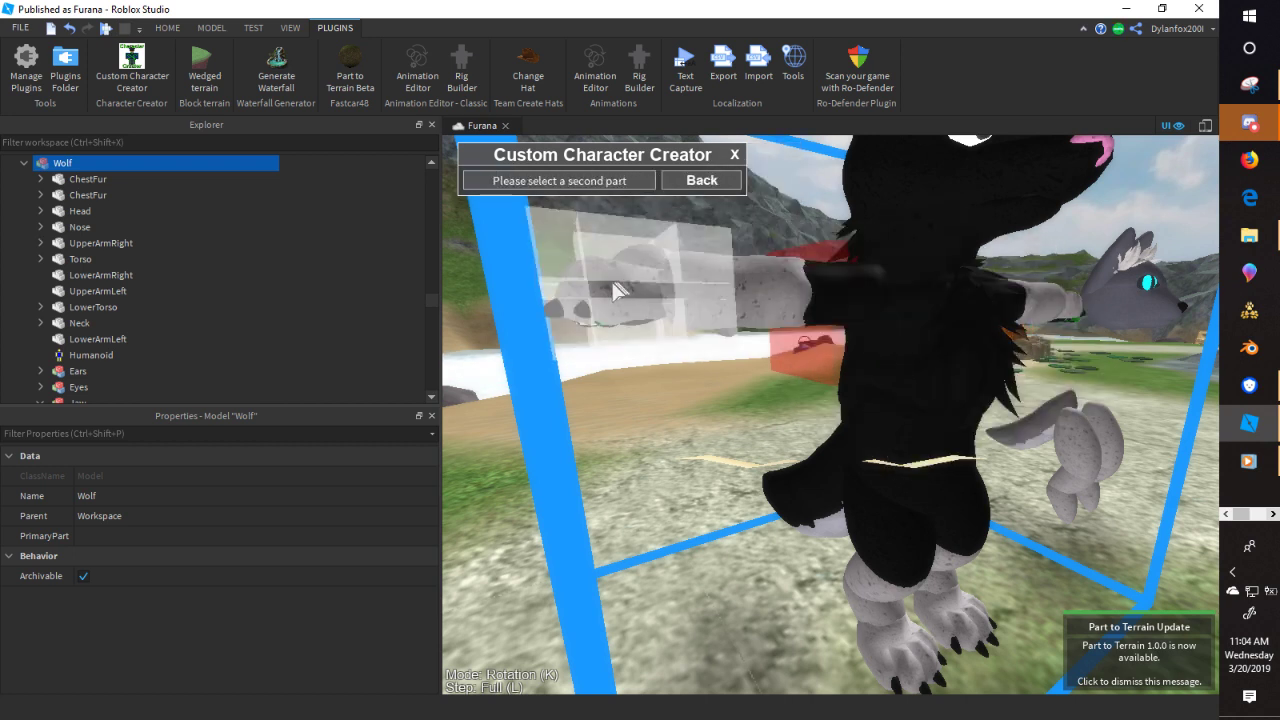
click(628, 276)
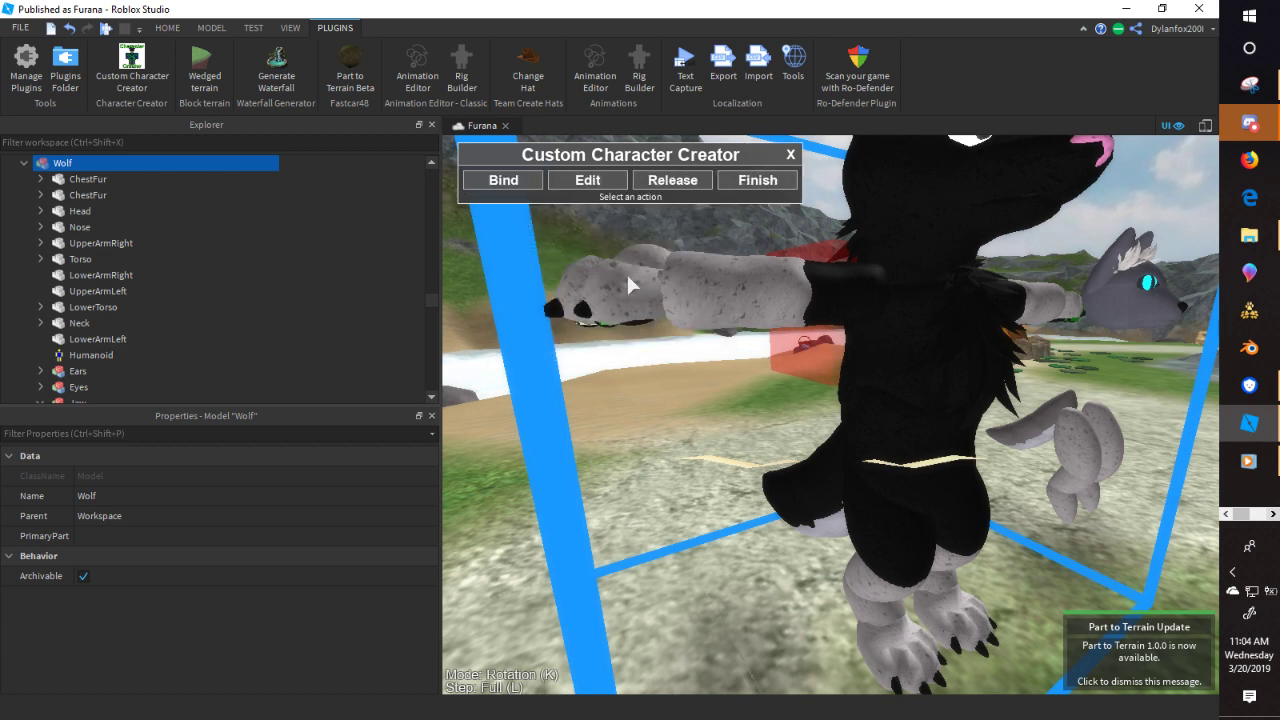
- Bind the Torso as base part to the UpperArmLeft
right_drag(628, 275, 632, 275)
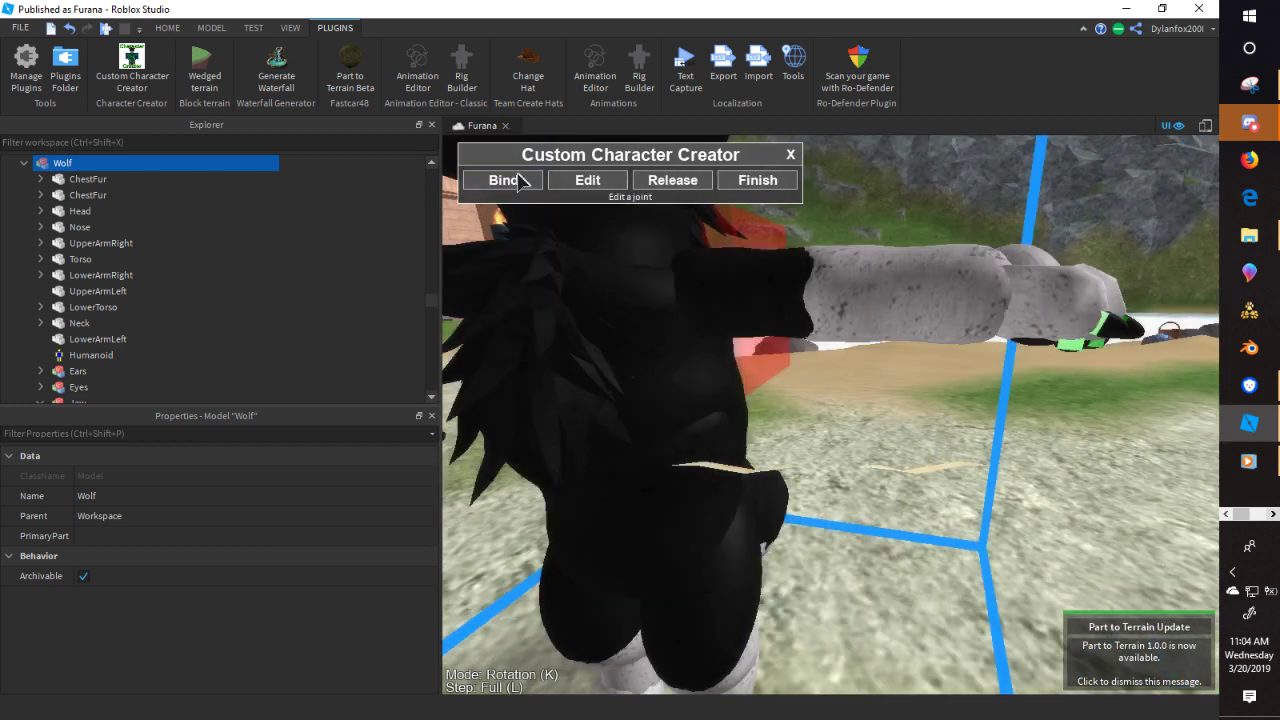
click(503, 180)
click(657, 286)
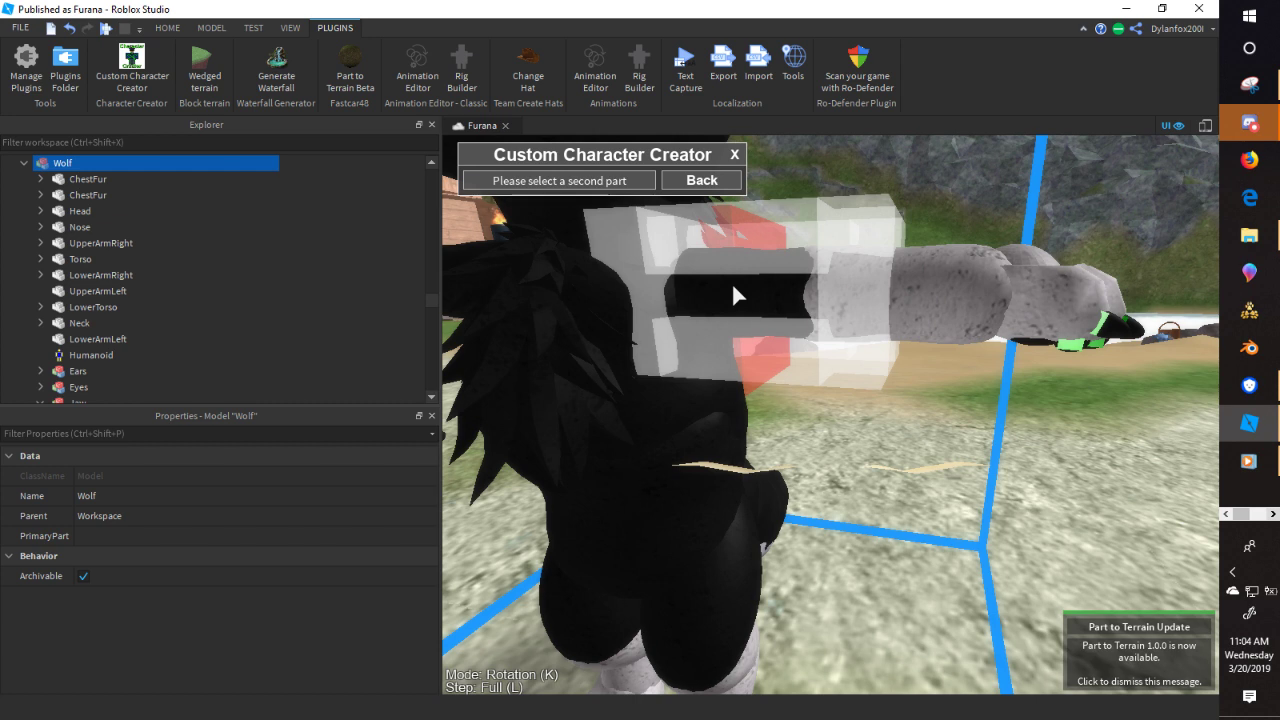
click(731, 281)
- Continue the left arm's joint chain, binding UpperArmLeft to LowerArmLeft and LowerArmLeft to the left hand
click(520, 180)
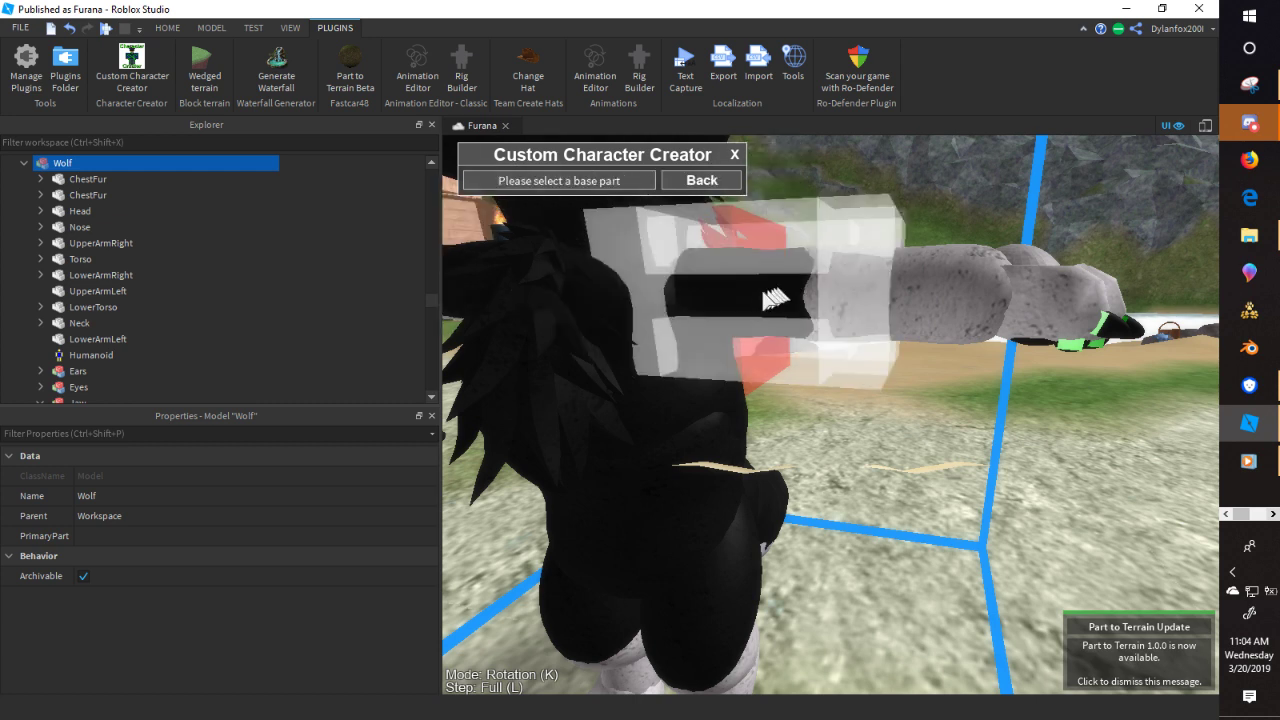
click(884, 297)
click(880, 298)
click(530, 179)
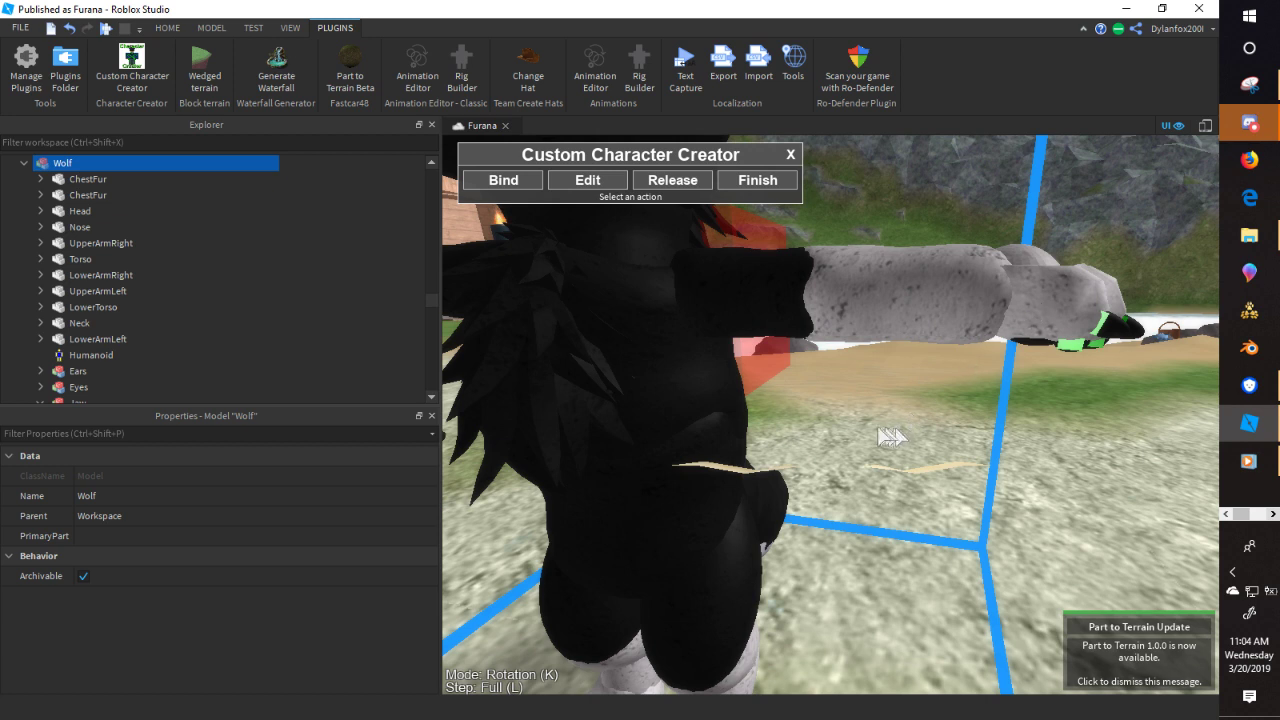
- Bind the LowerTorso as base part to the first section of the wolf's tail
right_drag(890, 437, 904, 437)
scroll(904, 437, up, 2)
click(503, 186)
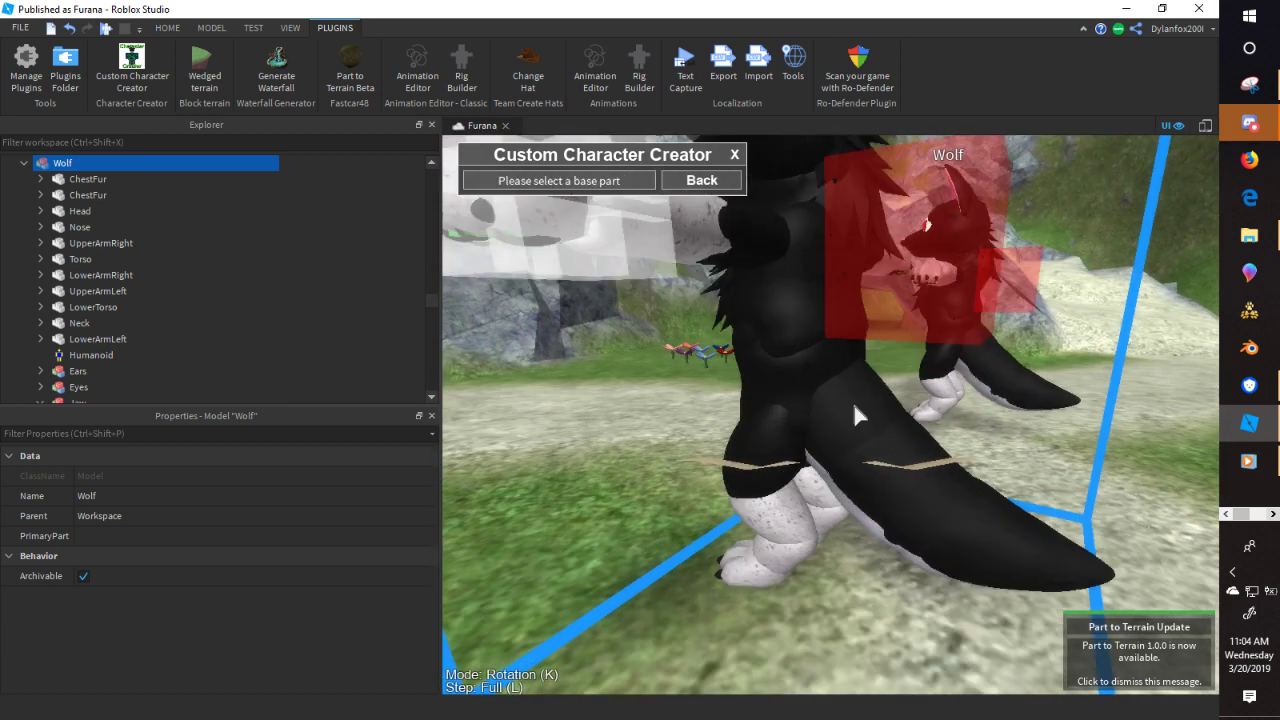
click(852, 437)
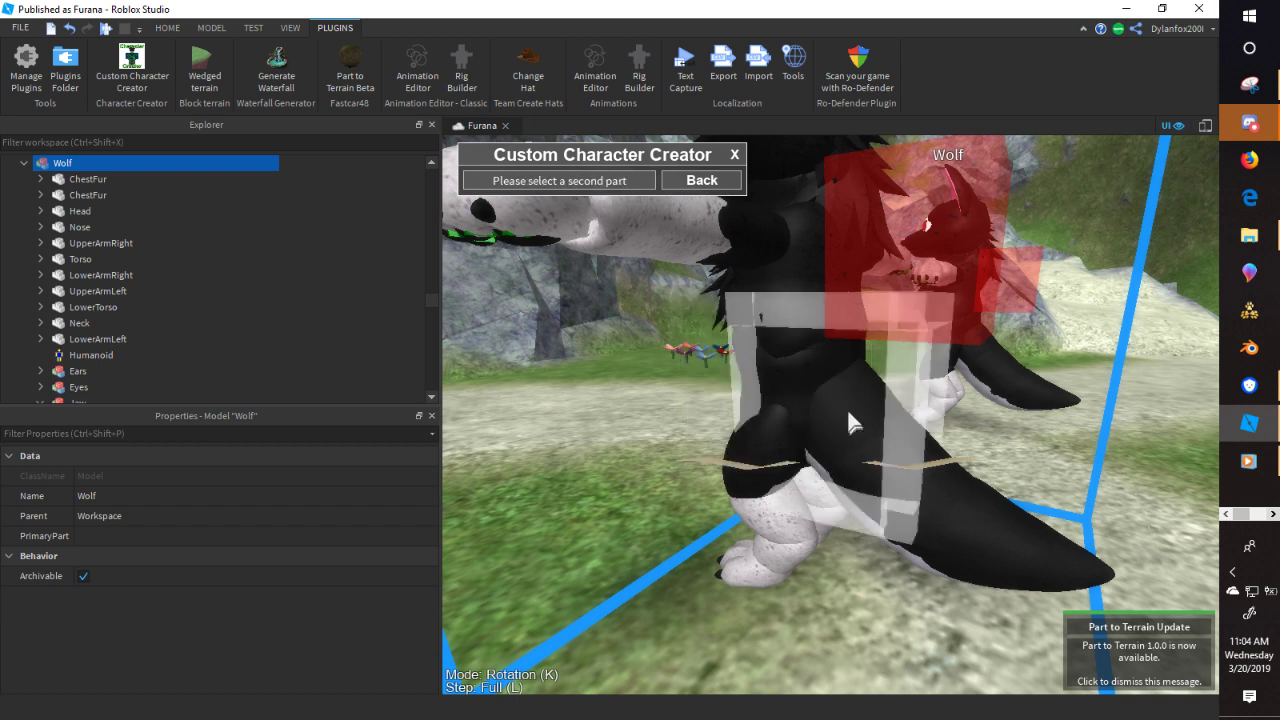
click(848, 413)
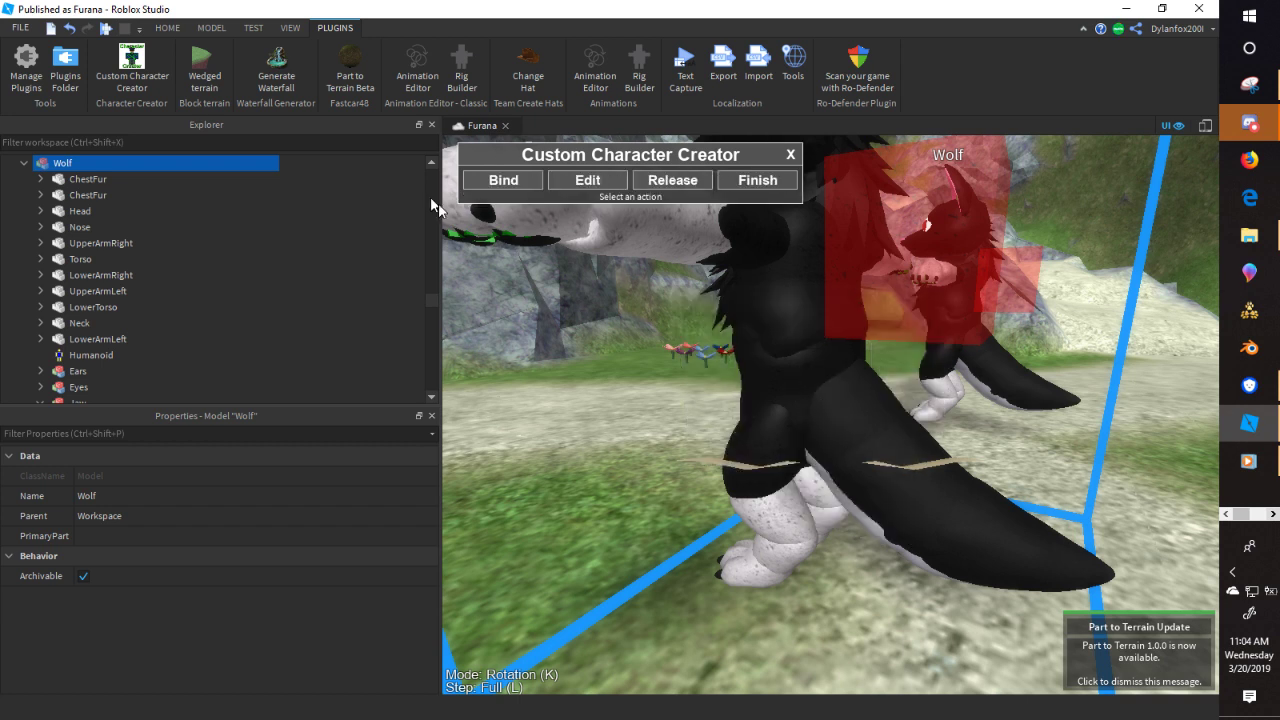
- Chain the tail joints, binding the first tail section to the middle section and the middle section to the tip
click(522, 186)
click(893, 466)
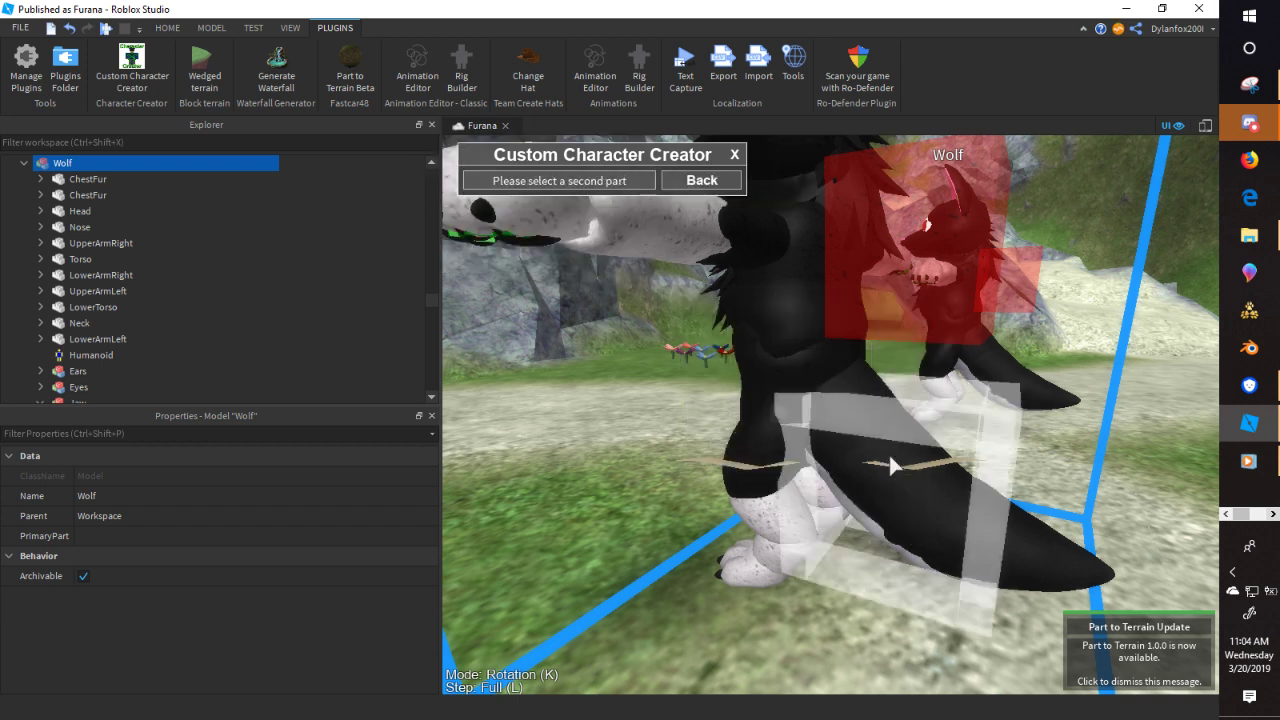
click(889, 460)
click(503, 178)
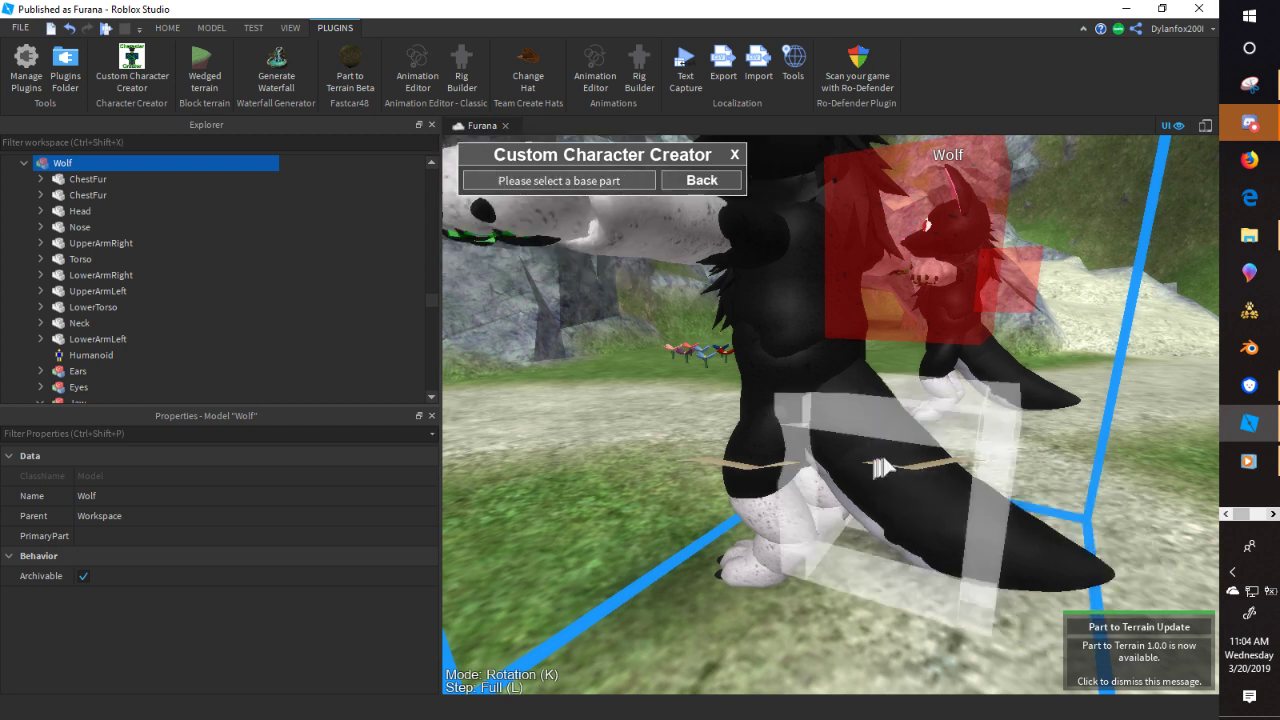
click(889, 454)
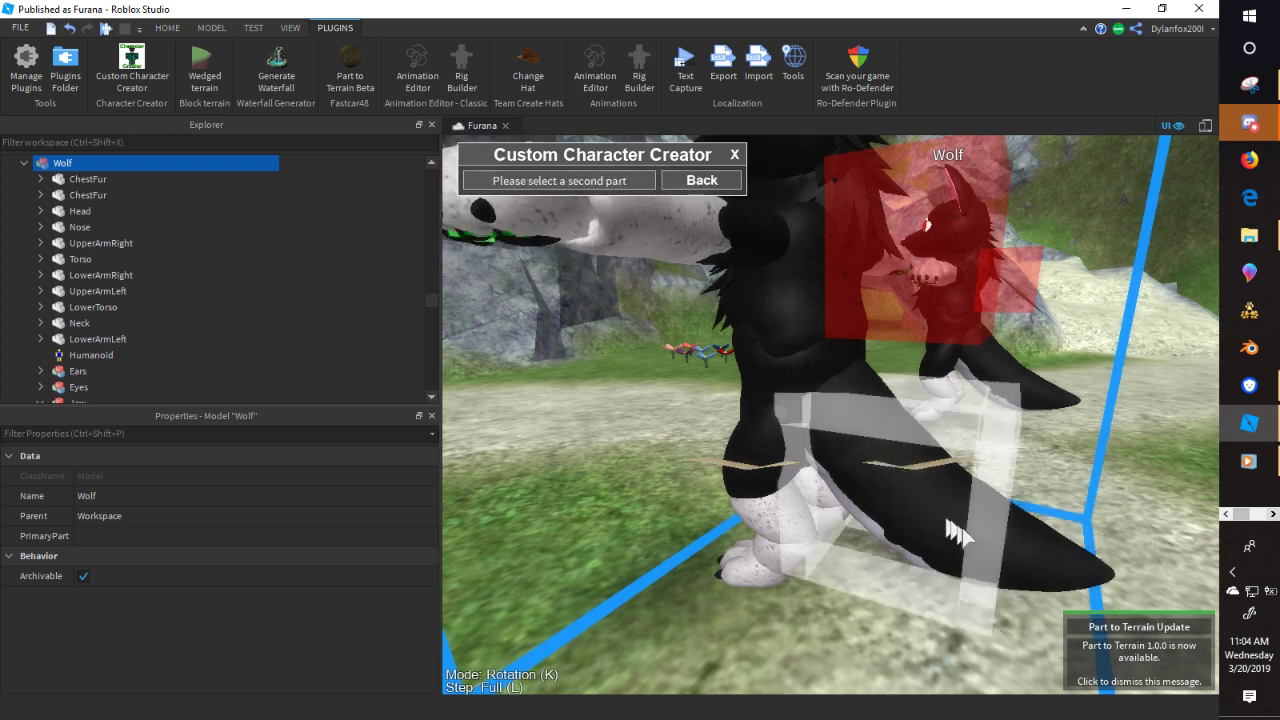
click(958, 530)
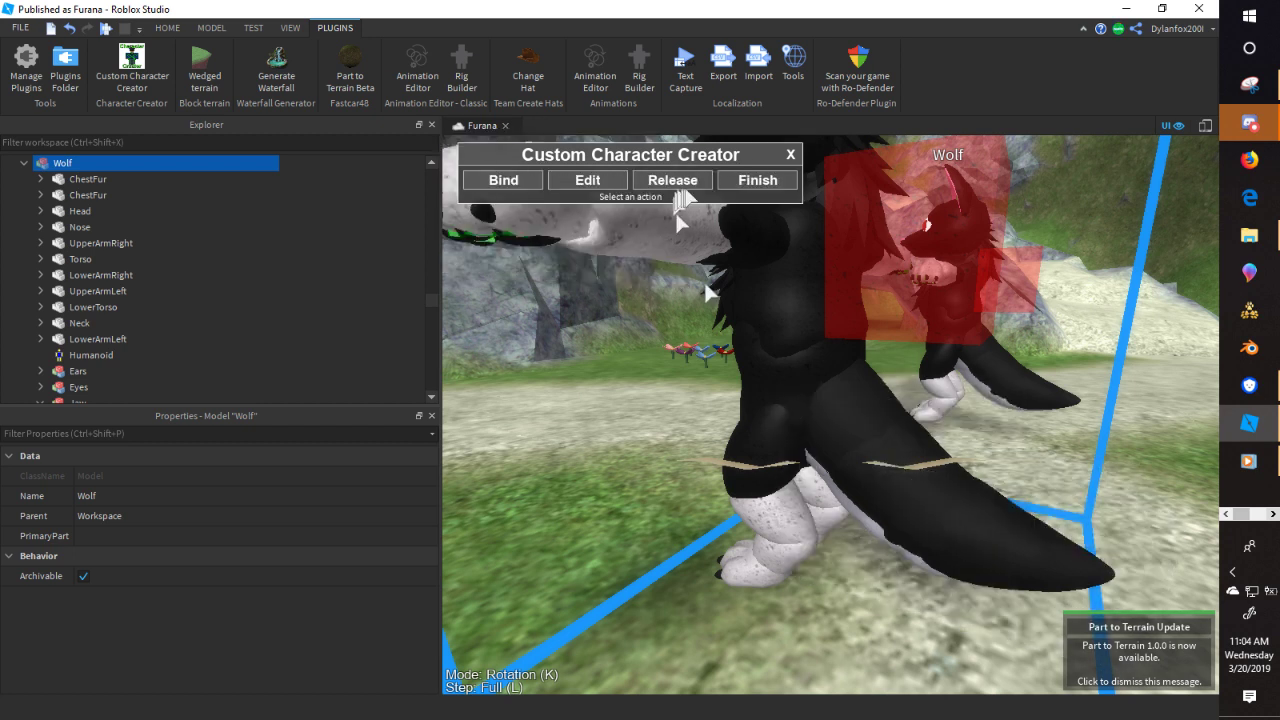
- Finish the joint setup in the Custom Character Creator and close the plugin
click(752, 182)
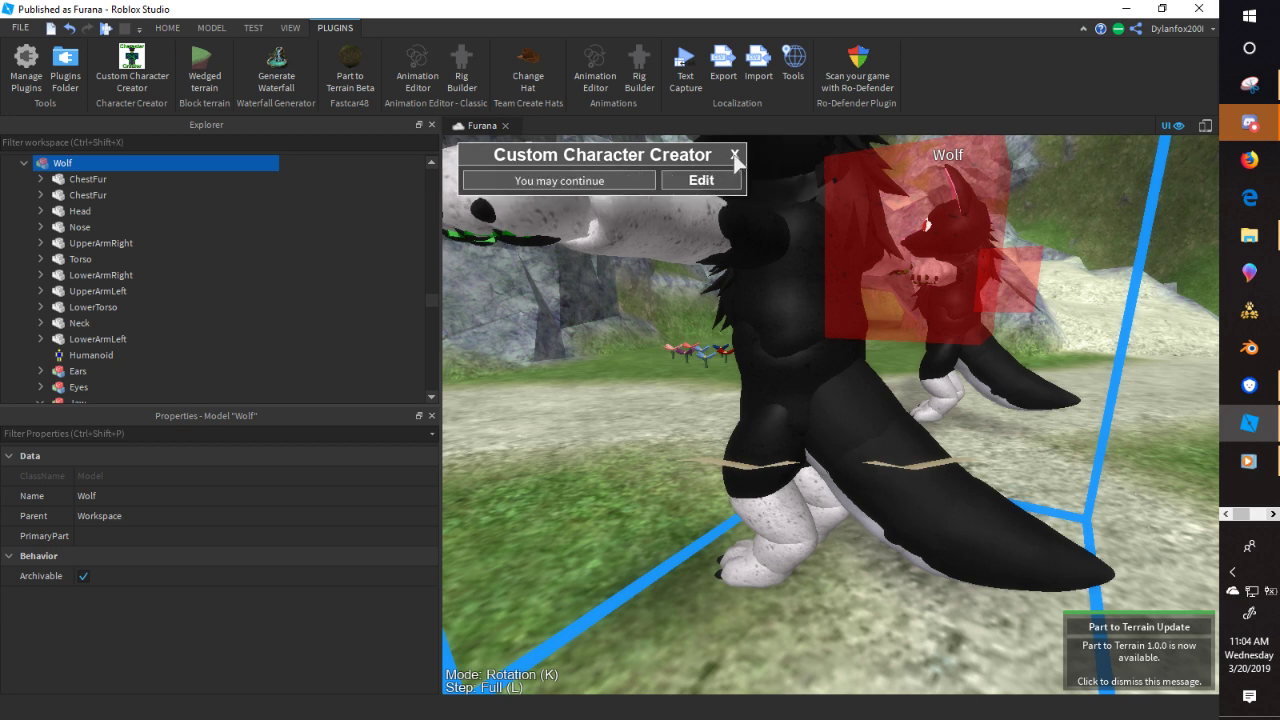
click(734, 155)
click(420, 72)
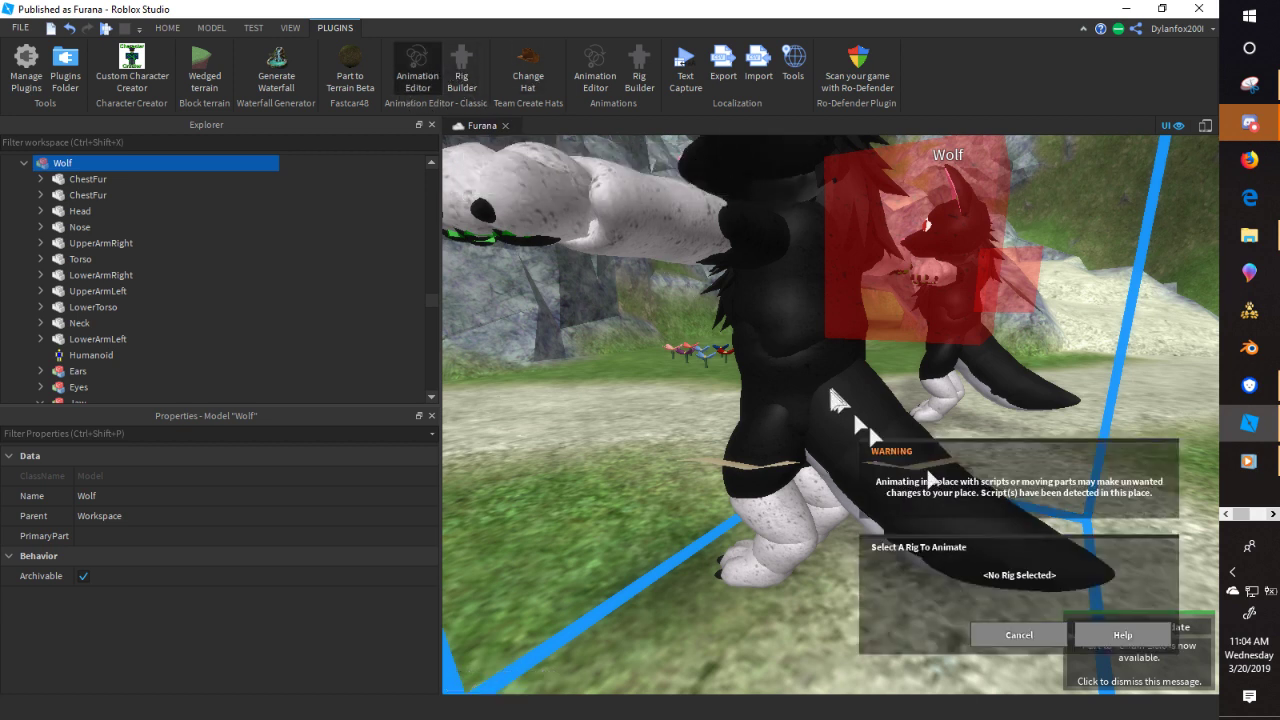
click(1019, 635)
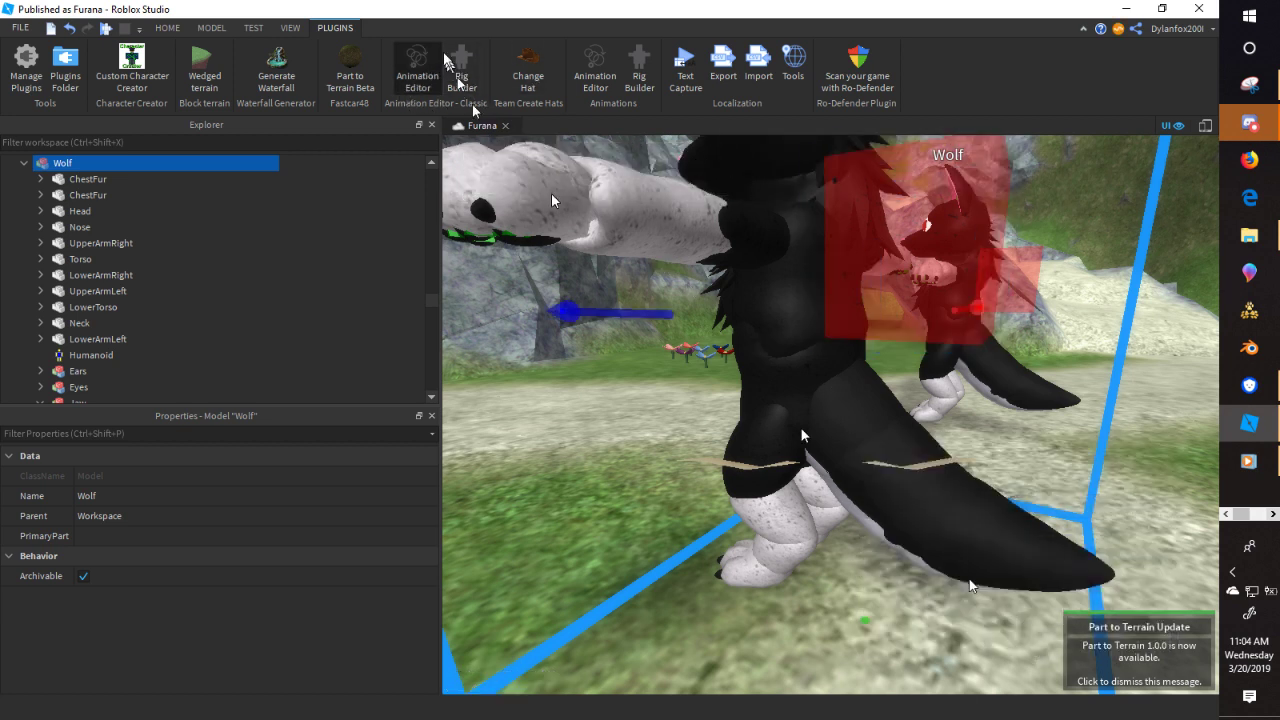
click(595, 72)
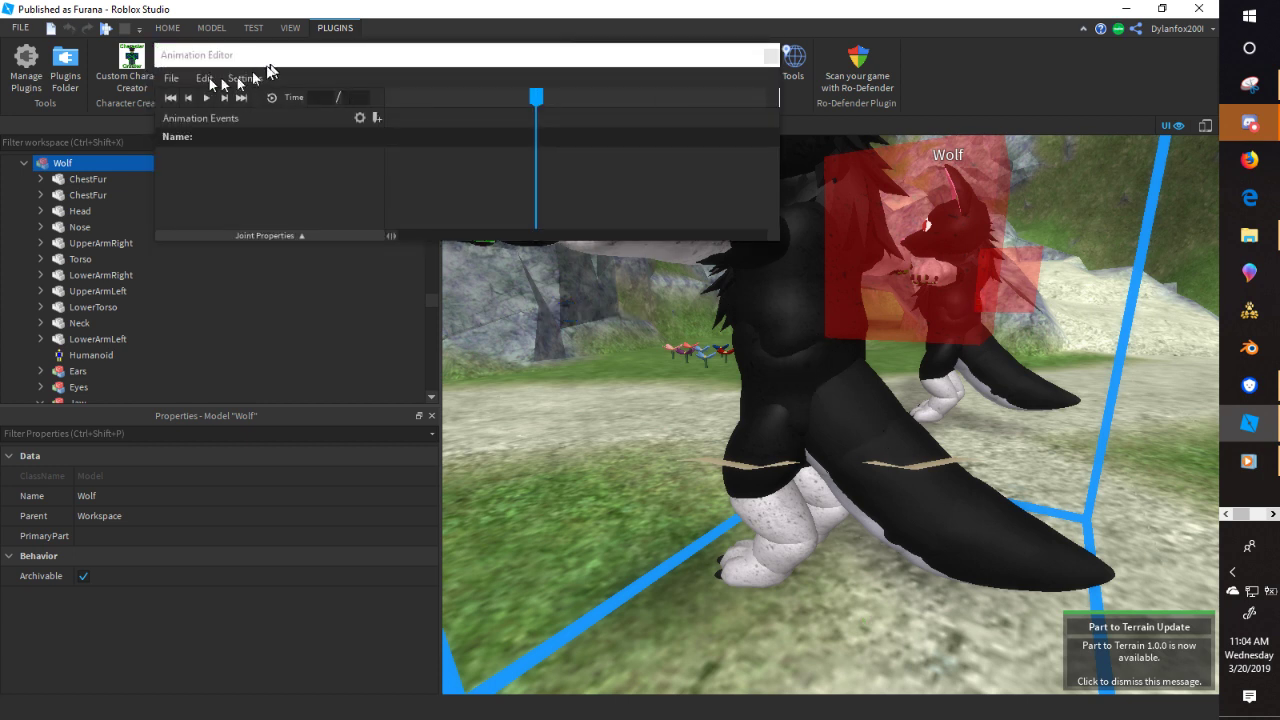
click(771, 56)
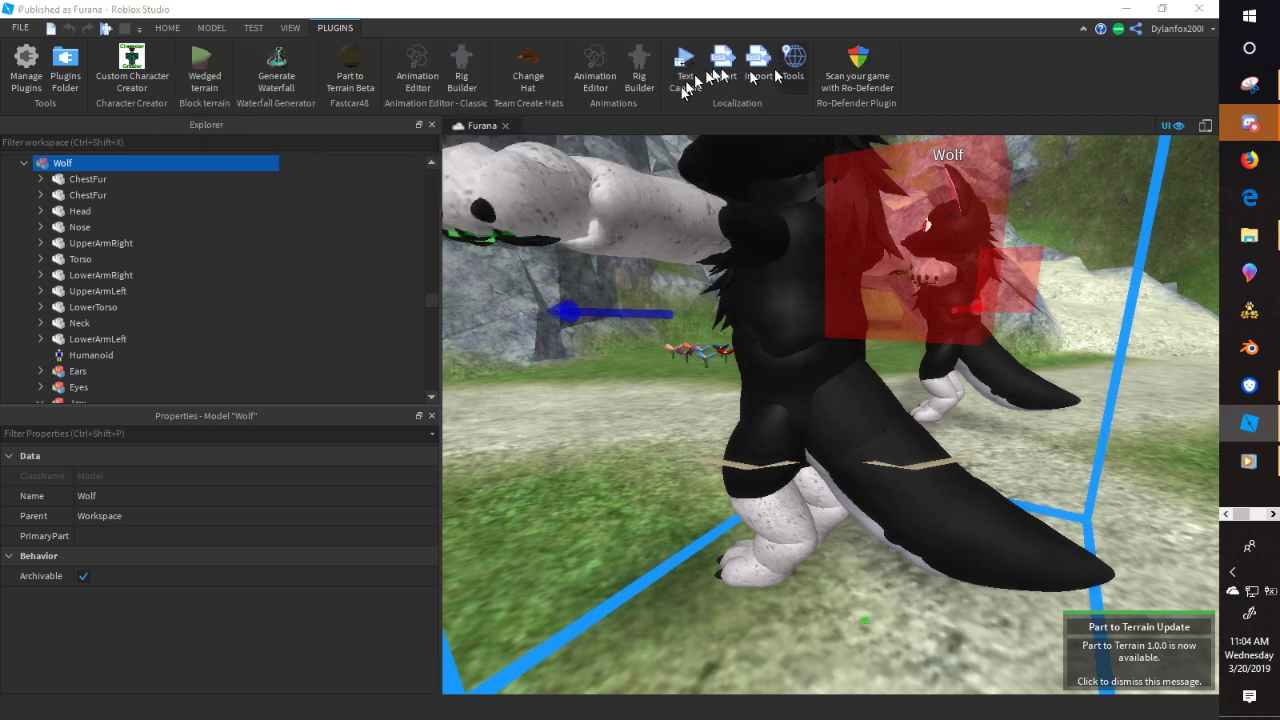
click(595, 73)
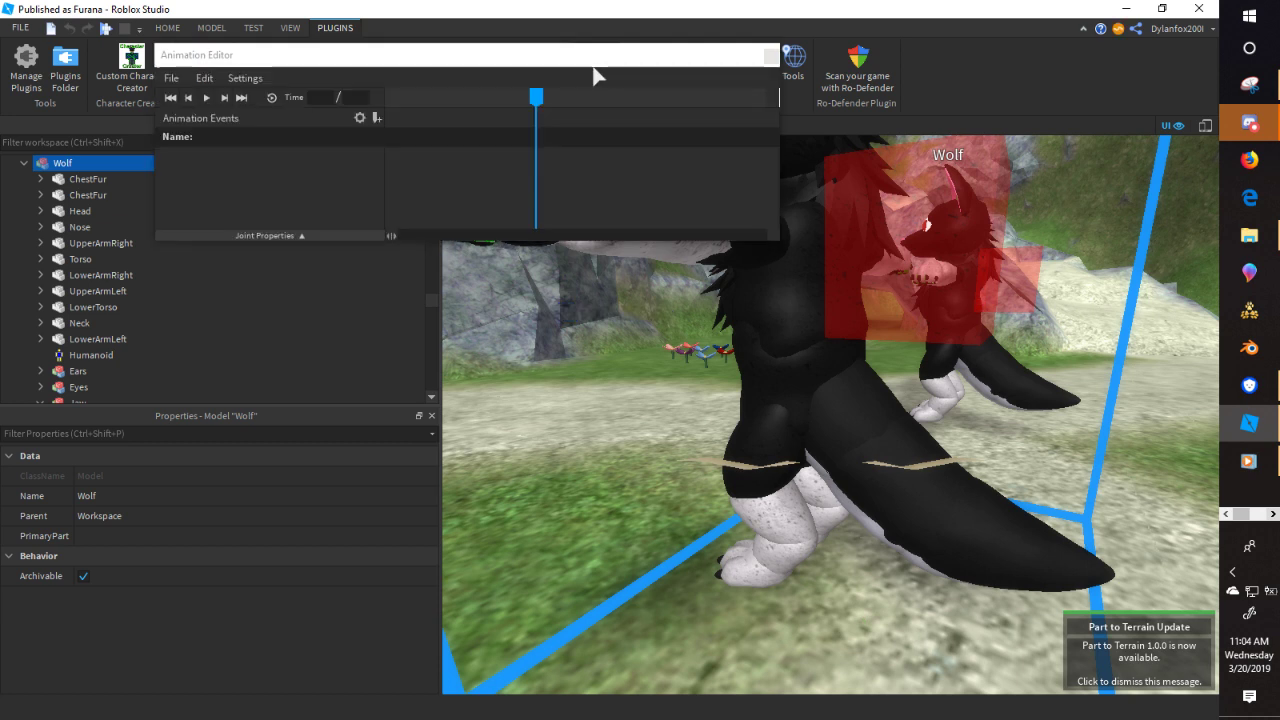
click(771, 56)
- Load the Wolf rig into the classic Animation Editor
click(424, 65)
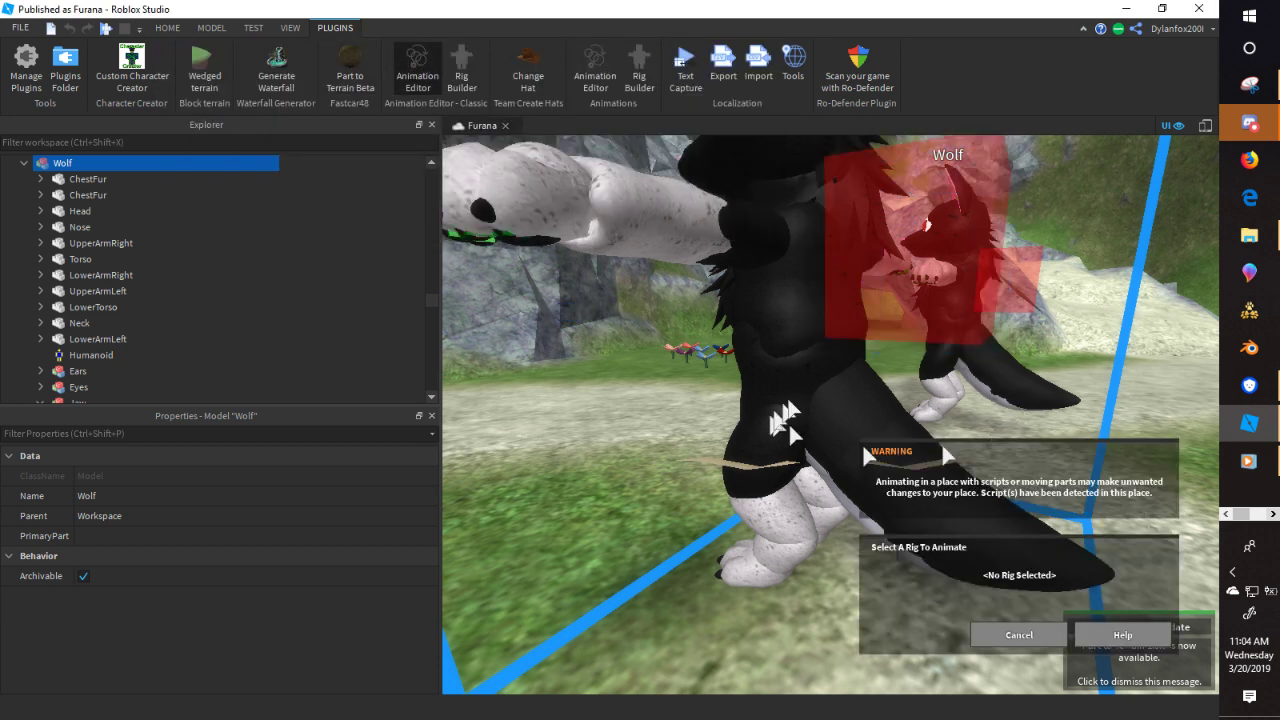
click(902, 247)
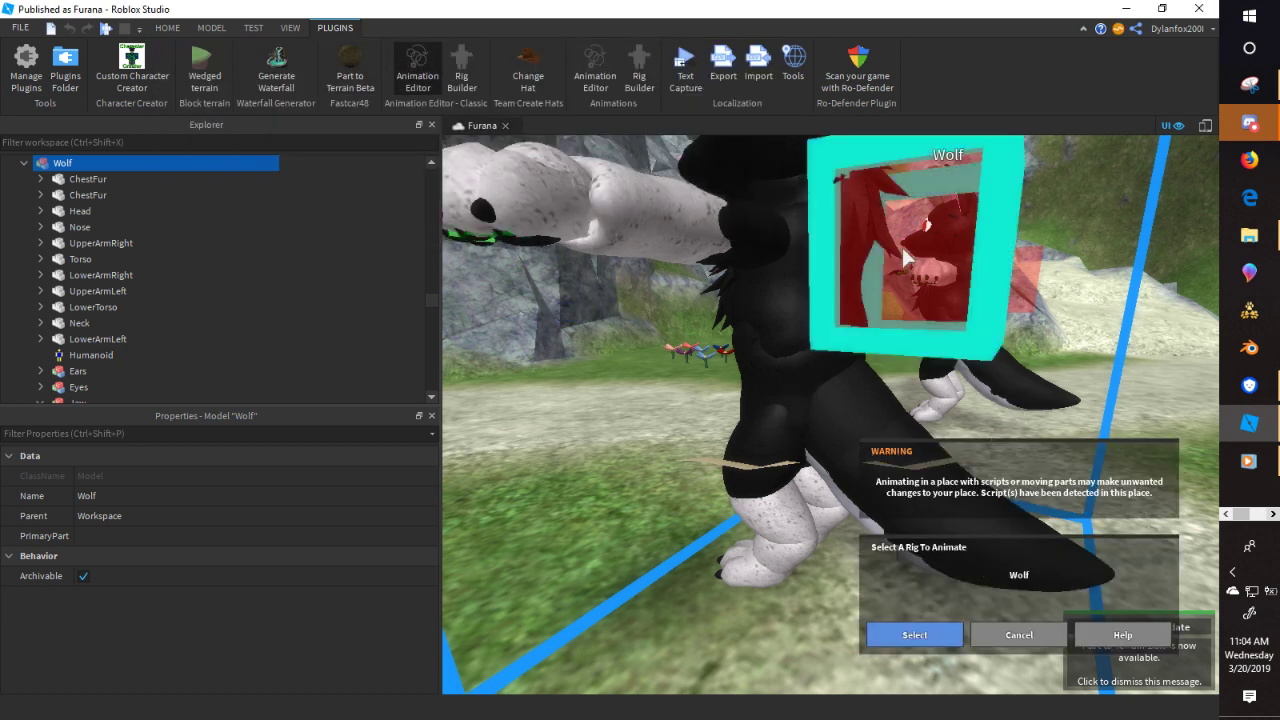
click(914, 635)
click(1060, 476)
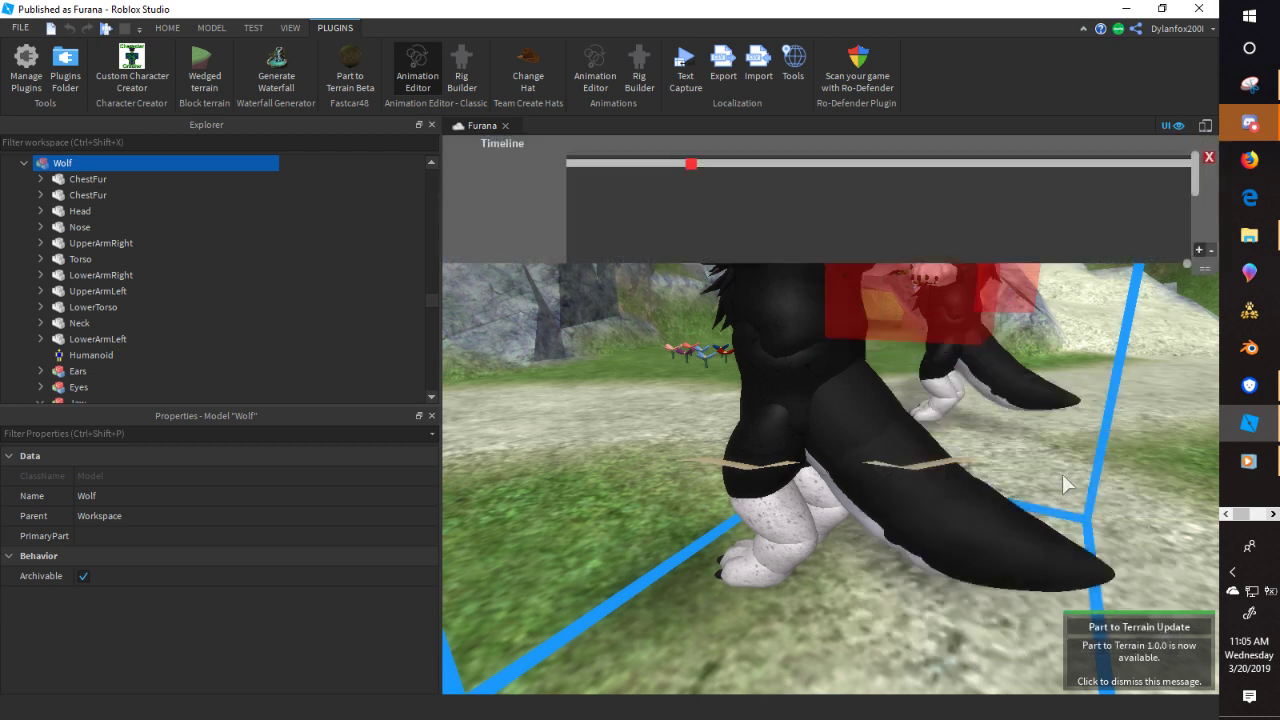
- Rotate the Wolf's left upper arm downward to test its joint, and close the Animation Editor without saving the pose
scroll(590, 448, up, 5)
scroll(560, 438, down, 3)
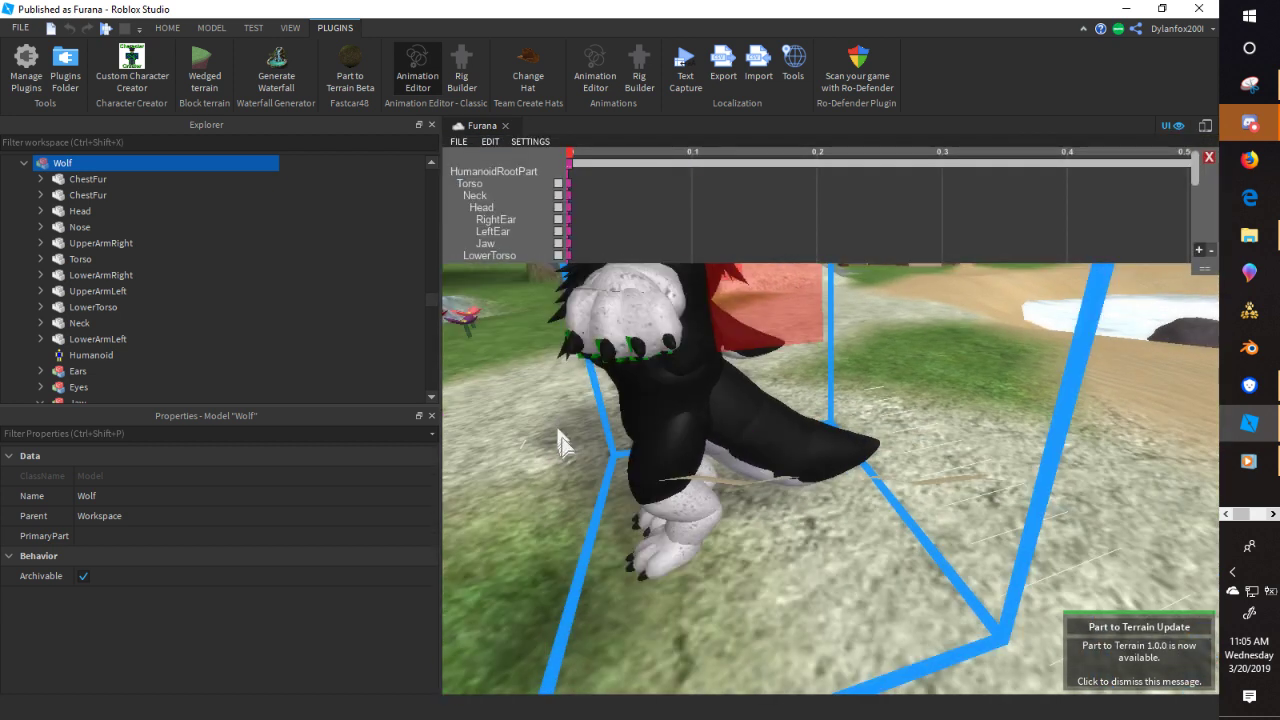
right_drag(560, 438, 562, 440)
click(694, 436)
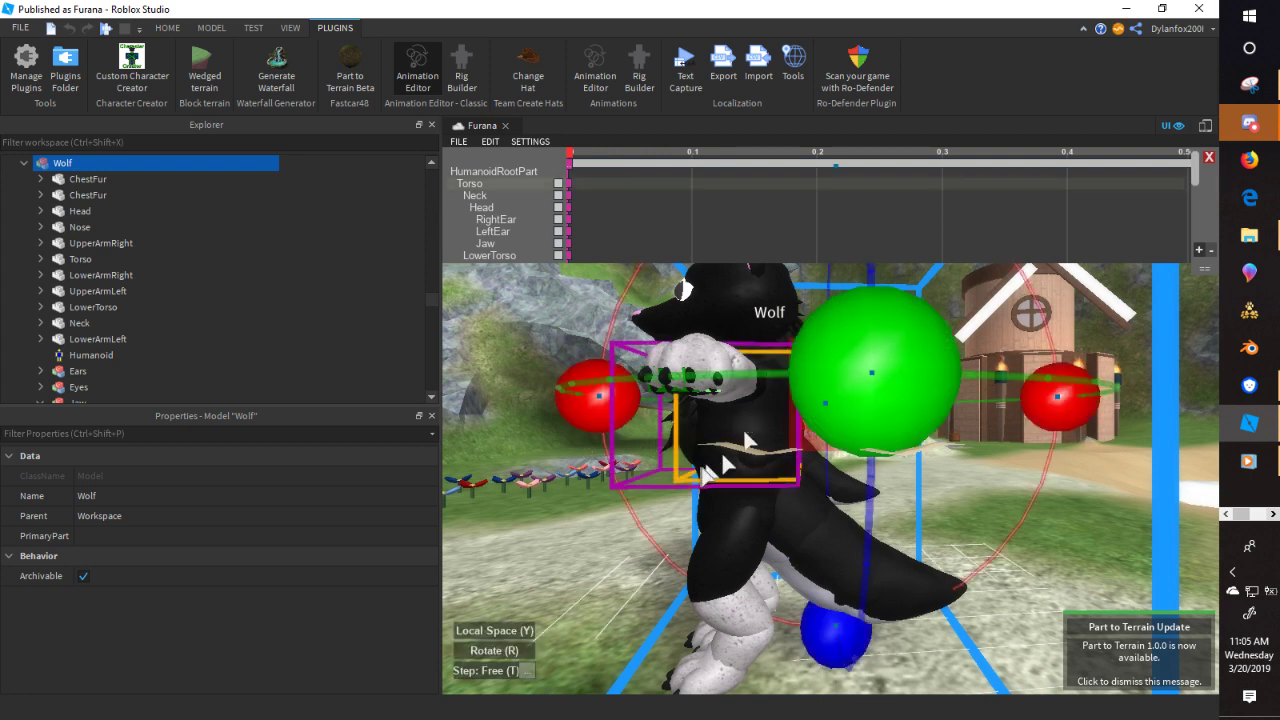
right_drag(701, 477, 818, 499)
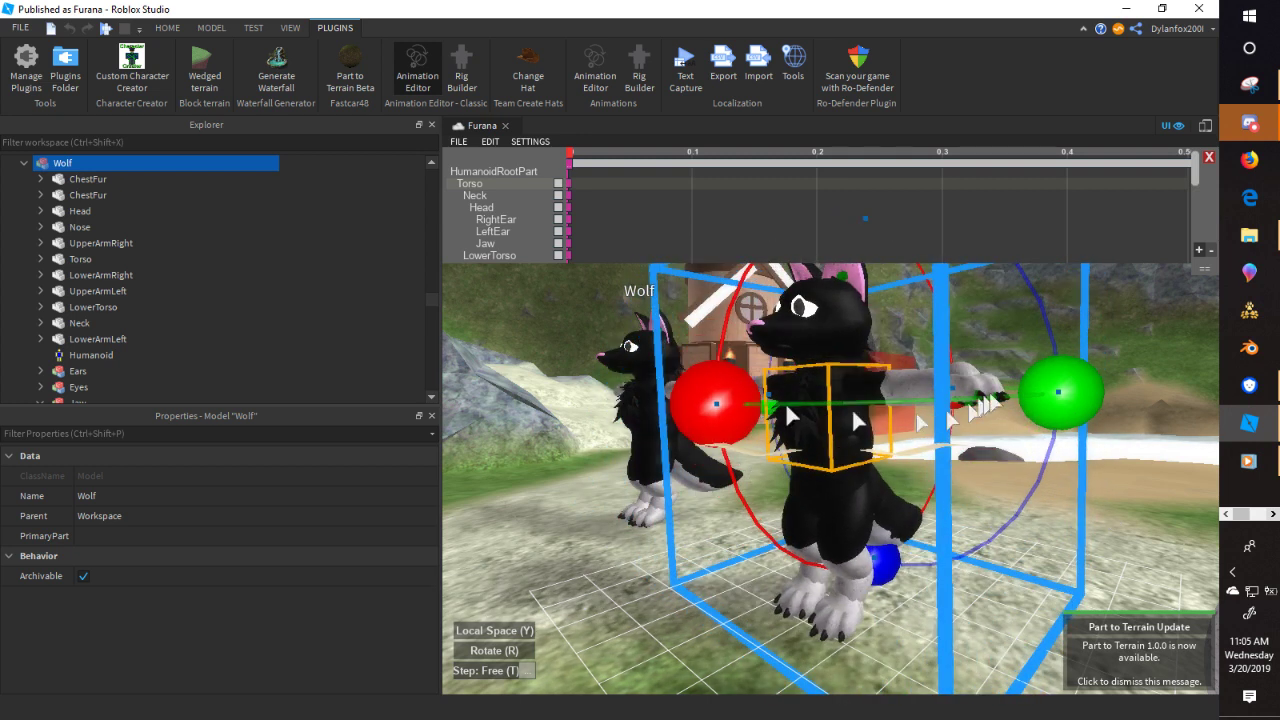
click(882, 397)
right_drag(932, 400, 846, 404)
drag(820, 430, 697, 607)
drag(760, 545, 830, 525)
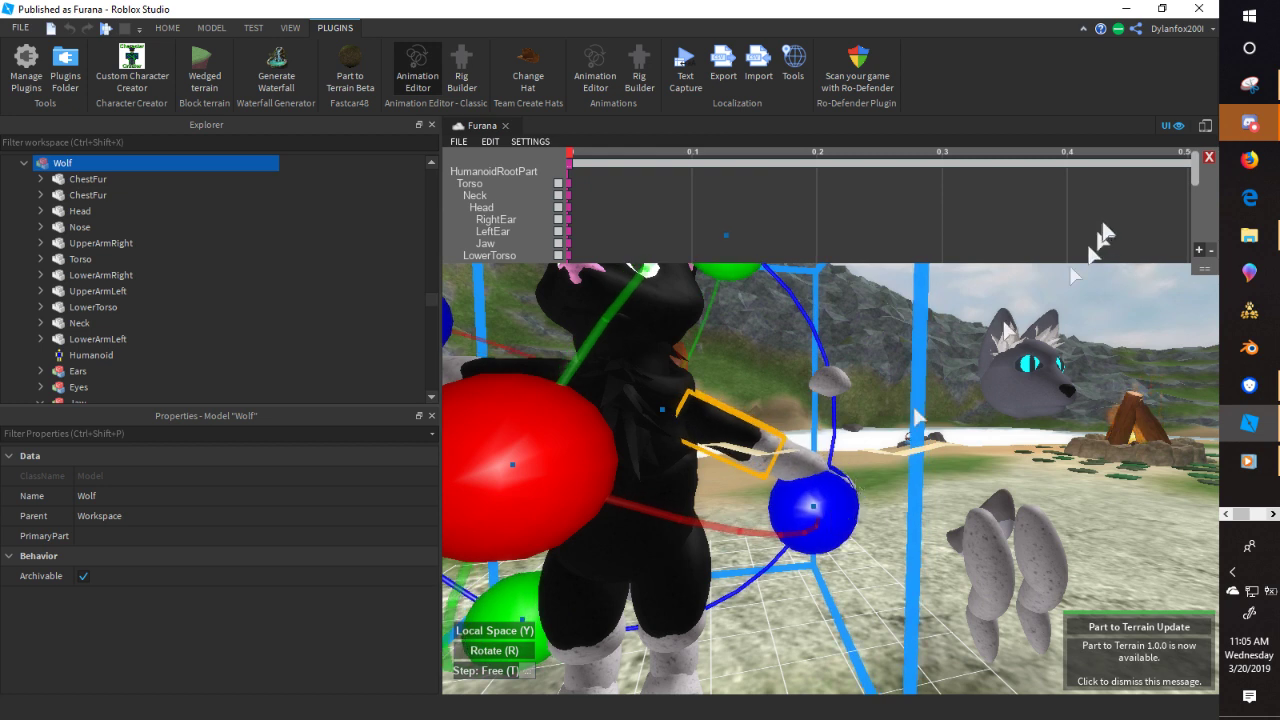
click(1209, 158)
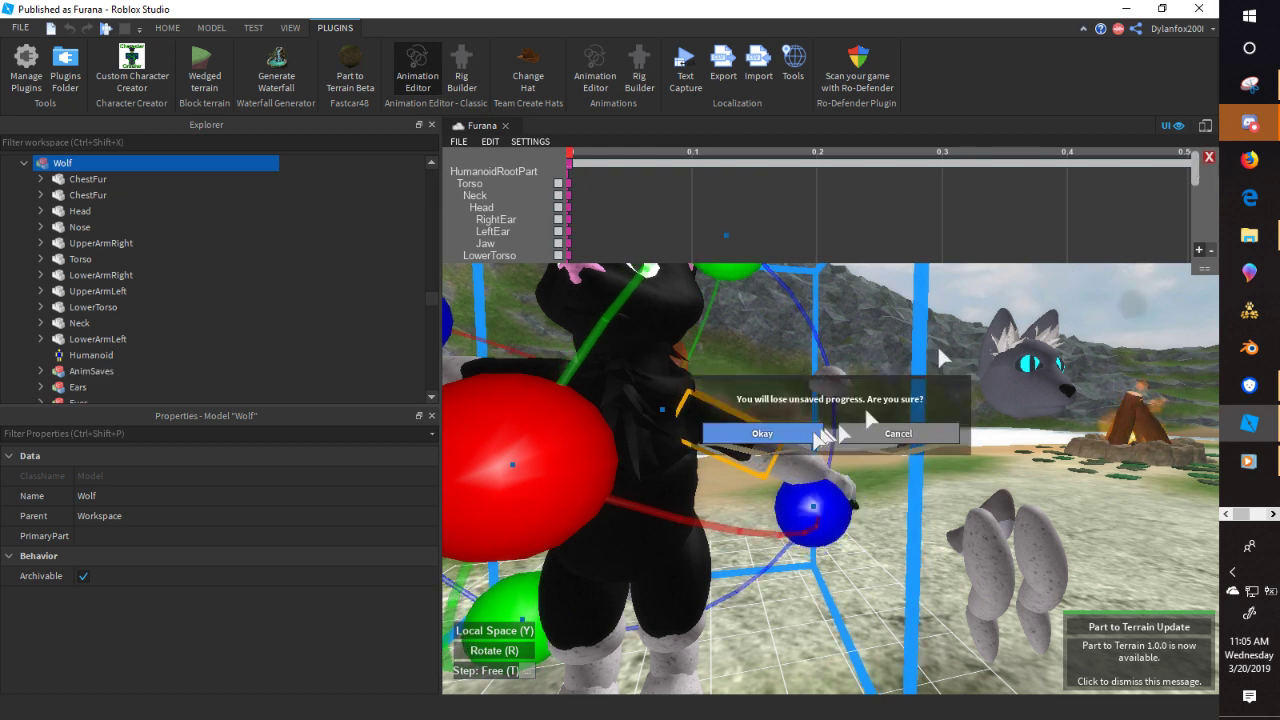
click(808, 440)
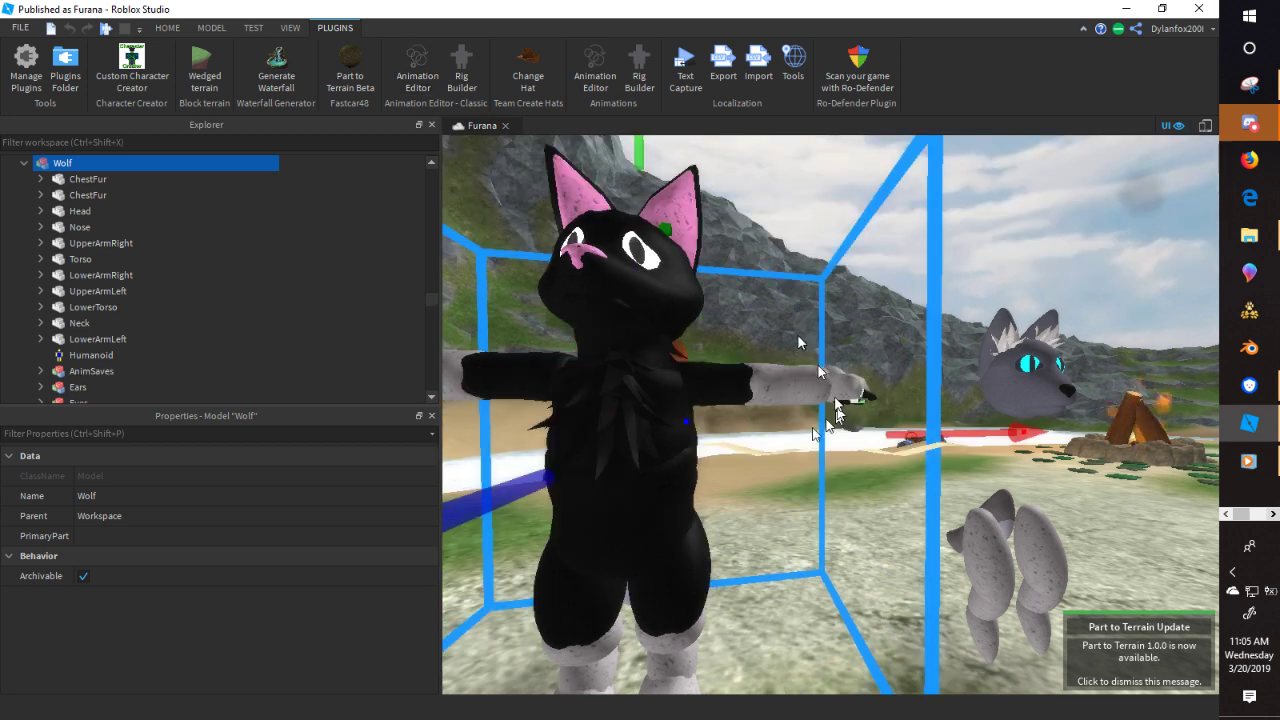
- Inspect the mesh on the Wolf's left paw and locate its MeshPart inside the LeftPaw model
click(167, 28)
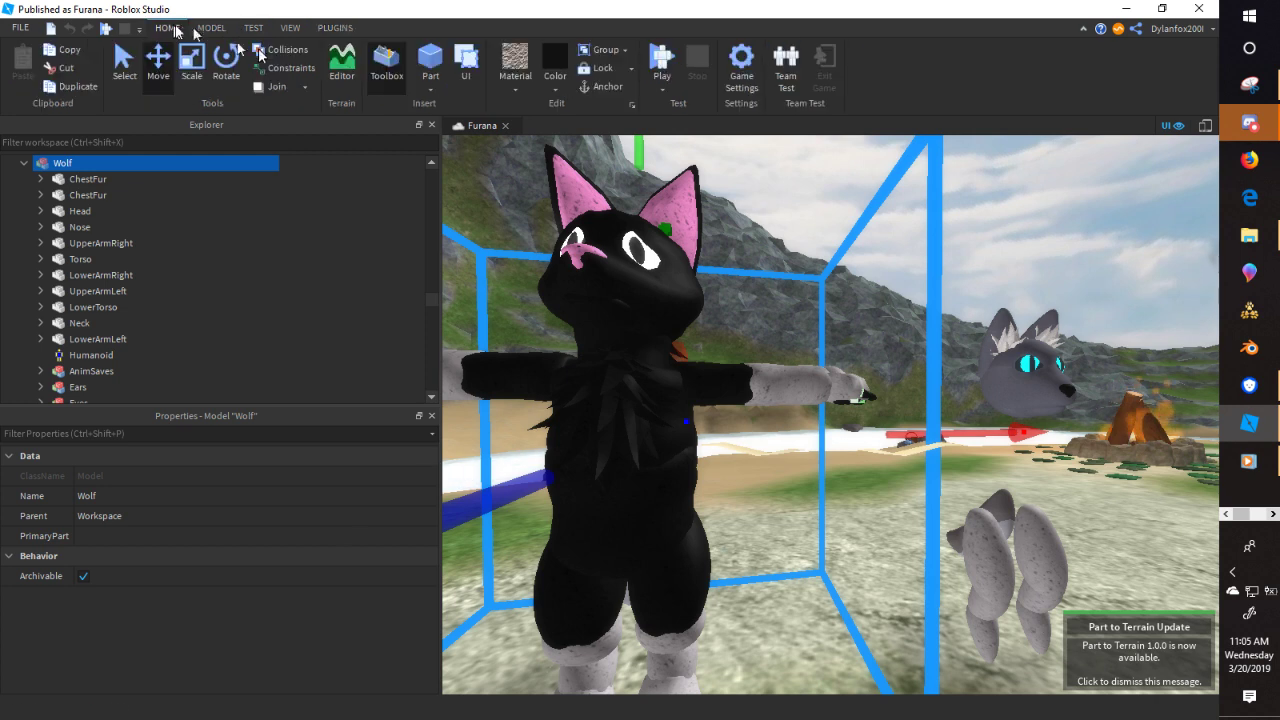
right_drag(945, 293, 943, 296)
scroll(943, 288, up, 3)
scroll(946, 298, down, 3)
scroll(948, 292, down, 3)
scroll(943, 296, up, 4)
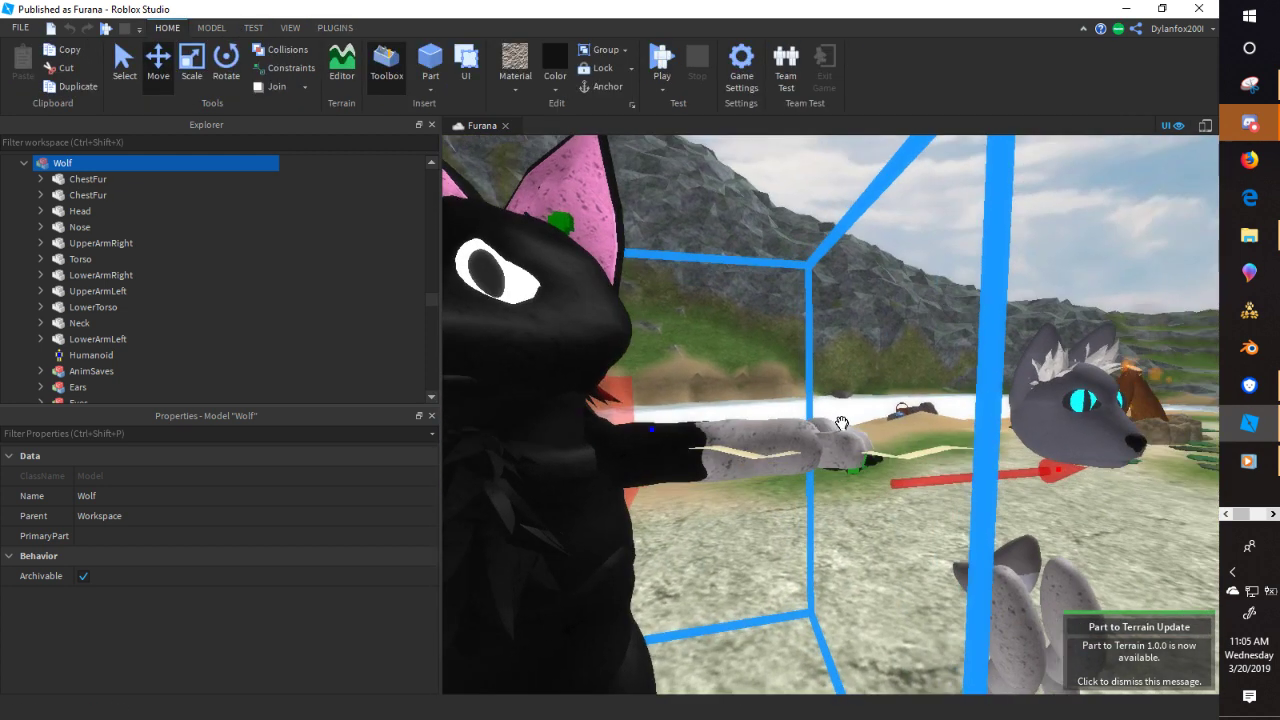
click(822, 425)
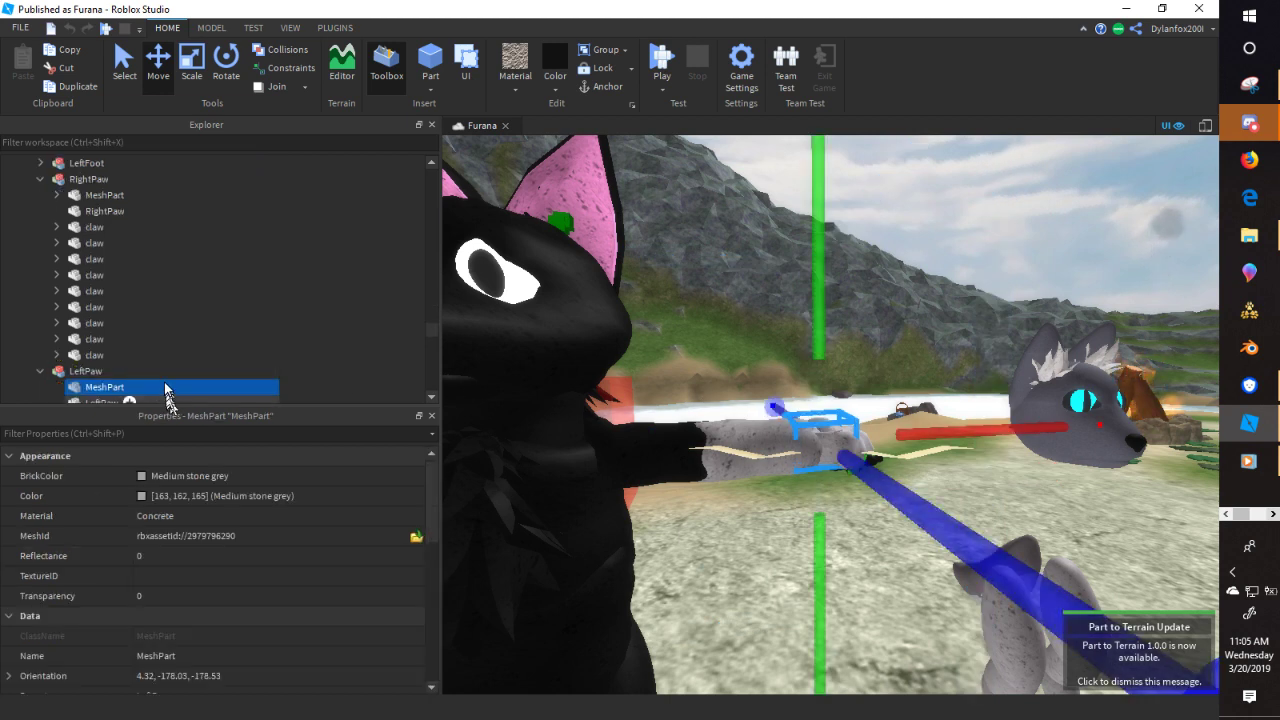
click(987, 281)
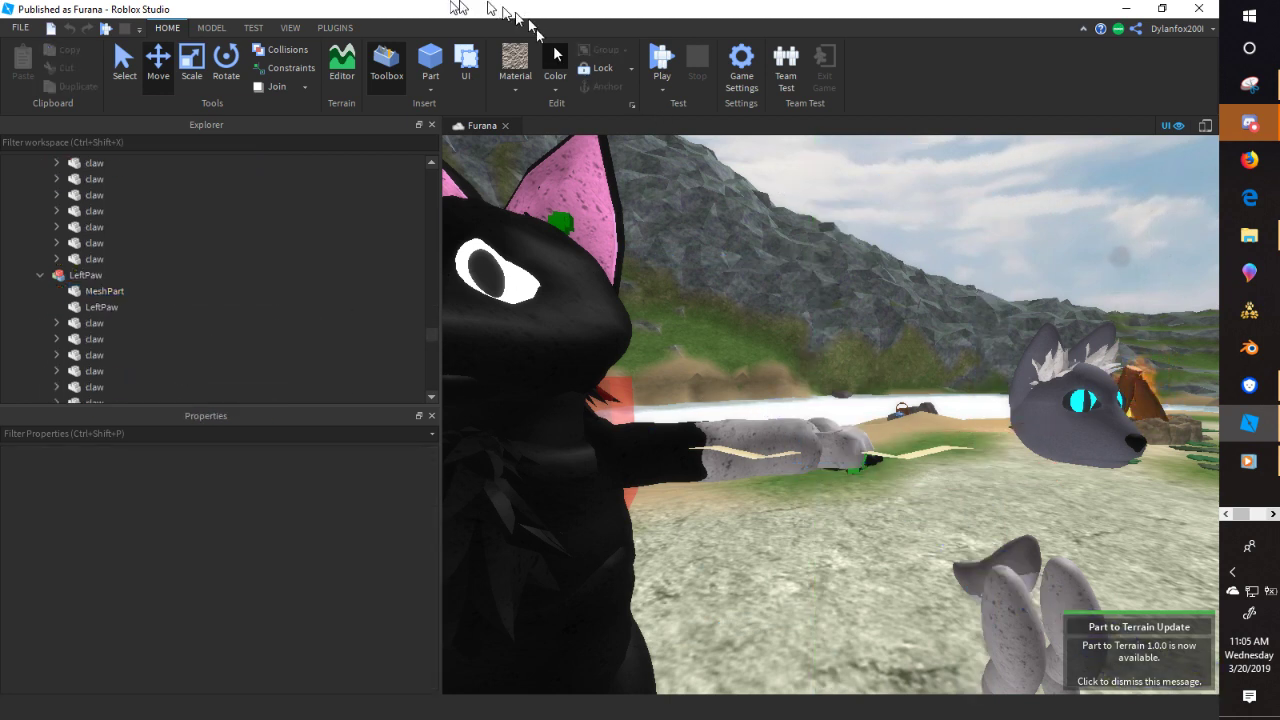
- Create a WeldConstraint between the MeshPart and the LeftPaw part of the Wolf's left paw
click(333, 28)
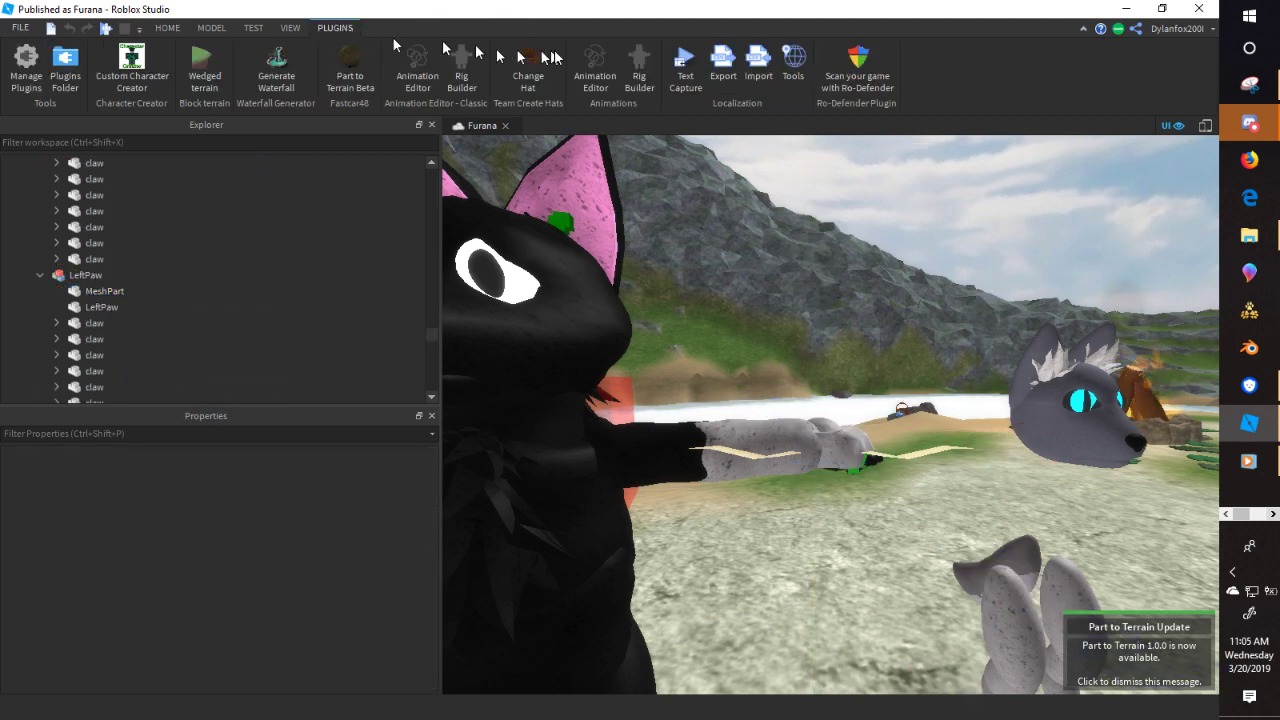
click(248, 29)
click(212, 27)
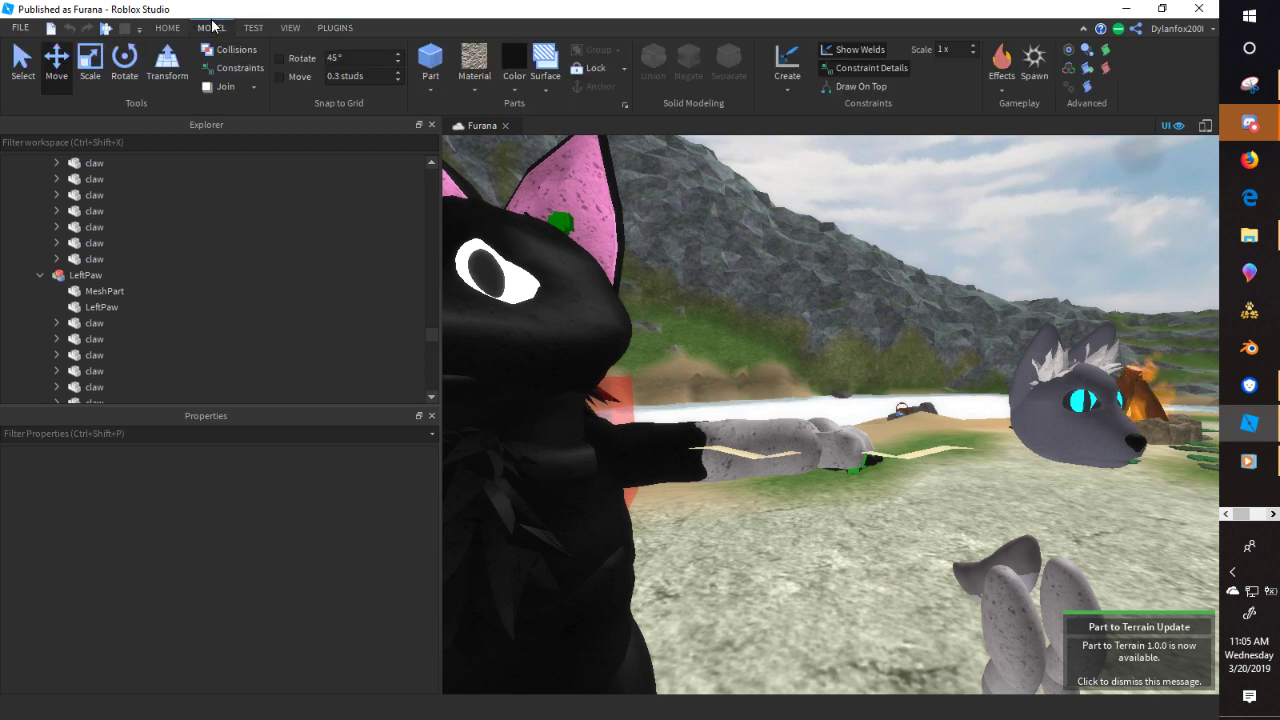
click(789, 68)
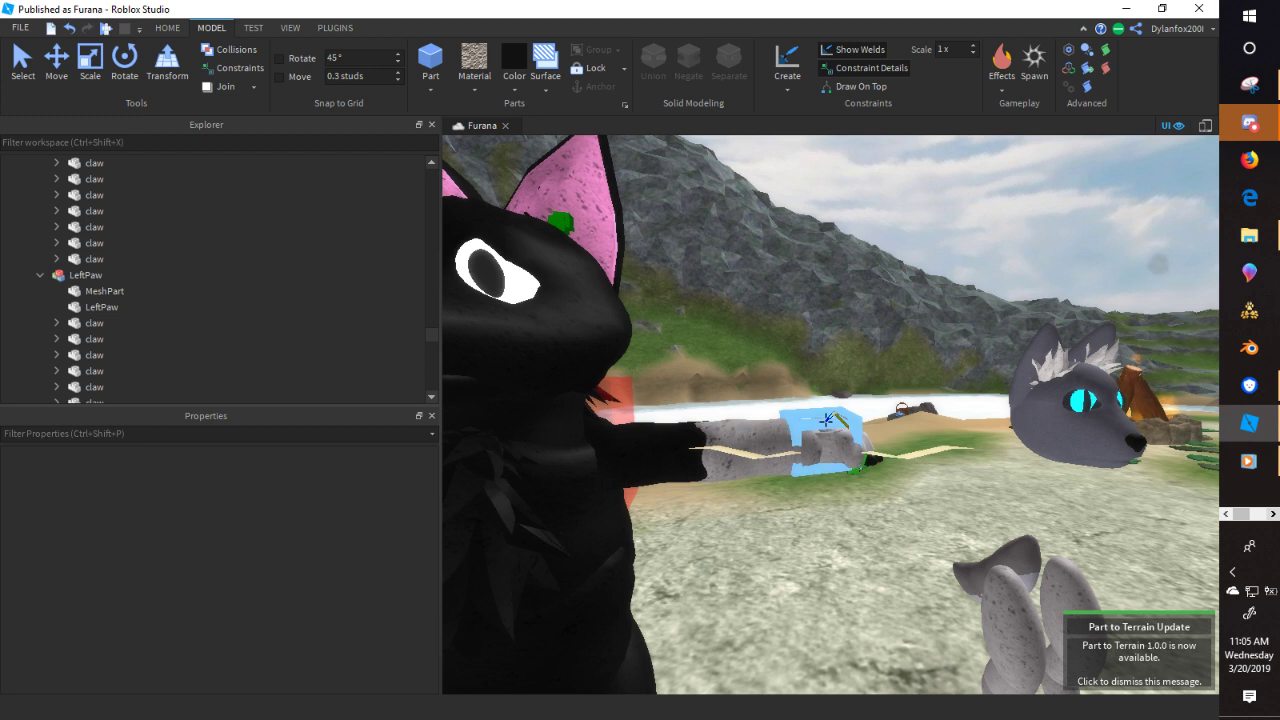
click(826, 420)
click(835, 436)
right_drag(851, 407, 854, 408)
- Inspect the right paw's MeshPart in the RightPaw model, and collapse that model in the hierarchy
right_drag(558, 298, 571, 328)
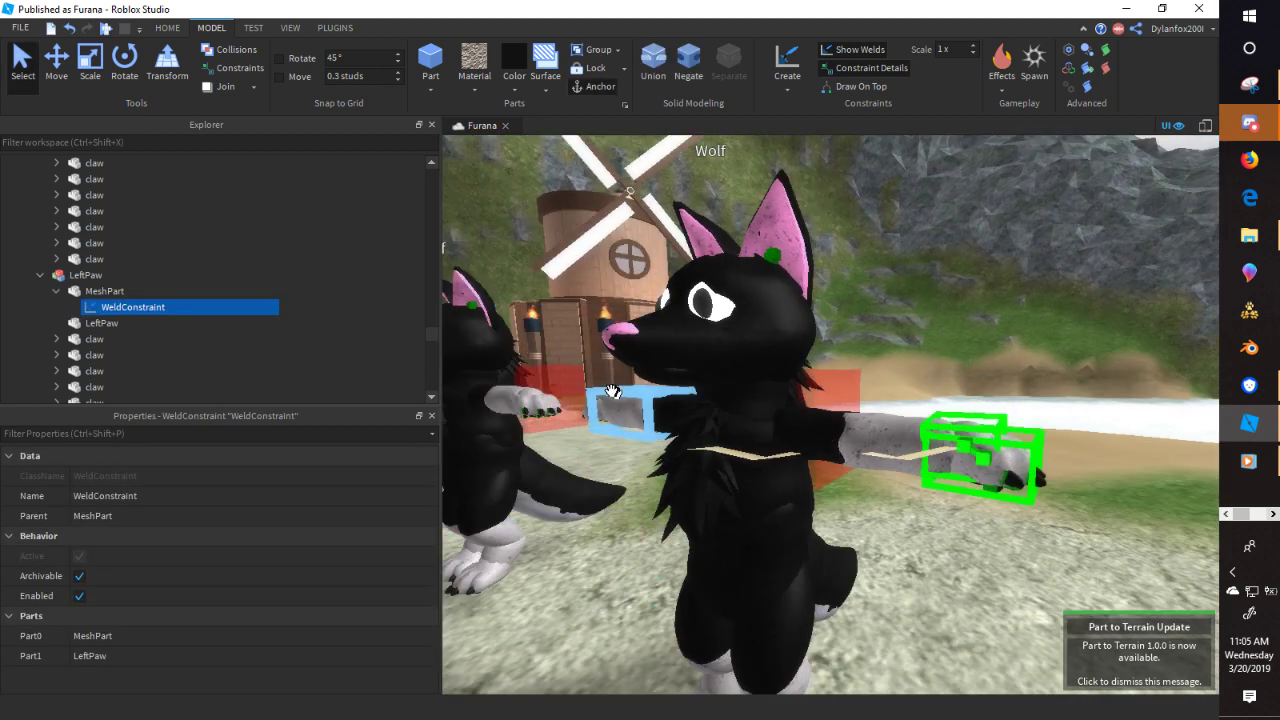
click(611, 391)
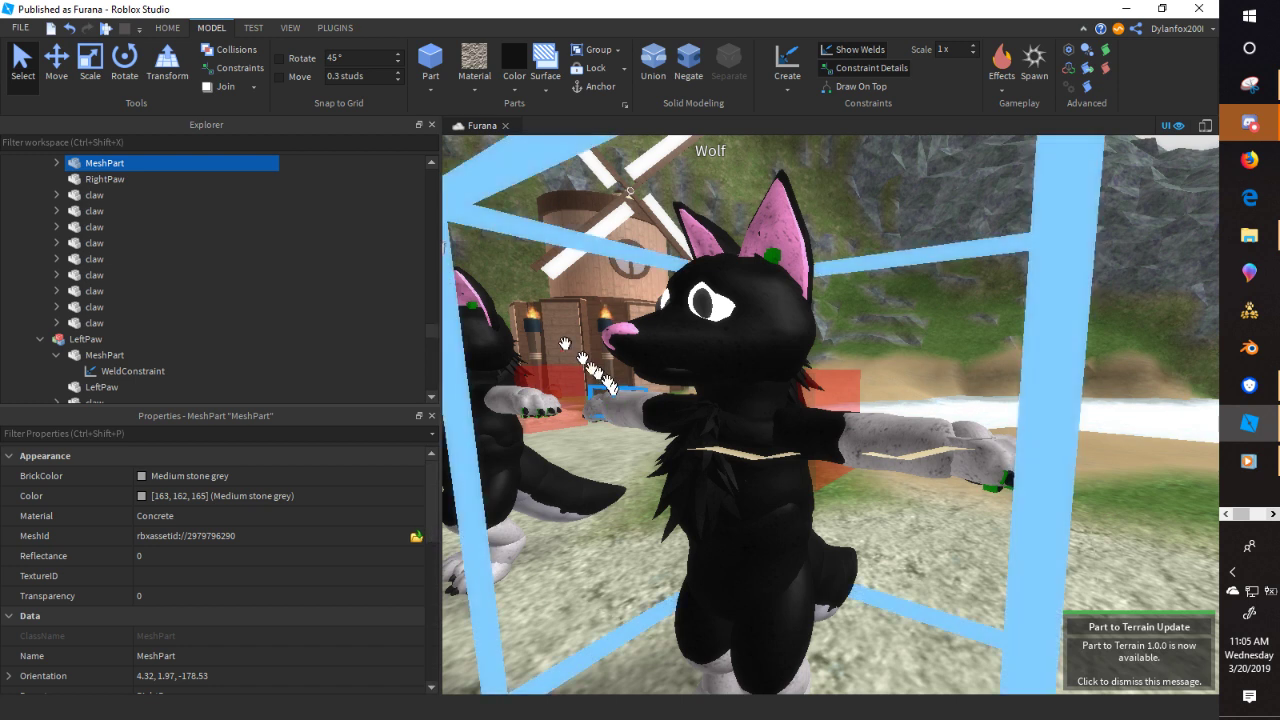
click(1040, 333)
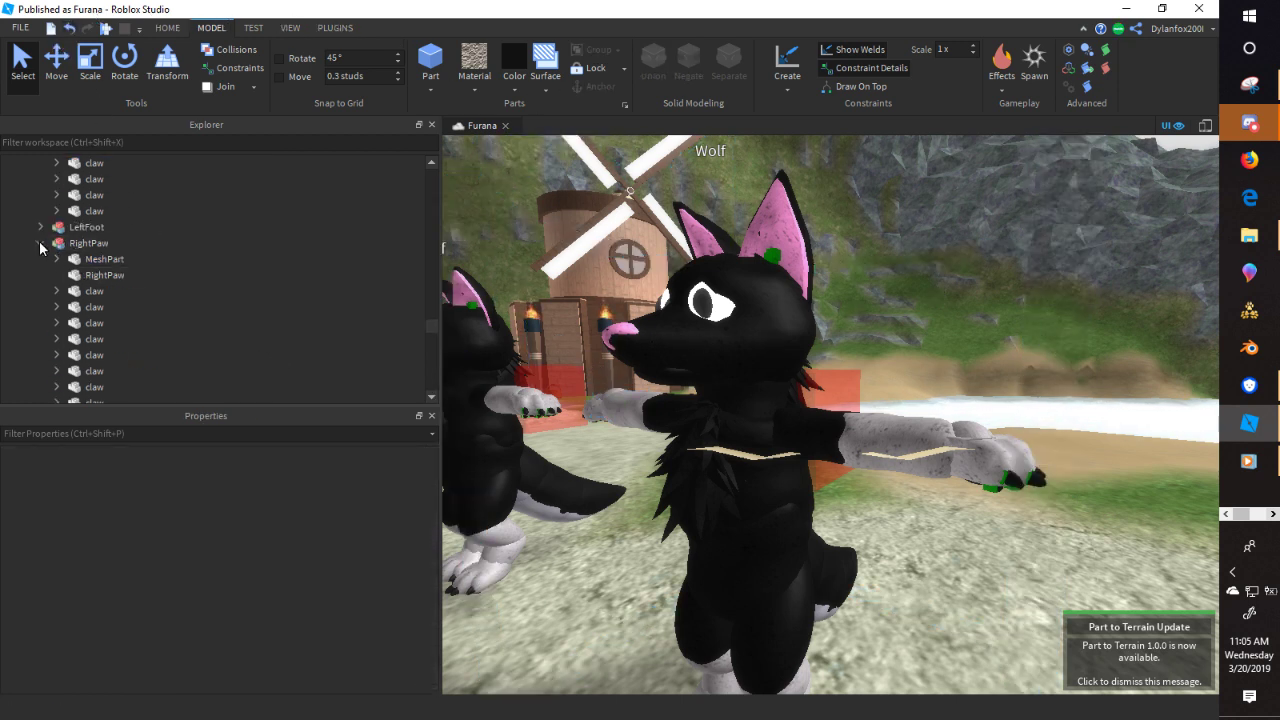
click(40, 243)
- Load the Wolf rig into the classic Animation Editor again
click(335, 27)
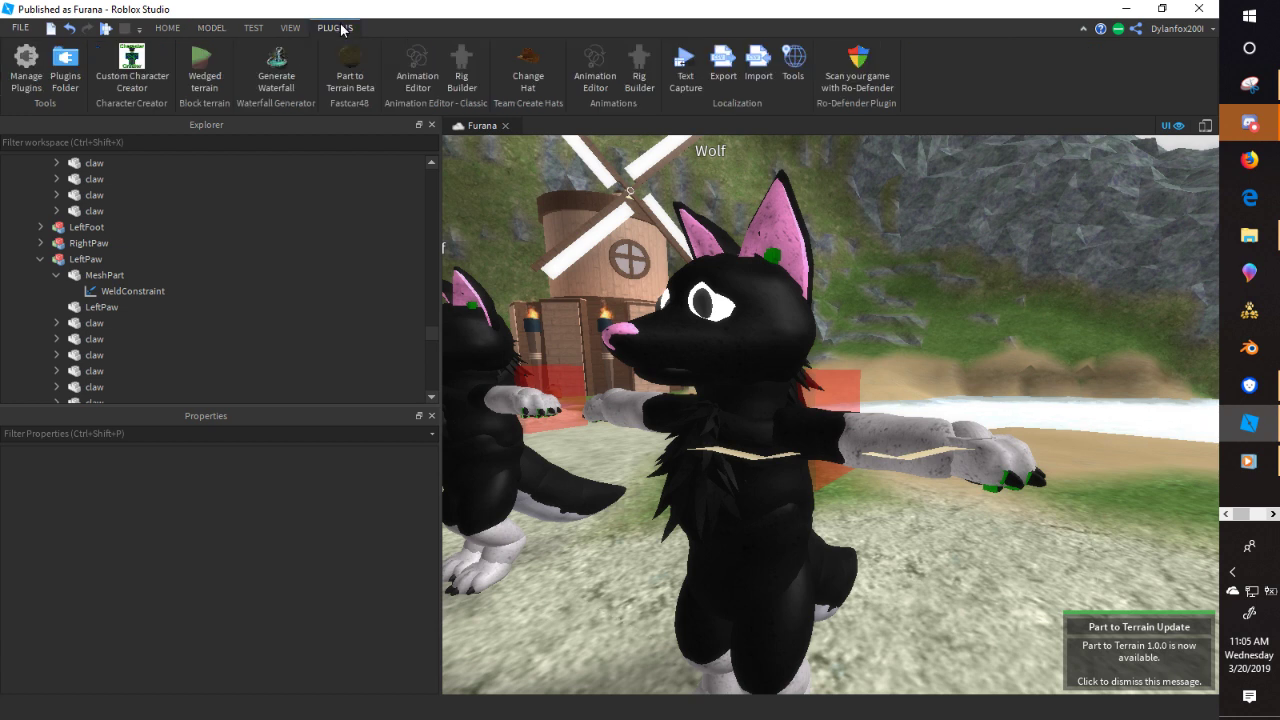
click(745, 443)
click(414, 64)
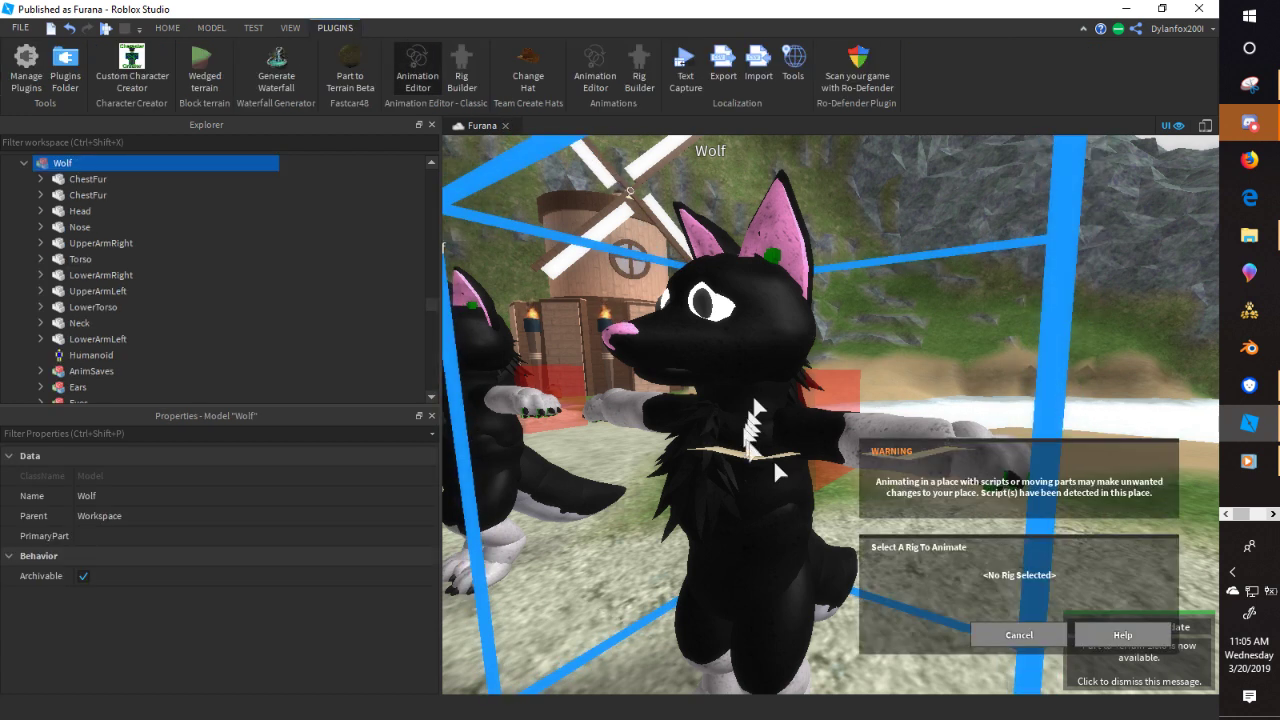
click(803, 420)
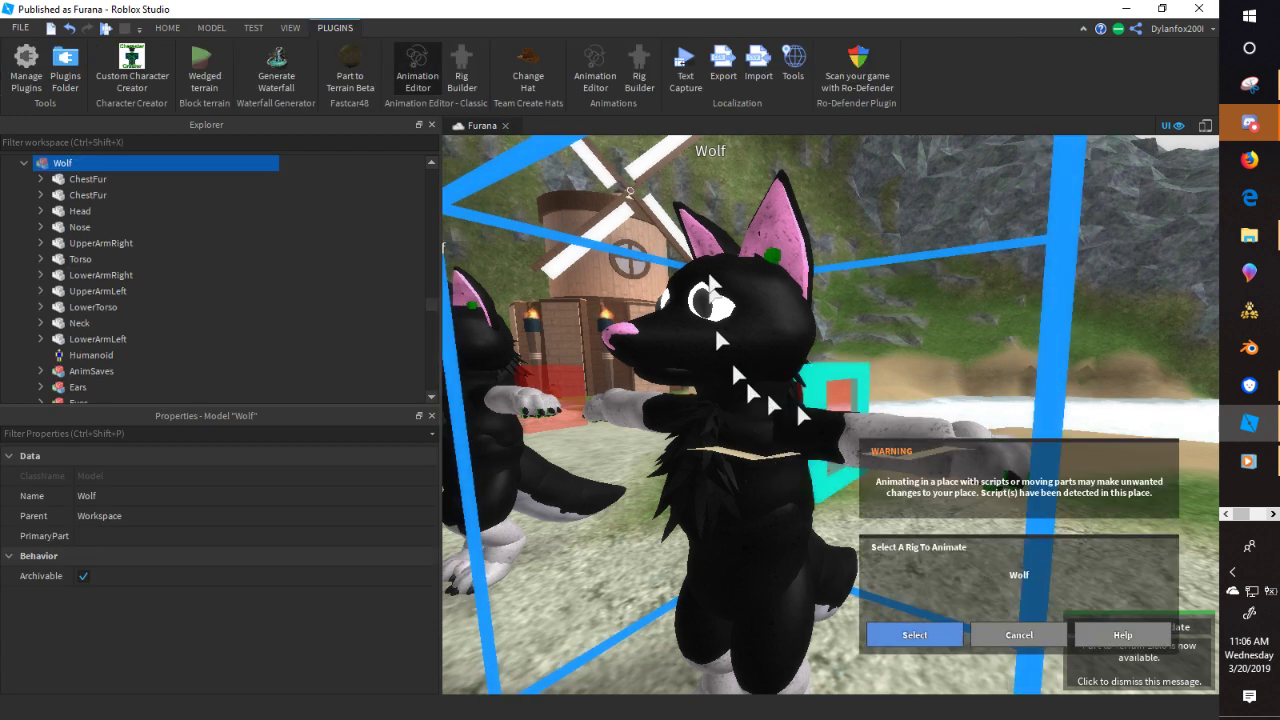
click(929, 635)
click(1060, 476)
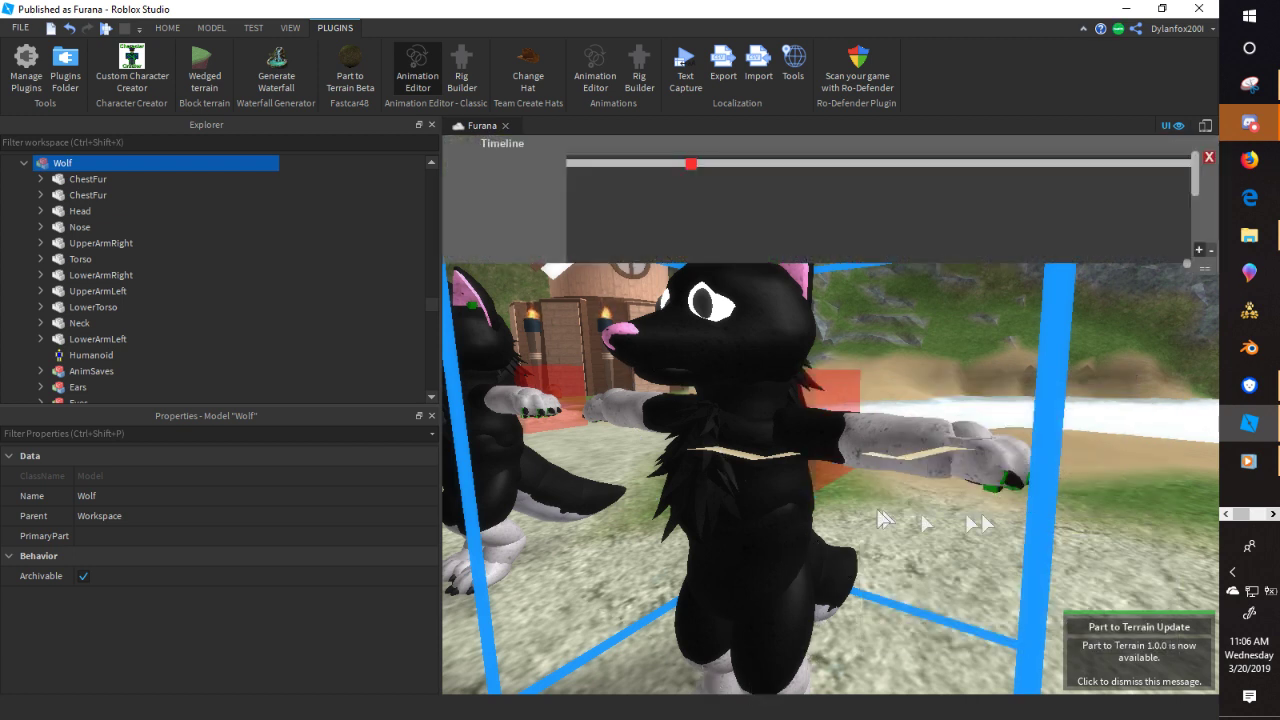
- Rotate the Wolf's Neck joint so the head tilts upward
scroll(842, 499, down, 5)
right_drag(843, 508, 850, 543)
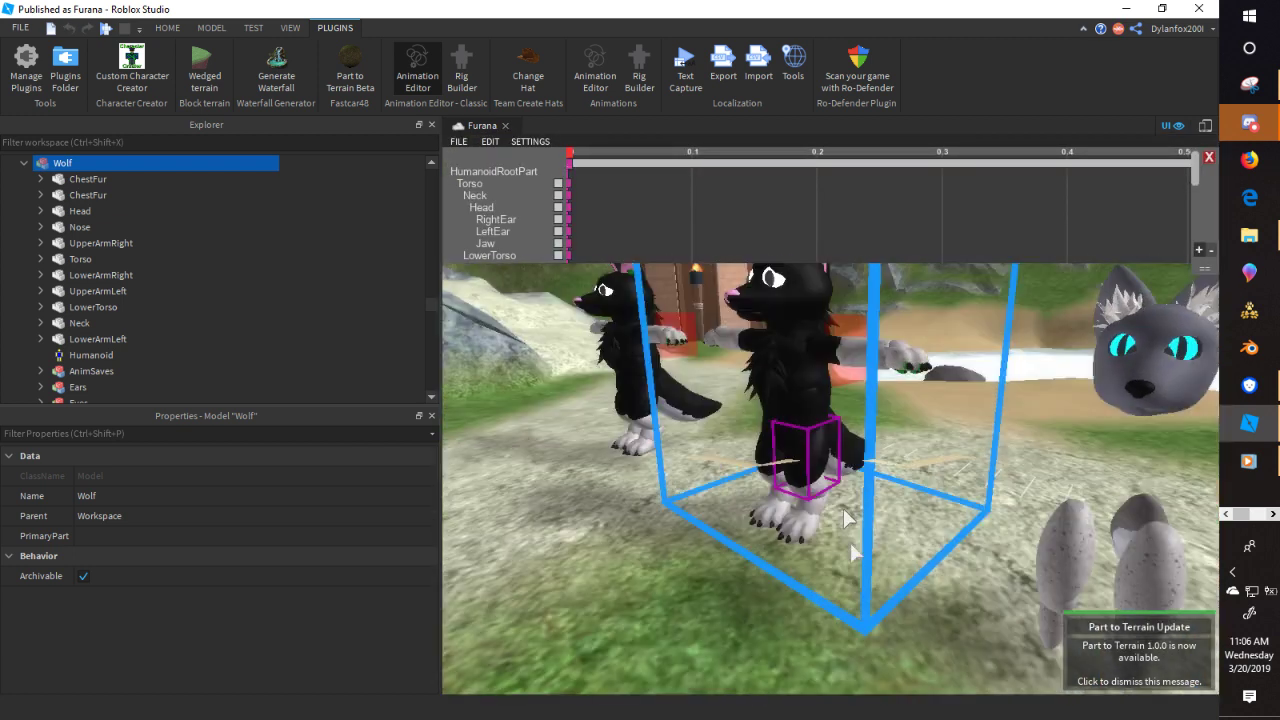
click(800, 319)
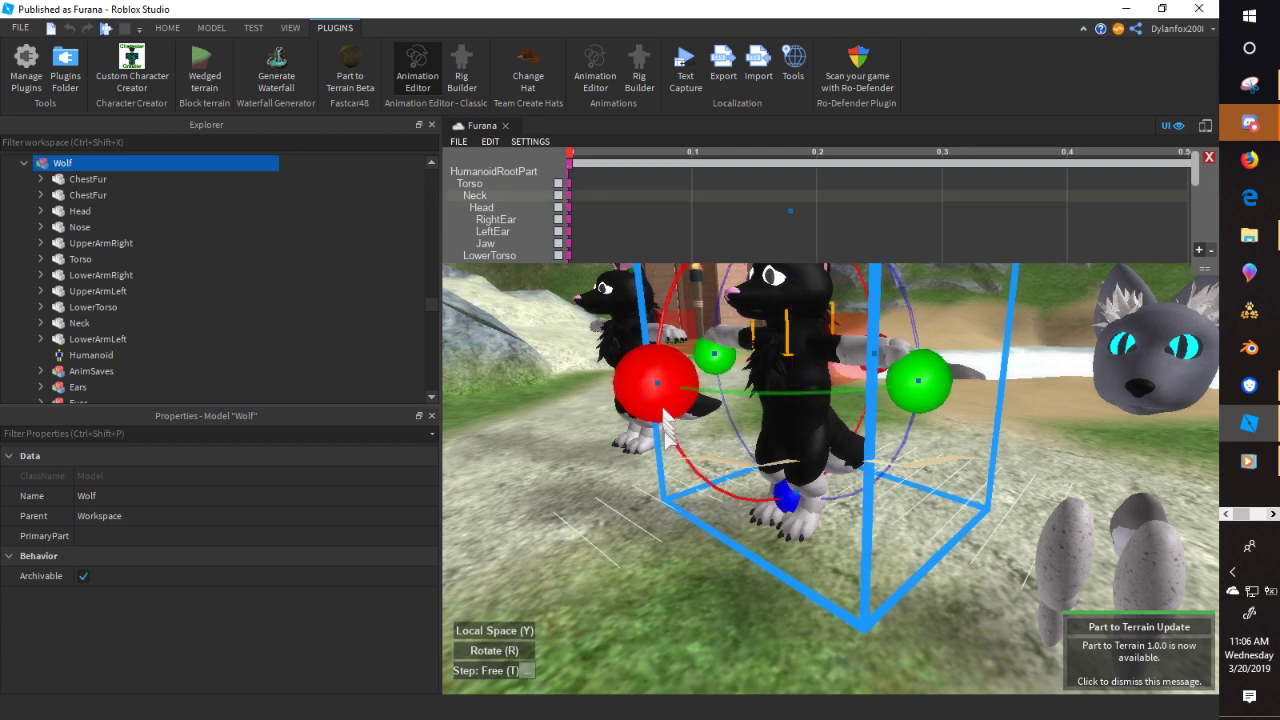
drag(665, 420, 698, 337)
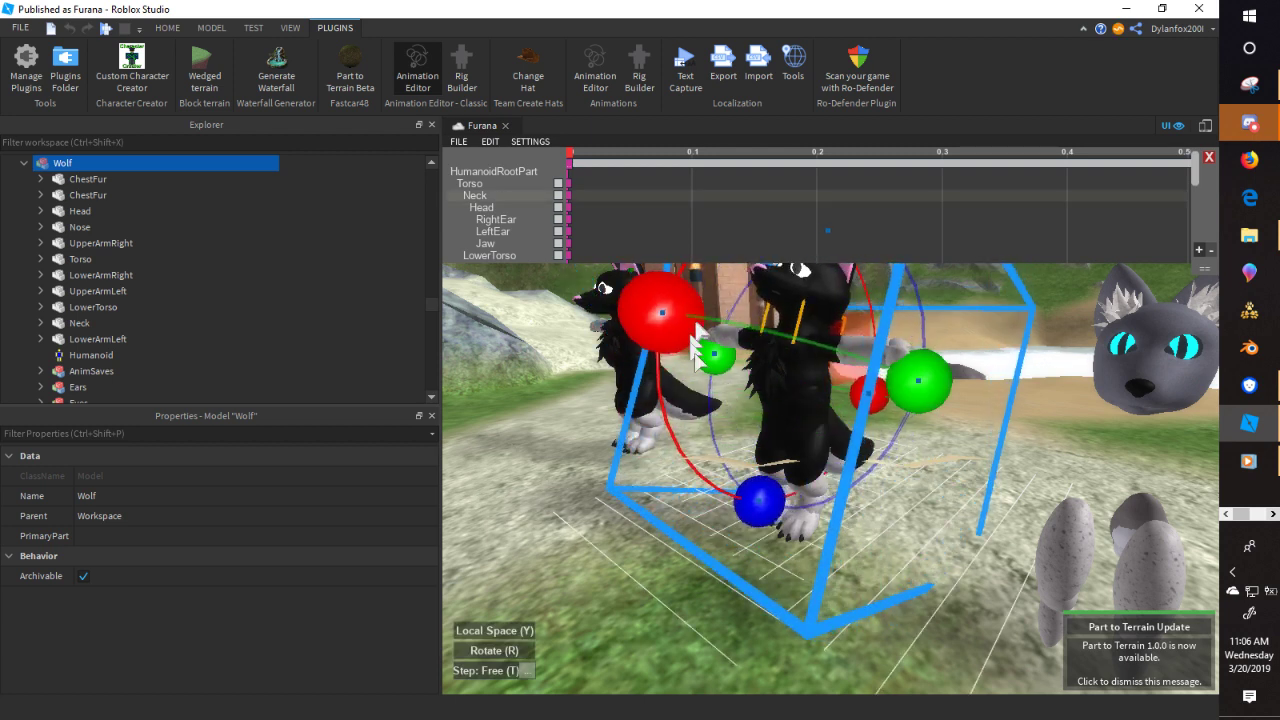
scroll(698, 337, up, 6)
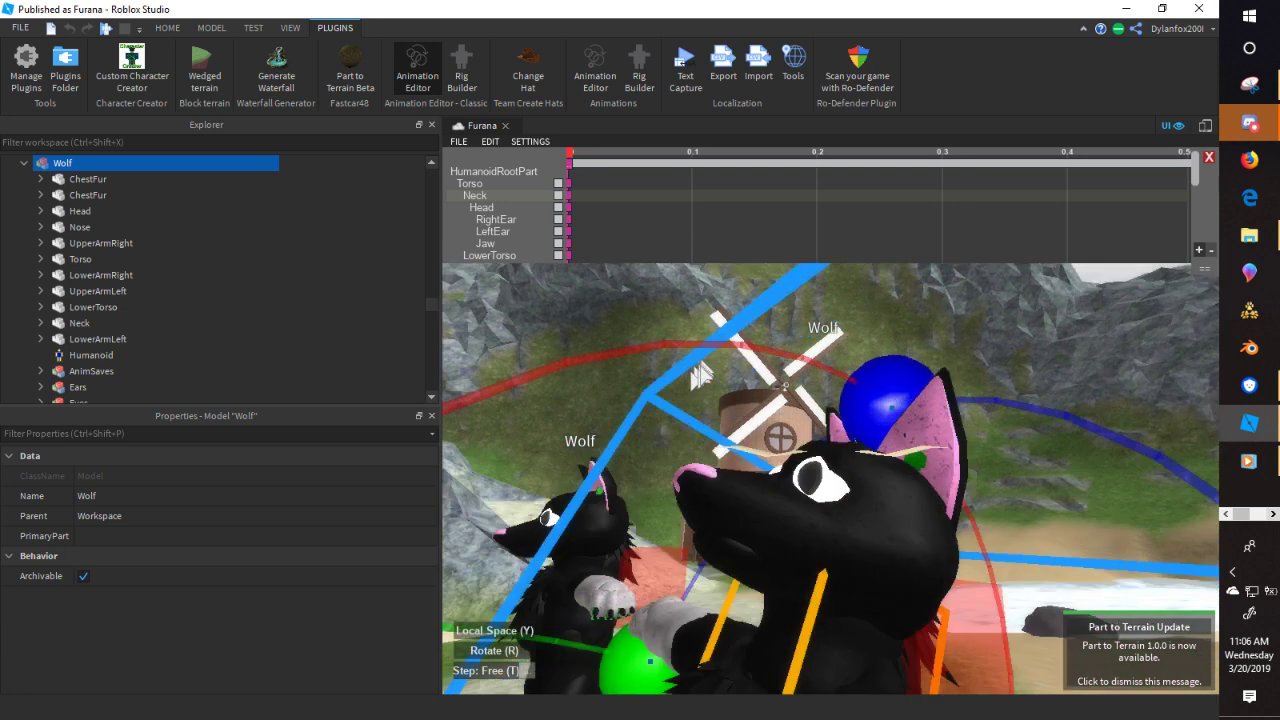
scroll(699, 375, down, 5)
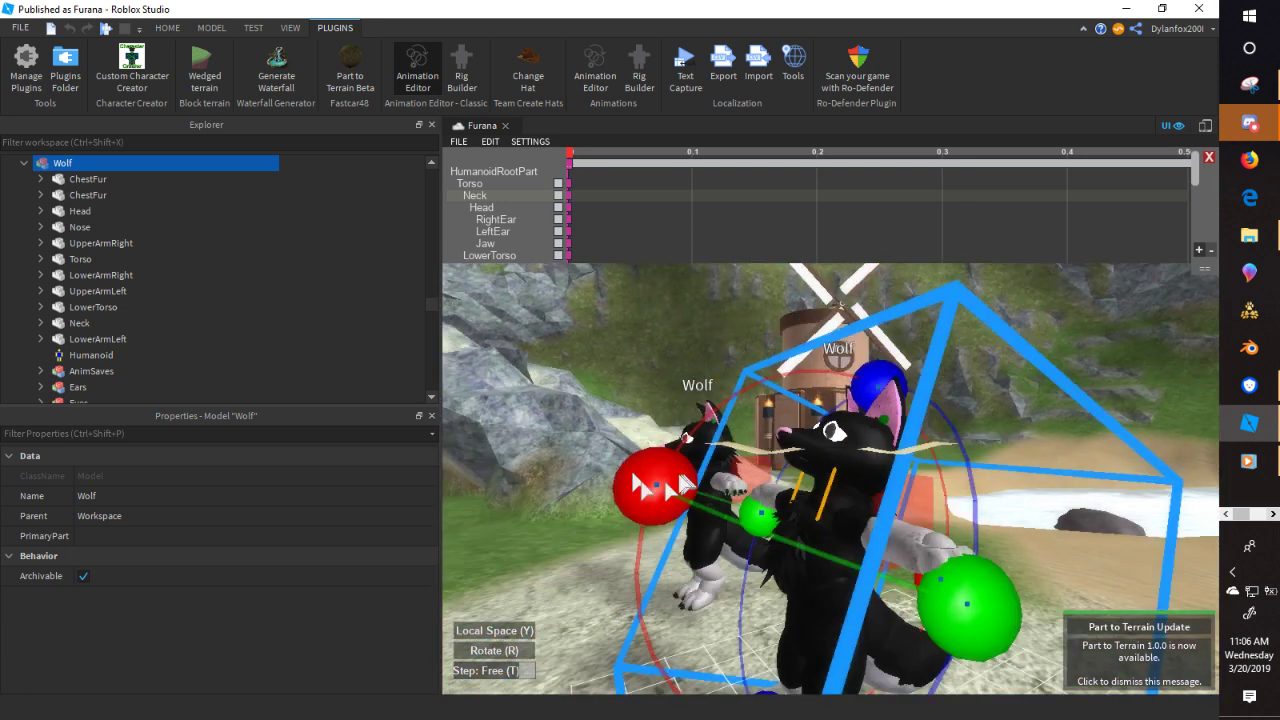
- Rotate the Wolf's Head joint so the muzzle tips back down
right_drag(680, 485, 623, 482)
click(799, 461)
drag(623, 484, 625, 520)
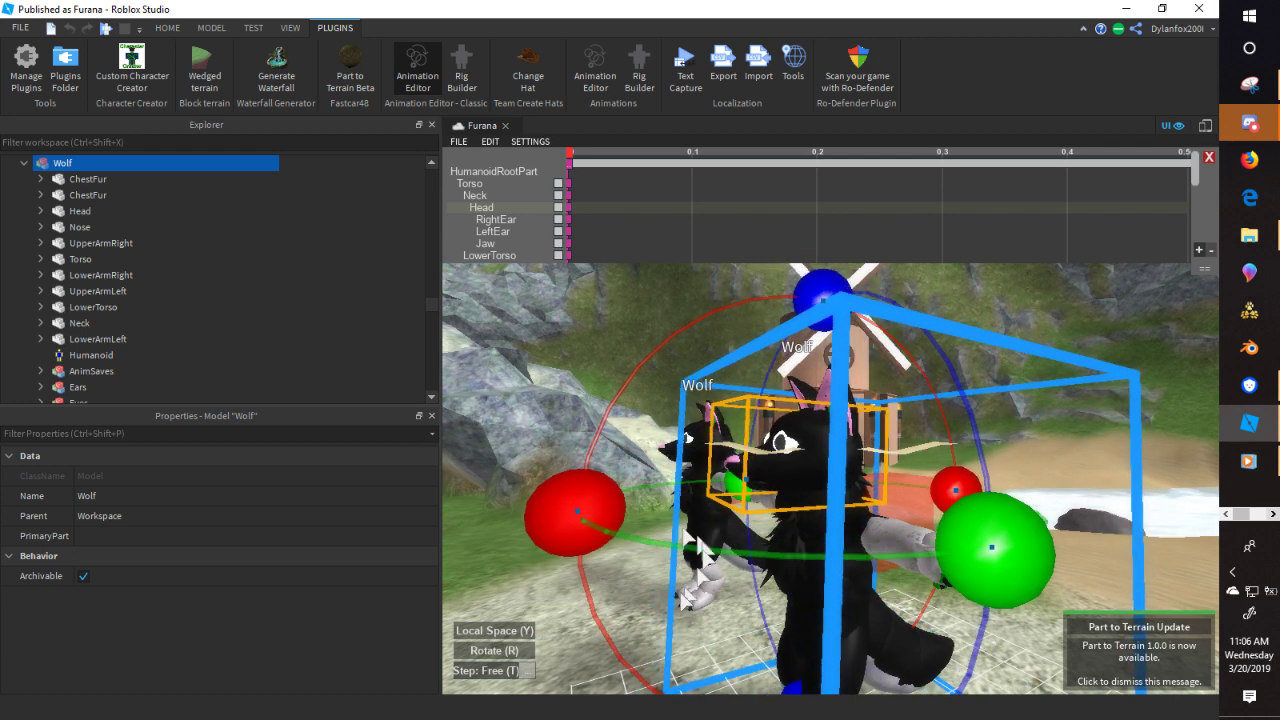
- Rotate the Wolf's Jaw joint downward to open the mouth
click(665, 623)
right_drag(665, 623, 671, 624)
key(a)
key(w)
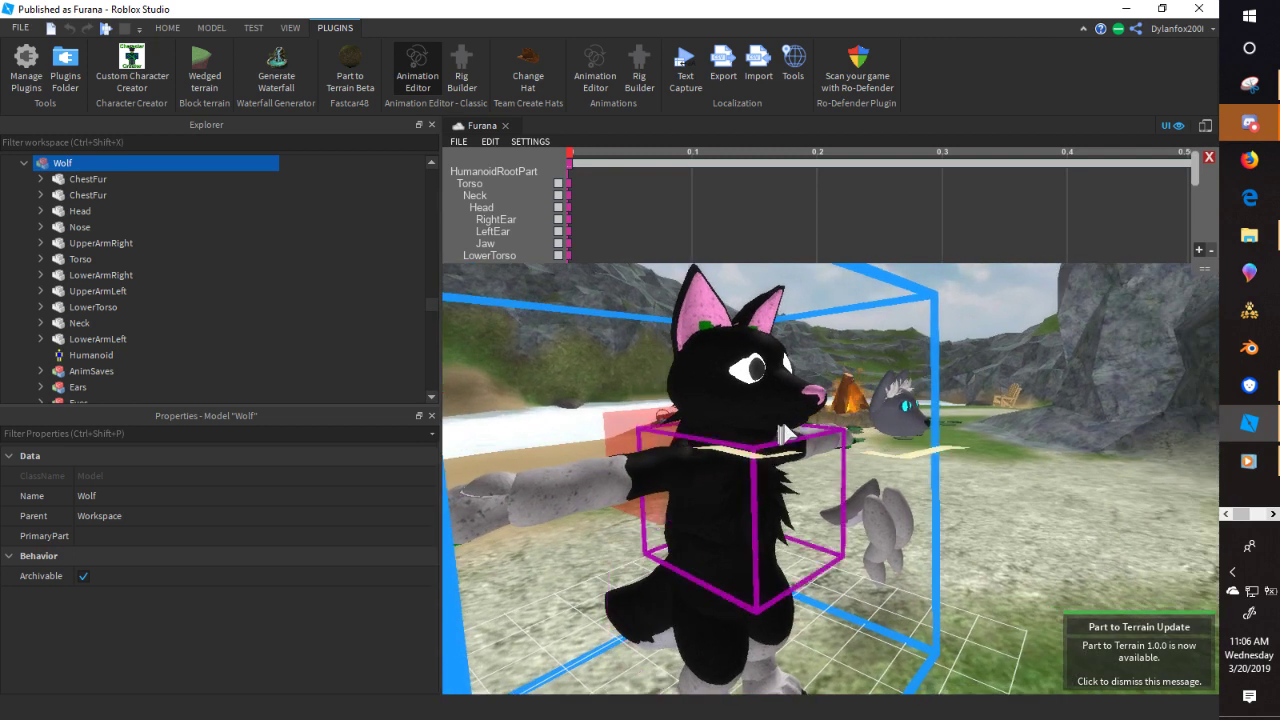
click(838, 392)
drag(838, 392, 925, 490)
key(w)
key(d)
mouse_move(925, 488)
right_down()
mouse_move(971, 486)
mouse_move(917, 484)
right_up()
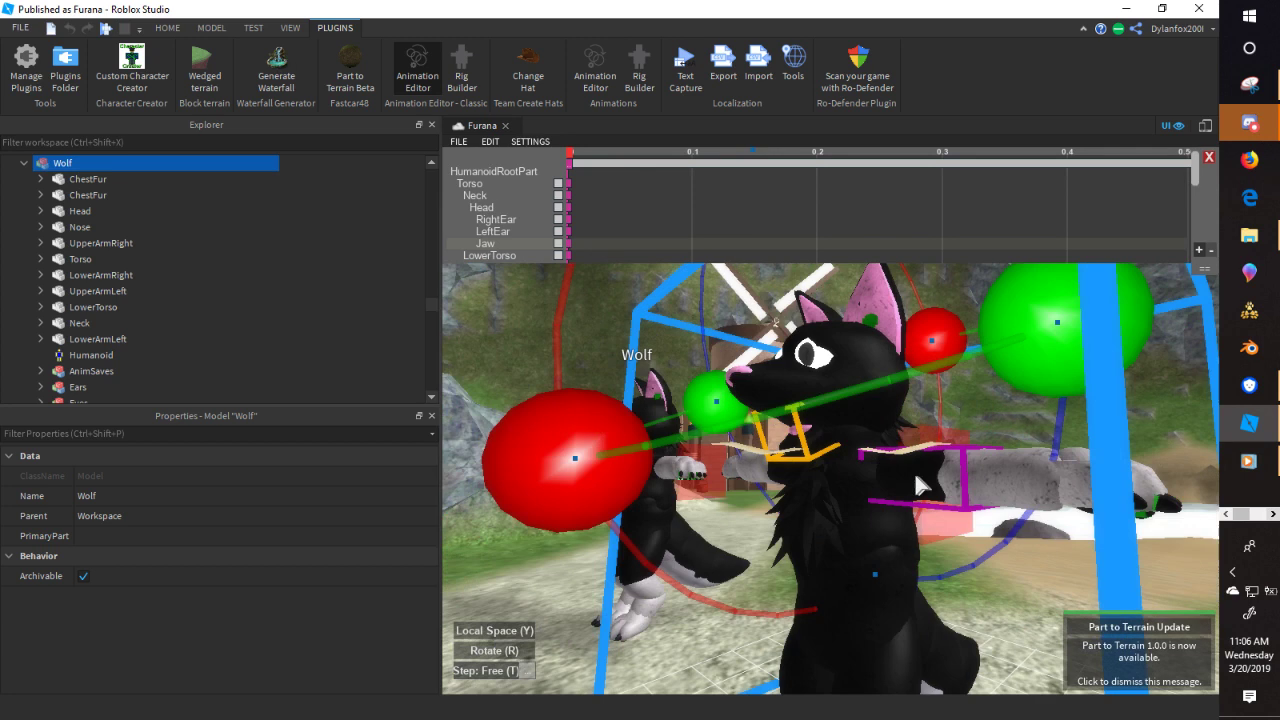
- Change the joint handles to Move and shift the Jaw forward beneath the muzzle
click(168, 28)
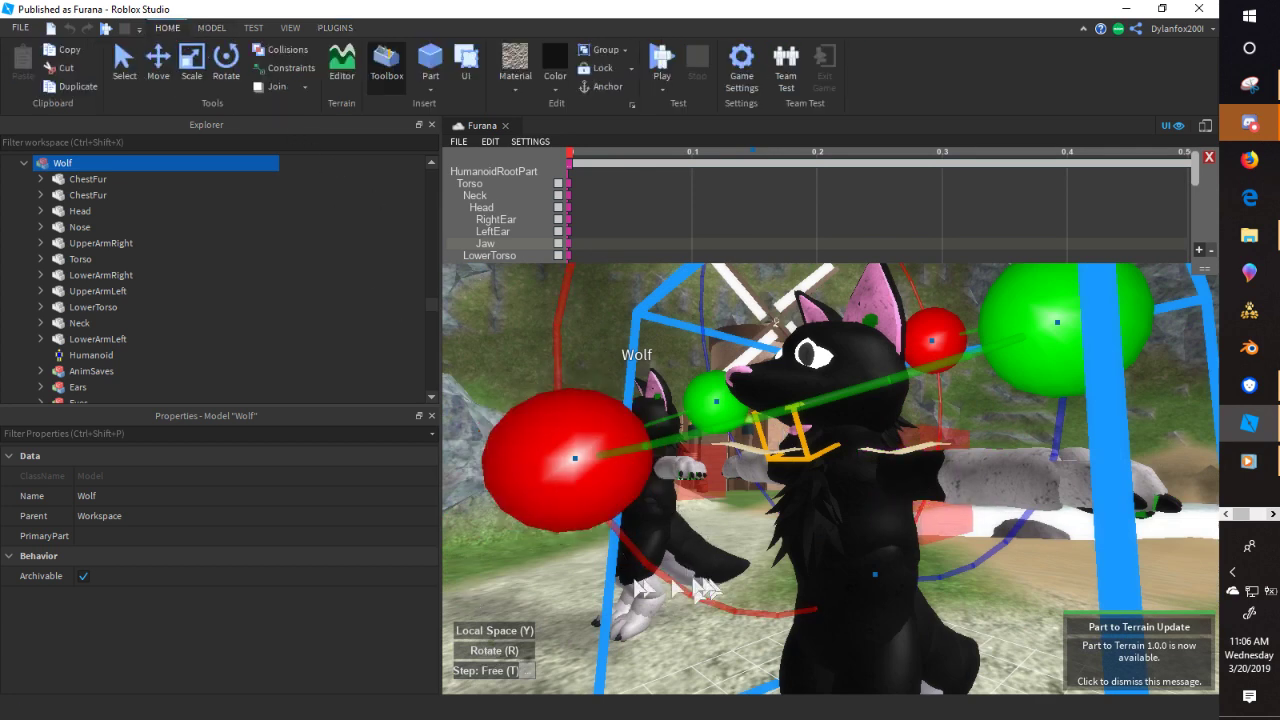
click(509, 652)
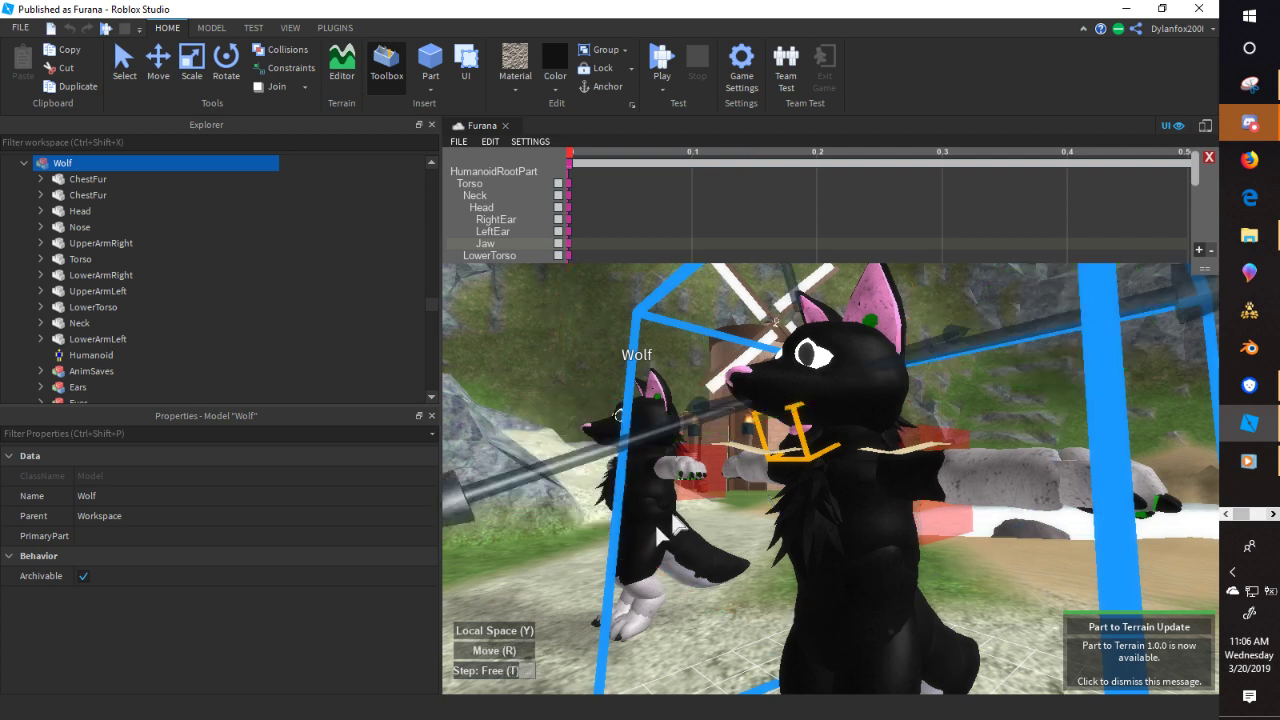
drag(625, 444, 620, 445)
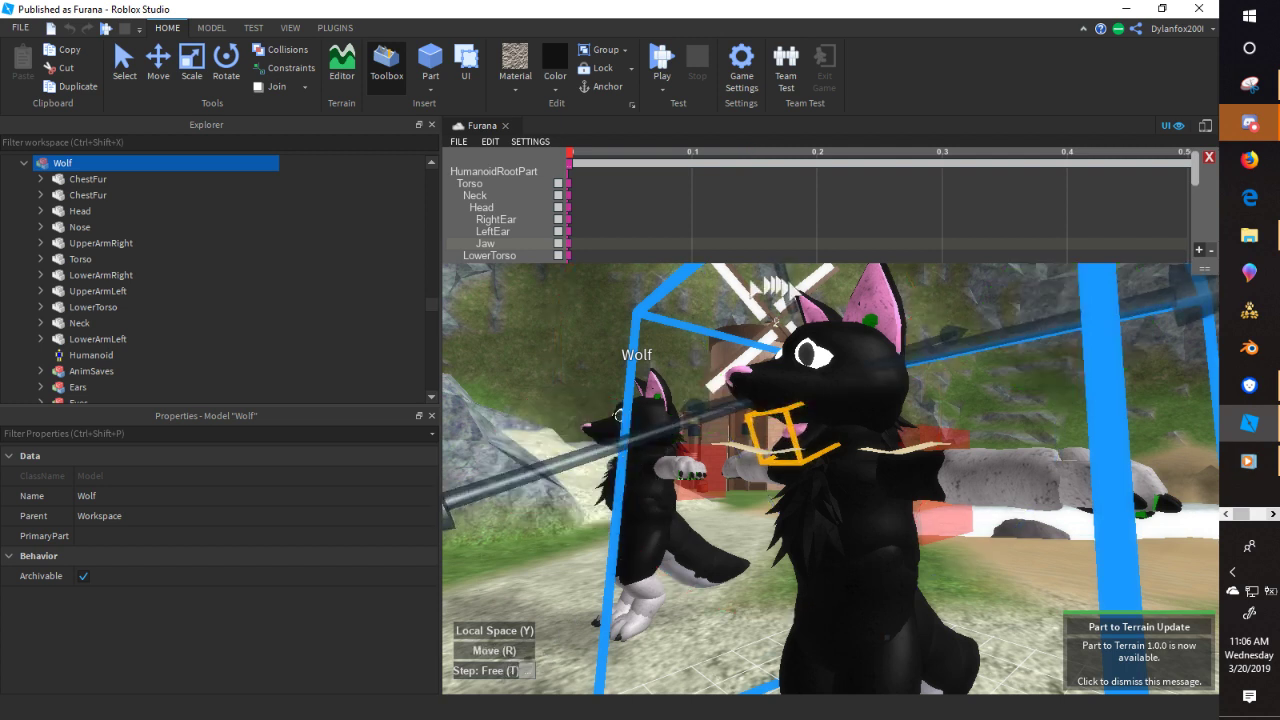
drag(786, 290, 663, 438)
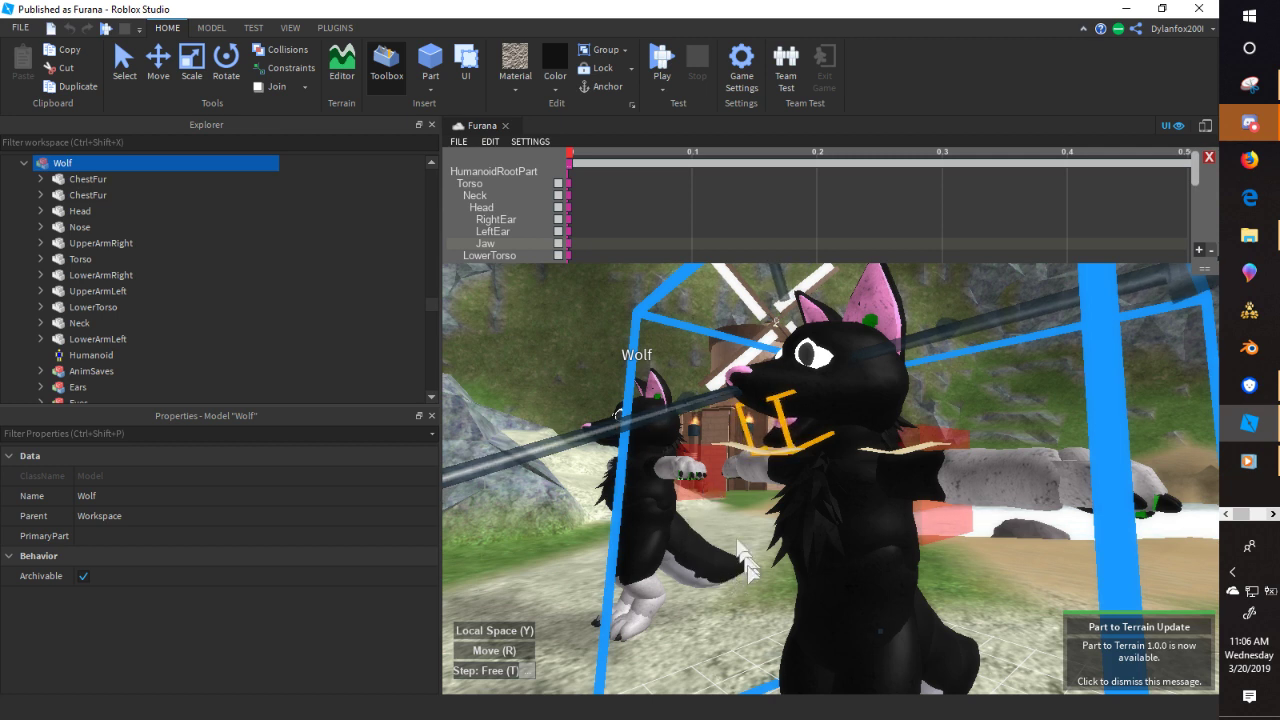
right_drag(750, 566, 750, 566)
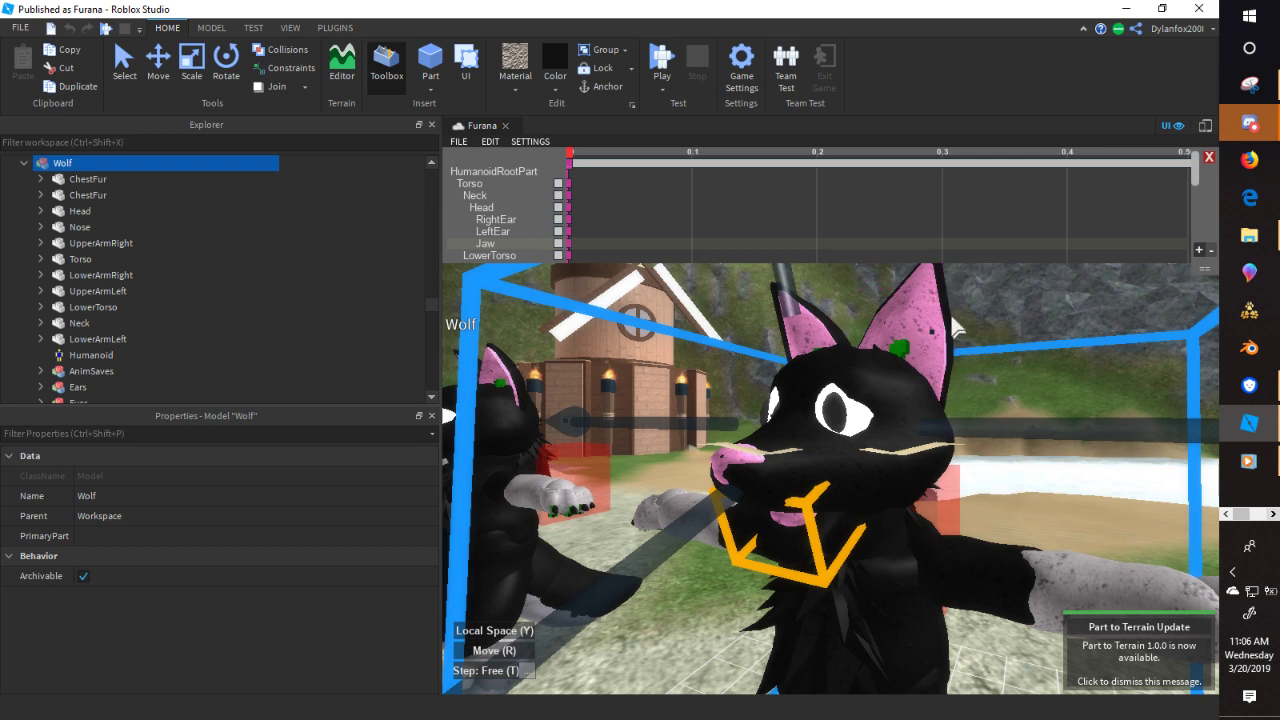
- Rotate the Wolf's LeftEar joint so it tilts outward from the head
click(958, 320)
click(947, 317)
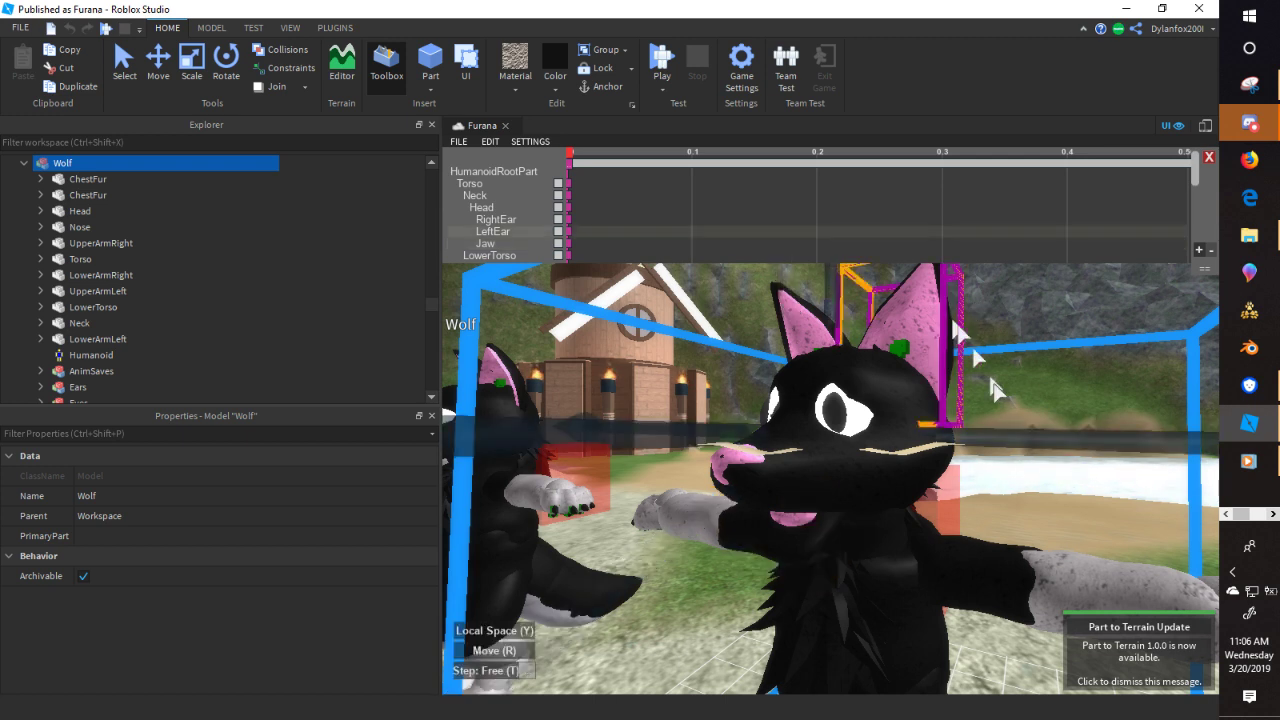
scroll(989, 381, down, 2)
right_drag(989, 381, 989, 381)
key(r)
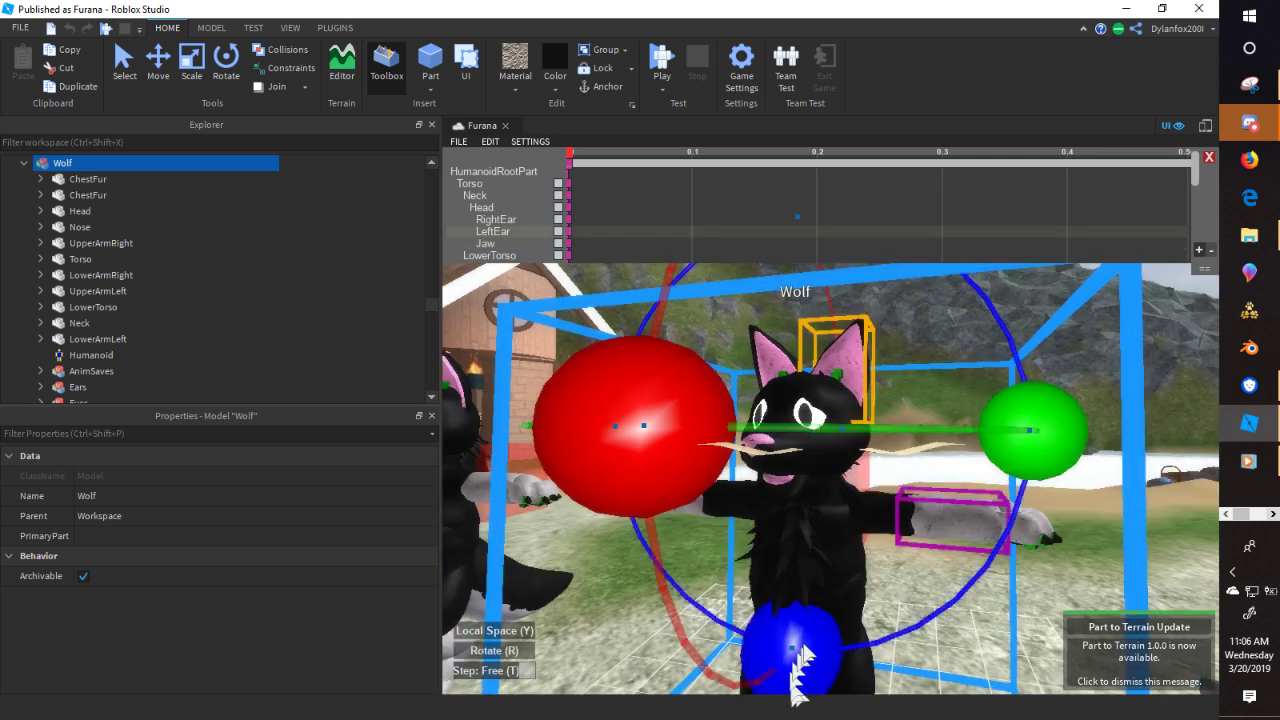
drag(1017, 430, 723, 640)
key(r)
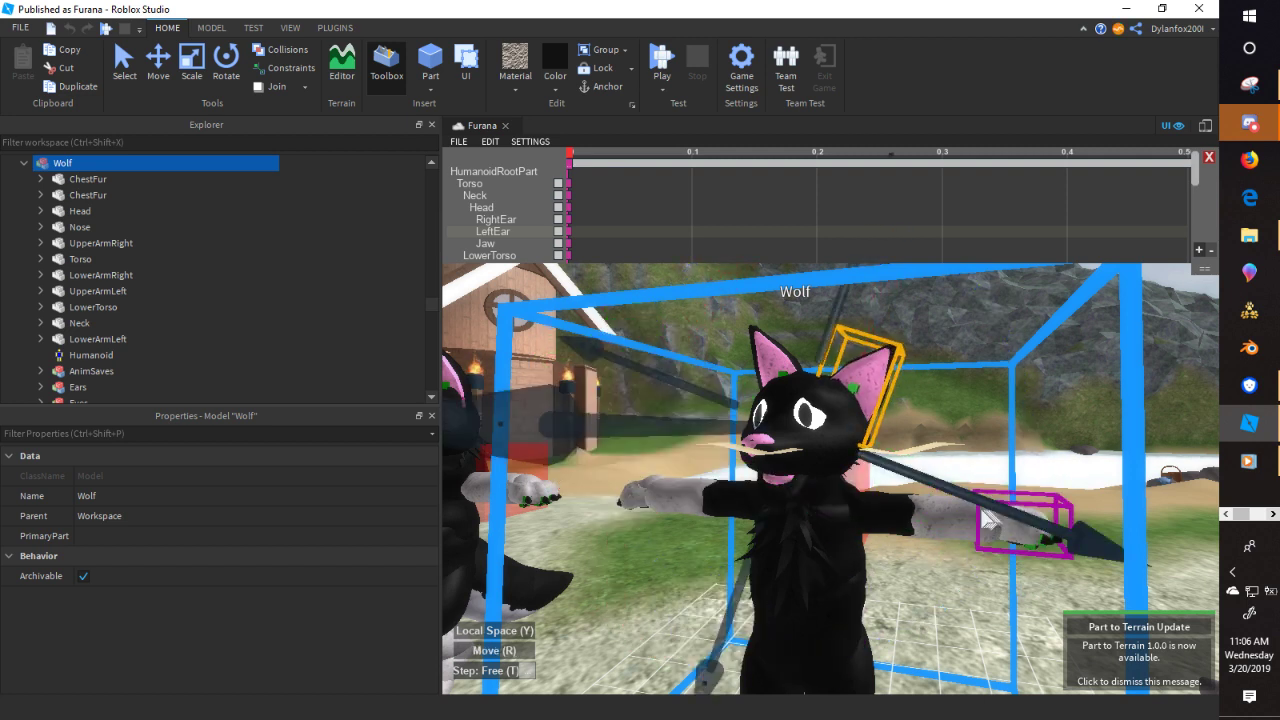
click(977, 377)
- Rotate the Wolf's right upper leg forward and up at the hip
scroll(986, 381, down, 2)
right_drag(986, 381, 986, 381)
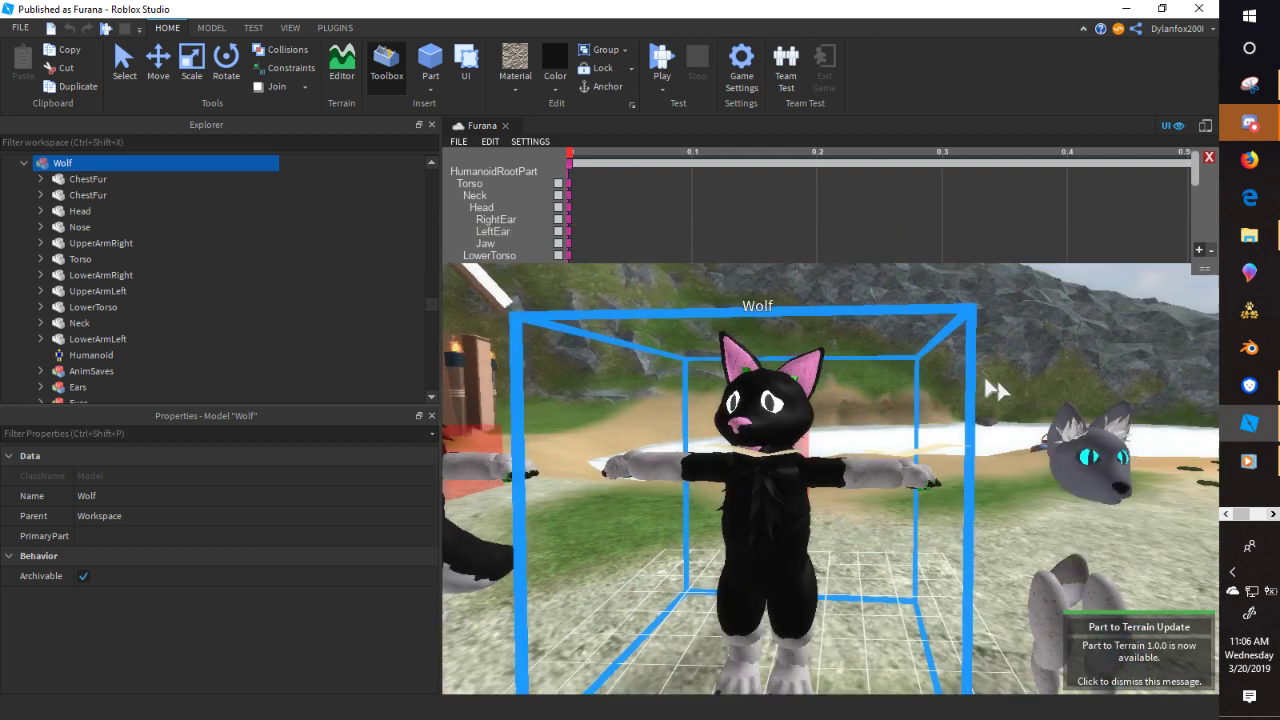
scroll(995, 390, down, 3)
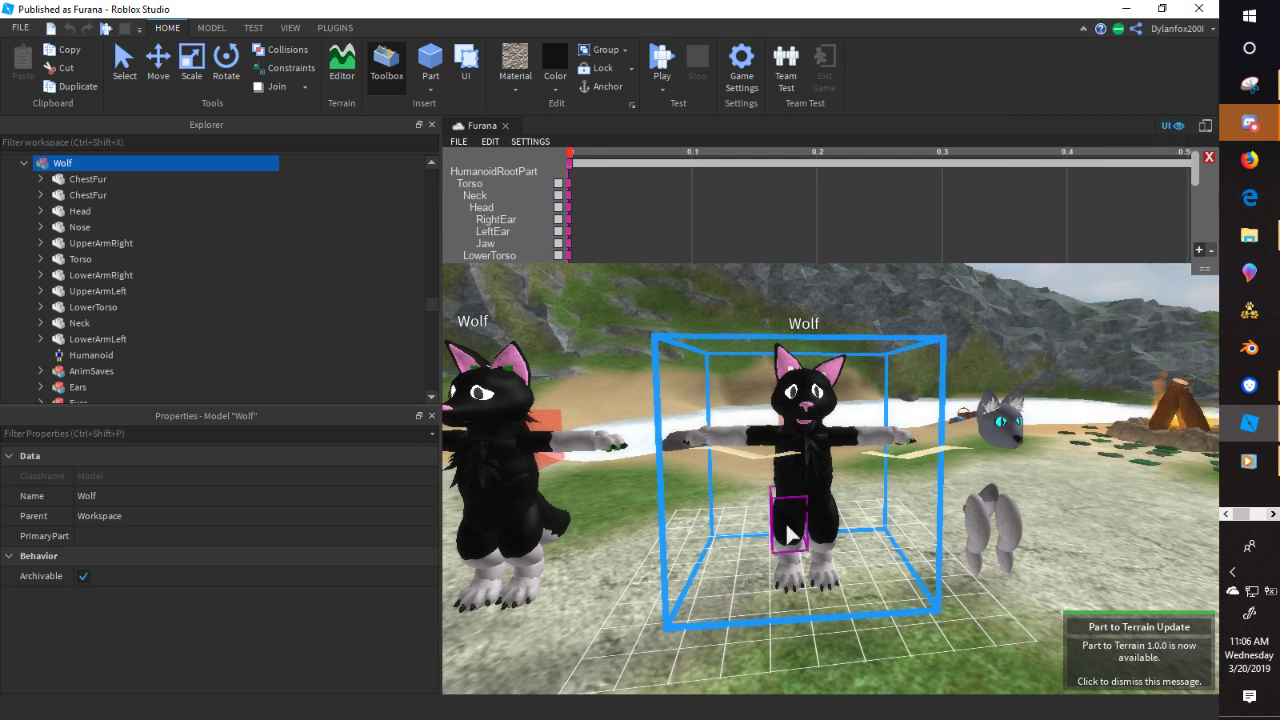
click(788, 534)
right_drag(777, 538, 740, 546)
scroll(757, 554, up, 3)
key(r)
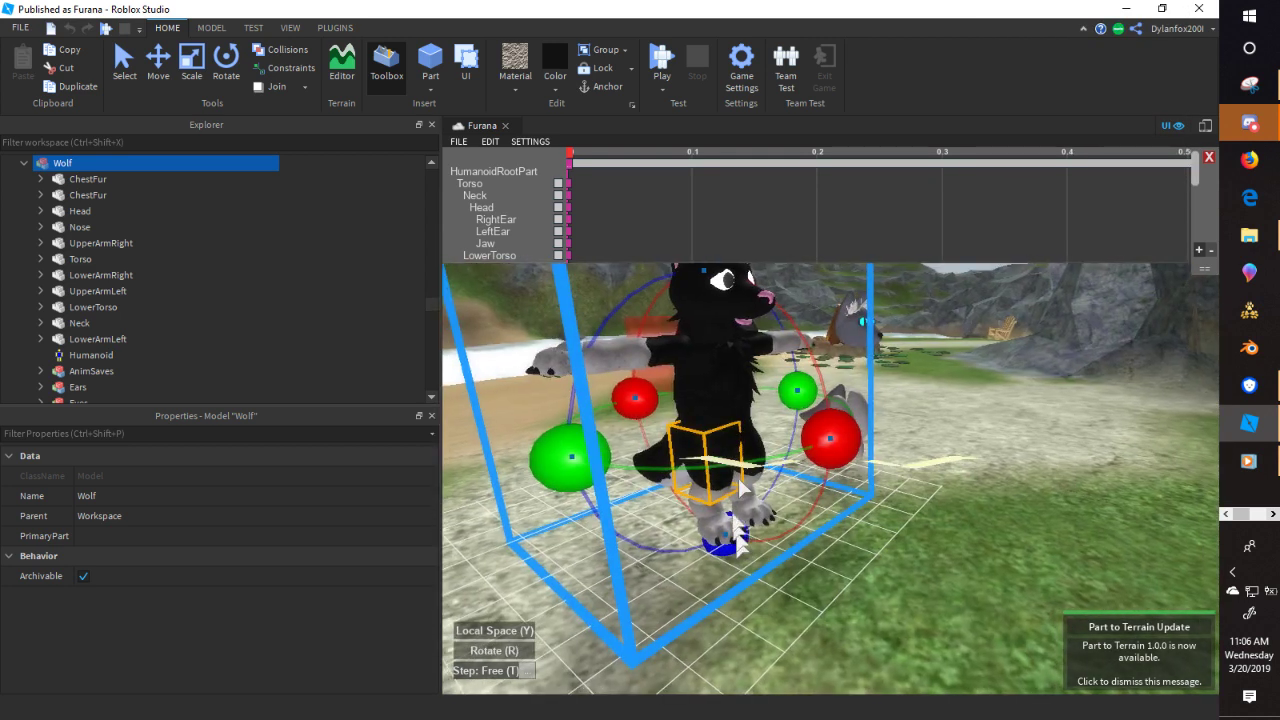
scroll(740, 487, up, 2)
drag(821, 455, 728, 292)
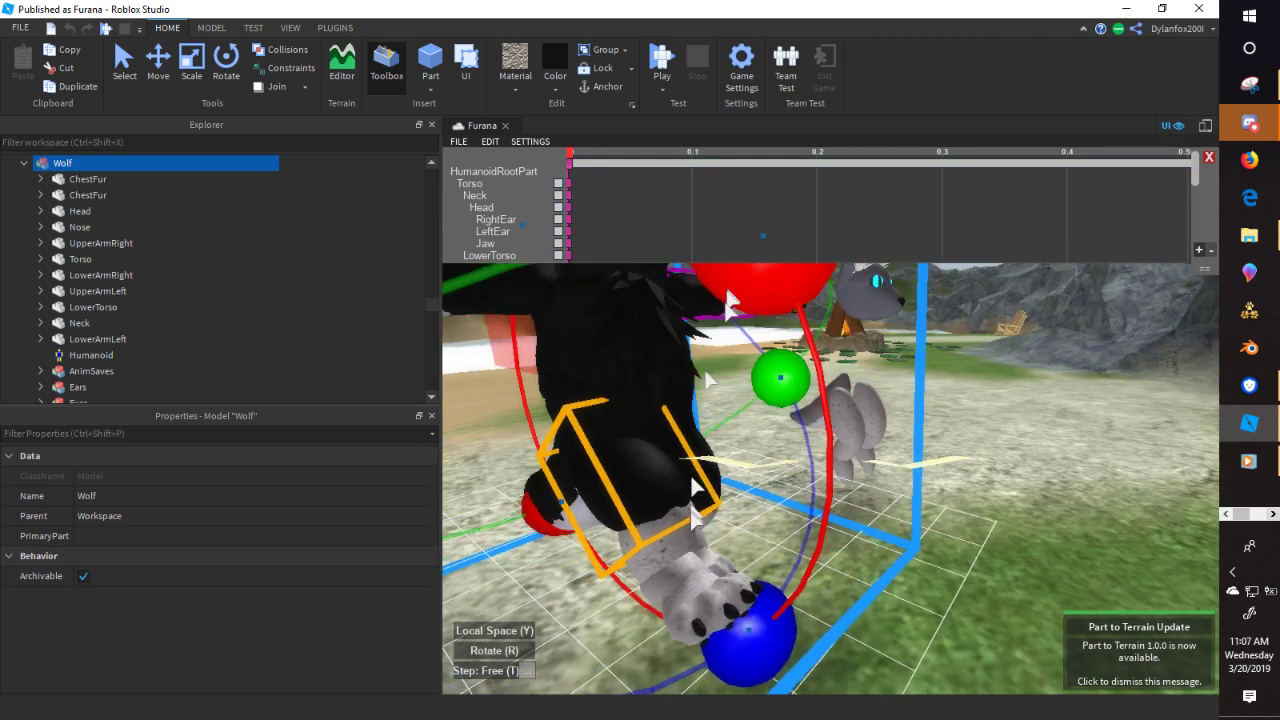
- Rotate the Wolf's right lower leg backward to bend the knee, and shift it forward toward the thigh
right_drag(695, 517, 833, 527)
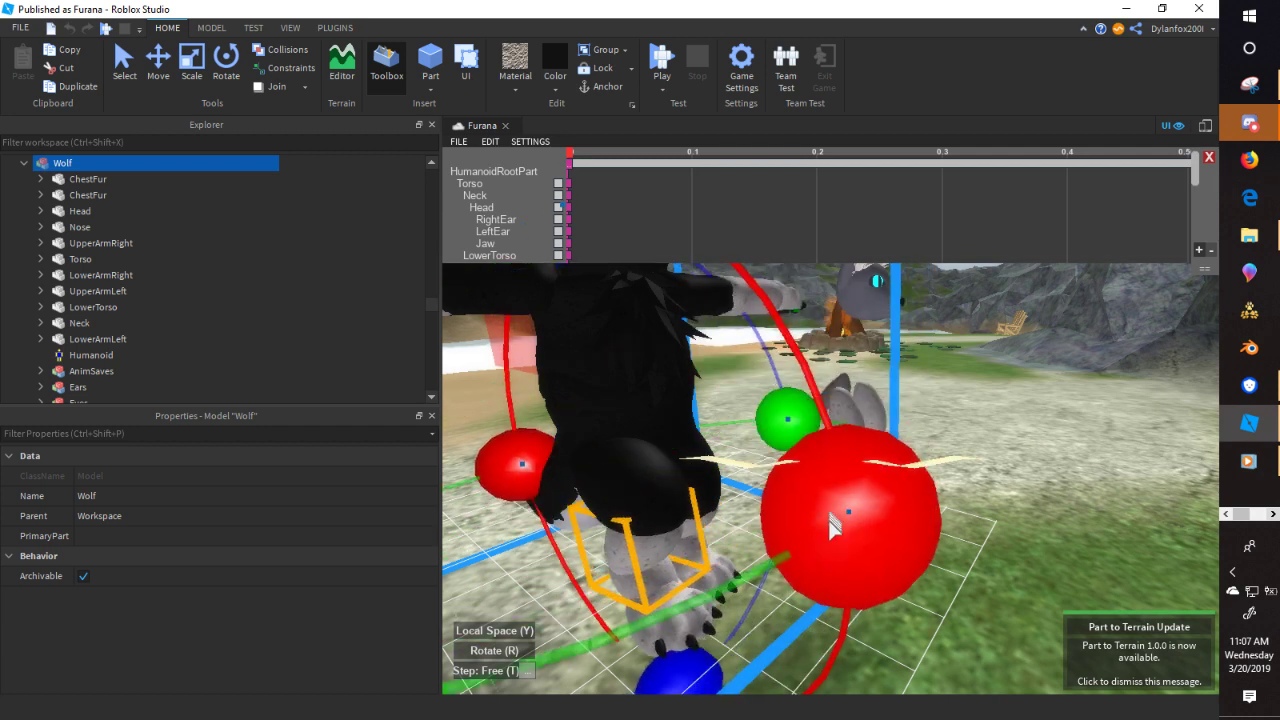
drag(833, 527, 690, 634)
key(r)
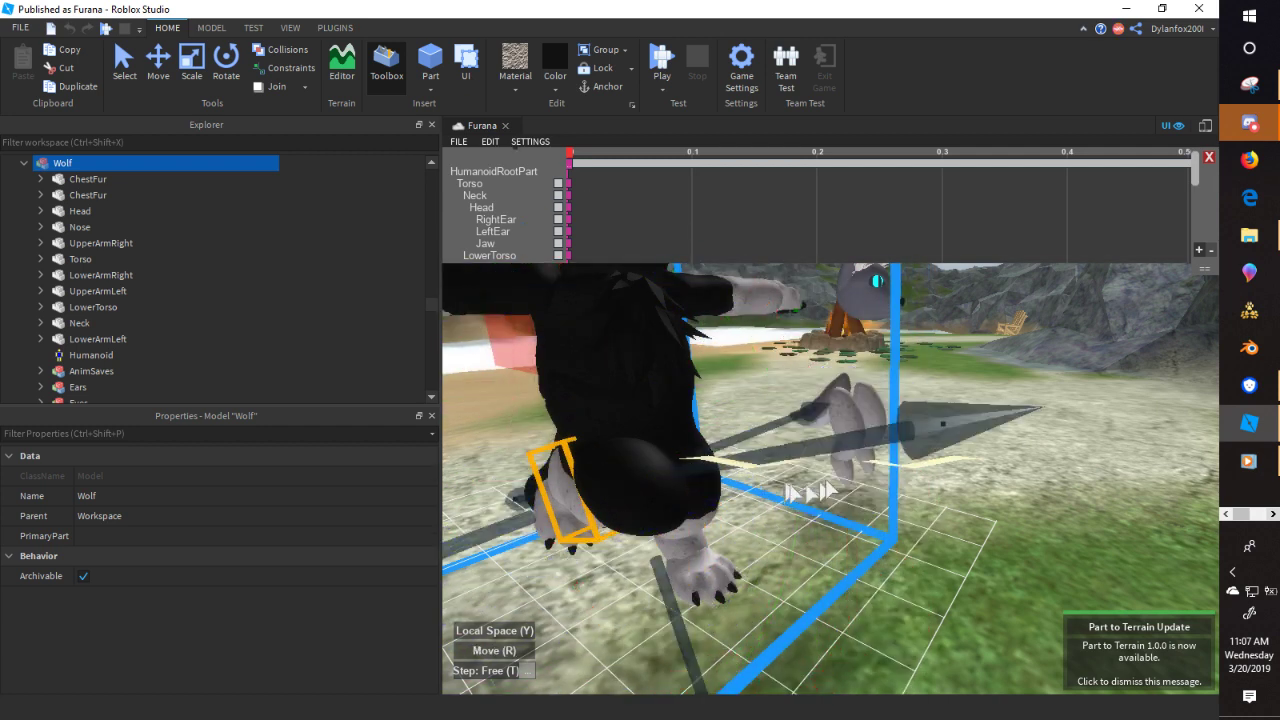
drag(875, 441, 928, 422)
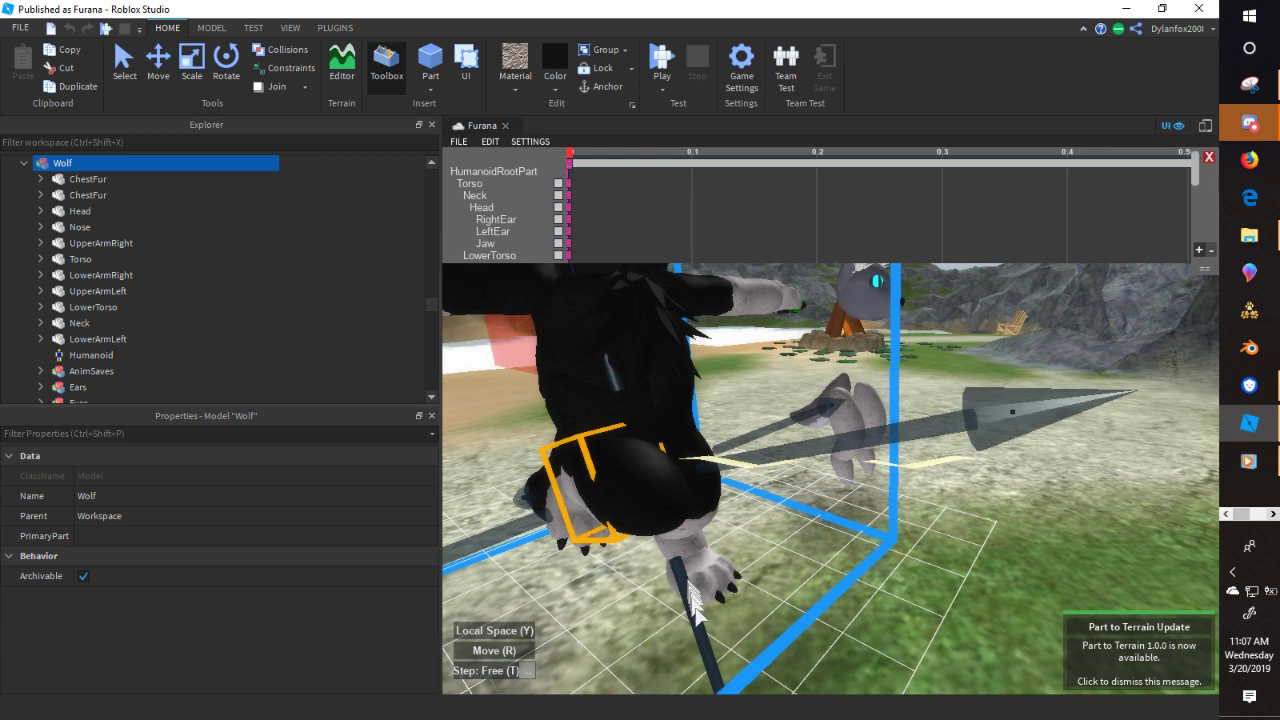
mouse_move(692, 597)
mouse_down()
mouse_move(706, 615)
mouse_move(694, 586)
mouse_up()
drag(826, 475, 857, 459)
right_drag(857, 459, 857, 480)
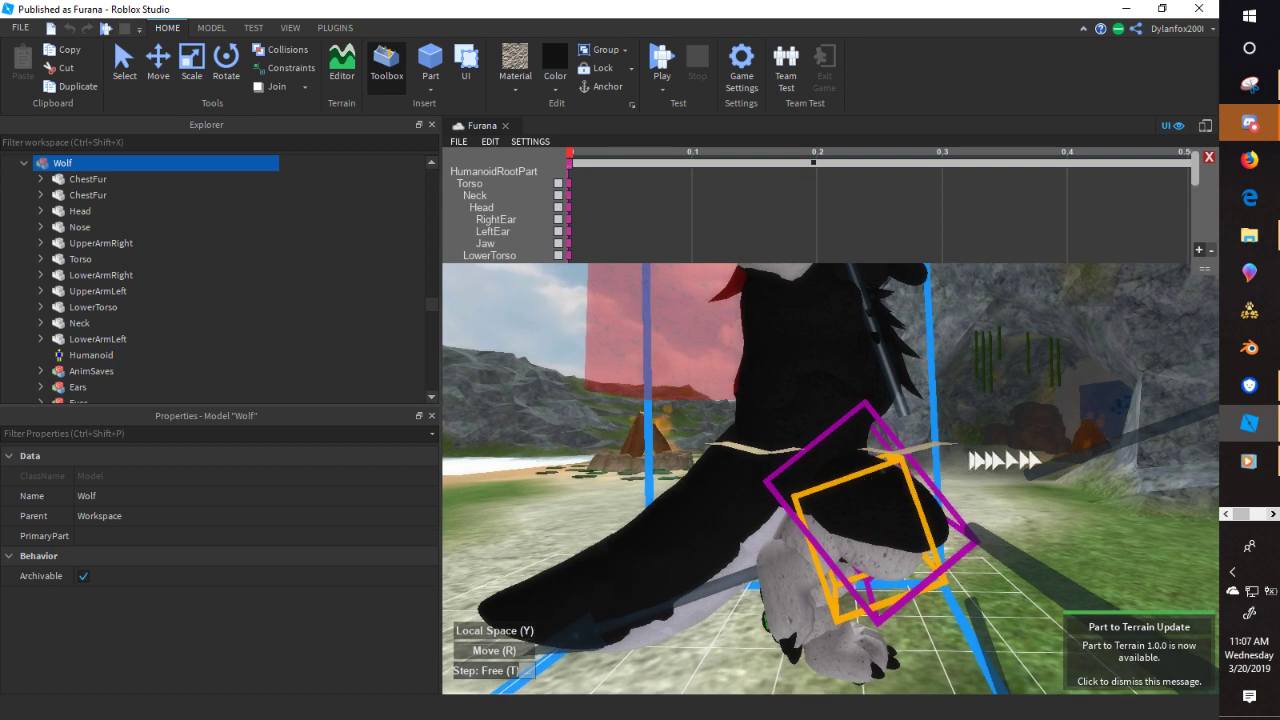
mouse_move(1056, 446)
mouse_down()
mouse_move(1073, 439)
mouse_move(1059, 444)
mouse_up()
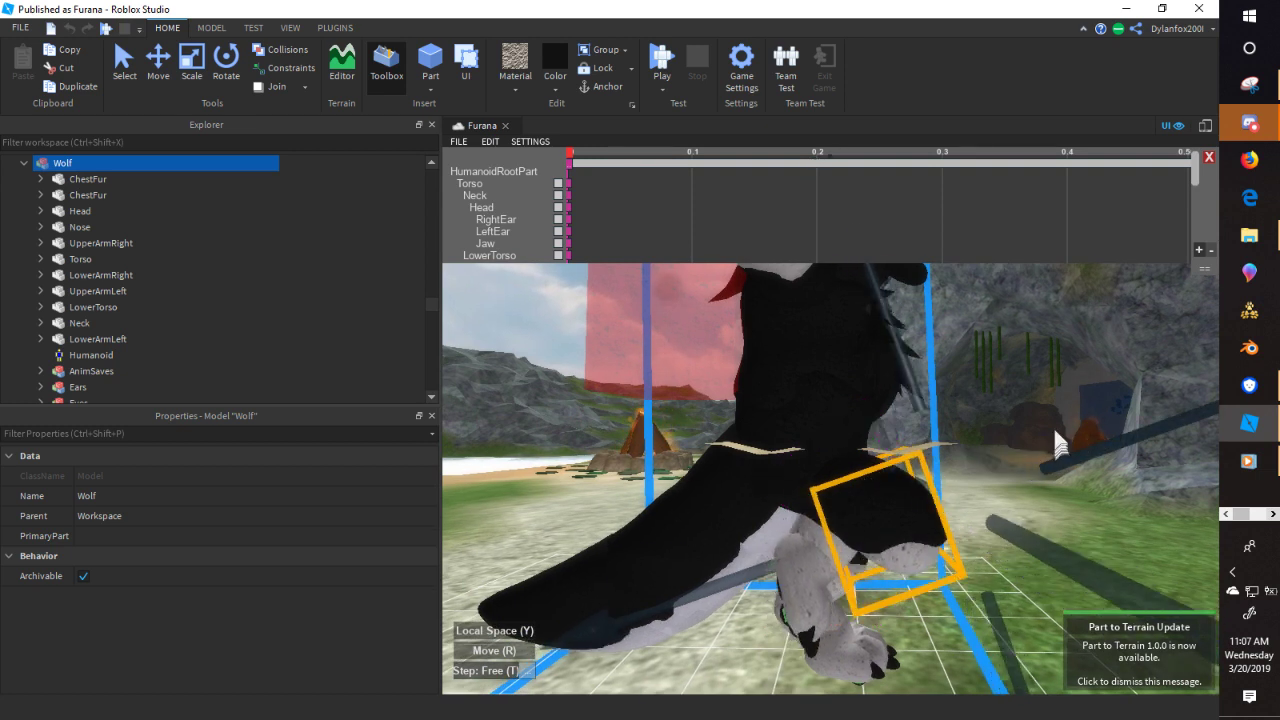
- Rotate the Wolf's right lower leg back down so it hangs beneath the raised thigh
key(r)
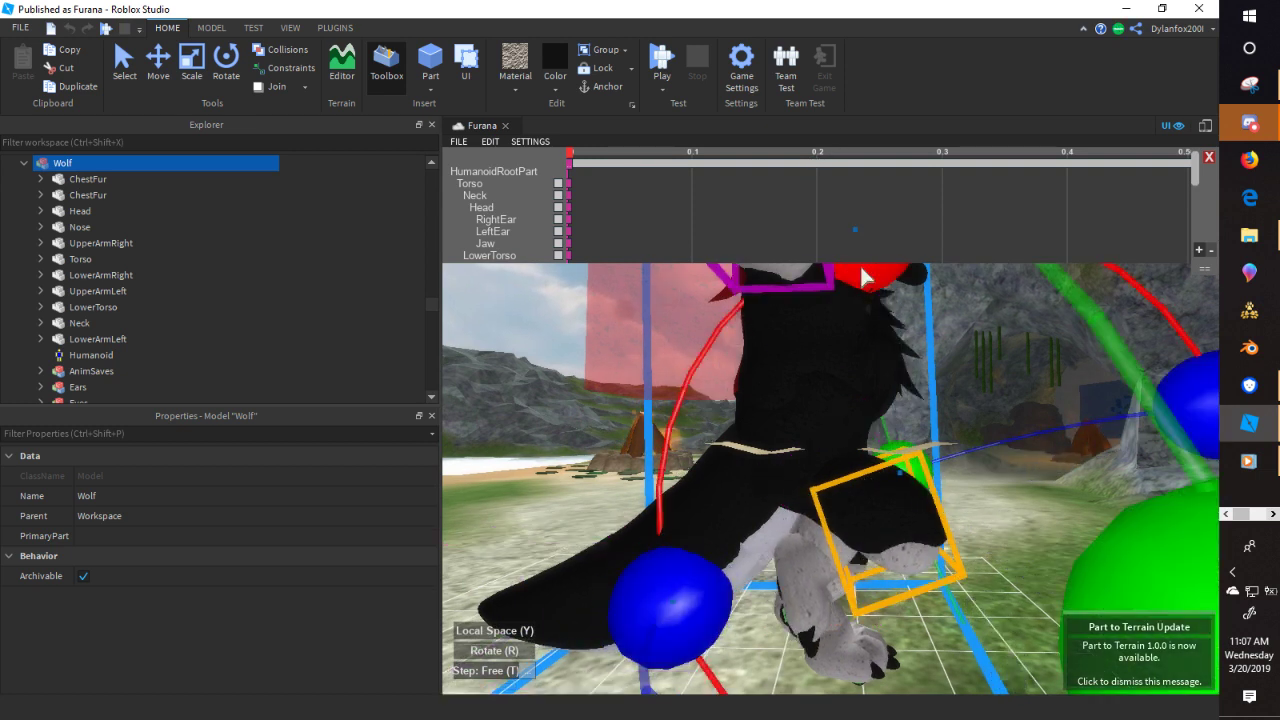
drag(862, 268, 745, 359)
key(r)
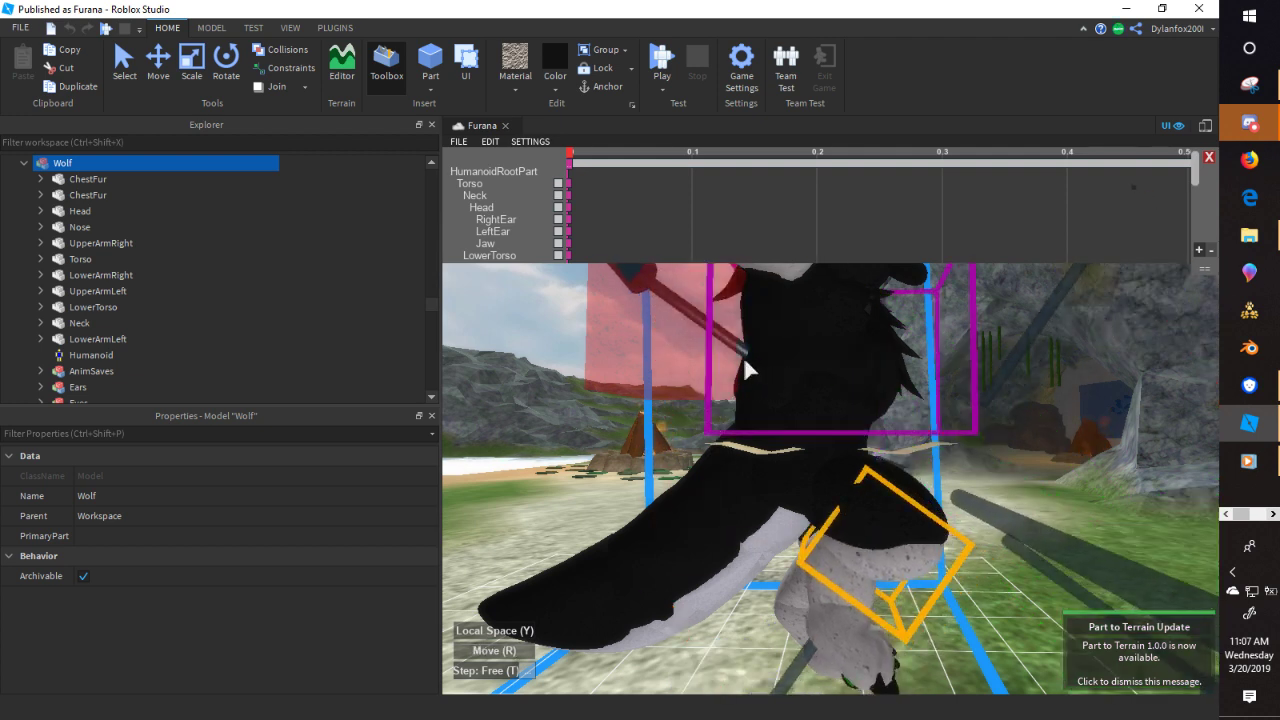
click(961, 640)
- Rotate the Wolf's left upper arm down toward the side of the body
right_drag(975, 577, 975, 576)
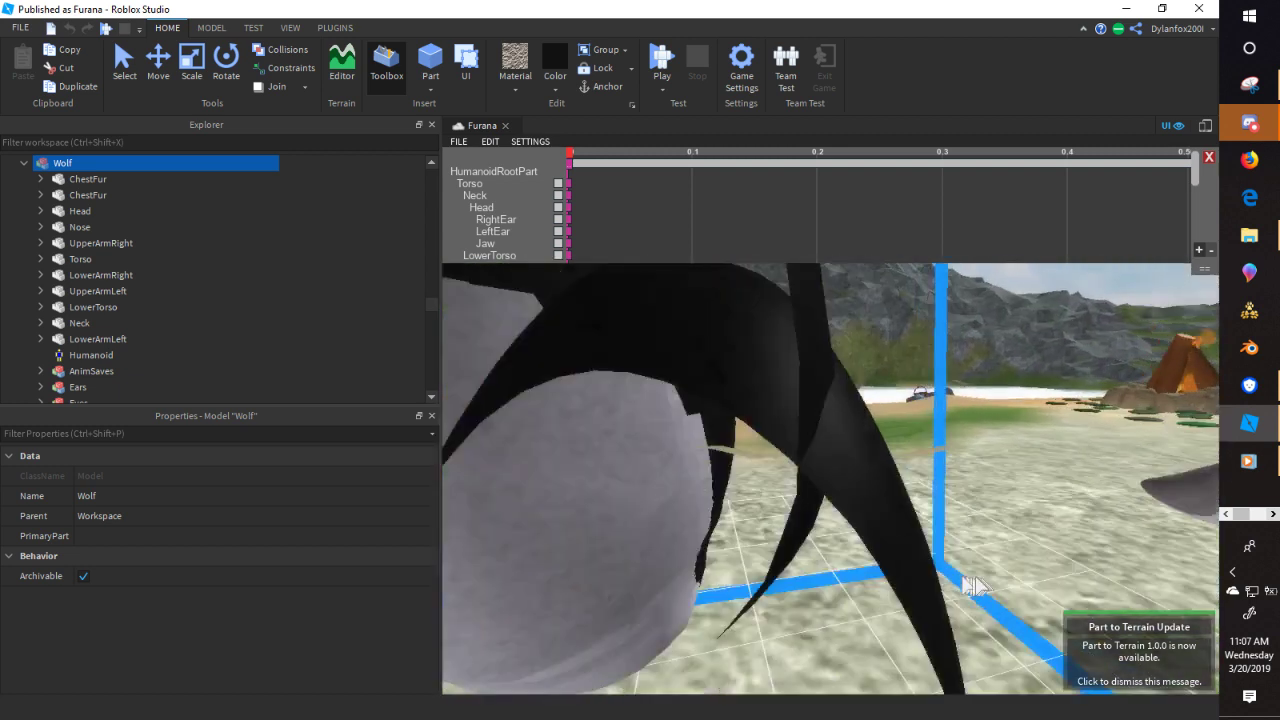
scroll(975, 585, down, 5)
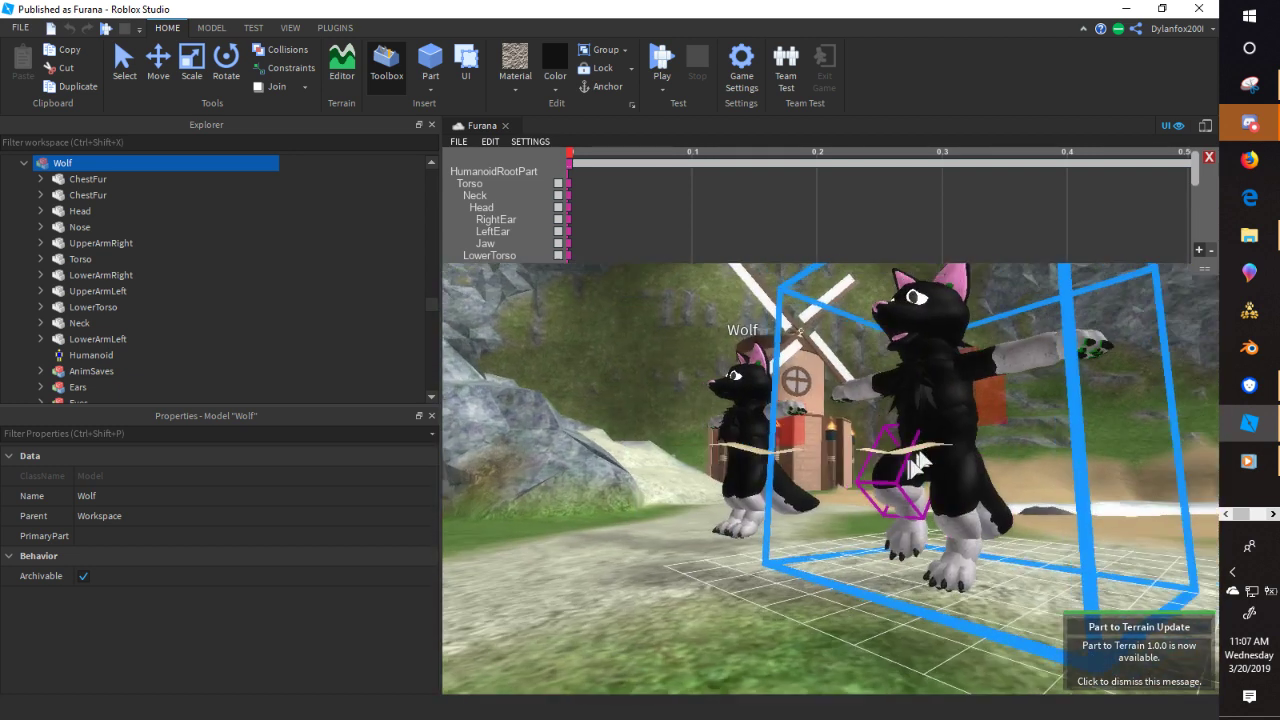
right_drag(912, 456, 892, 457)
scroll(908, 460, up, 2)
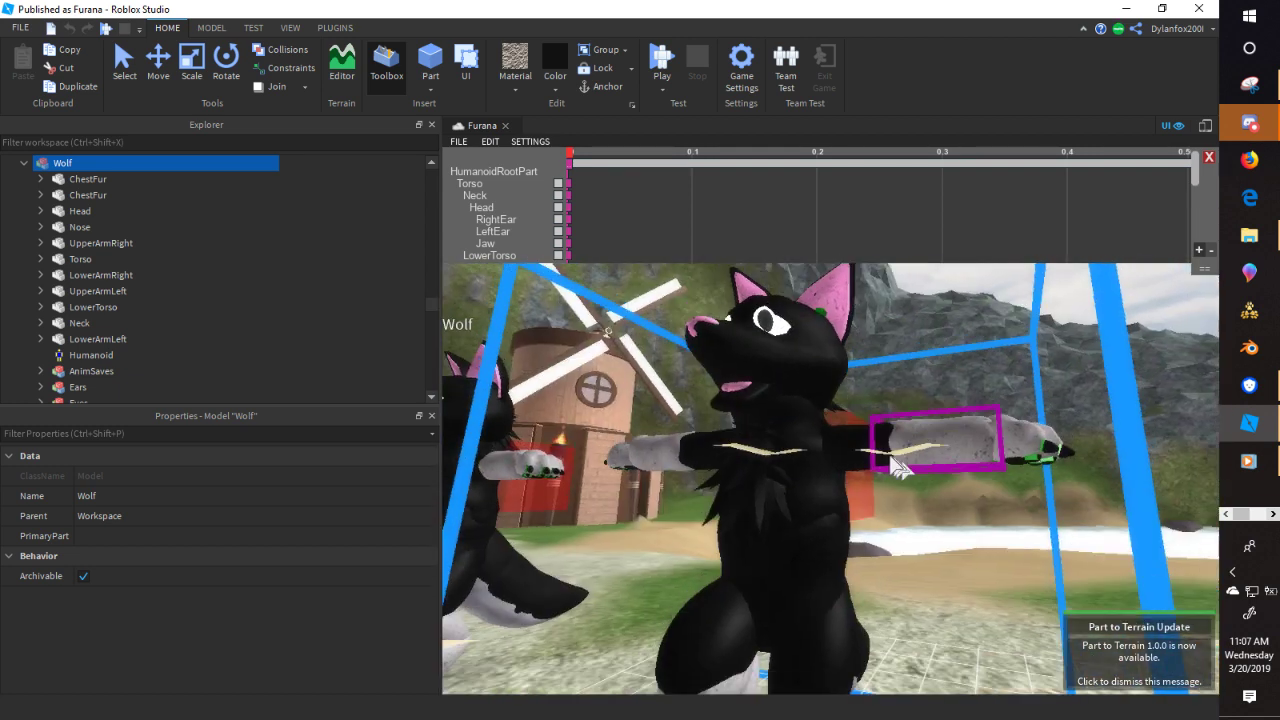
click(900, 465)
key(r)
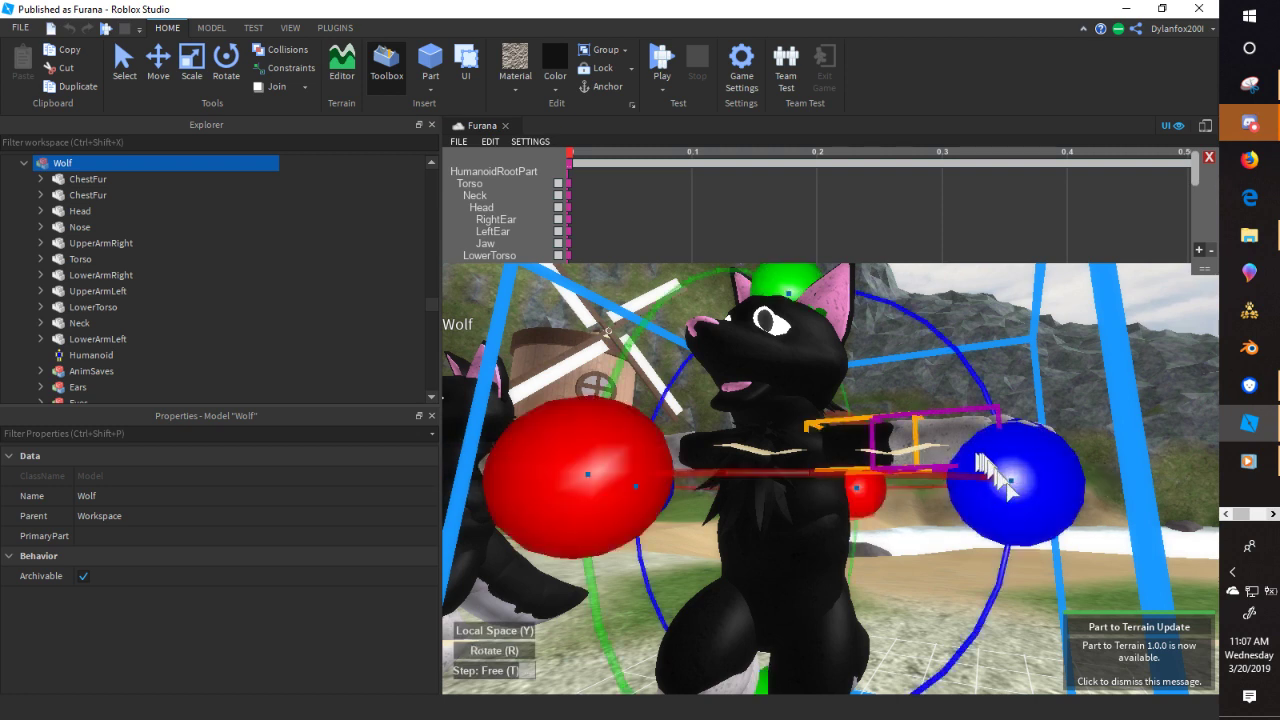
drag(1004, 486, 886, 651)
- Move the Wolf's left upper arm slightly outward from the torso
key(r)
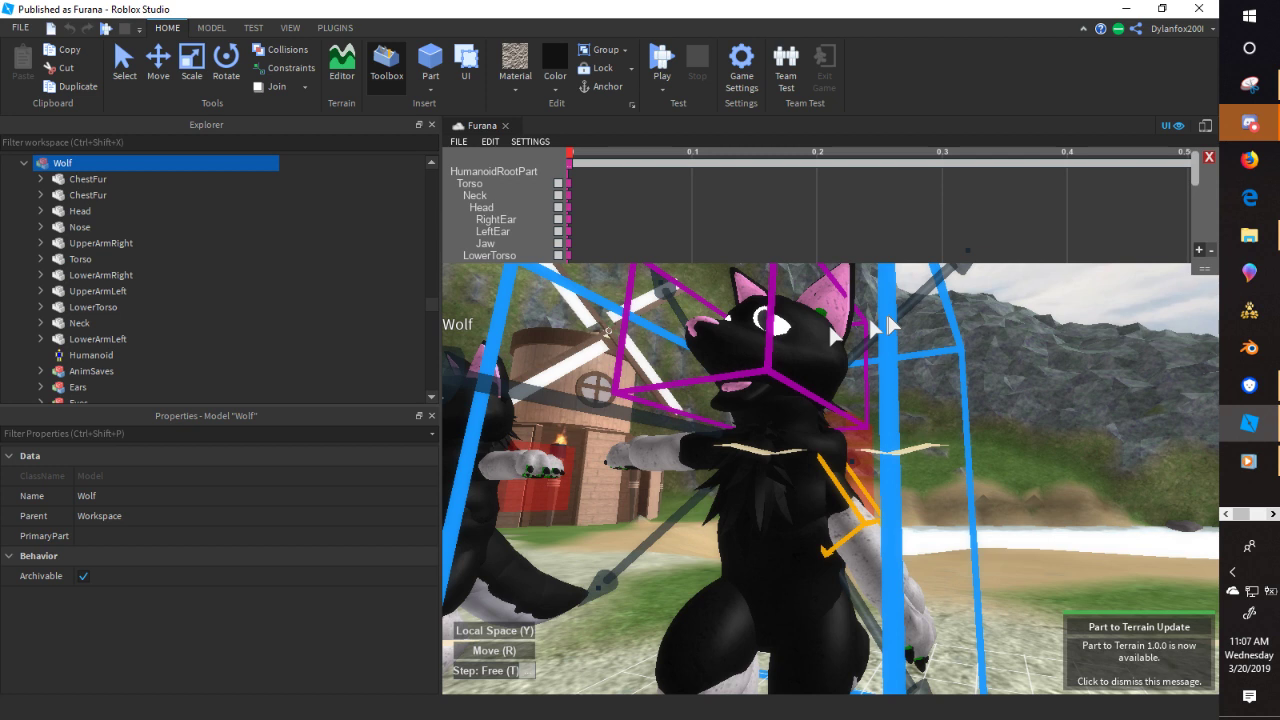
drag(893, 323, 926, 320)
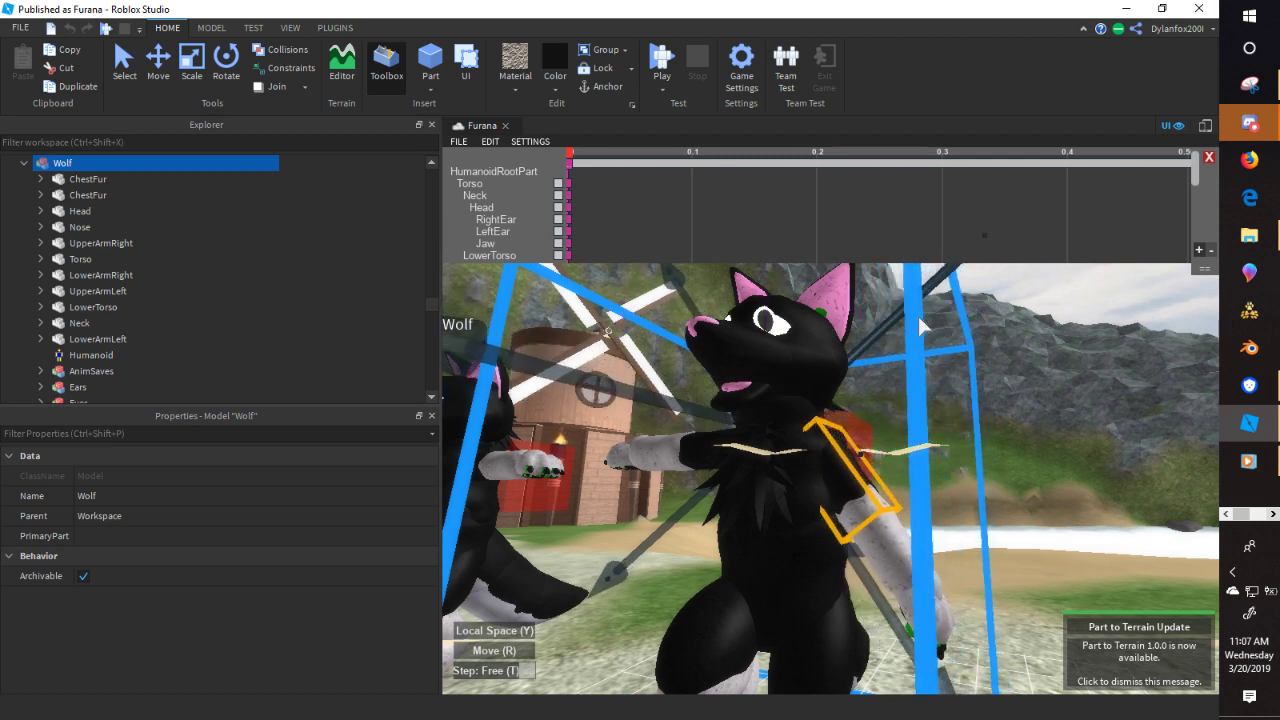
click(946, 392)
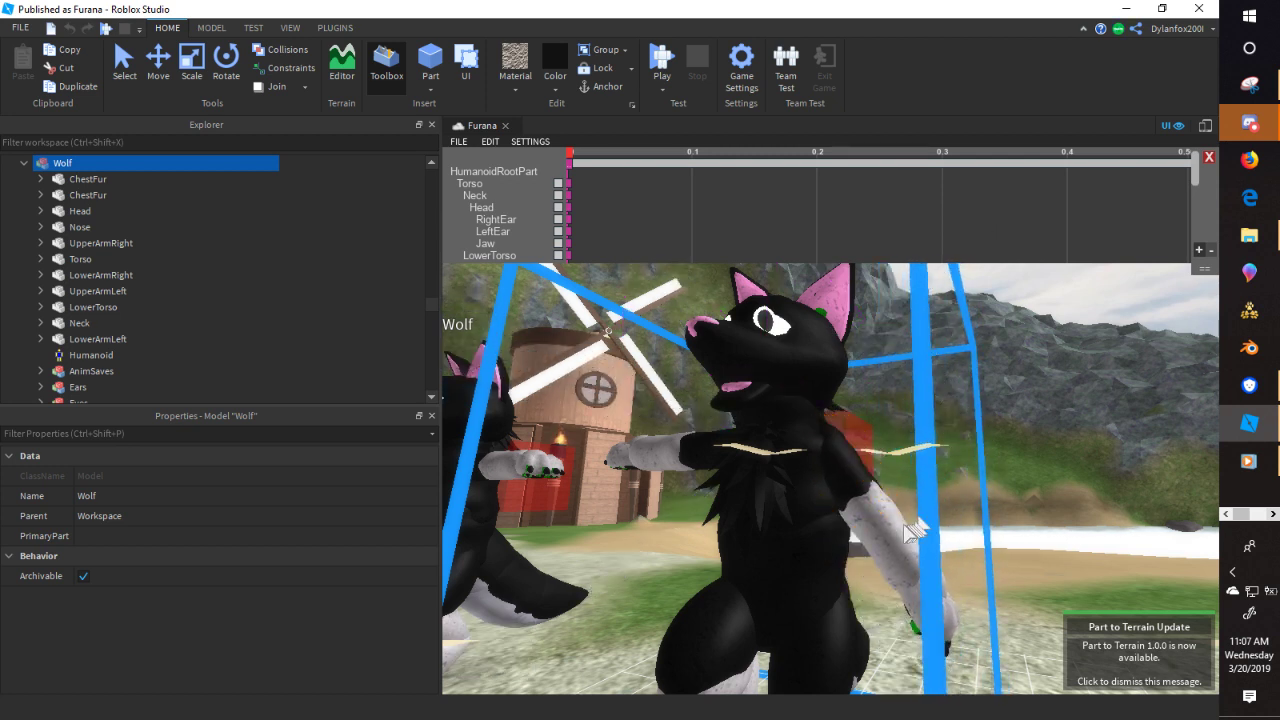
- Rotate the Wolf's left lower arm forward and up to bend the elbow
right_drag(916, 516, 888, 500)
right_click(888, 500)
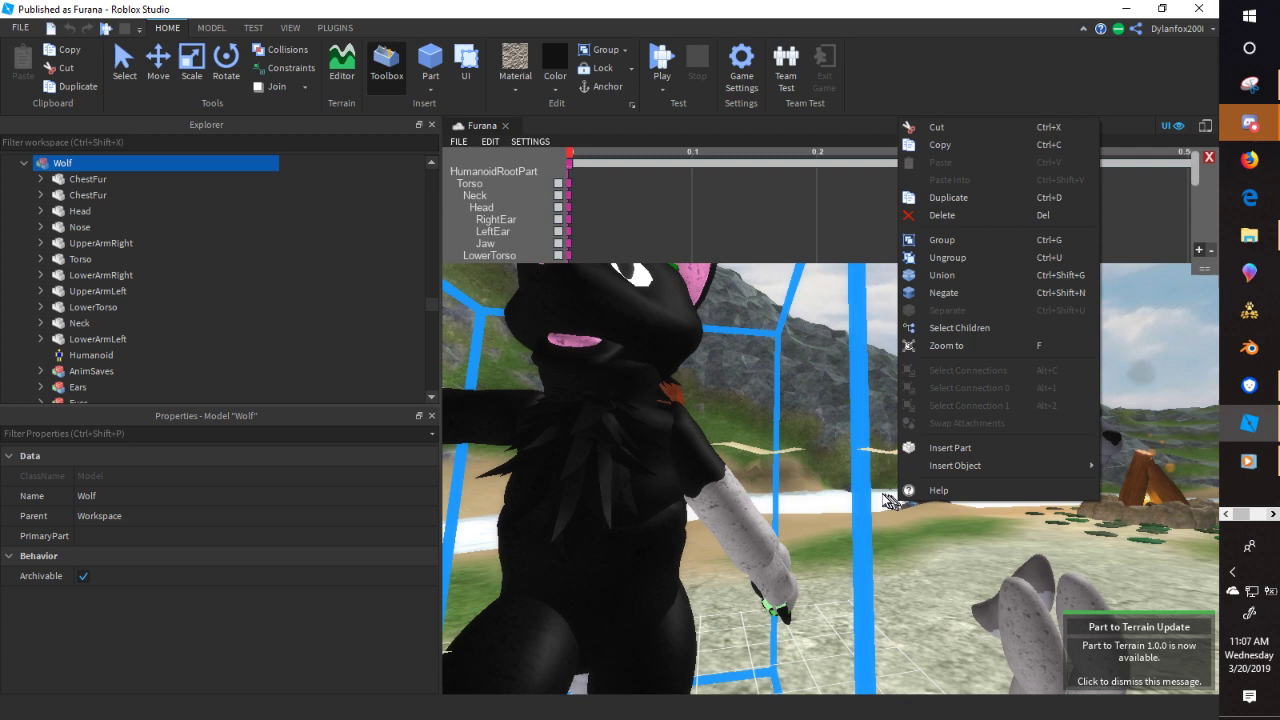
click(738, 505)
click(740, 508)
key(r)
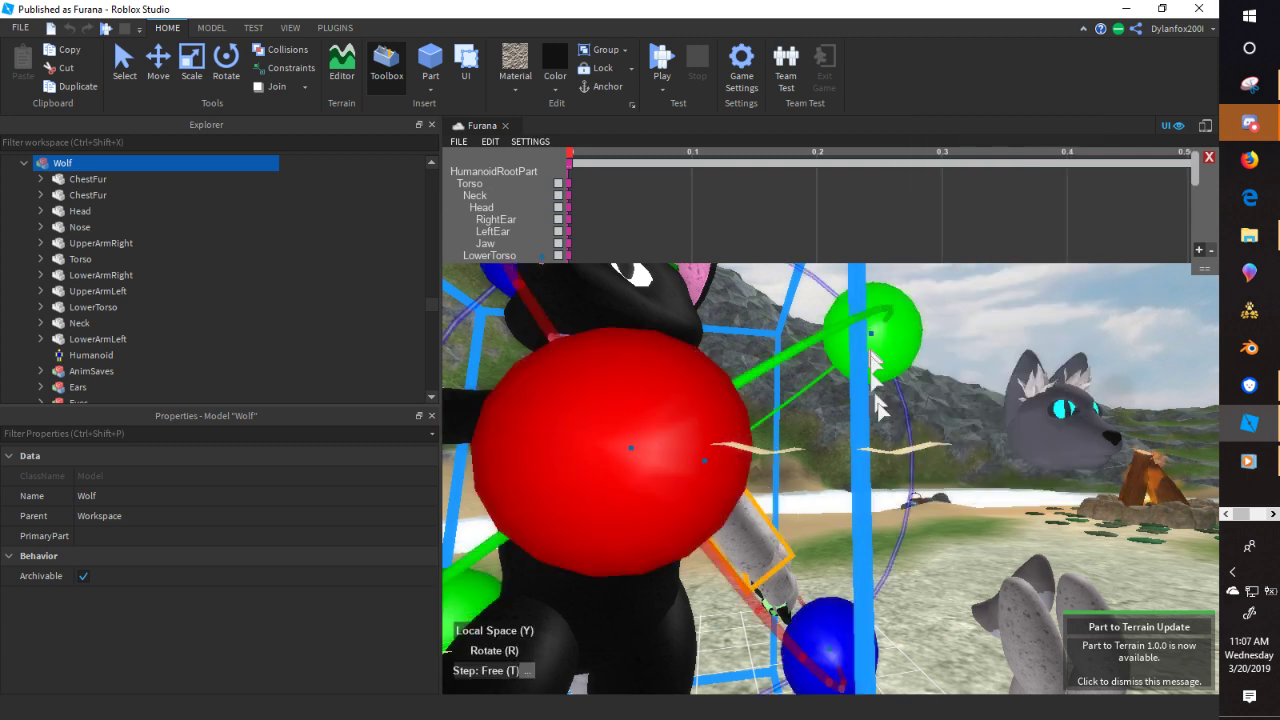
right_drag(905, 464, 911, 471)
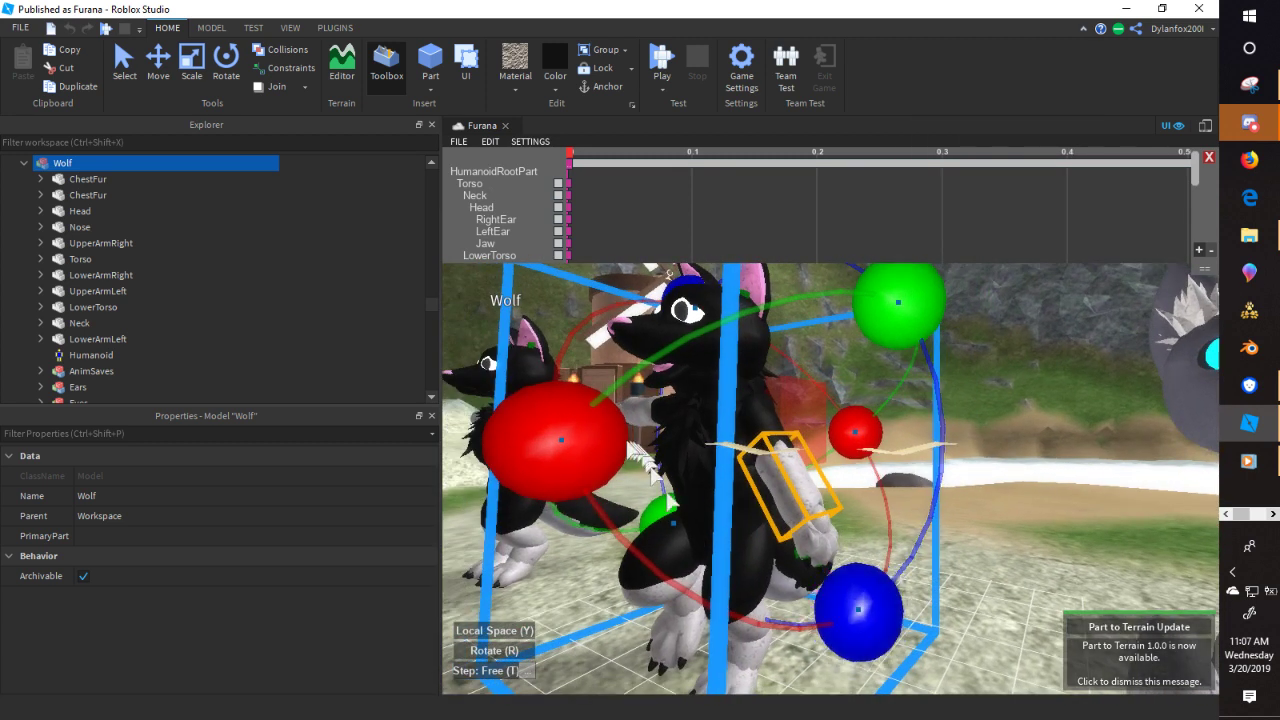
drag(888, 595, 615, 292)
key(r)
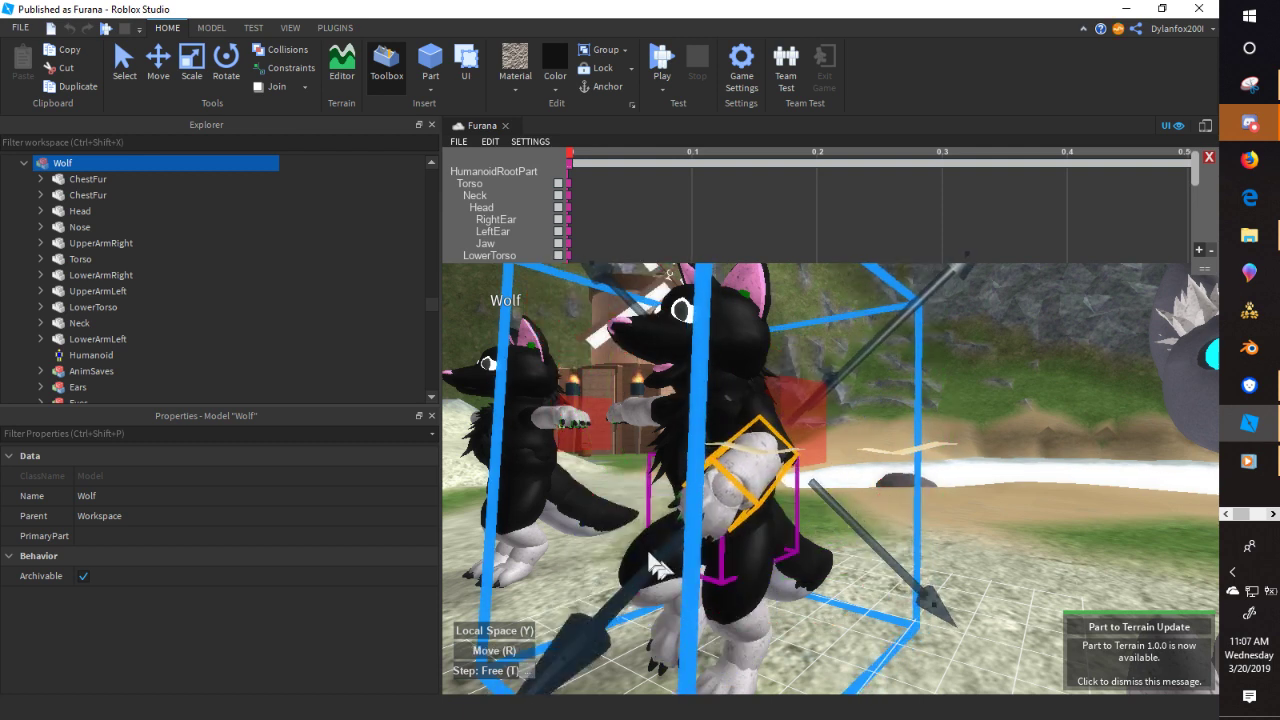
click(905, 456)
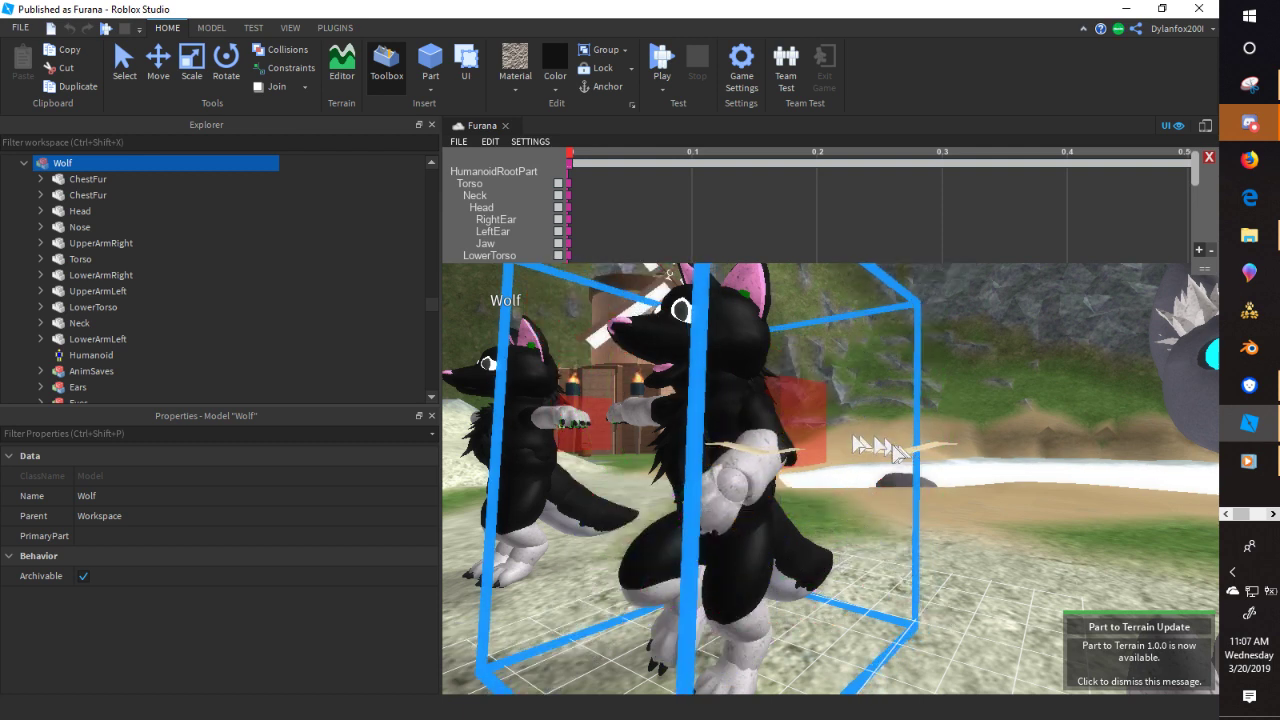
- Move the Wolf's left lower arm back toward the body to line it up with the elbow
mouse_move(902, 454)
right_down()
mouse_move(895, 435)
mouse_move(900, 446)
right_up()
scroll(900, 455, down, 5)
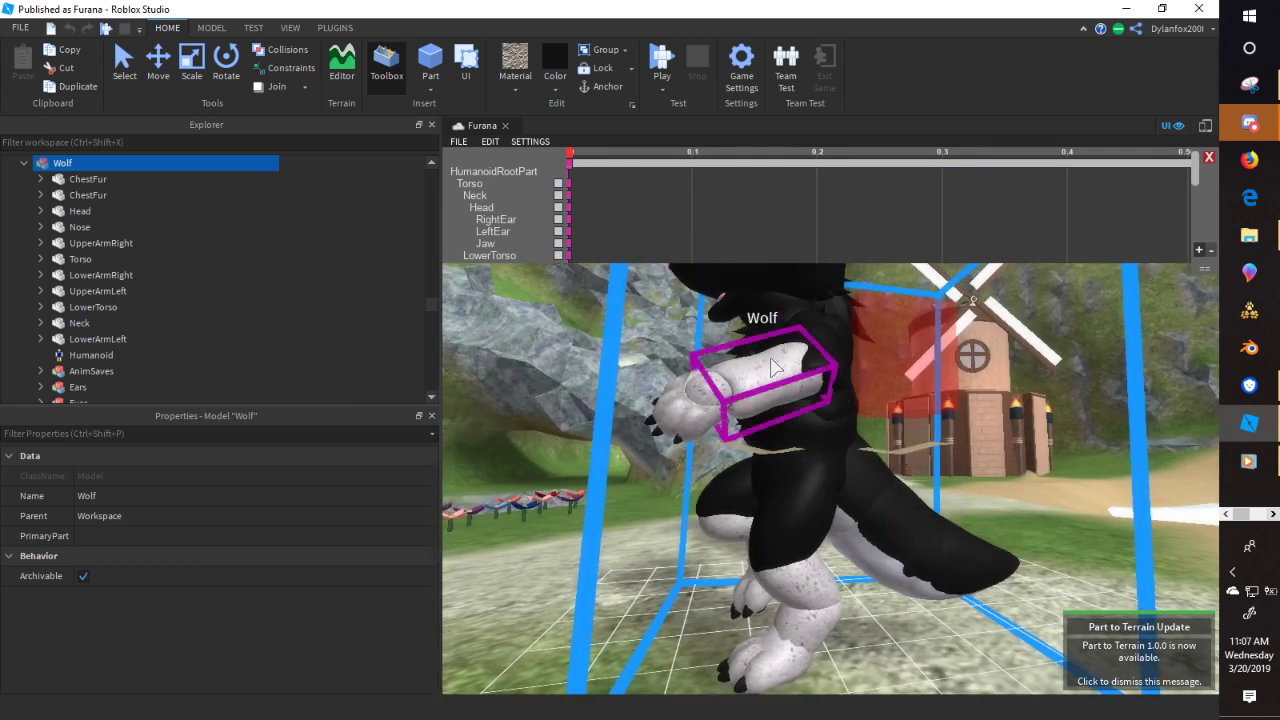
click(775, 367)
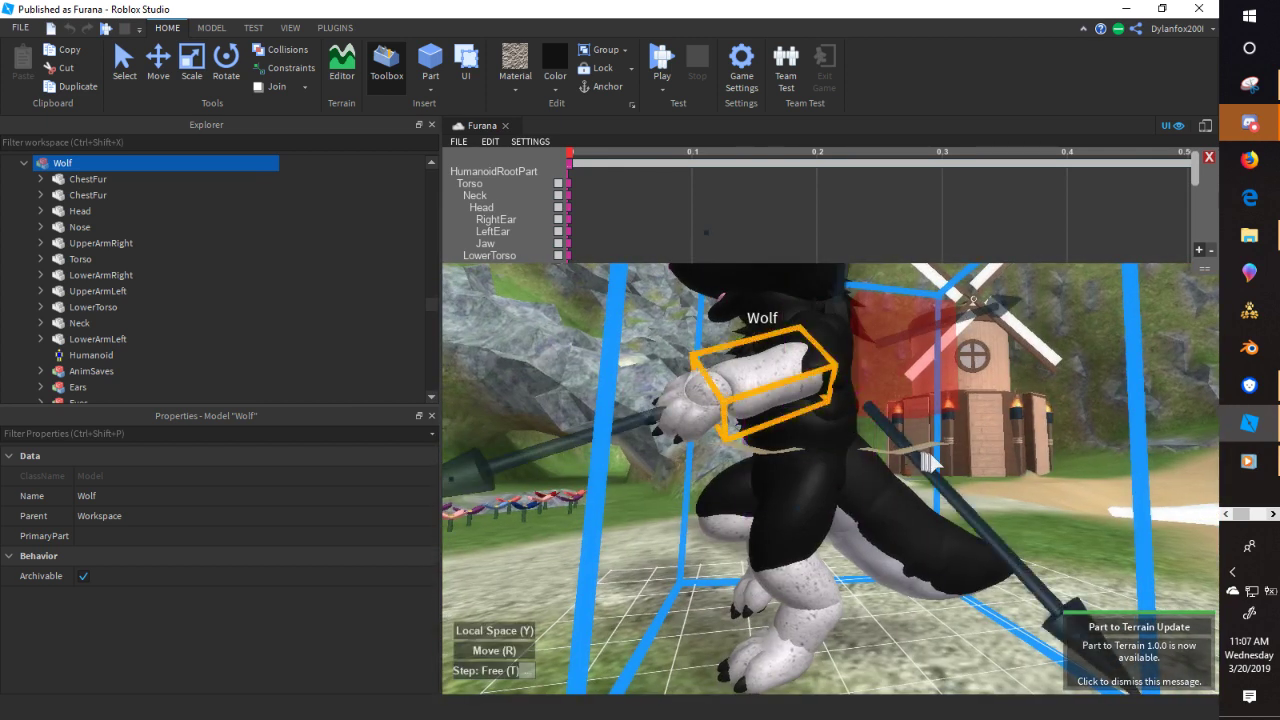
drag(928, 462, 953, 395)
drag(962, 334, 961, 331)
mouse_move(968, 438)
mouse_down()
mouse_move(958, 445)
mouse_move(973, 449)
mouse_up()
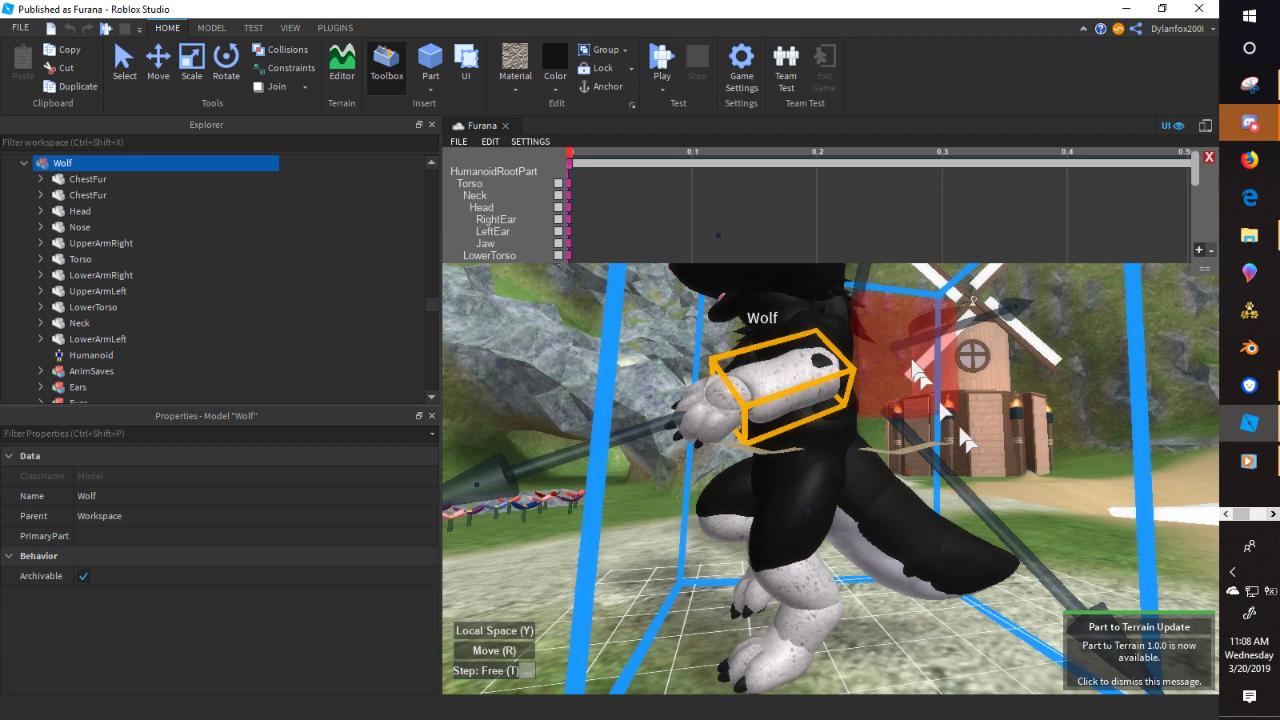
drag(861, 296, 861, 299)
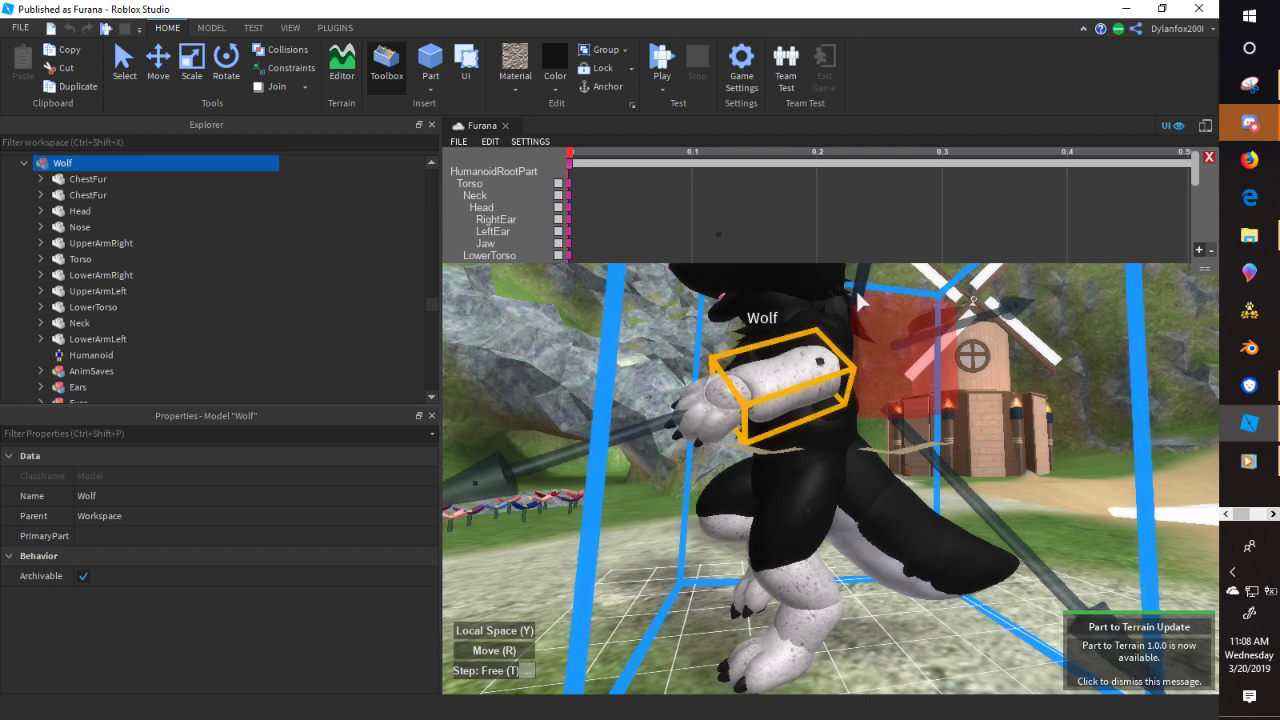
click(986, 424)
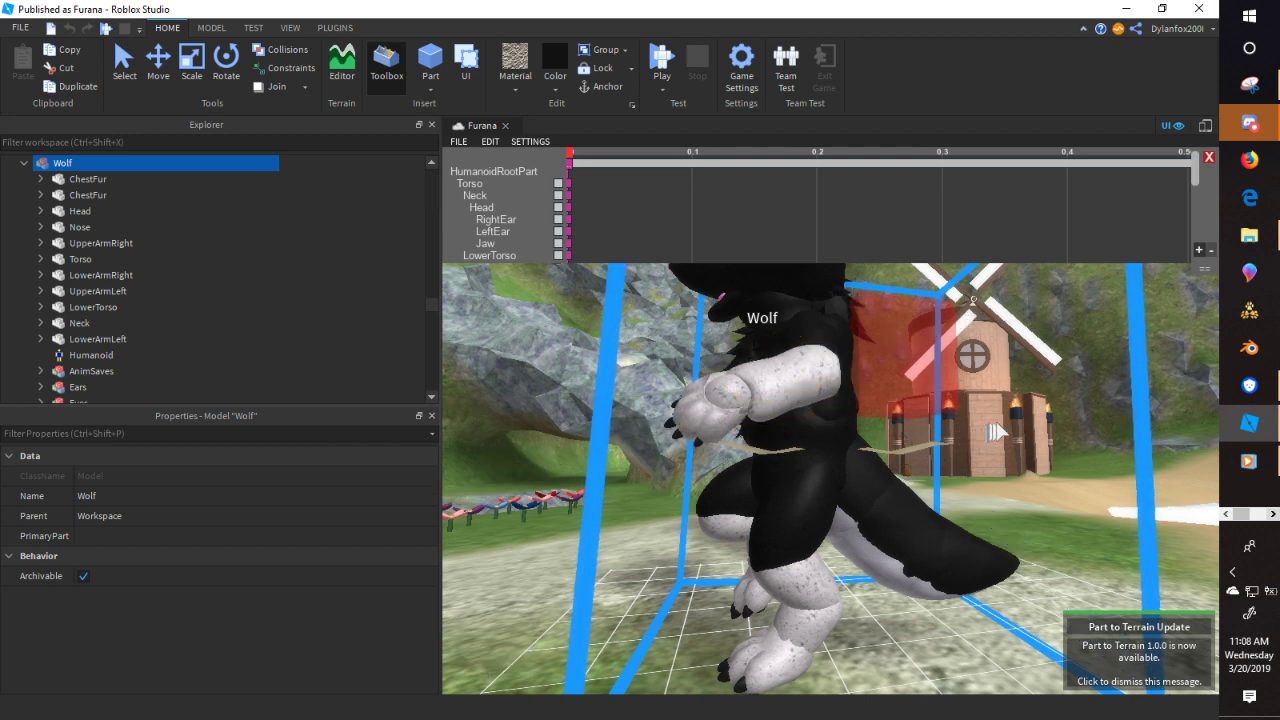
- Rotate and nudge the Wolf's right upper arm into a raised position, and select the right paw
right_drag(987, 423, 990, 425)
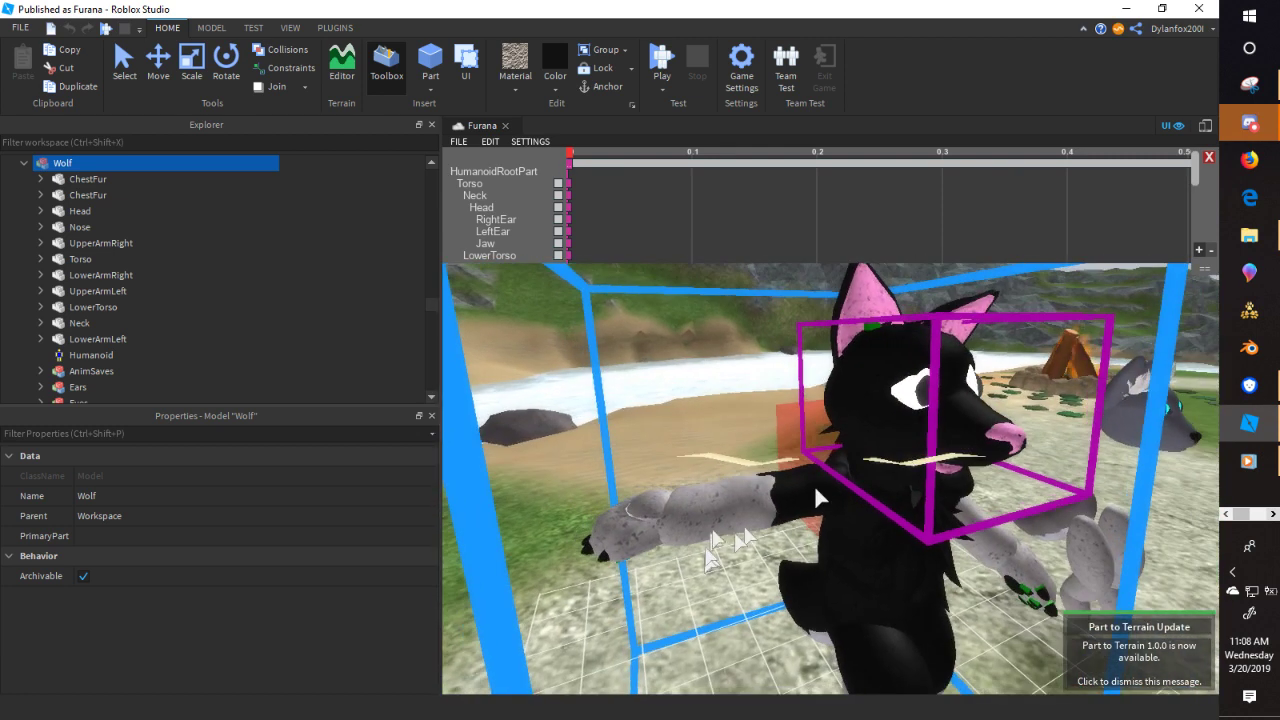
click(791, 495)
key(r)
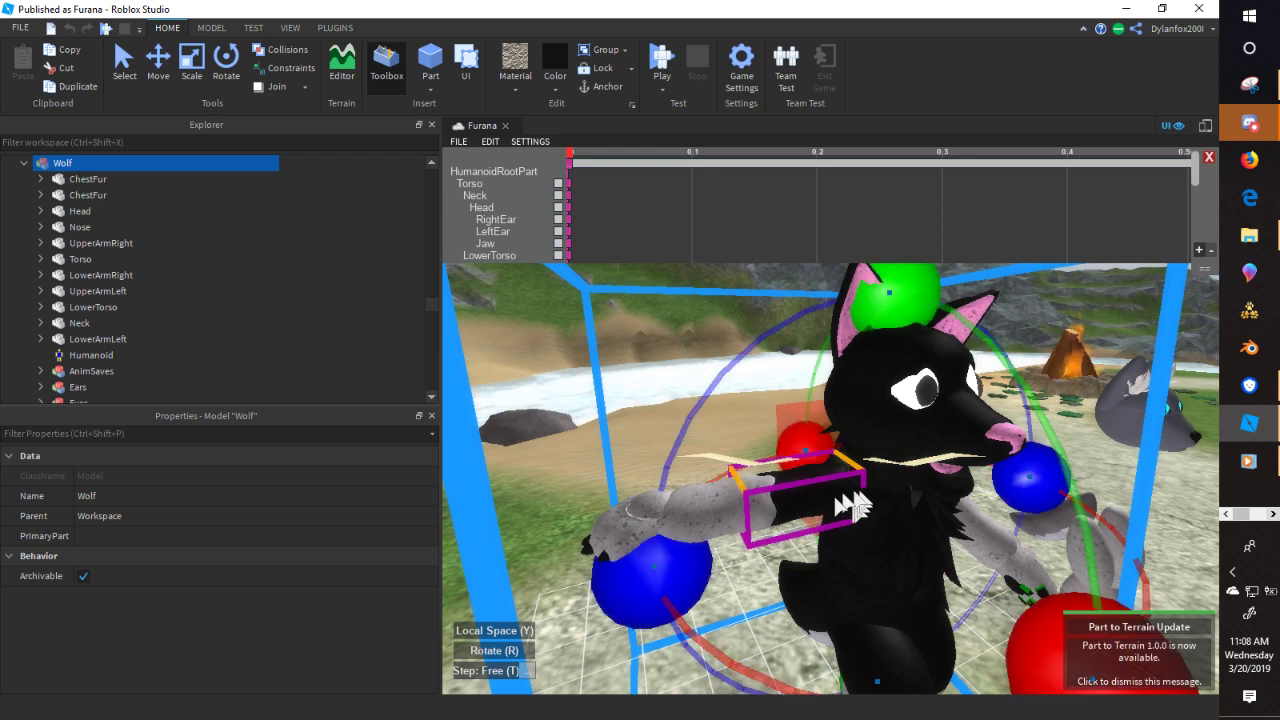
drag(645, 545, 715, 465)
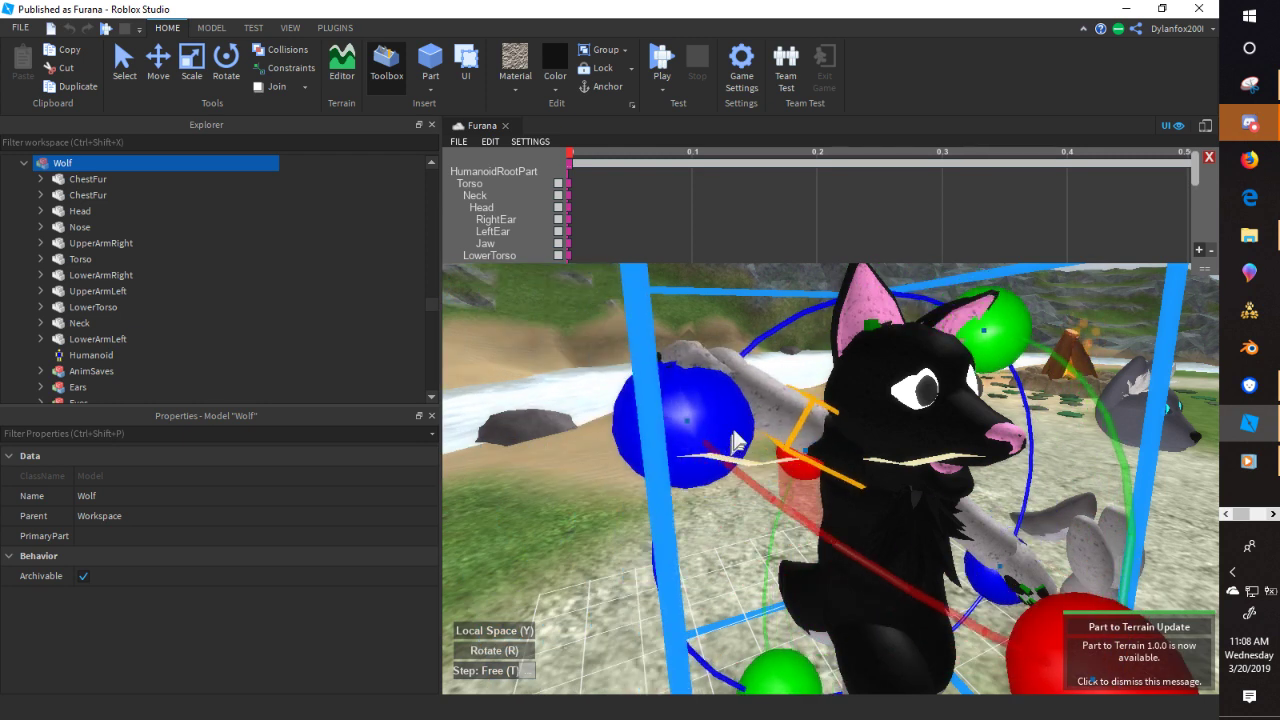
key(r)
drag(954, 387, 953, 381)
click(689, 422)
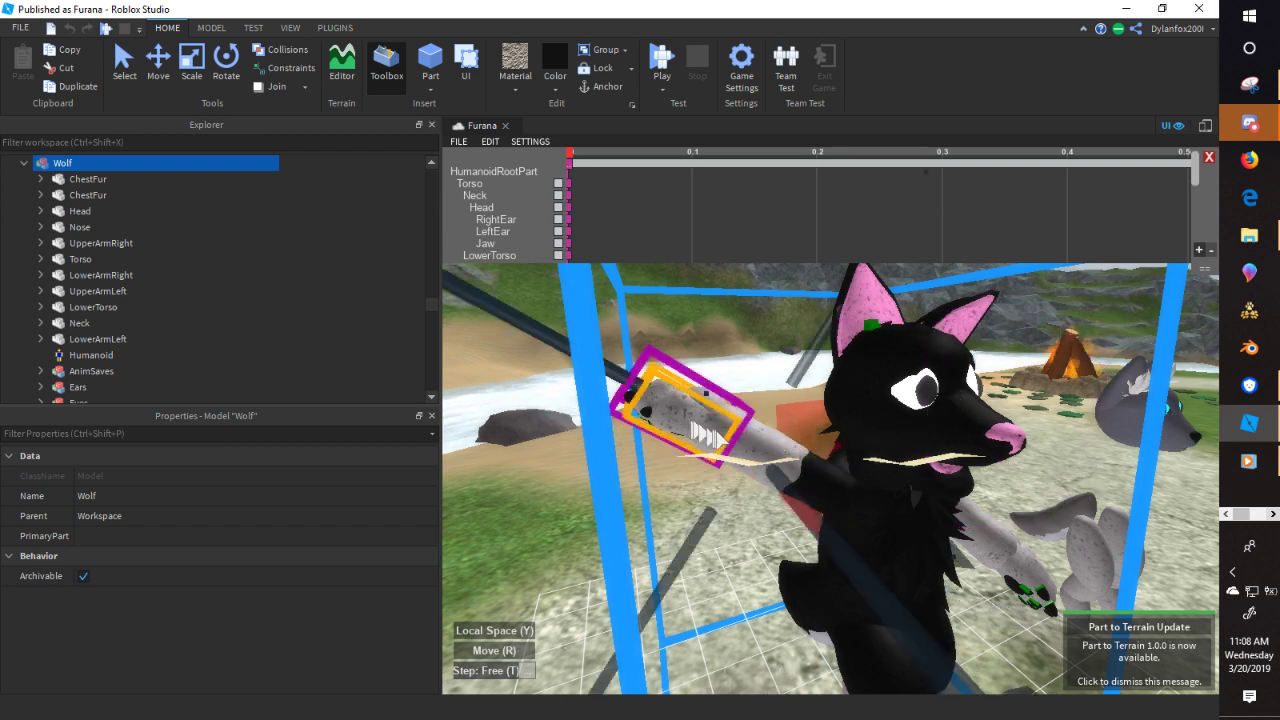
- Rotate the Wolf's right lower arm upward at the elbow and shift it to line up with the upper arm
click(548, 572)
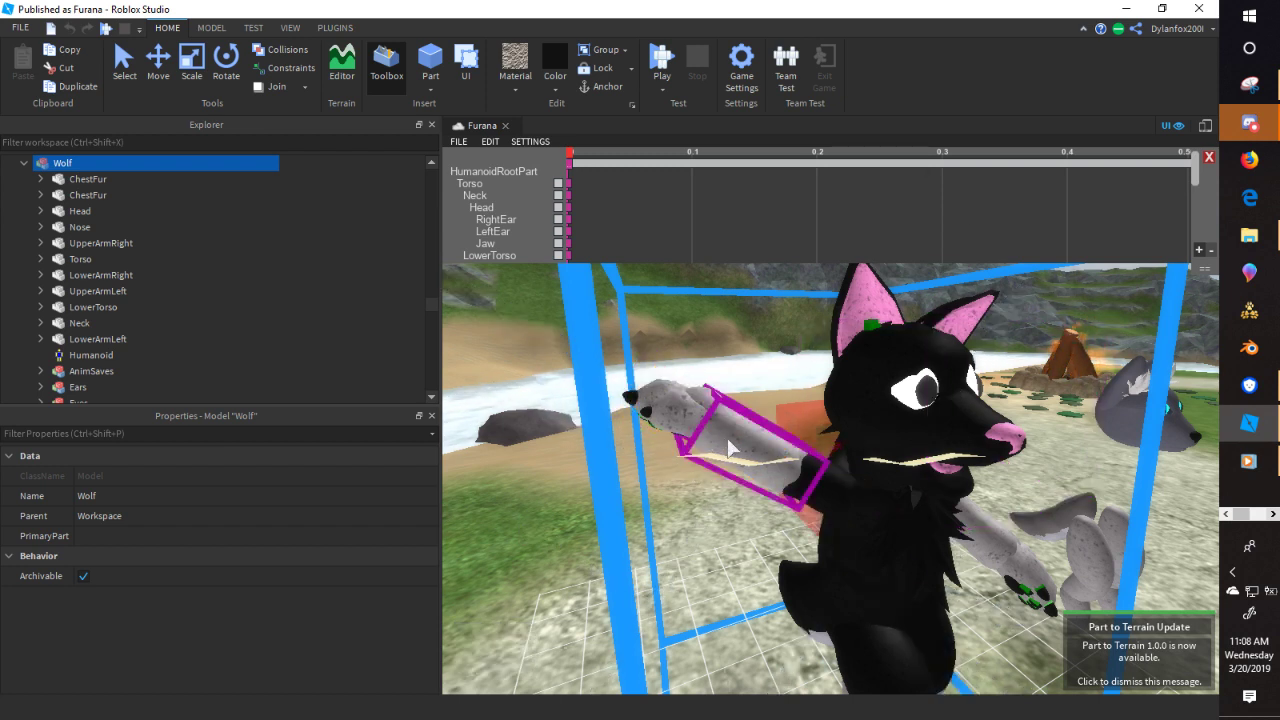
click(732, 448)
key(r)
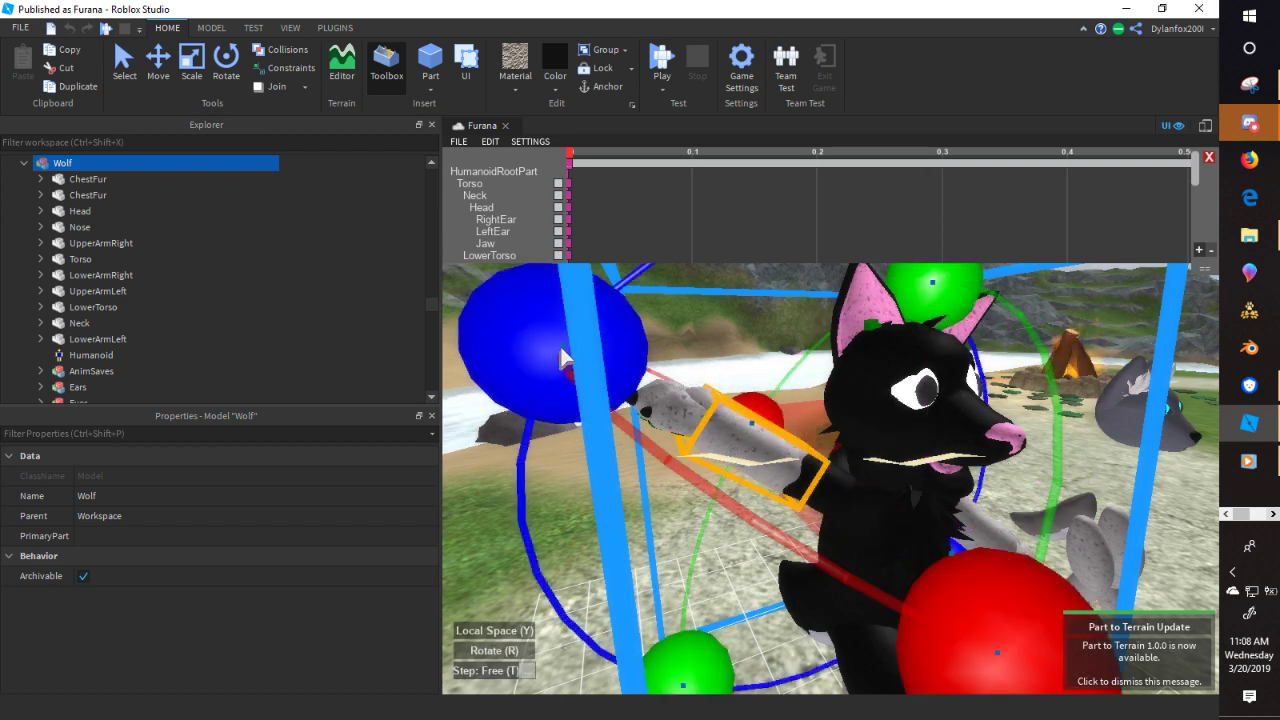
drag(563, 360, 737, 293)
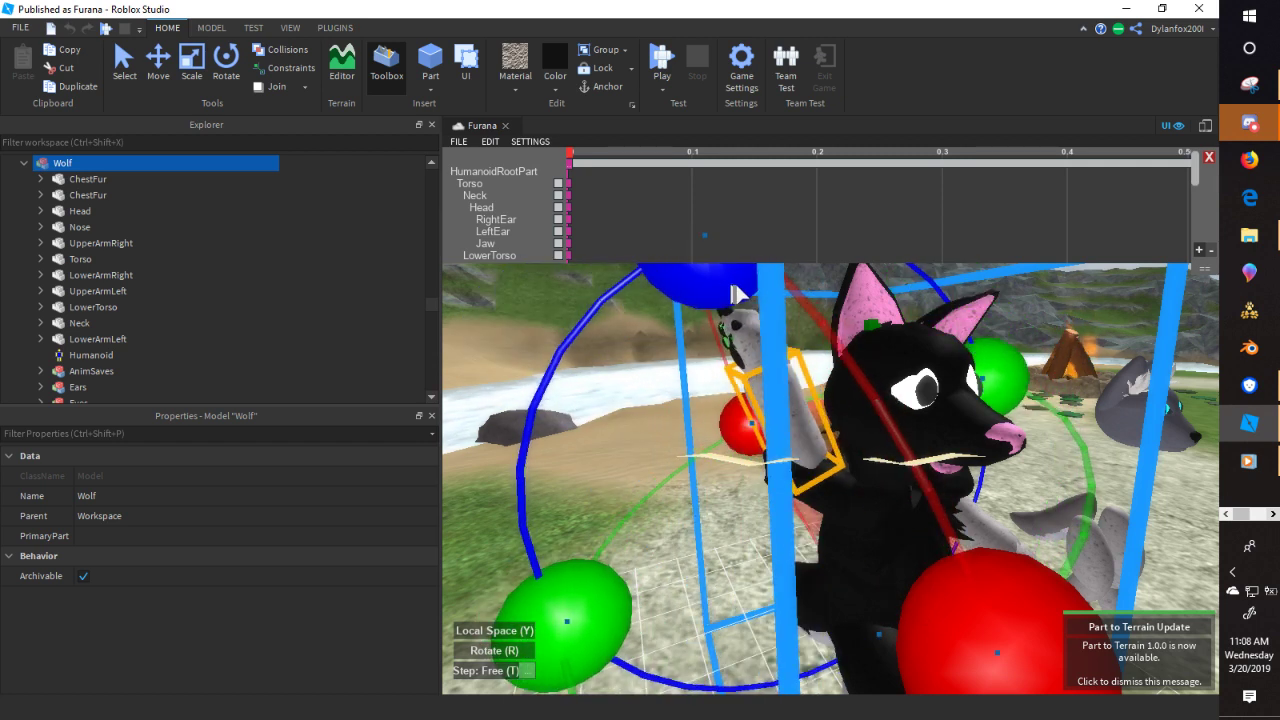
key(r)
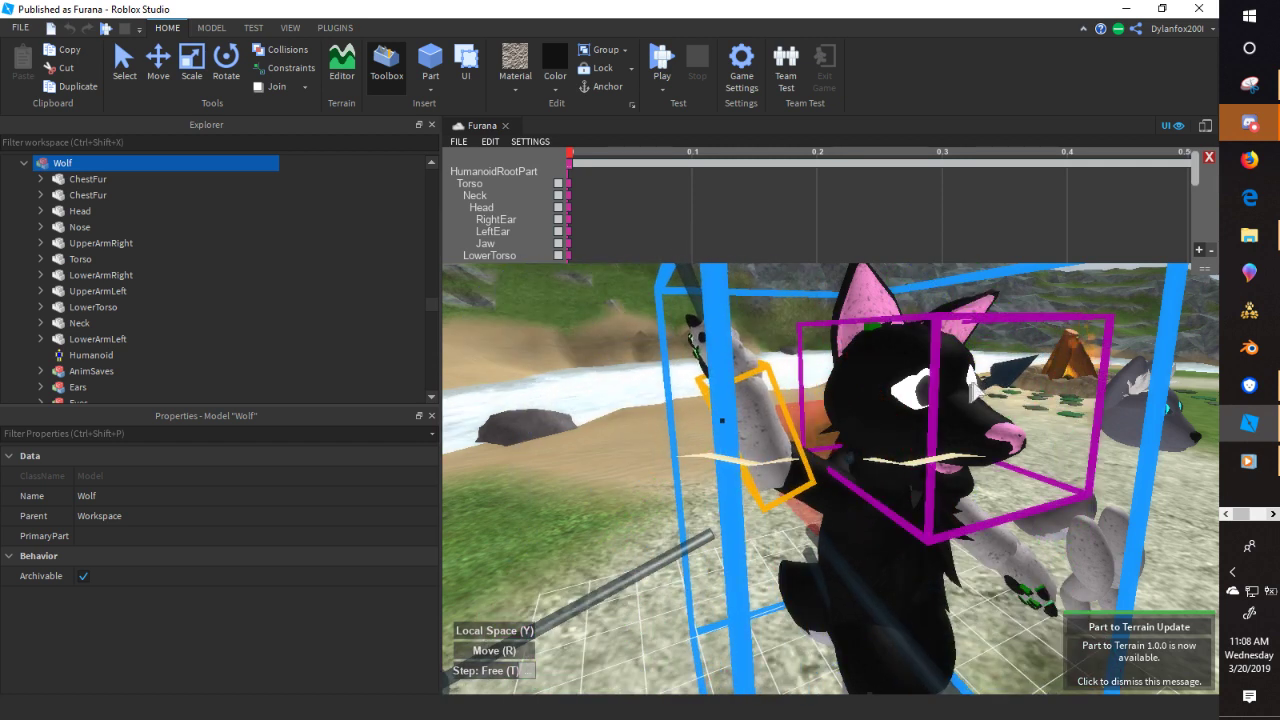
click(641, 491)
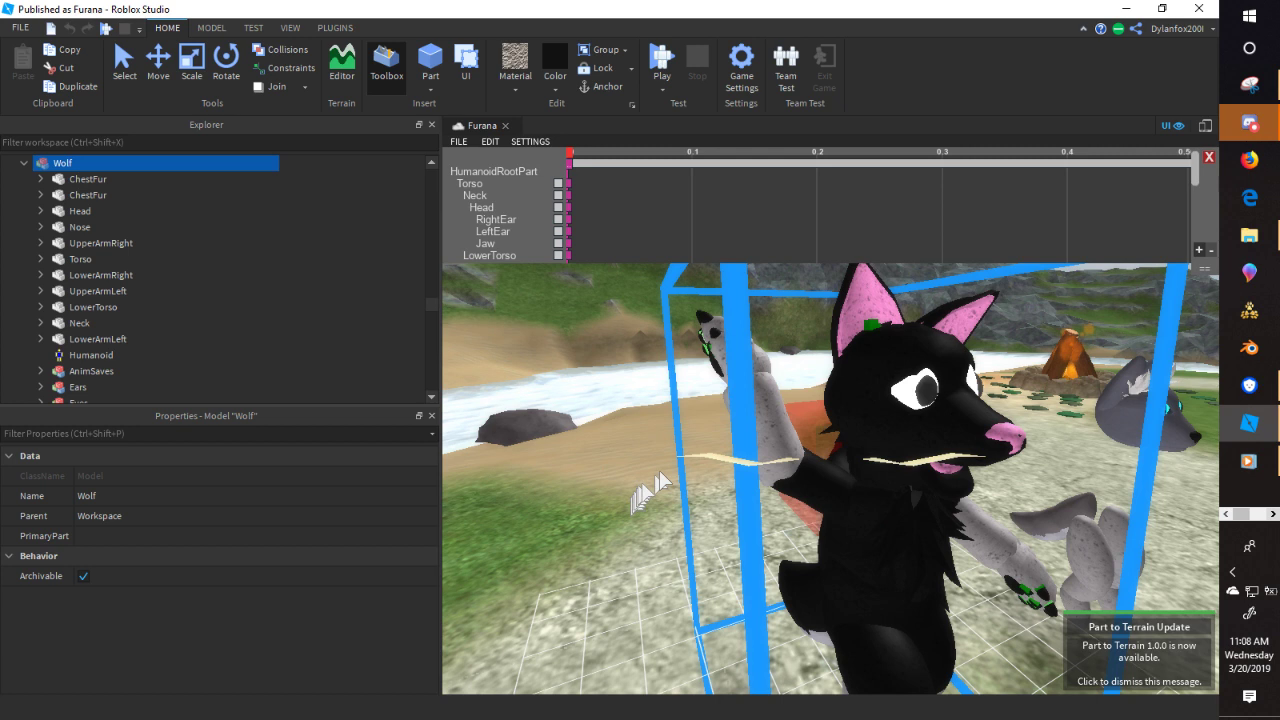
- Rotate the Wolf's right paw around the wrist until its palm faces forward in a waving pose
click(733, 361)
key(r)
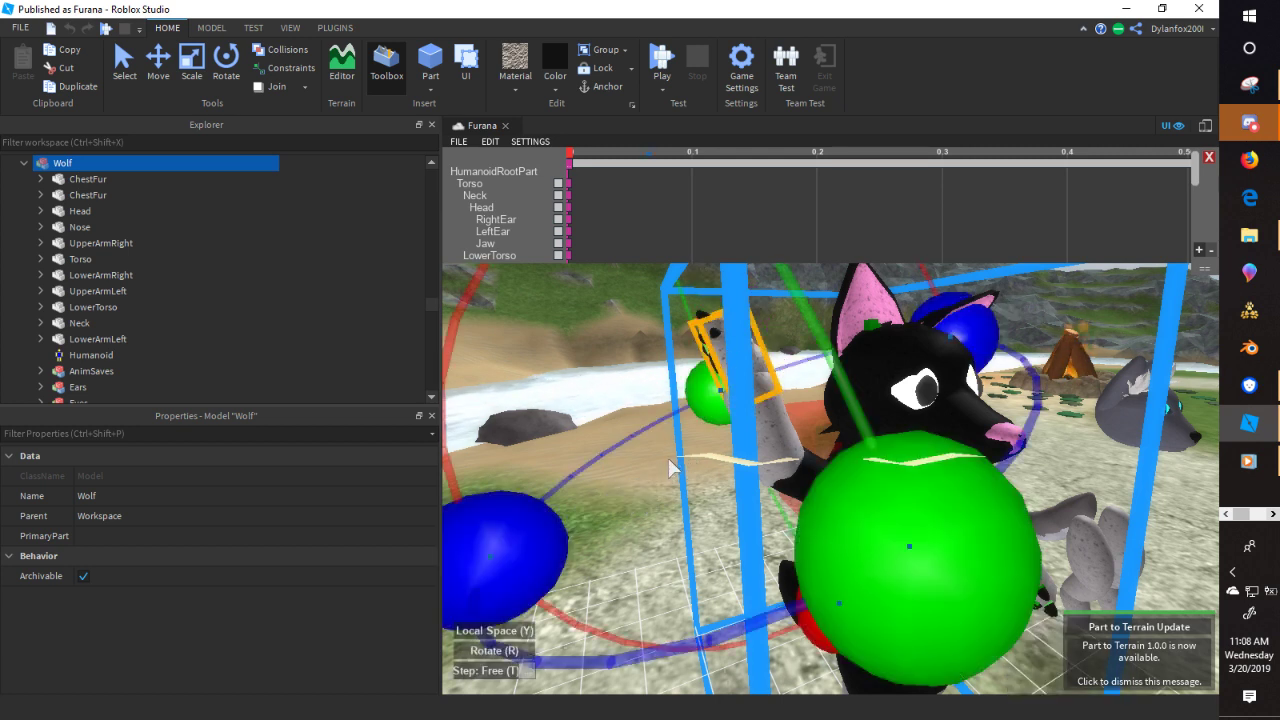
drag(962, 325, 786, 366)
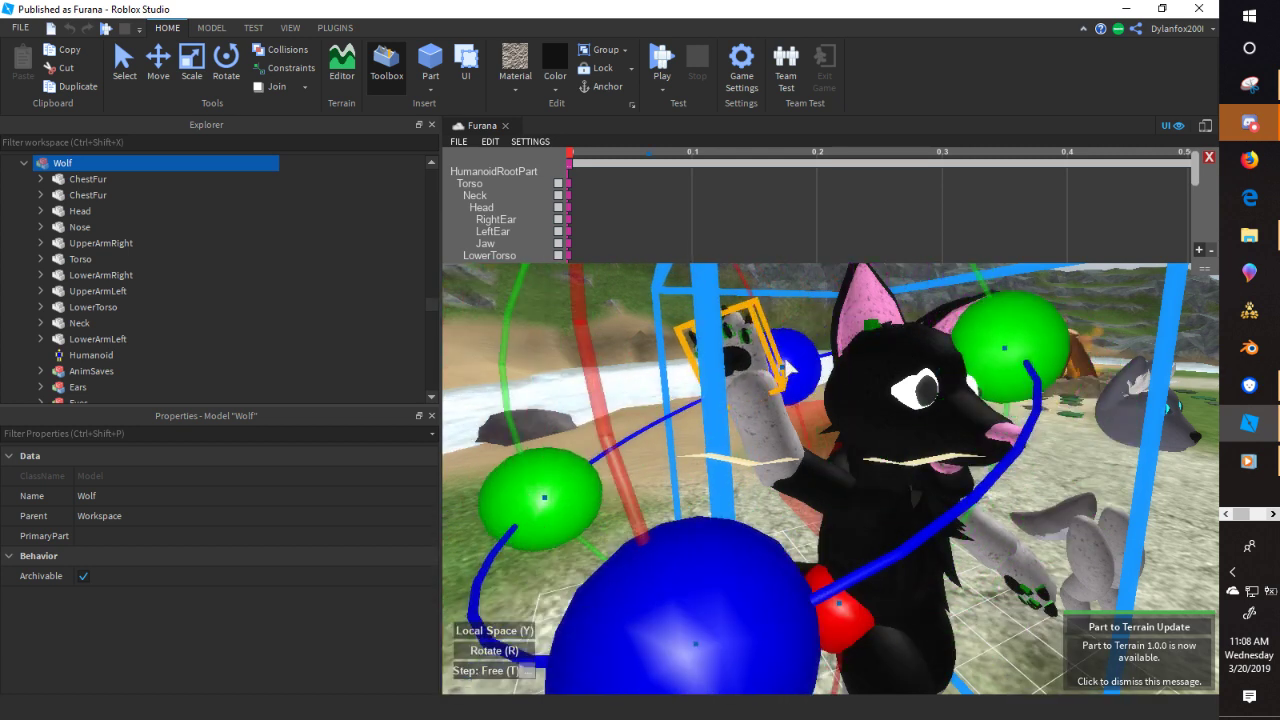
click(624, 450)
right_drag(650, 445, 662, 450)
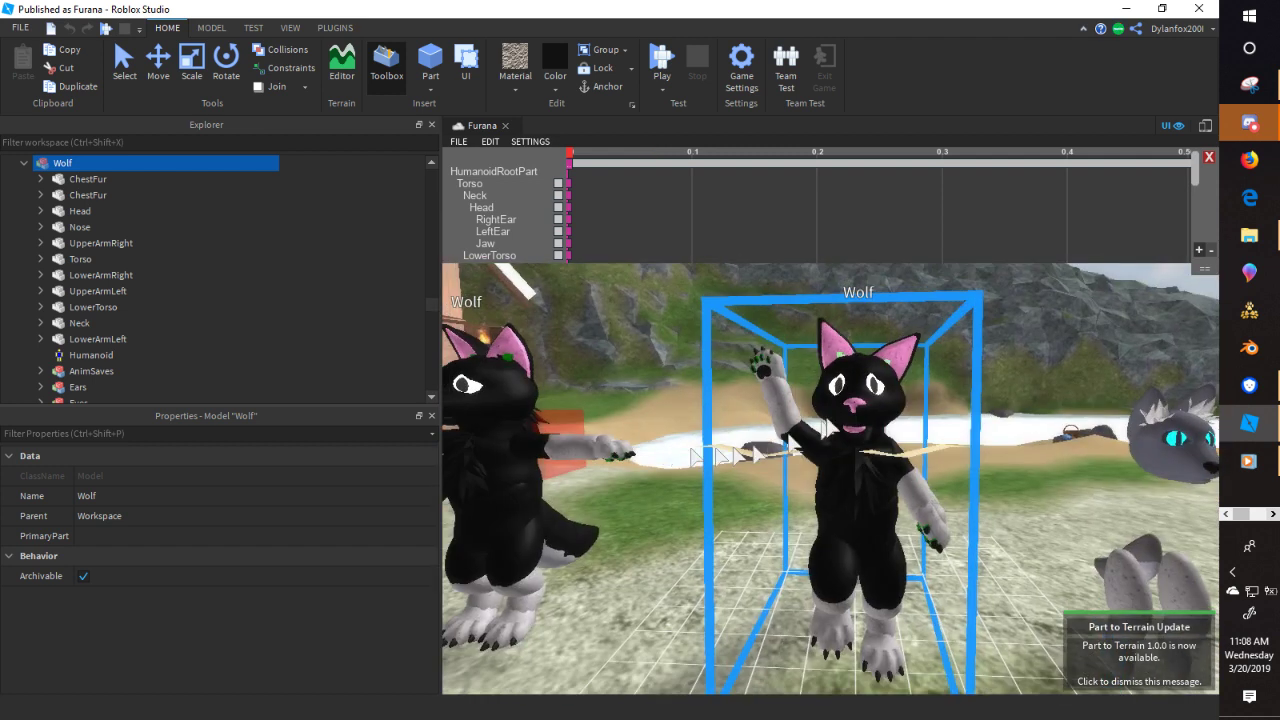
- Tilt the Wolf's head sideways and nudge it back over the neck
click(900, 412)
key(r)
key(r)
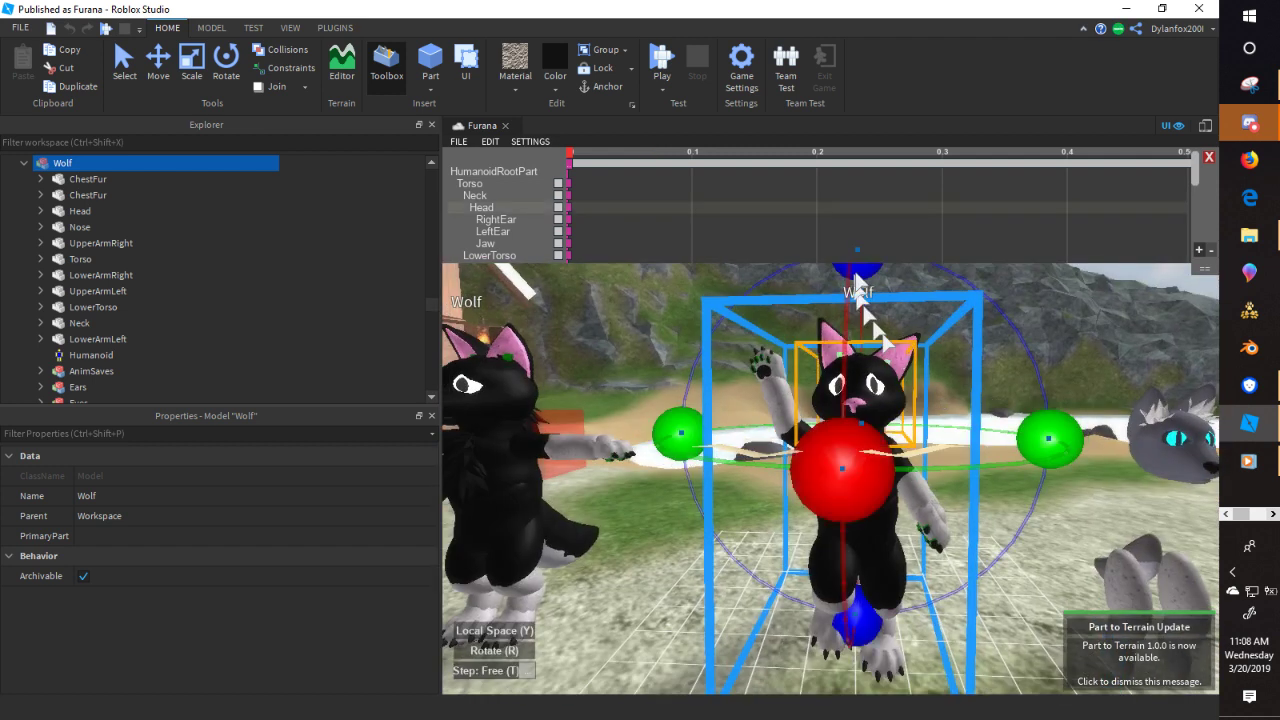
right_drag(895, 265, 915, 272)
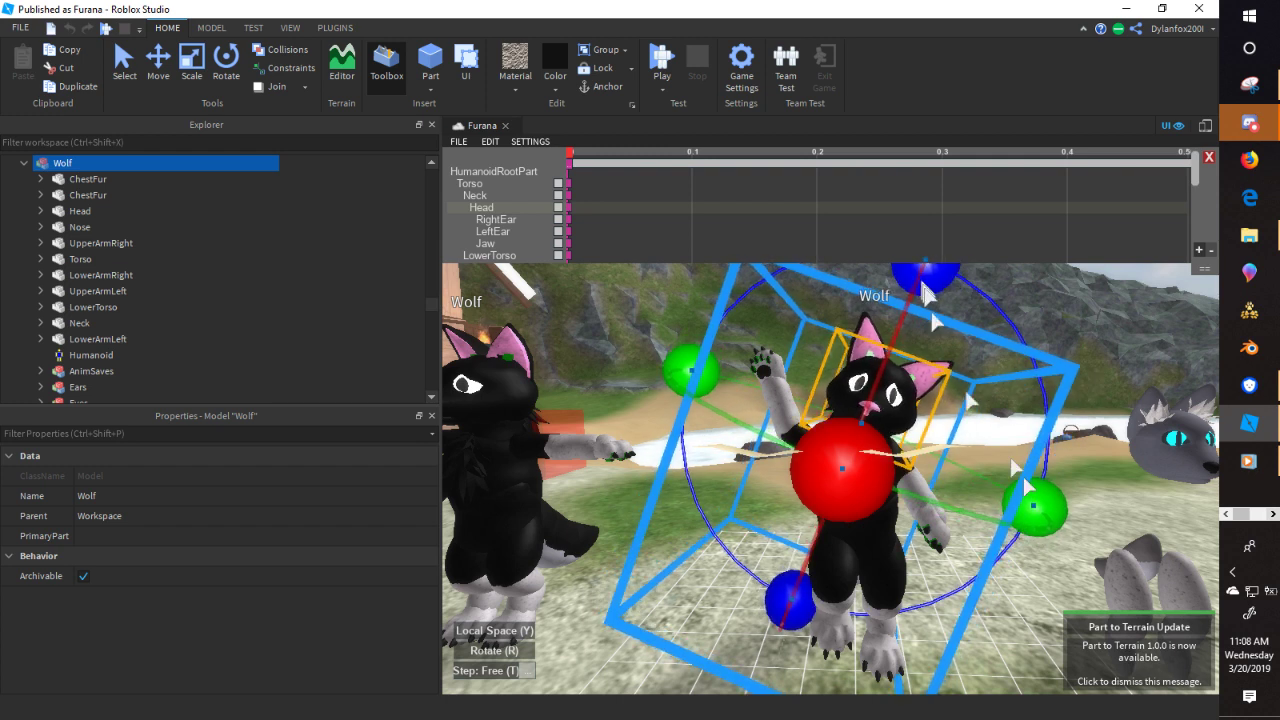
key(r)
drag(1016, 478, 1004, 476)
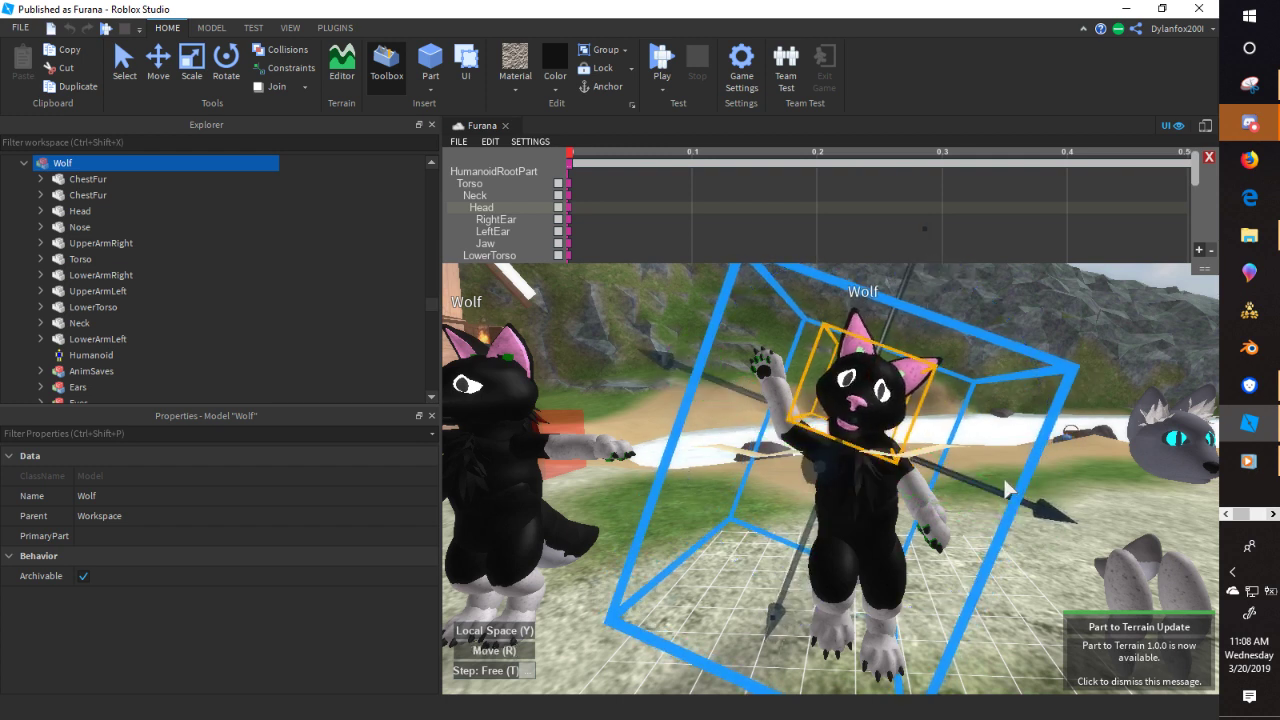
click(1007, 608)
- Rotate the middle section of the Wolf's tail slightly upward and adjust its position against the tail base
key(d)
right_drag(1007, 608, 992, 603)
key(w)
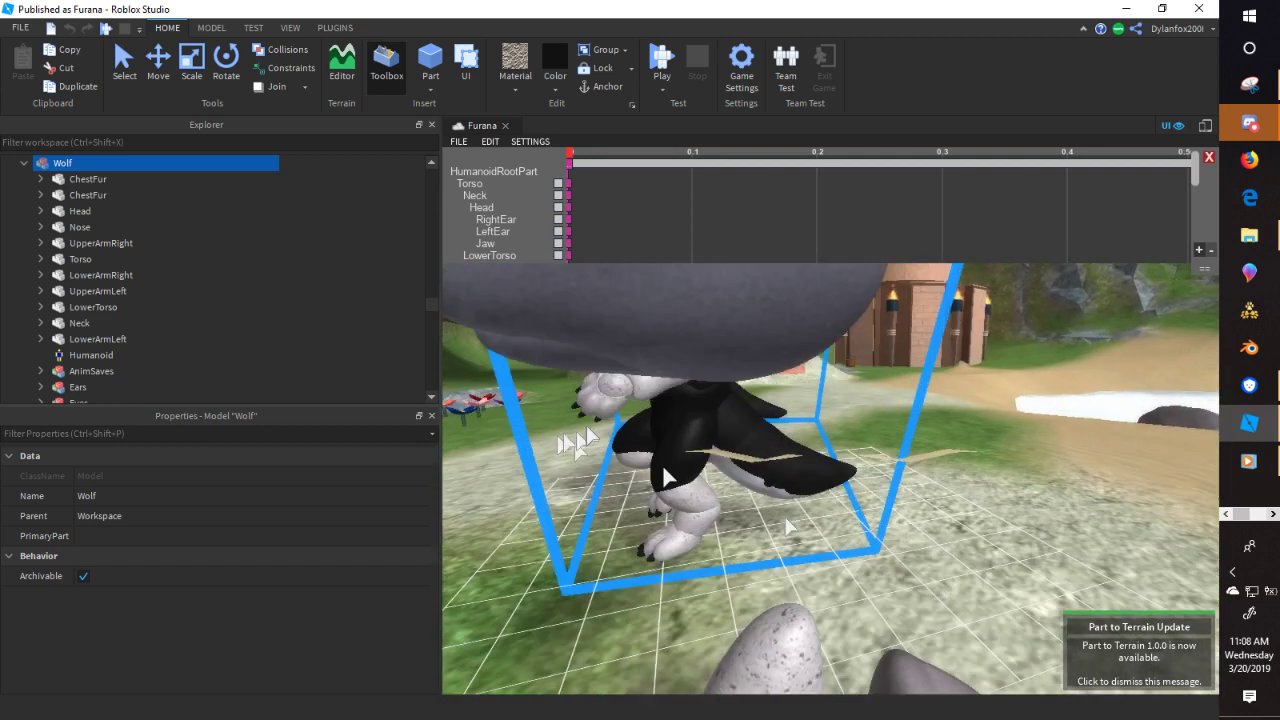
click(800, 468)
right_drag(804, 466, 822, 470)
key(w)
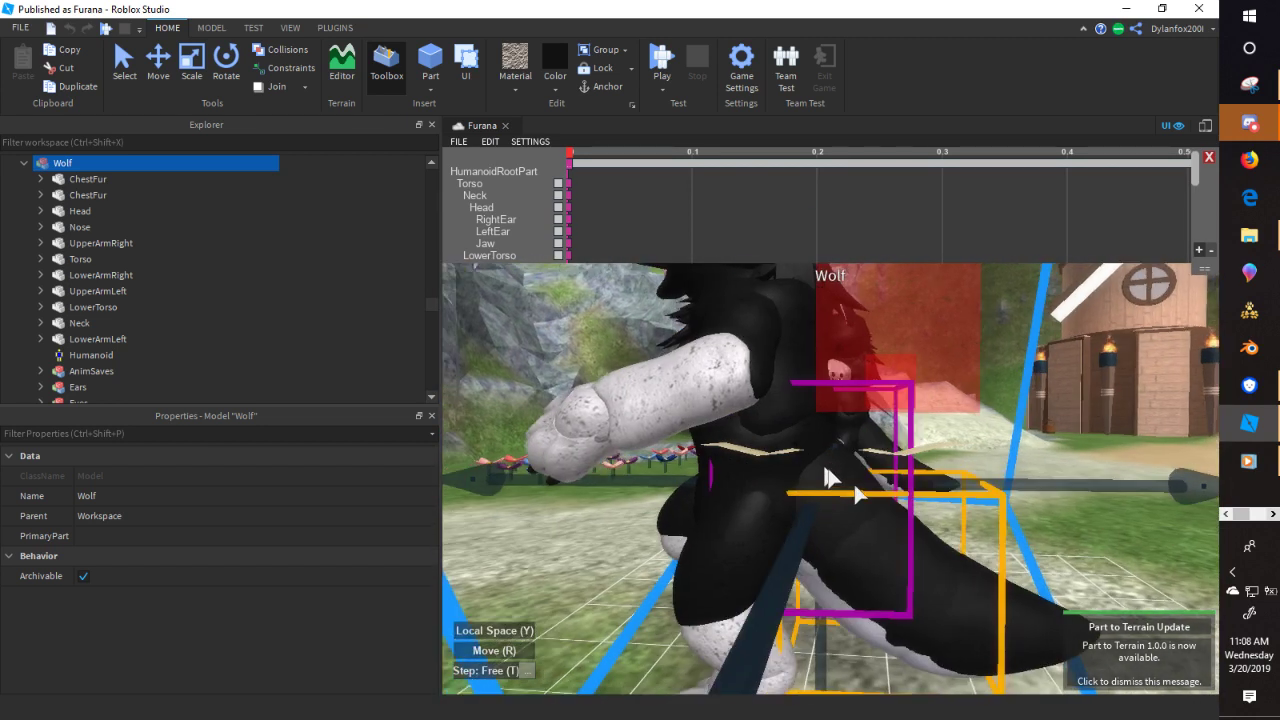
key(r)
scroll(980, 490, down, 2)
right_drag(962, 488, 935, 480)
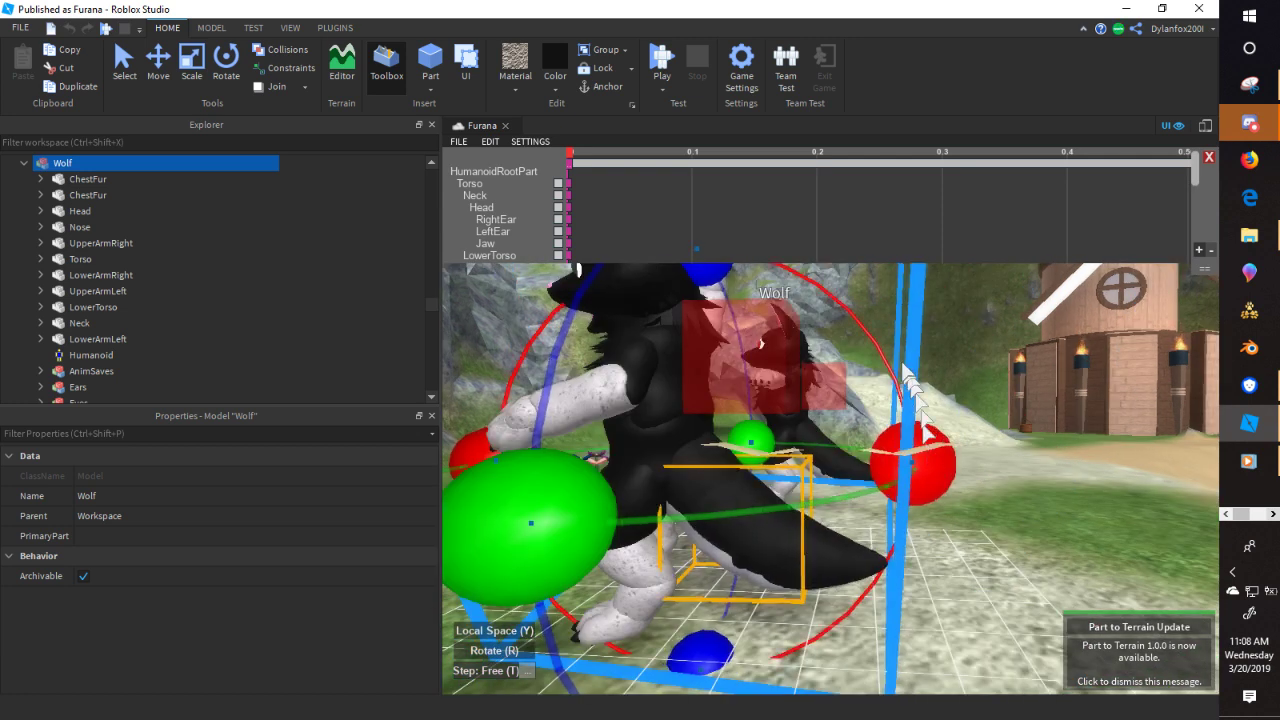
right_drag(905, 372, 838, 370)
key(r)
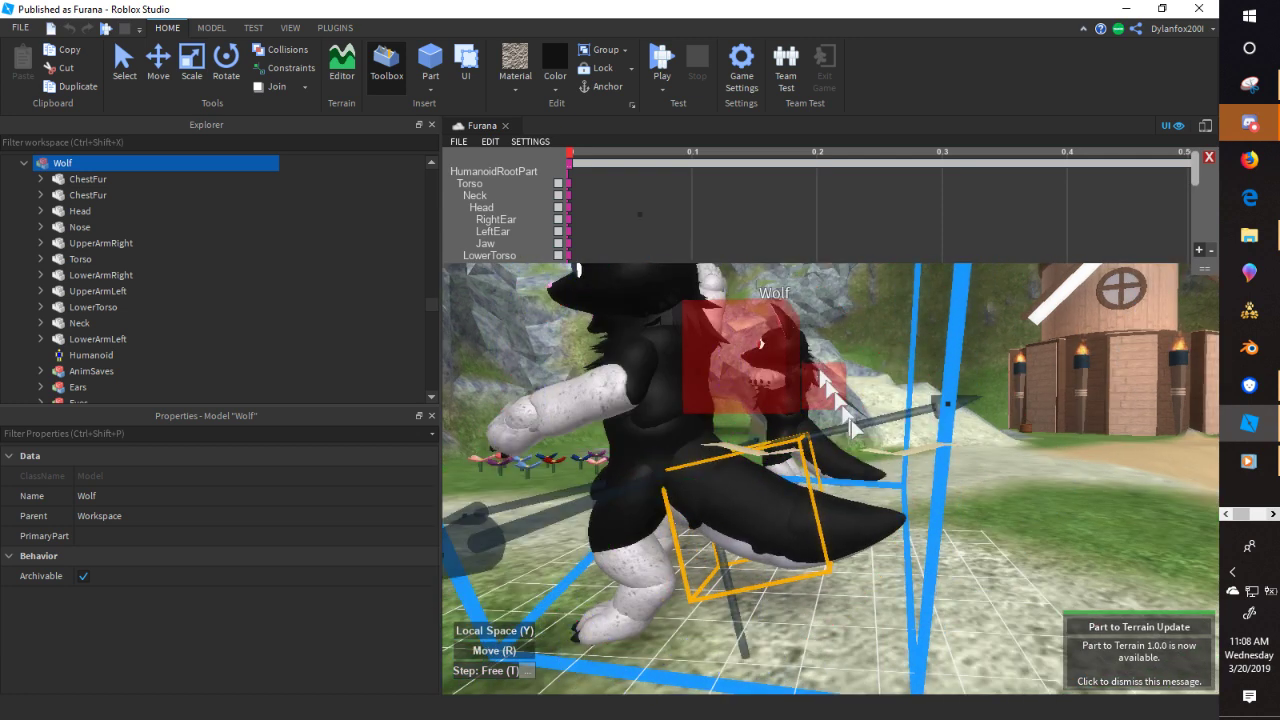
drag(851, 419, 827, 509)
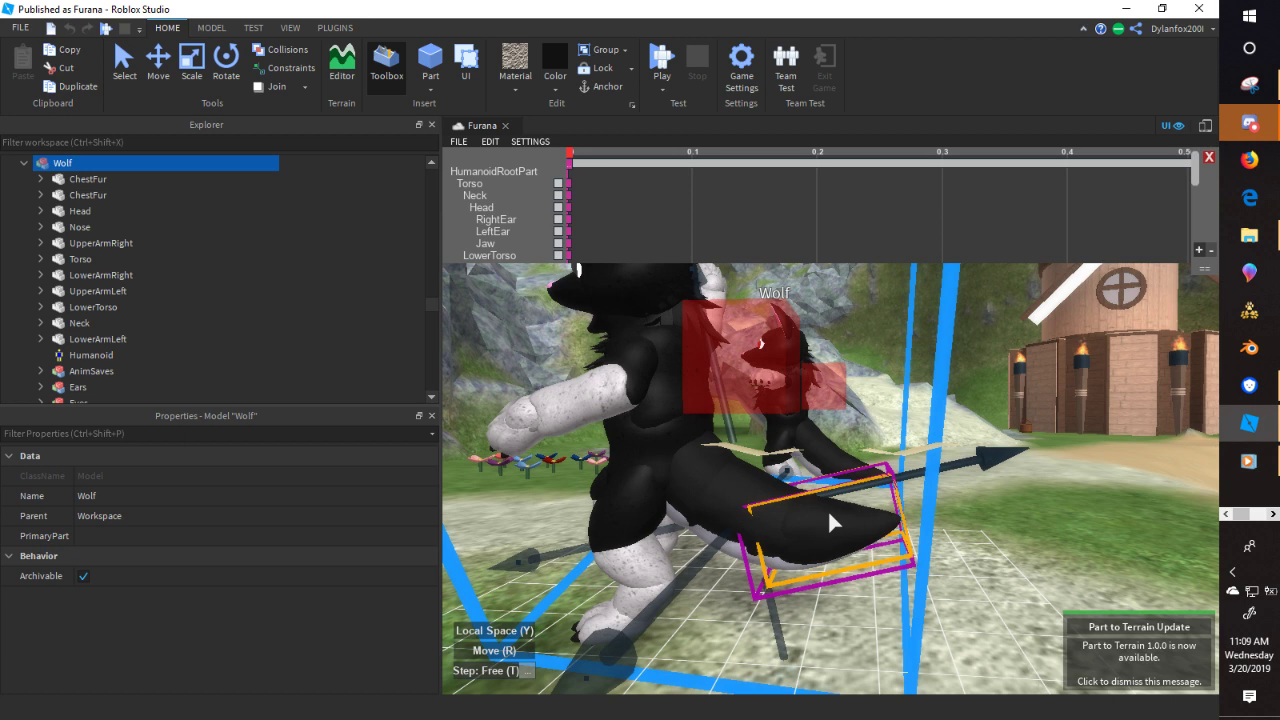
- Rotate the Wolf's tail tip upward and nudge it to meet the middle tail section
key(r)
drag(943, 478, 860, 420)
key(r)
drag(633, 358, 643, 358)
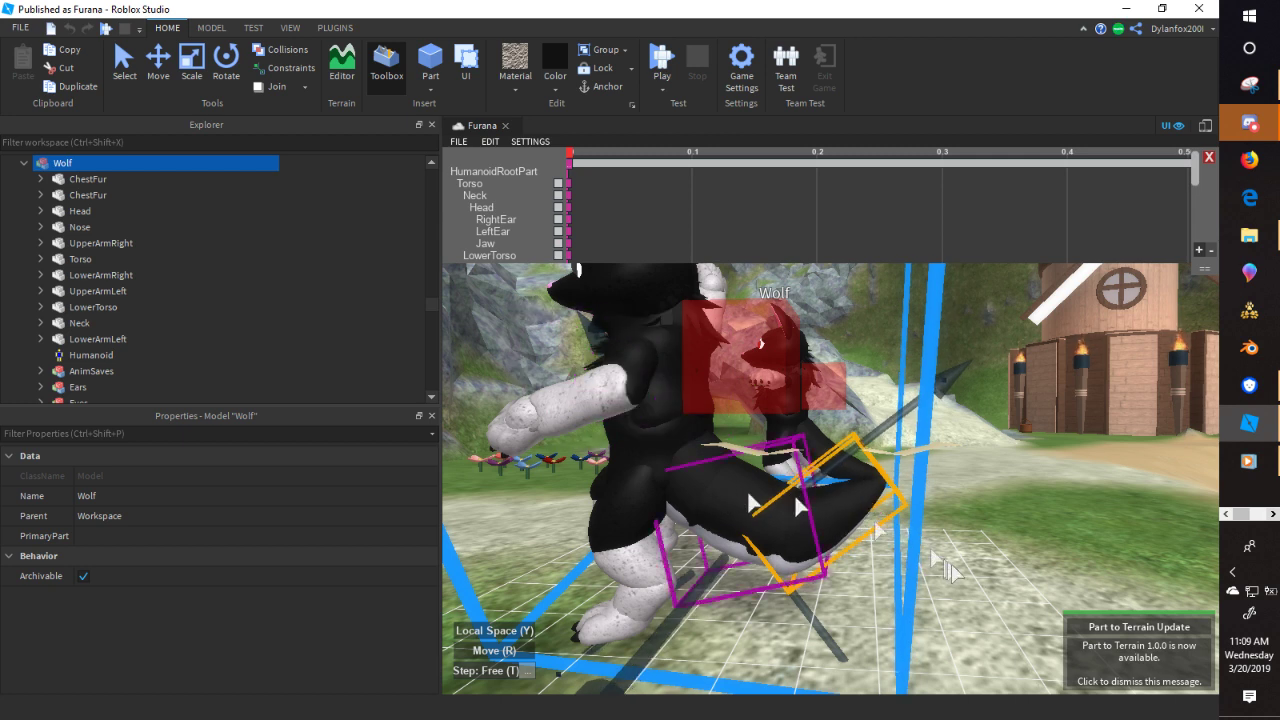
click(902, 560)
- Rotate the Wolf's tail tip slightly back down to soften the curve
click(750, 500)
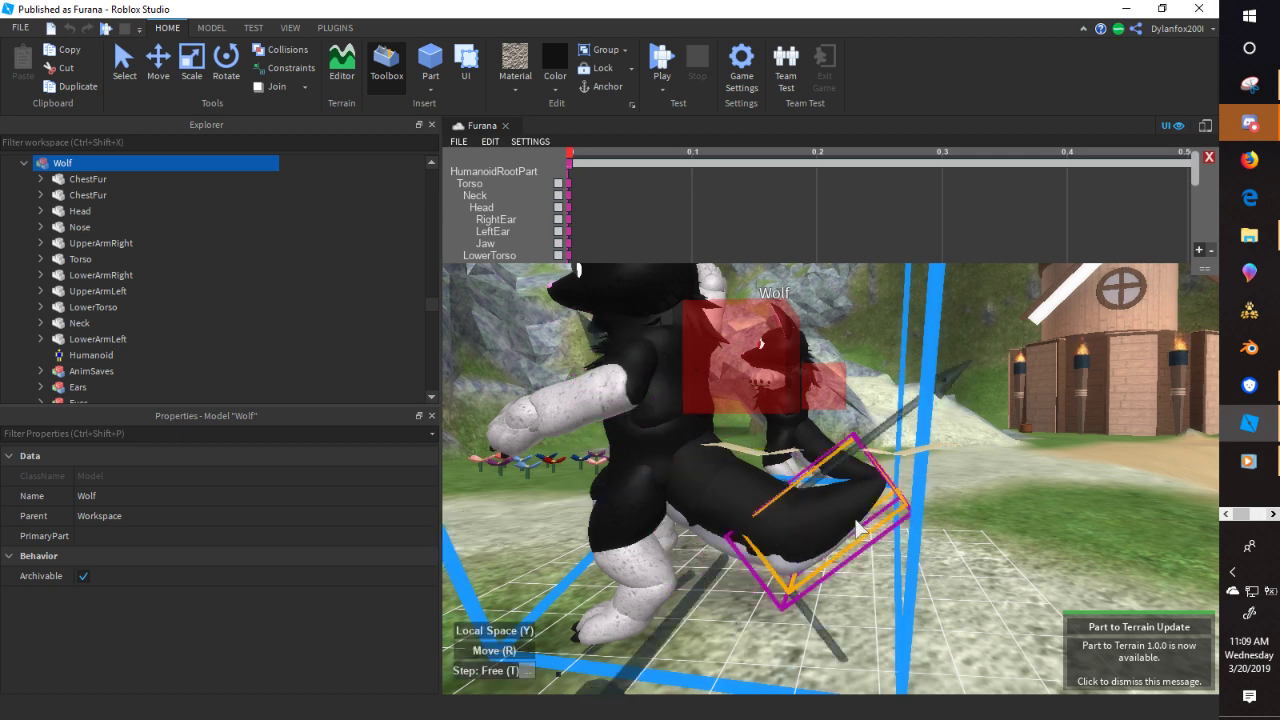
key(r)
drag(918, 415, 948, 452)
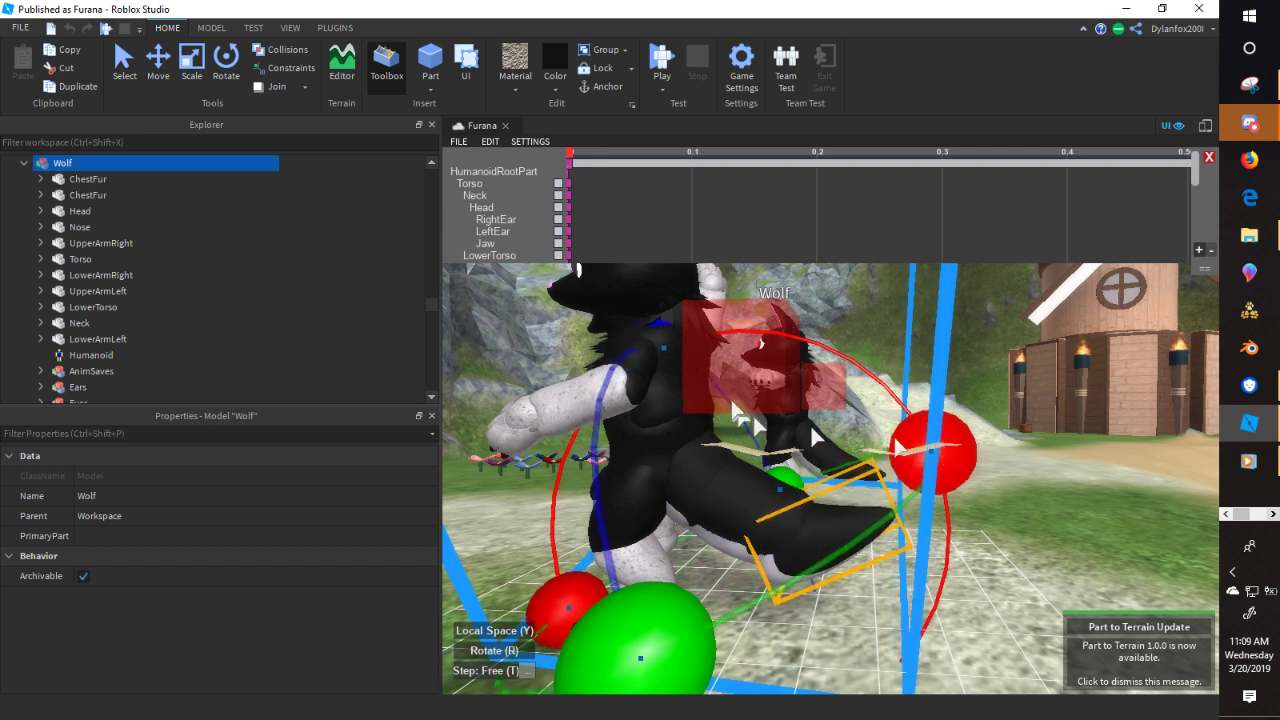
key(r)
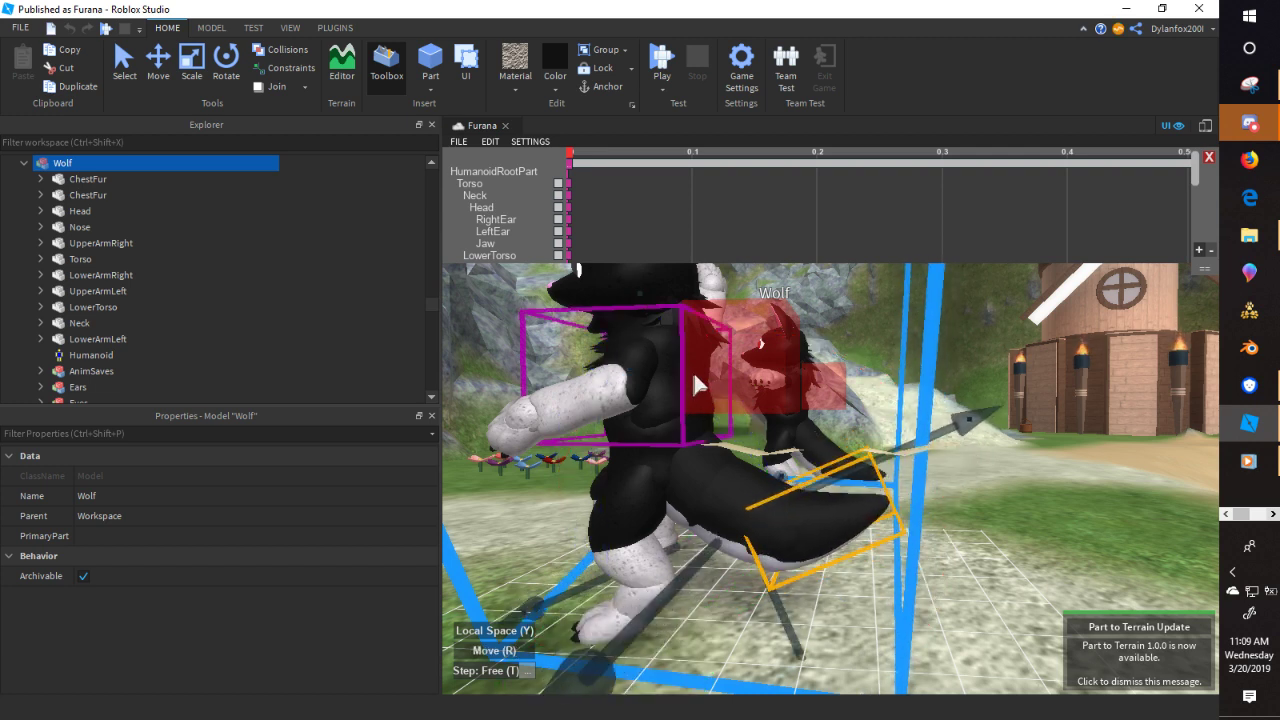
click(927, 544)
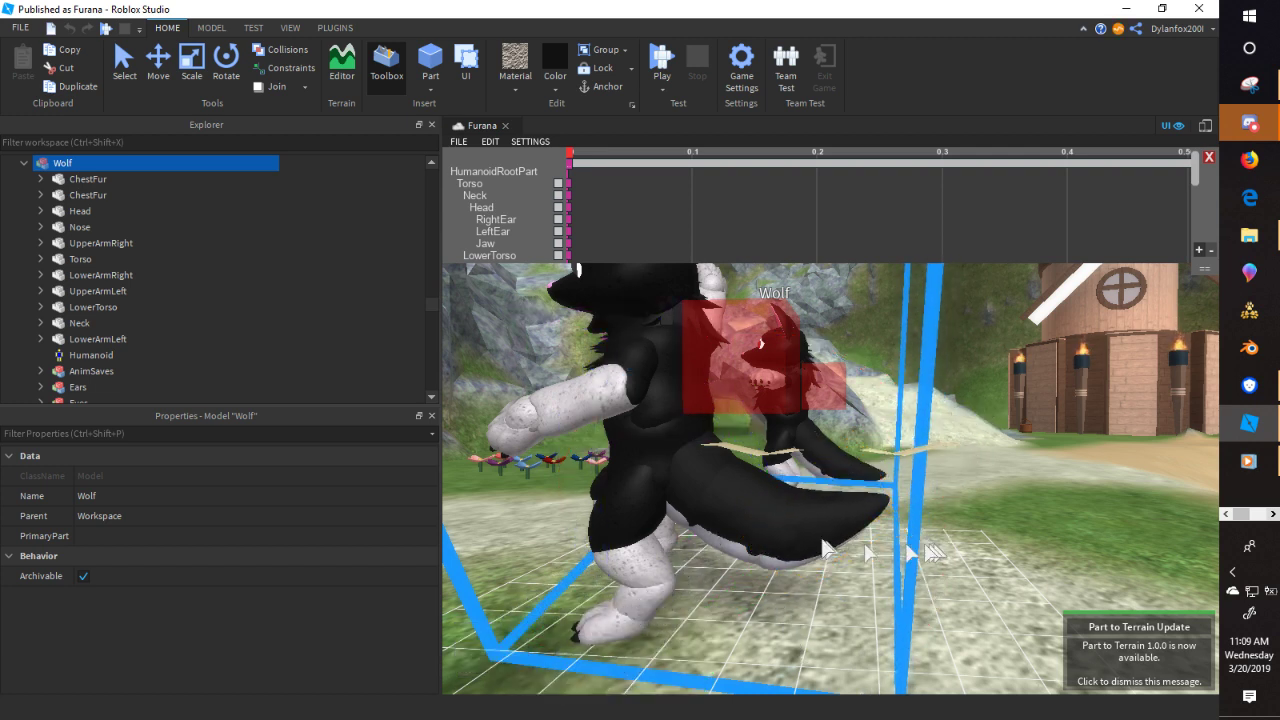
- Raise the middle tail section further and shift it to close up with the tail base
click(728, 489)
key(r)
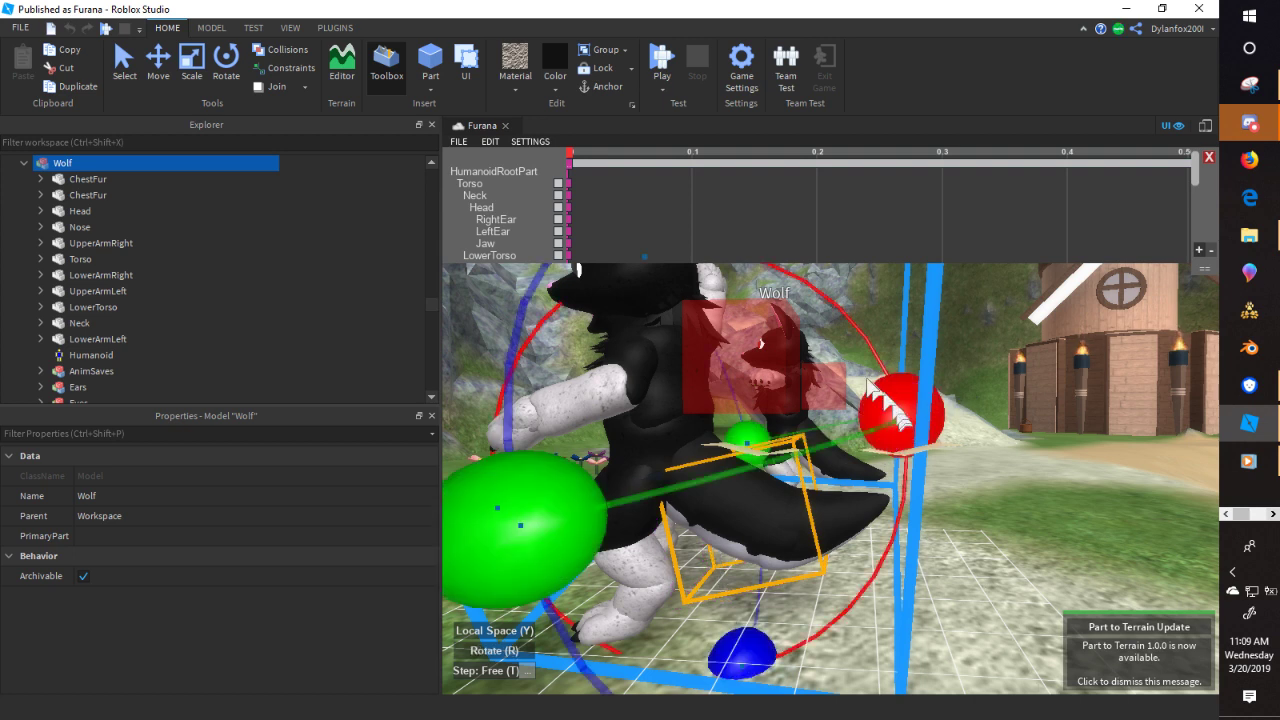
drag(868, 380, 858, 368)
key(r)
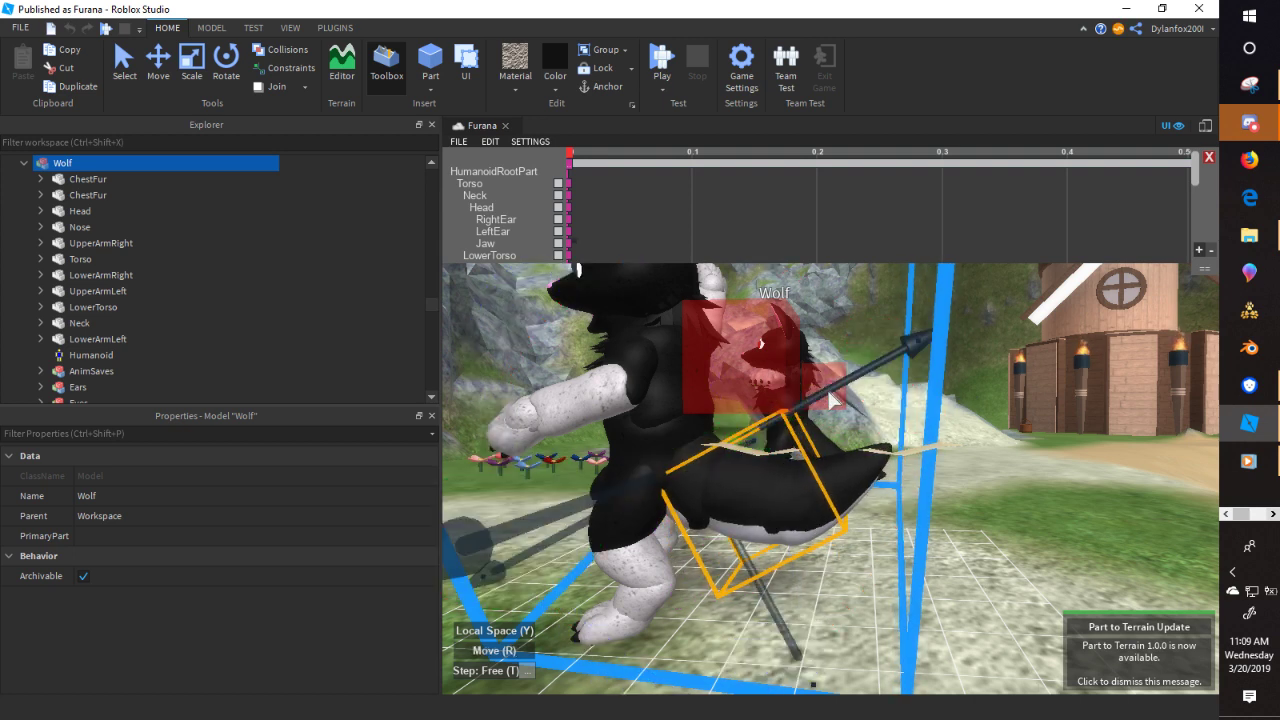
drag(760, 577, 757, 590)
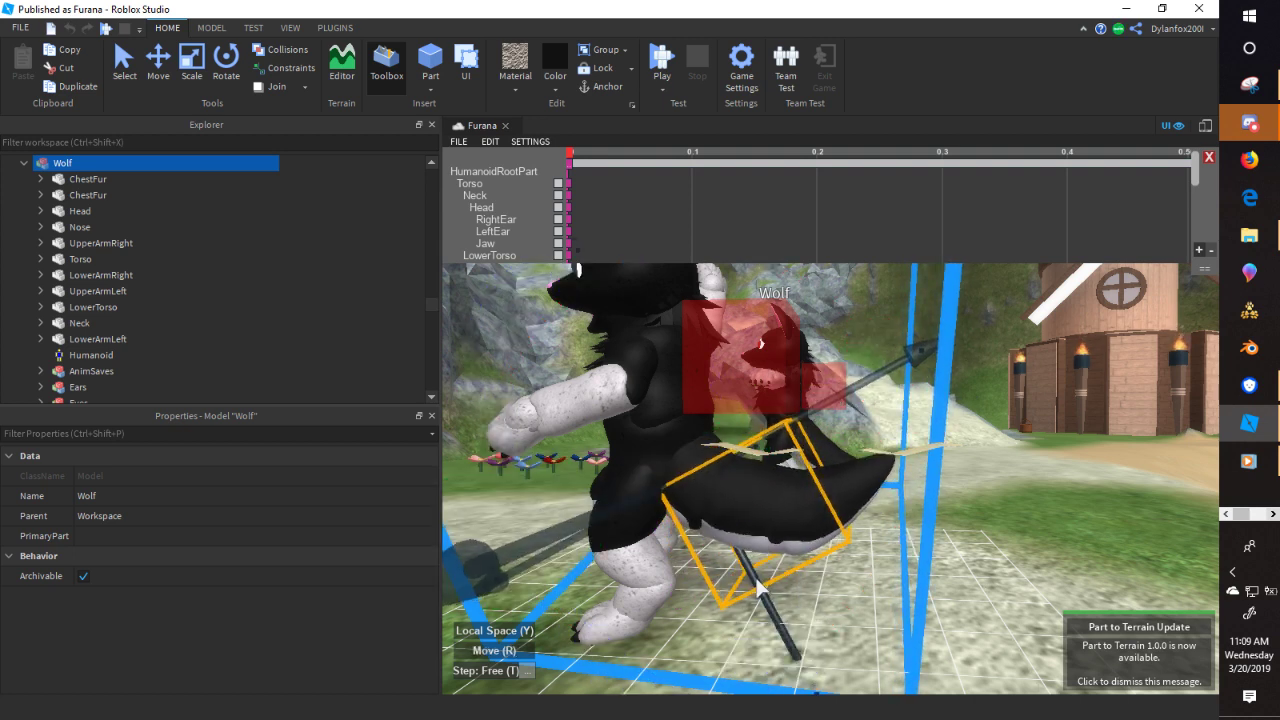
drag(881, 370, 872, 378)
click(952, 480)
- Rotate the base section of the Wolf's tail upward to lift the whole tail
click(697, 468)
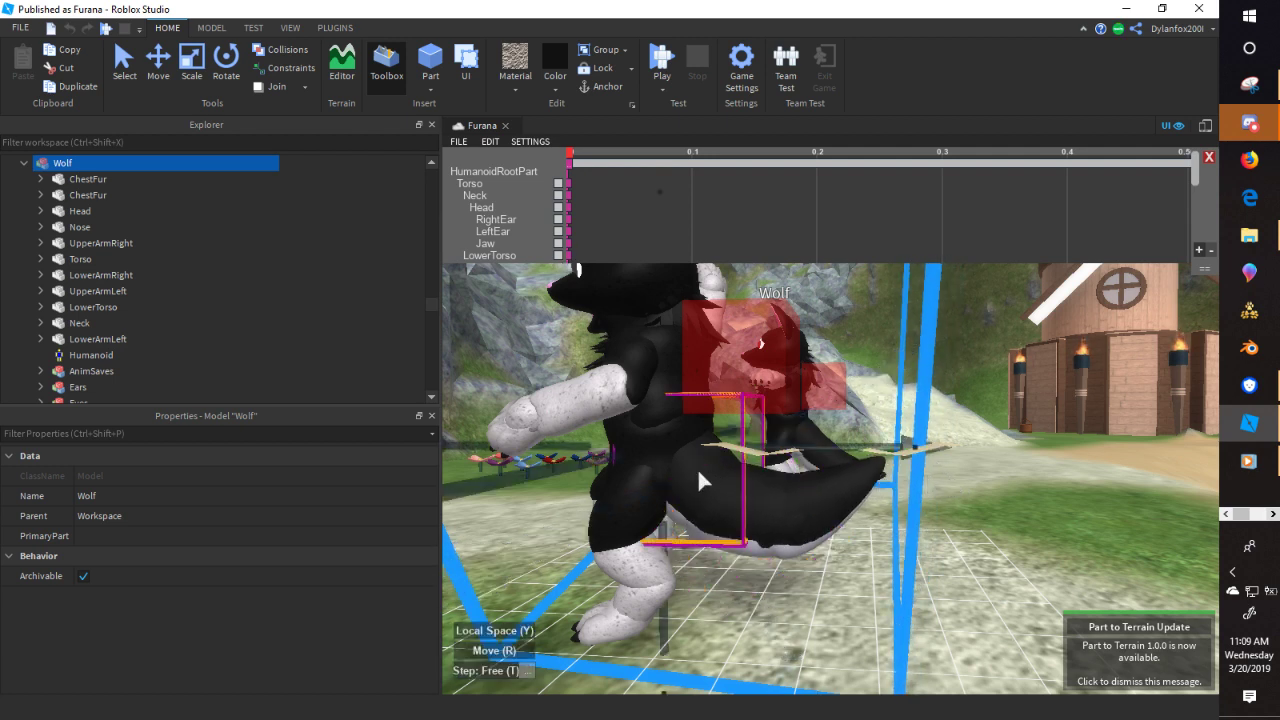
key(r)
drag(884, 485, 831, 417)
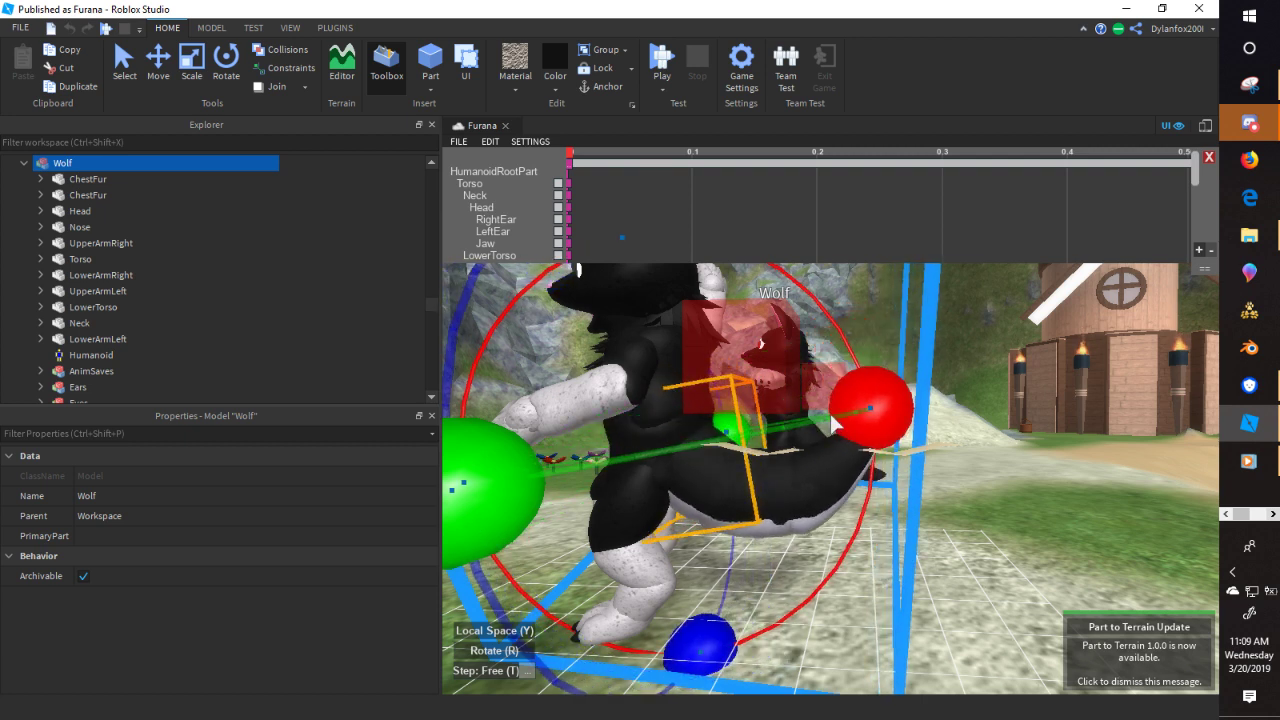
click(976, 666)
right_drag(800, 650, 795, 648)
right_click(793, 648)
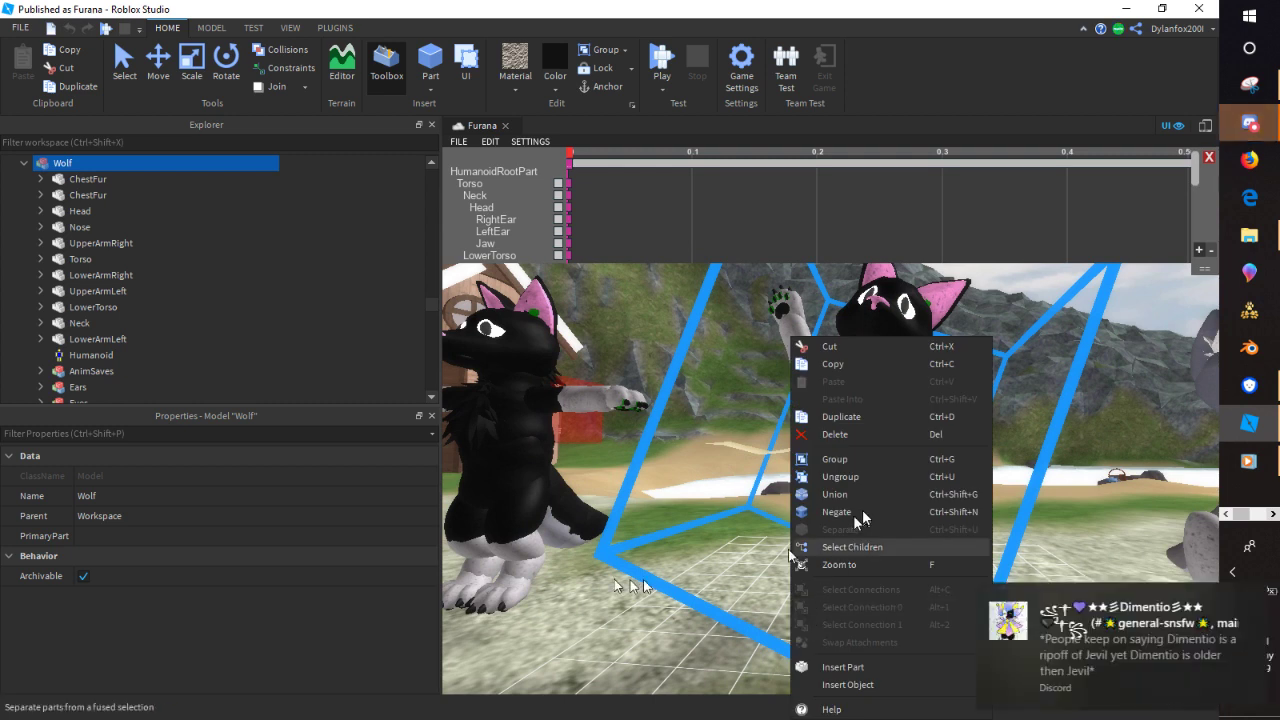
click(614, 580)
right_drag(700, 568, 703, 568)
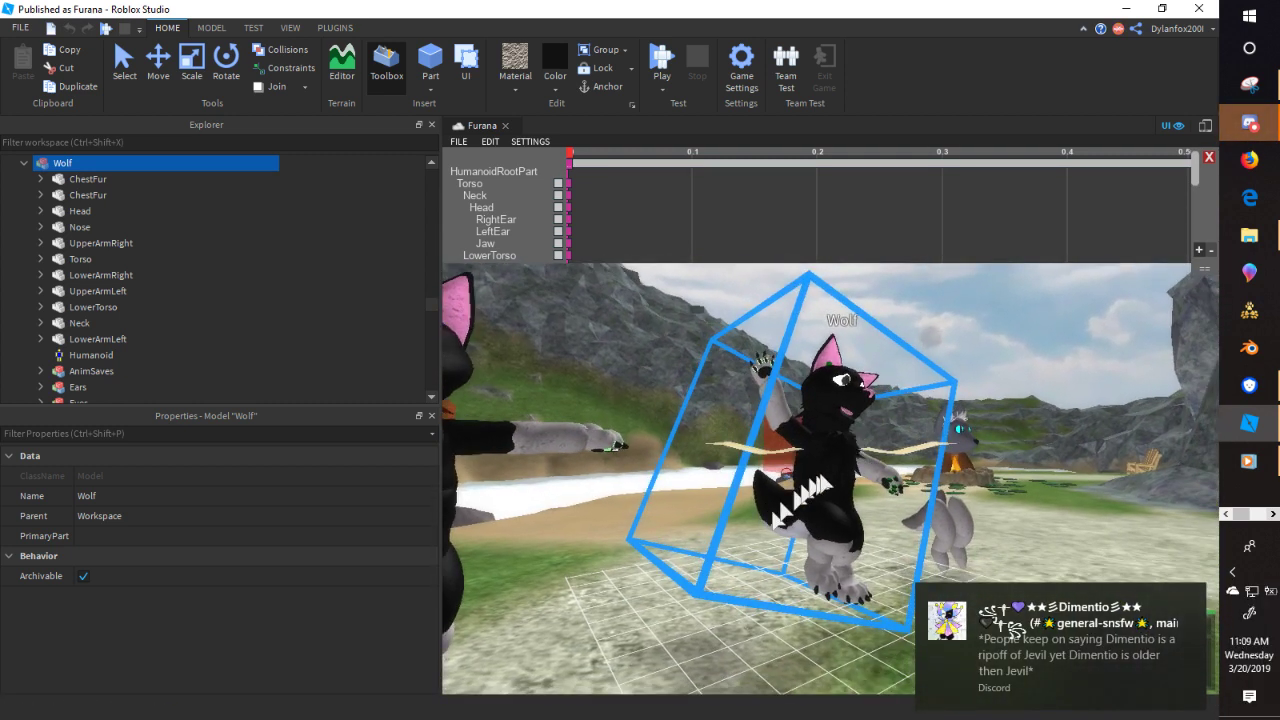
- Lean the Wolf's torso forward and rotate the lower torso back to counter the lean
click(806, 458)
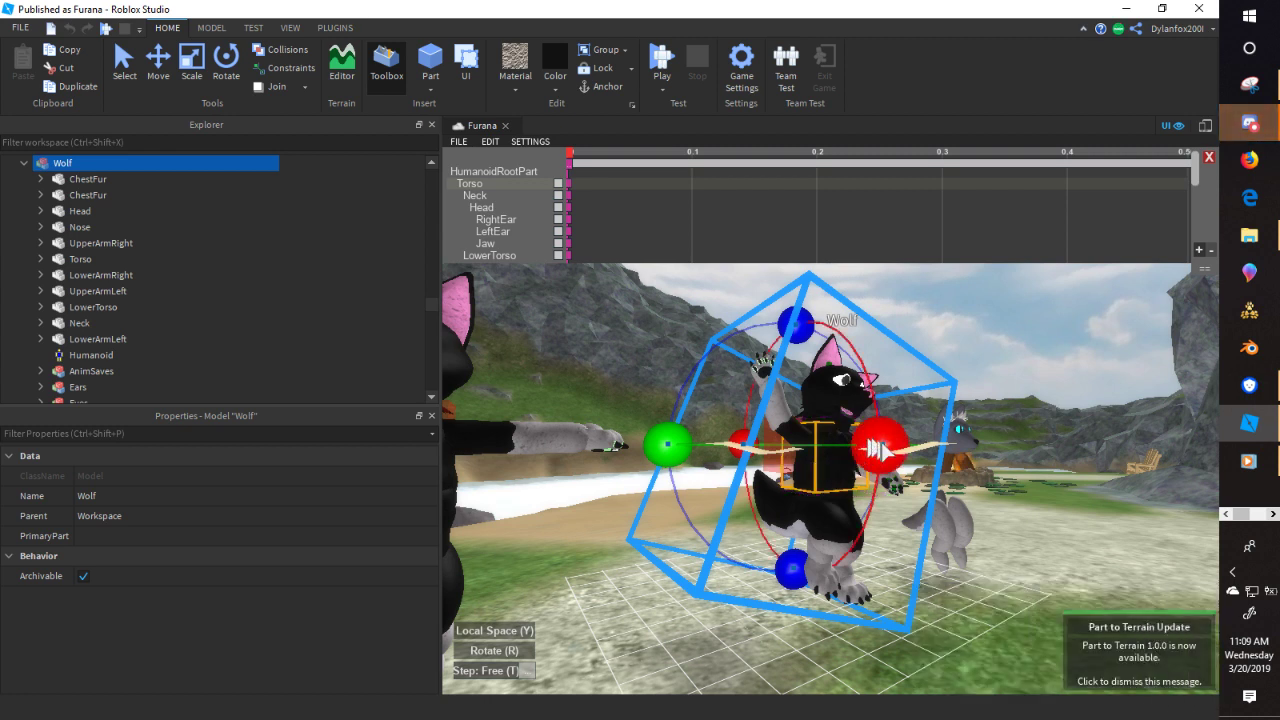
drag(882, 447, 887, 470)
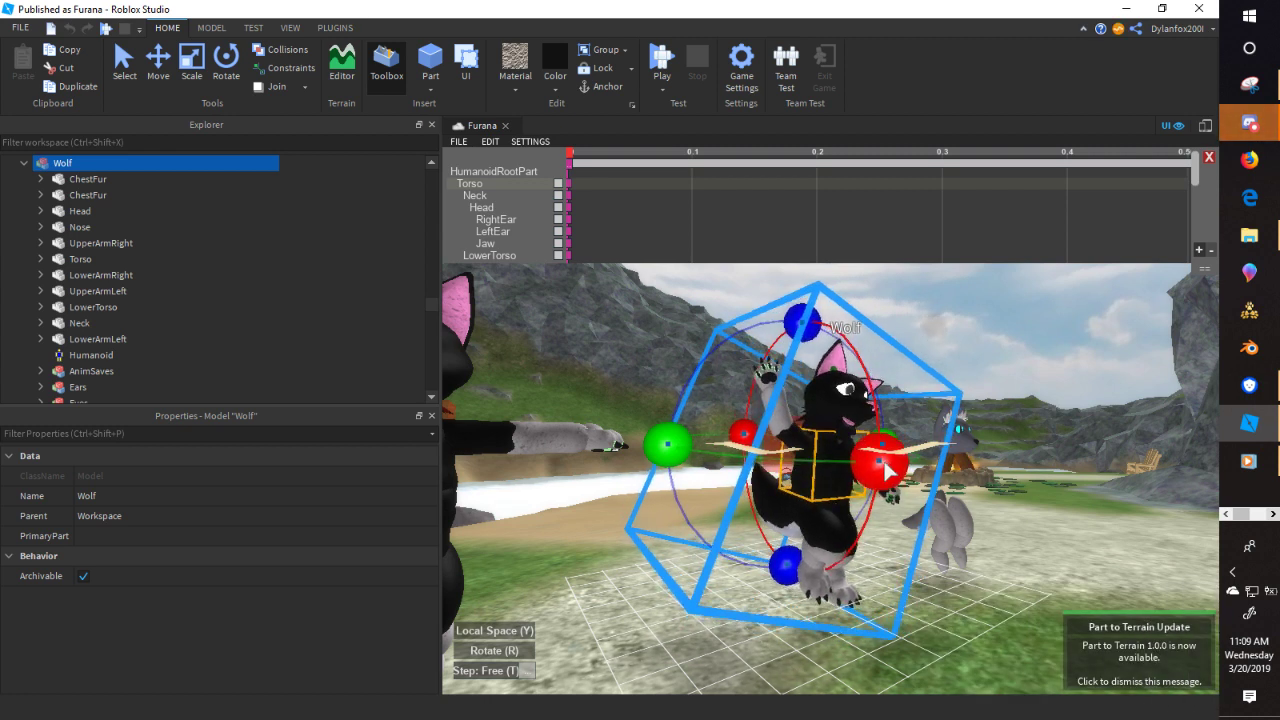
drag(835, 503, 831, 512)
drag(920, 497, 911, 463)
key(r)
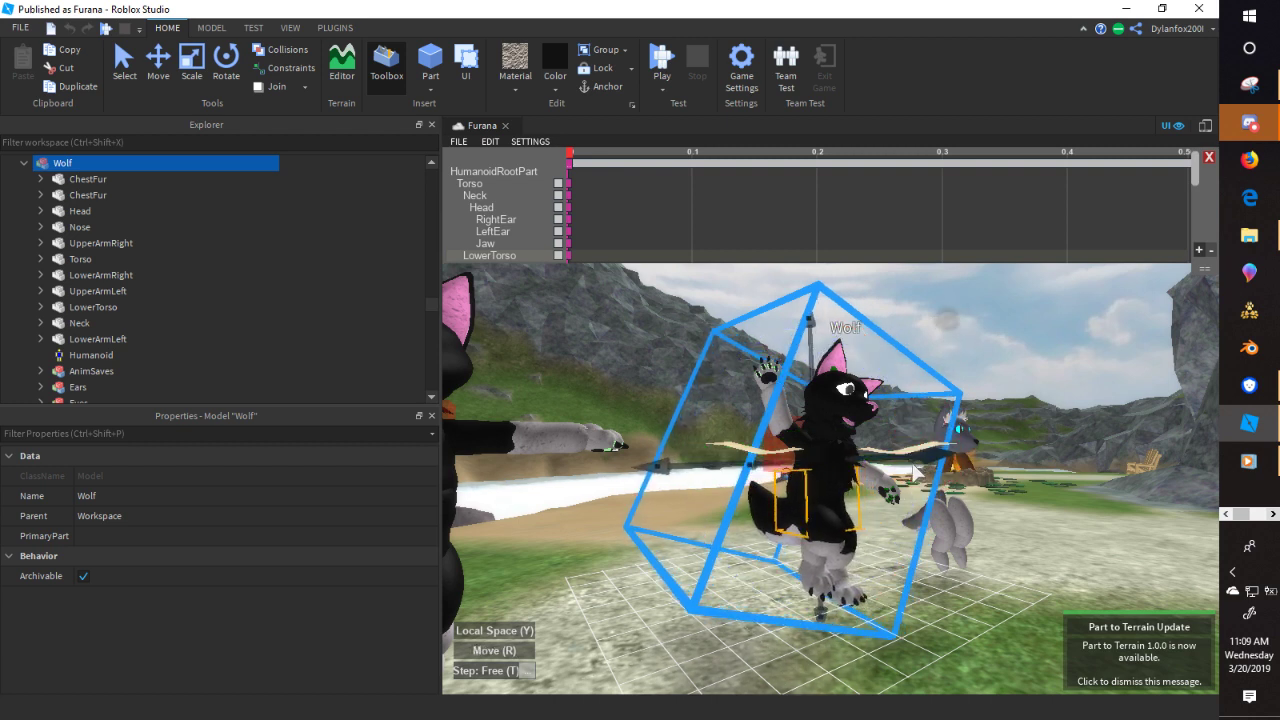
- Move the Wolf's lower torso slightly forward to line it up with the upper torso
click(912, 584)
mouse_move(912, 584)
right_down()
mouse_move(924, 584)
mouse_move(912, 584)
right_up()
scroll(912, 584, up, 4)
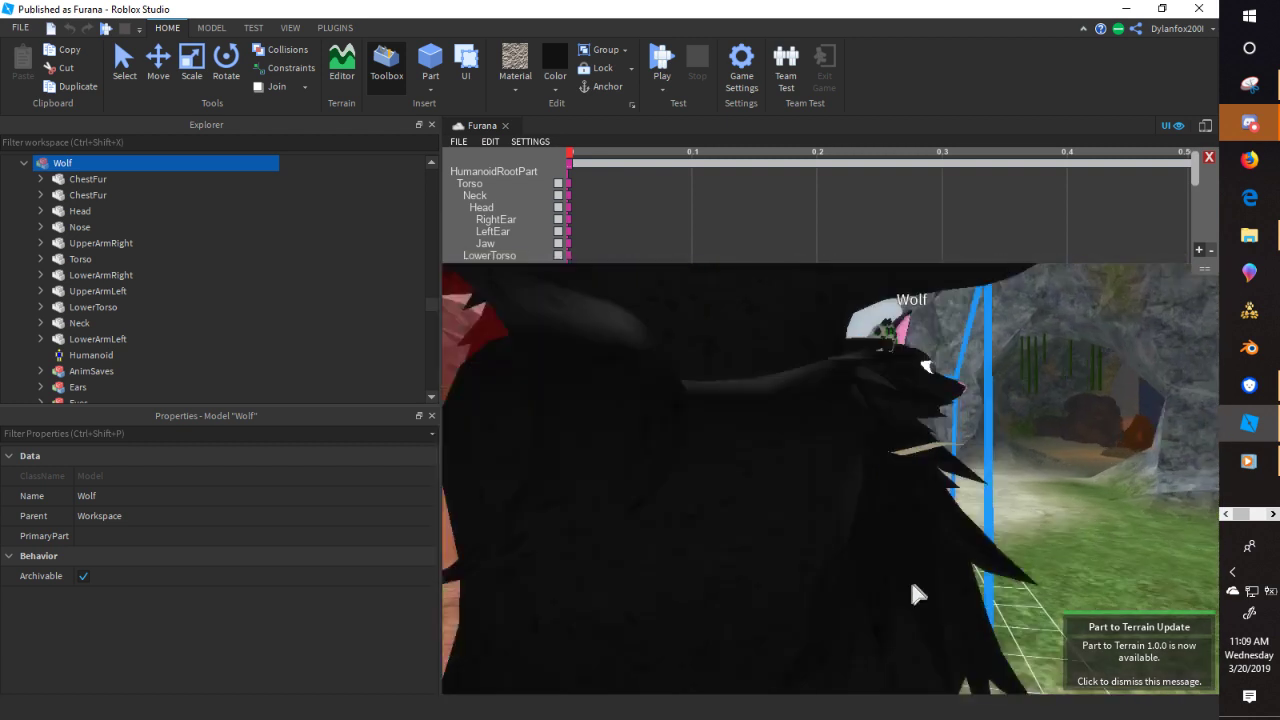
key(s)
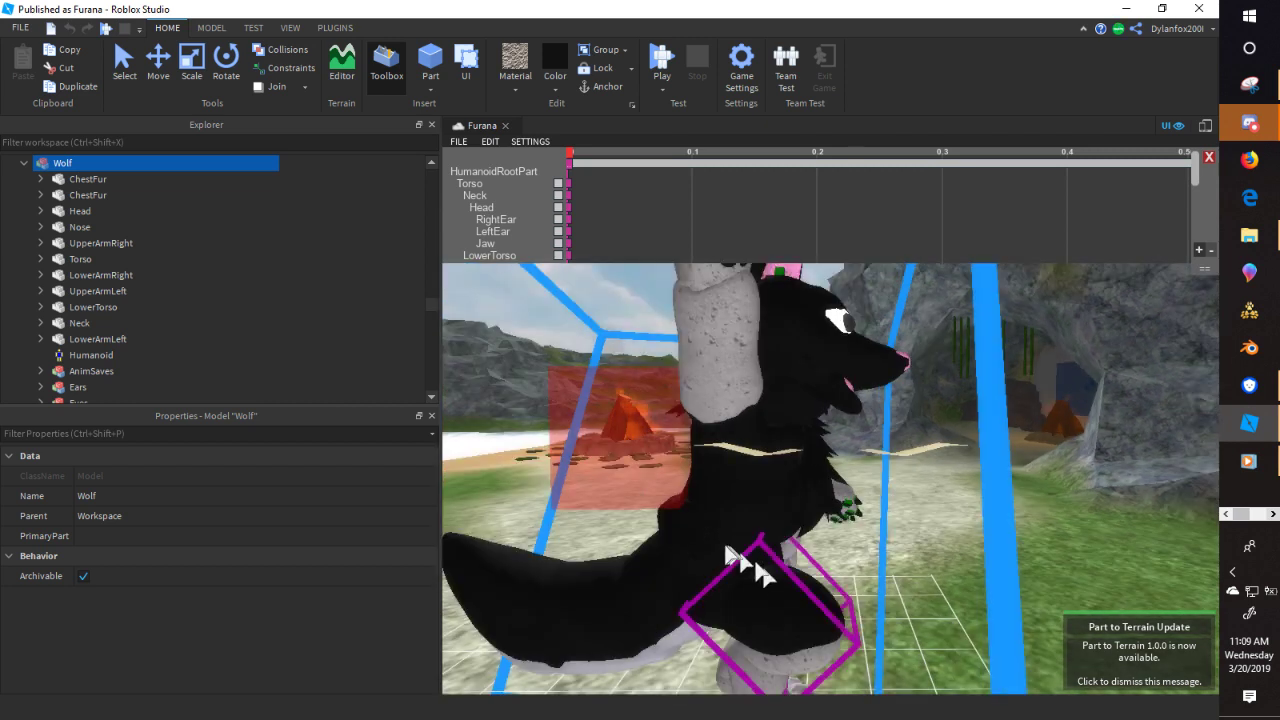
click(719, 542)
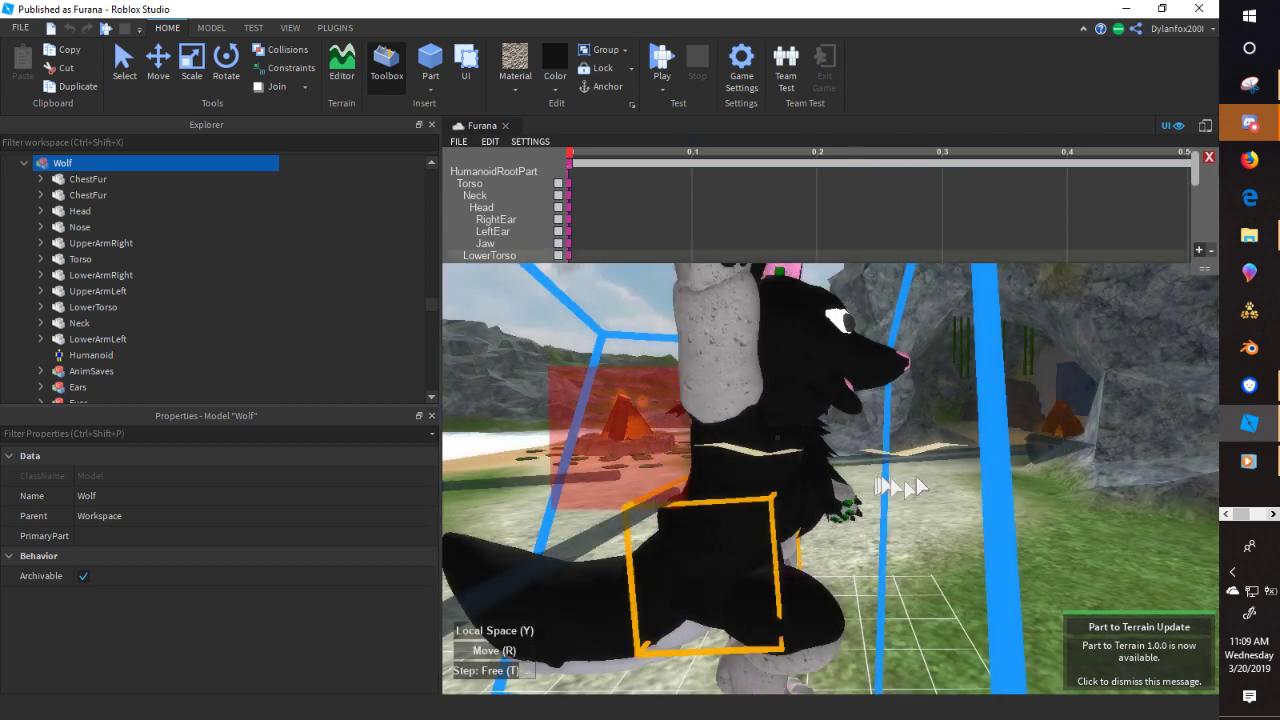
drag(944, 455, 953, 458)
click(928, 524)
key(d)
right_drag(930, 523, 935, 525)
click(808, 541)
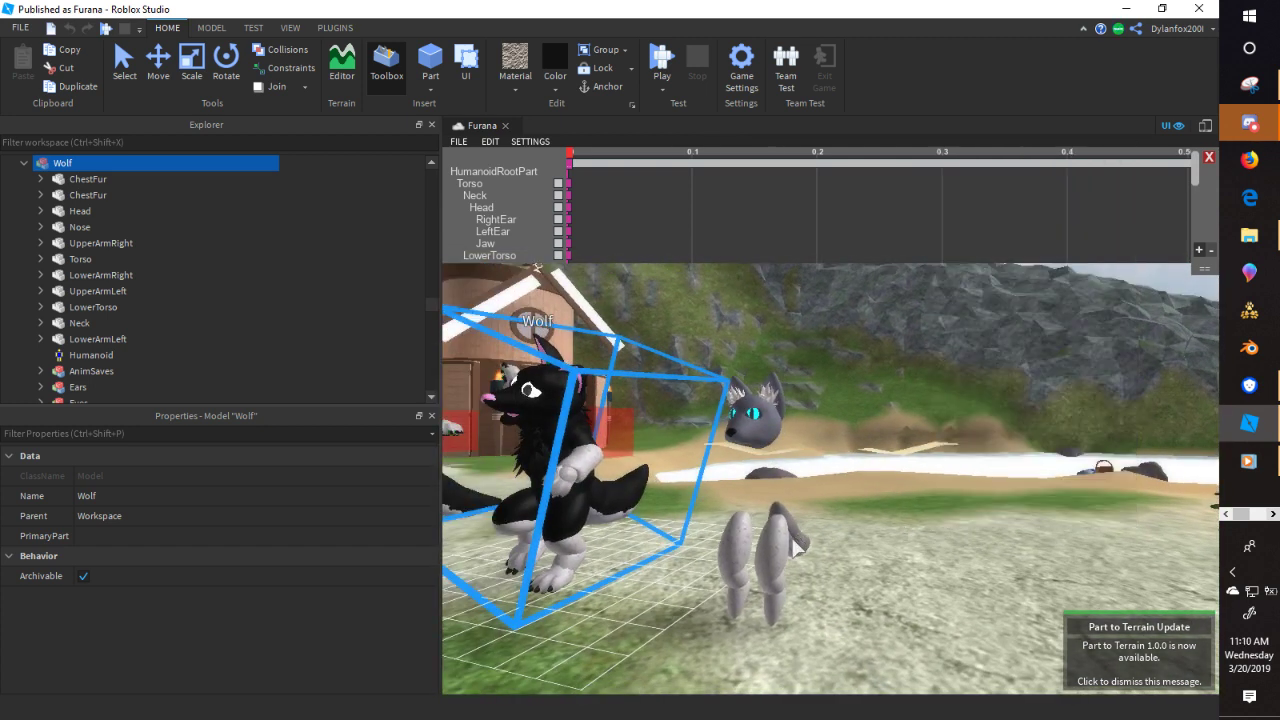
- Save the Wolf's current pose as an animation named NODE TEST
right_drag(838, 566, 872, 530)
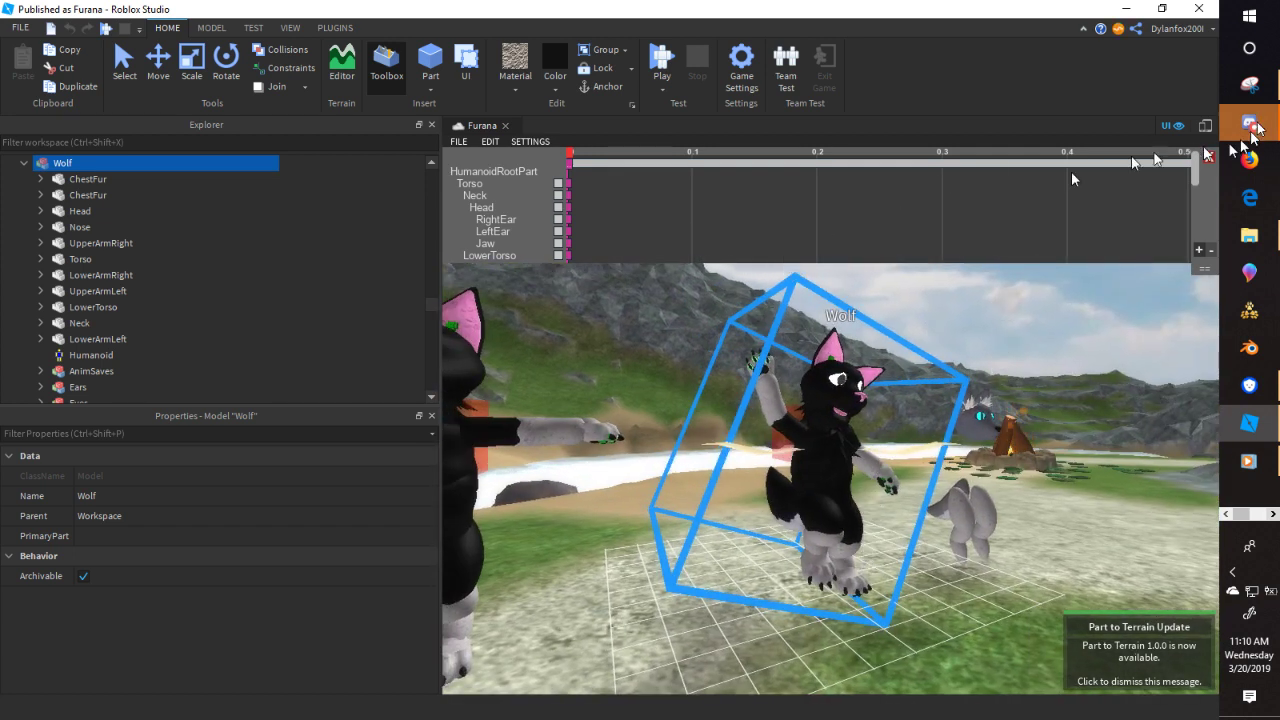
click(458, 143)
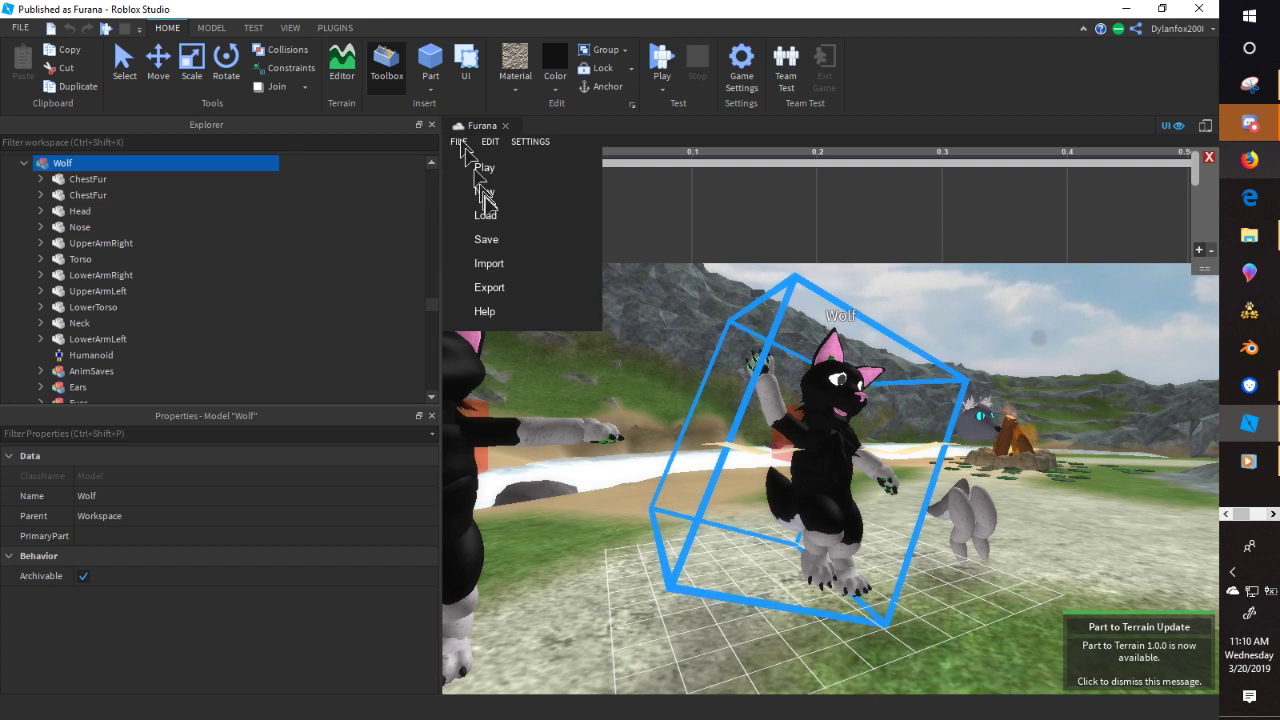
click(527, 240)
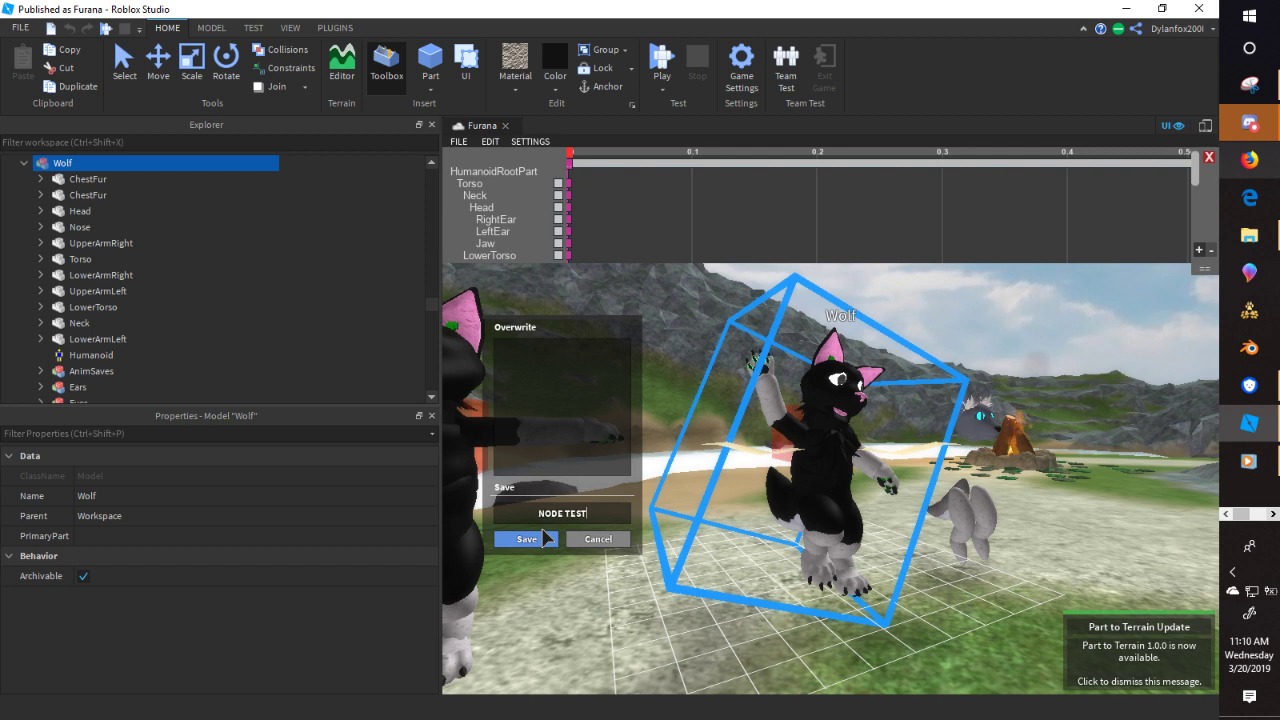
click(536, 540)
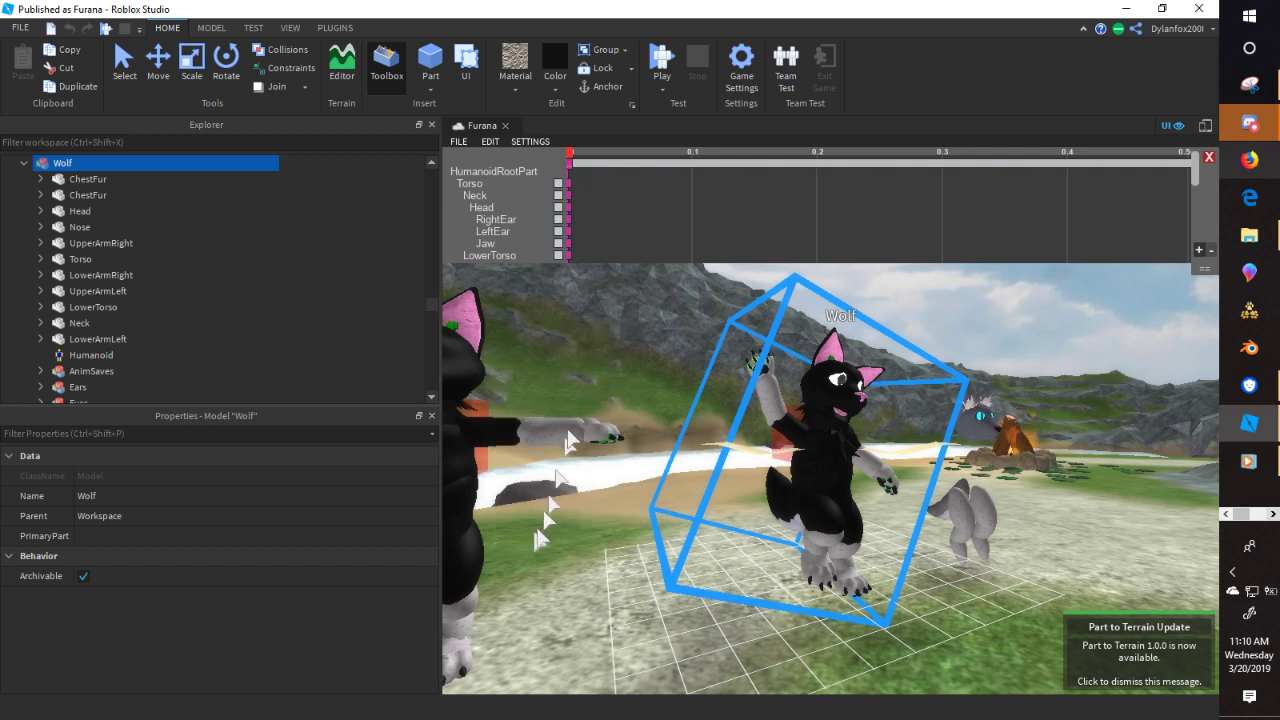
- Exit the Wolf's animation session and bring up the installed plugin tools
click(122, 68)
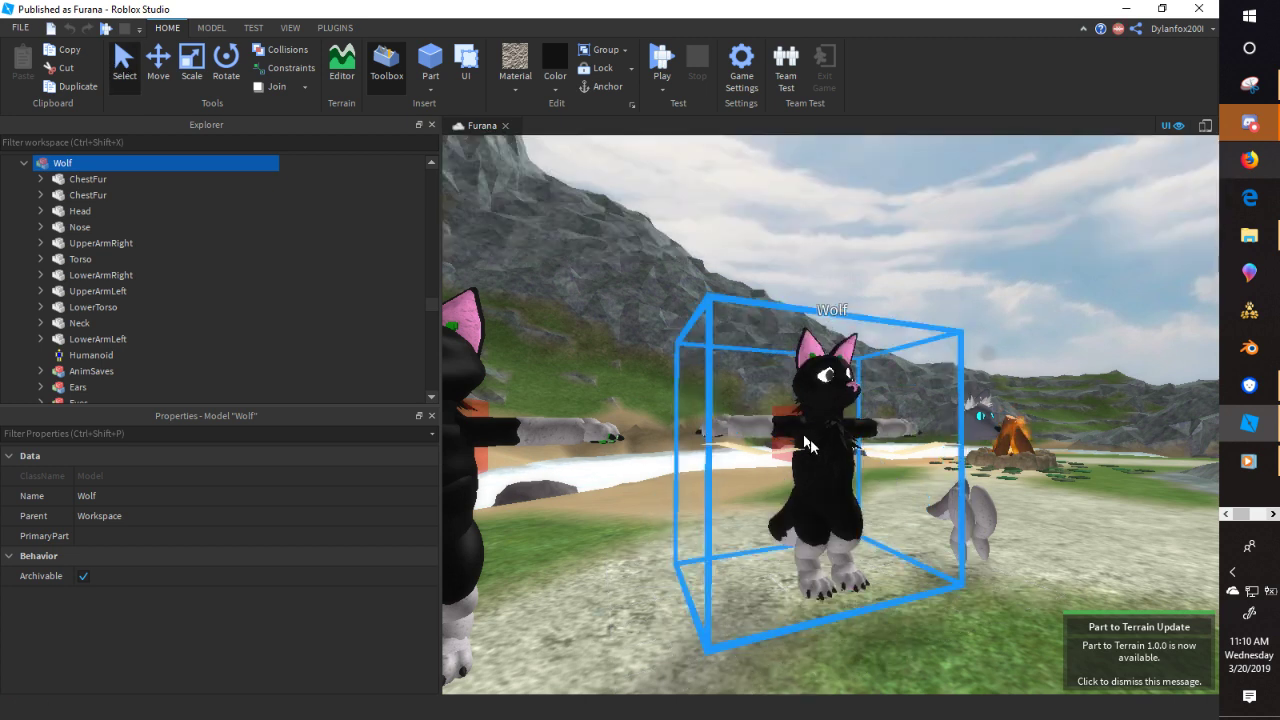
click(338, 28)
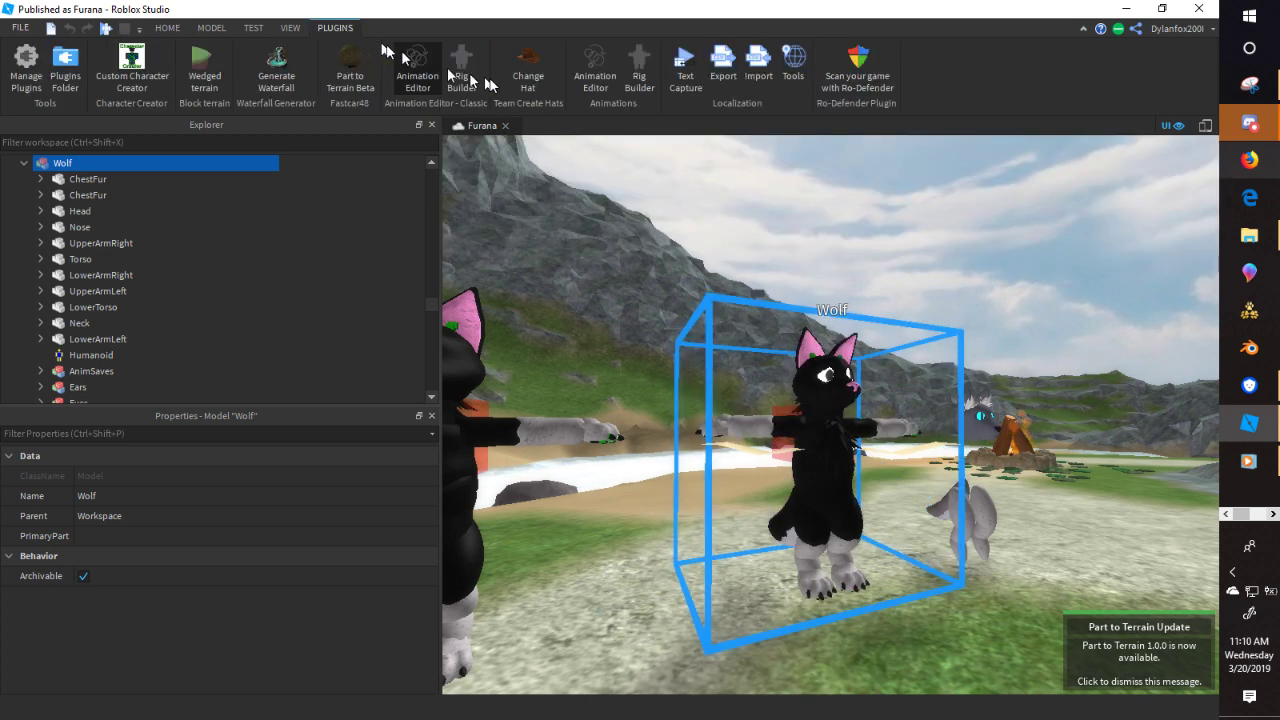